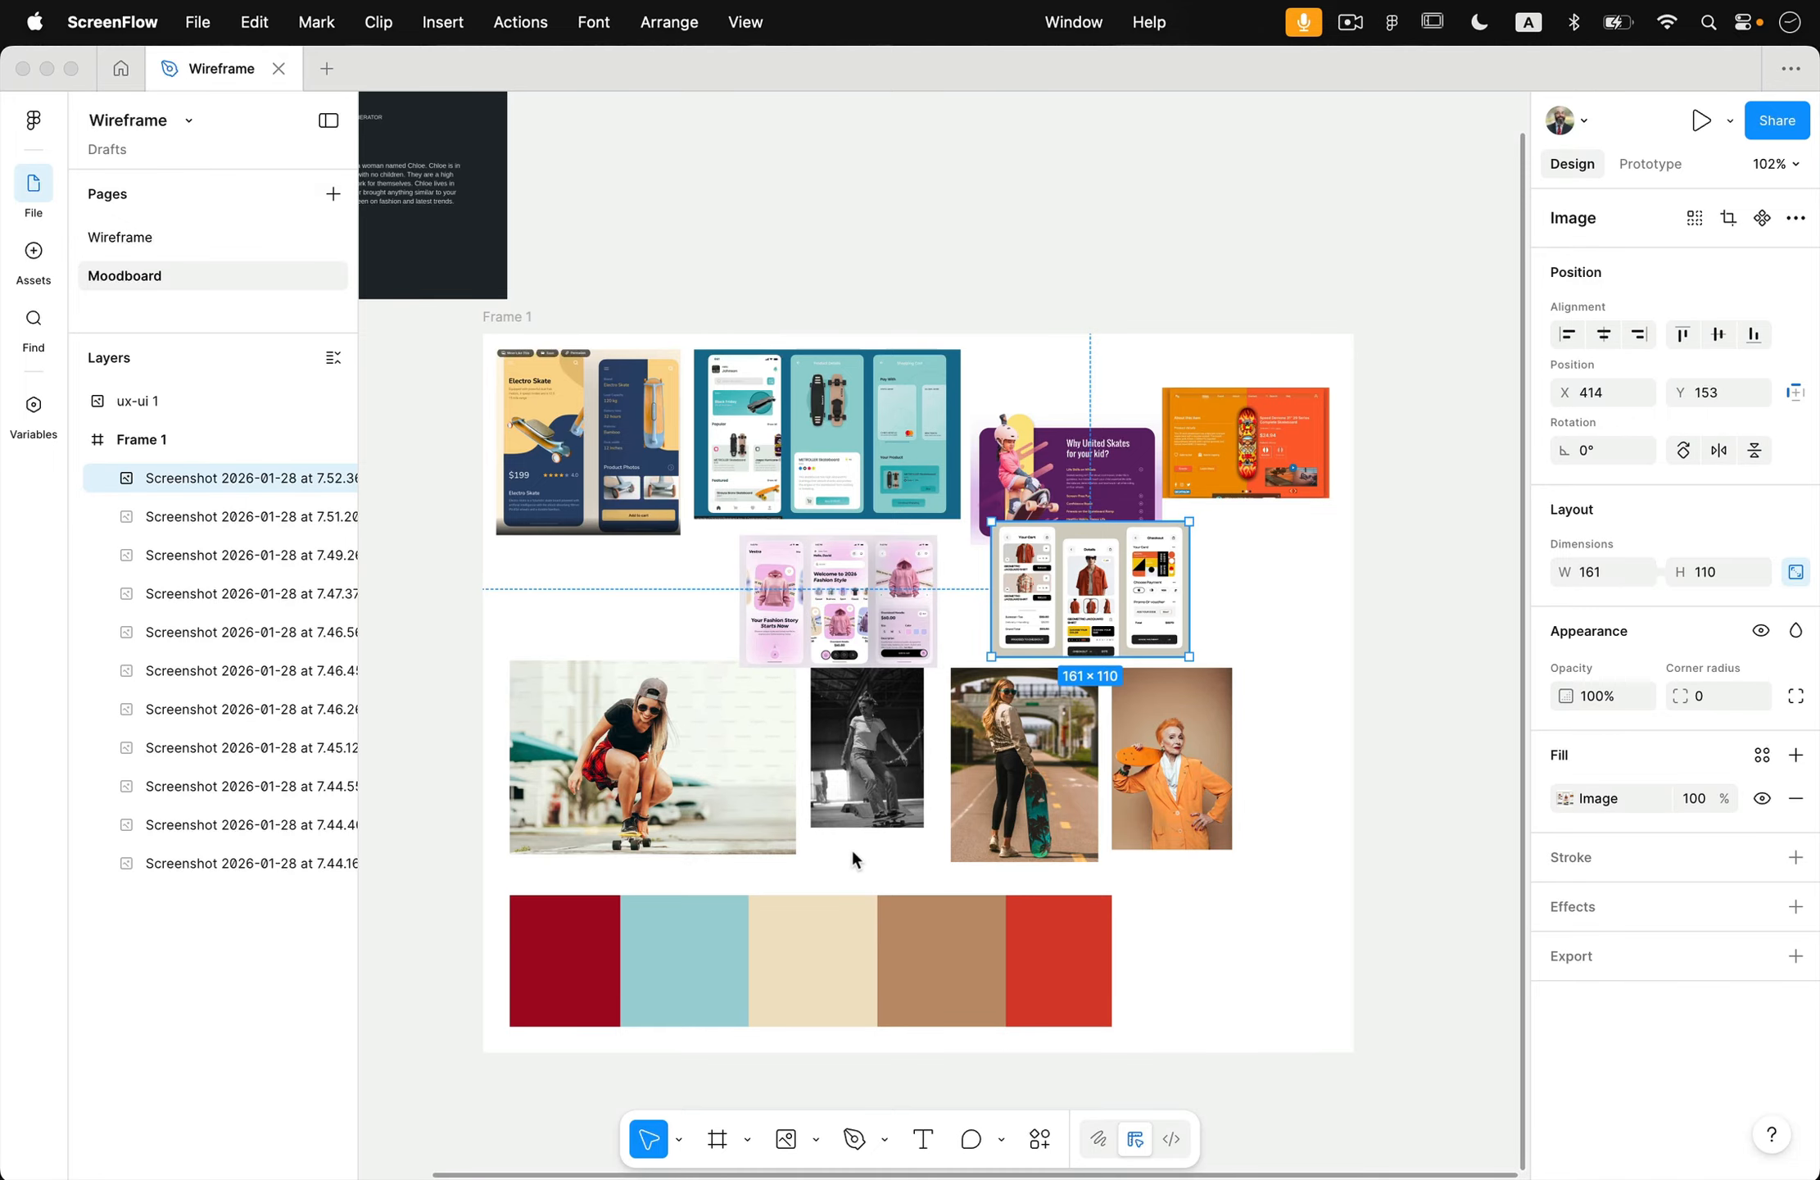
# - Examine the moodboard's app screenshots, skateboarding photos and five-colour palette
pyautogui.scroll(-5, 820, 910)
pyautogui.hscroll(-2, 819, 909)
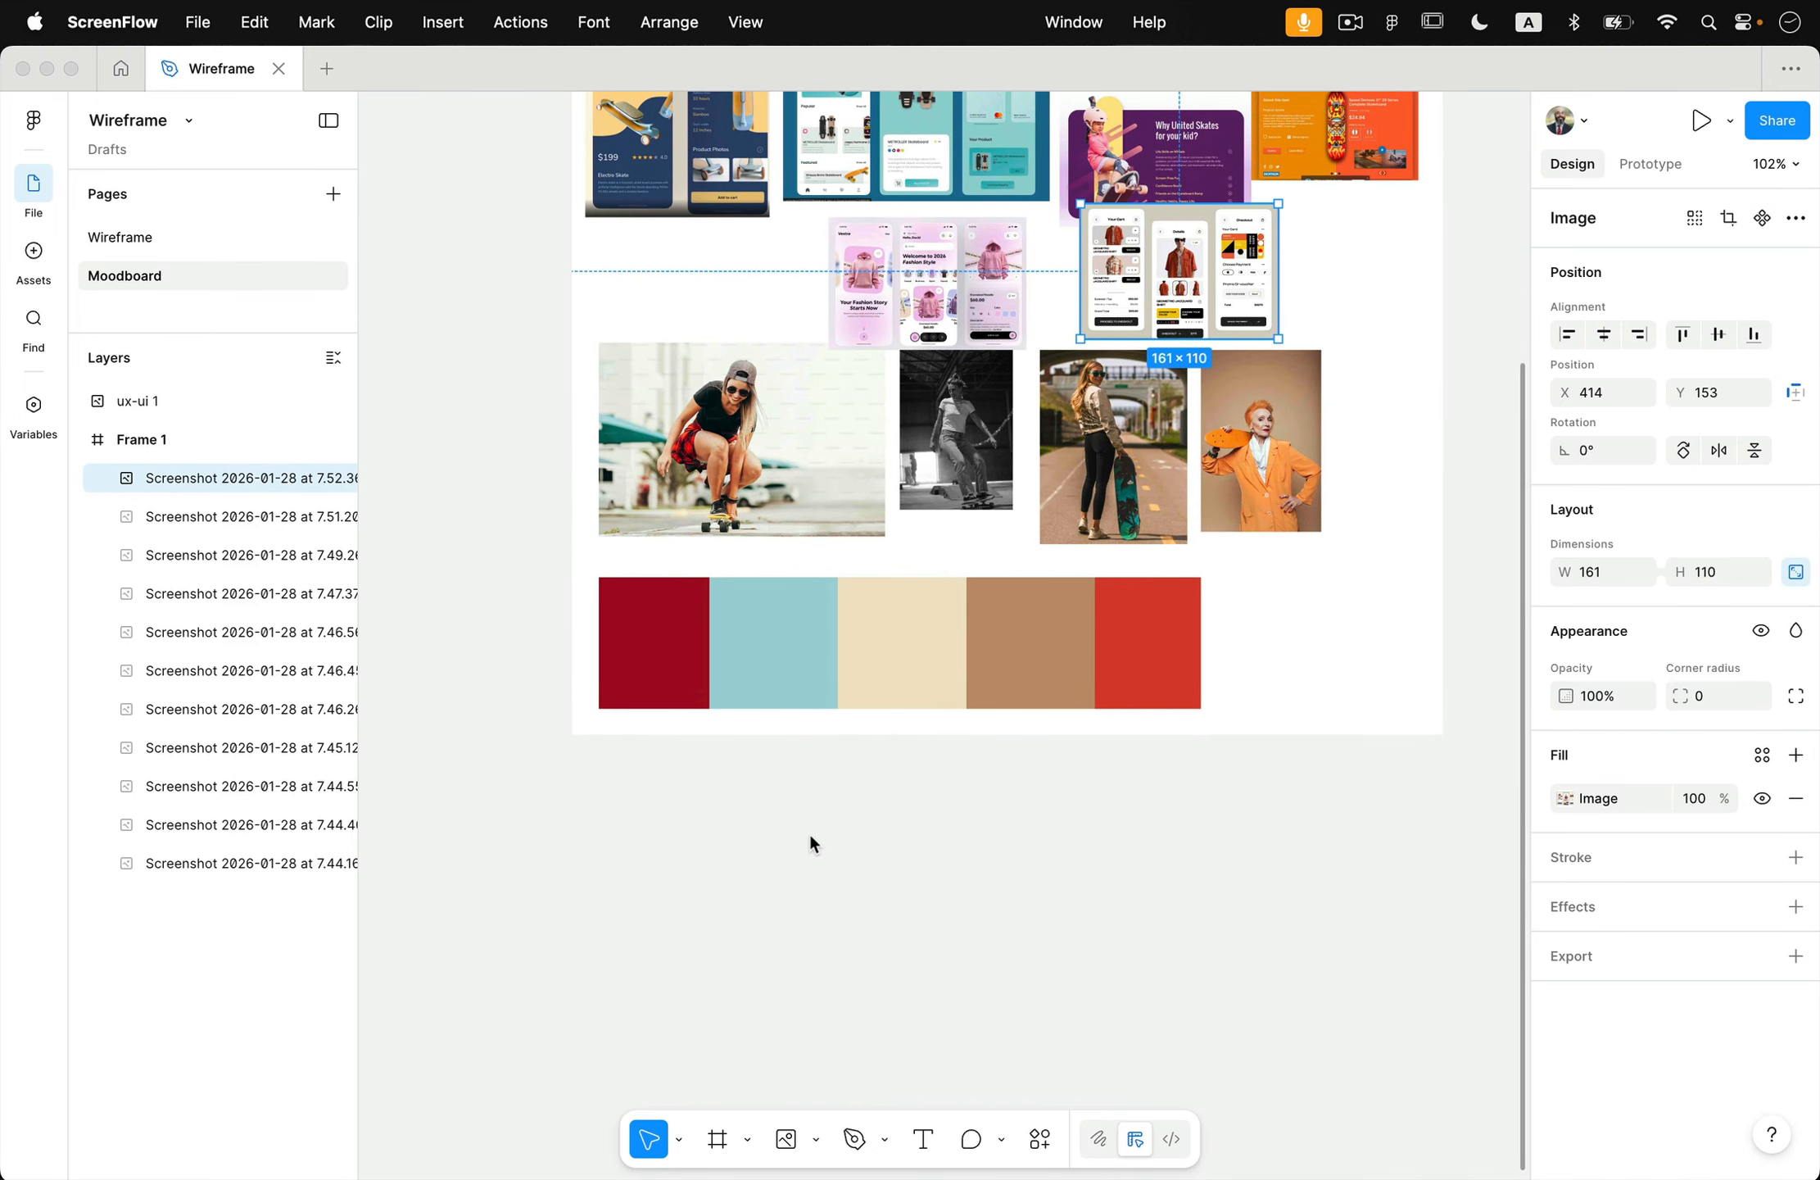
pyautogui.click(809, 832)
pyautogui.scroll(5, 810, 832)
pyautogui.hscroll(1, 809, 832)
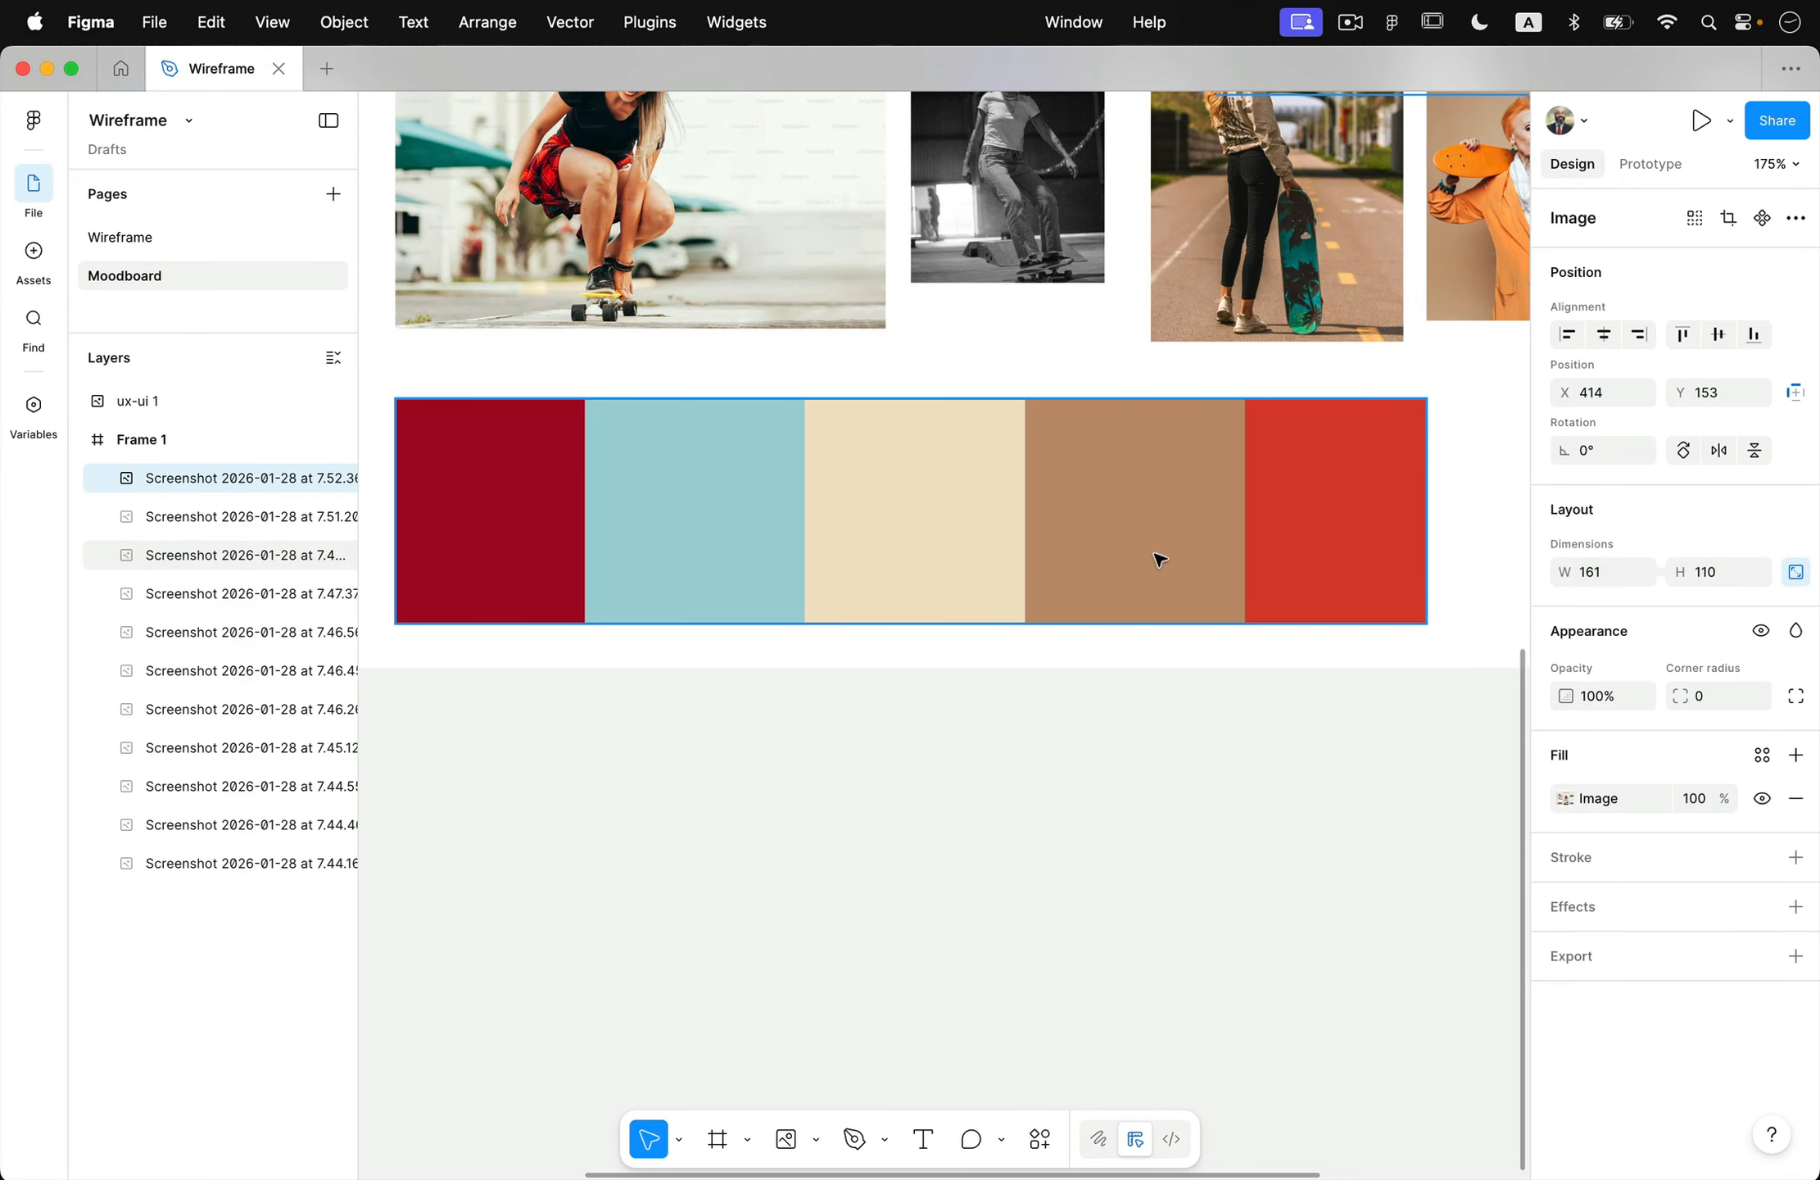
pyautogui.scroll(4, 1159, 559)
pyautogui.hscroll(2, 1159, 559)
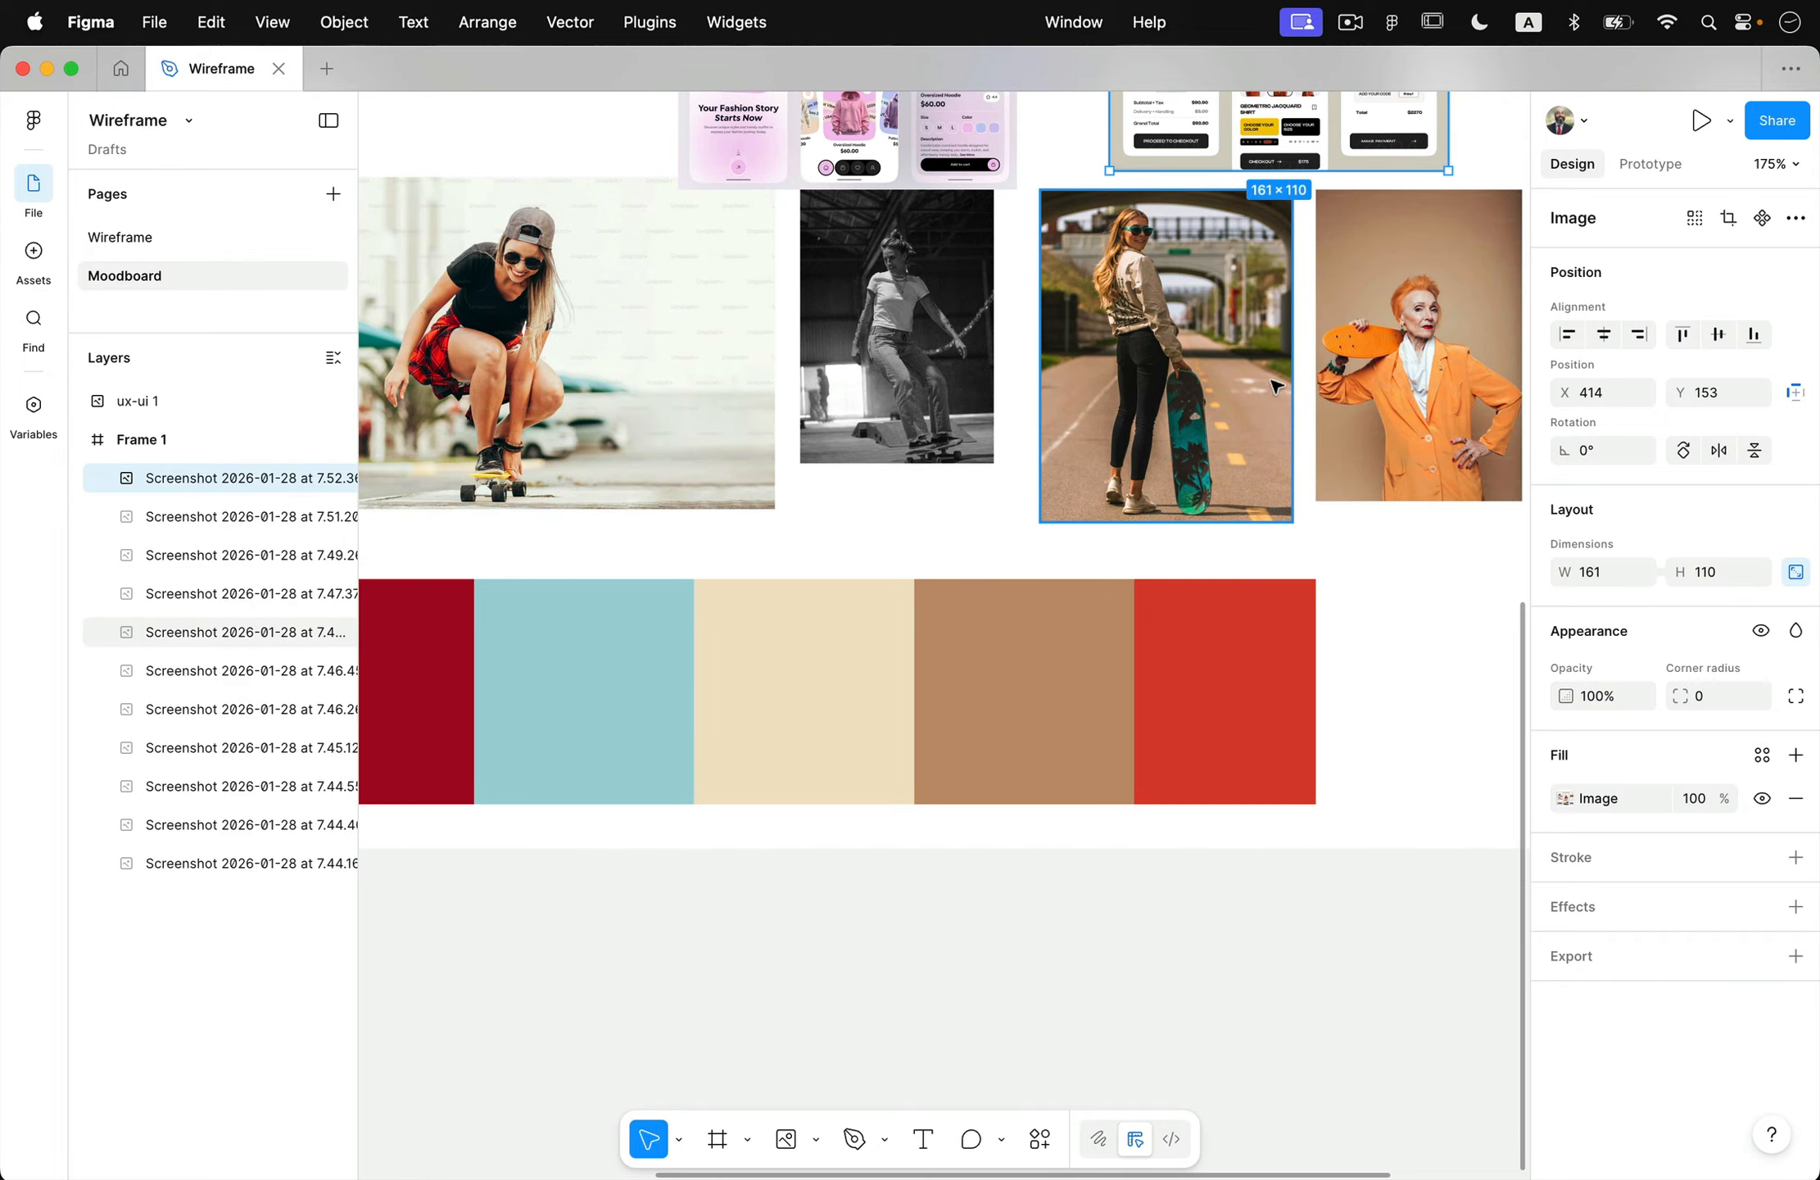
pyautogui.scroll(4, 1215, 386)
pyautogui.hscroll(-1, 1215, 386)
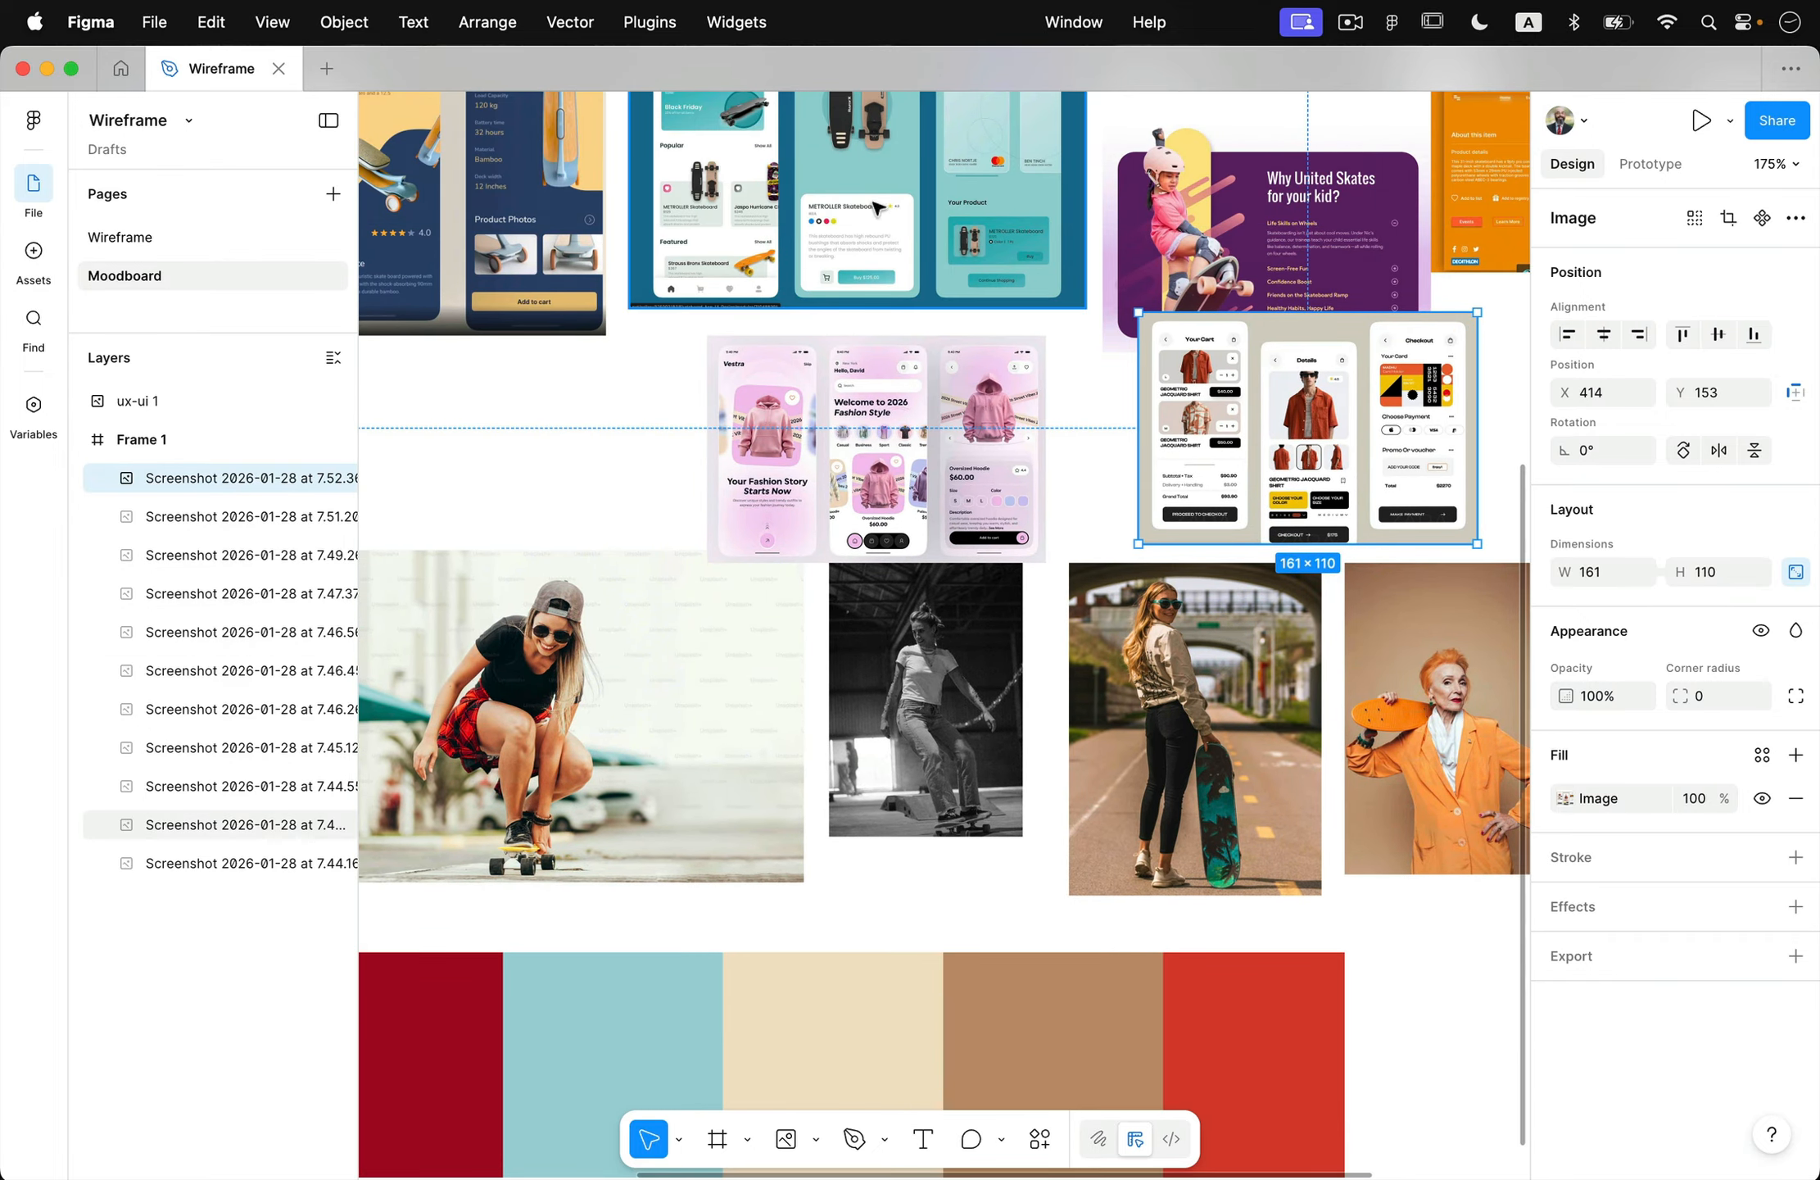
pyautogui.scroll(-5, 931, 387)
pyautogui.scroll(-5, 930, 387)
pyautogui.hscroll(-2, 935, 373)
pyautogui.scroll(1, 935, 374)
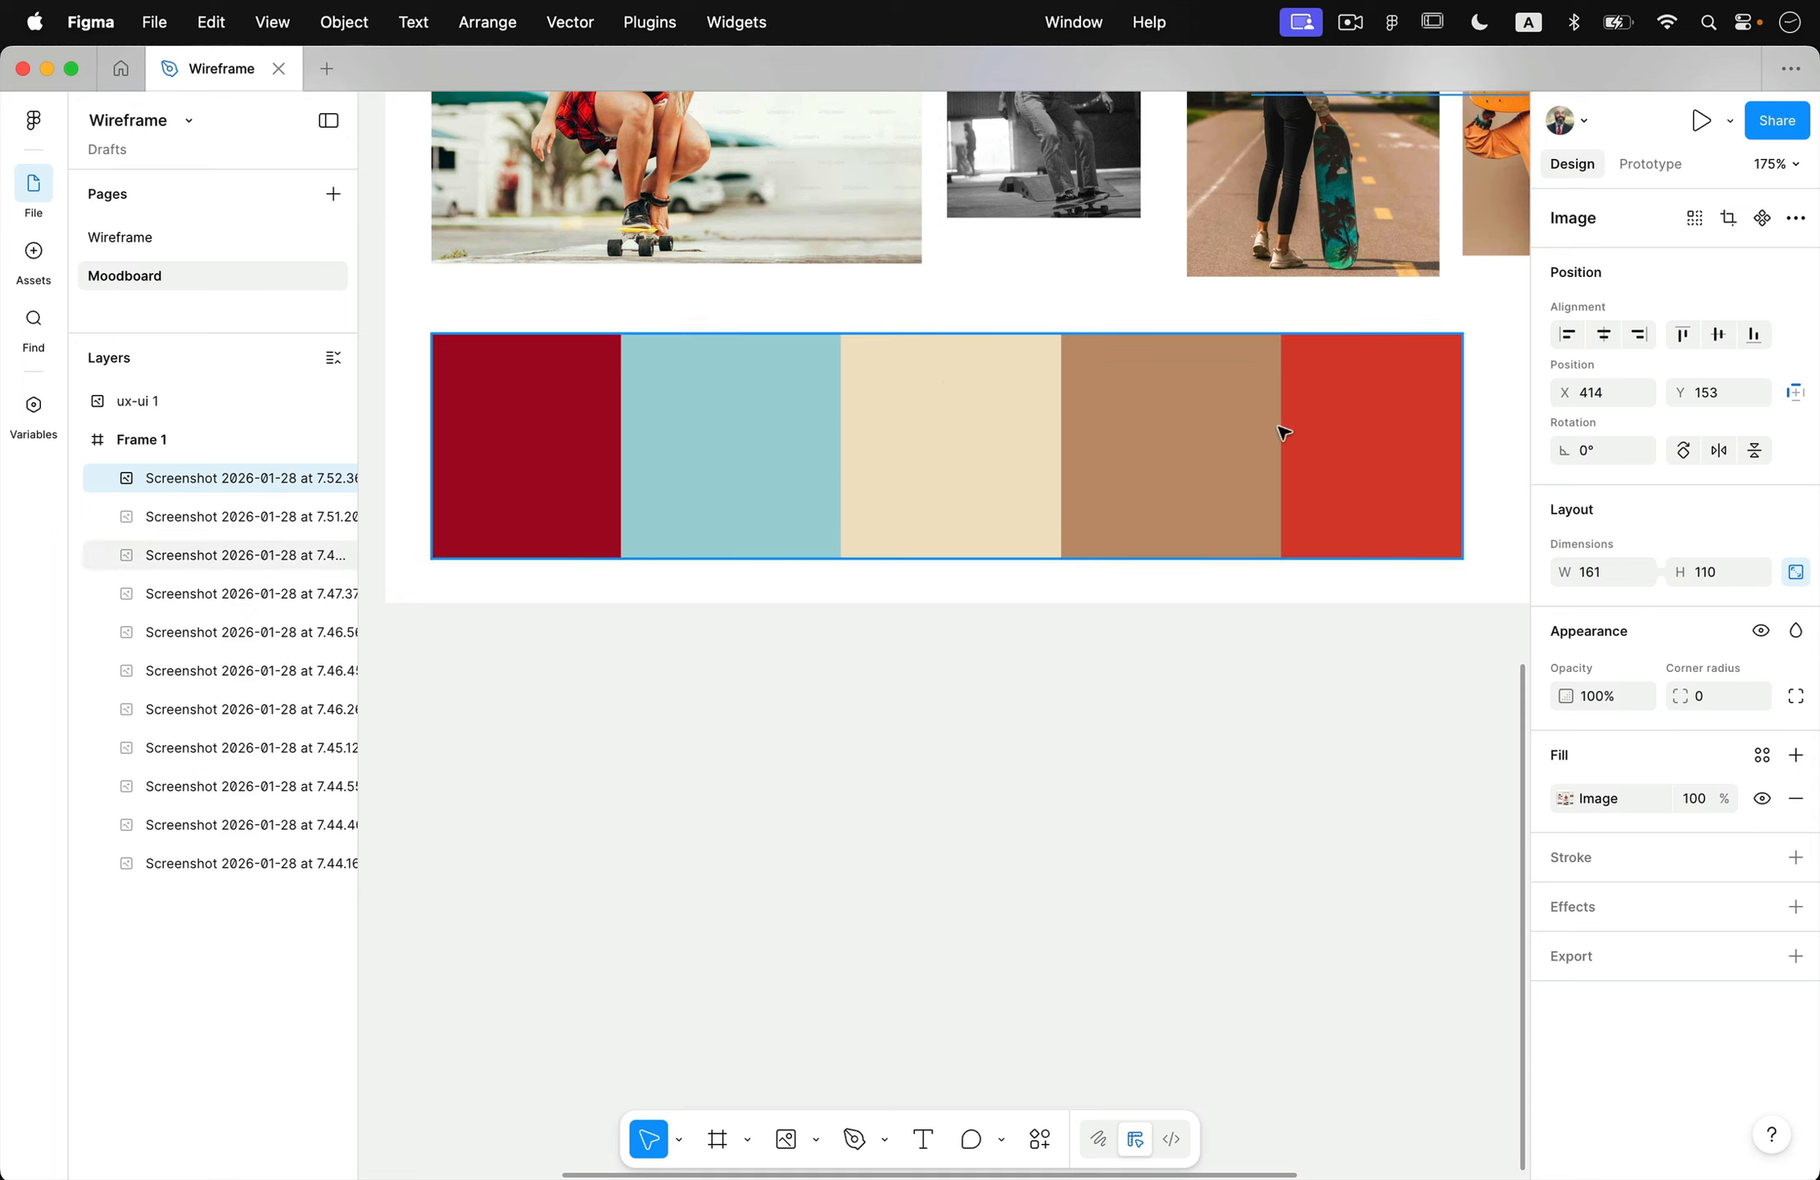
pyautogui.click(820, 780)
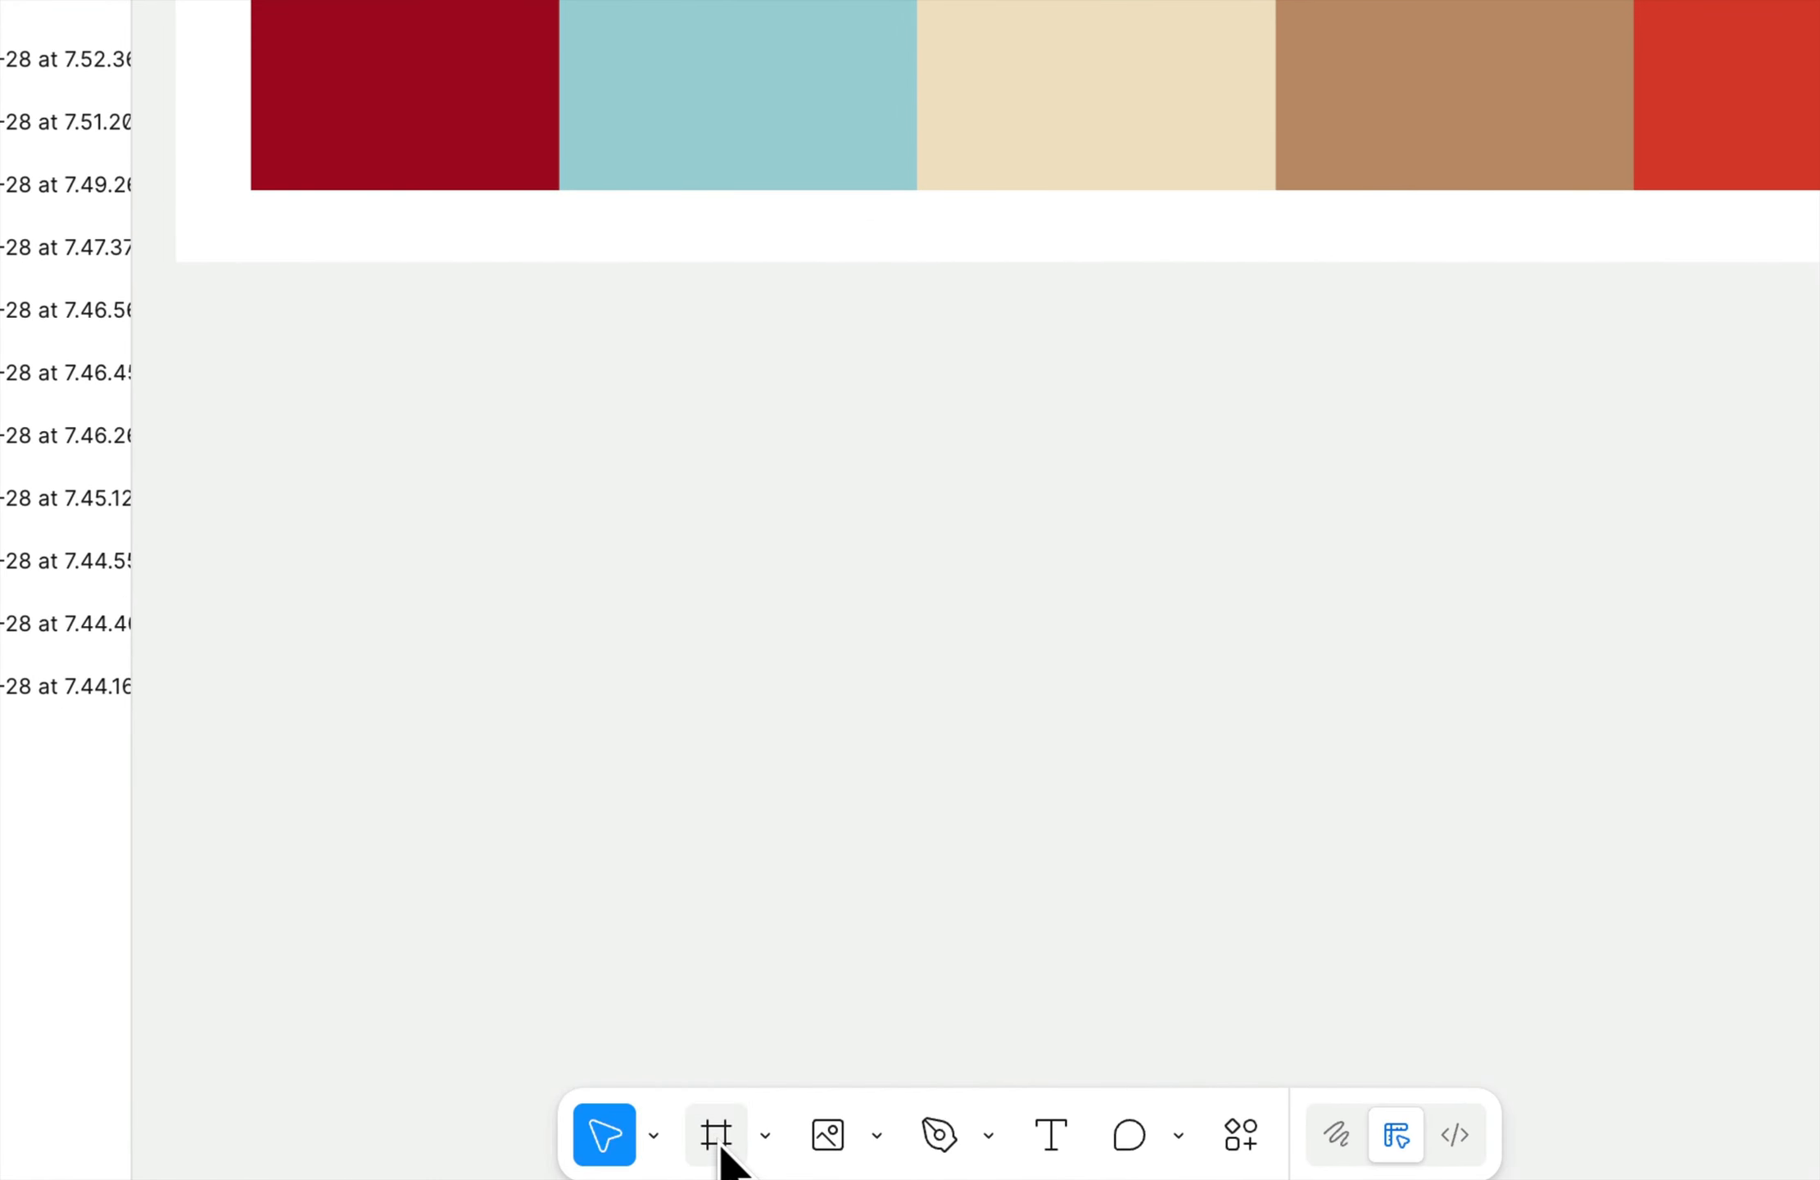
# - Draw a 63 × 63 square frame below the moodboard's colour palette and fill it with grey 969696
pyautogui.click(720, 1147)
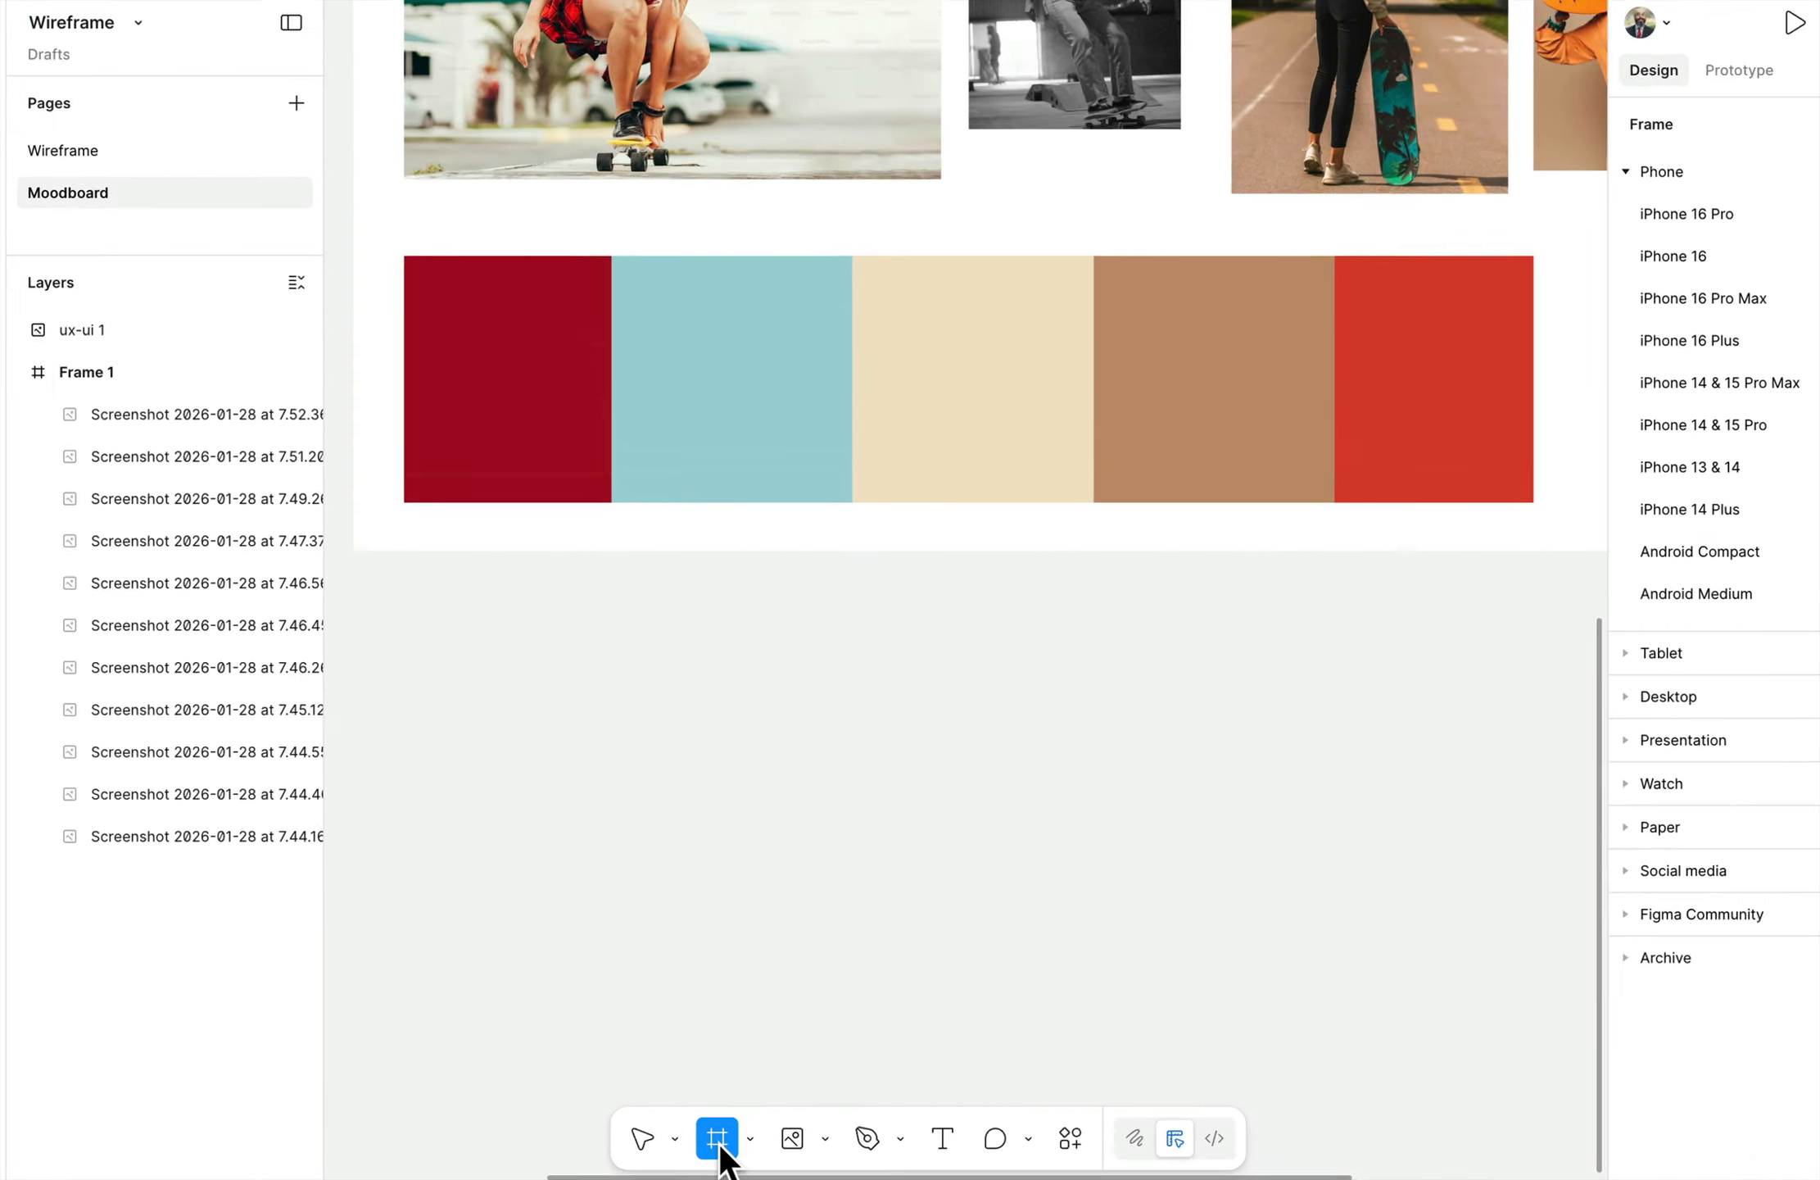
pyautogui.moveTo(538, 610); pyautogui.dragTo(621, 720)
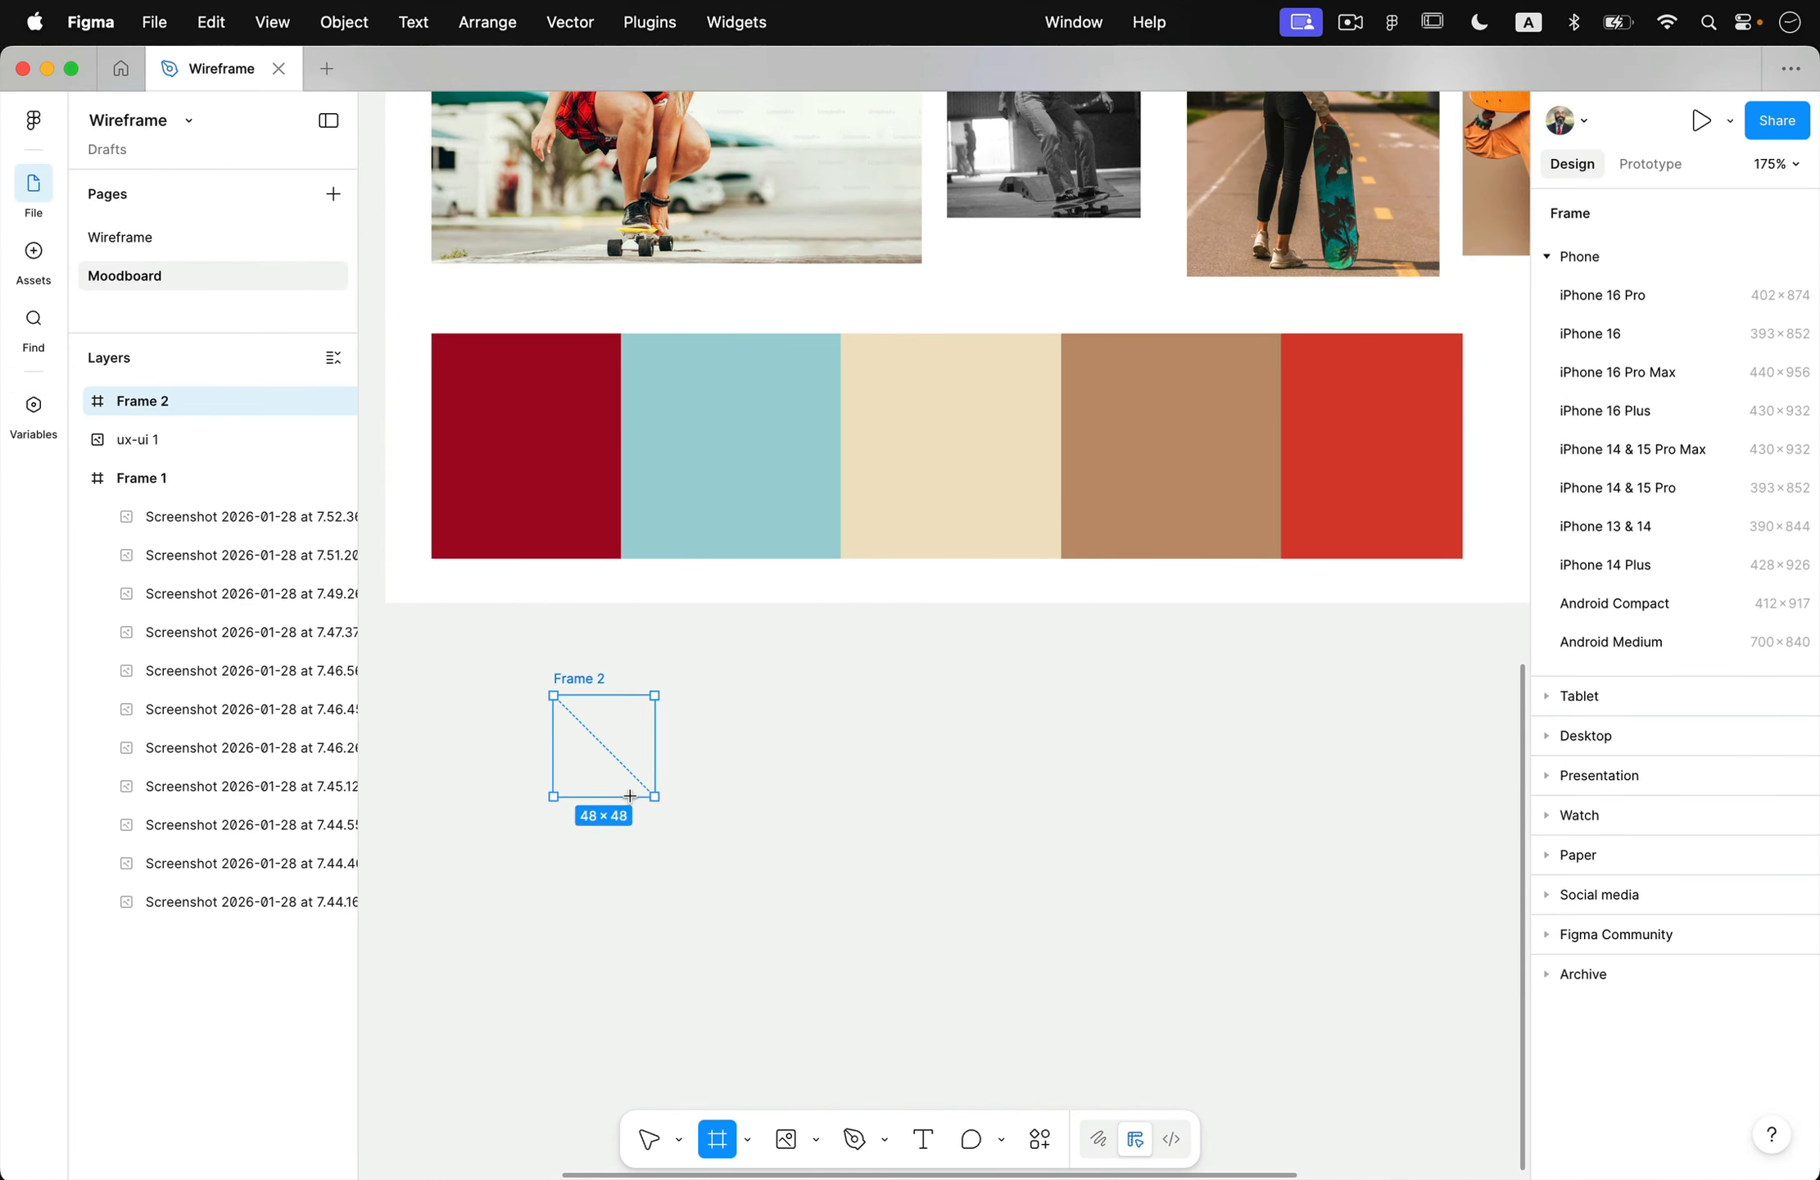
pyautogui.moveTo(629, 795); pyautogui.dragTo(685, 826)
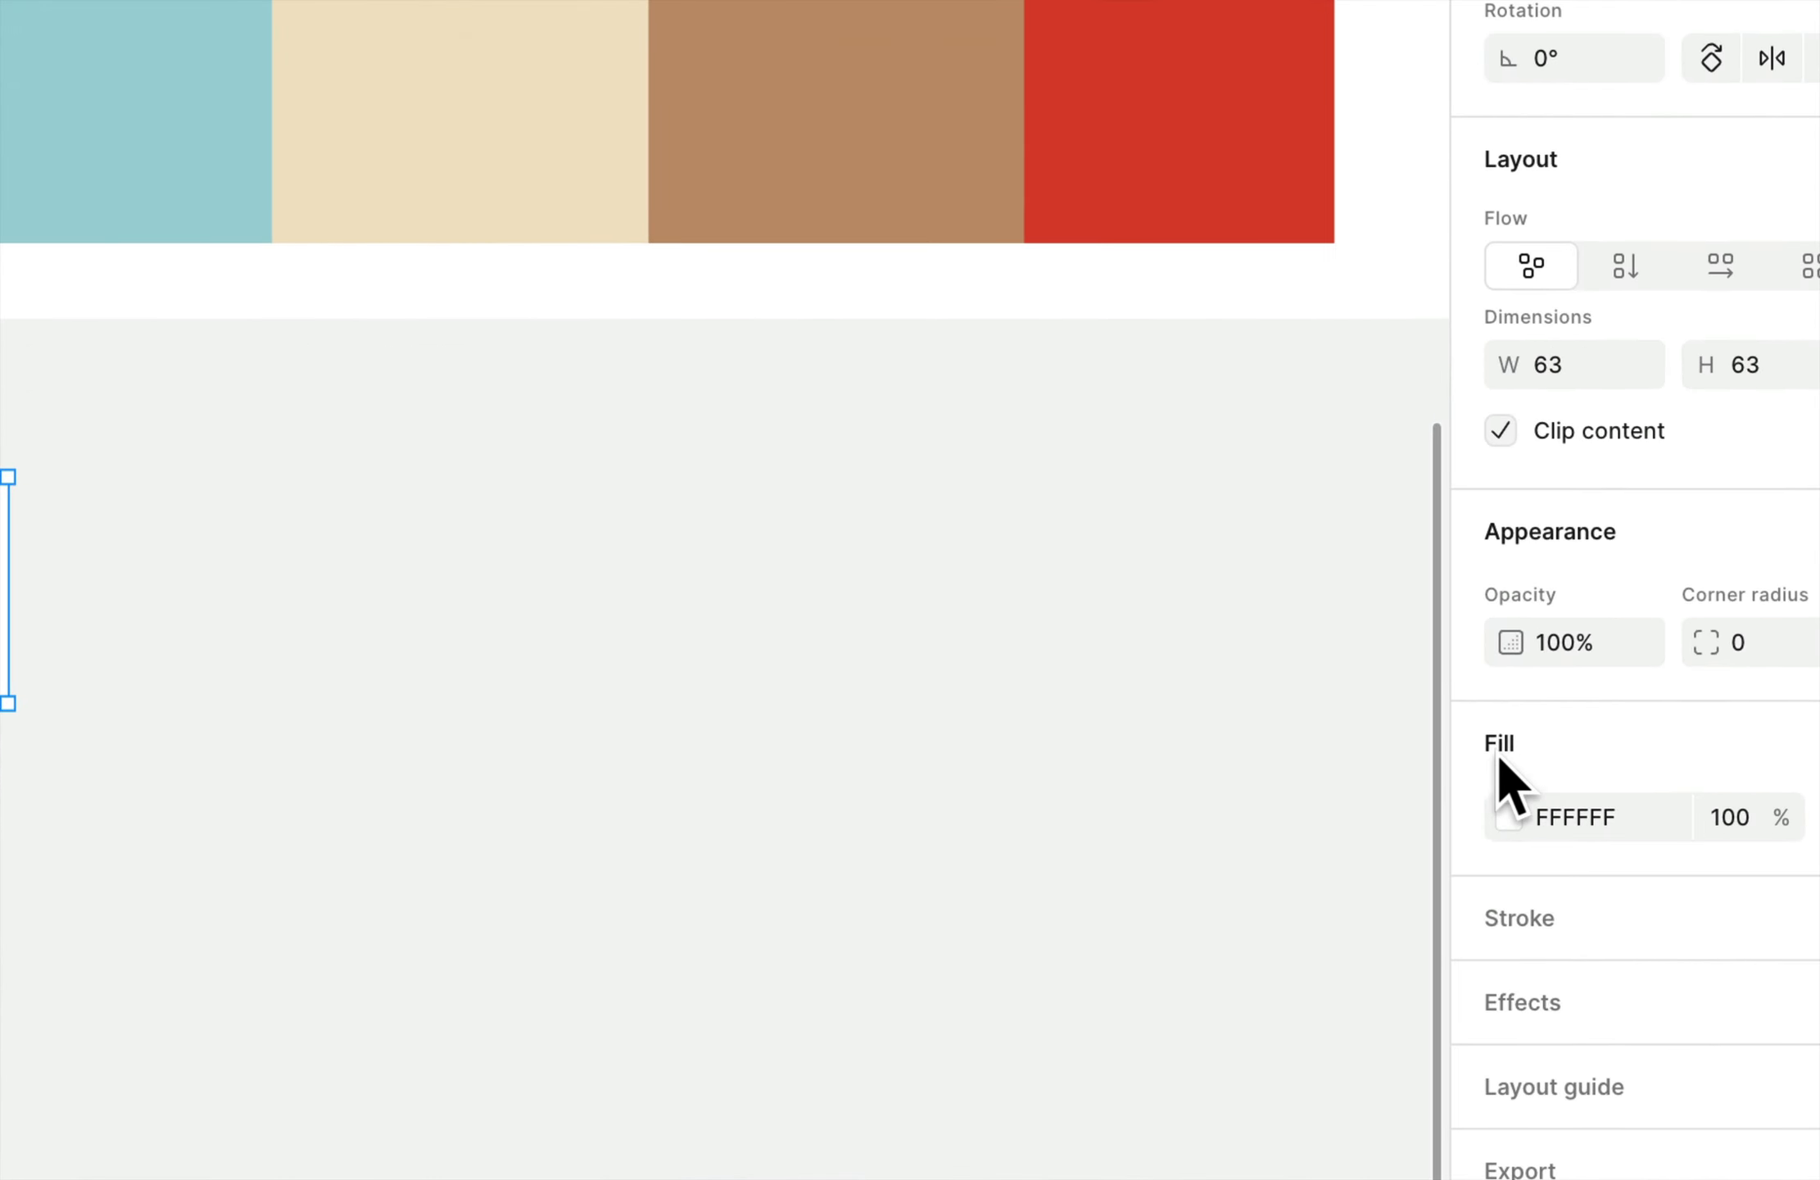
pyautogui.click(1511, 815)
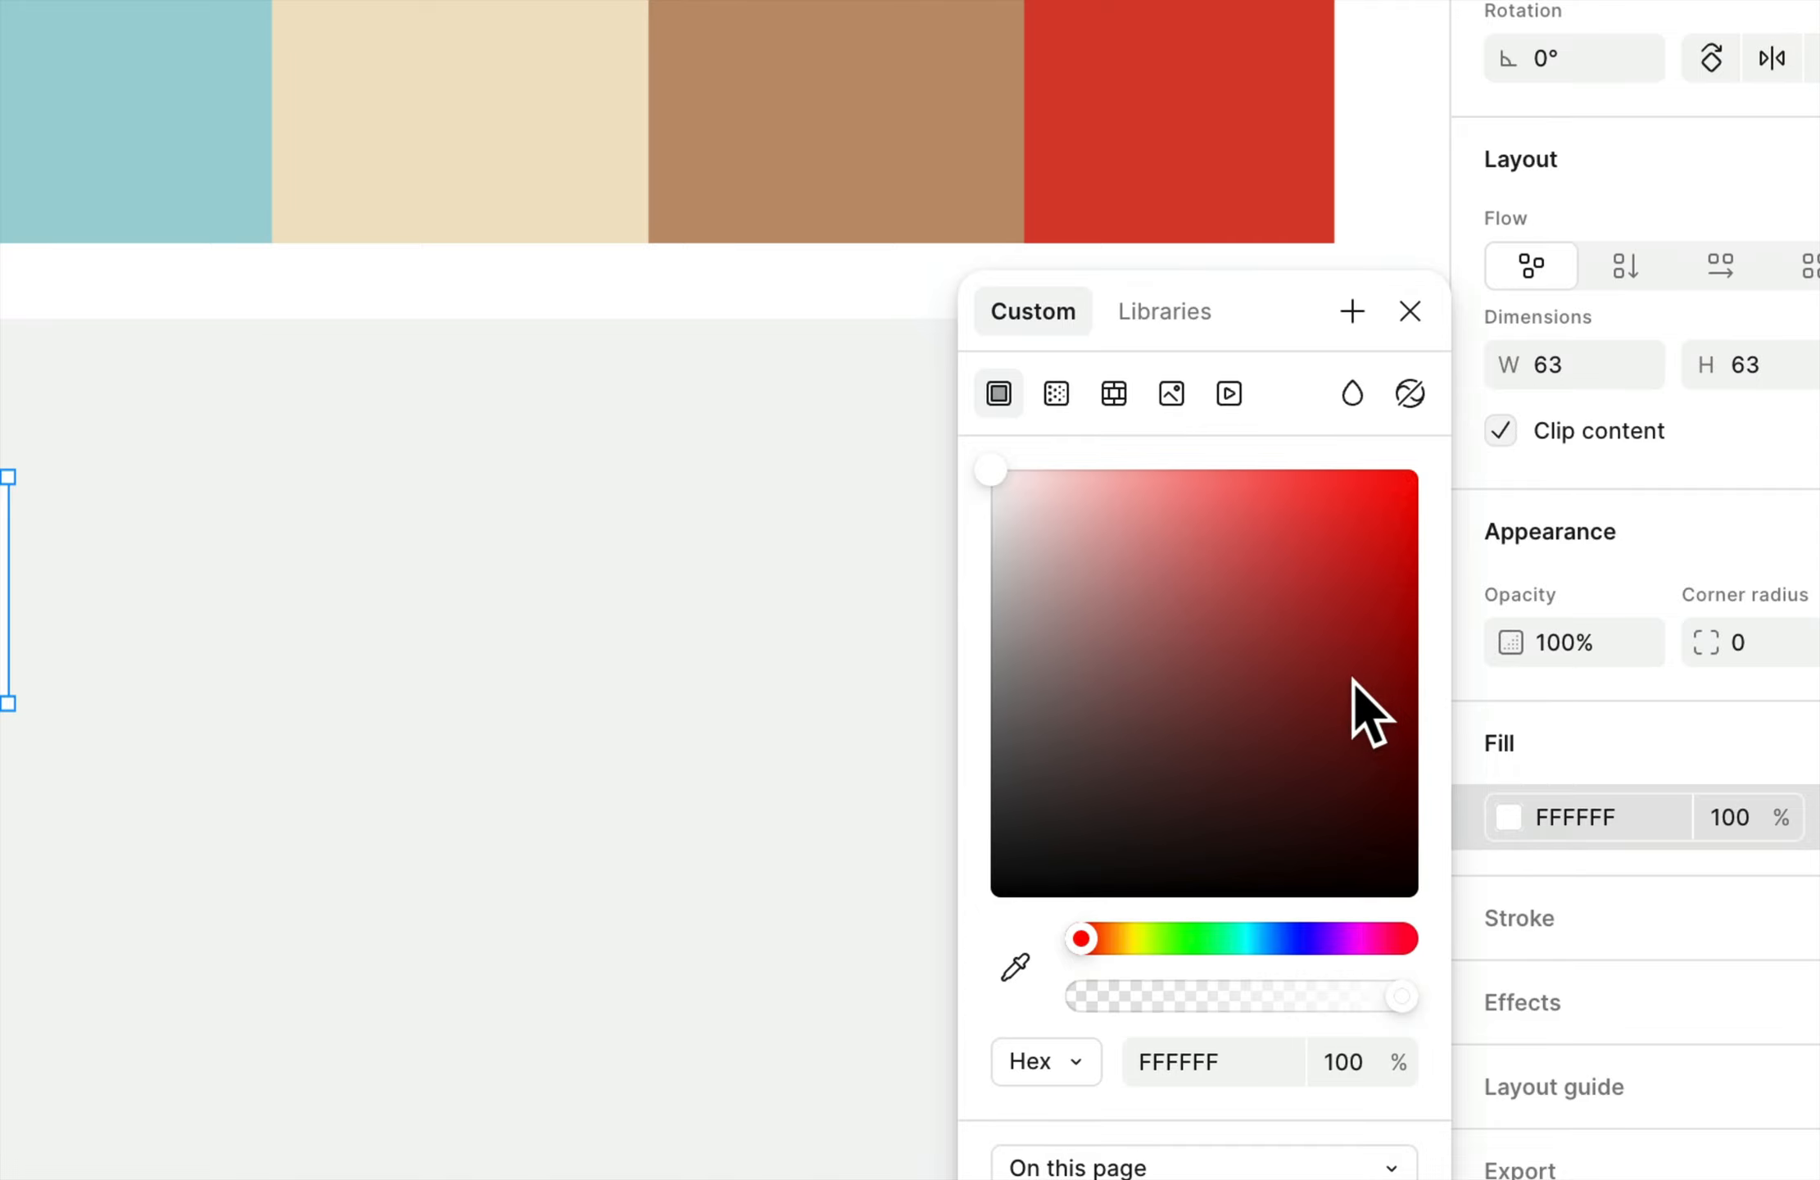
pyautogui.moveTo(1102, 637); pyautogui.dragTo(941, 660)
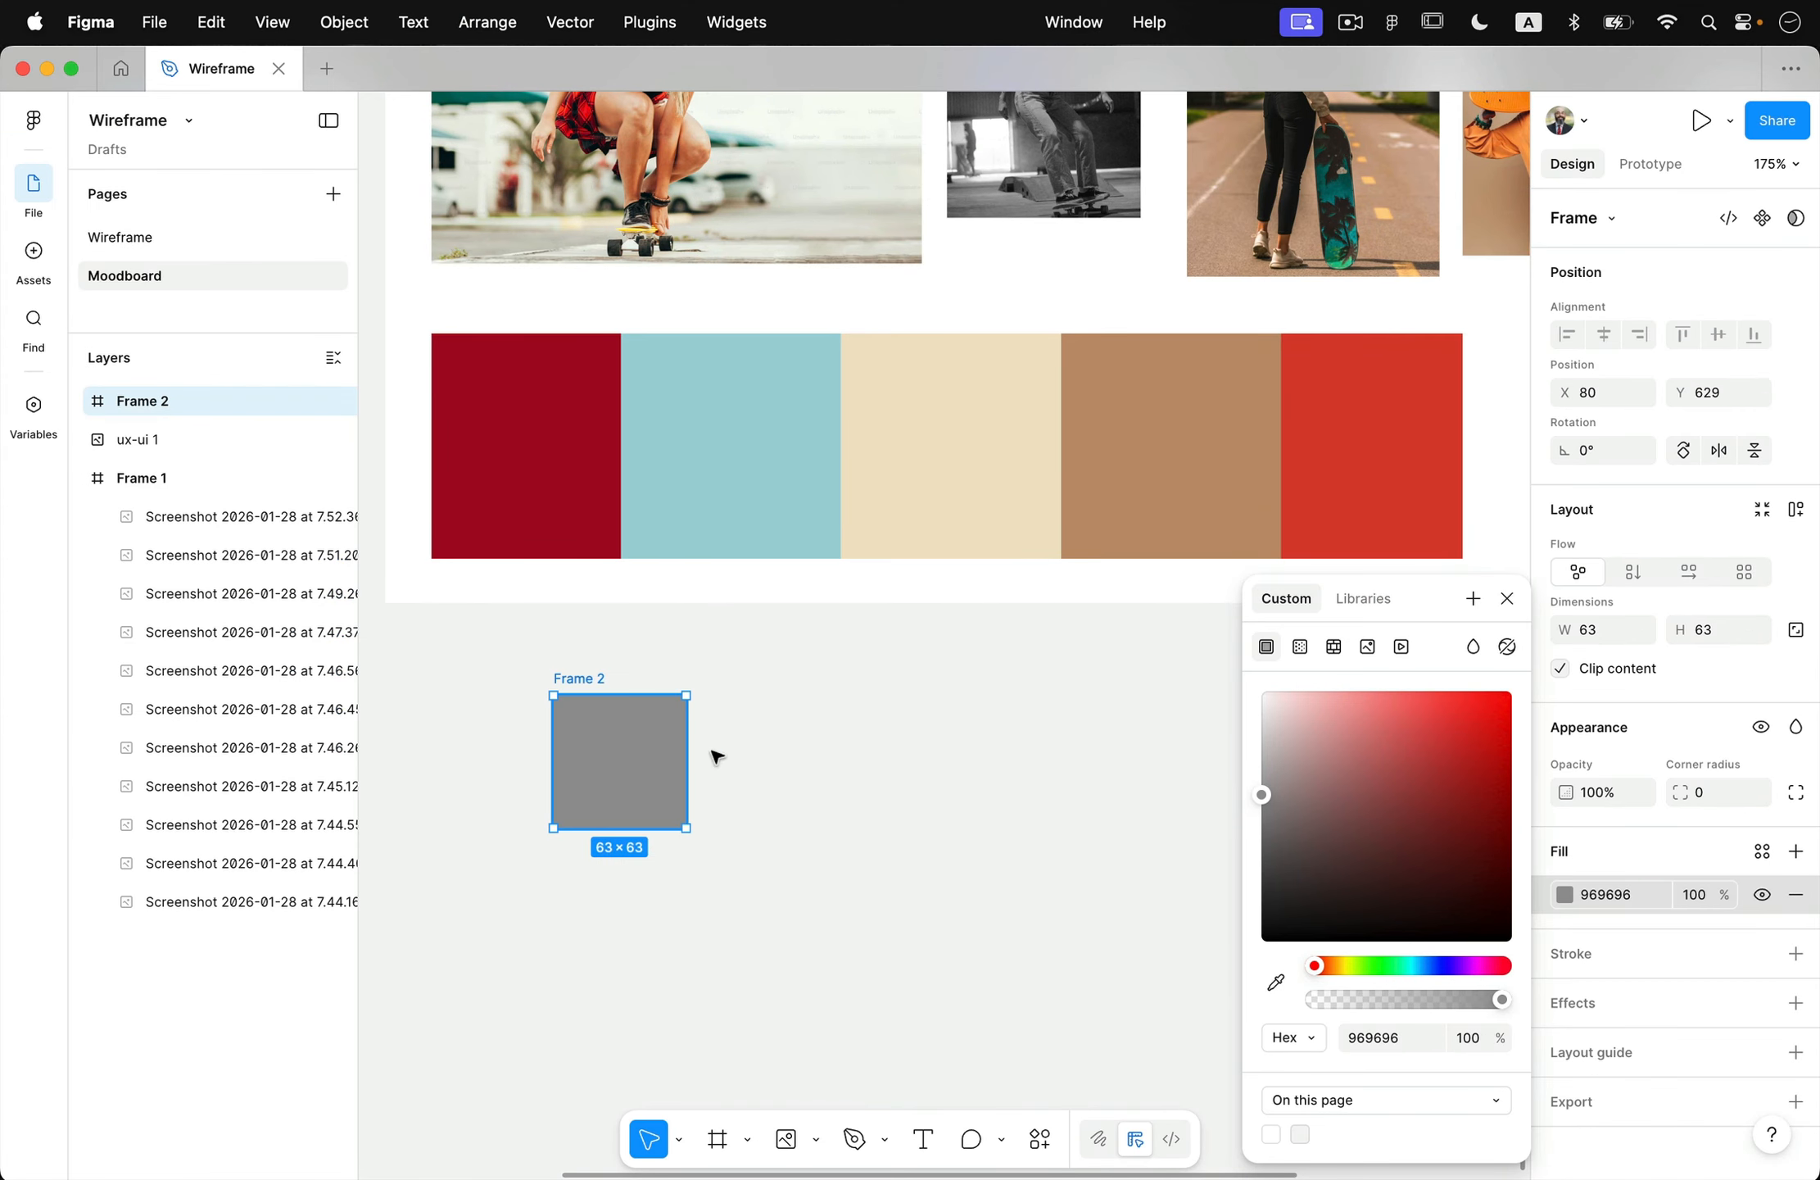
pyautogui.click(805, 760)
# - Duplicate the grey square four times to form a row of five touching squares
pyautogui.click(662, 781)
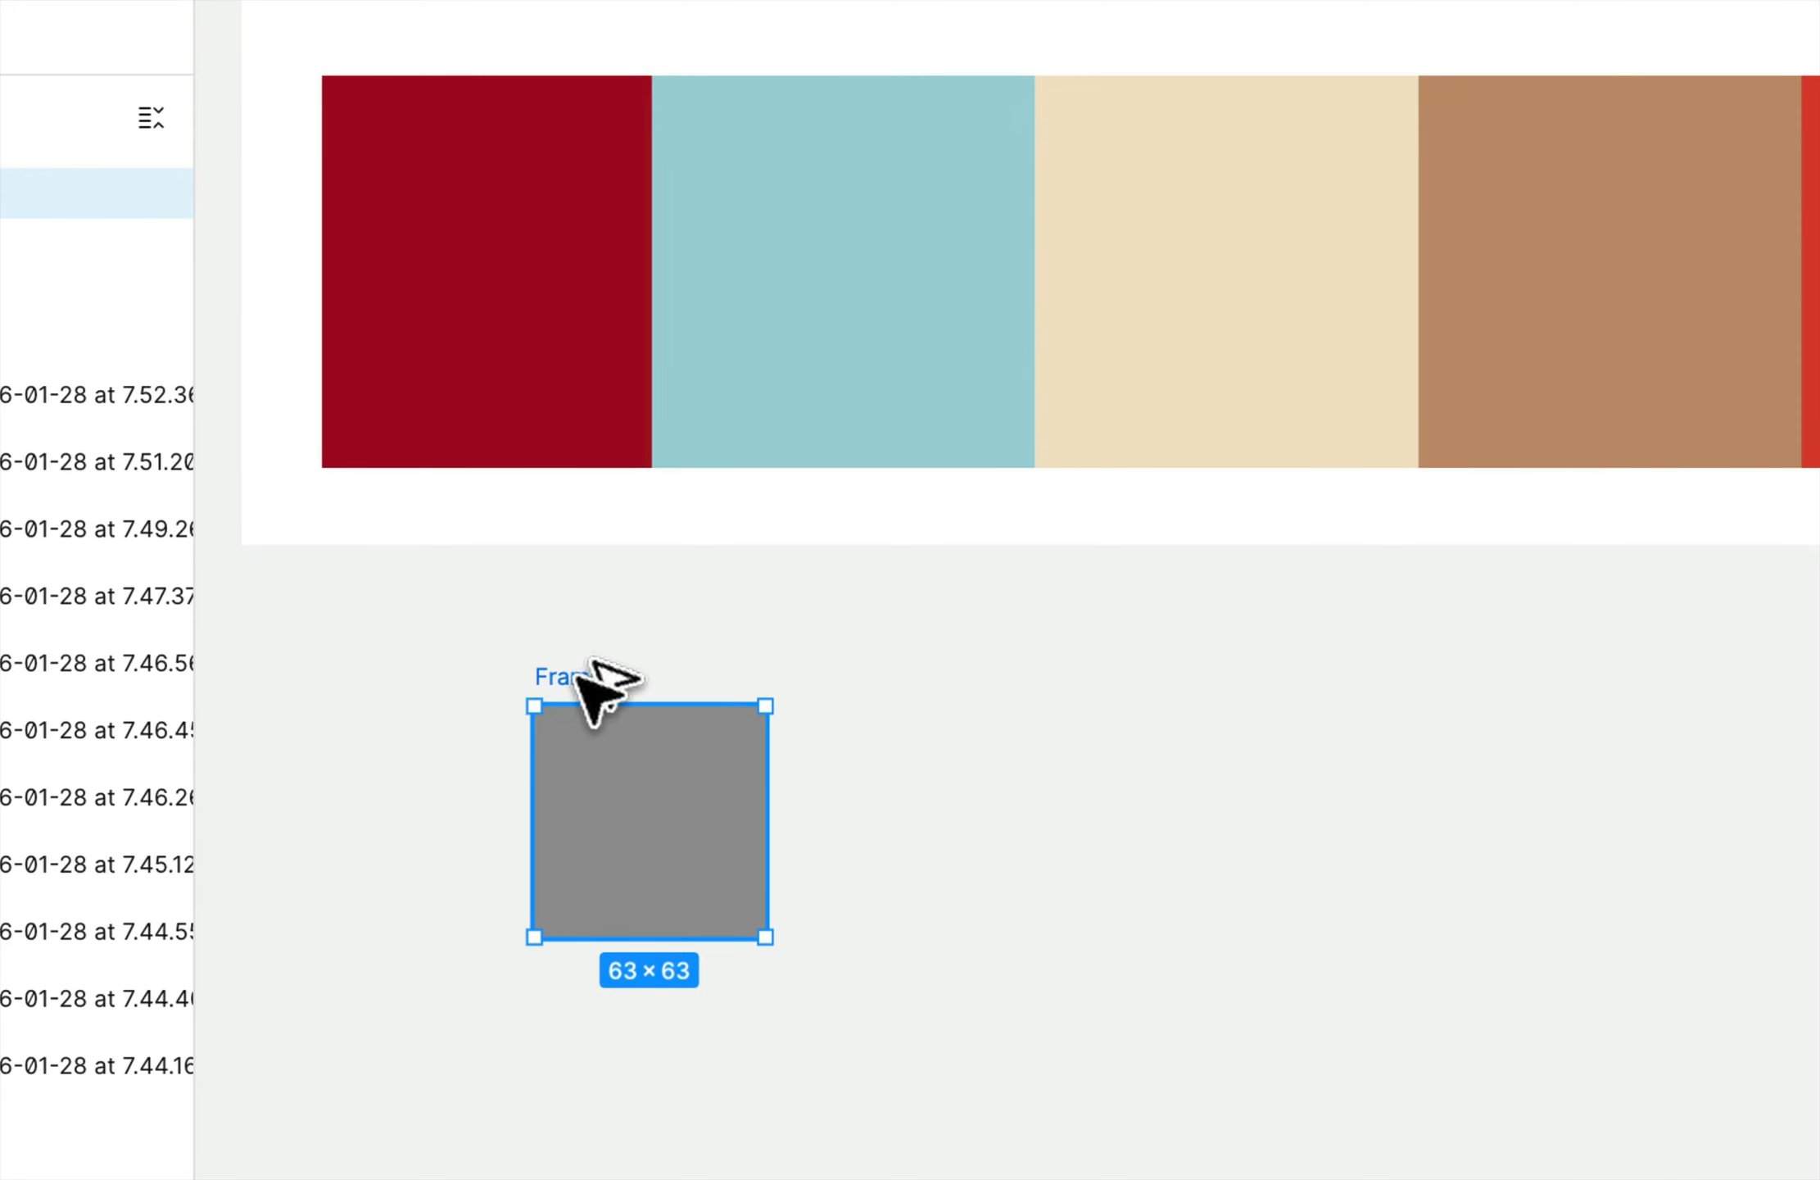
pyautogui.moveTo(583, 682); pyautogui.dragTo(731, 684)
pyautogui.moveTo(848, 686); pyautogui.dragTo(807, 684)
pyautogui.scroll(10, 1040, 844)
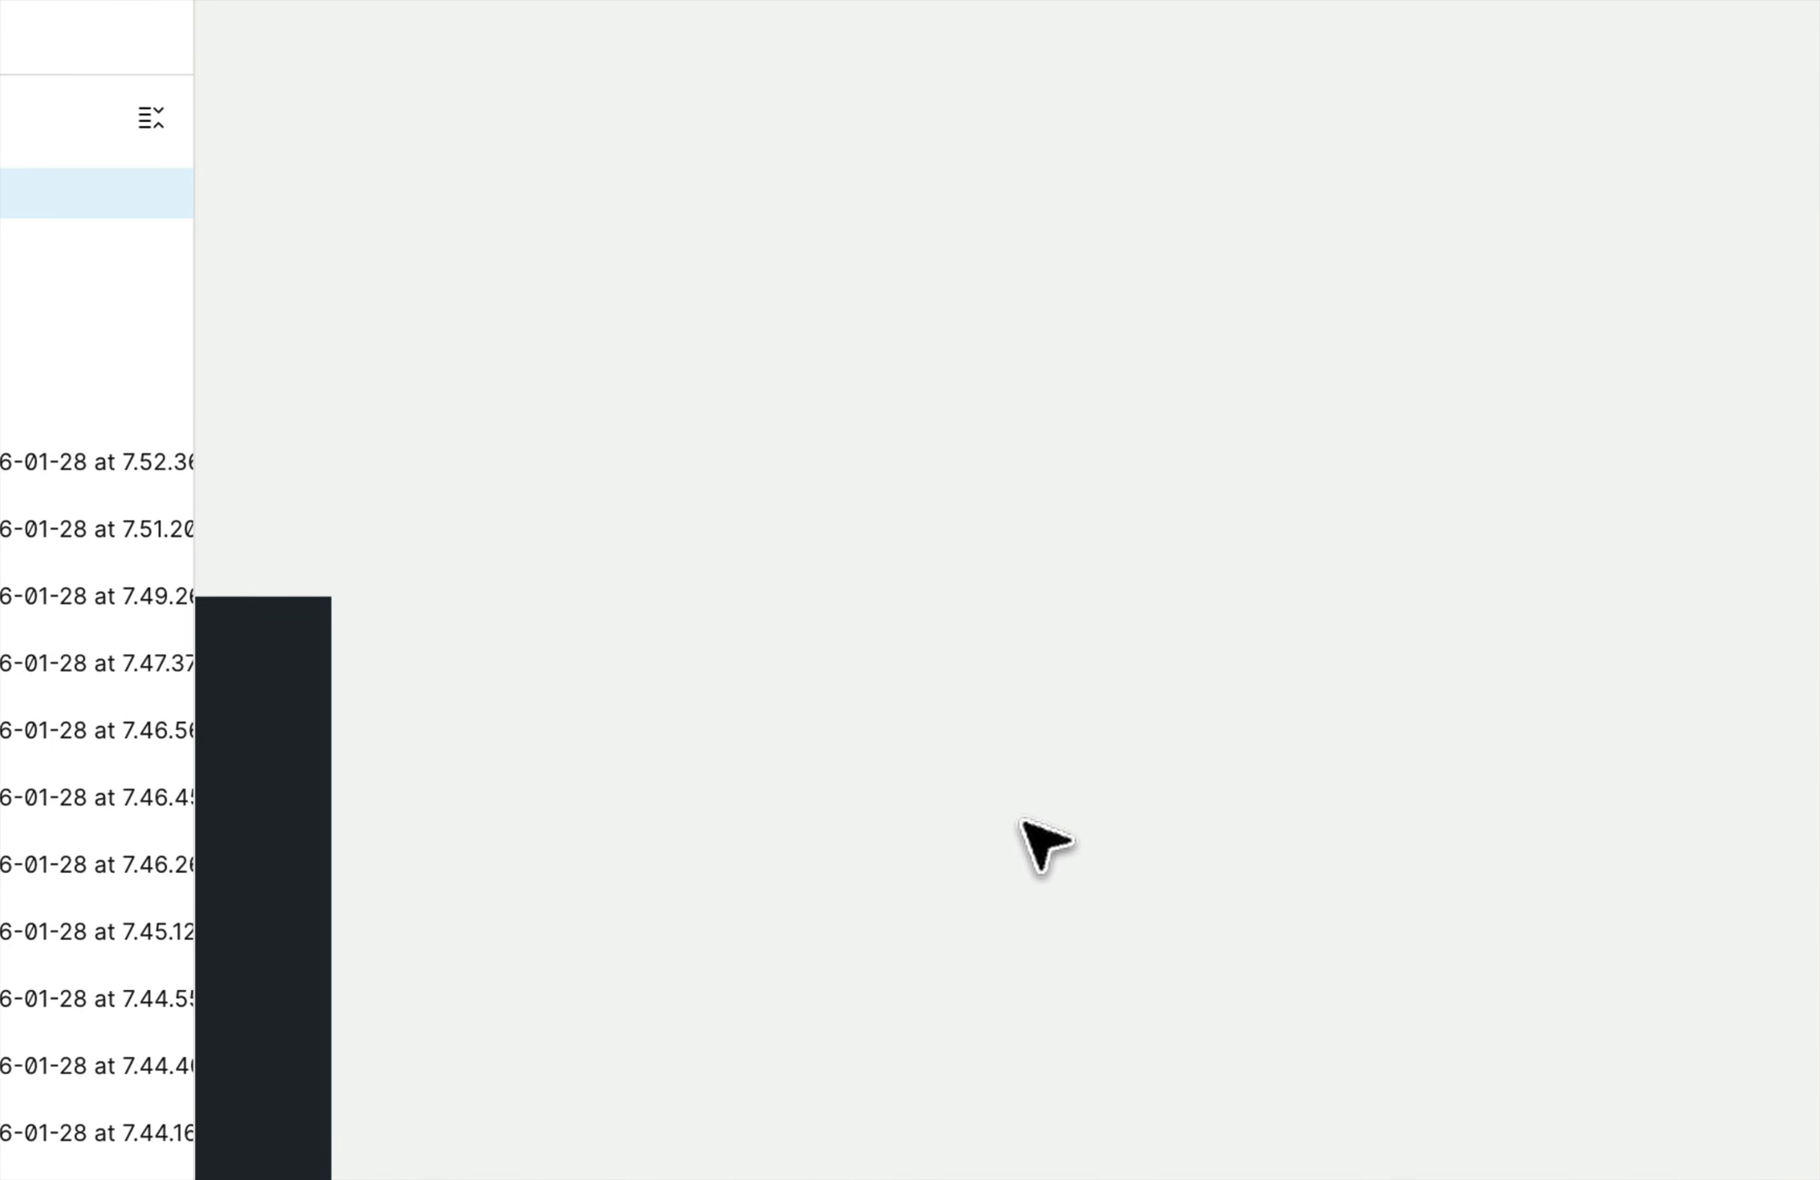
pyautogui.scroll(-10, 840, 768)
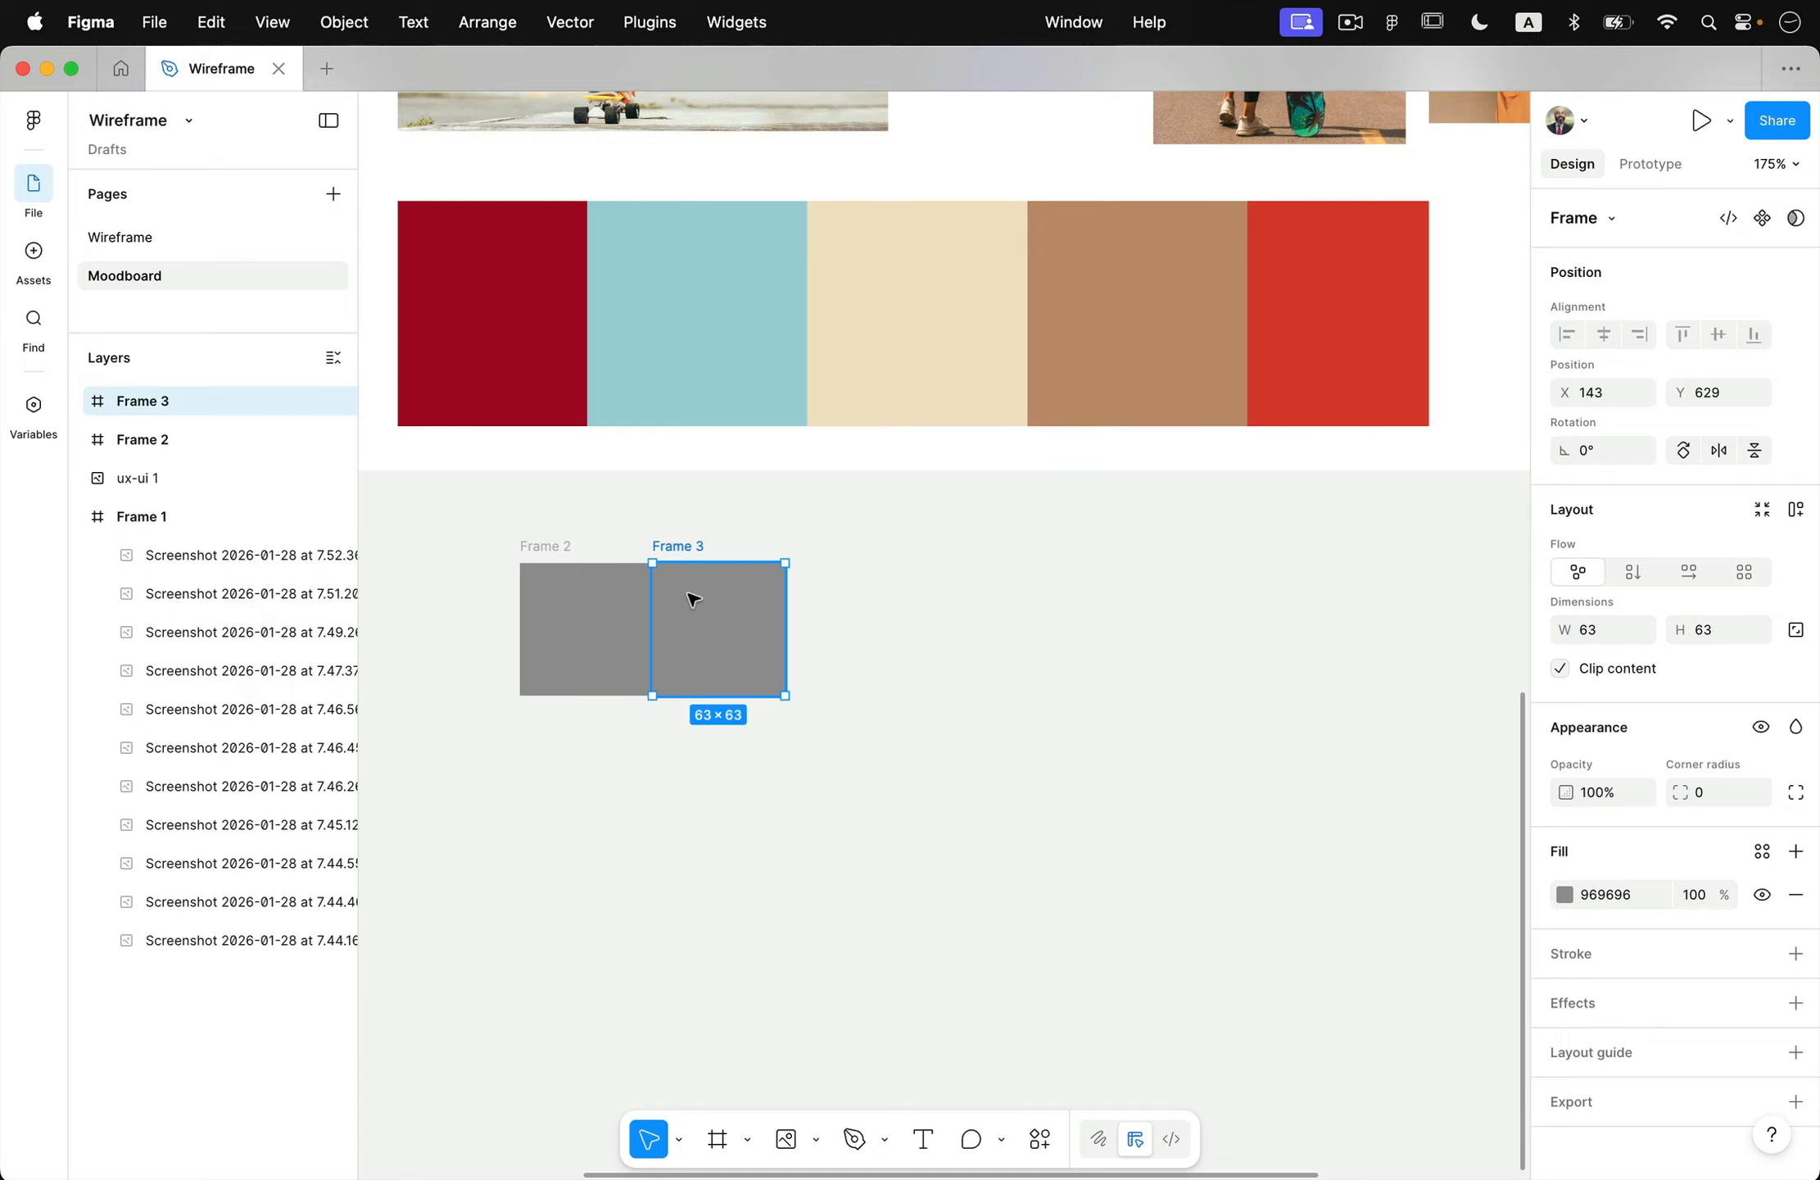
pyautogui.moveTo(691, 545); pyautogui.dragTo(1079, 553)
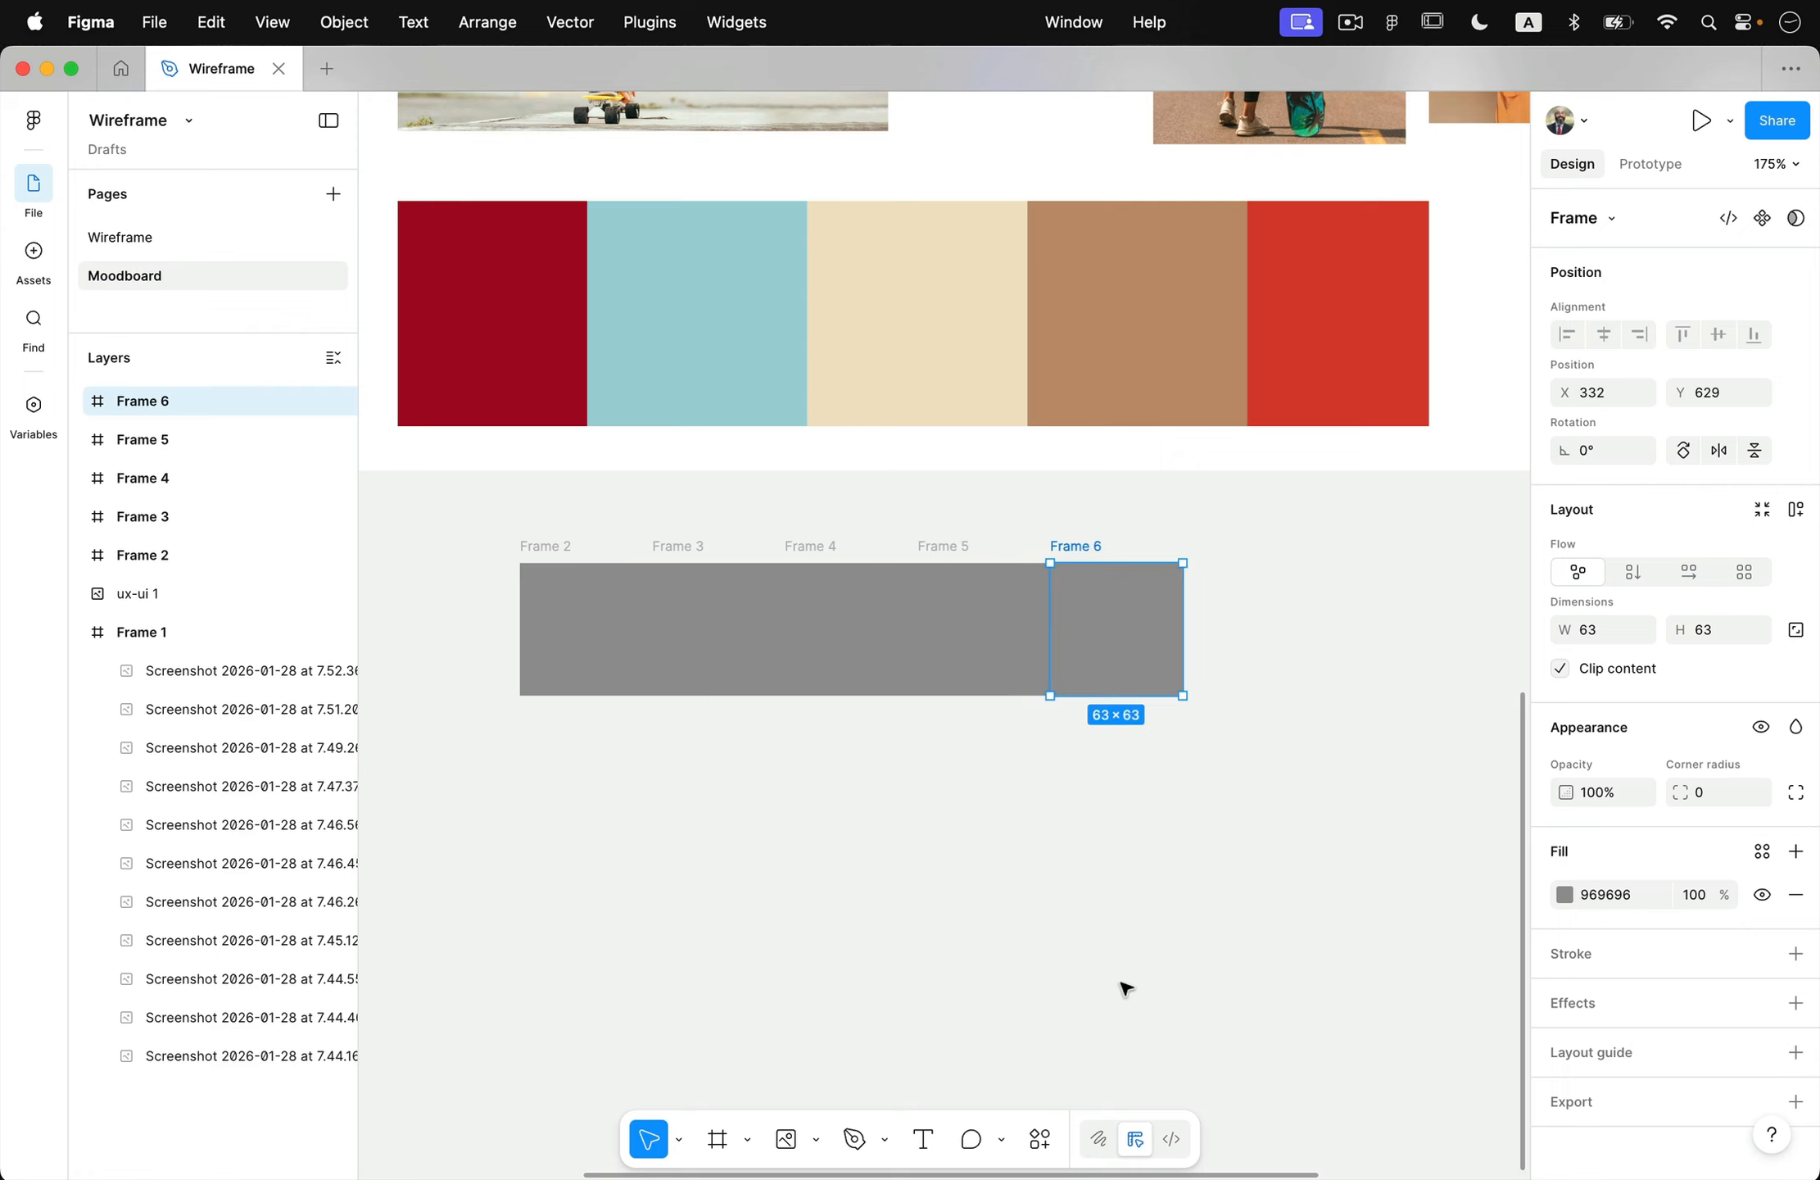
pyautogui.click(1008, 865)
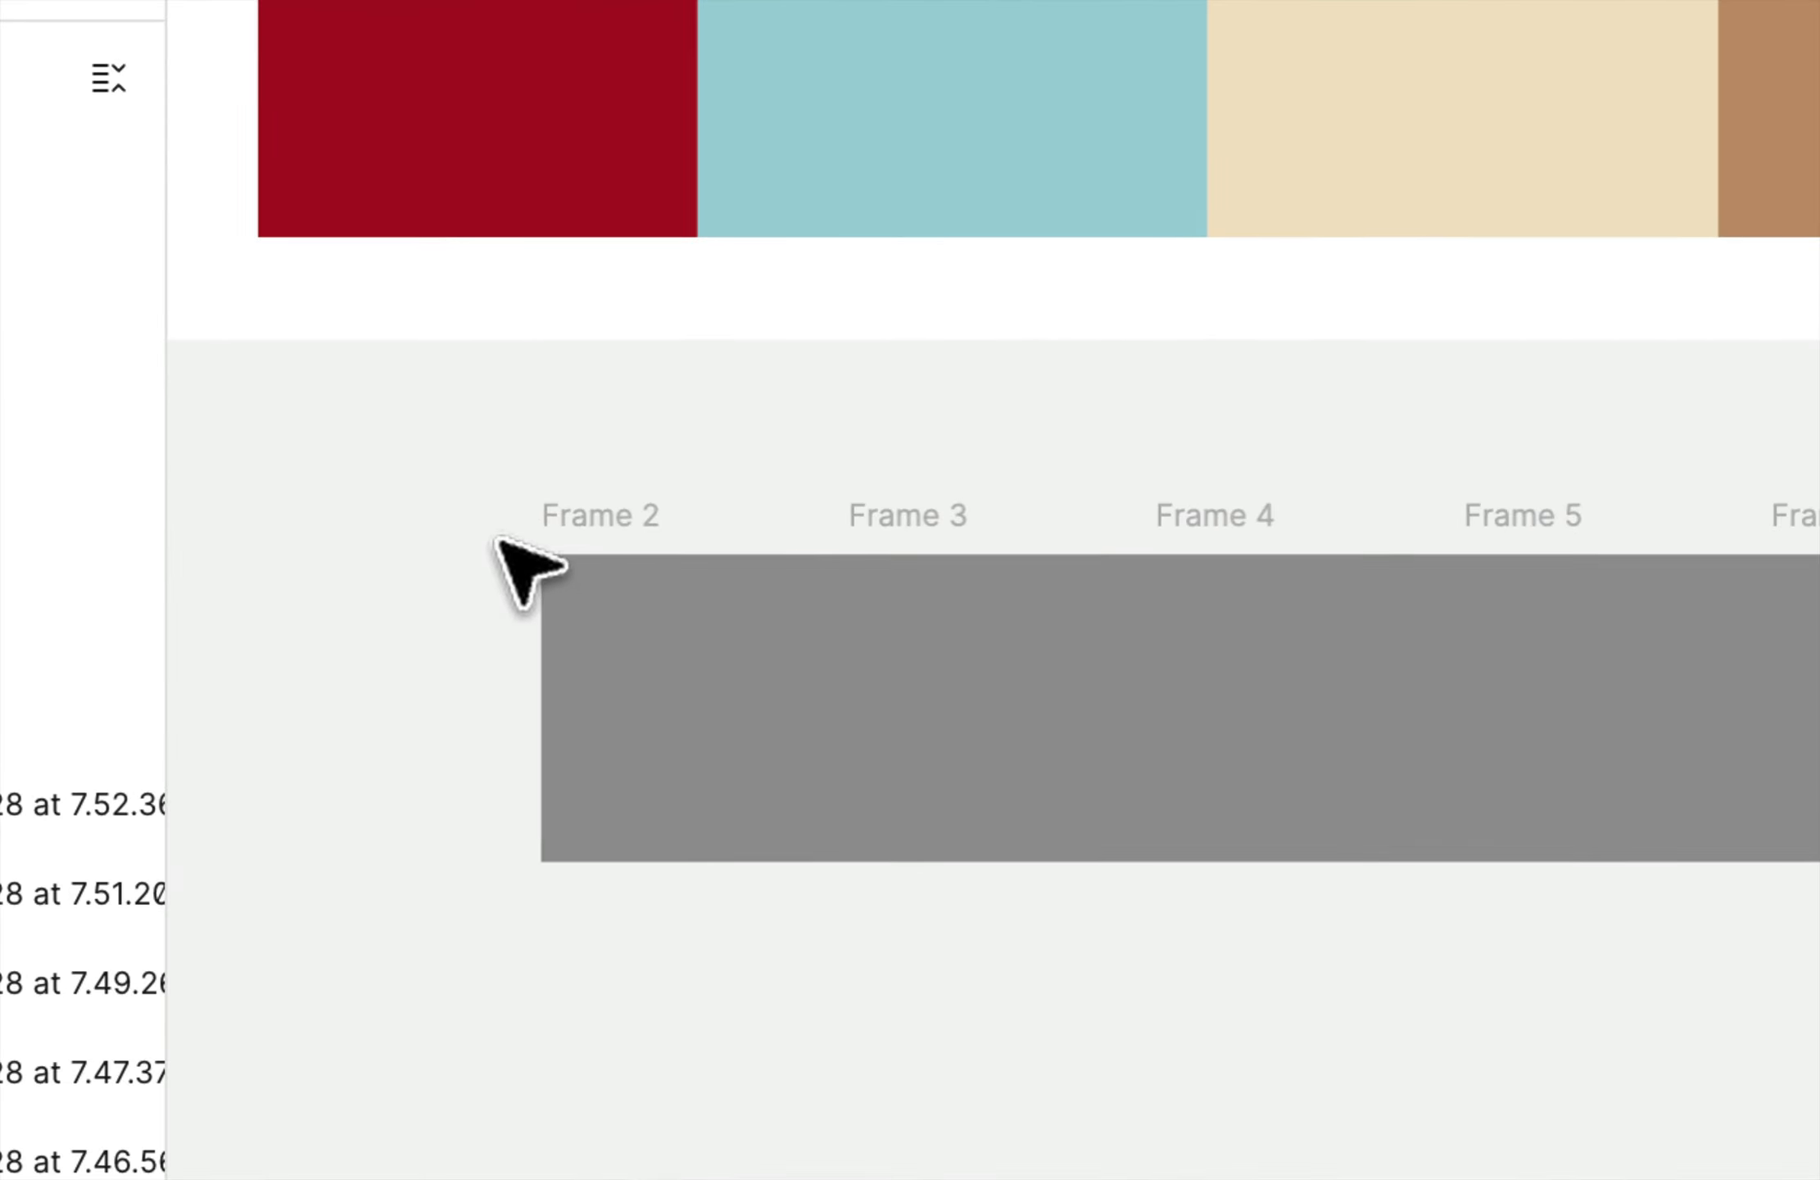
# - Fill the first square with the palette's dark red A60622, sampled using the eyedropper
pyautogui.click(537, 545)
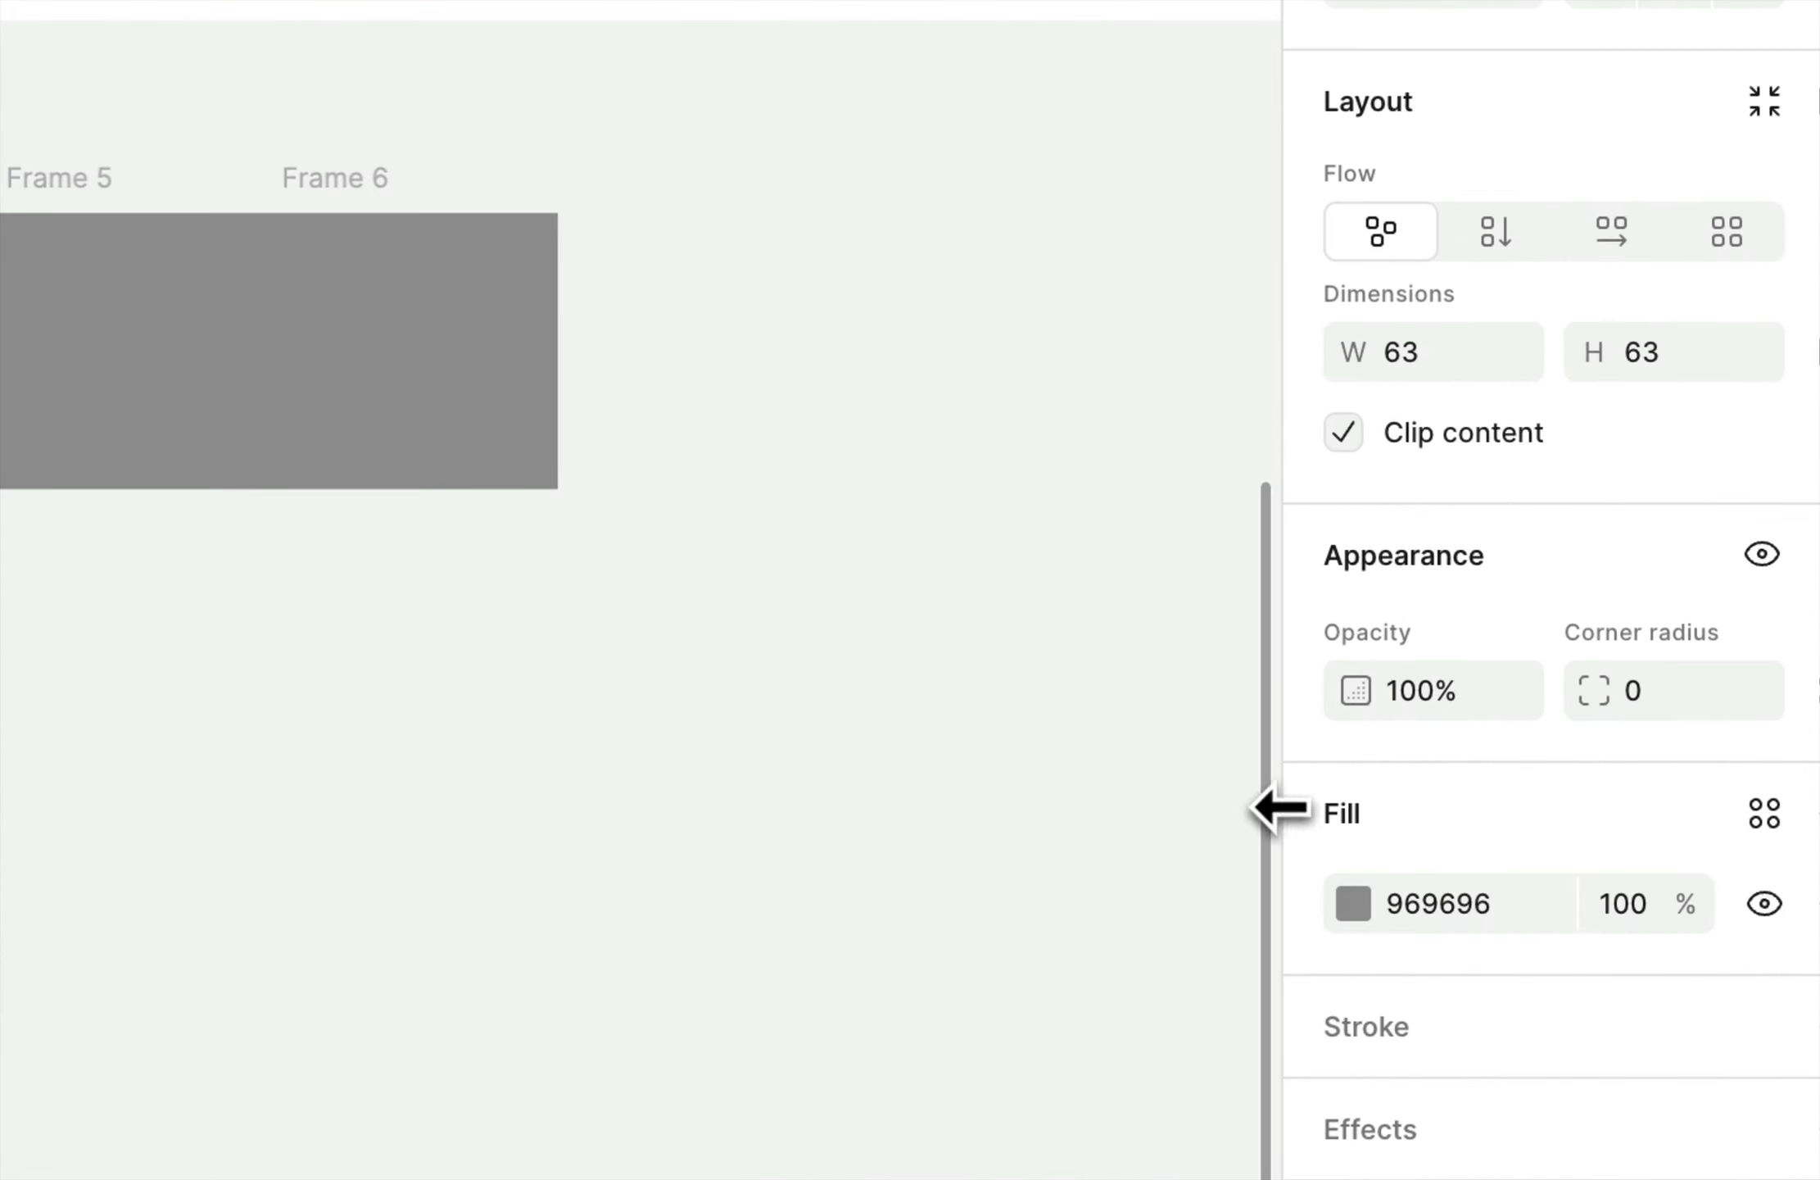
pyautogui.click(1356, 901)
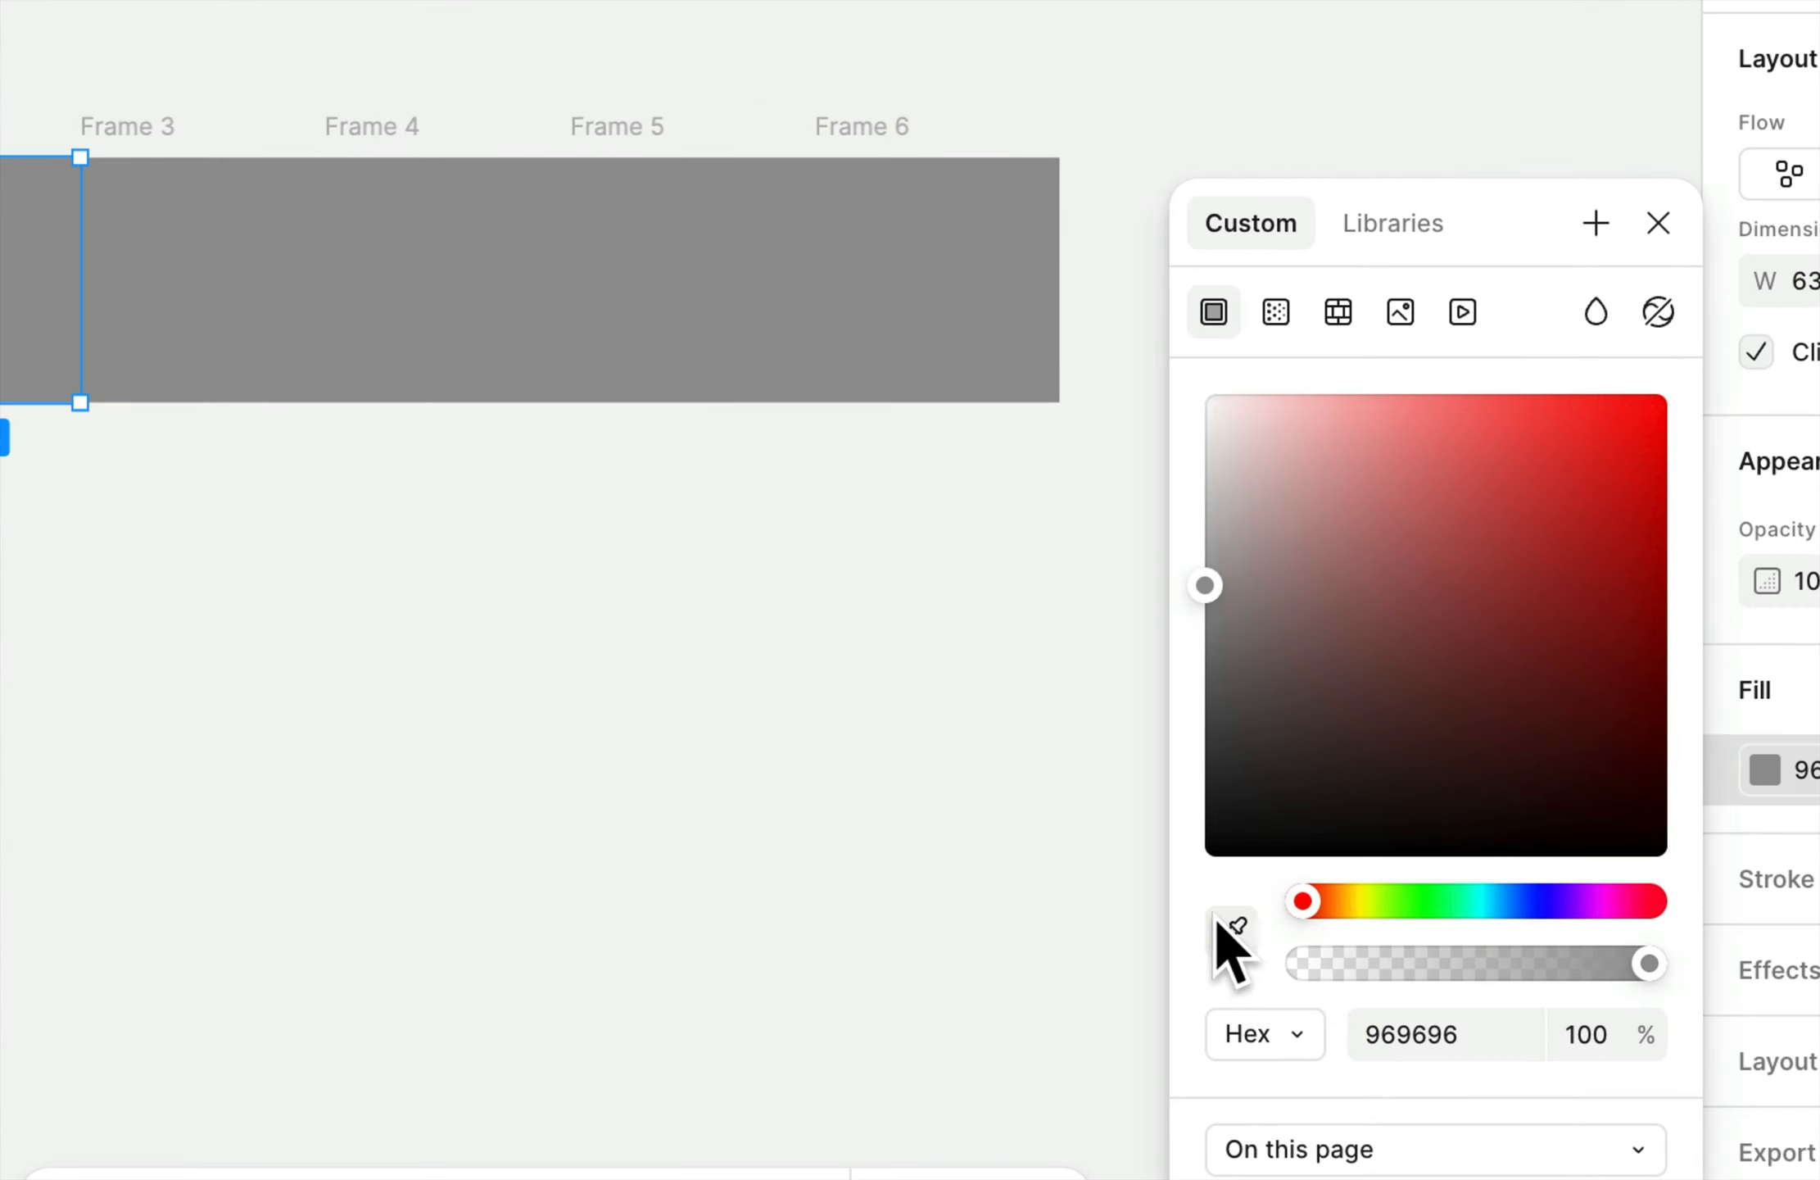
pyautogui.click(1231, 934)
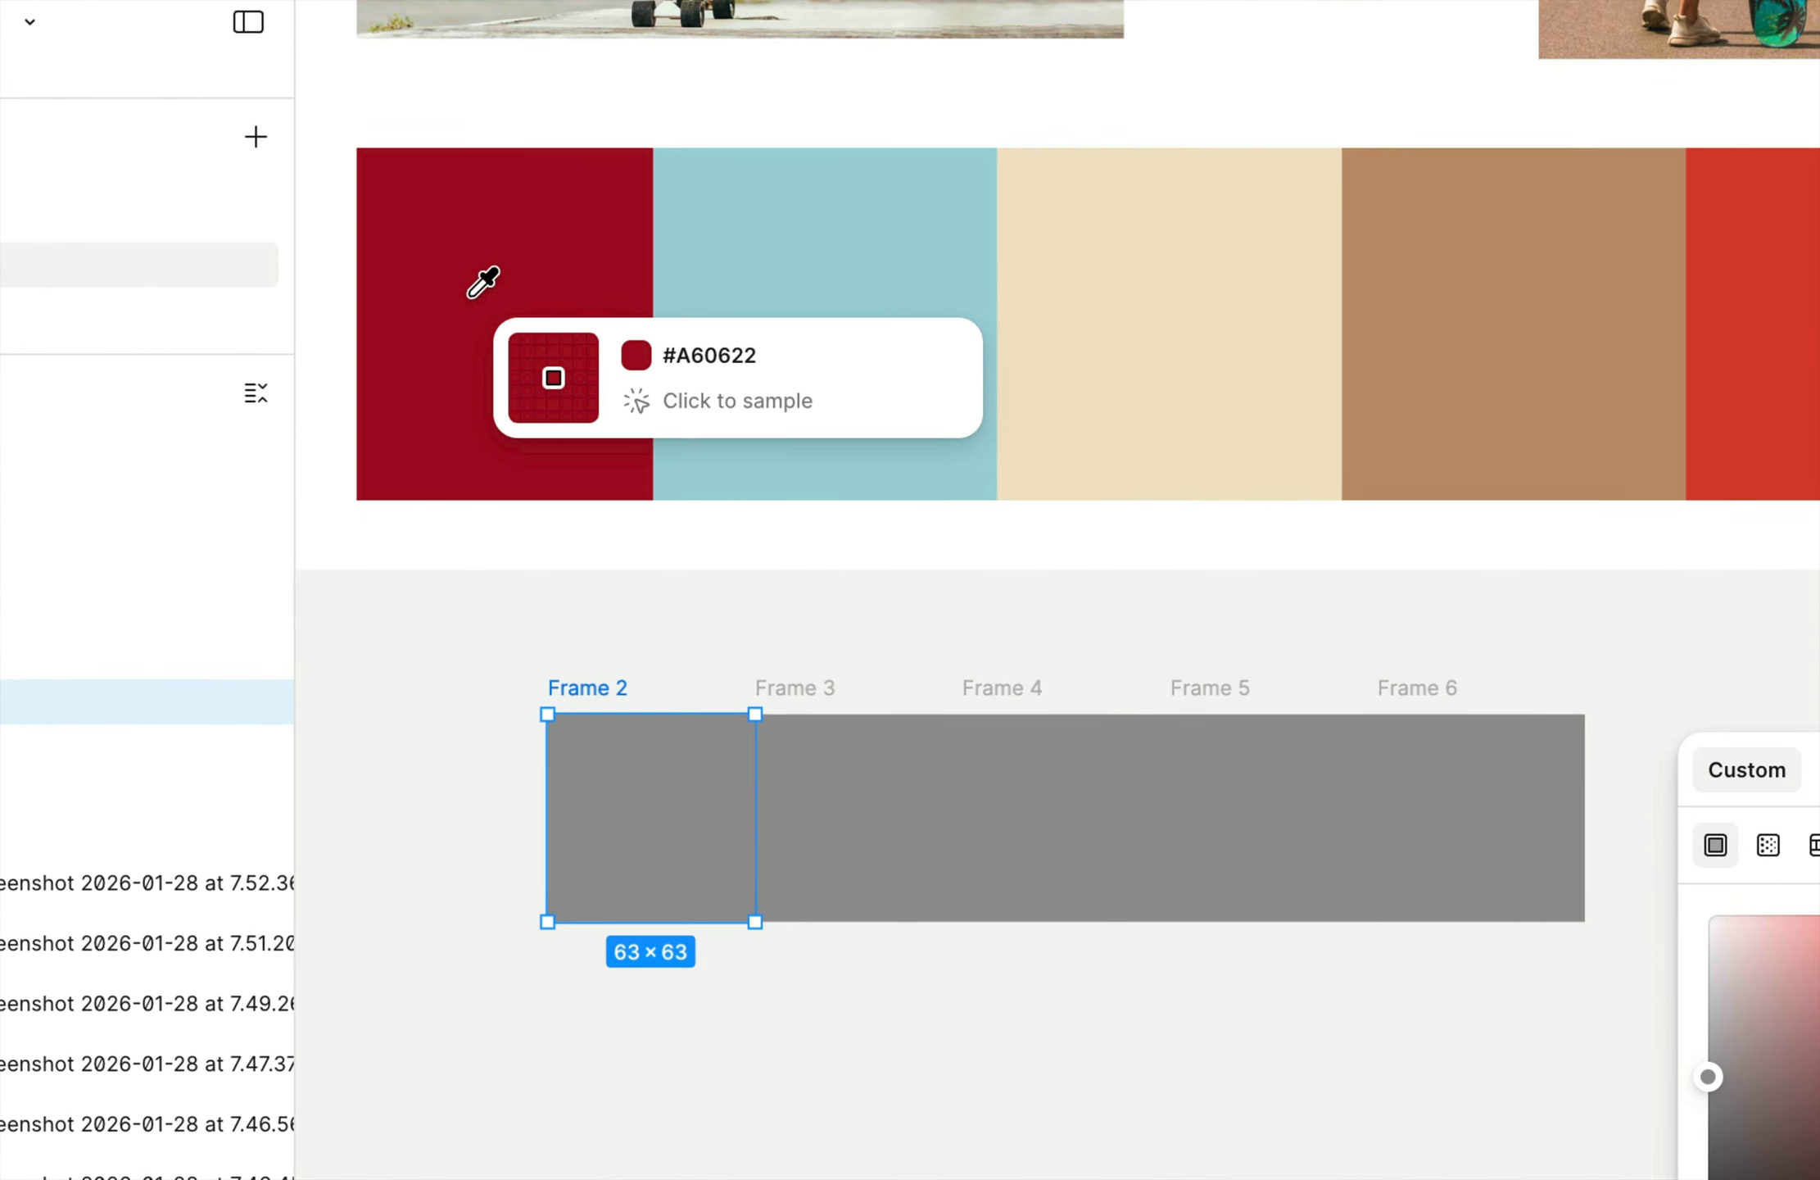
pyautogui.click(484, 313)
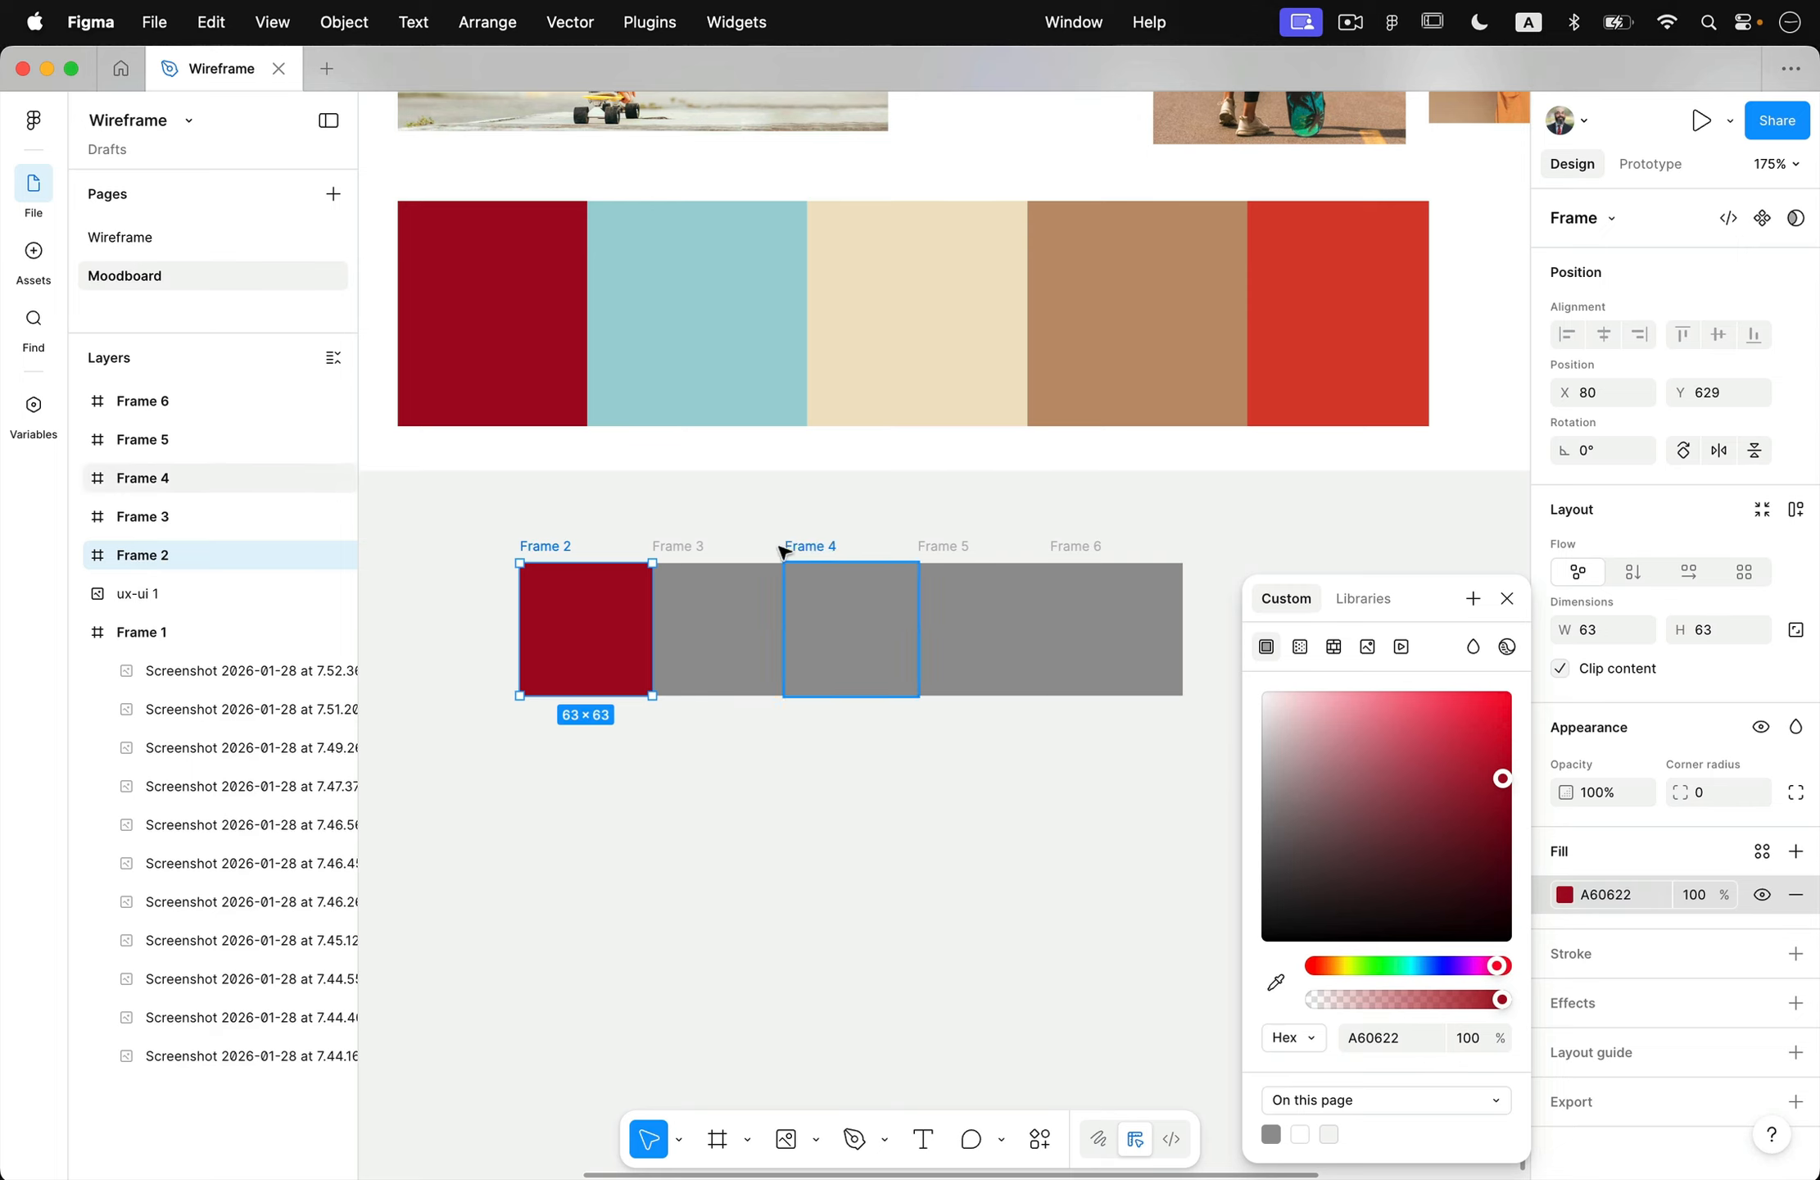
# - Fill the second and third squares with the palette's light blue and cream, sampled using the eyedropper
pyautogui.click(709, 555)
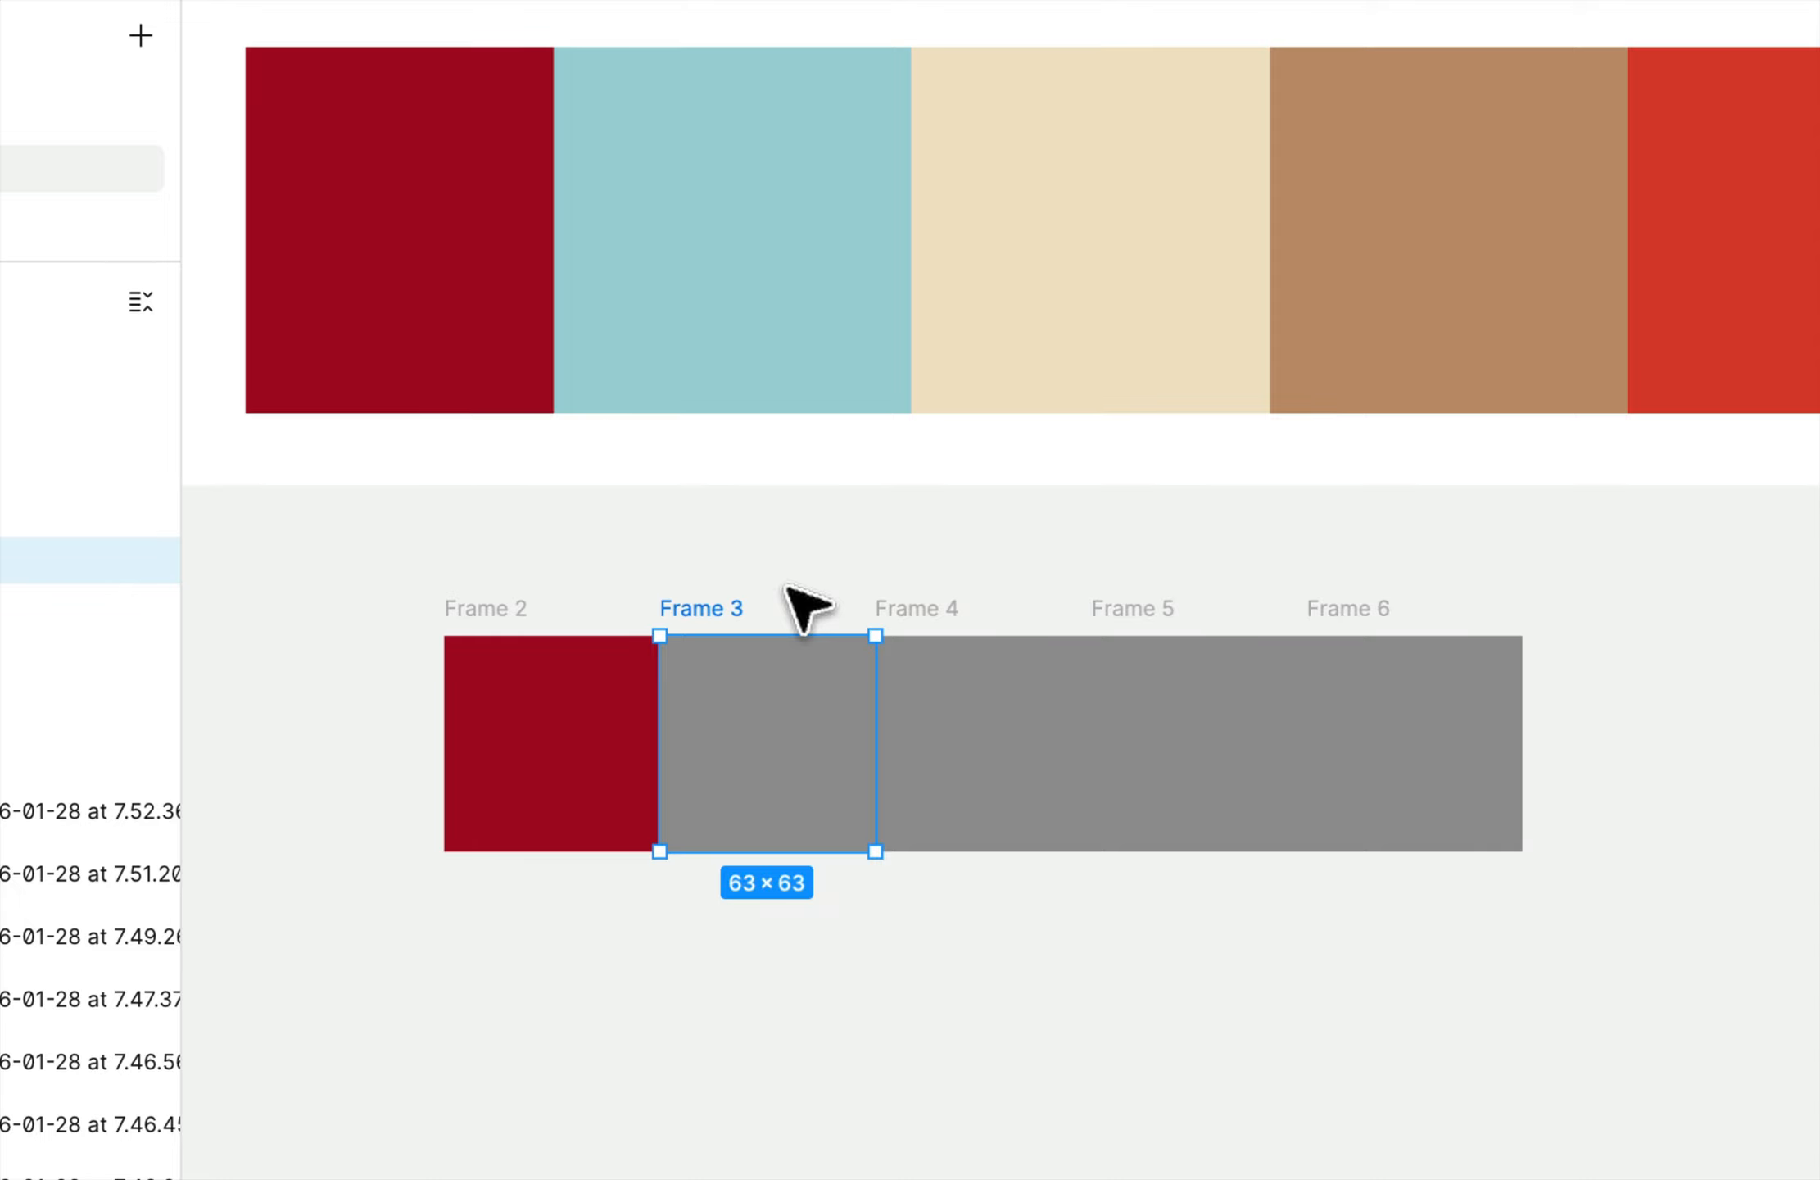
pyautogui.press('i')
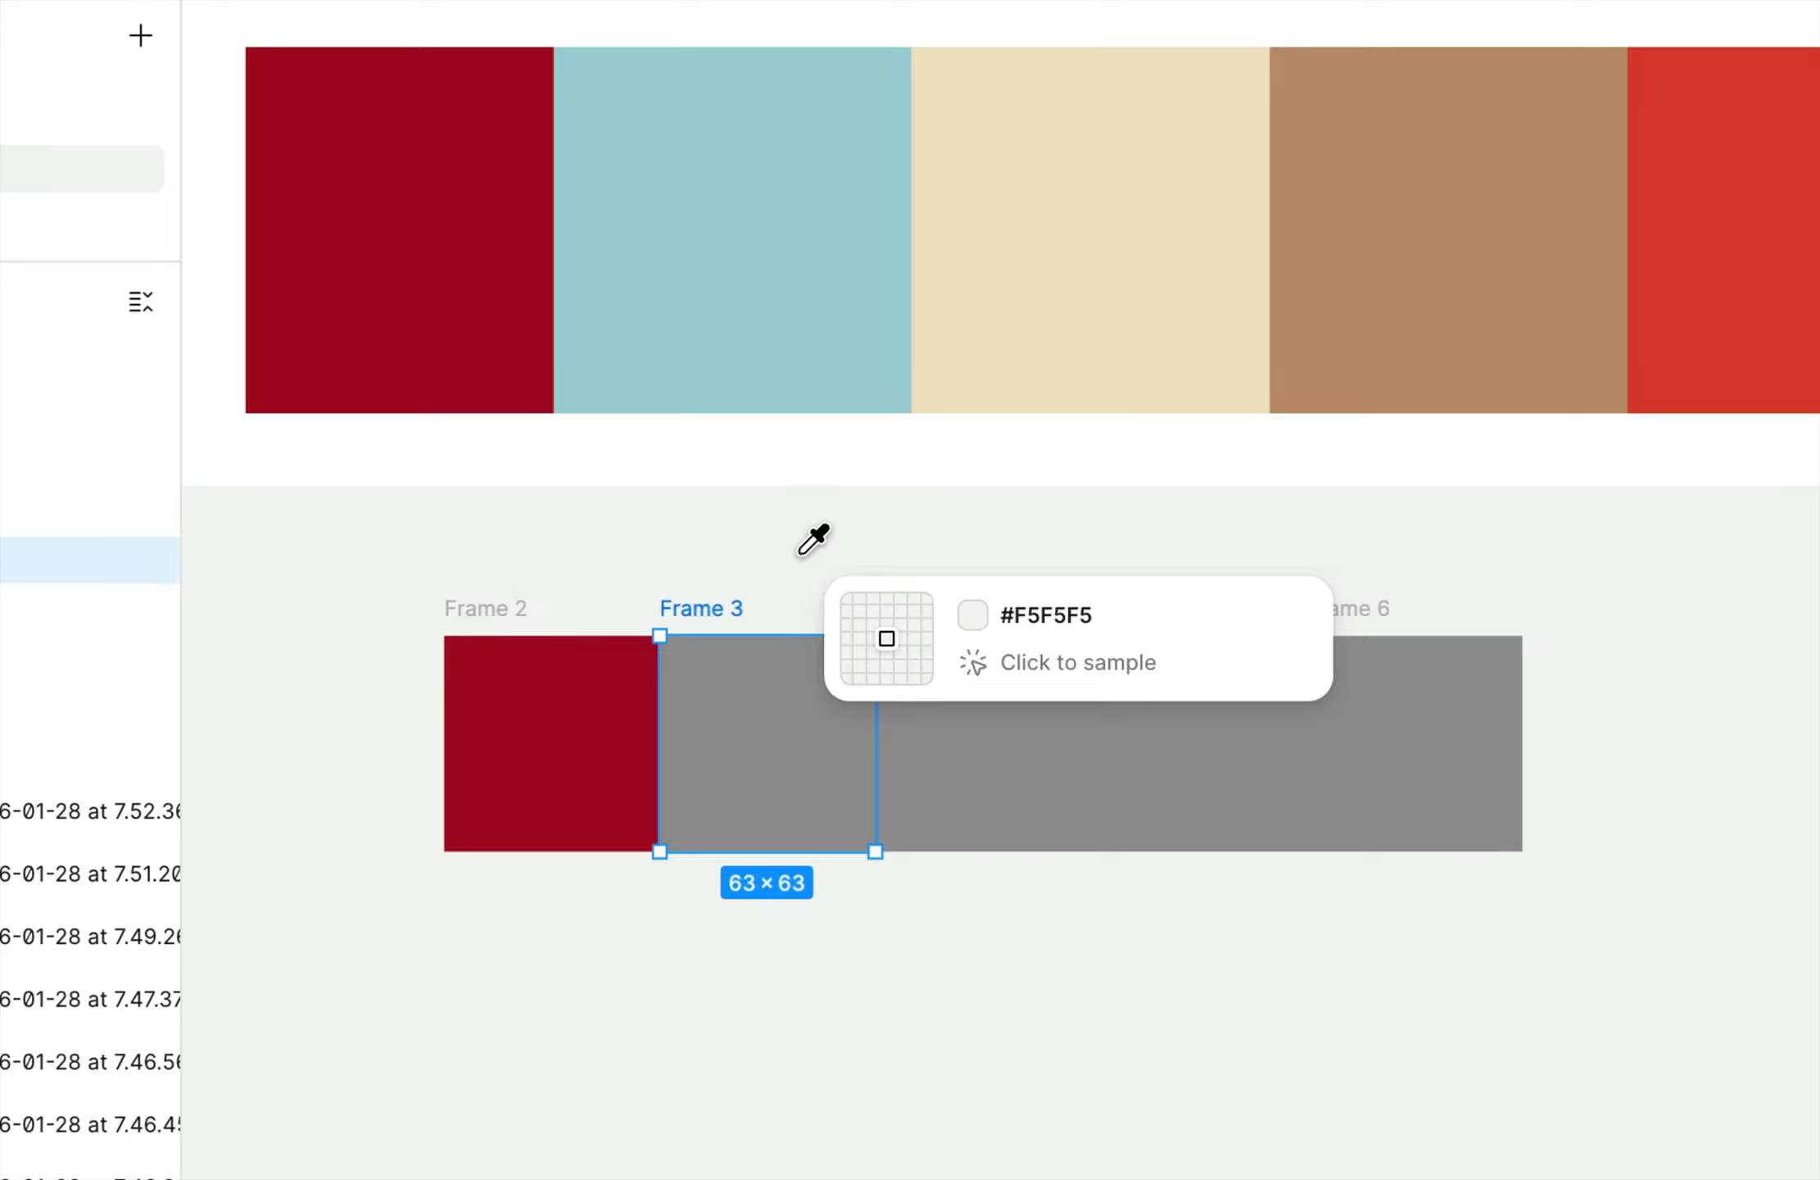
pyautogui.click(708, 241)
pyautogui.click(938, 611)
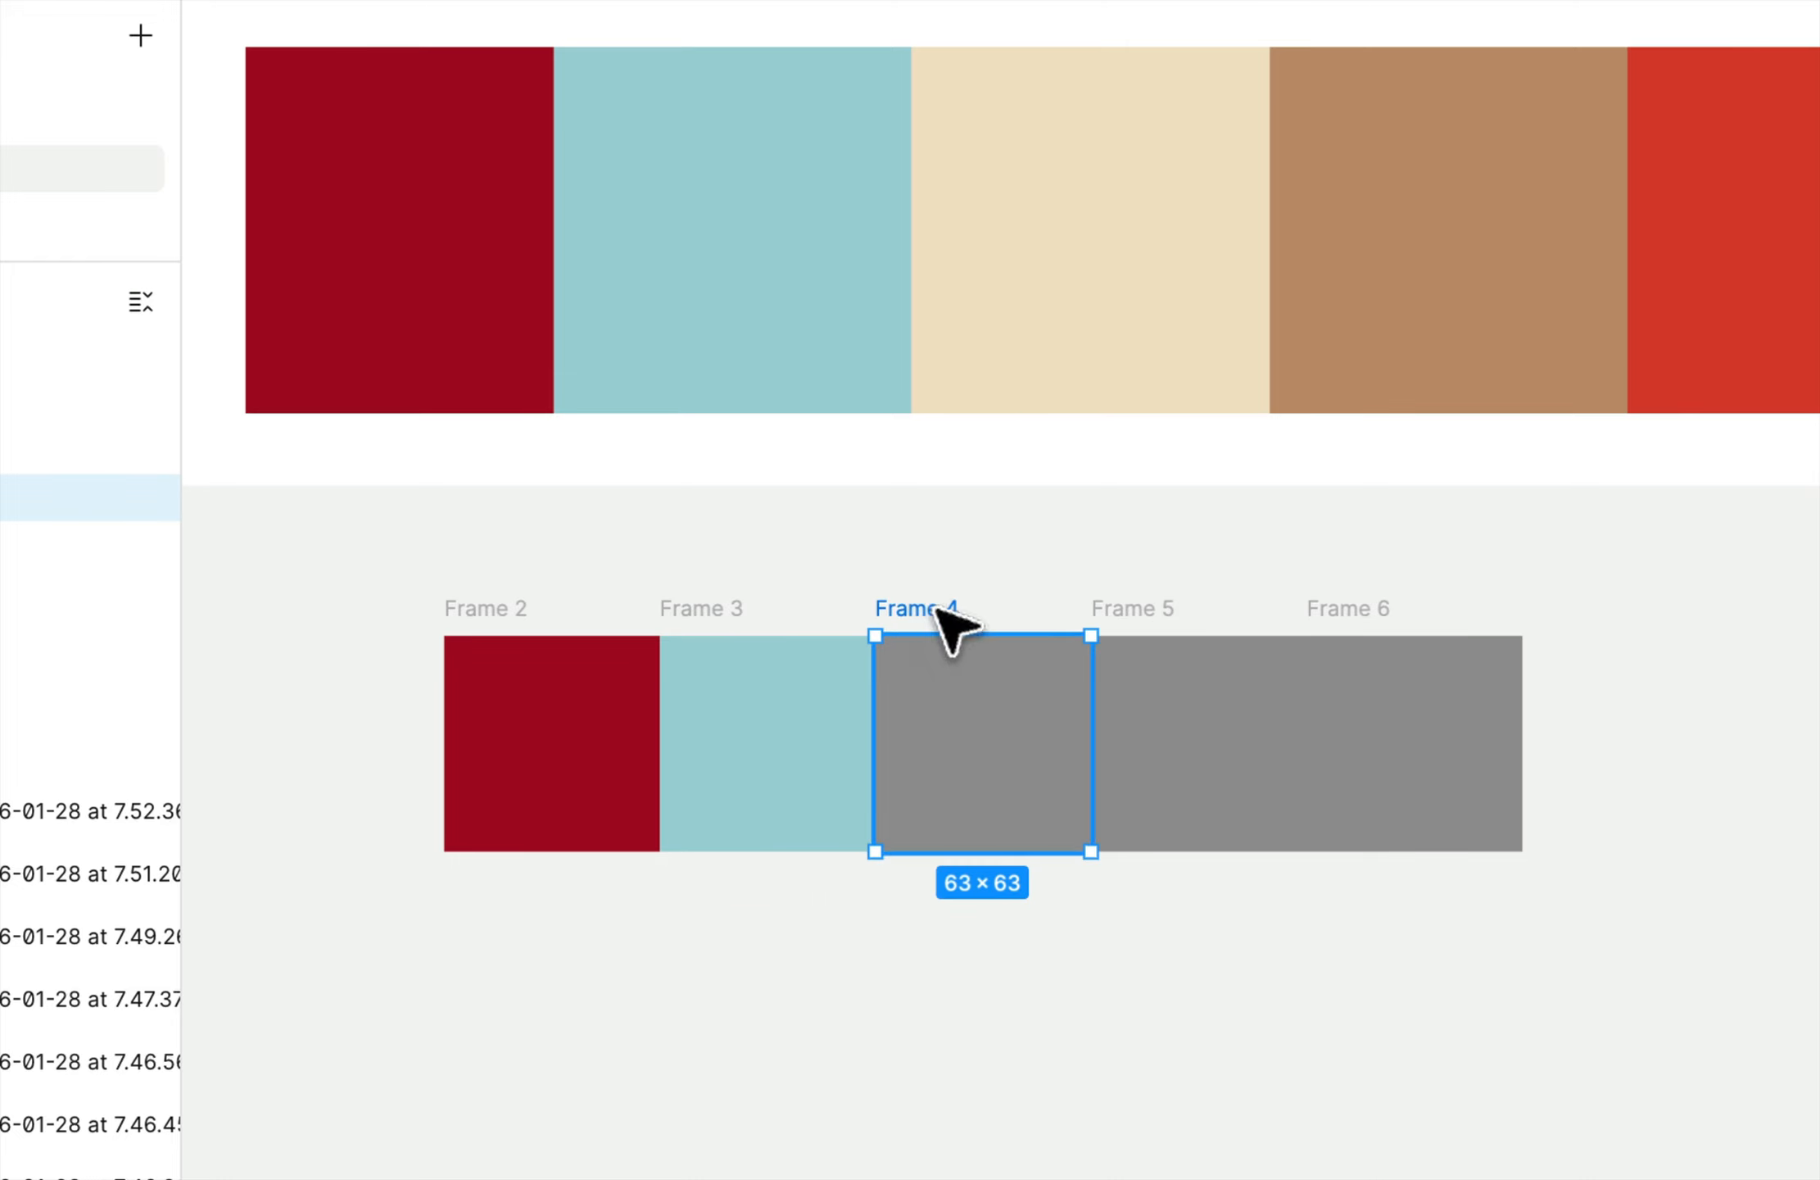
pyautogui.press('i')
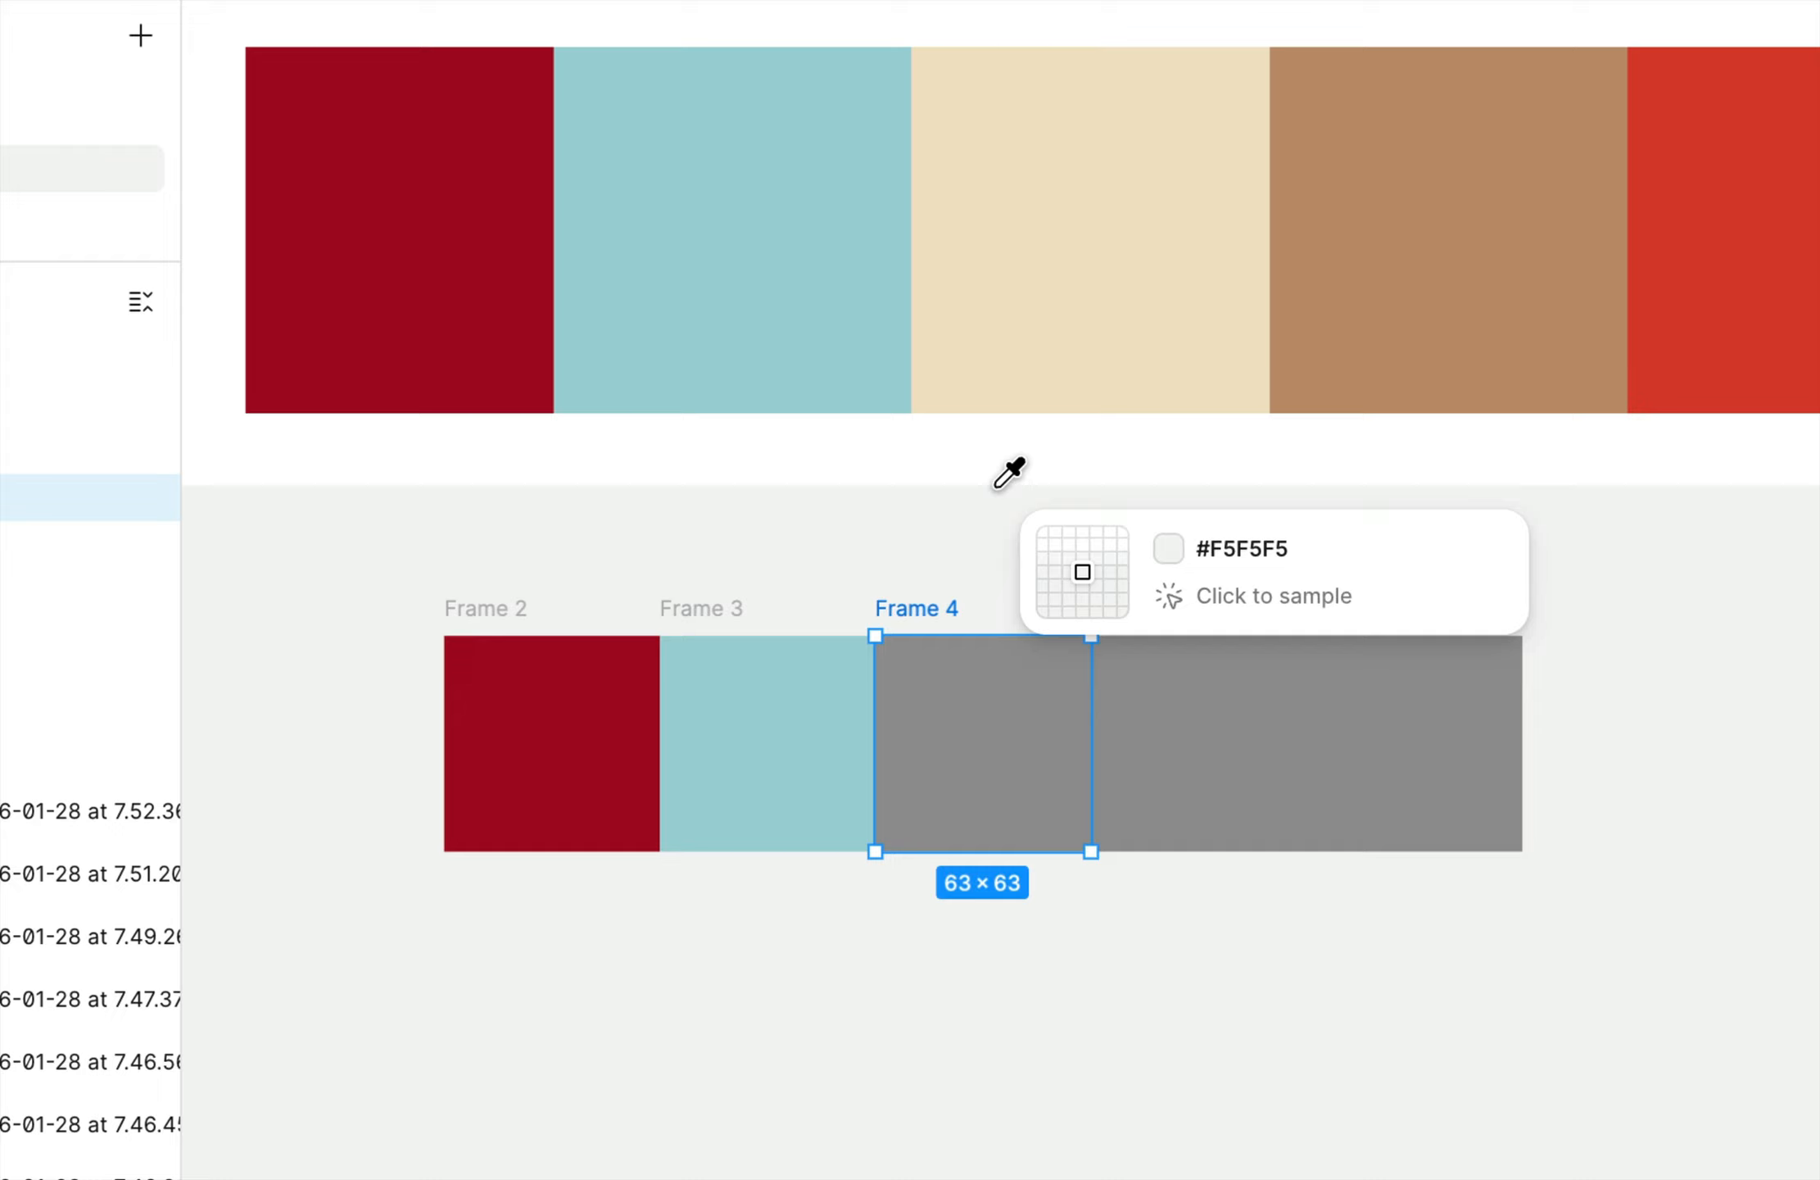
pyautogui.click(1037, 269)
# - Fill the fourth square with the palette's brown and the fifth with its bright red D83F30, sampled using the eyedropper
pyautogui.click(1162, 659)
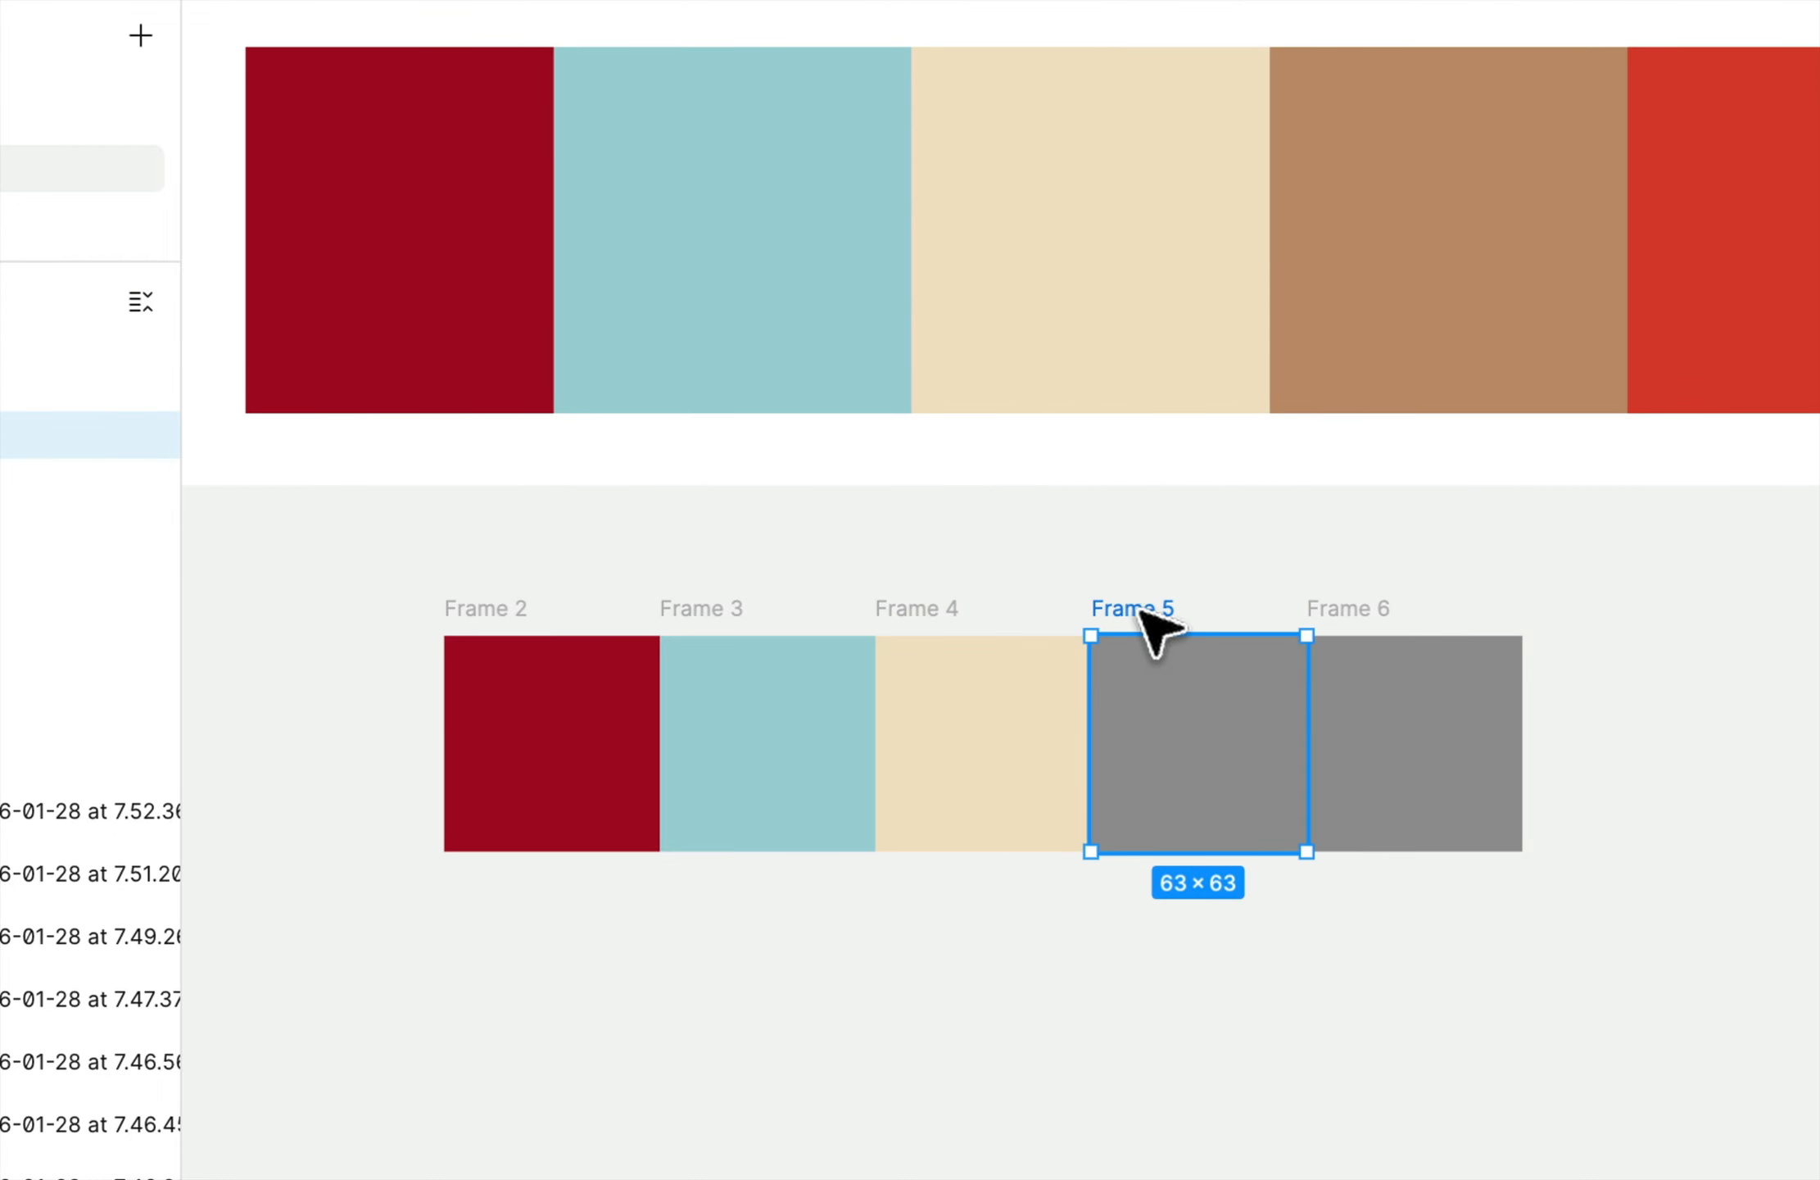
pyautogui.press('i')
pyautogui.click(1374, 320)
pyautogui.hscroll(5, 1335, 409)
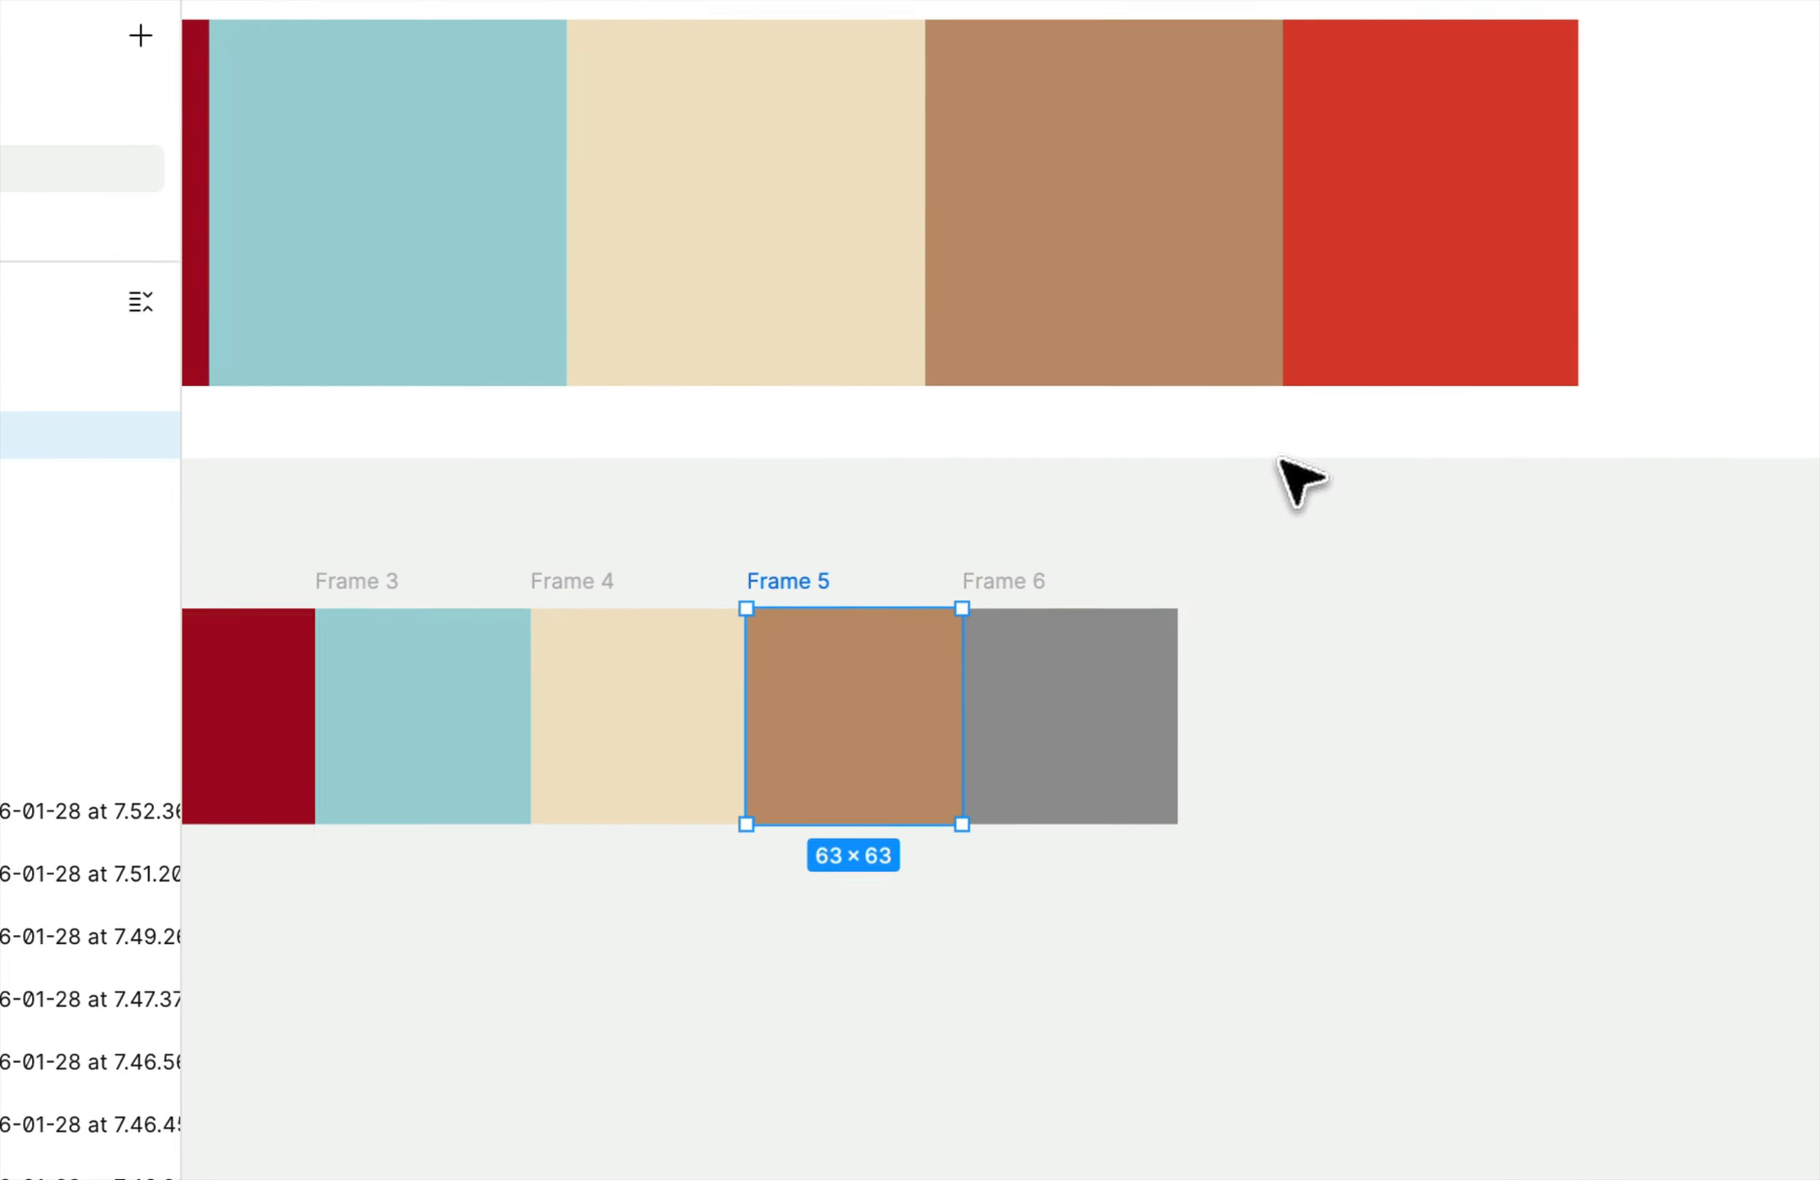
pyautogui.hscroll(3, 1280, 460)
pyautogui.click(957, 542)
pyautogui.press('i')
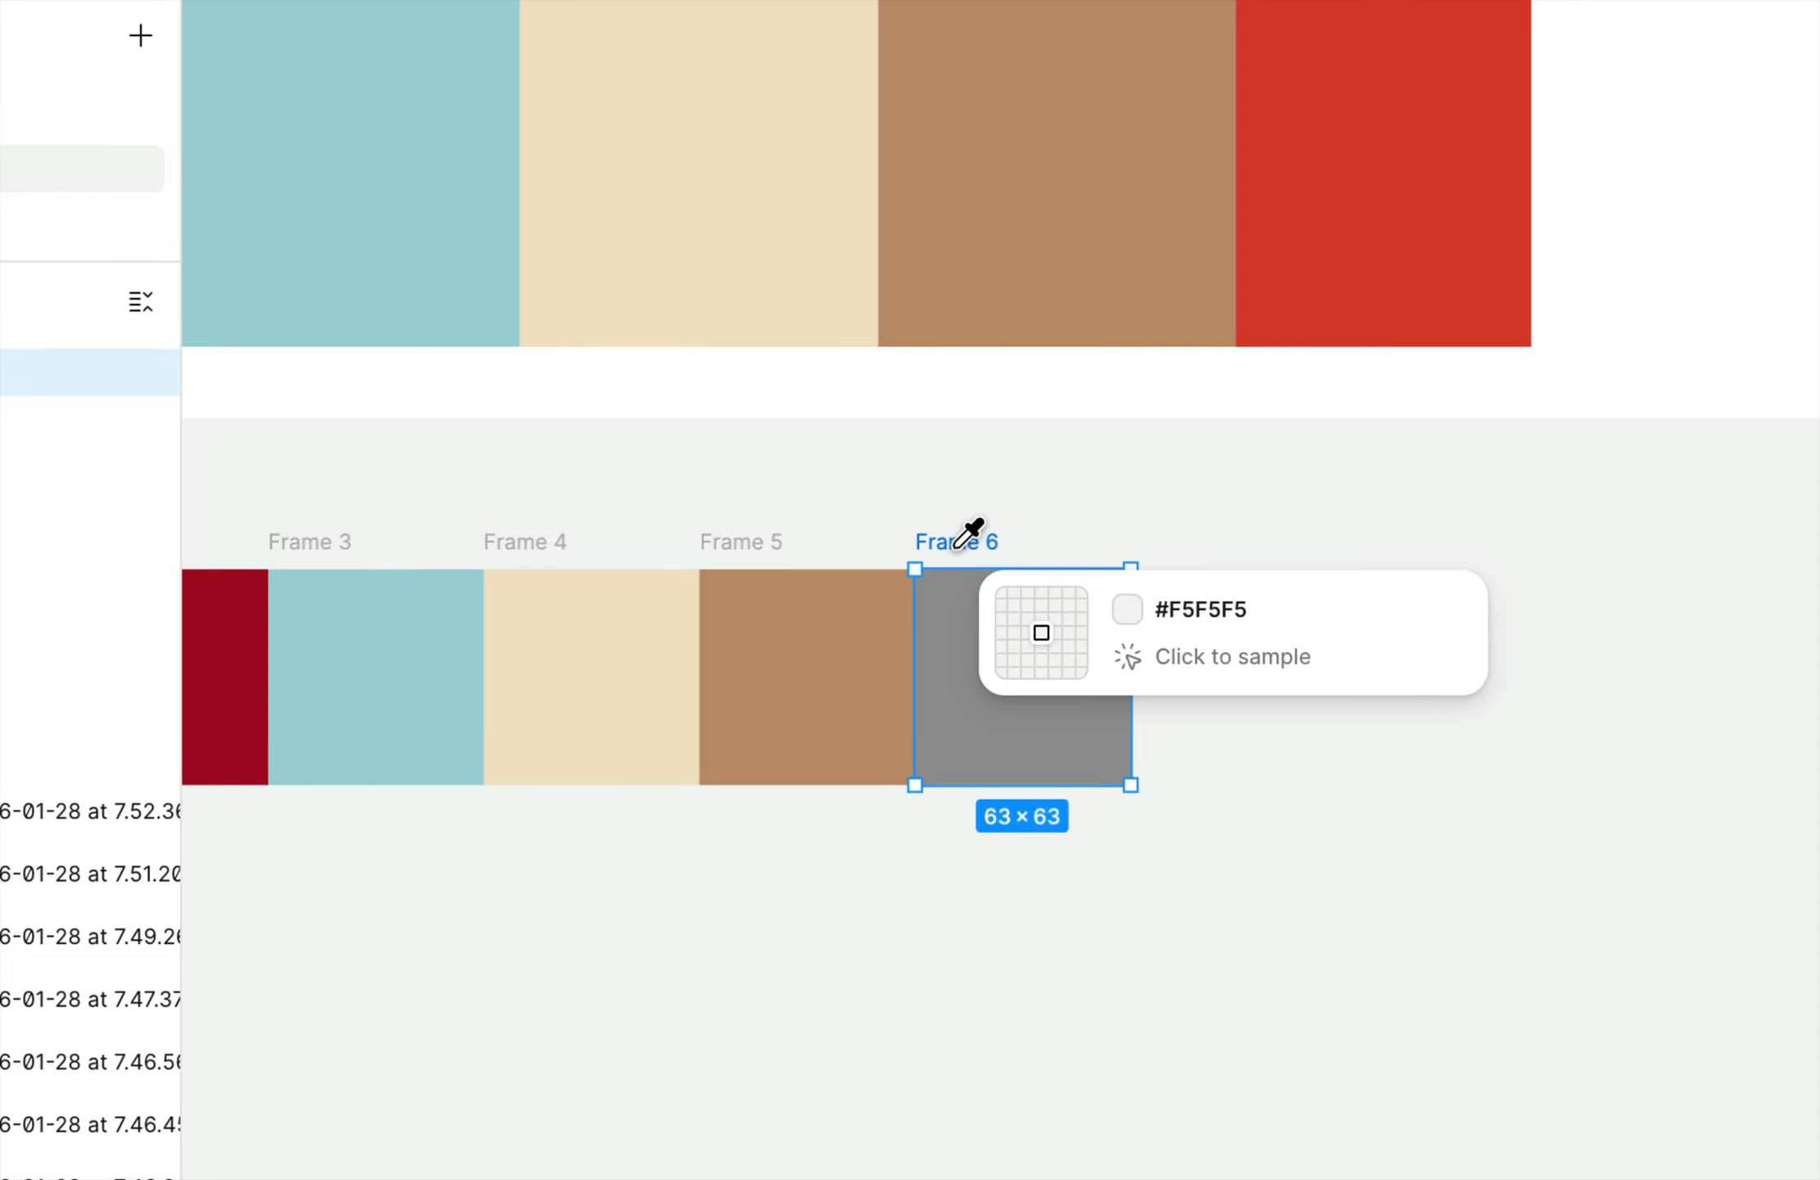
pyautogui.click(1280, 220)
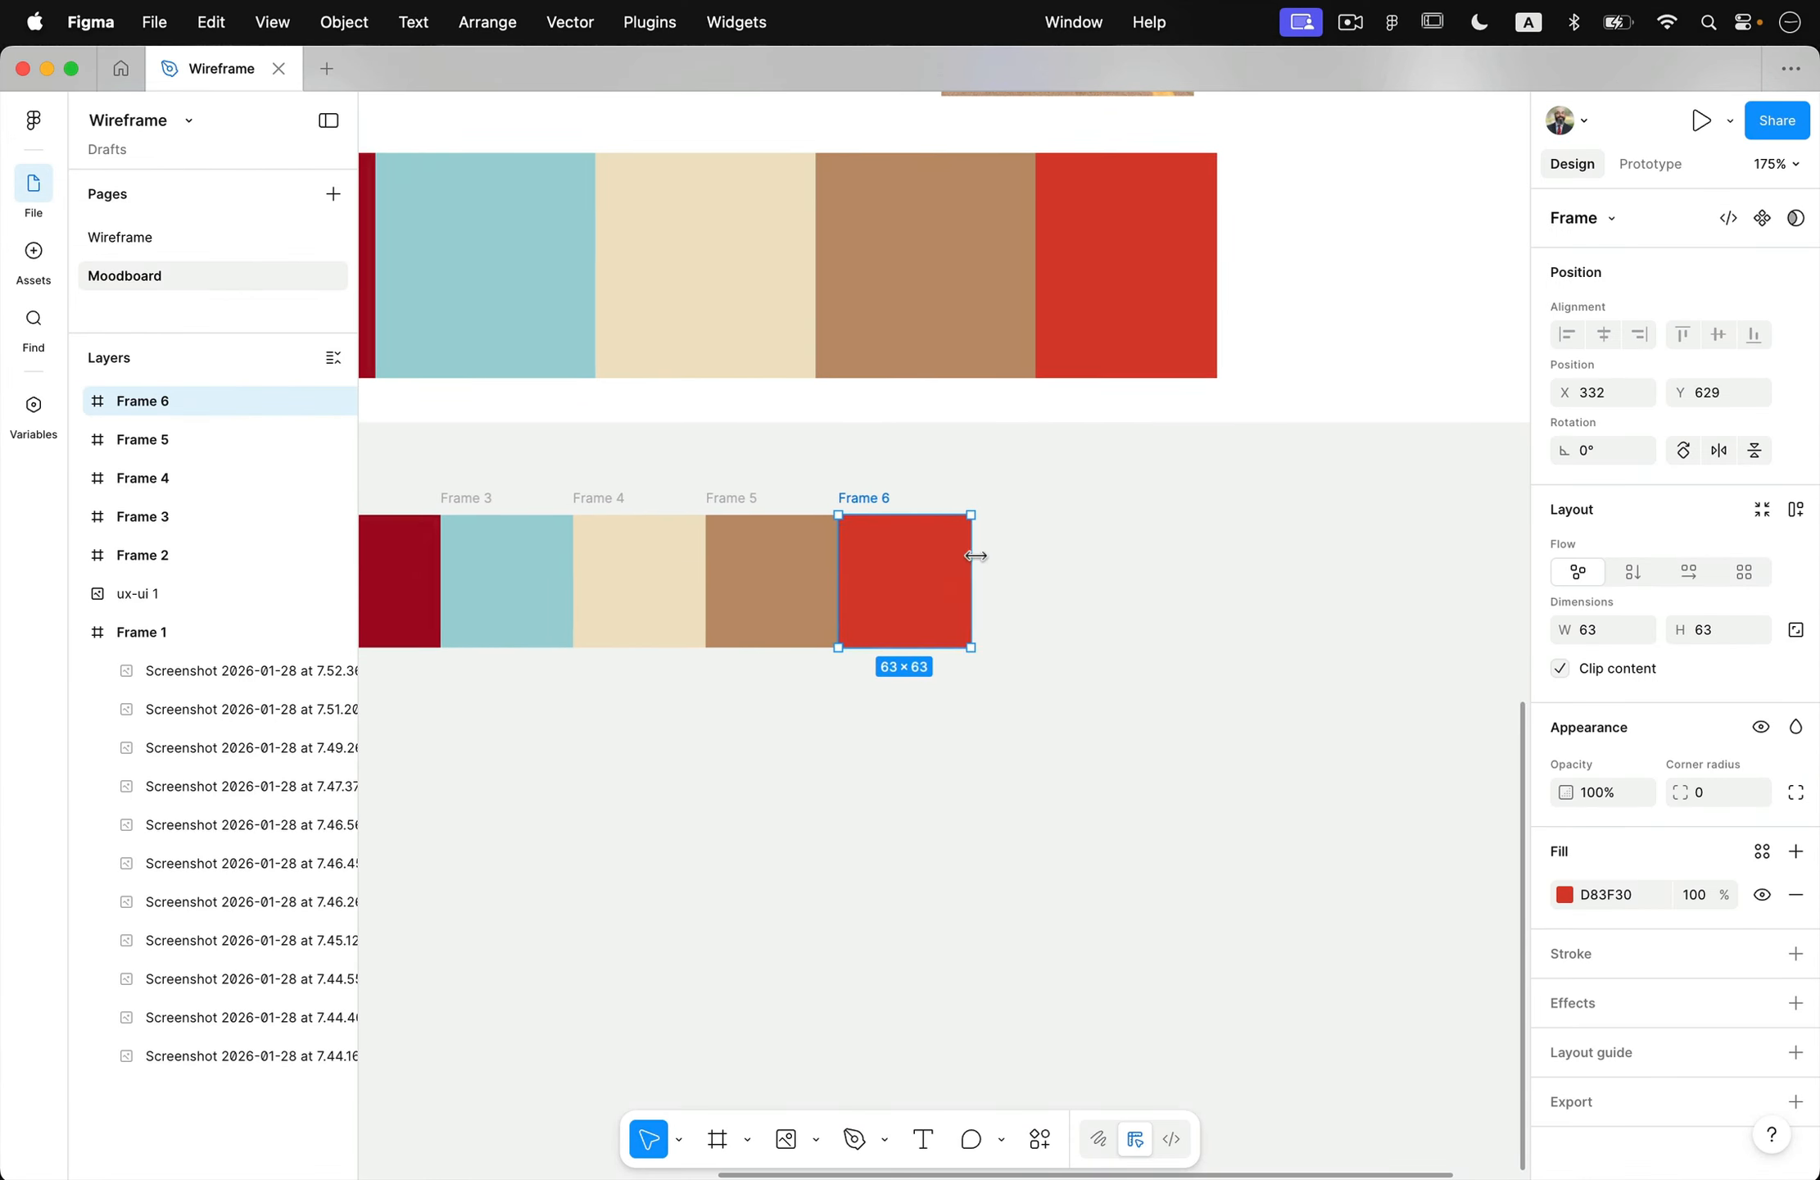
pyautogui.hscroll(-5, 975, 555)
pyautogui.click(959, 793)
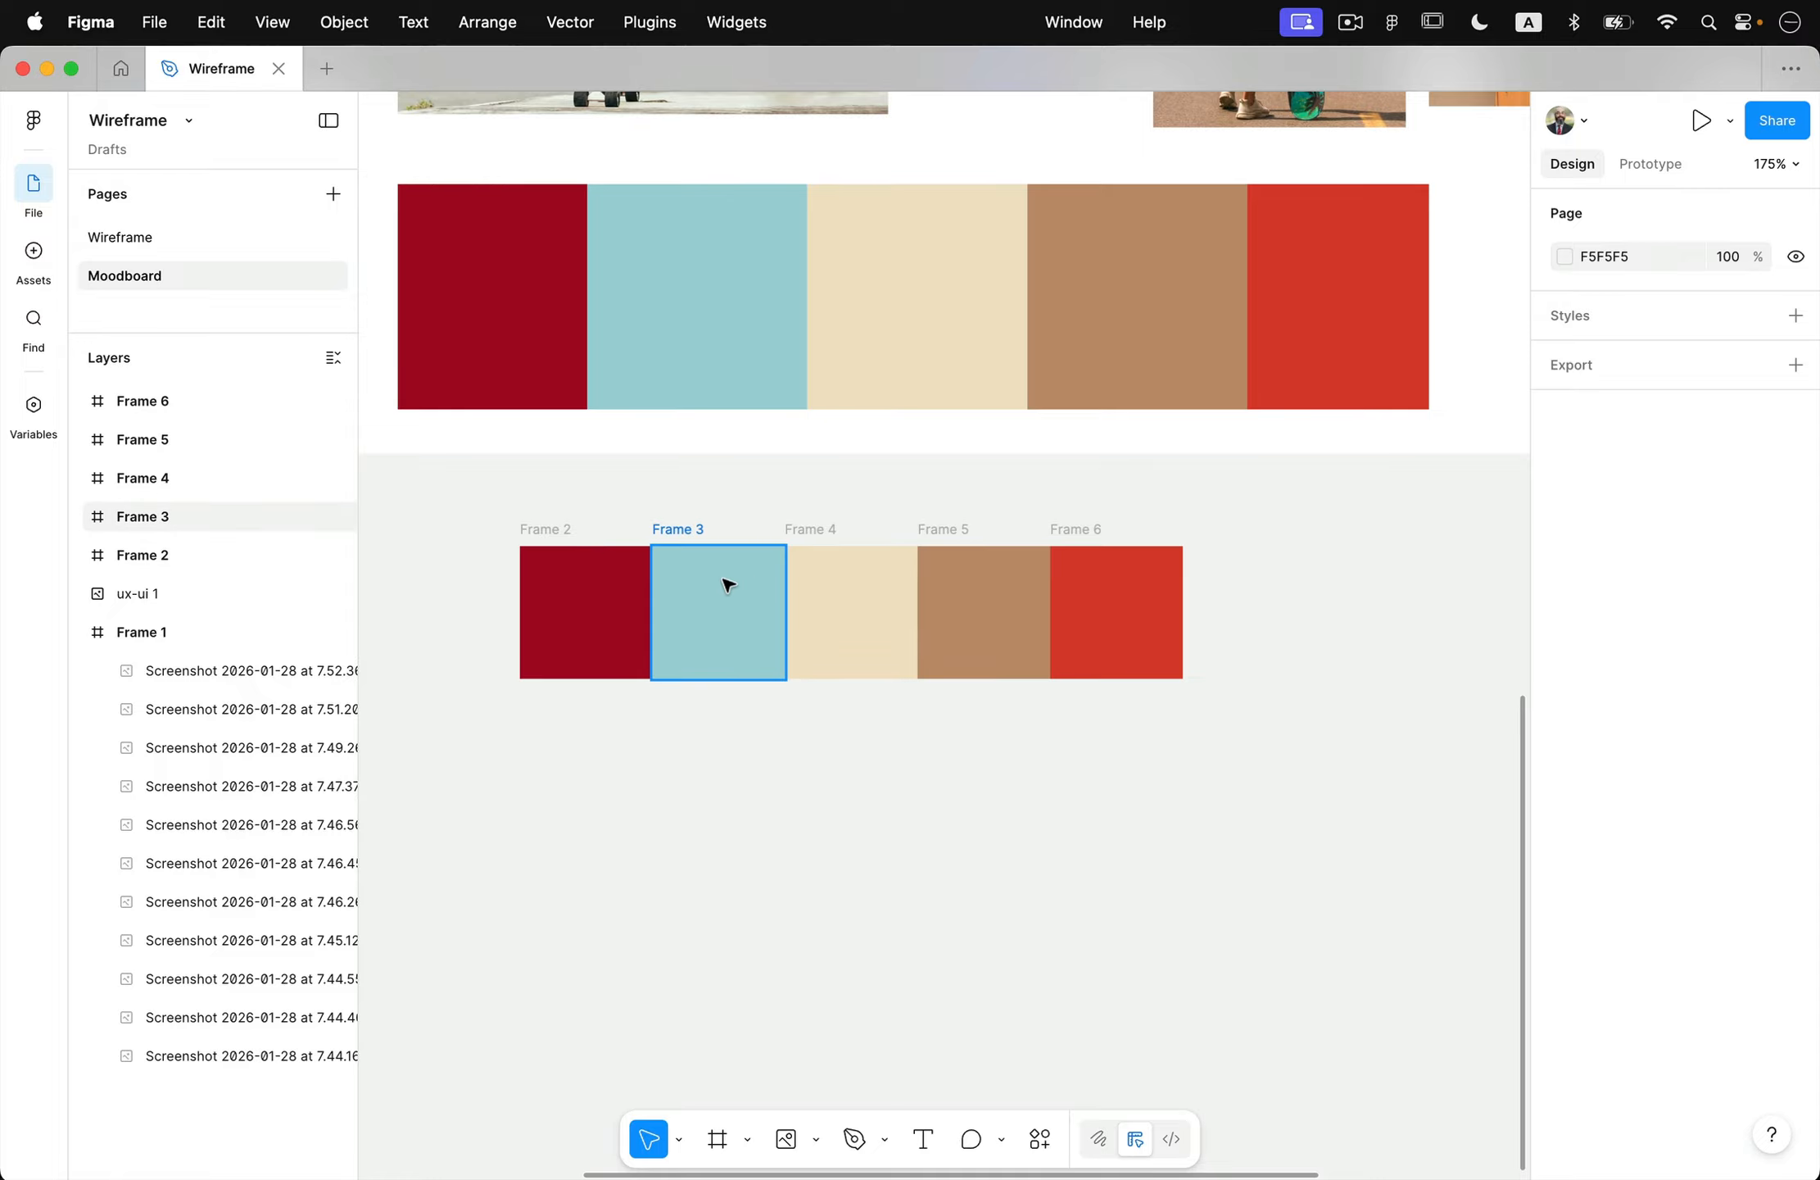
# - Duplicate the bright red square twice, placing one copy directly above it and one directly below it
pyautogui.click(556, 550)
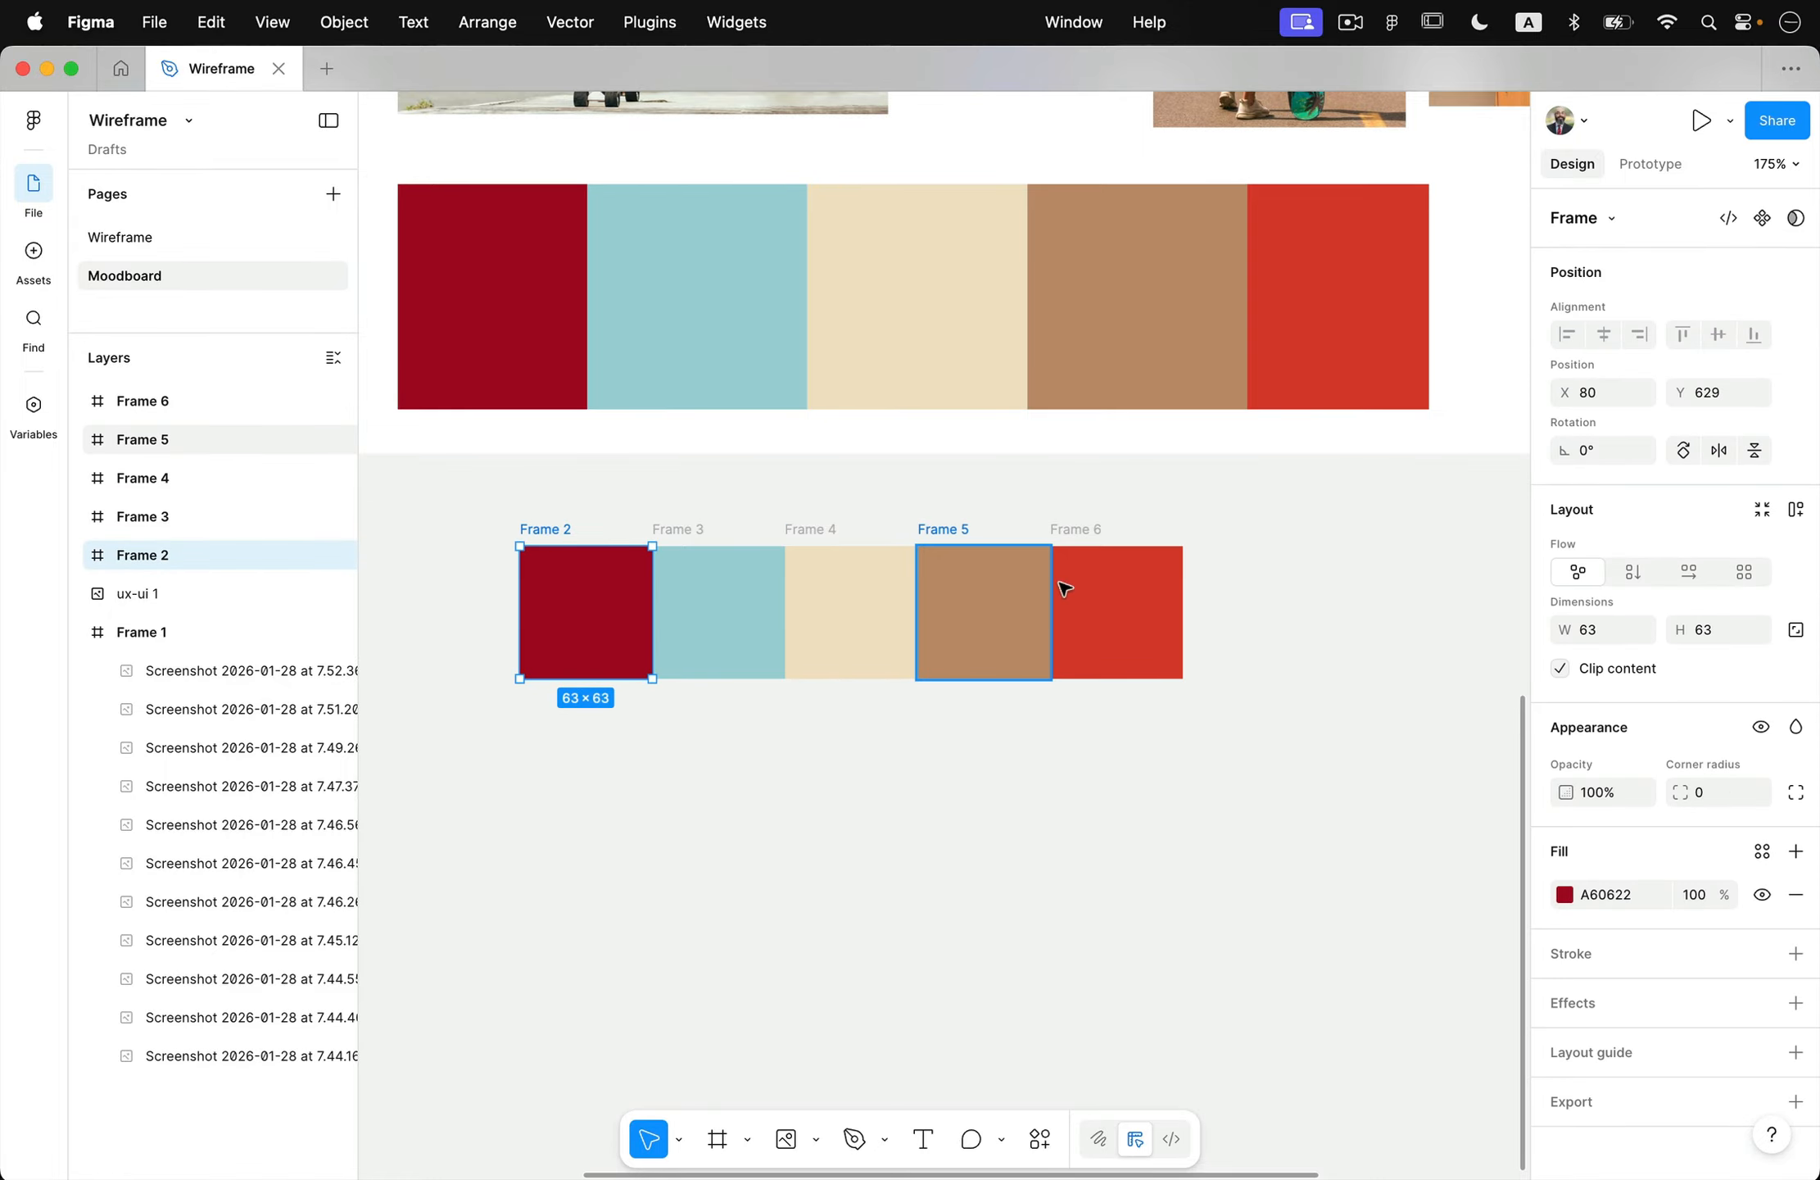
pyautogui.click(1127, 576)
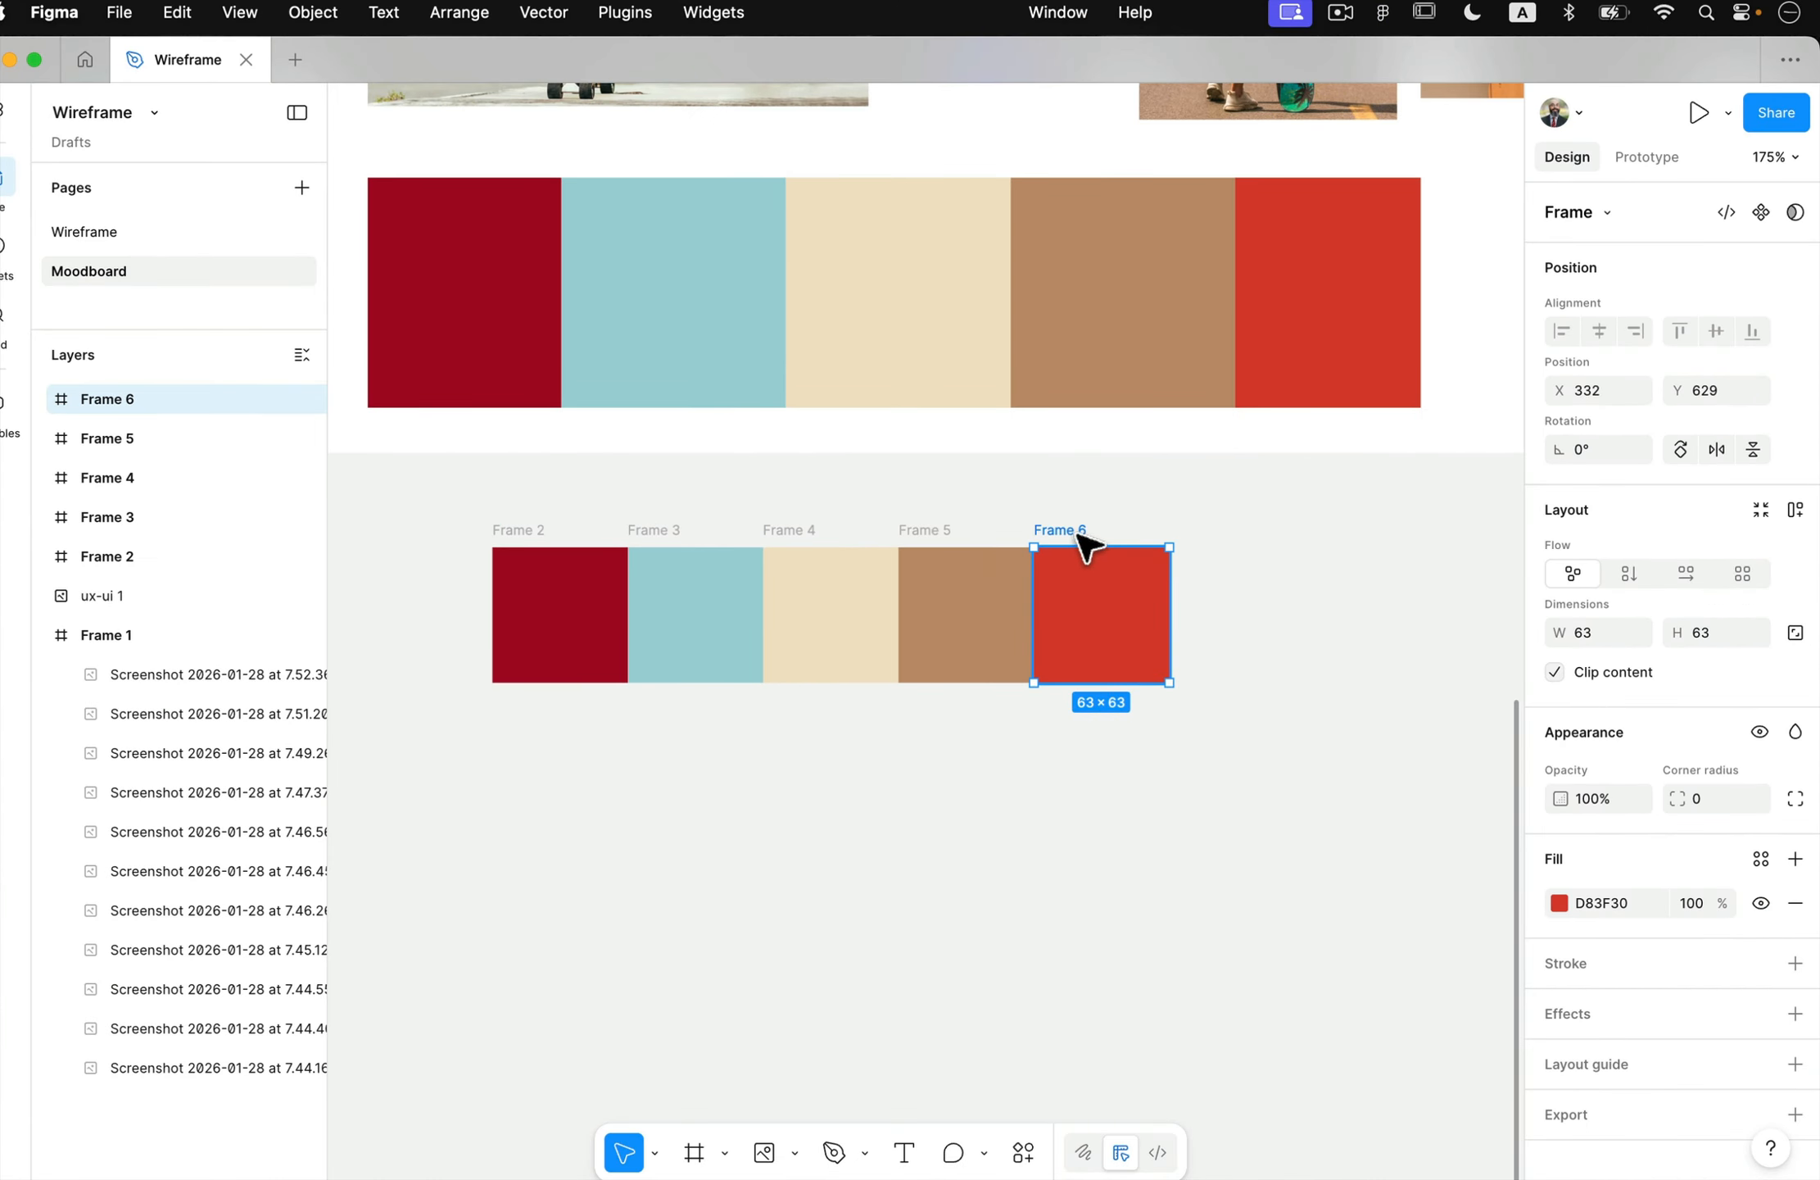
pyautogui.moveTo(1081, 541); pyautogui.dragTo(1065, 473)
pyautogui.moveTo(486, 474); pyautogui.dragTo(1362, 800)
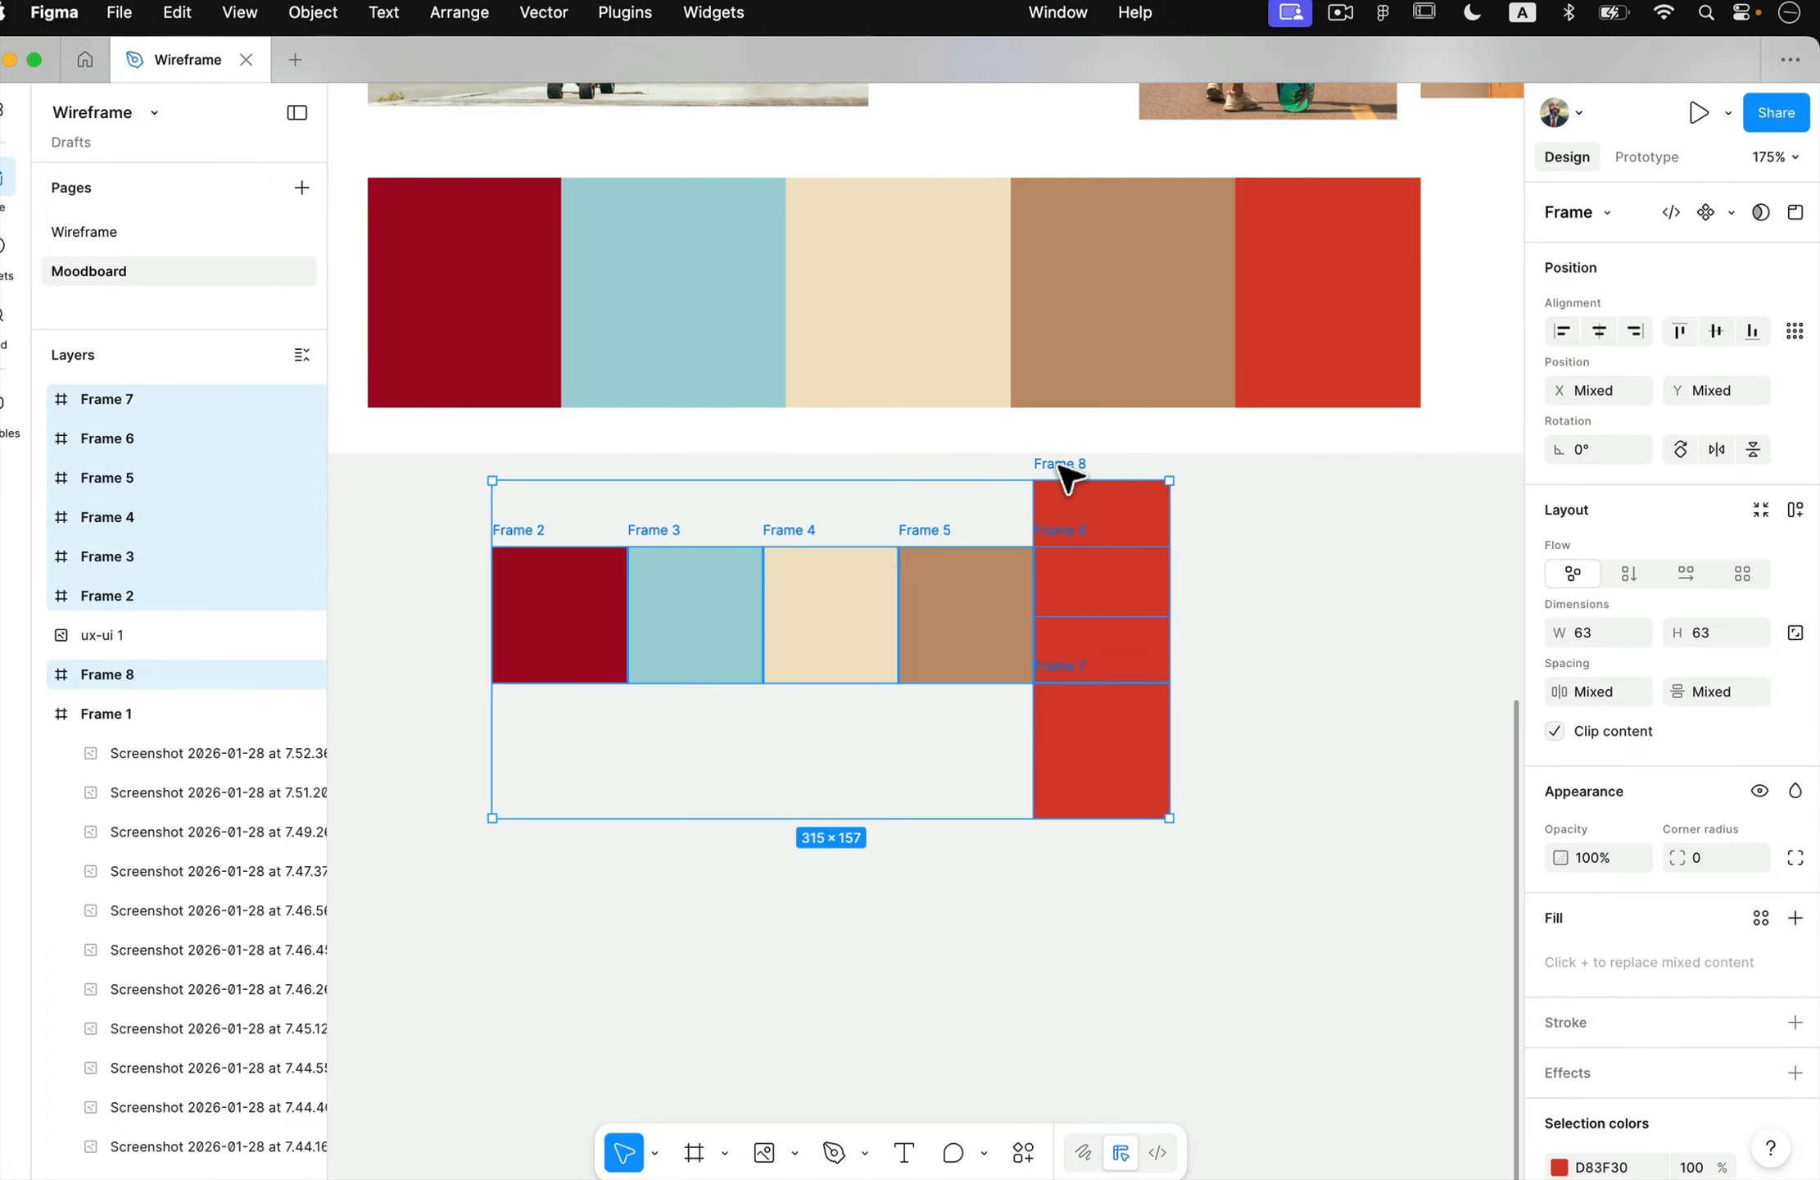
pyautogui.moveTo(1065, 471); pyautogui.dragTo(1065, 628)
pyautogui.click(1069, 647)
# - Open the fill colour of the red square above the row and switch its colour model to HSB
pyautogui.click(1063, 672)
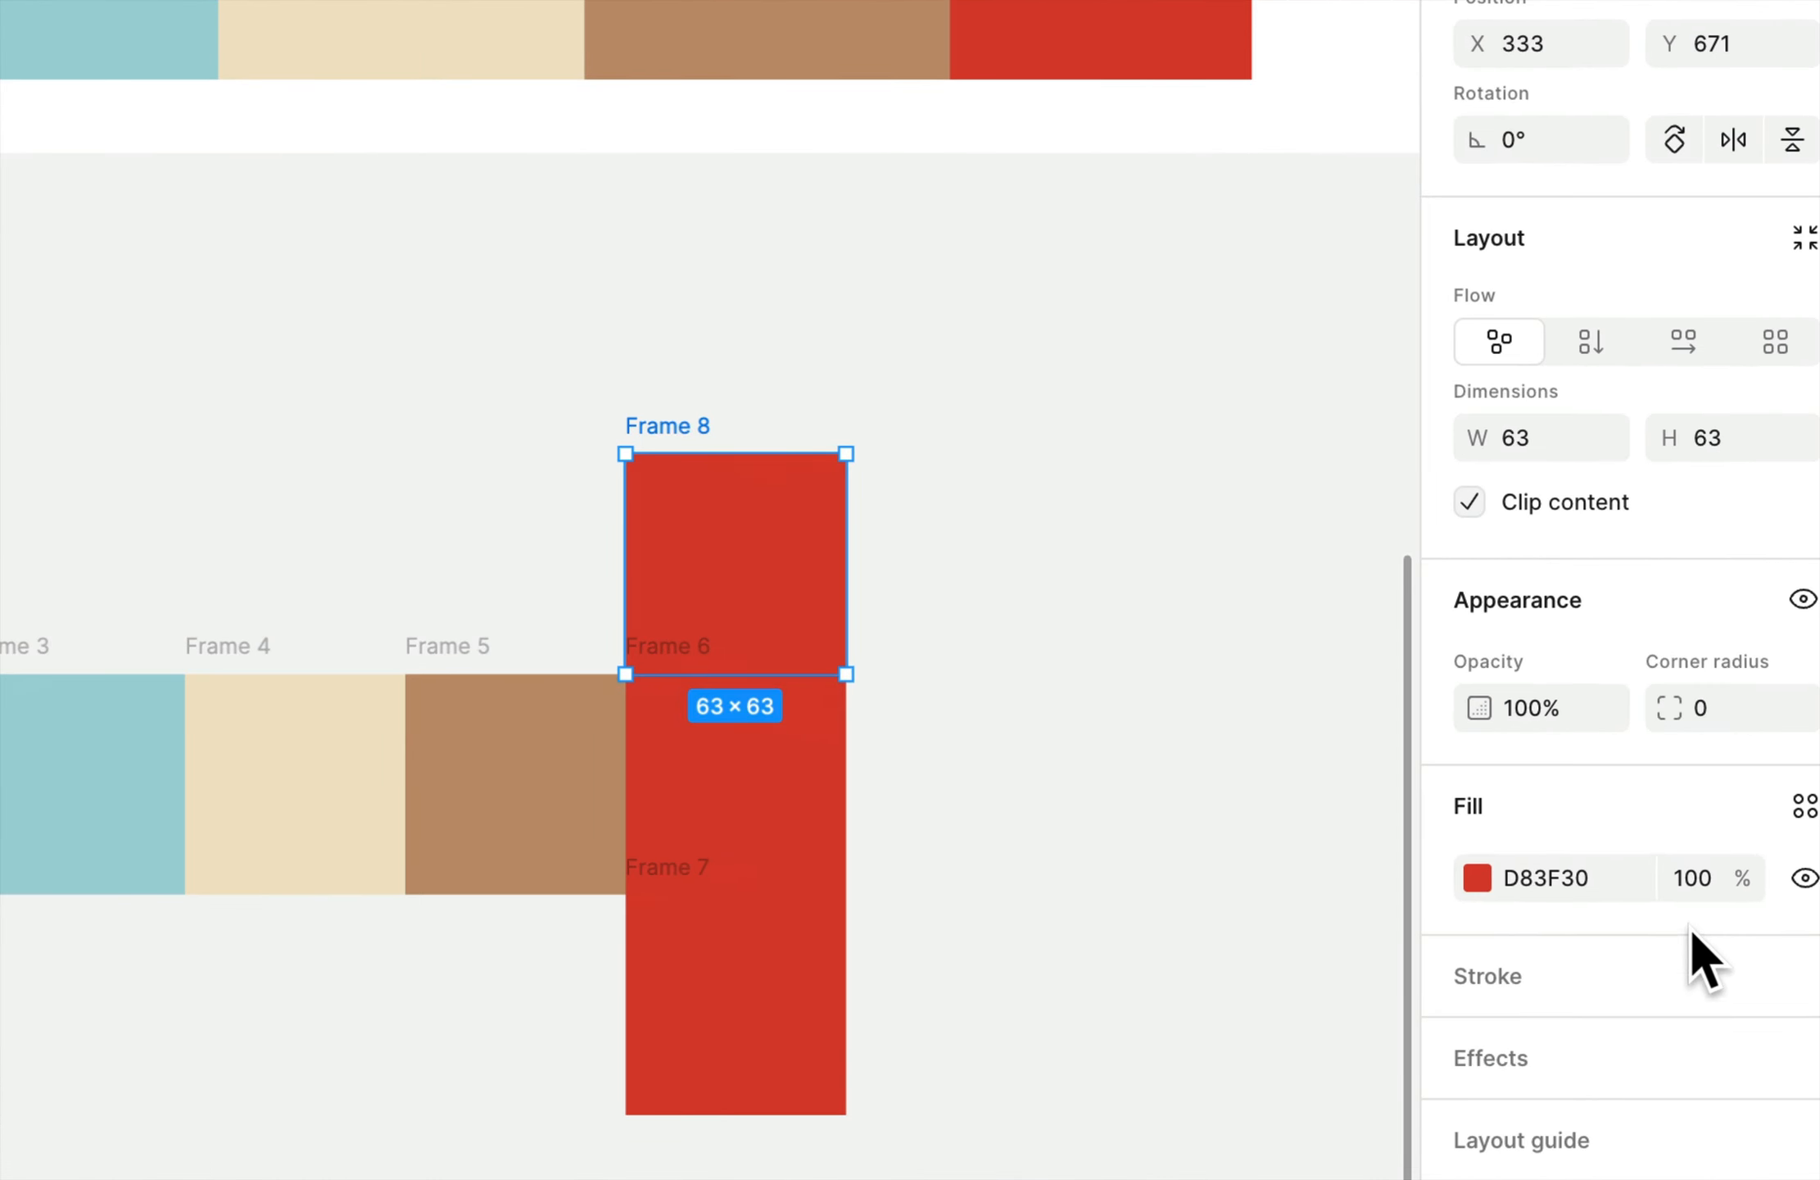
pyautogui.click(1475, 873)
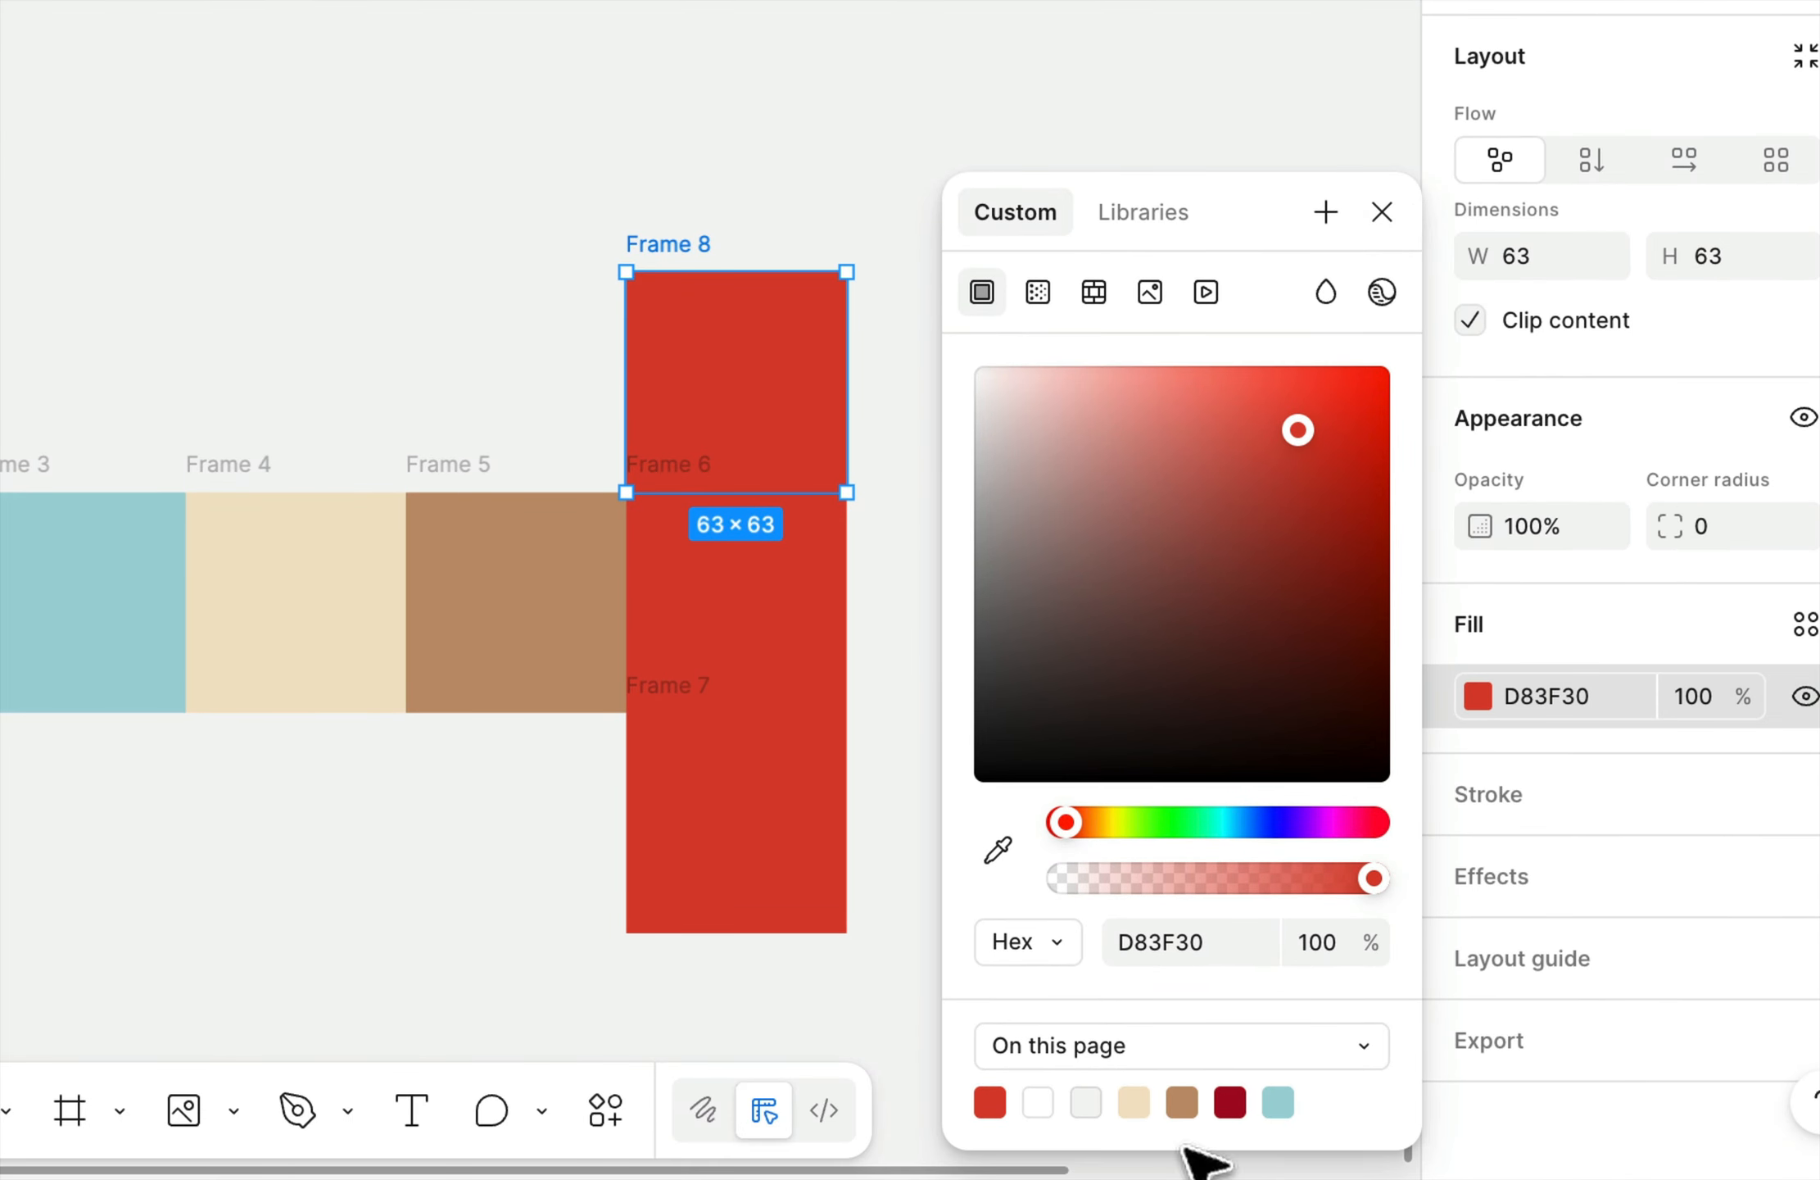
pyautogui.moveTo(1319, 506); pyautogui.dragTo(1304, 456)
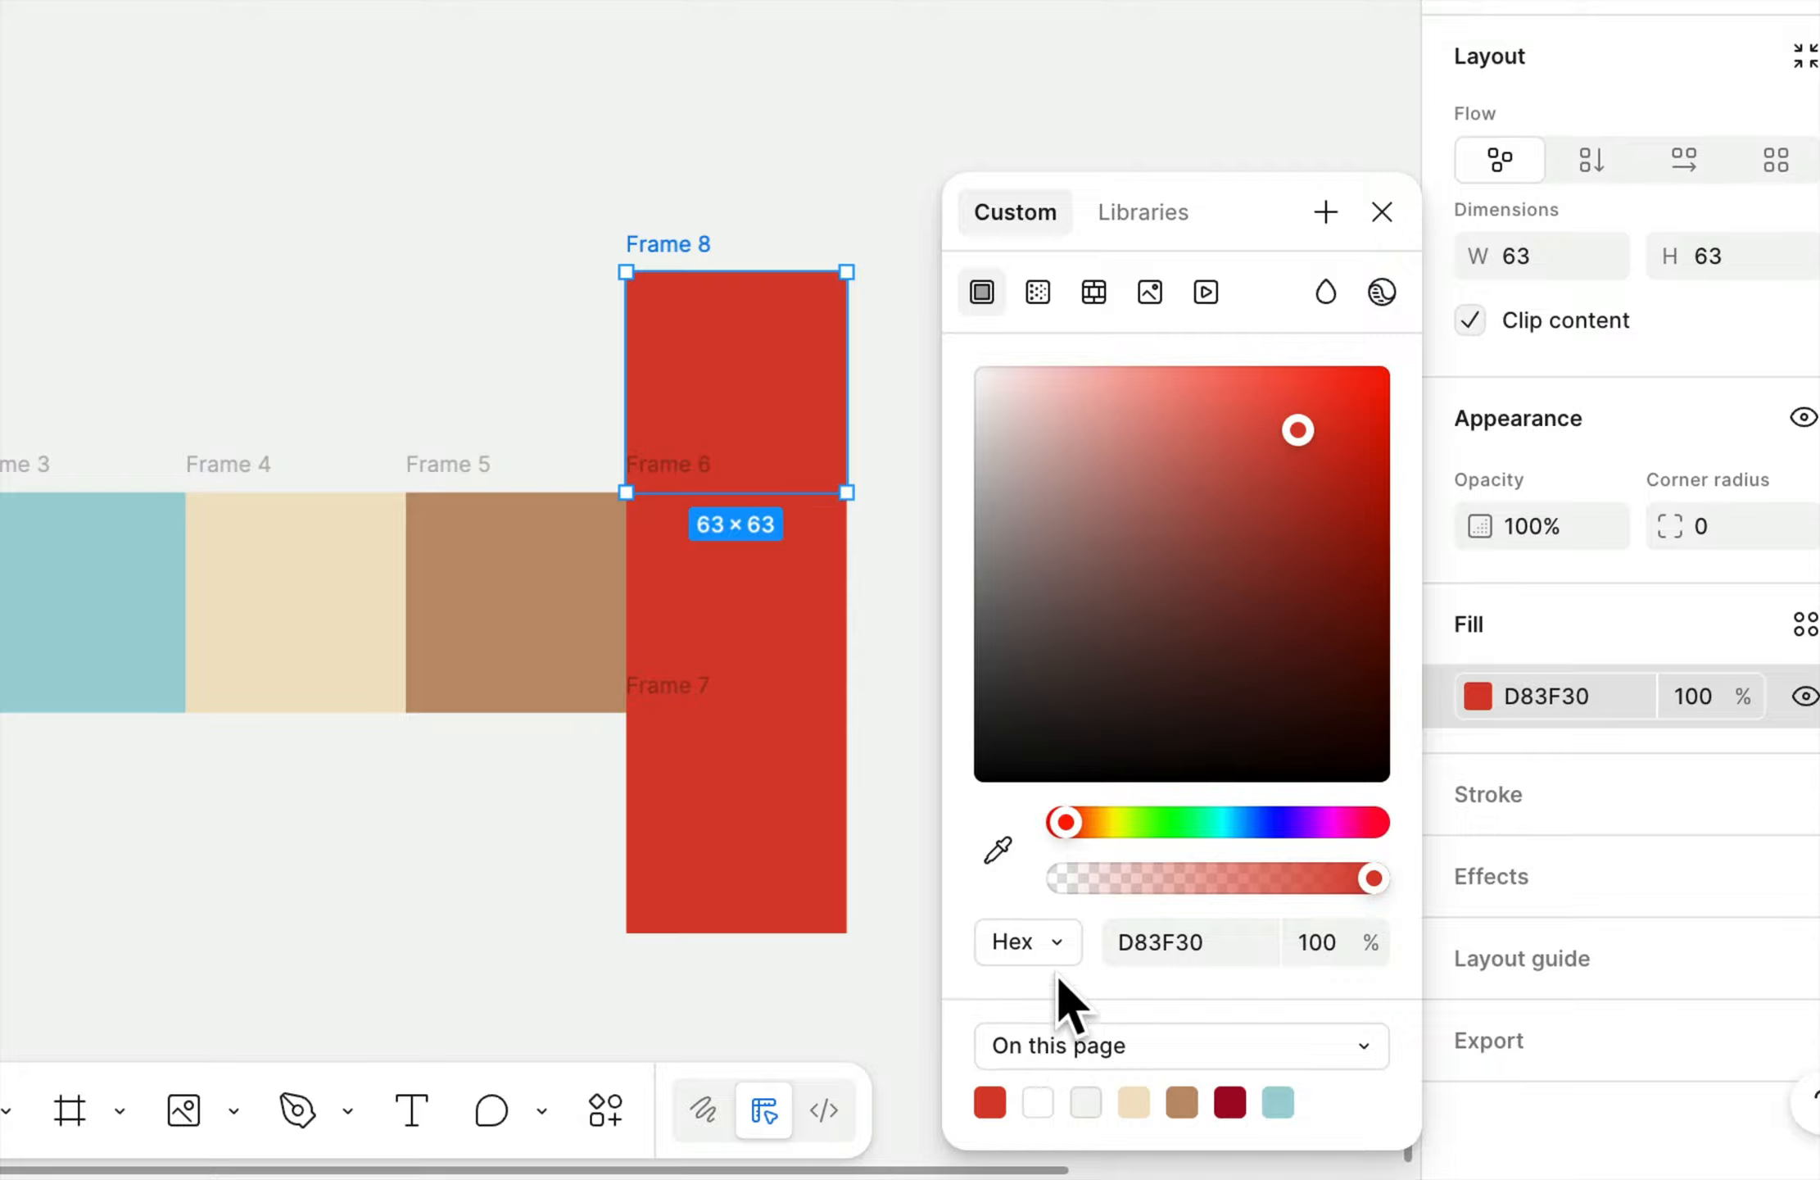
pyautogui.click(1005, 935)
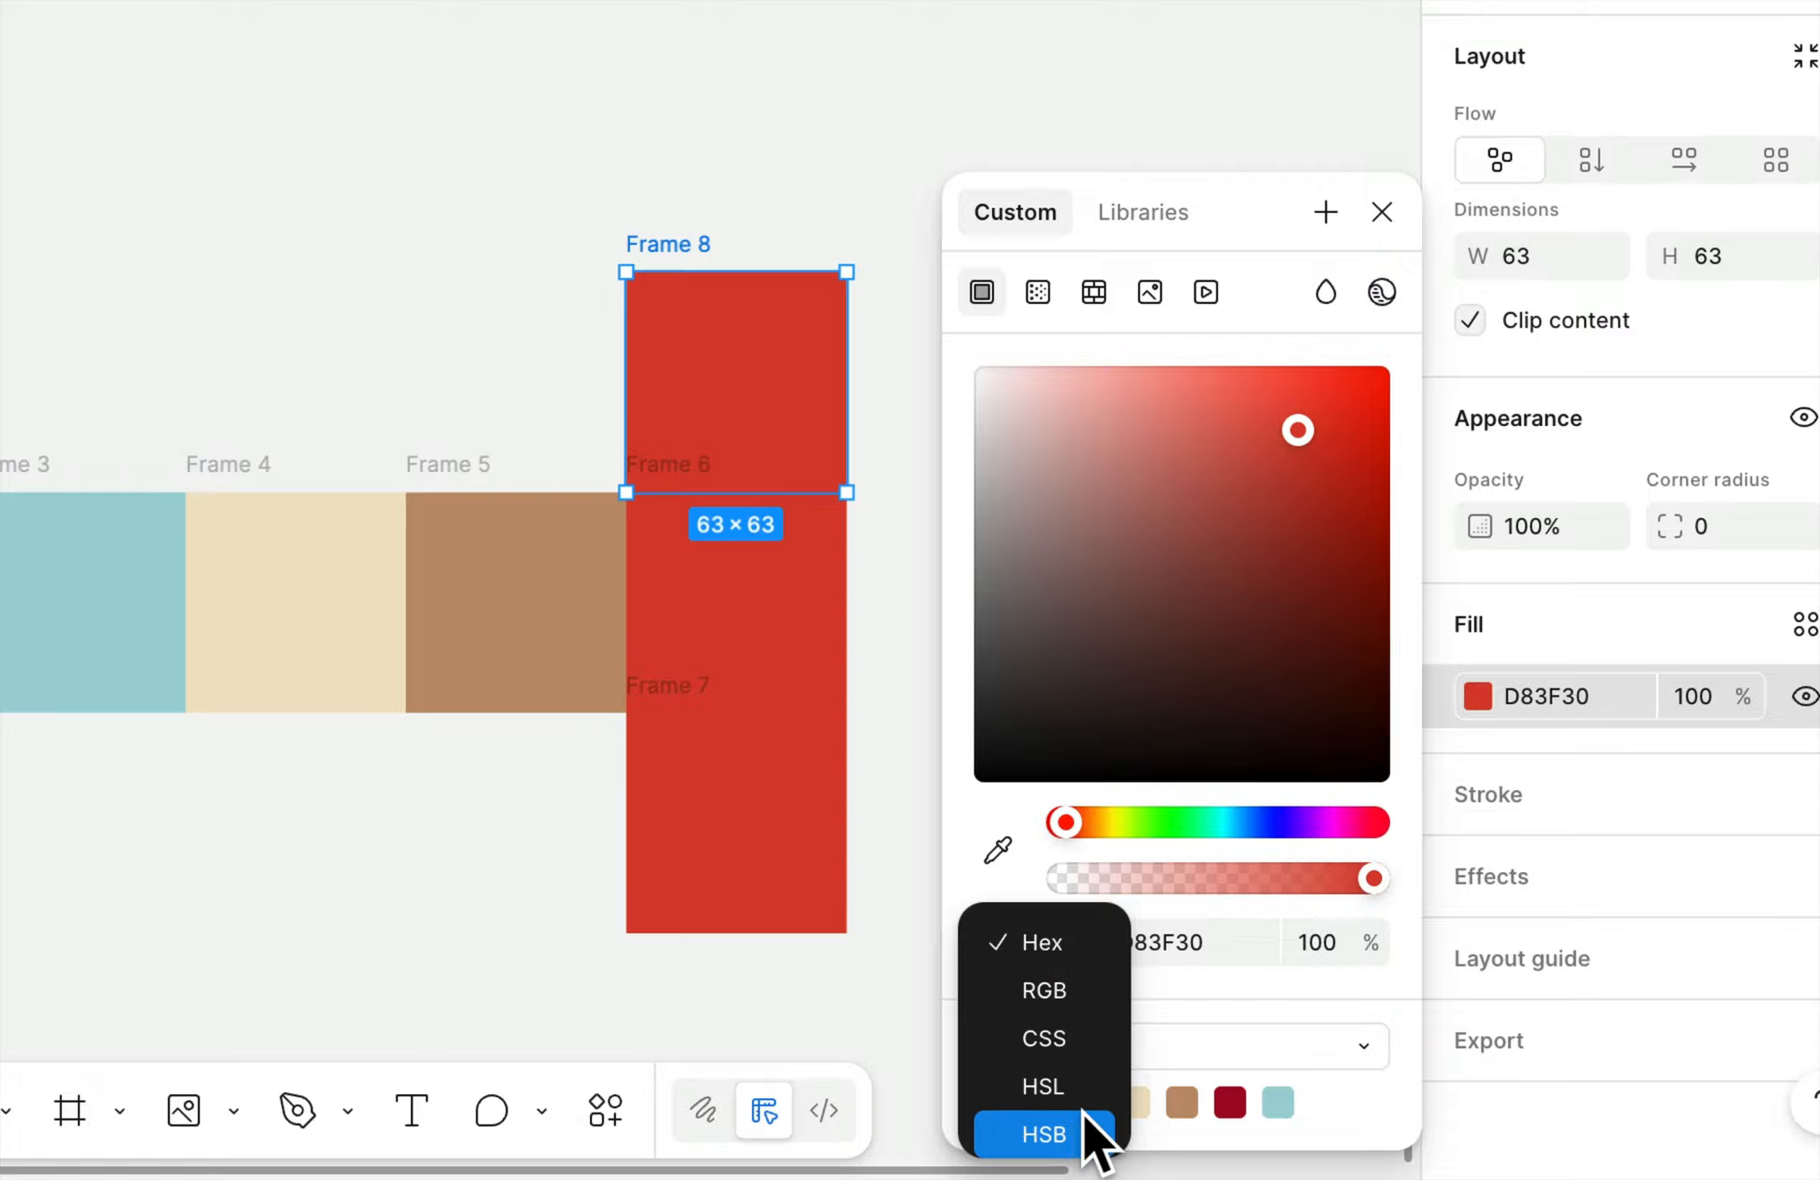
pyautogui.click(1057, 1134)
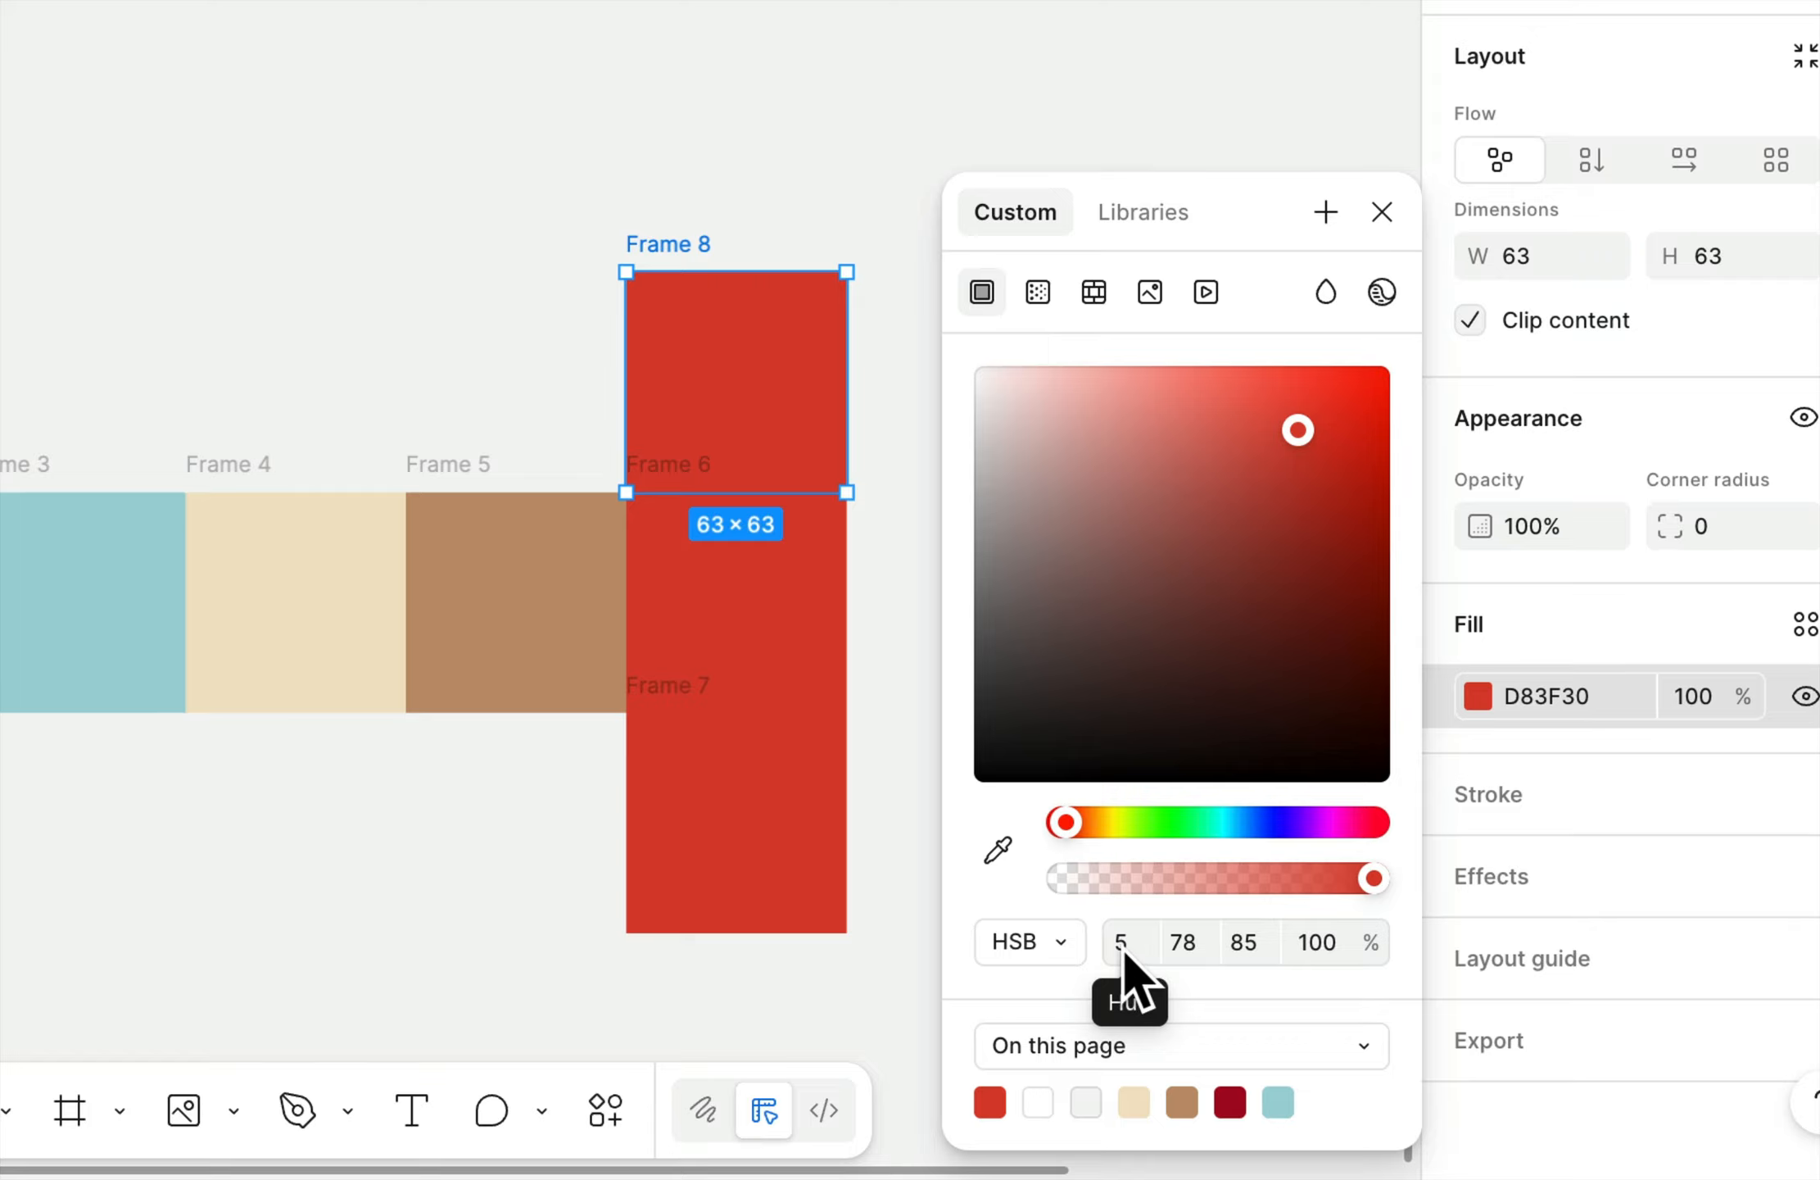
# - Lower the saturation of the red square above the row to 58 for a softer shade
pyautogui.click(1183, 942)
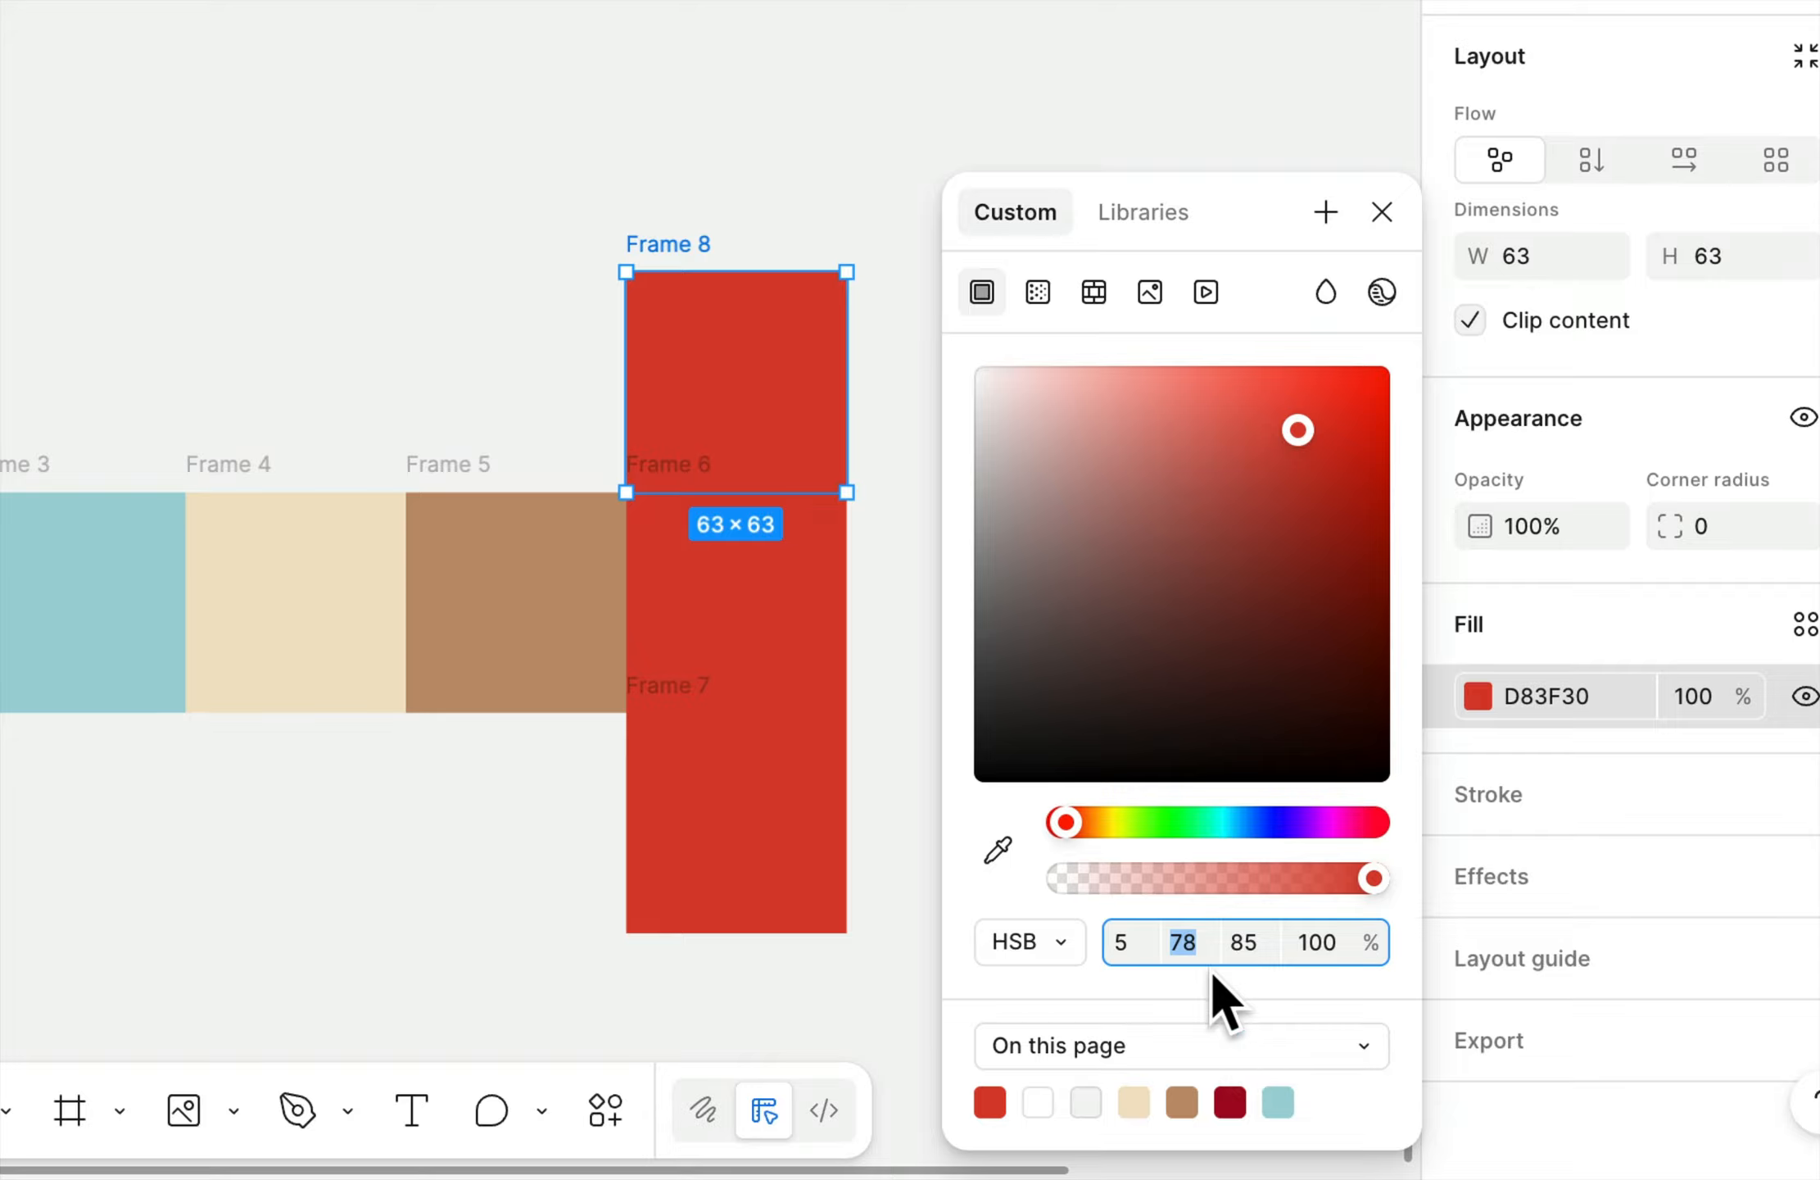
pyautogui.press('Up')
pyautogui.press('Up')
pyautogui.press('Up')
pyautogui.press('Up')
pyautogui.press('Up')
pyautogui.press('Up')
pyautogui.press('Up')
pyautogui.press('Up')
pyautogui.press('Up')
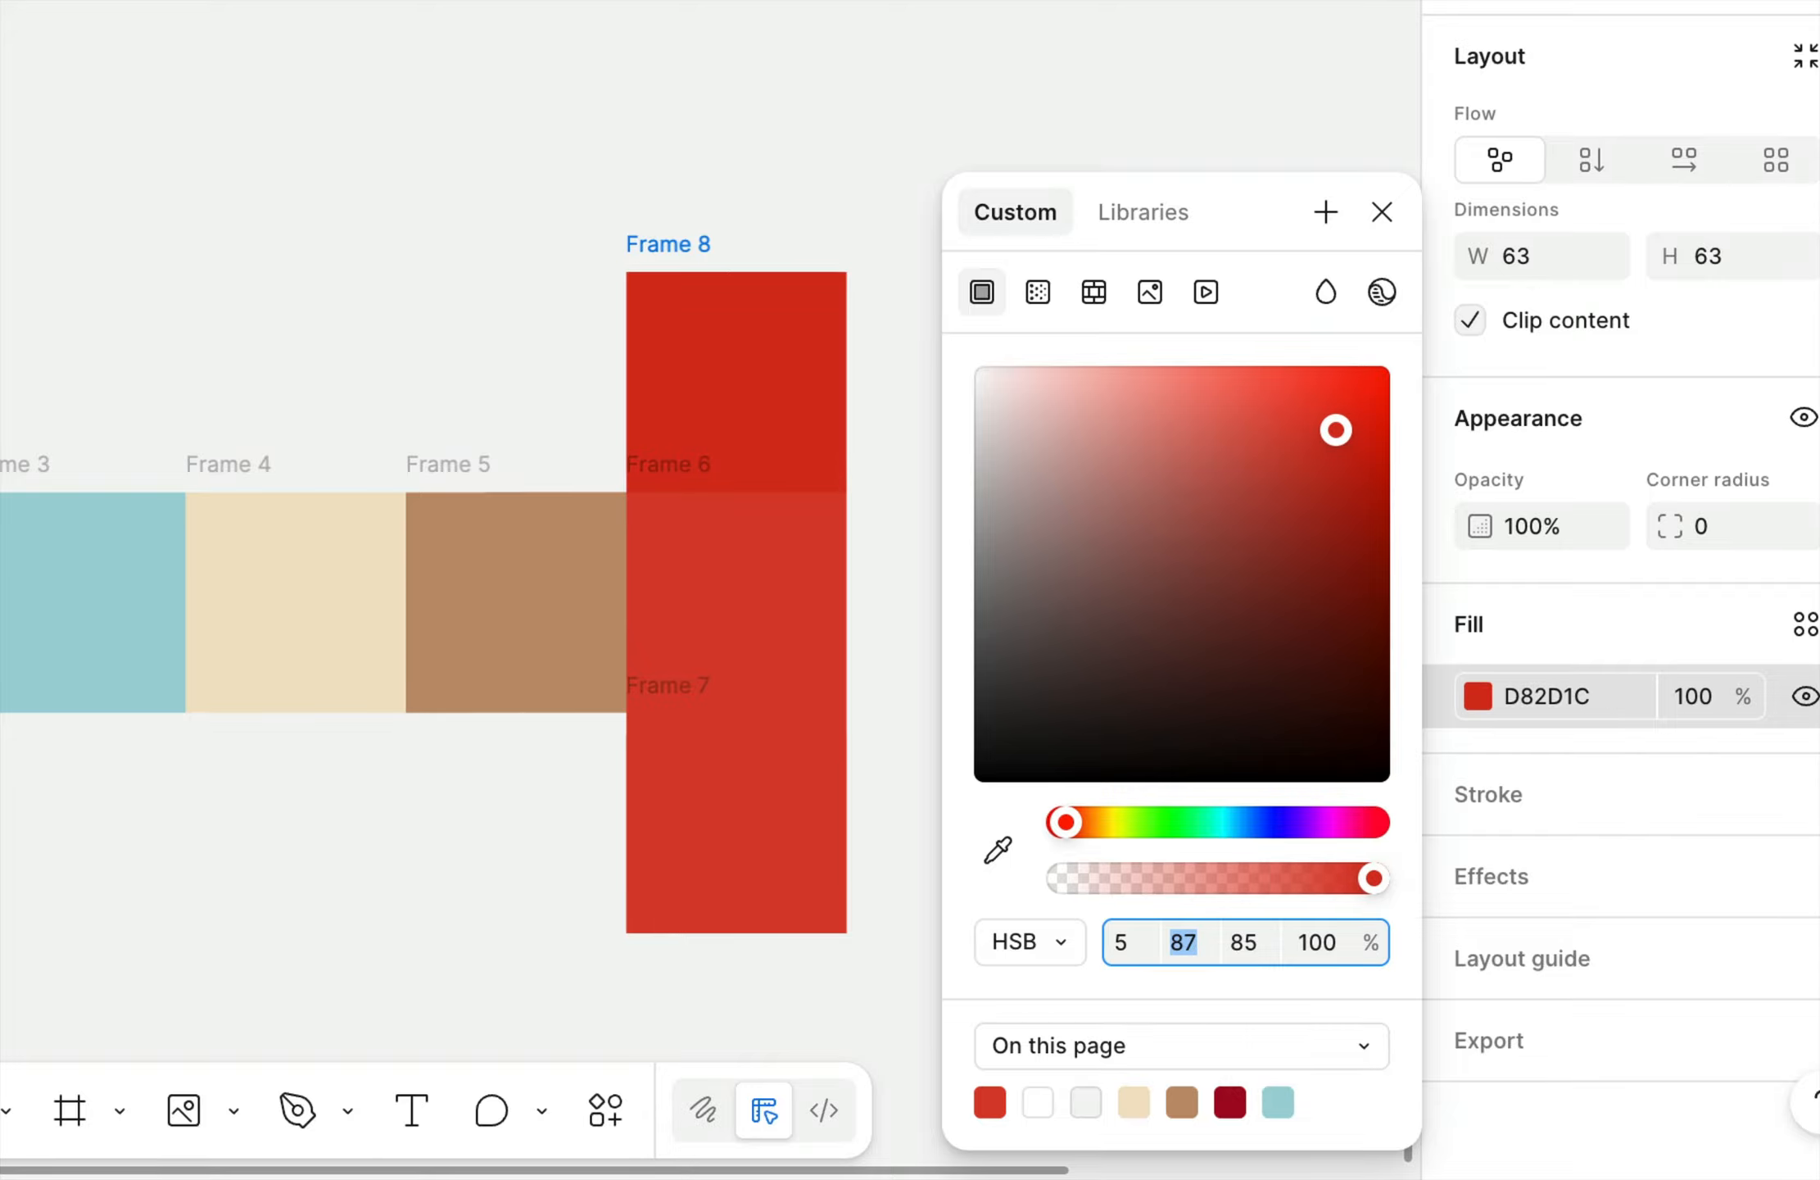
pyautogui.press('Up')
pyautogui.press('Up')
pyautogui.press('Up')
pyautogui.press('Up')
pyautogui.press('Up')
pyautogui.press('Up')
pyautogui.press('Up')
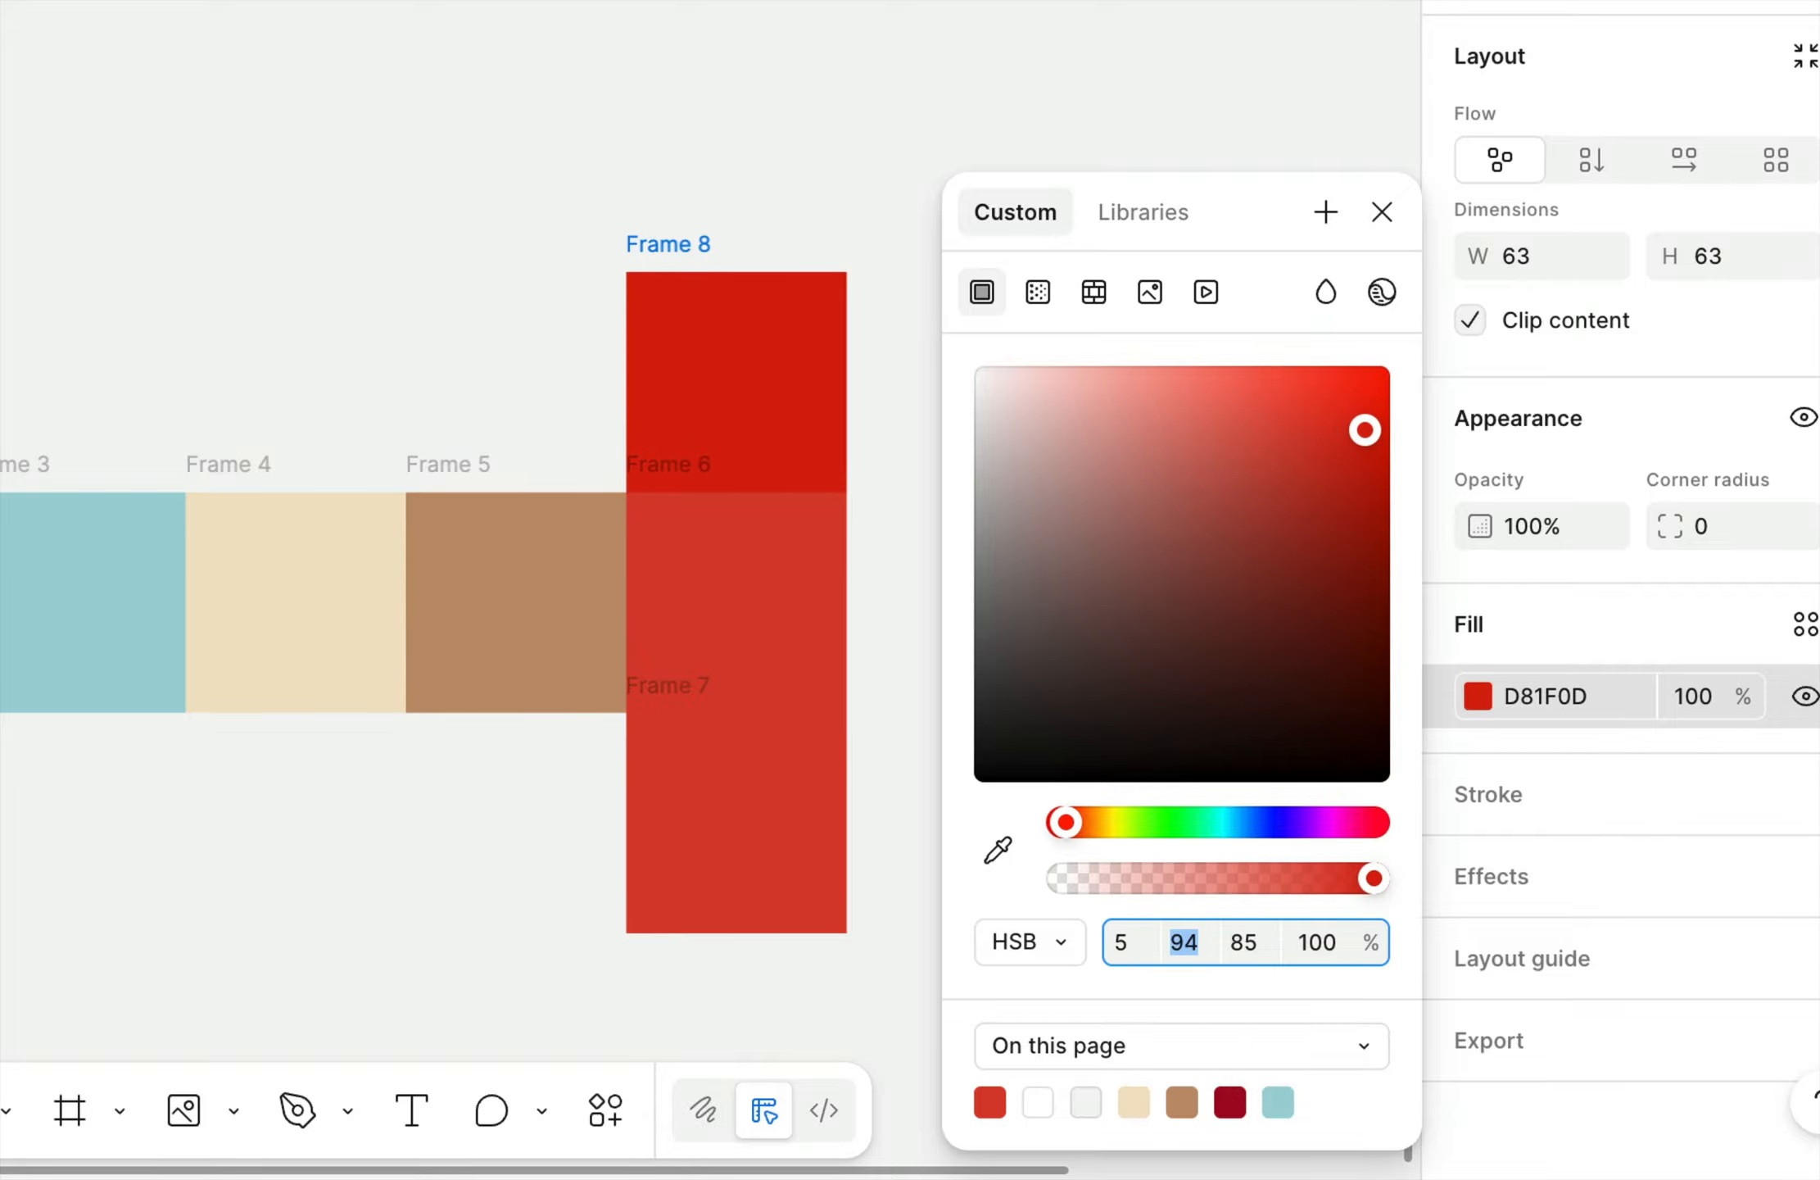
pyautogui.press('Down')
pyautogui.press('Down')
pyautogui.press('Down')
pyautogui.press('Down')
pyautogui.press('Down')
pyautogui.press('Down')
pyautogui.press('Down')
pyautogui.press('Down')
pyautogui.press('Down')
pyautogui.press('Down')
pyautogui.press('Down')
pyautogui.press('Down')
pyautogui.press('Down')
pyautogui.press('Down')
pyautogui.press('Down')
pyautogui.press('Down')
pyautogui.press('Down')
pyautogui.press('Down')
pyautogui.press('Down')
pyautogui.press('Down')
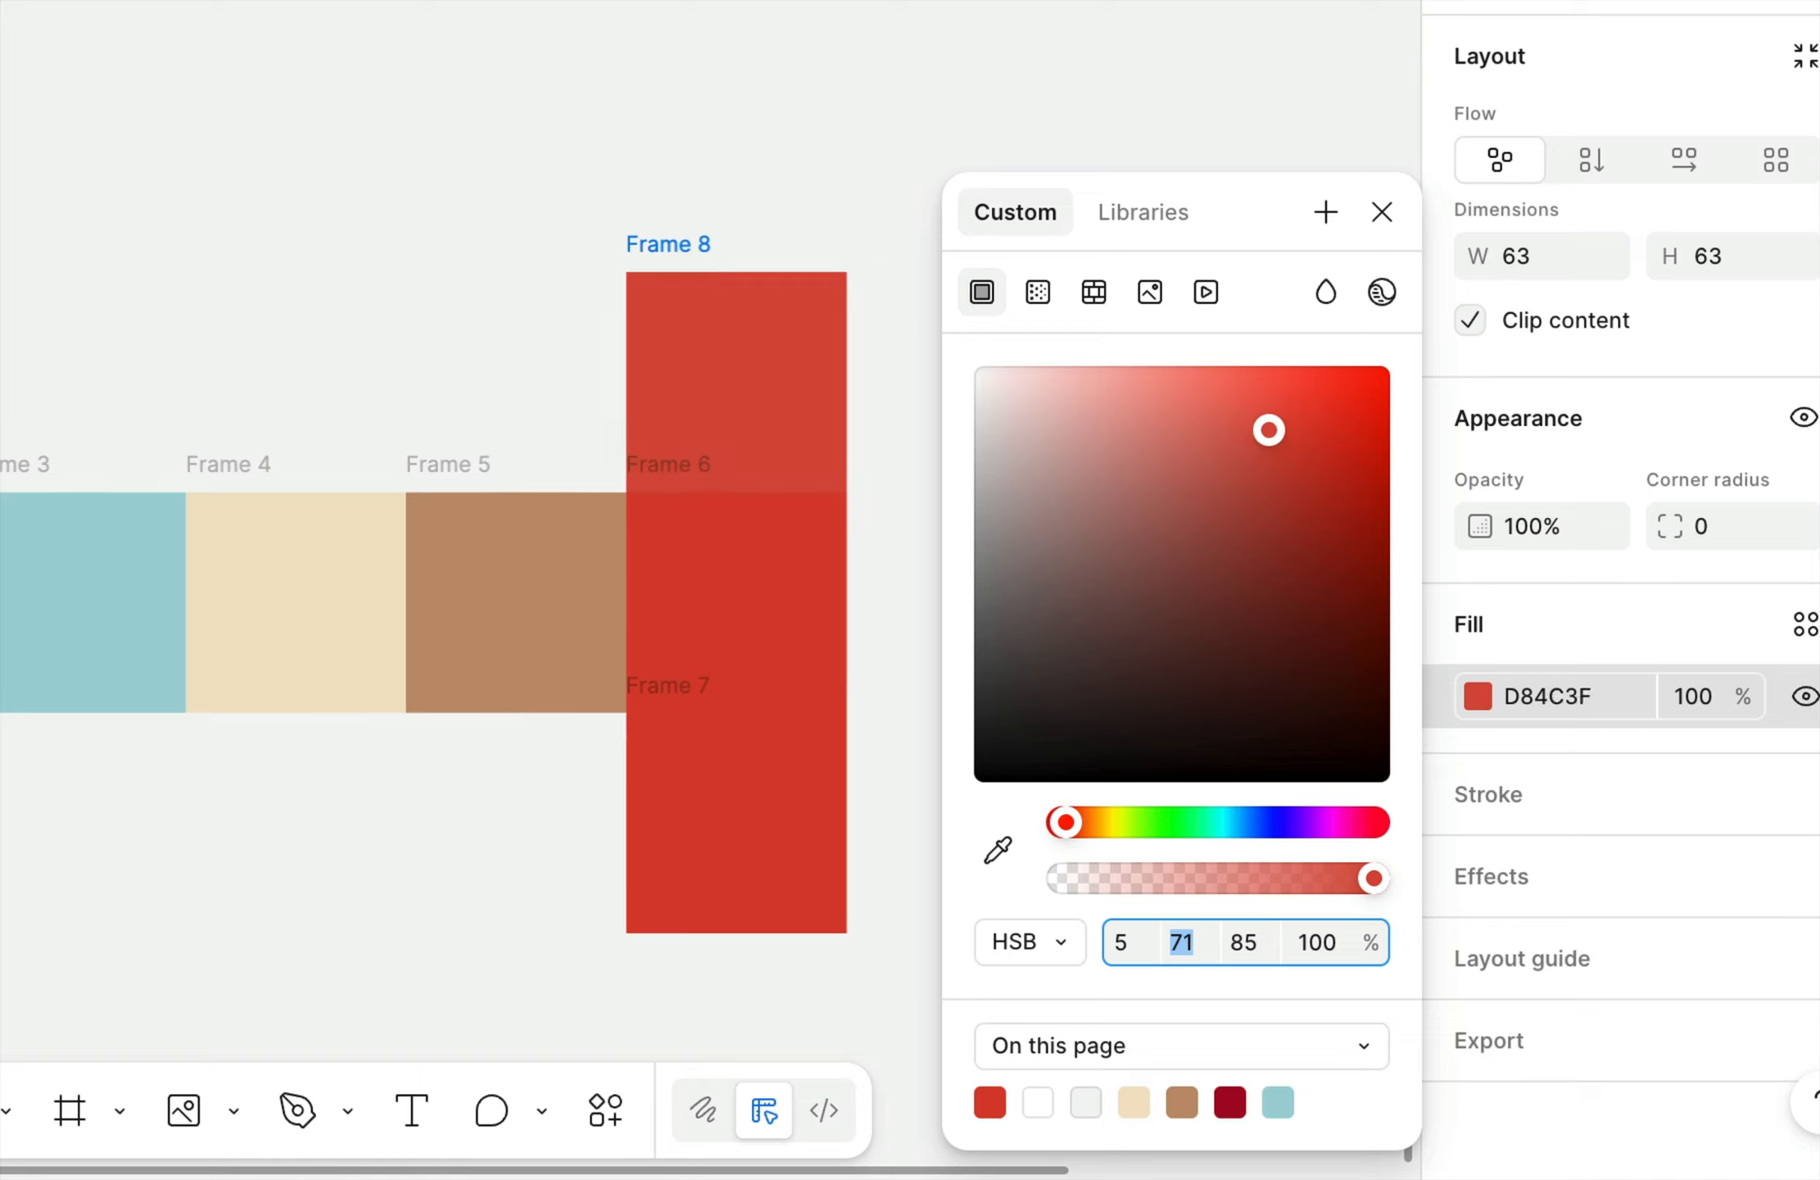
pyautogui.press('Down')
pyautogui.press('Down')
pyautogui.press('Down')
pyautogui.press('Down')
pyautogui.press('Down')
pyautogui.press('Down')
pyautogui.press('Down')
pyautogui.press('Down')
pyautogui.press('Down')
pyautogui.press('Down')
pyautogui.press('Down')
pyautogui.press('Down')
pyautogui.press('Down')
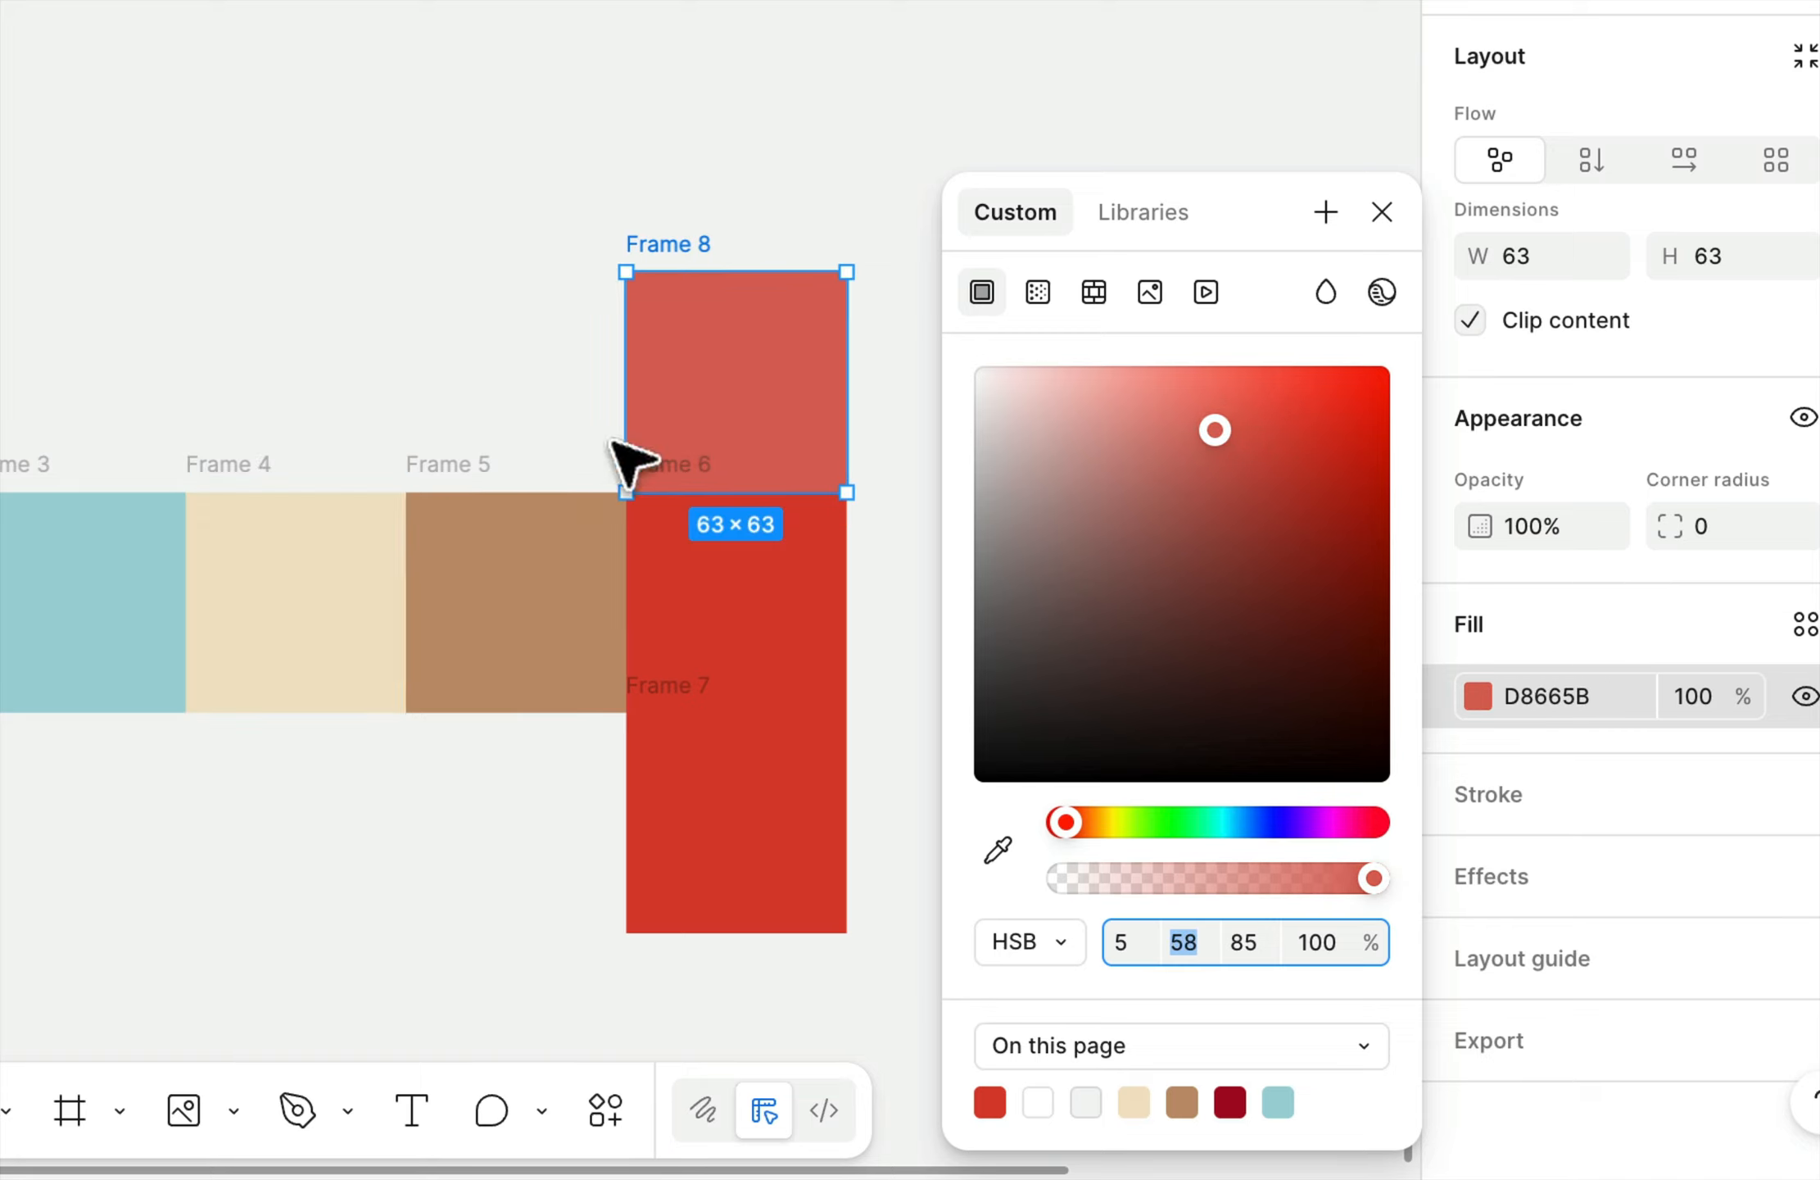
# - Raise the HSB brightness of the red square below the row to about 96 for a more vivid shade
pyautogui.click(836, 856)
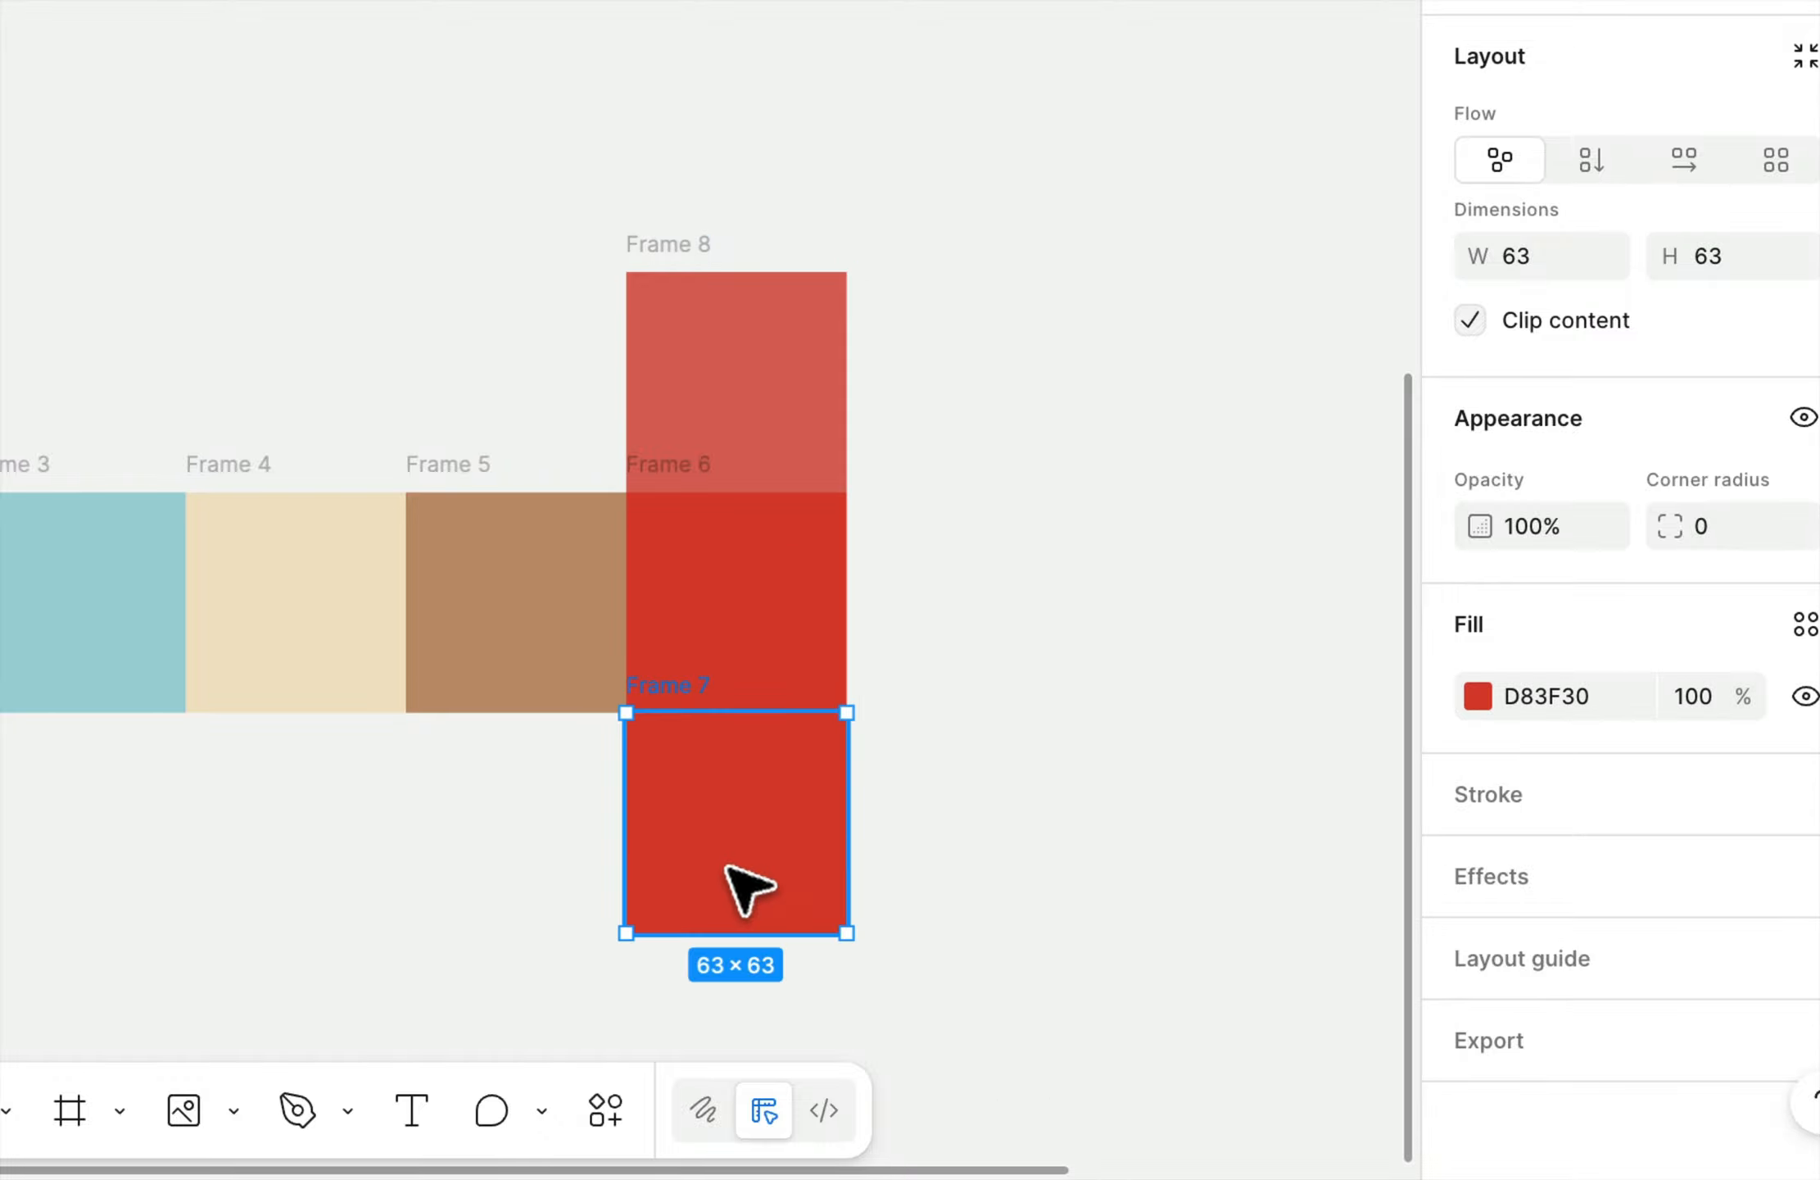
pyautogui.click(1477, 696)
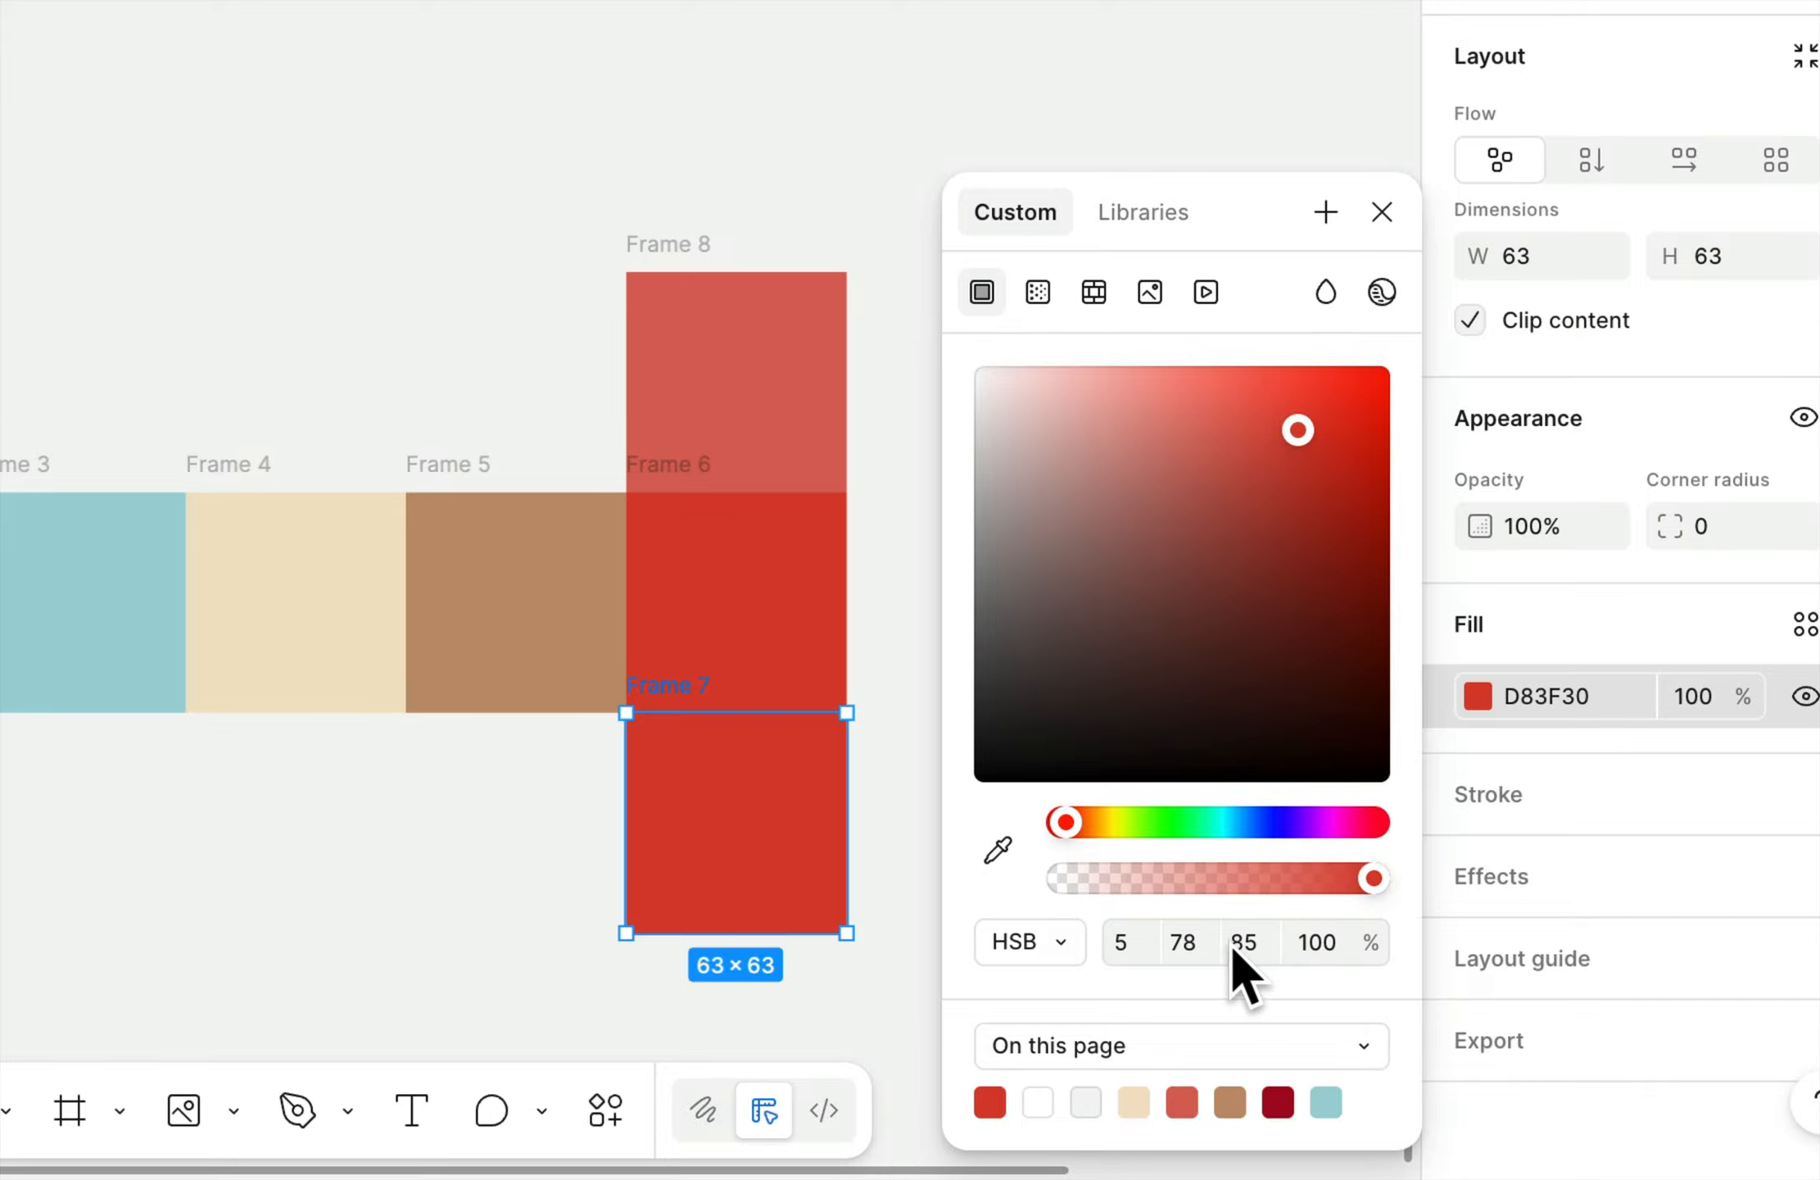
pyautogui.click(1262, 941)
pyautogui.press('Down')
pyautogui.press('Down')
pyautogui.press('Down')
pyautogui.press('Down')
pyautogui.press('Down')
pyautogui.press('Down')
pyautogui.press('Down')
pyautogui.press('Down')
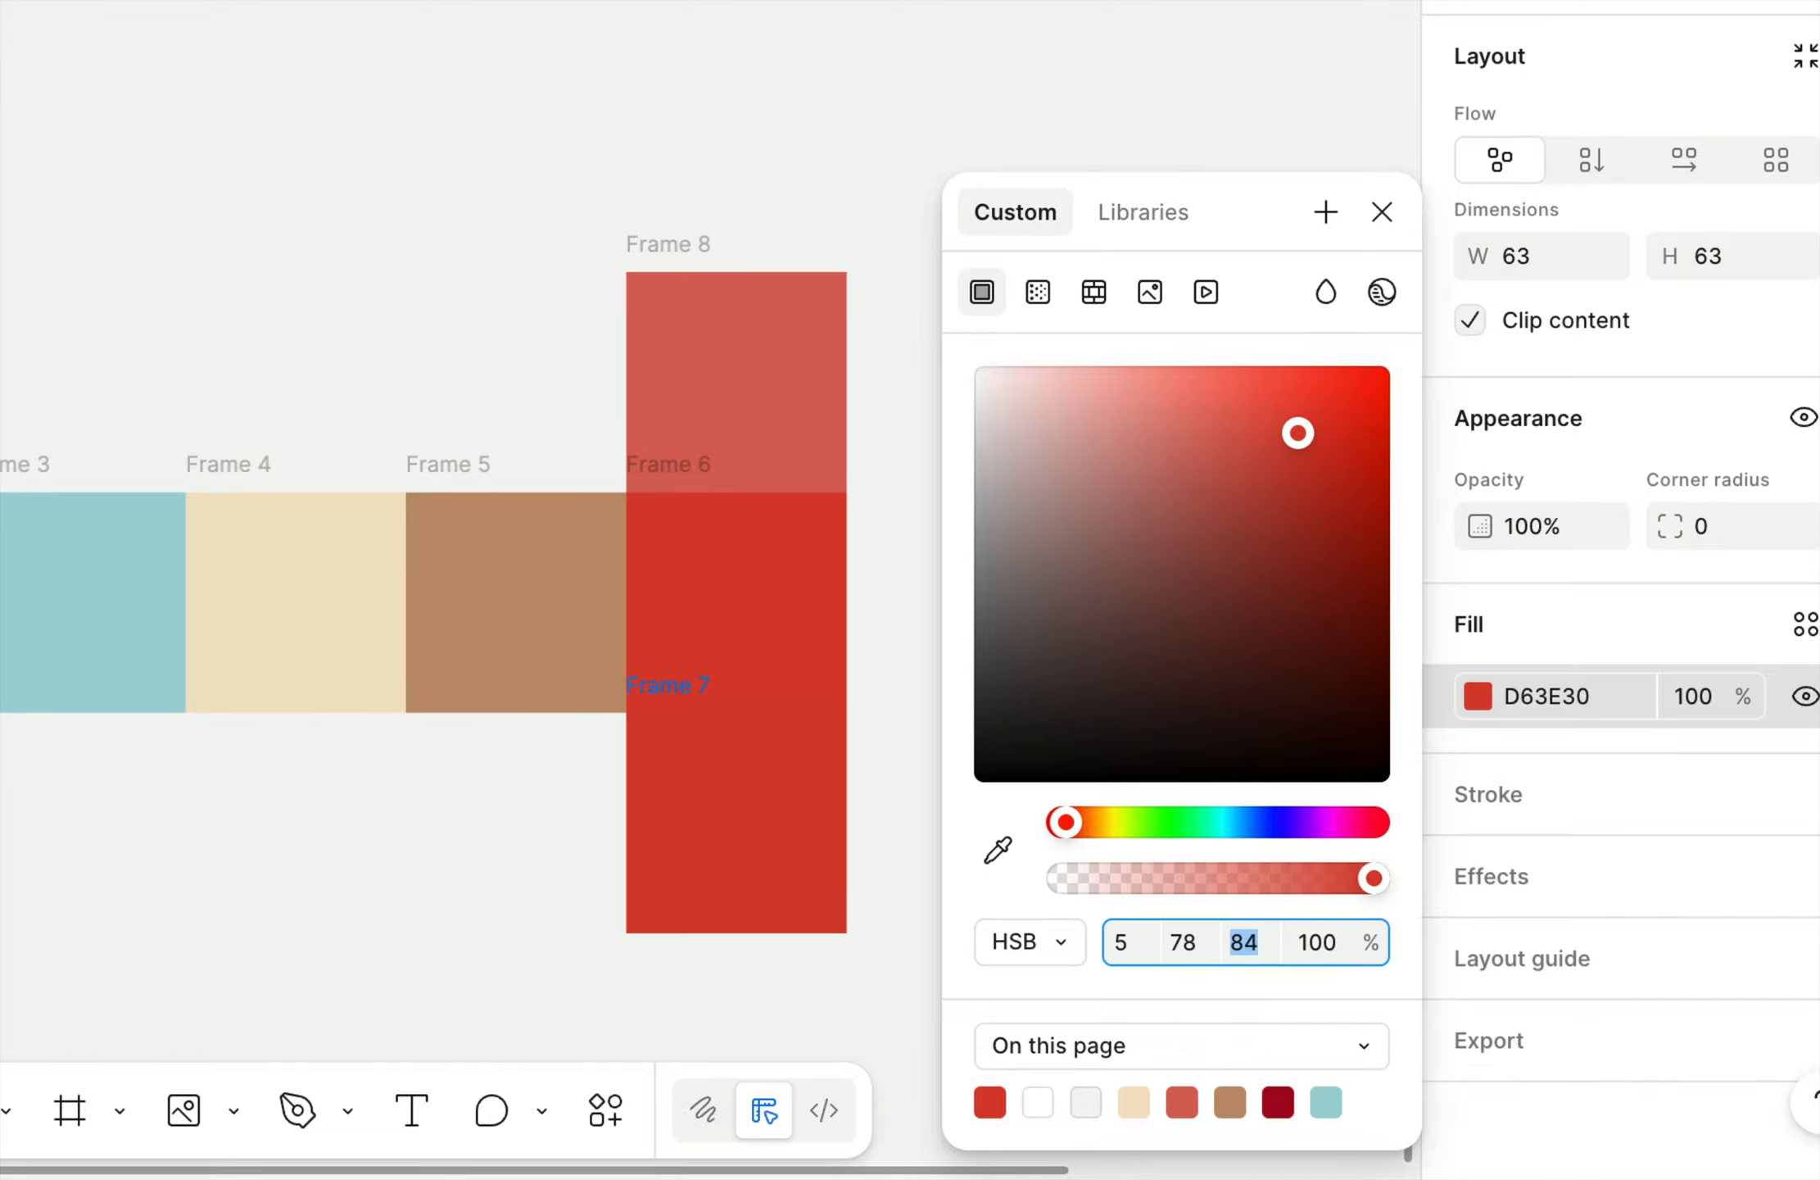
pyautogui.press('Down')
pyautogui.press('Down')
pyautogui.press('Down')
pyautogui.press('Down')
pyautogui.press('Down')
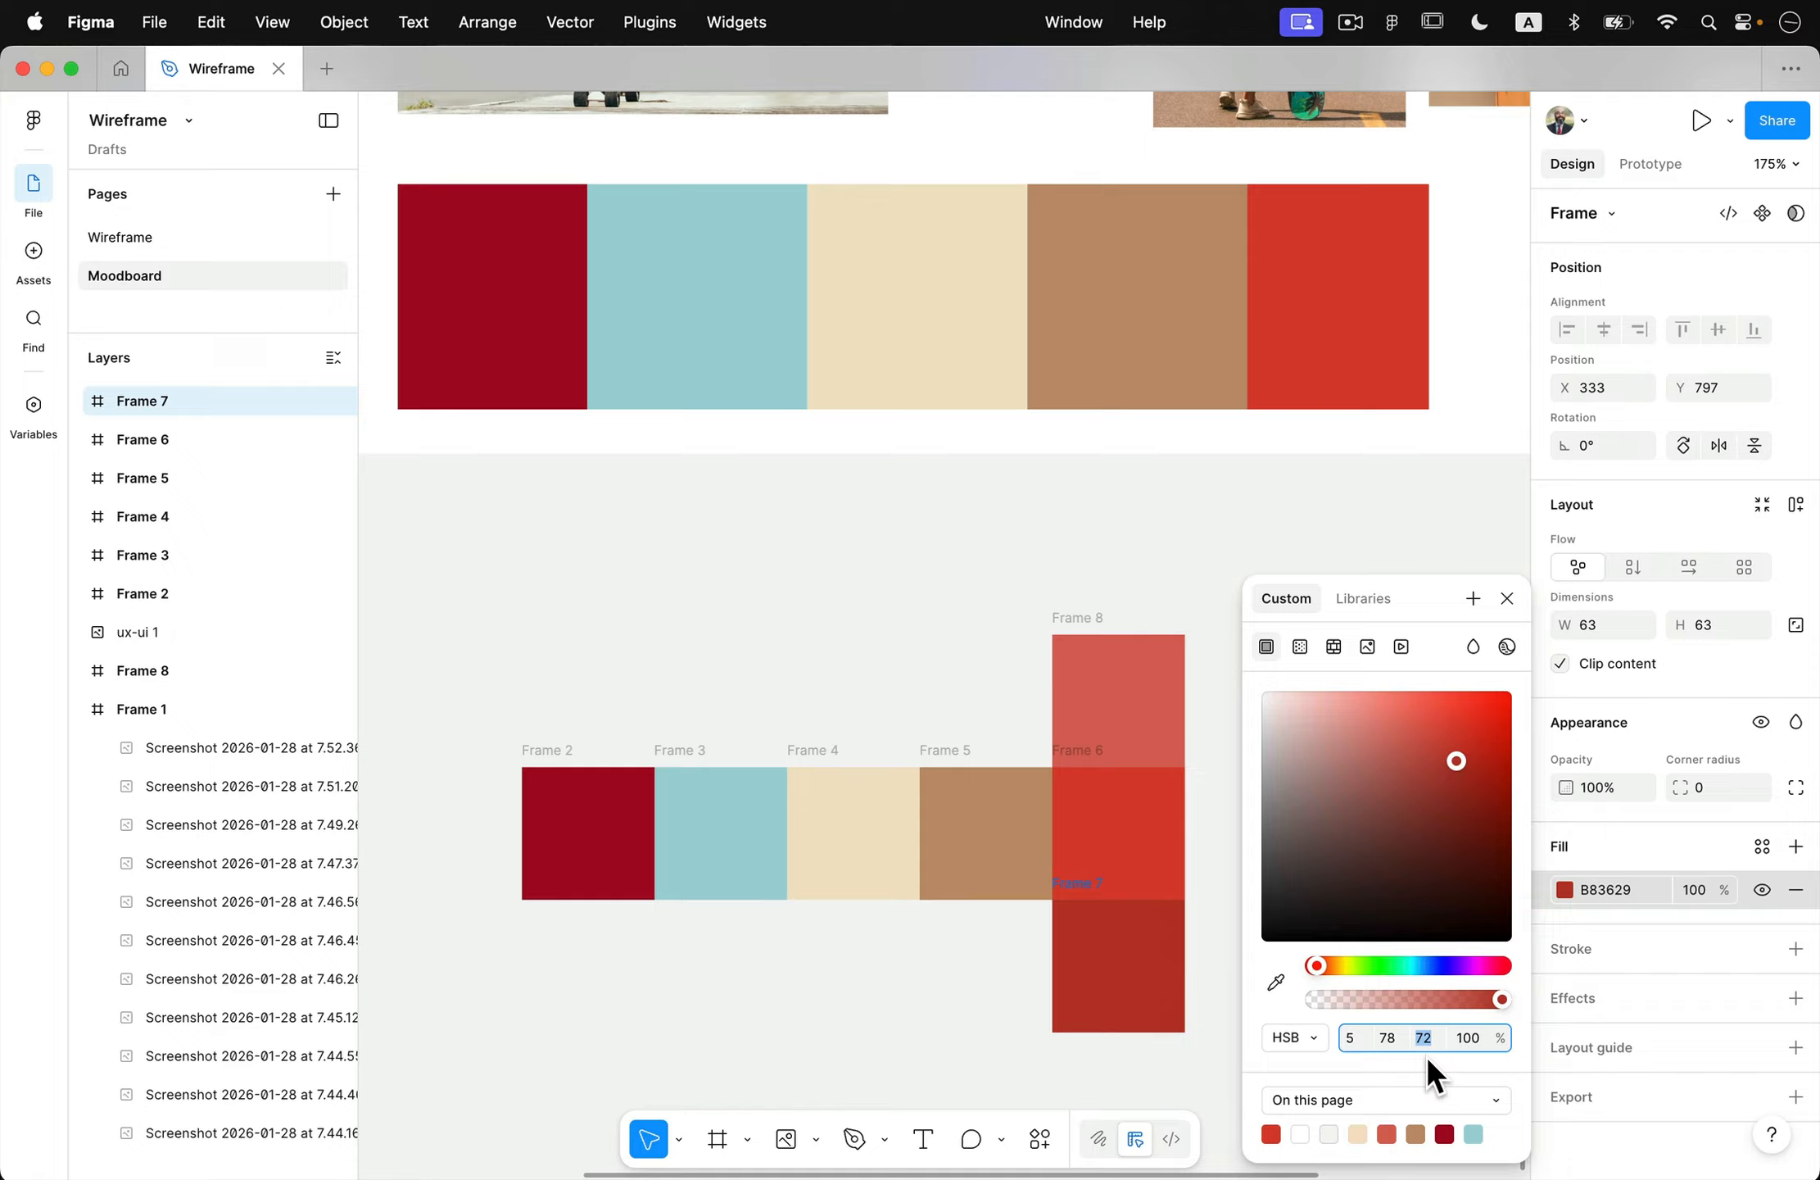
pyautogui.press('Up')
pyautogui.press('Up')
pyautogui.press('Up')
pyautogui.press('Up')
pyautogui.press('Up')
pyautogui.press('Up')
pyautogui.press('Up')
pyautogui.press('Up')
pyautogui.press('Up')
pyautogui.press('Up')
pyautogui.press('Up')
pyautogui.press('Up')
pyautogui.press('Up')
pyautogui.press('Up')
pyautogui.press('Up')
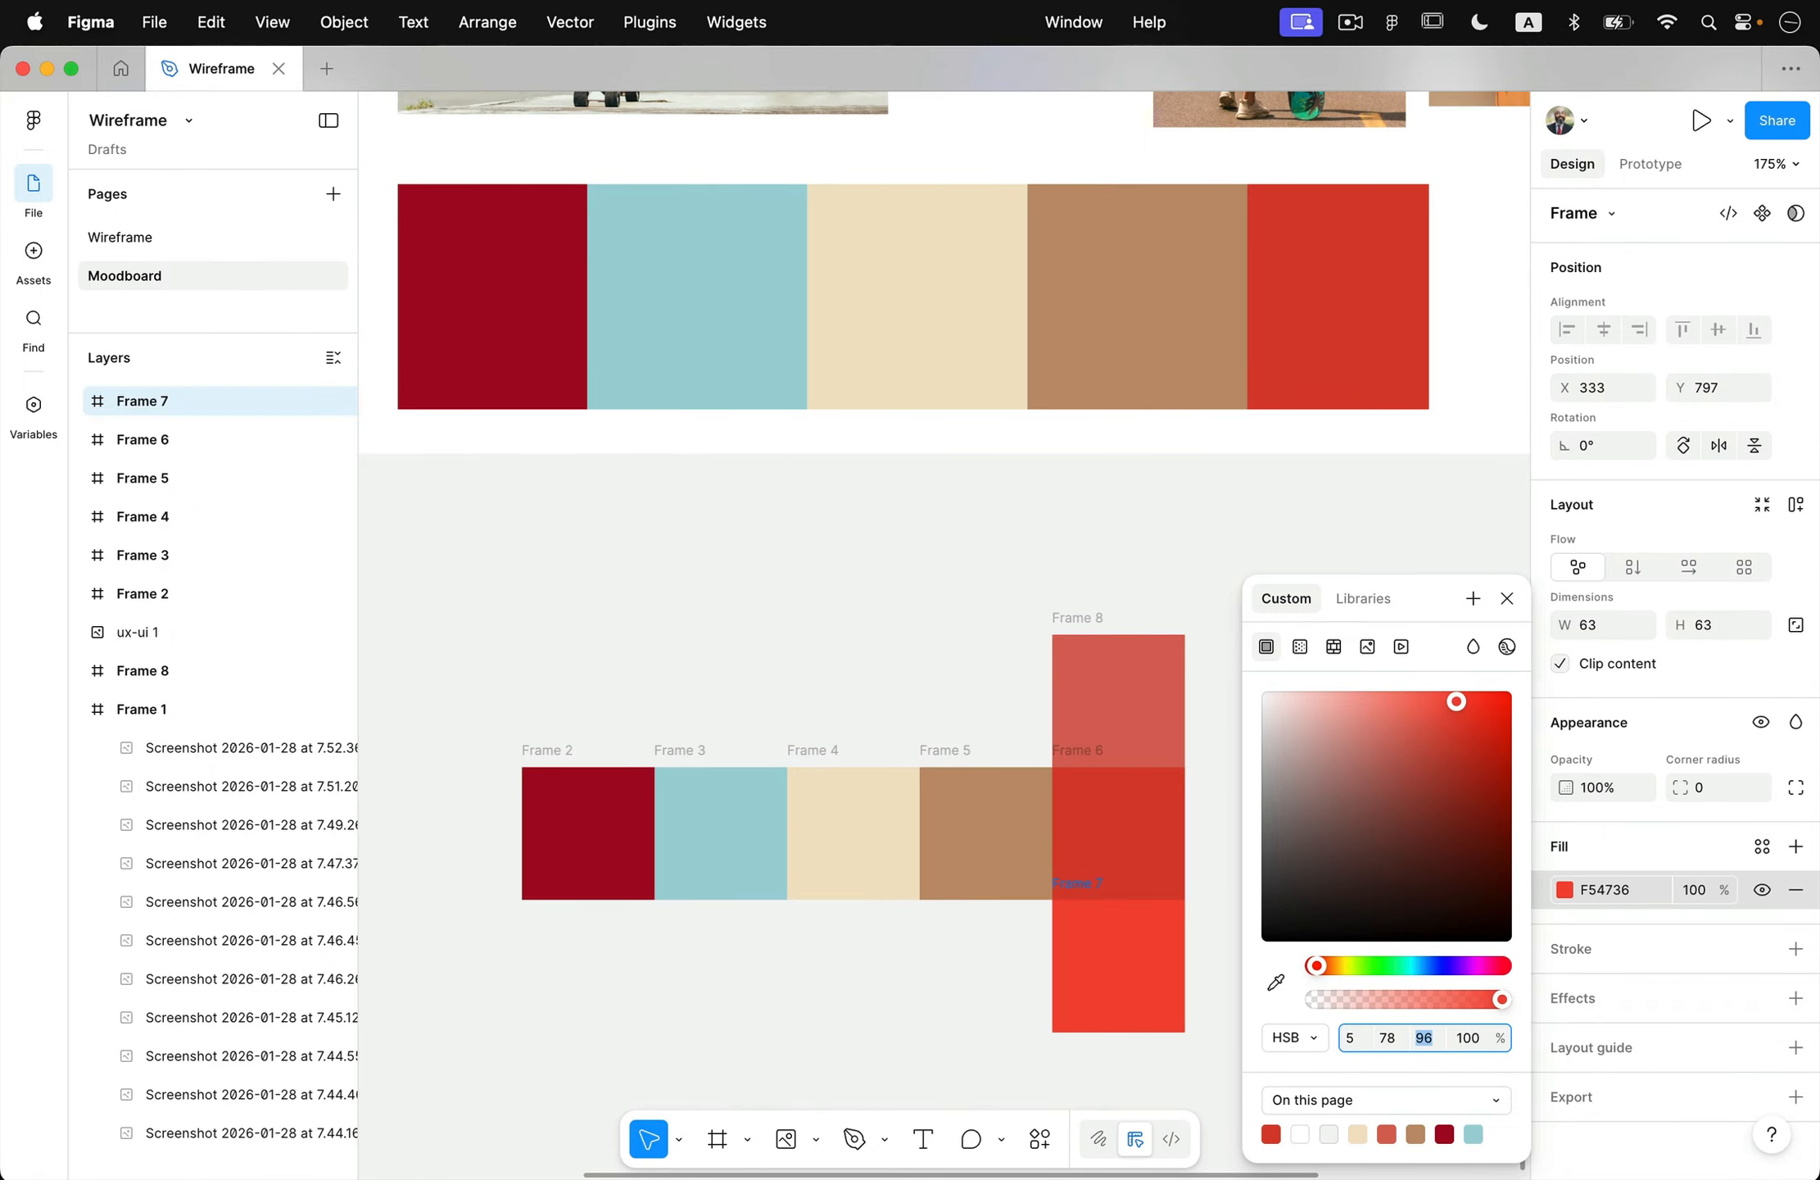
pyautogui.press('Up')
pyautogui.click(954, 986)
# - Duplicate the light blue square twice, placing one copy directly below it and one directly above it
pyautogui.click(867, 866)
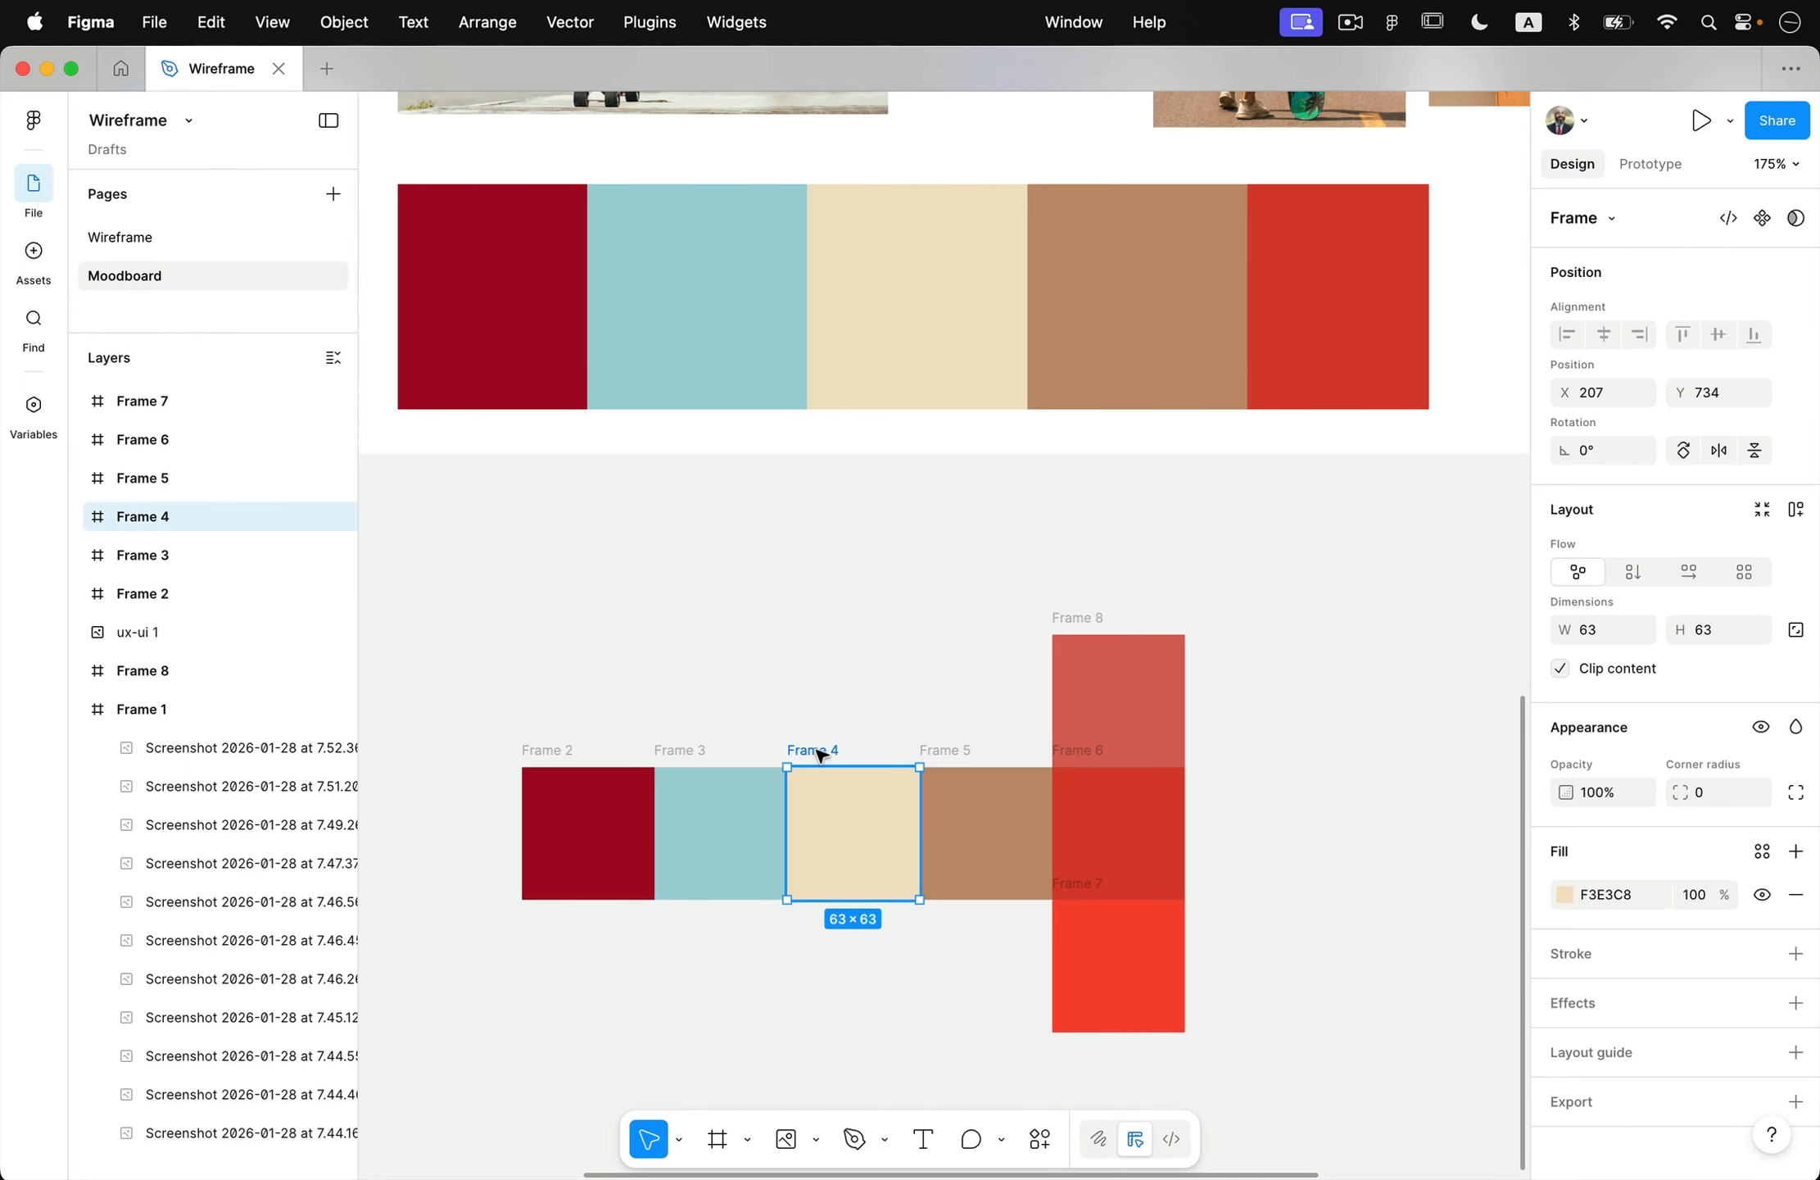
pyautogui.click(696, 755)
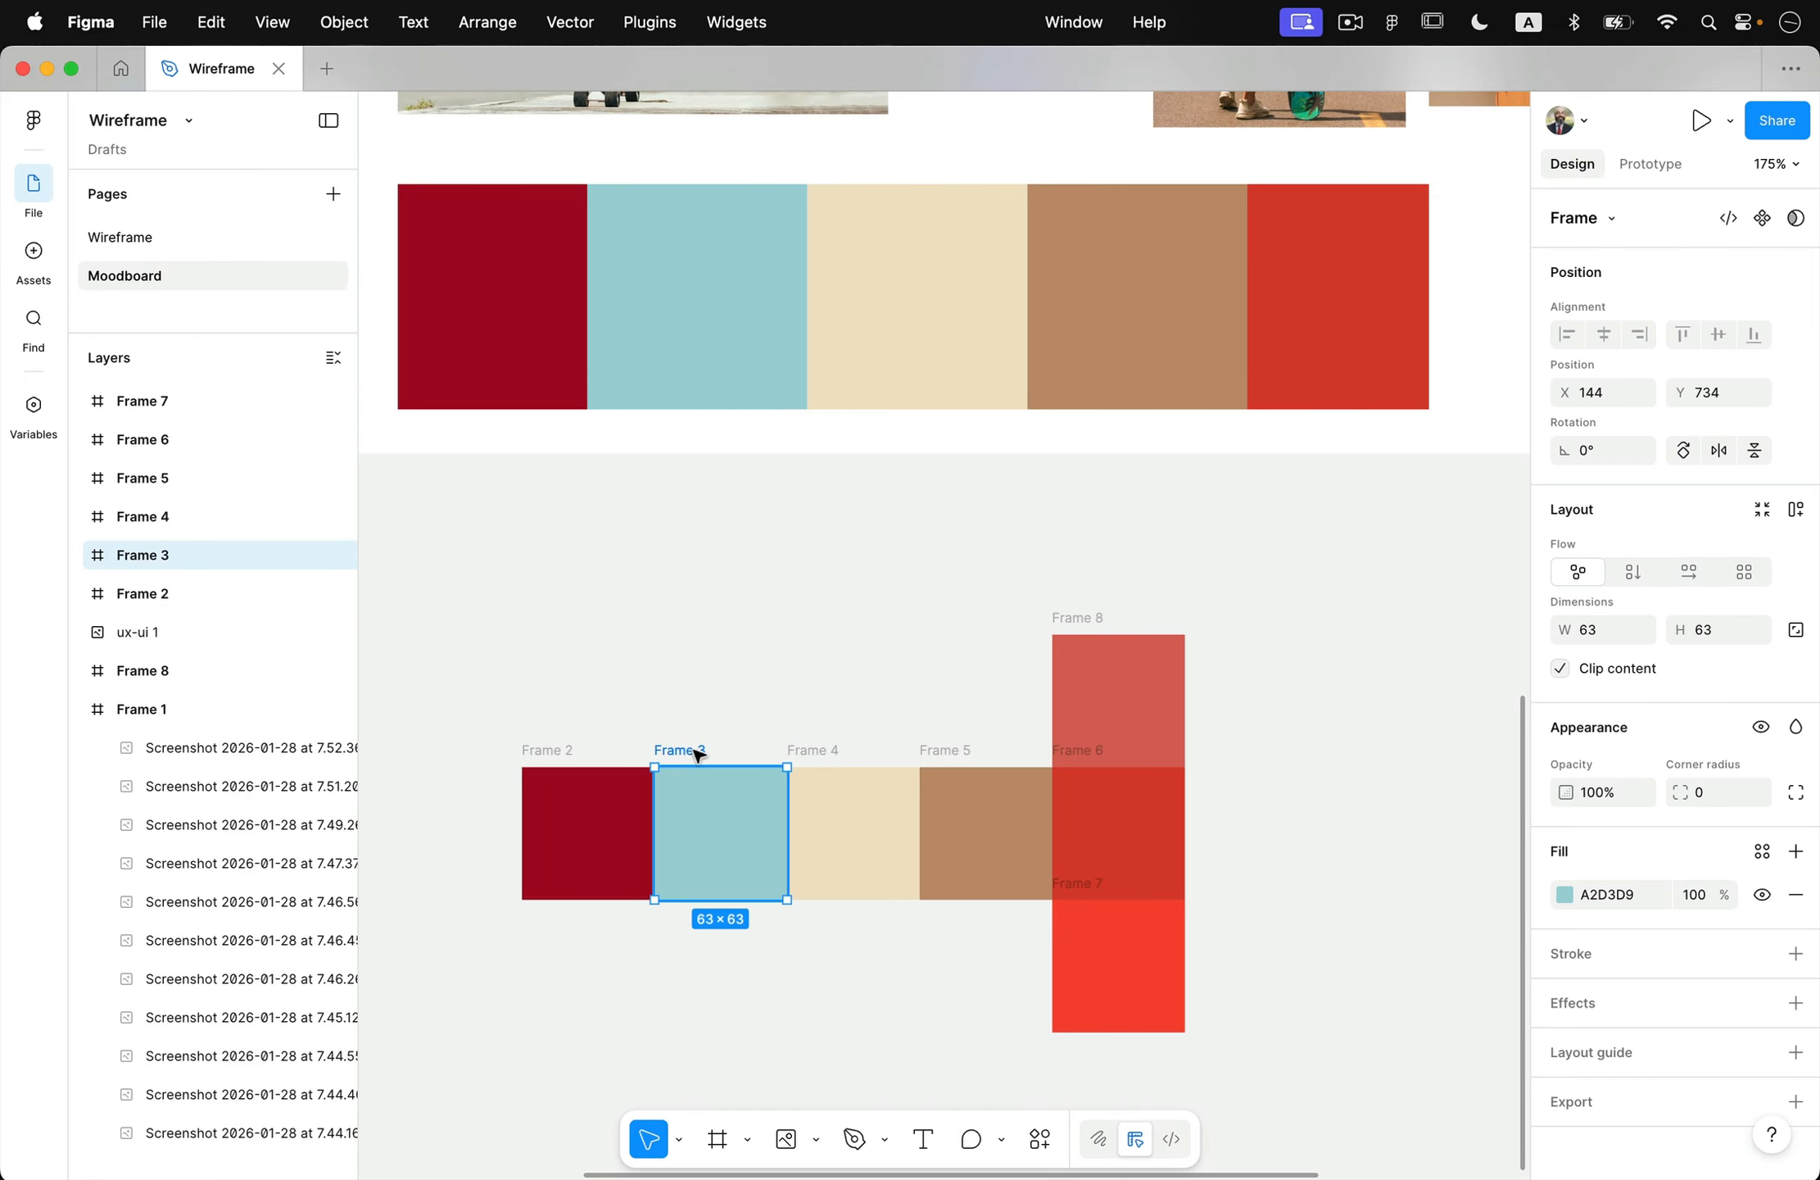
pyautogui.moveTo(695, 755); pyautogui.dragTo(687, 623)
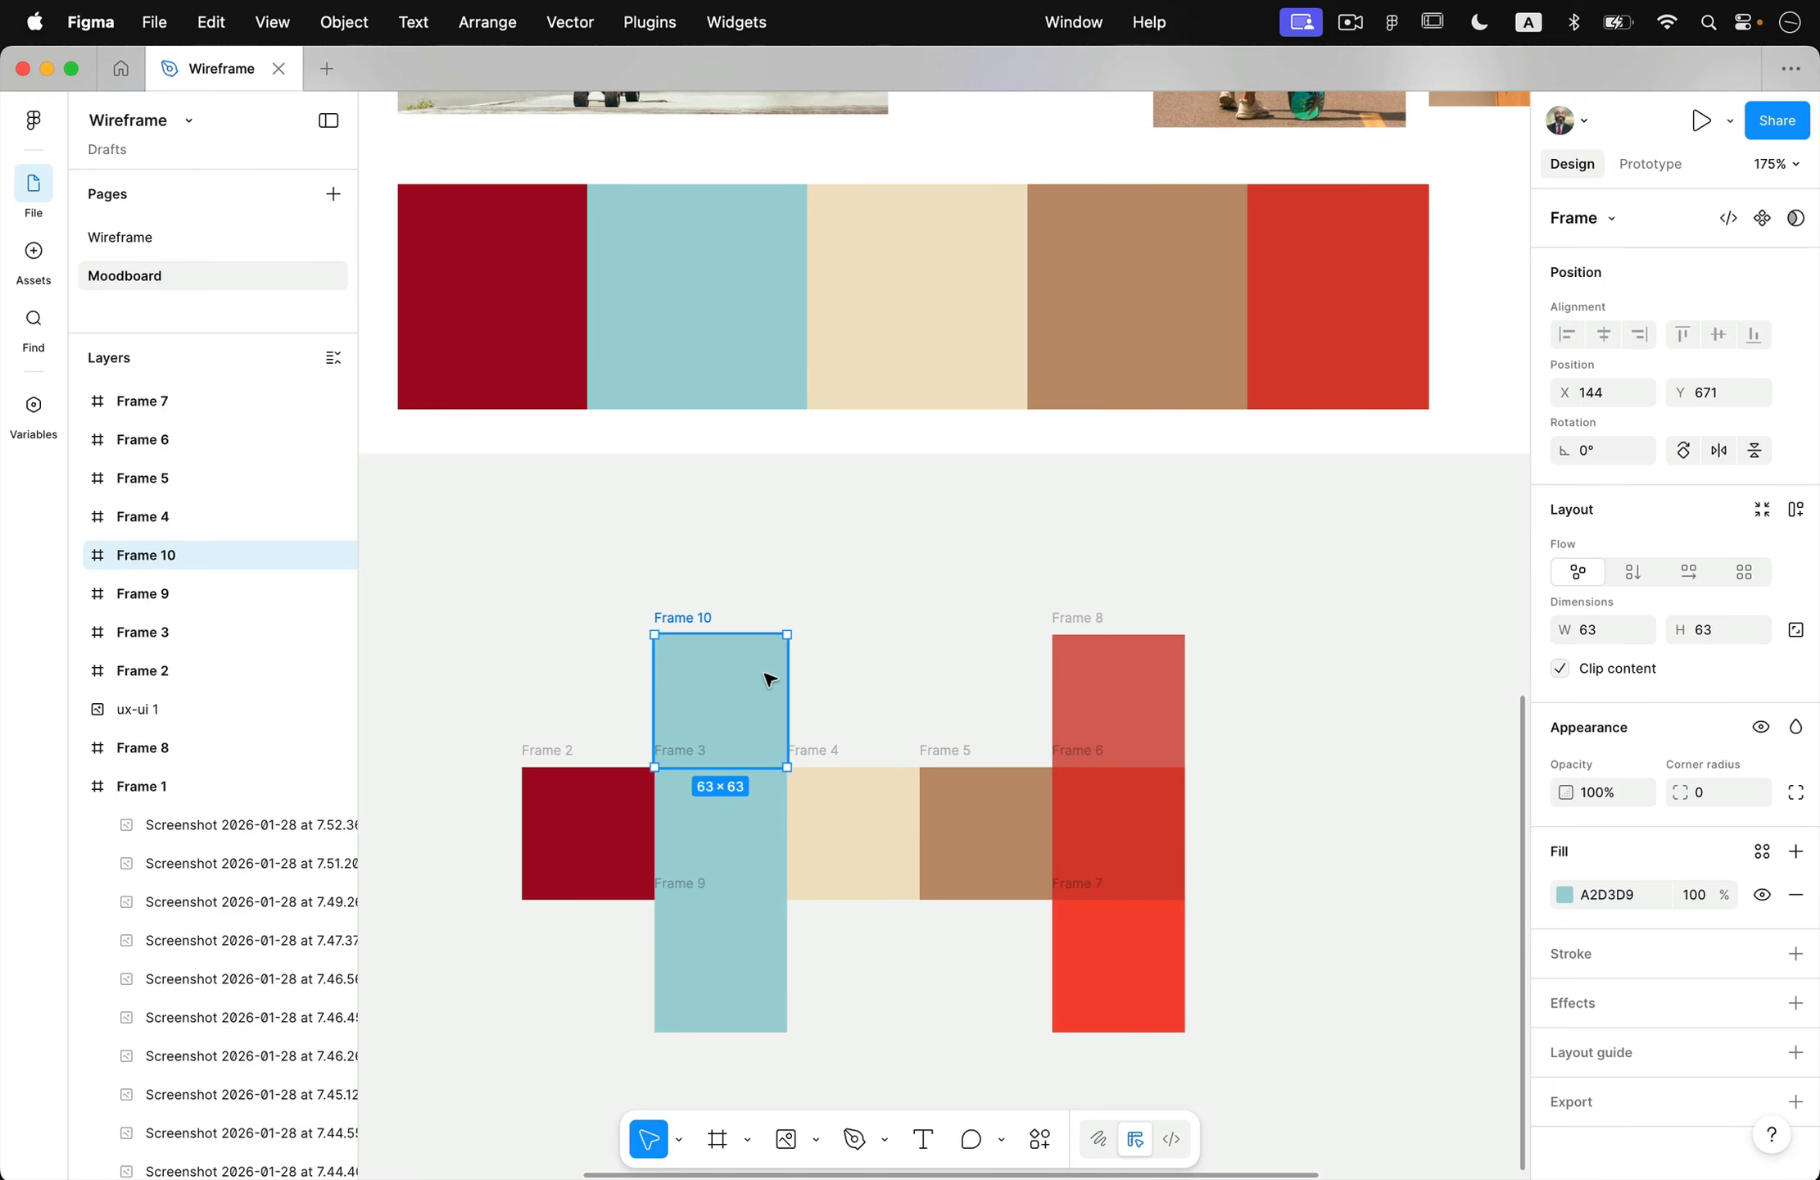
# - Set the HSB brightness of the light blue square above the row to 70 for a darker shade
pyautogui.click(1565, 895)
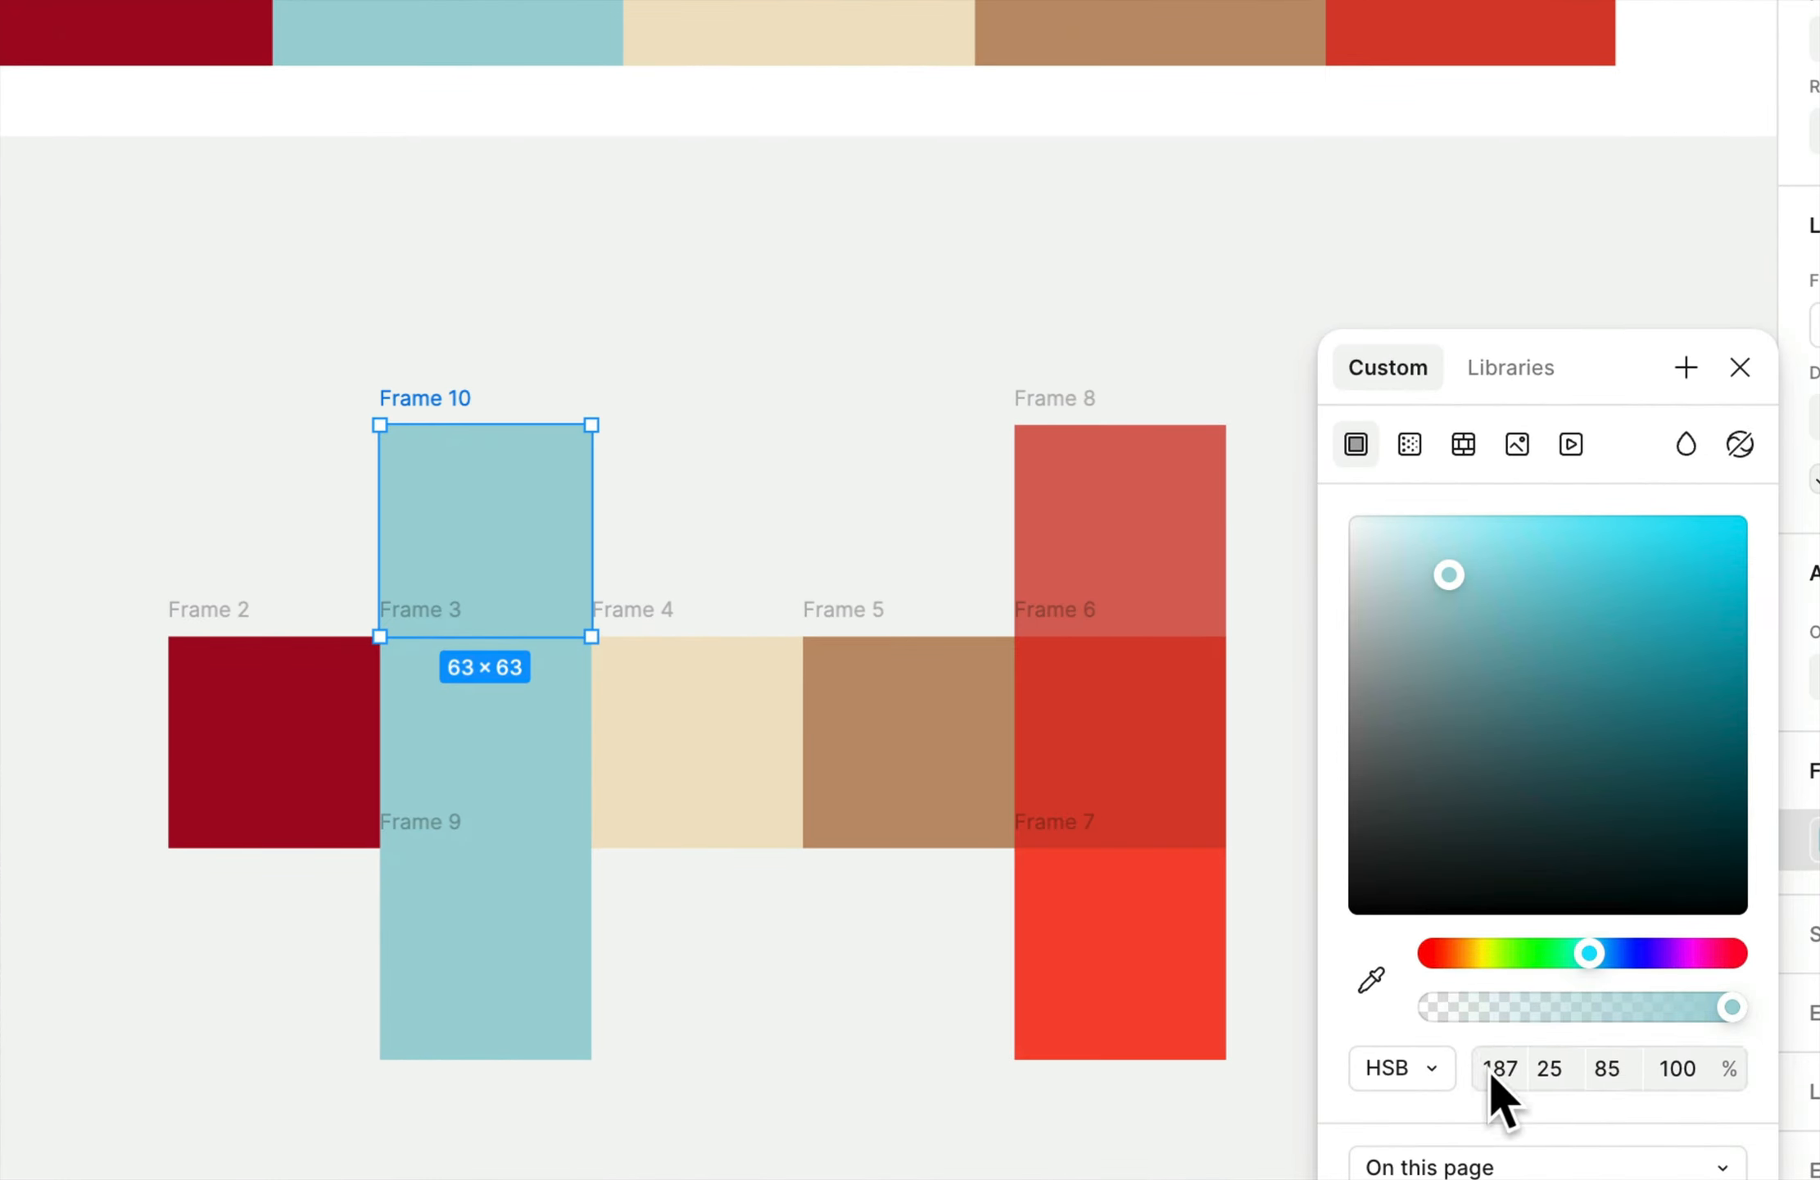
pyautogui.click(1495, 1069)
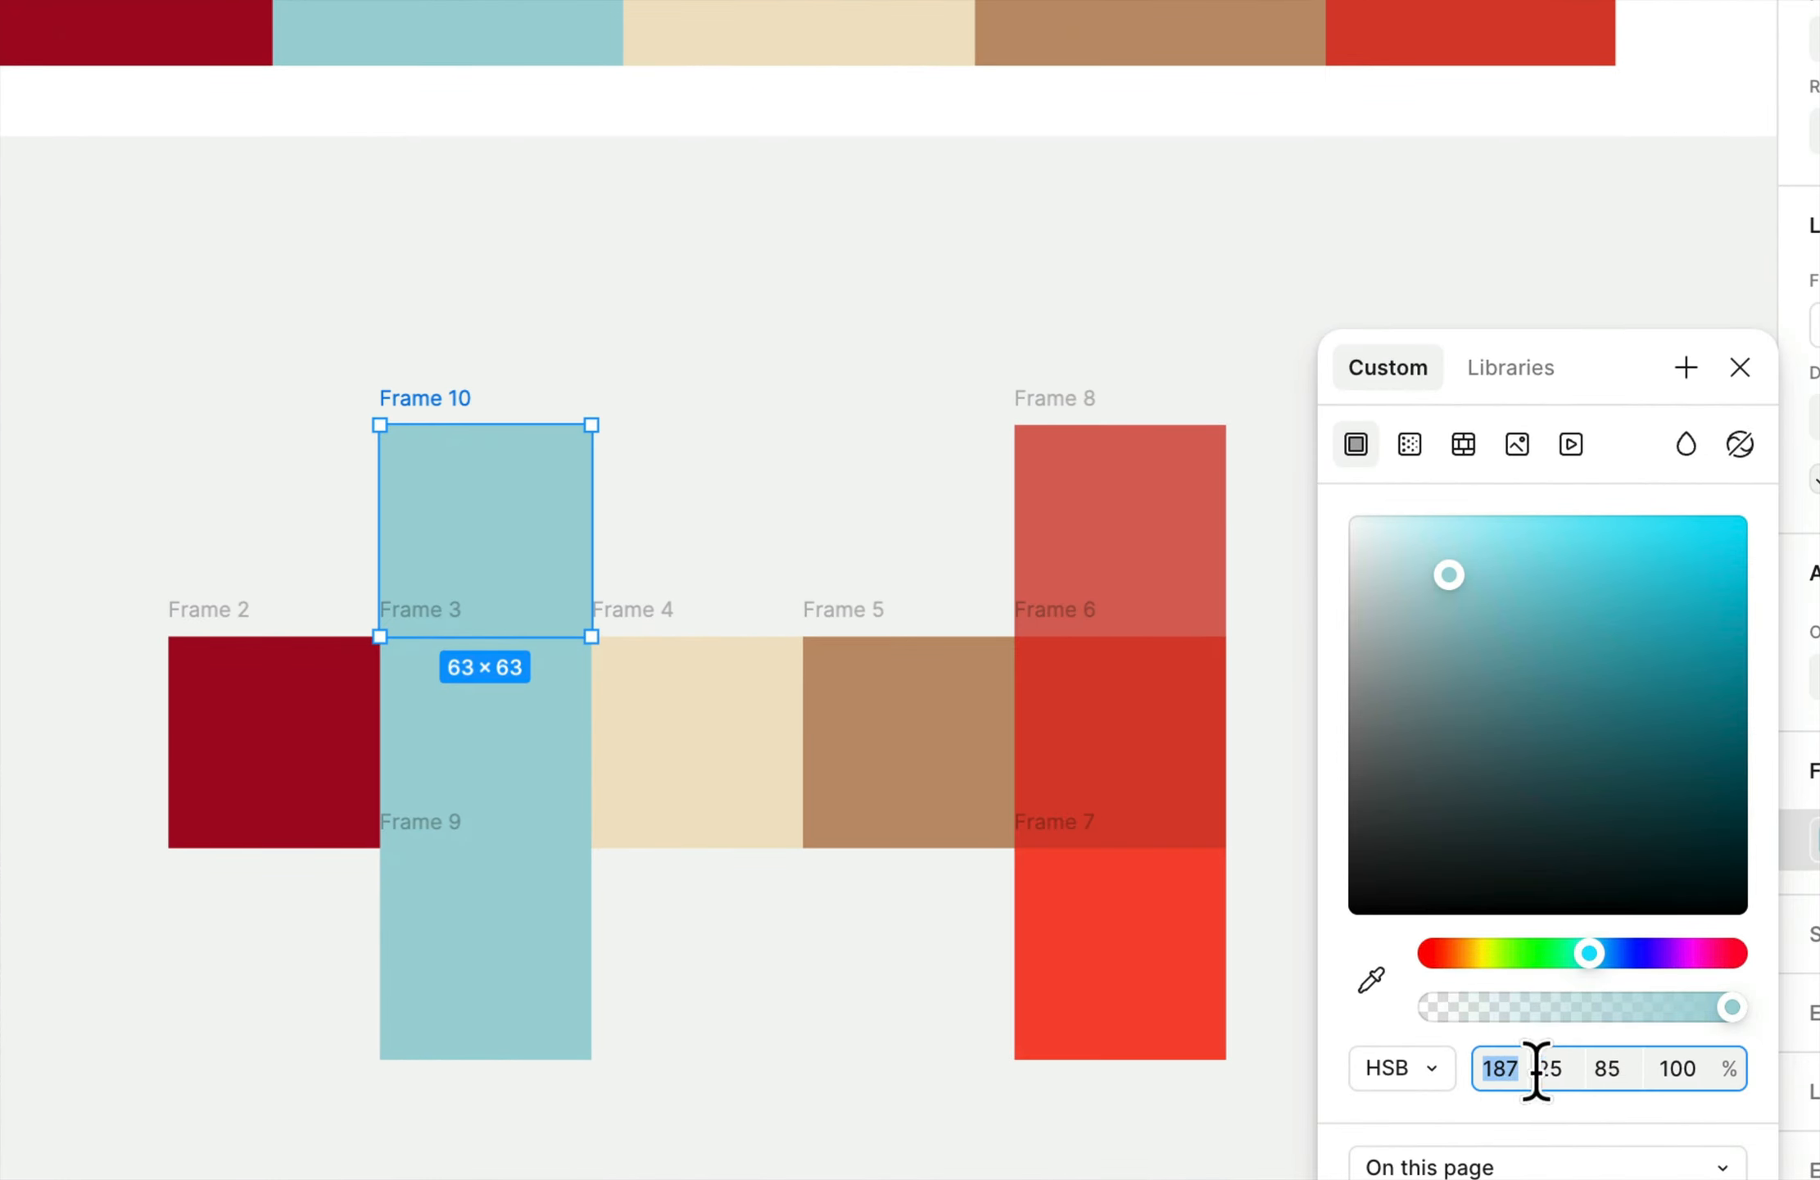
pyautogui.click(1607, 1067)
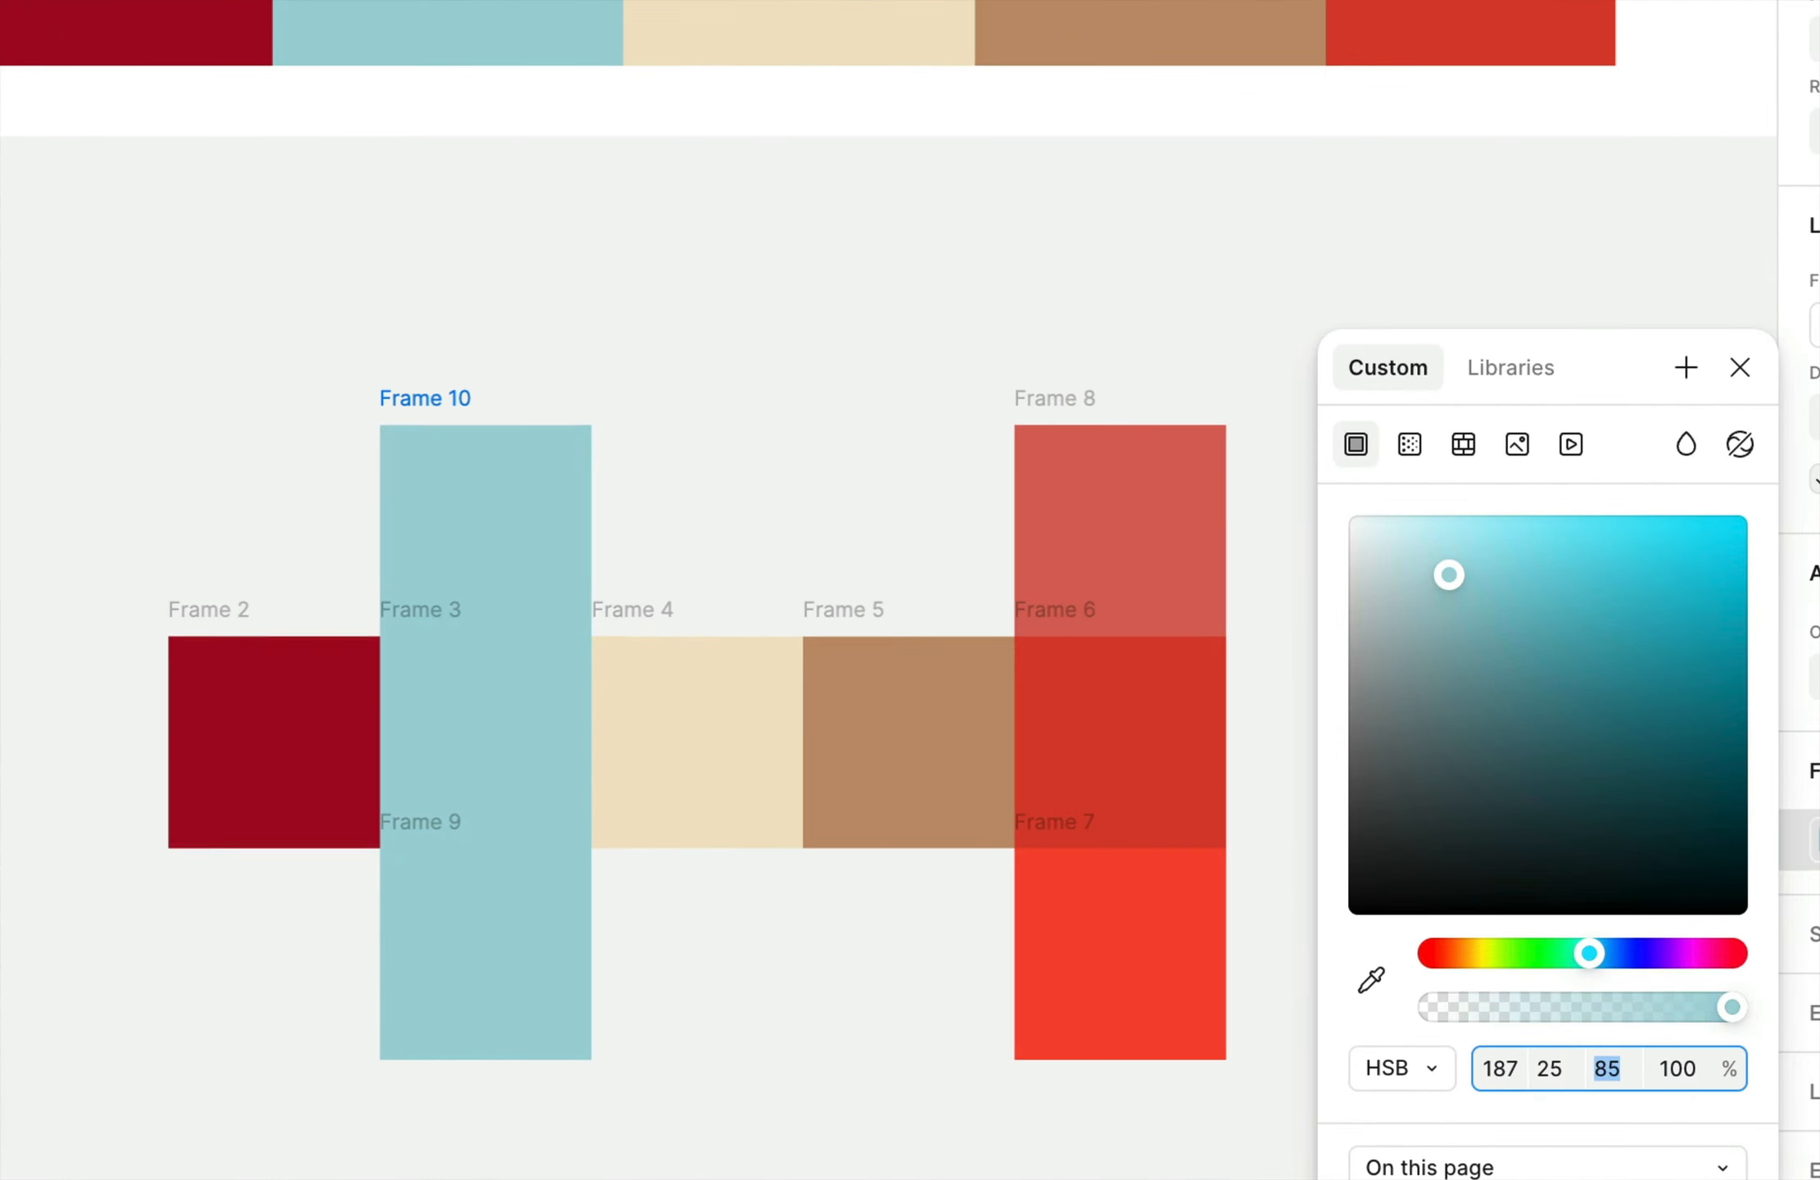
pyautogui.press('Down')
pyautogui.press('Down')
pyautogui.press('Down')
pyautogui.press('Down')
pyautogui.press('Down')
pyautogui.press('Down')
pyautogui.press('Down')
pyautogui.press('Down')
pyautogui.press('Down')
pyautogui.press('Down')
pyautogui.press('Down')
pyautogui.press('Down')
pyautogui.press('Down')
pyautogui.press('Down')
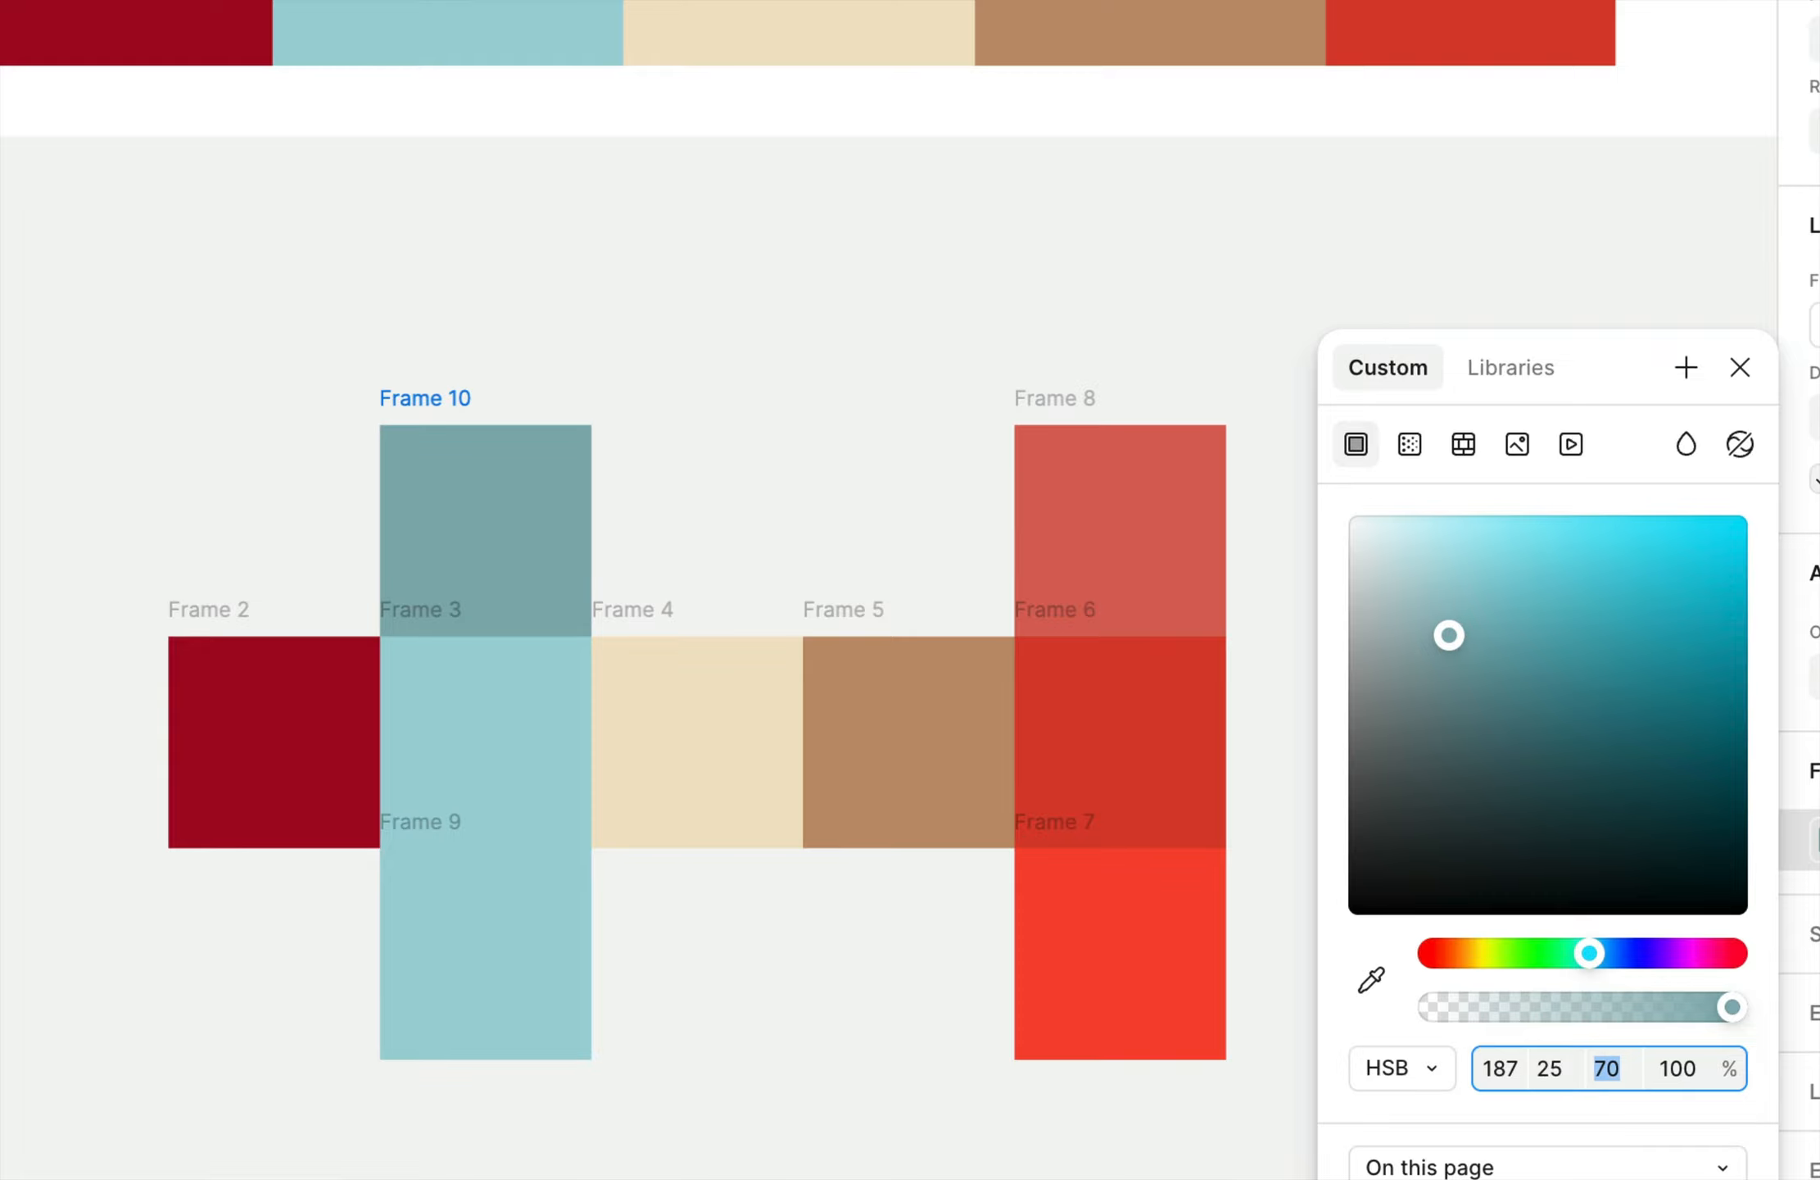
# - Raise the saturation of the light blue square below the row to about 44 for a stronger shade
pyautogui.click(430, 999)
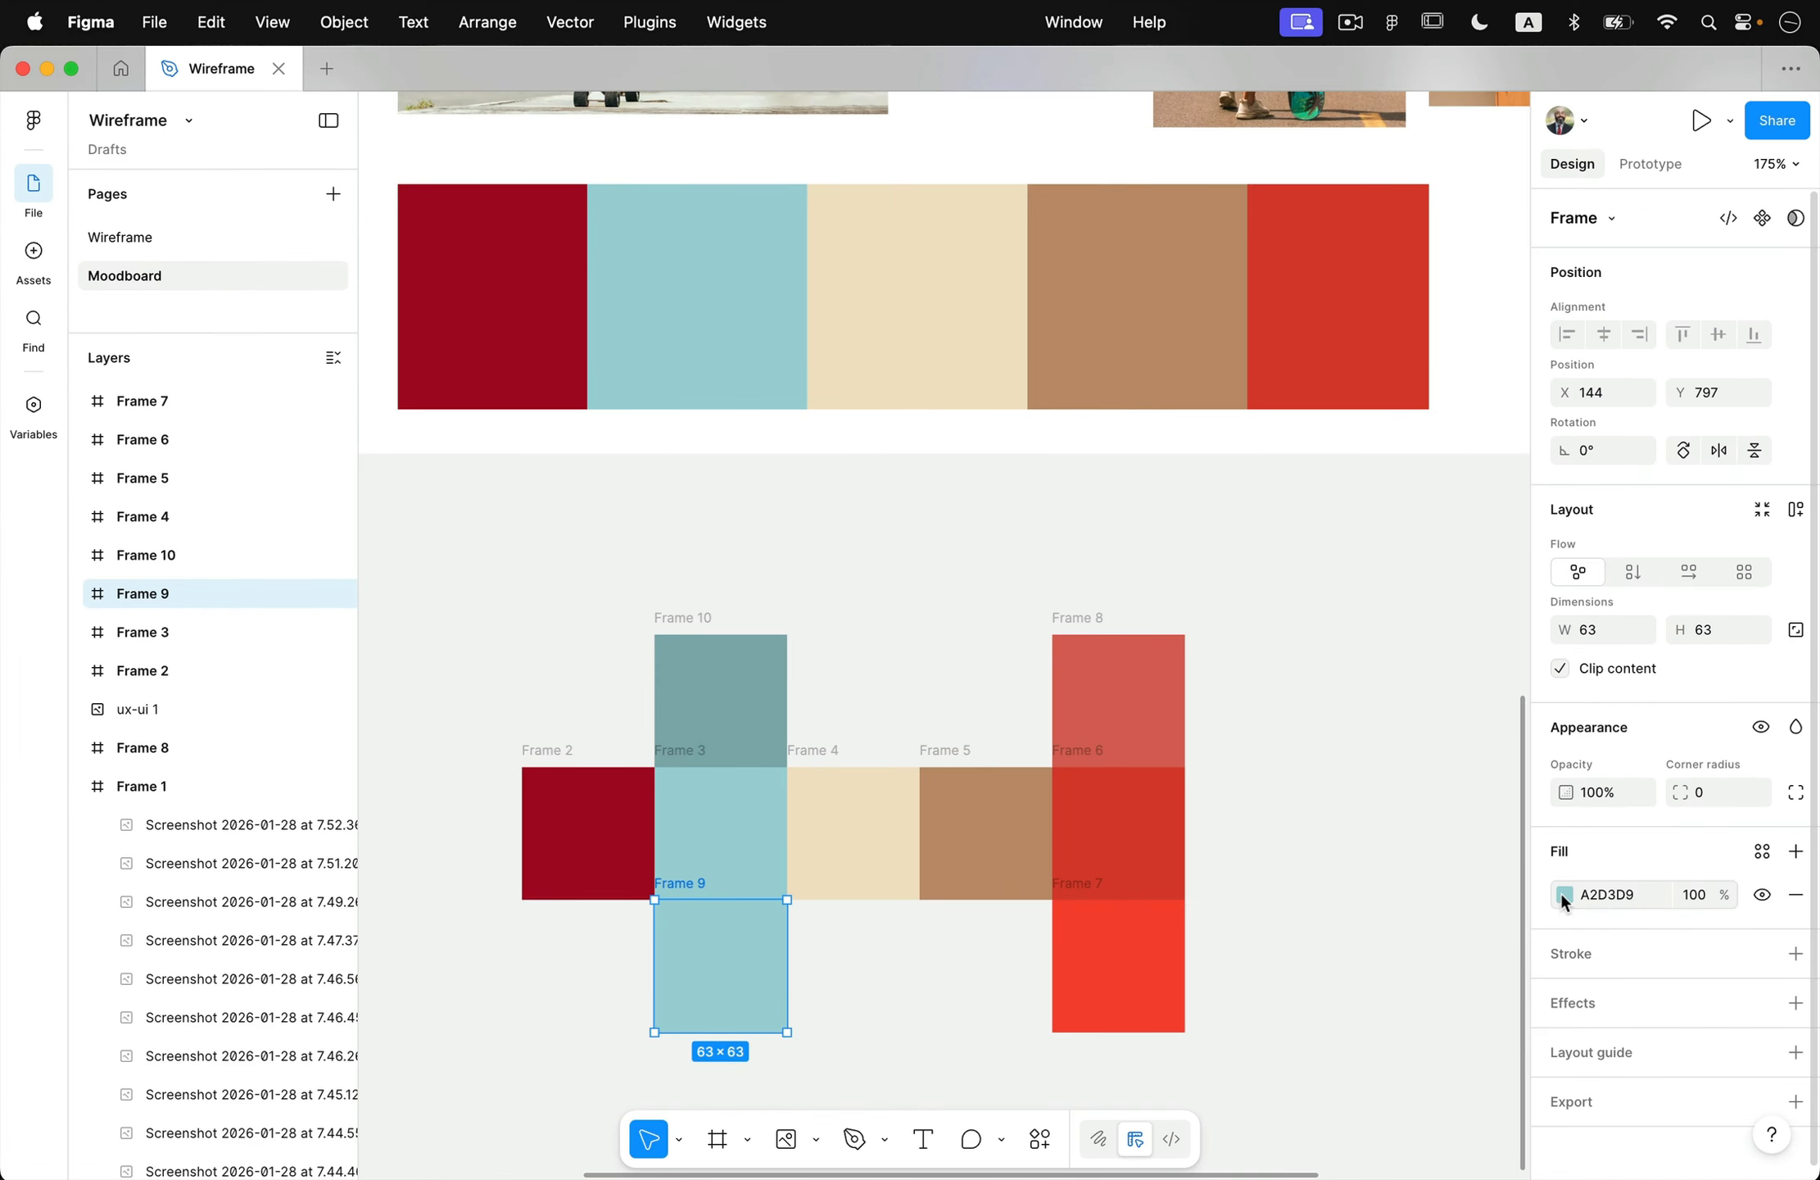
pyautogui.click(1817, 842)
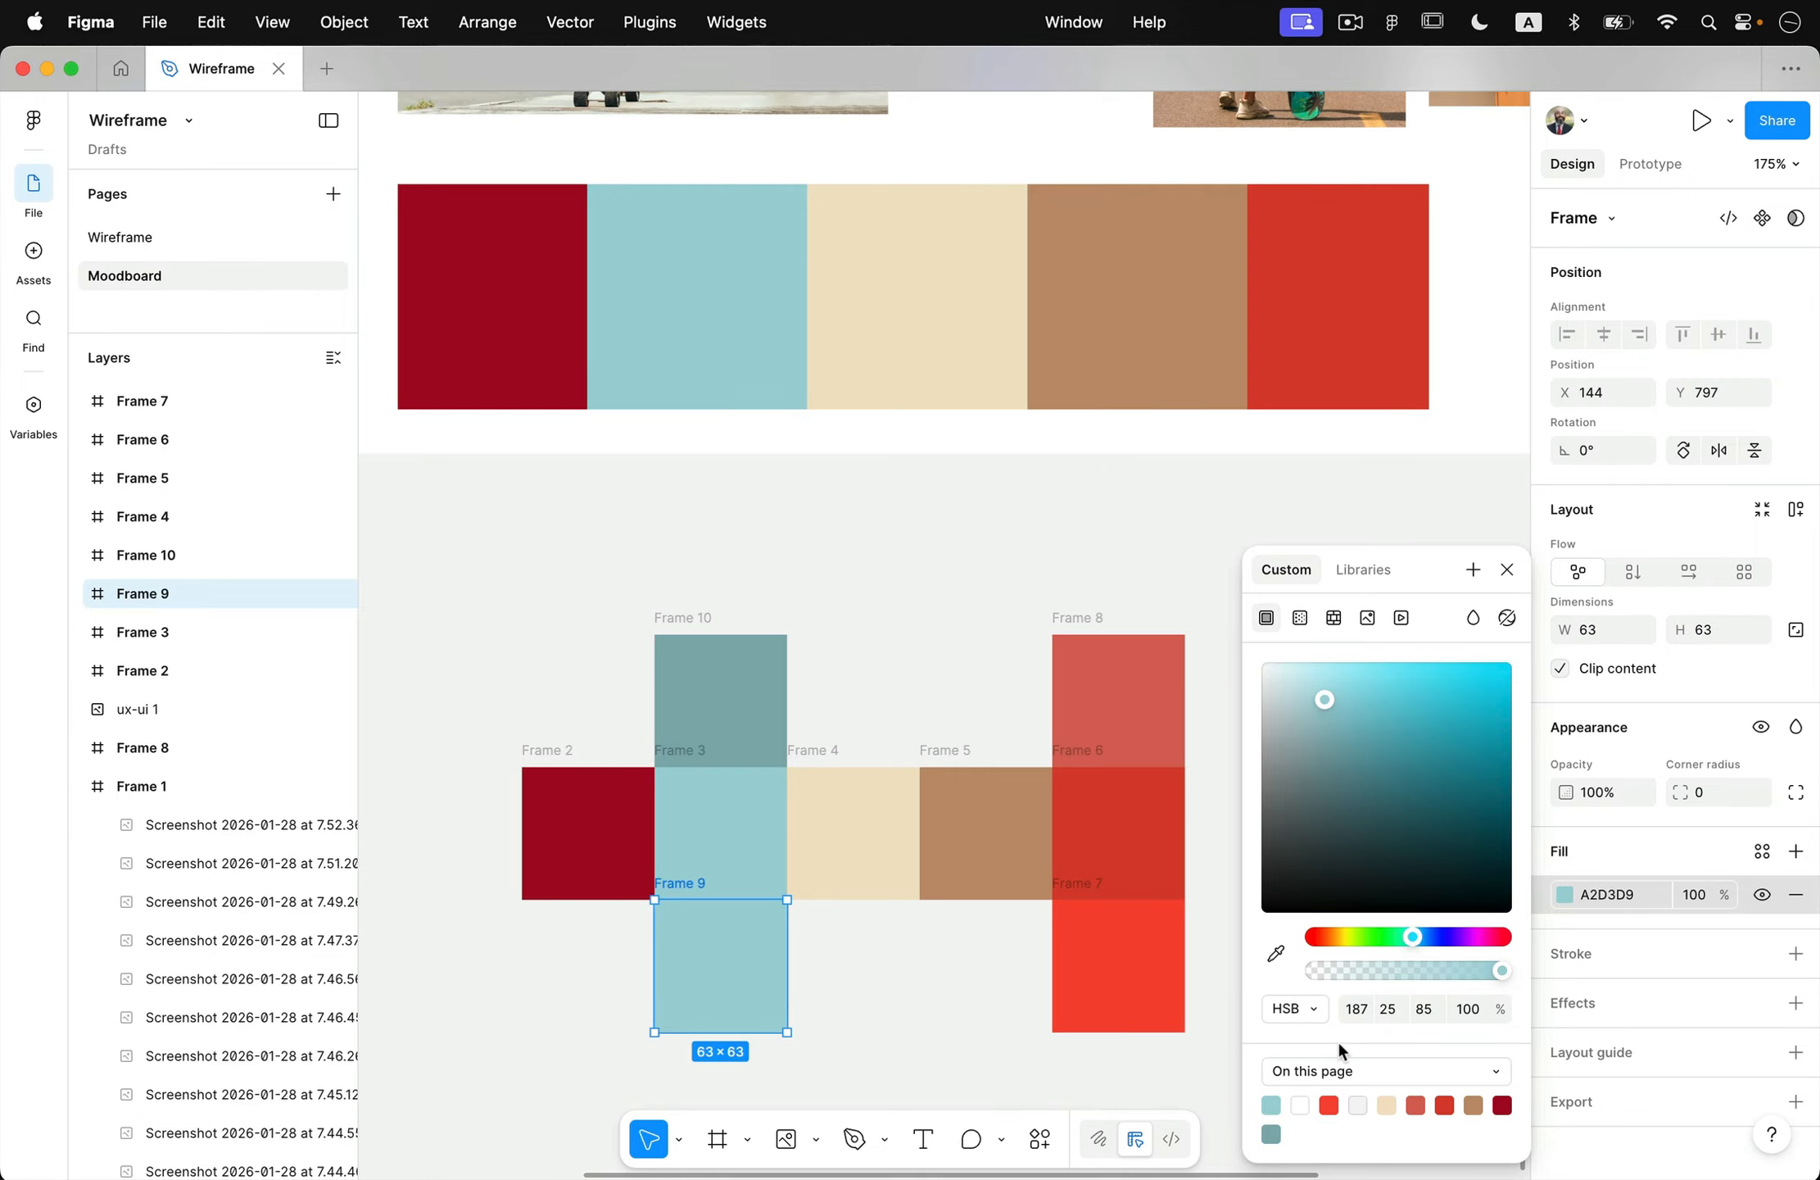
pyautogui.click(1388, 1010)
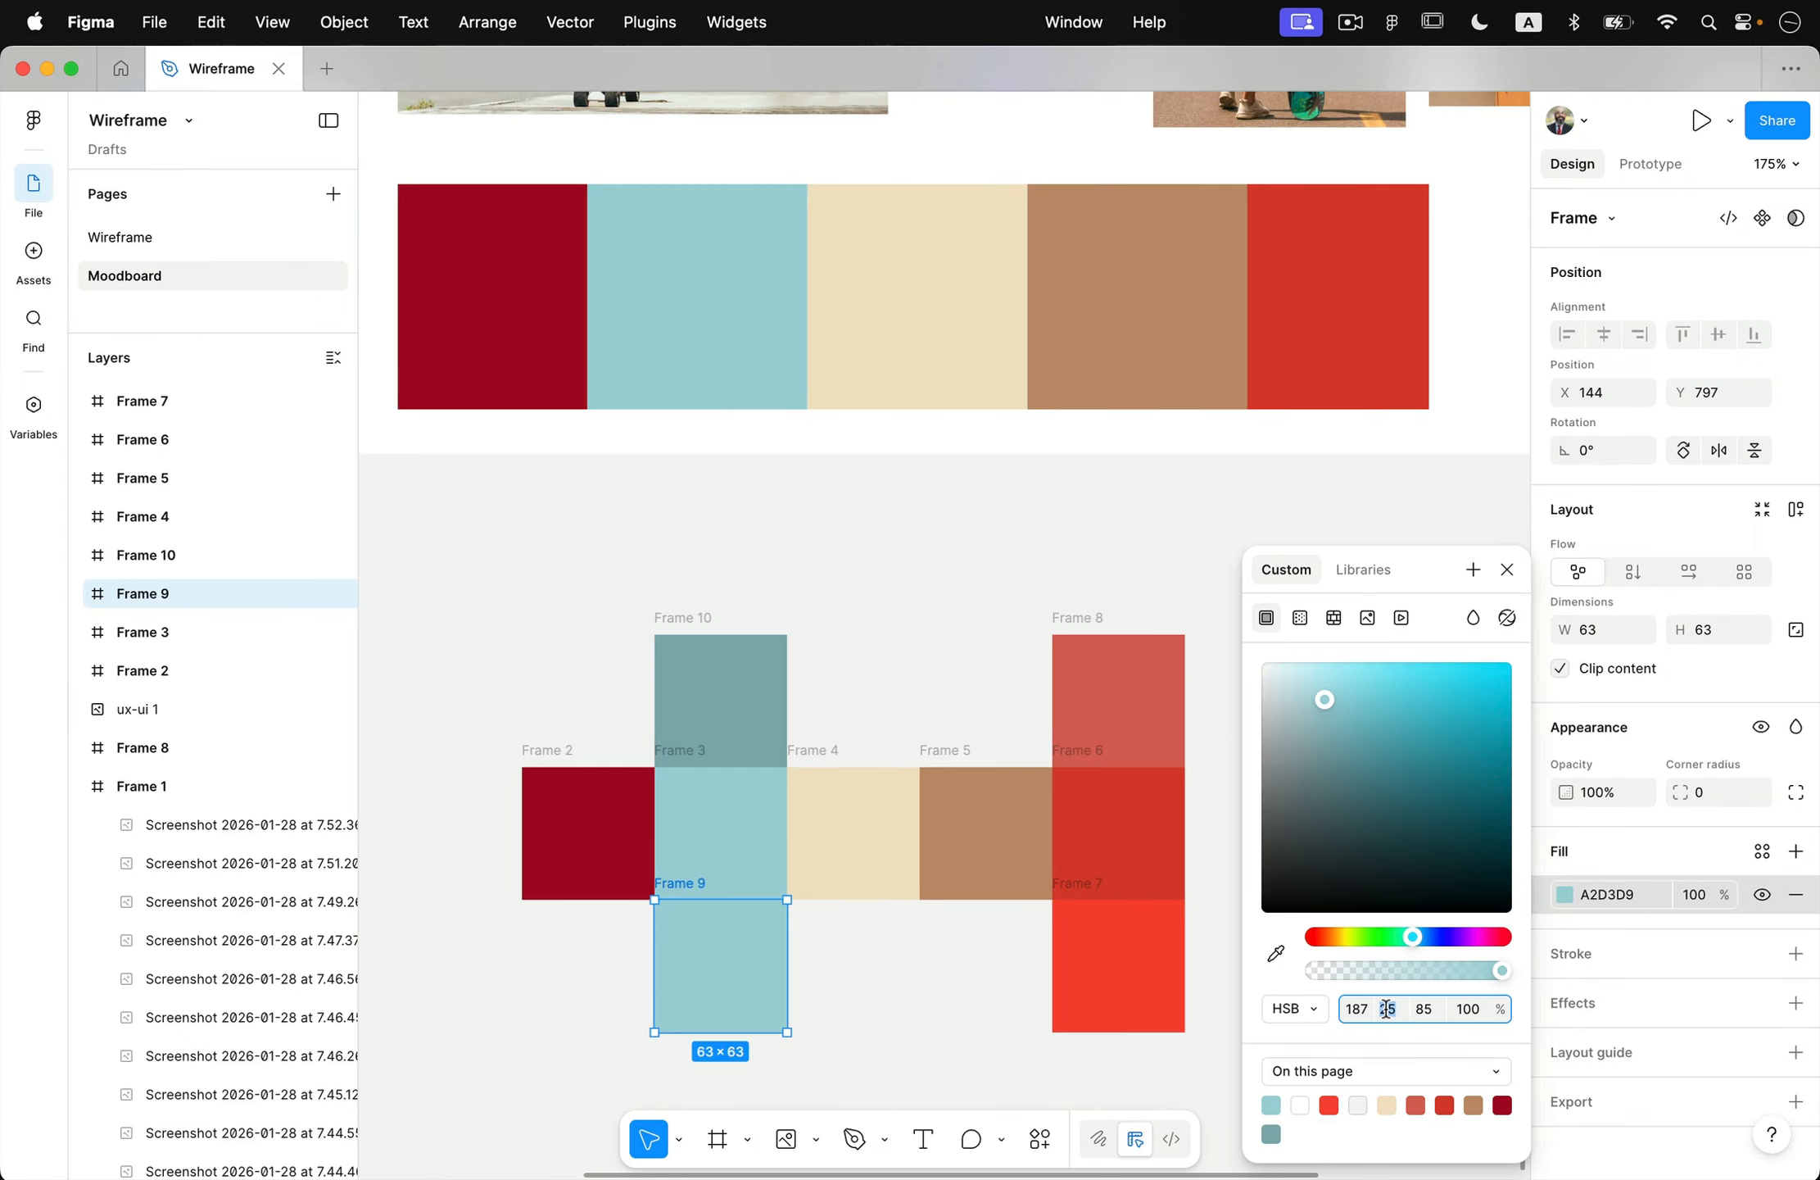
pyautogui.press('Up')
pyautogui.press('Up')
pyautogui.press('Up')
pyautogui.press('Up')
pyautogui.press('Up')
pyautogui.press('Up')
pyautogui.press('Up')
pyautogui.press('Up')
pyautogui.press('Up')
pyautogui.press('Up')
pyautogui.press('Up')
pyautogui.press('Up')
pyautogui.press('Up')
pyautogui.press('Up')
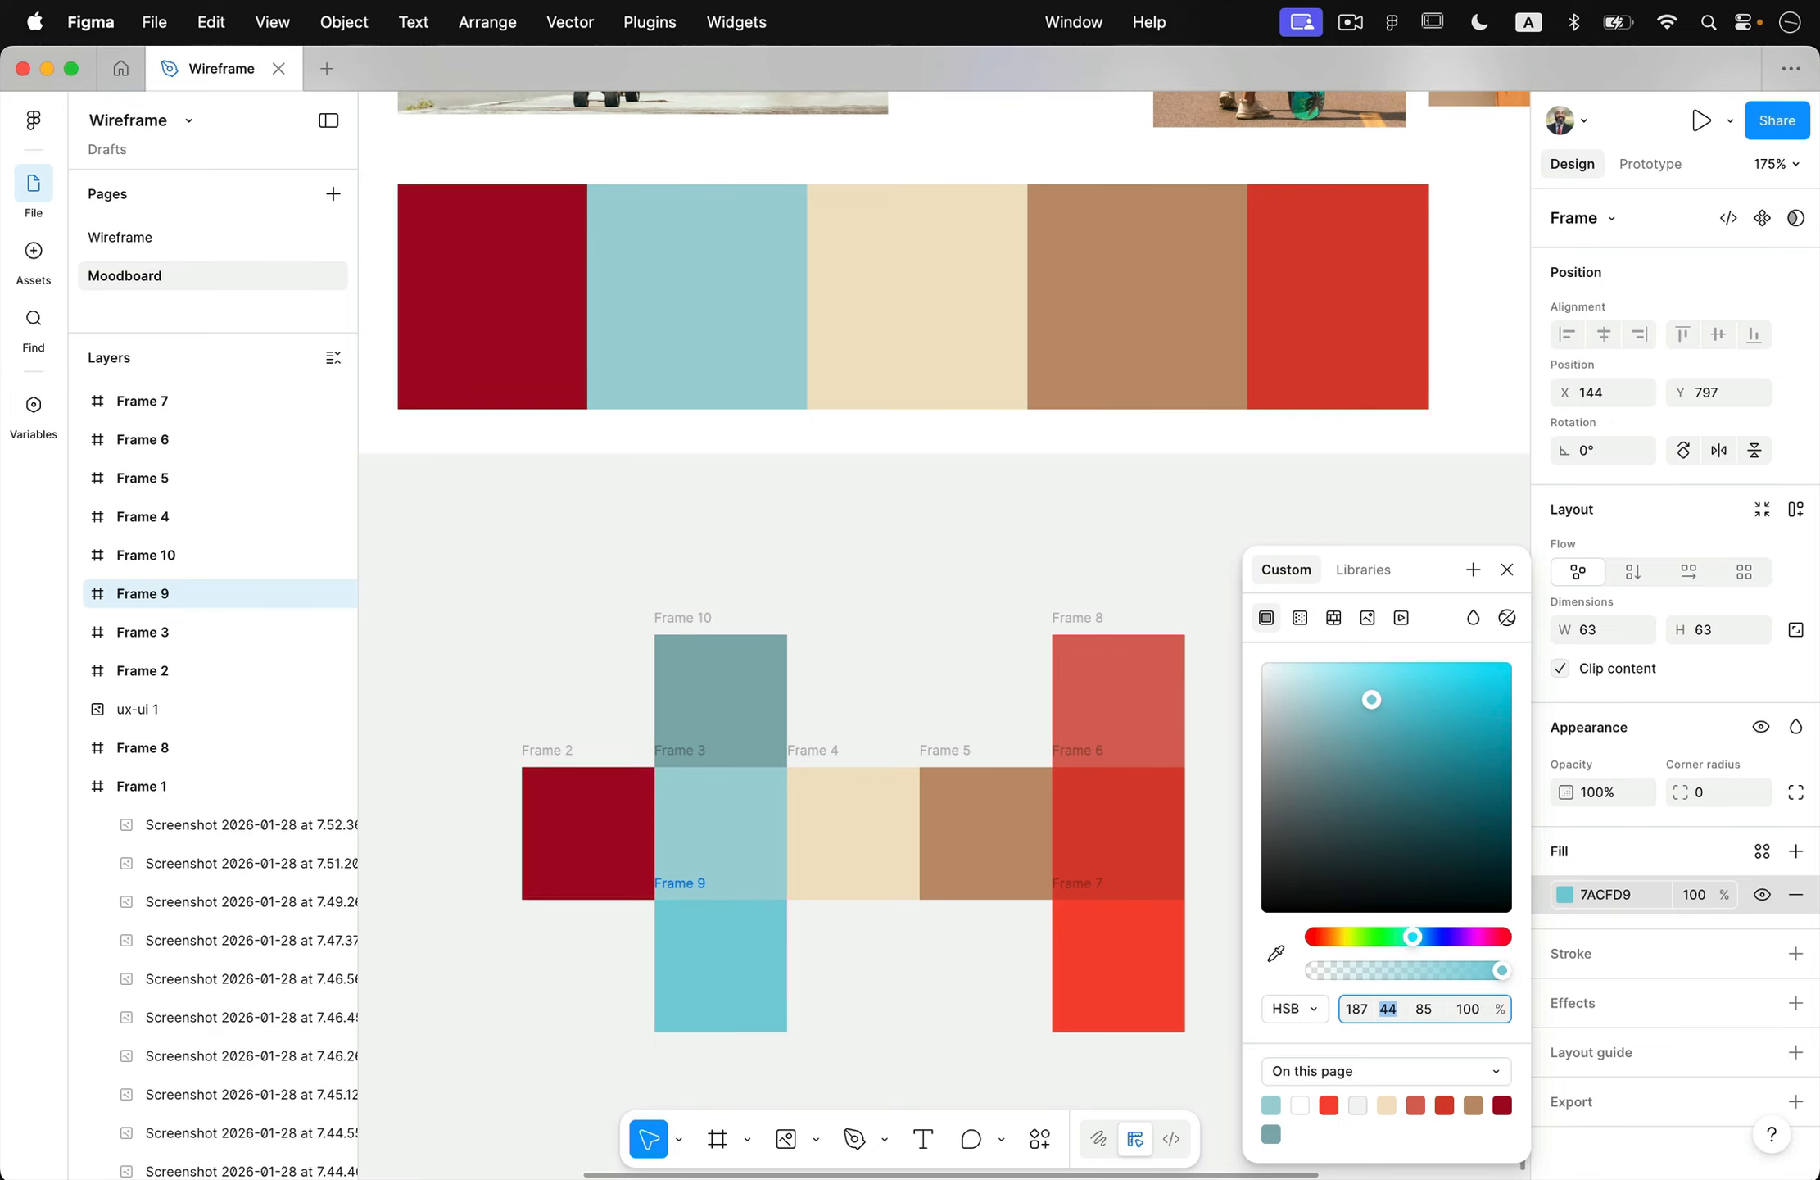
pyautogui.click(1405, 1152)
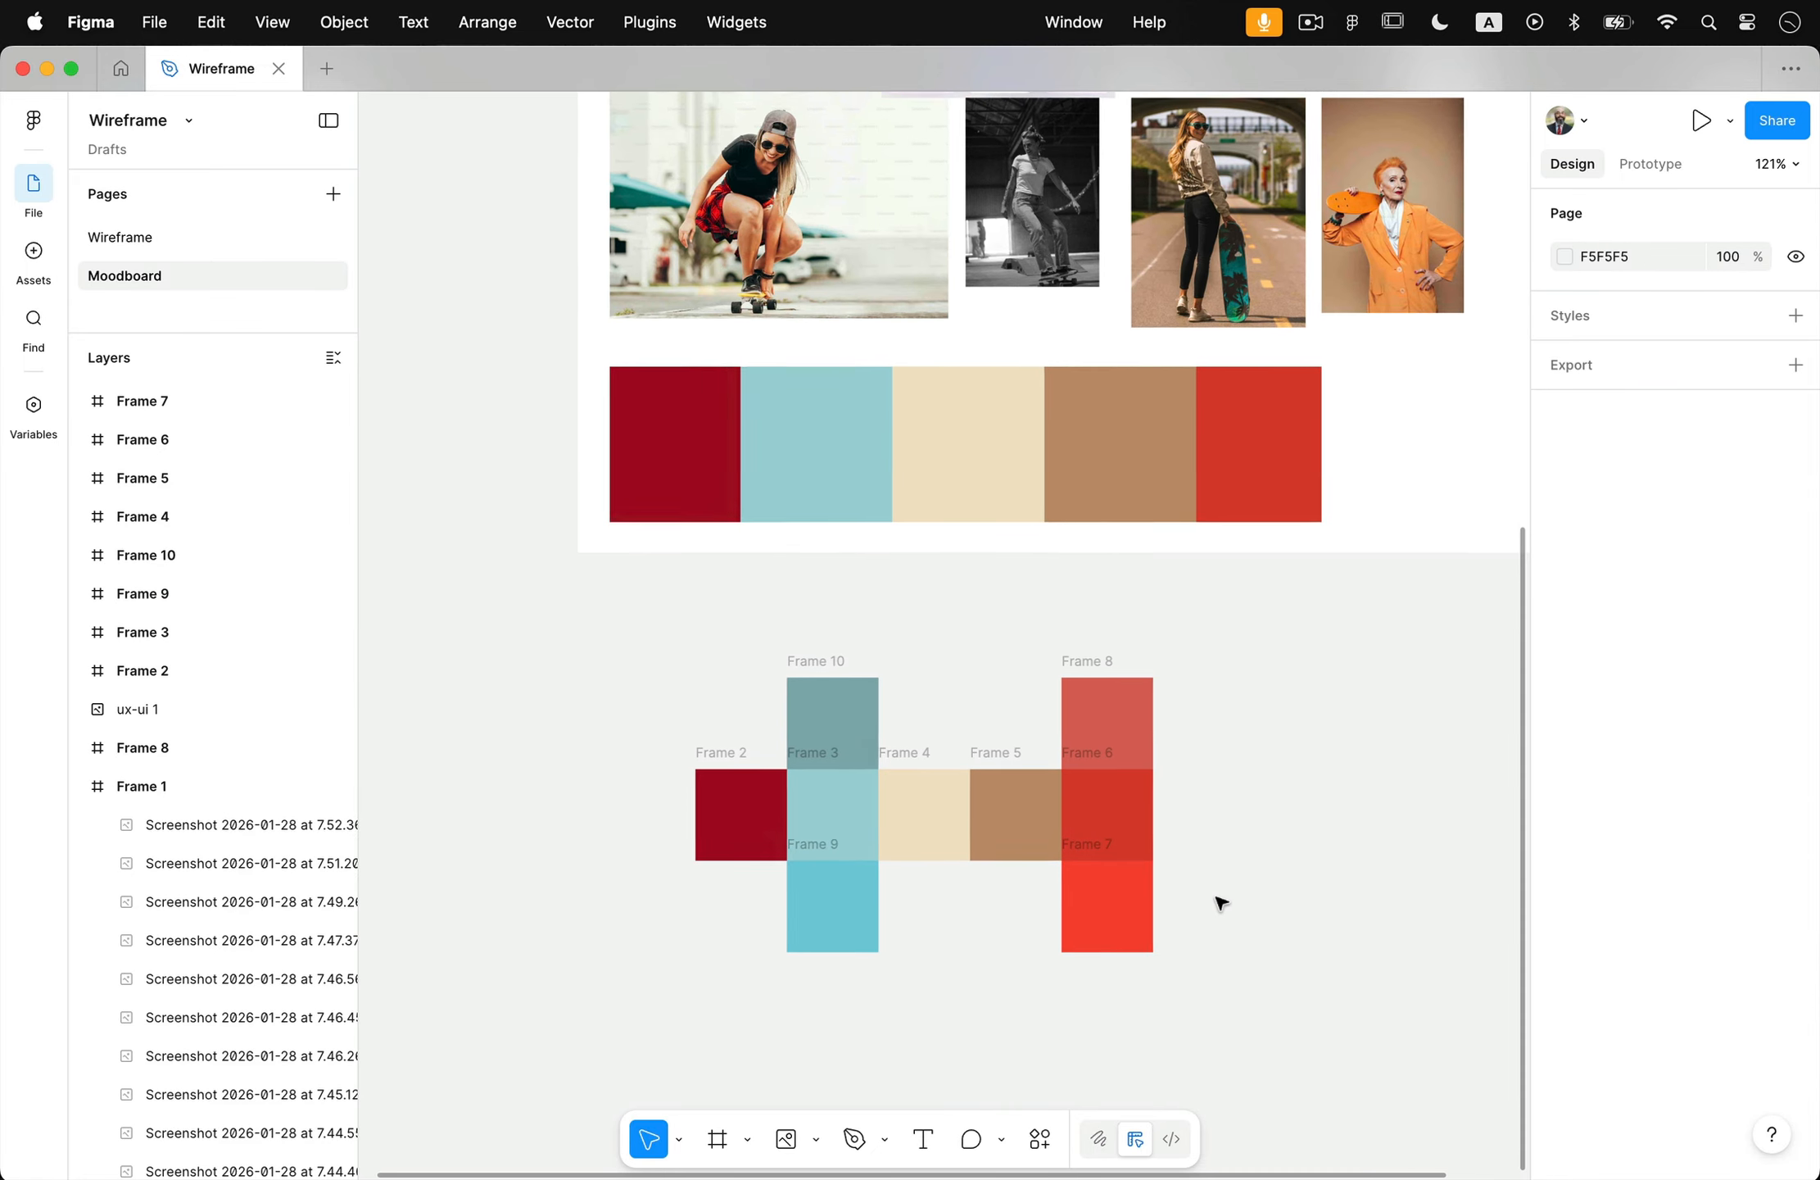
# - Examine how colours are used in the moodboard's interface screenshots and photos above the swatches
pyautogui.hscroll(-1, 1222, 903)
pyautogui.scroll(-1, 1221, 903)
pyautogui.hscroll(2, 1222, 903)
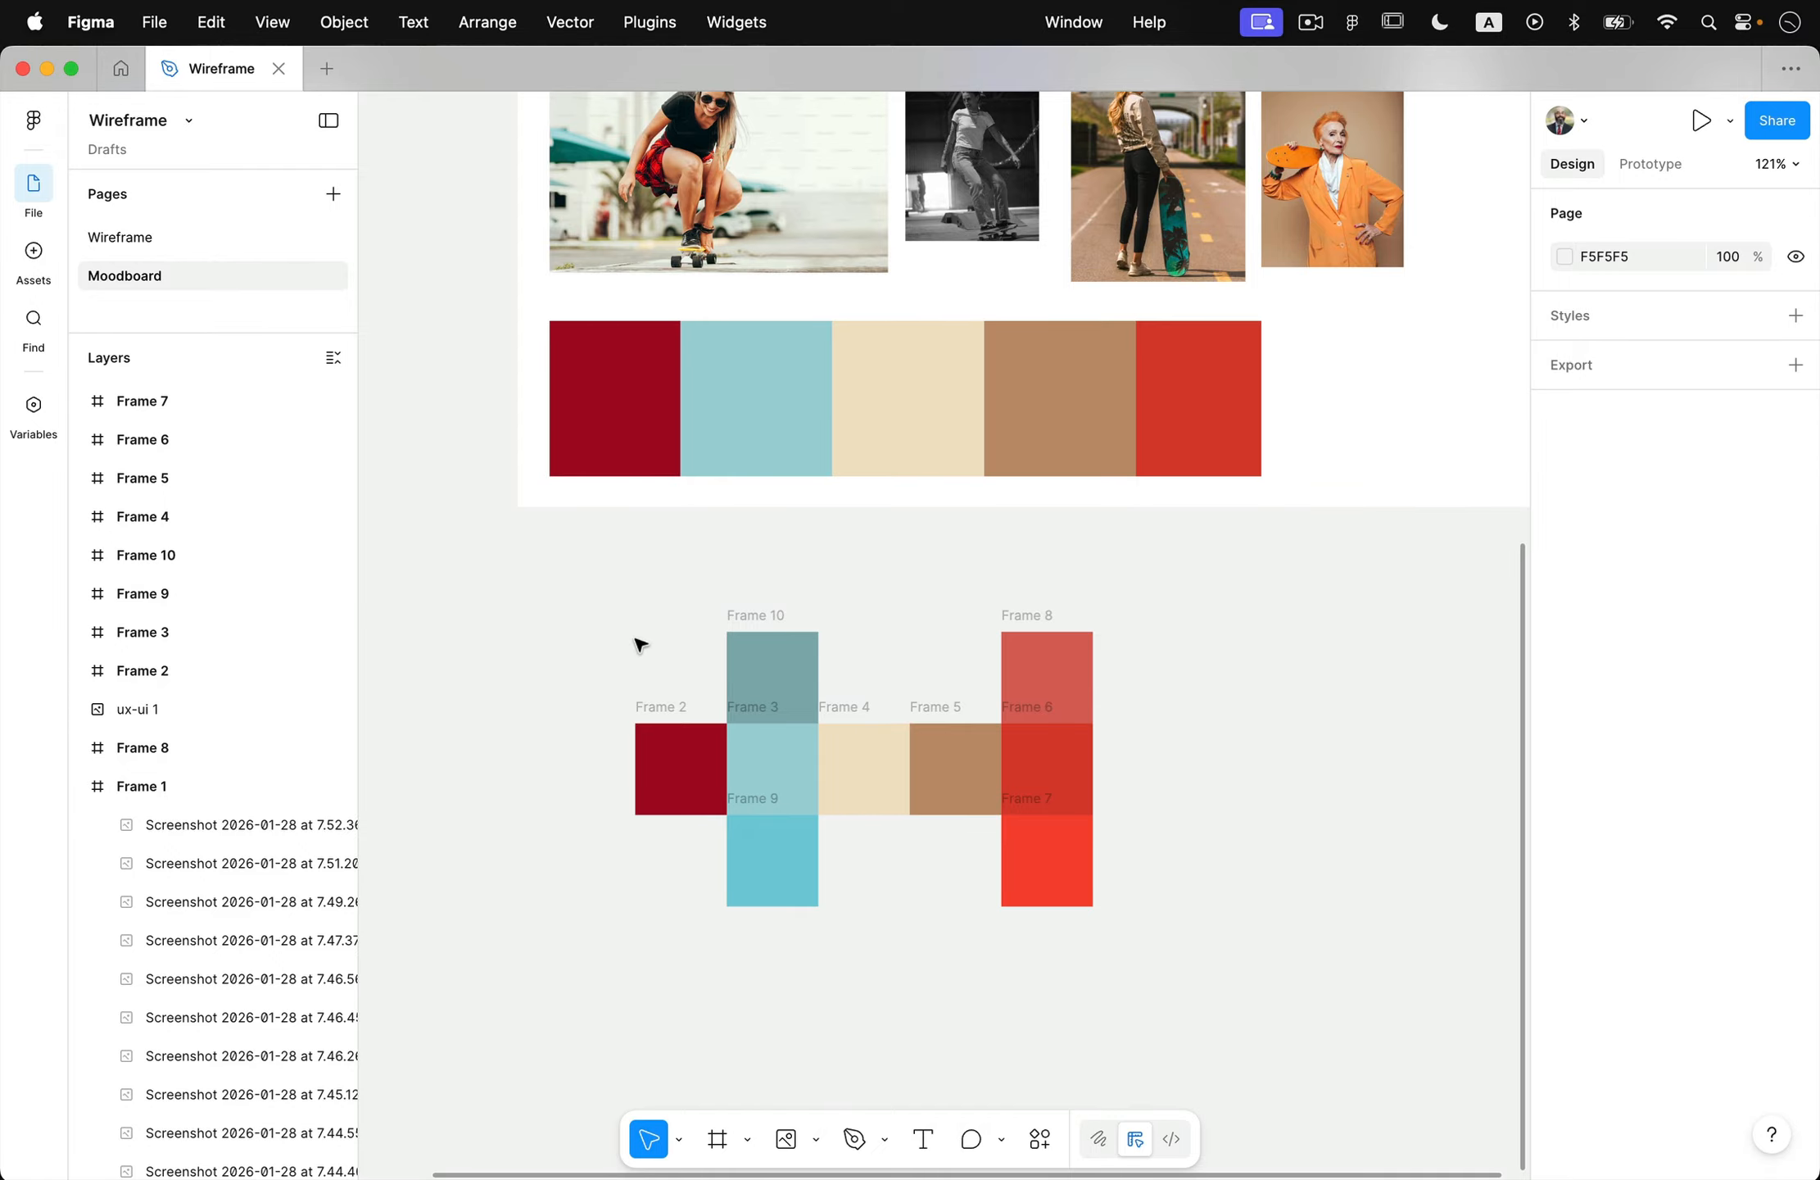
pyautogui.click(1080, 772)
pyautogui.scroll(10, 1192, 760)
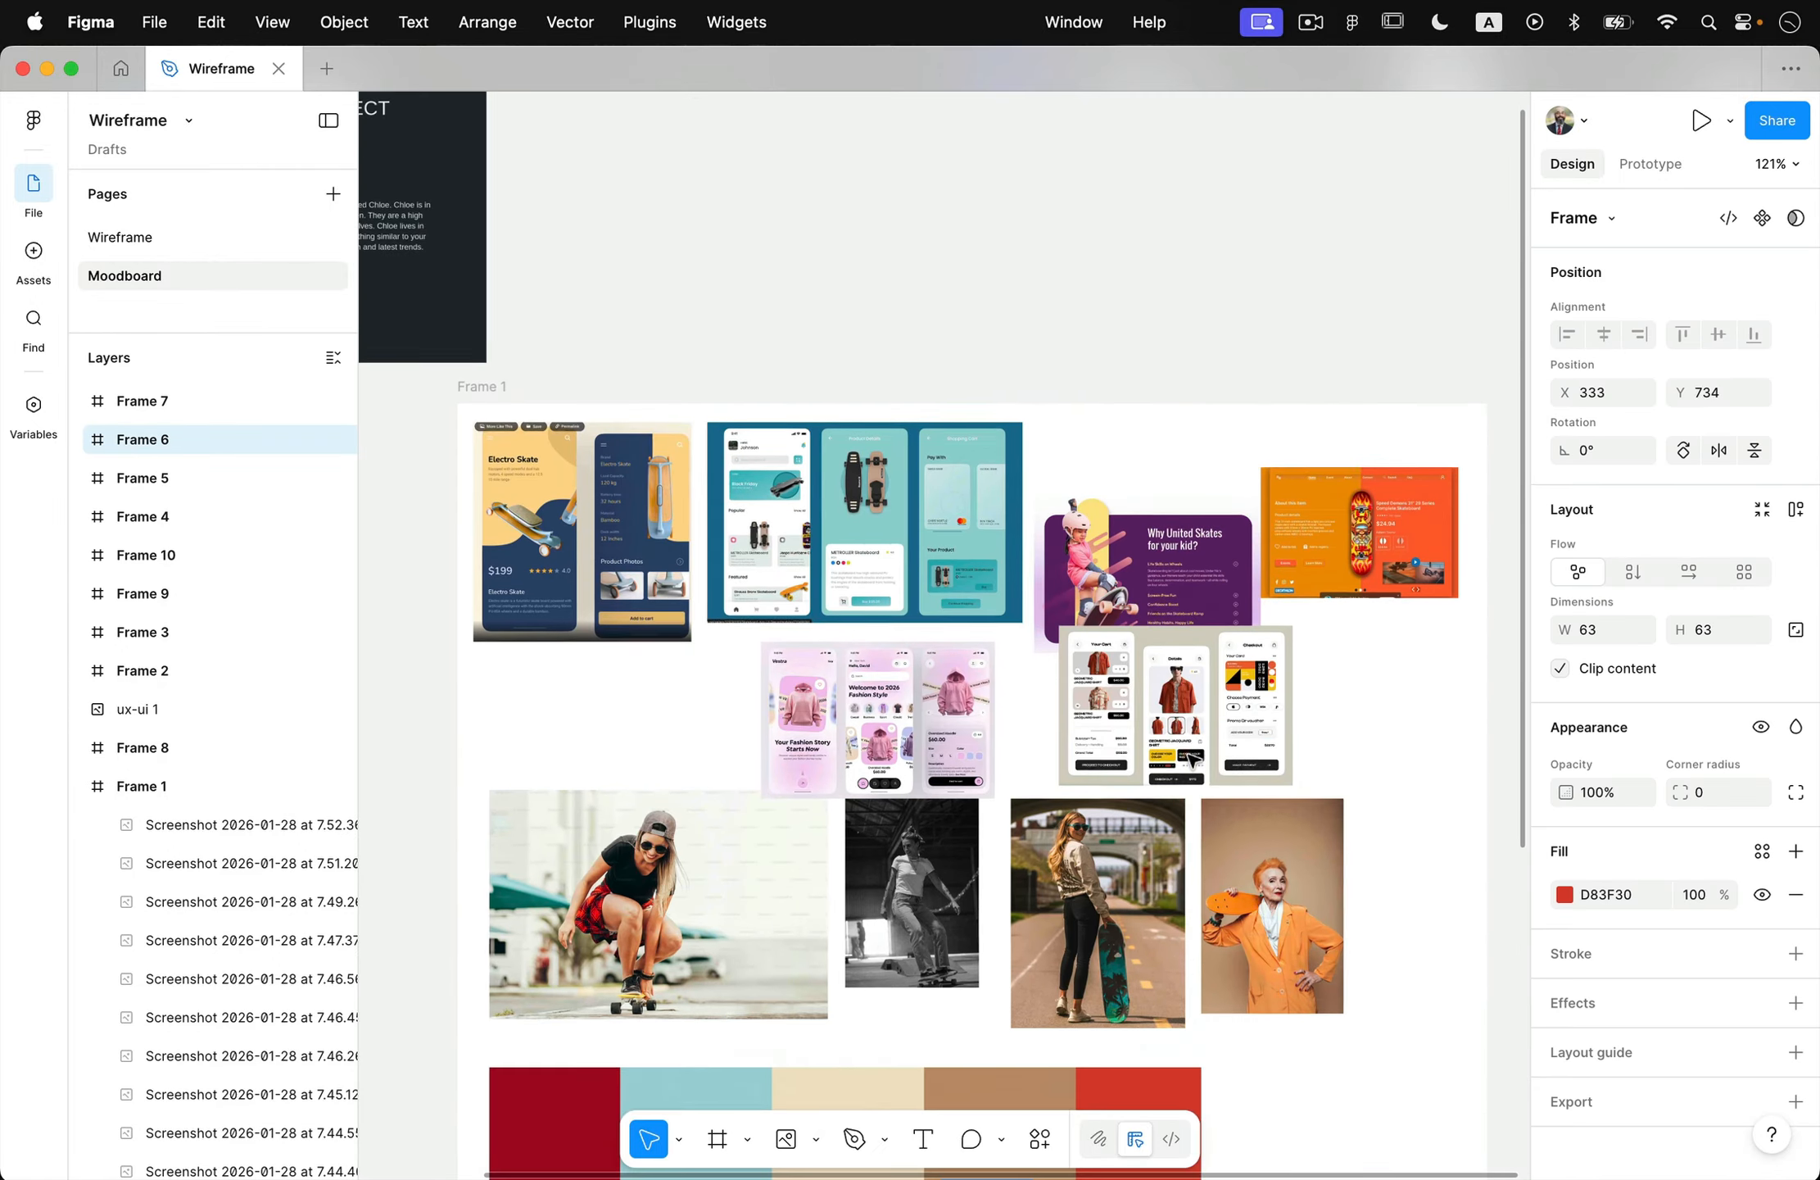
pyautogui.scroll(3, 1061, 729)
pyautogui.scroll(3, 1053, 713)
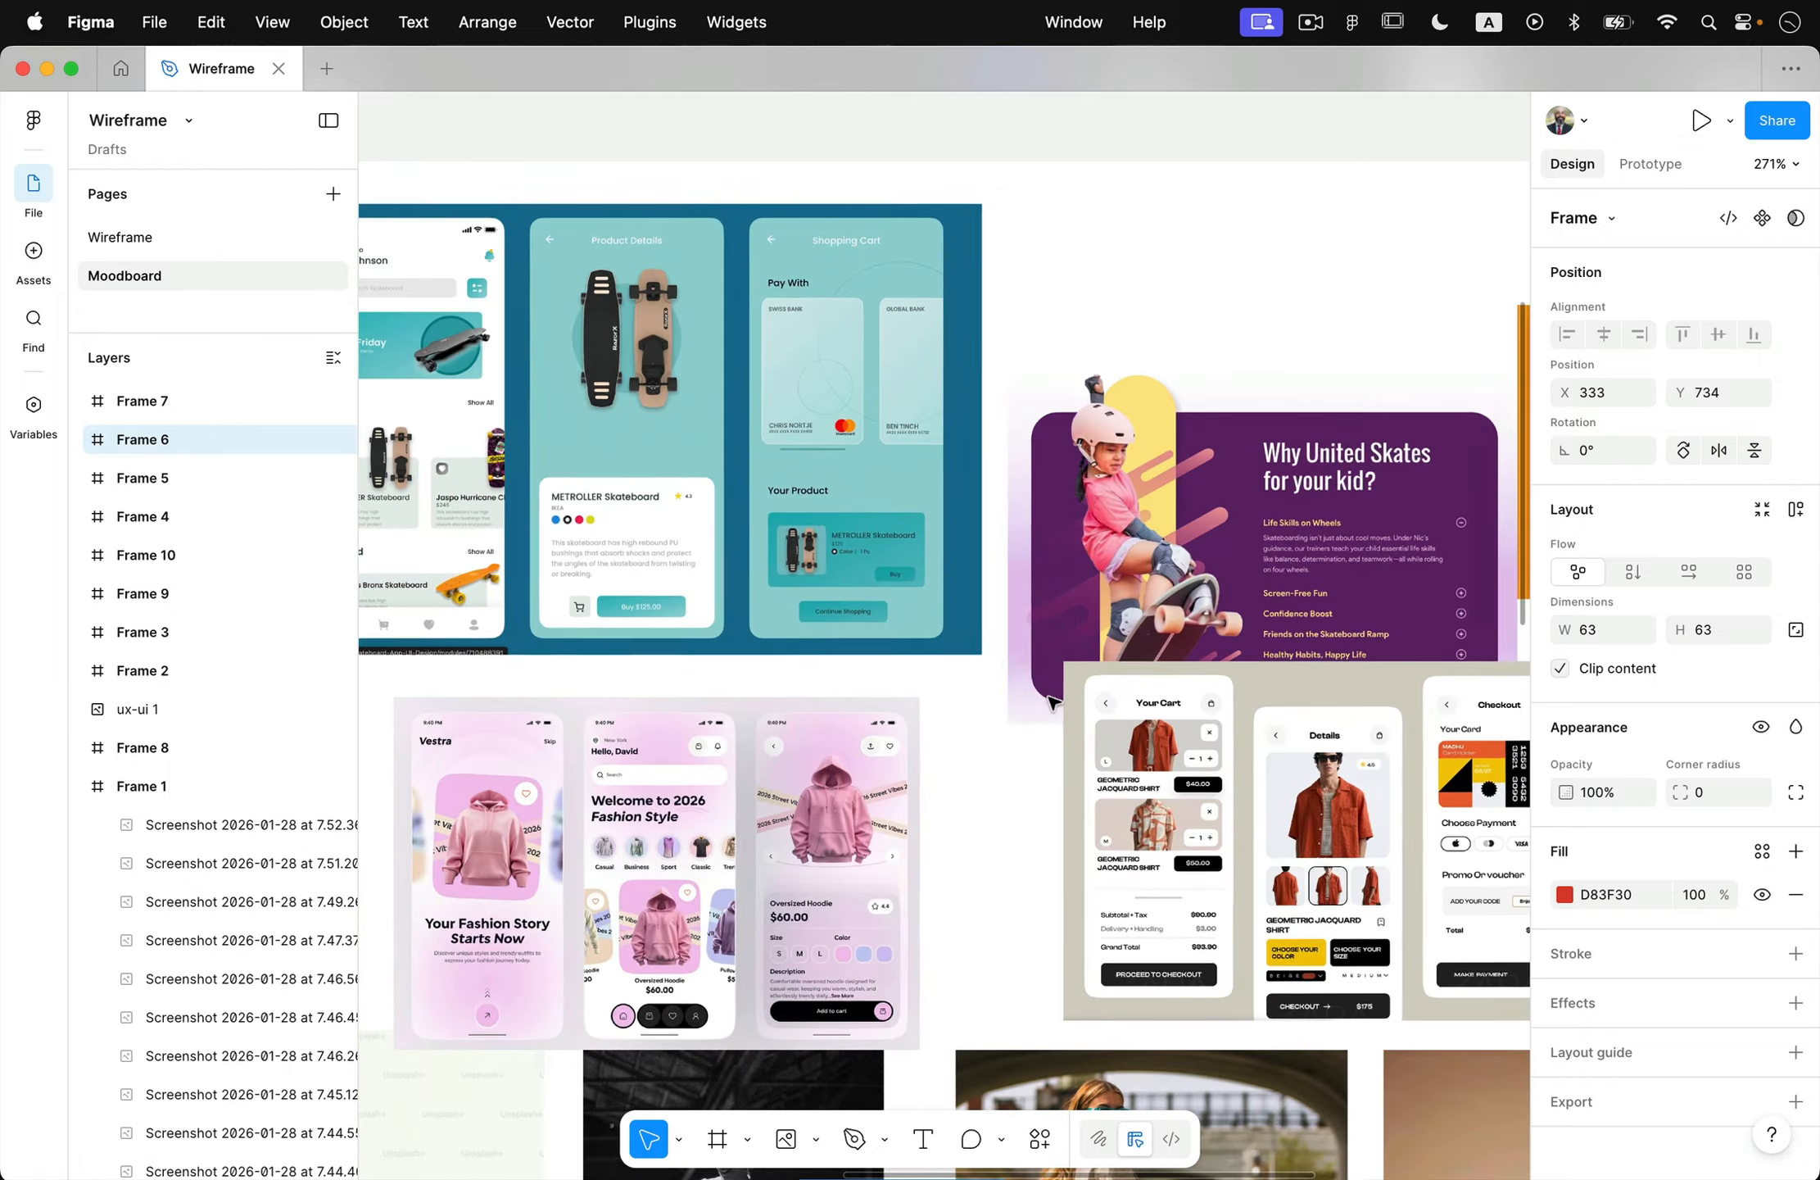
pyautogui.scroll(2, 1061, 906)
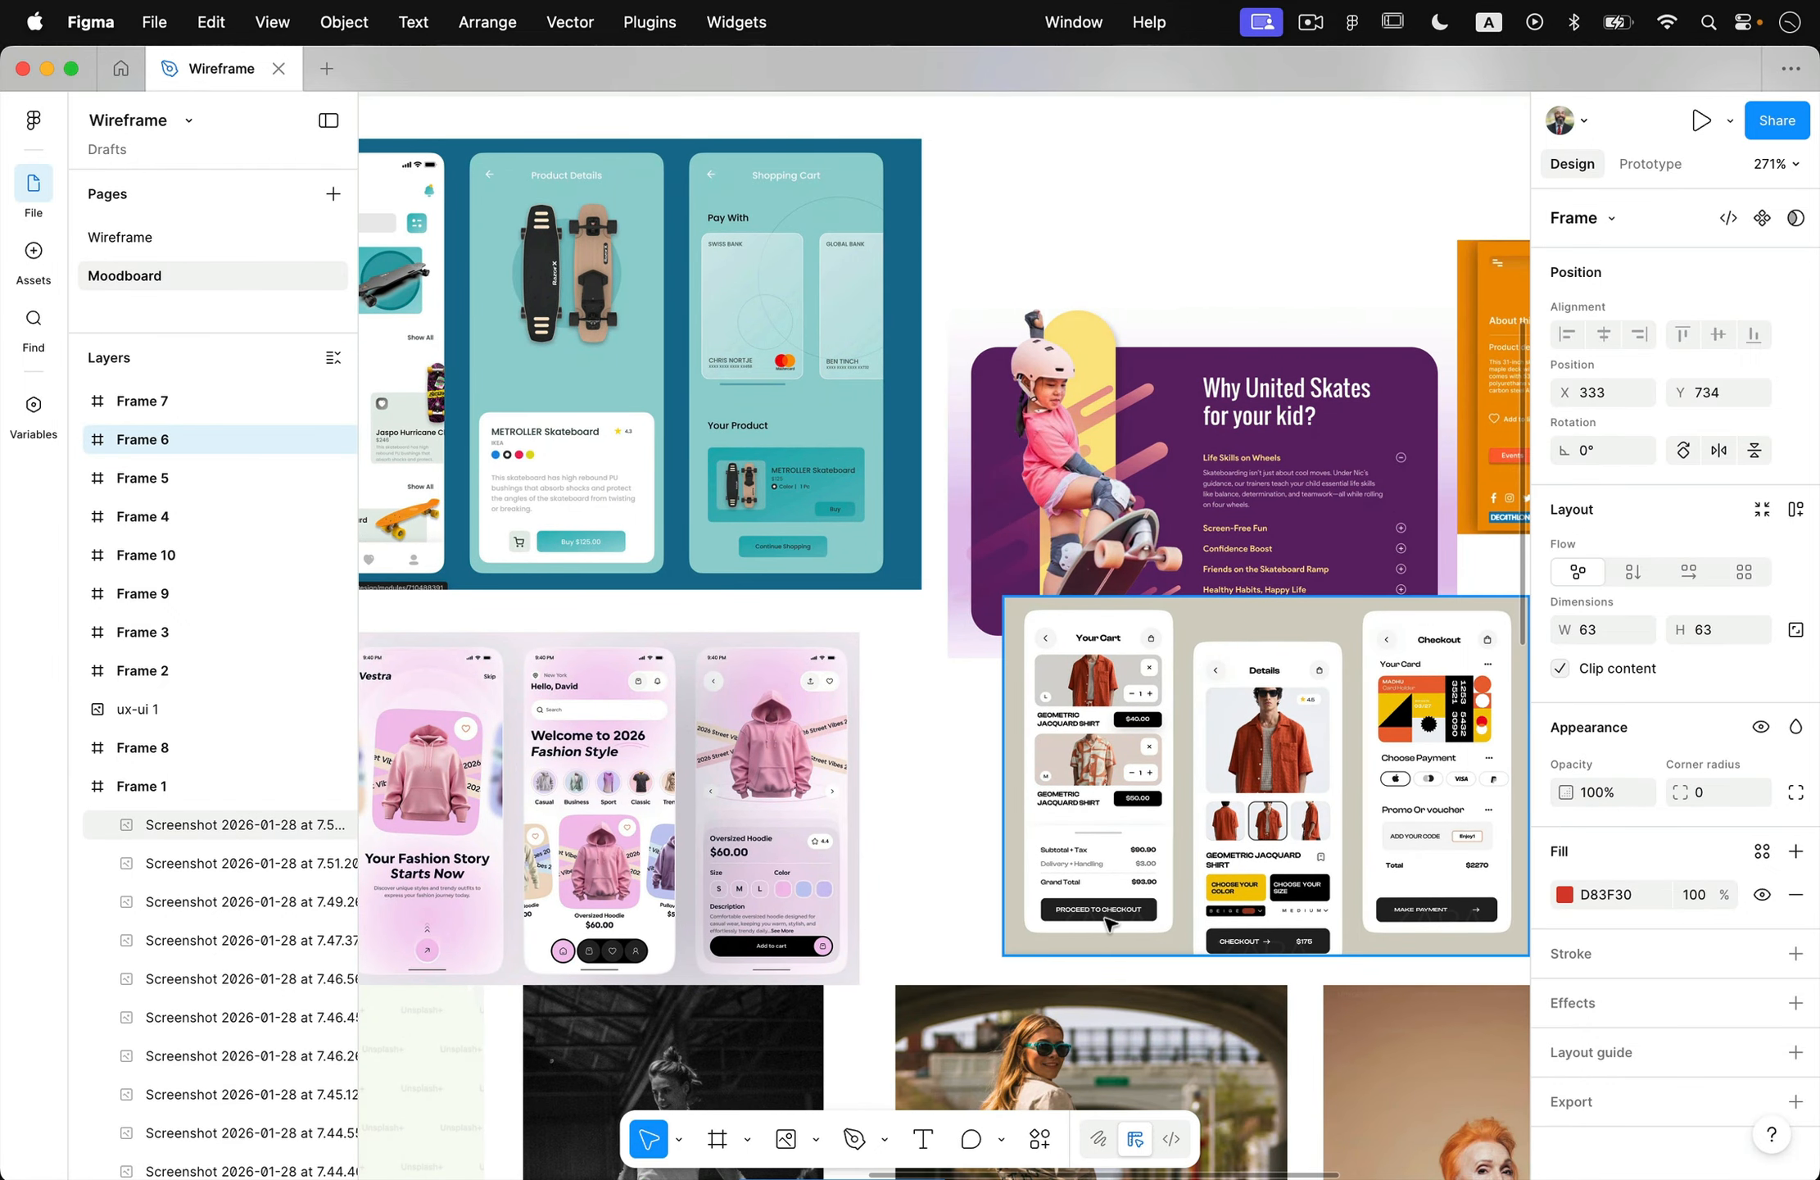
pyautogui.scroll(-5, 1108, 924)
pyautogui.hscroll(-2, 1108, 924)
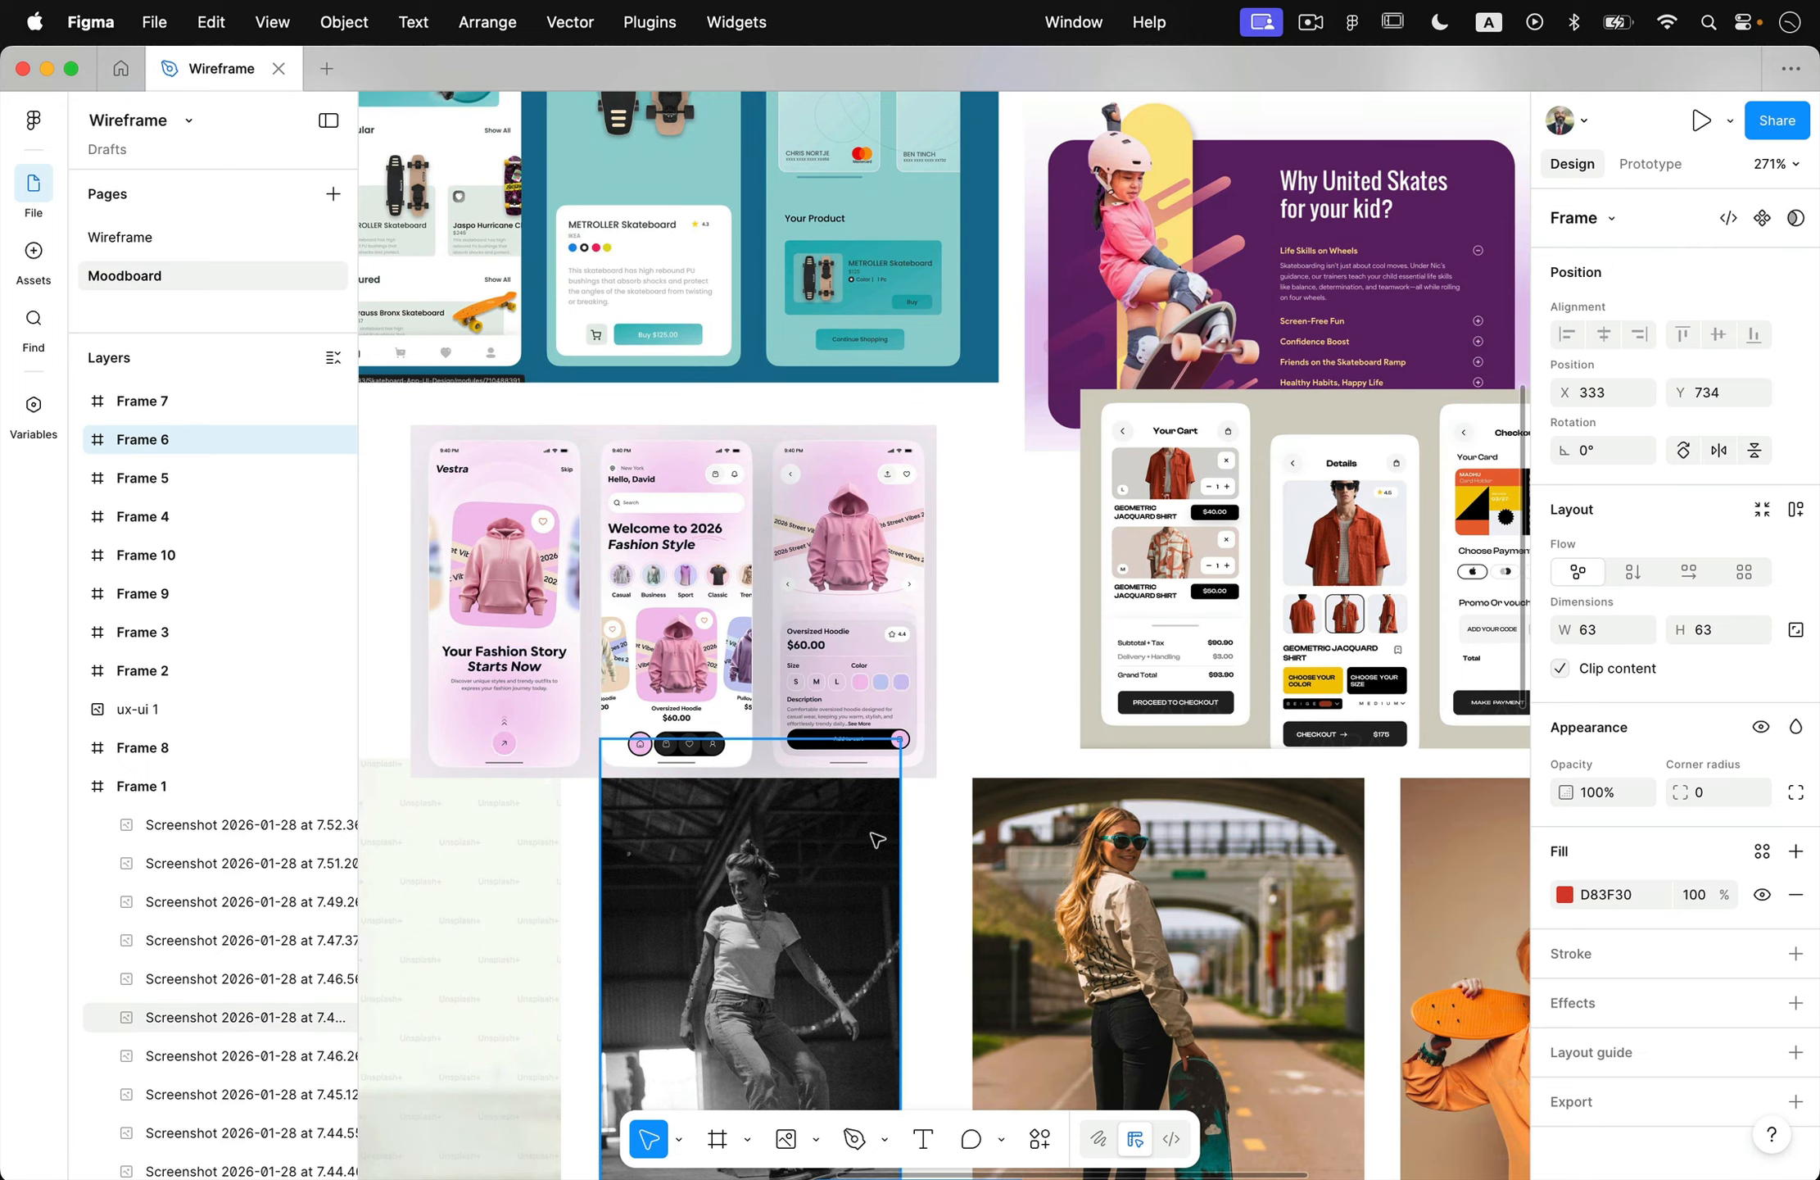
pyautogui.scroll(-10, 868, 828)
pyautogui.scroll(-5, 868, 827)
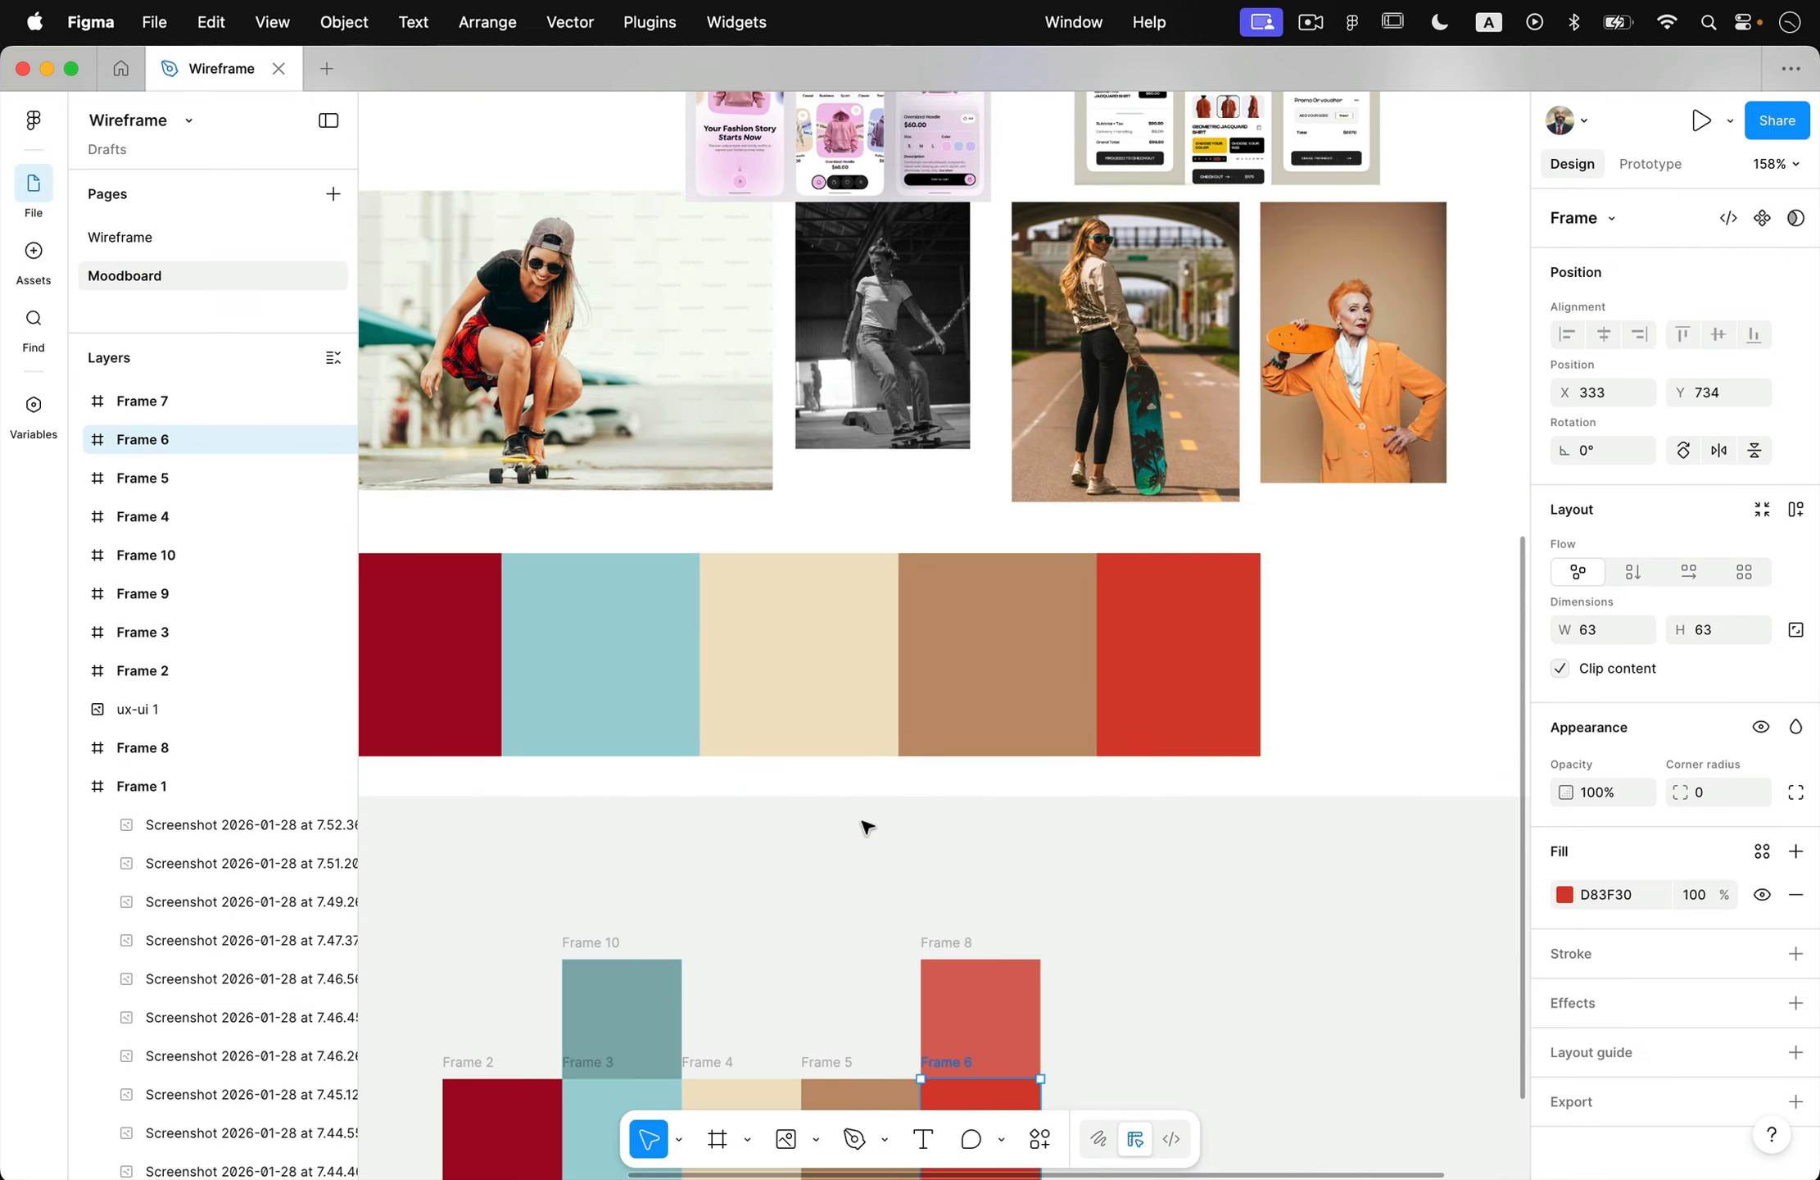
pyautogui.scroll(-1, 868, 827)
pyautogui.click(867, 828)
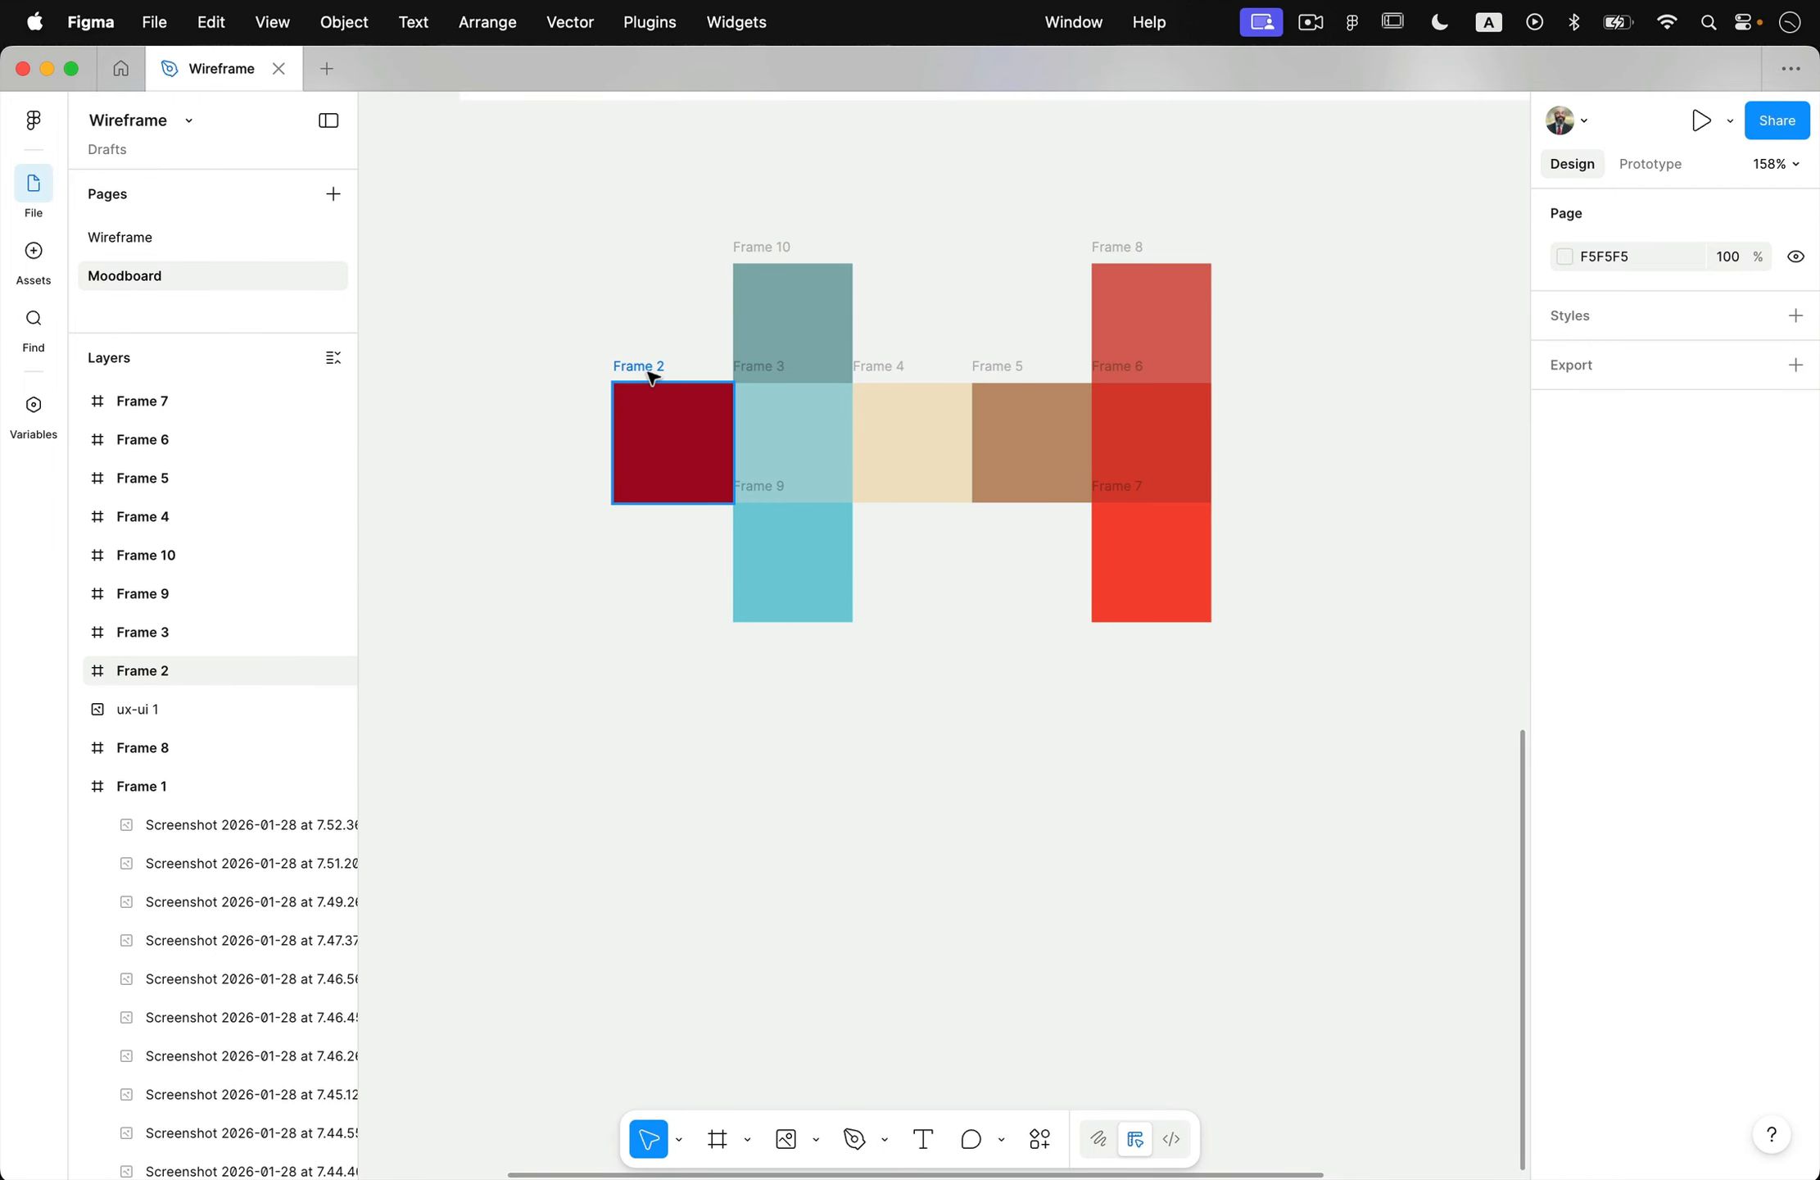
# - Place a copy of the dark red square below the swatch row, aligned with the original's column
pyautogui.moveTo(652, 377); pyautogui.dragTo(778, 660)
pyautogui.press('super+z')
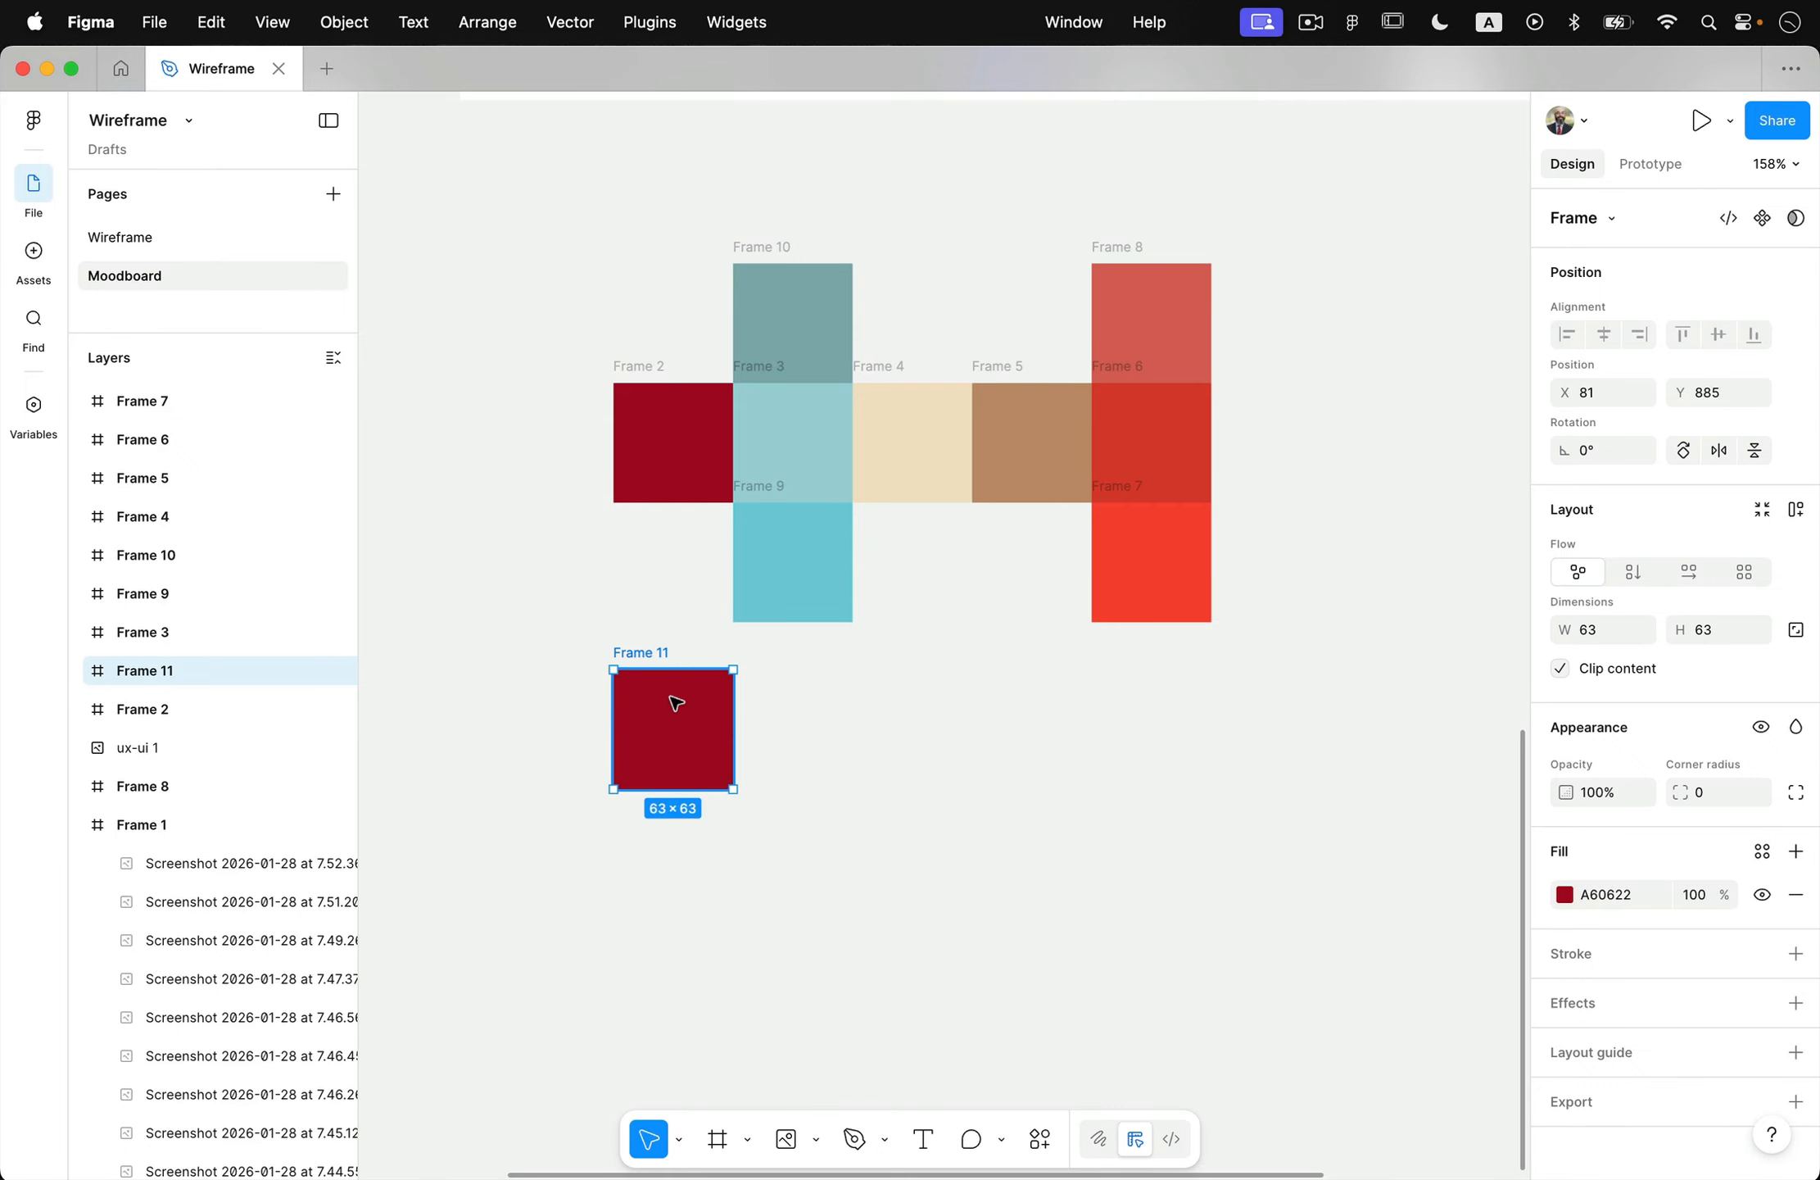
# - Change the fill of the dark red square copied below the swatch row to pure black, 000000
pyautogui.scroll(5, 676, 703)
pyautogui.hscroll(2, 676, 703)
pyautogui.scroll(-1, 676, 703)
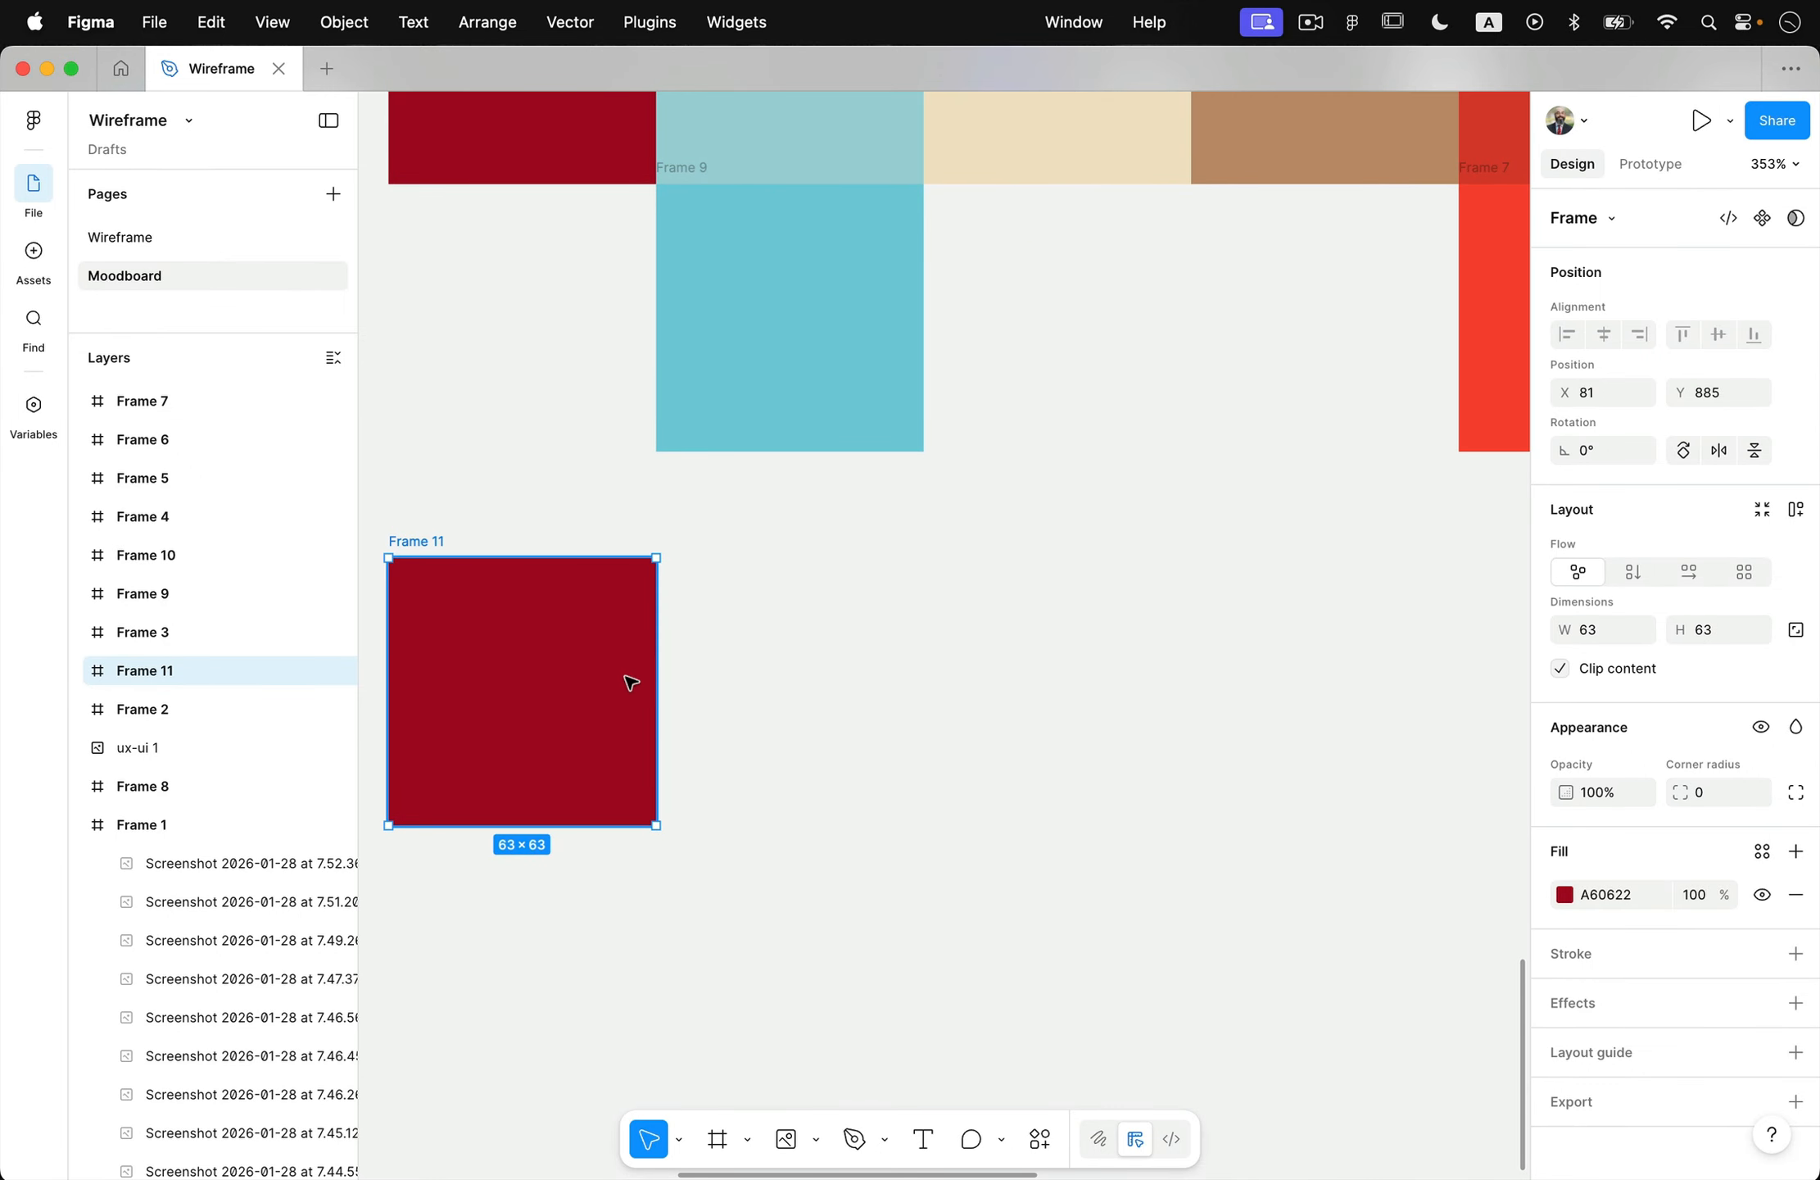
pyautogui.click(1565, 893)
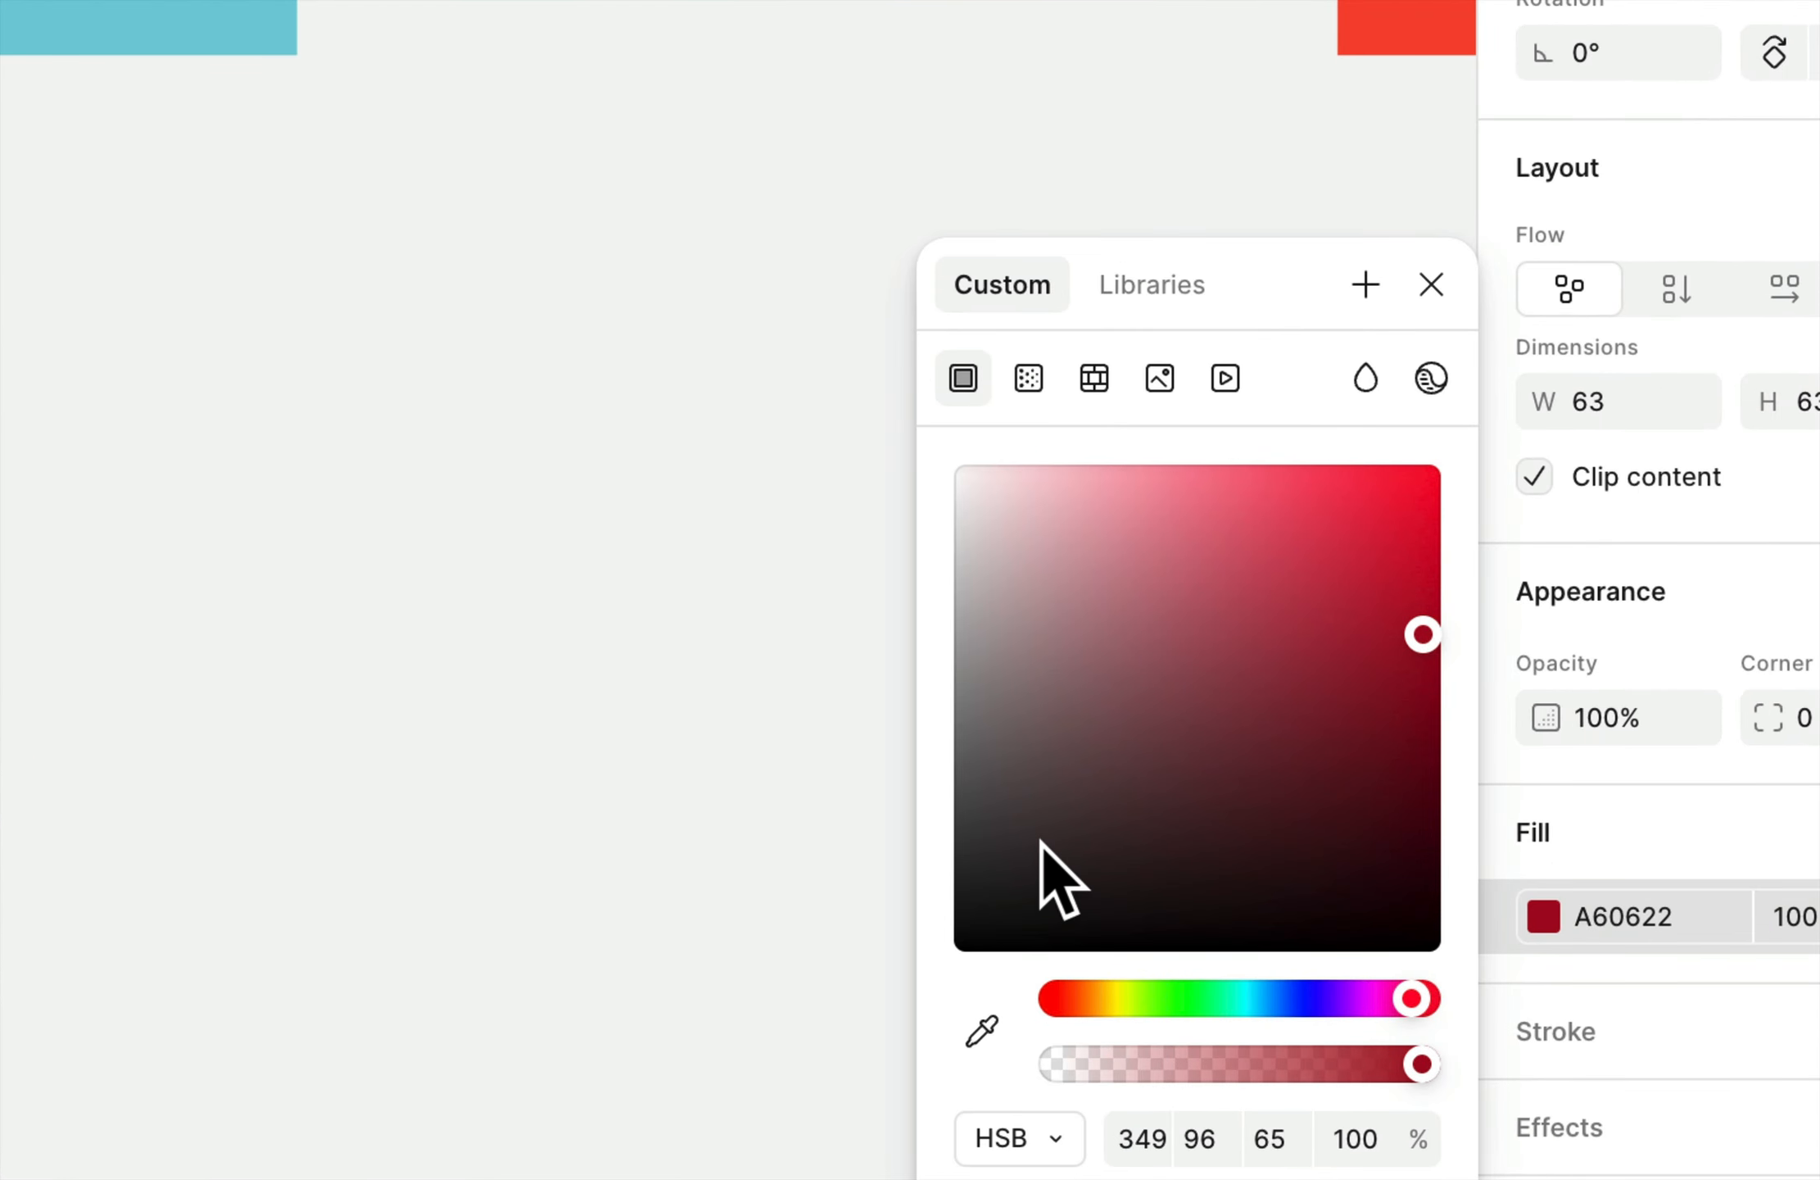
pyautogui.click(1302, 858)
pyautogui.moveTo(1024, 871); pyautogui.dragTo(902, 1026)
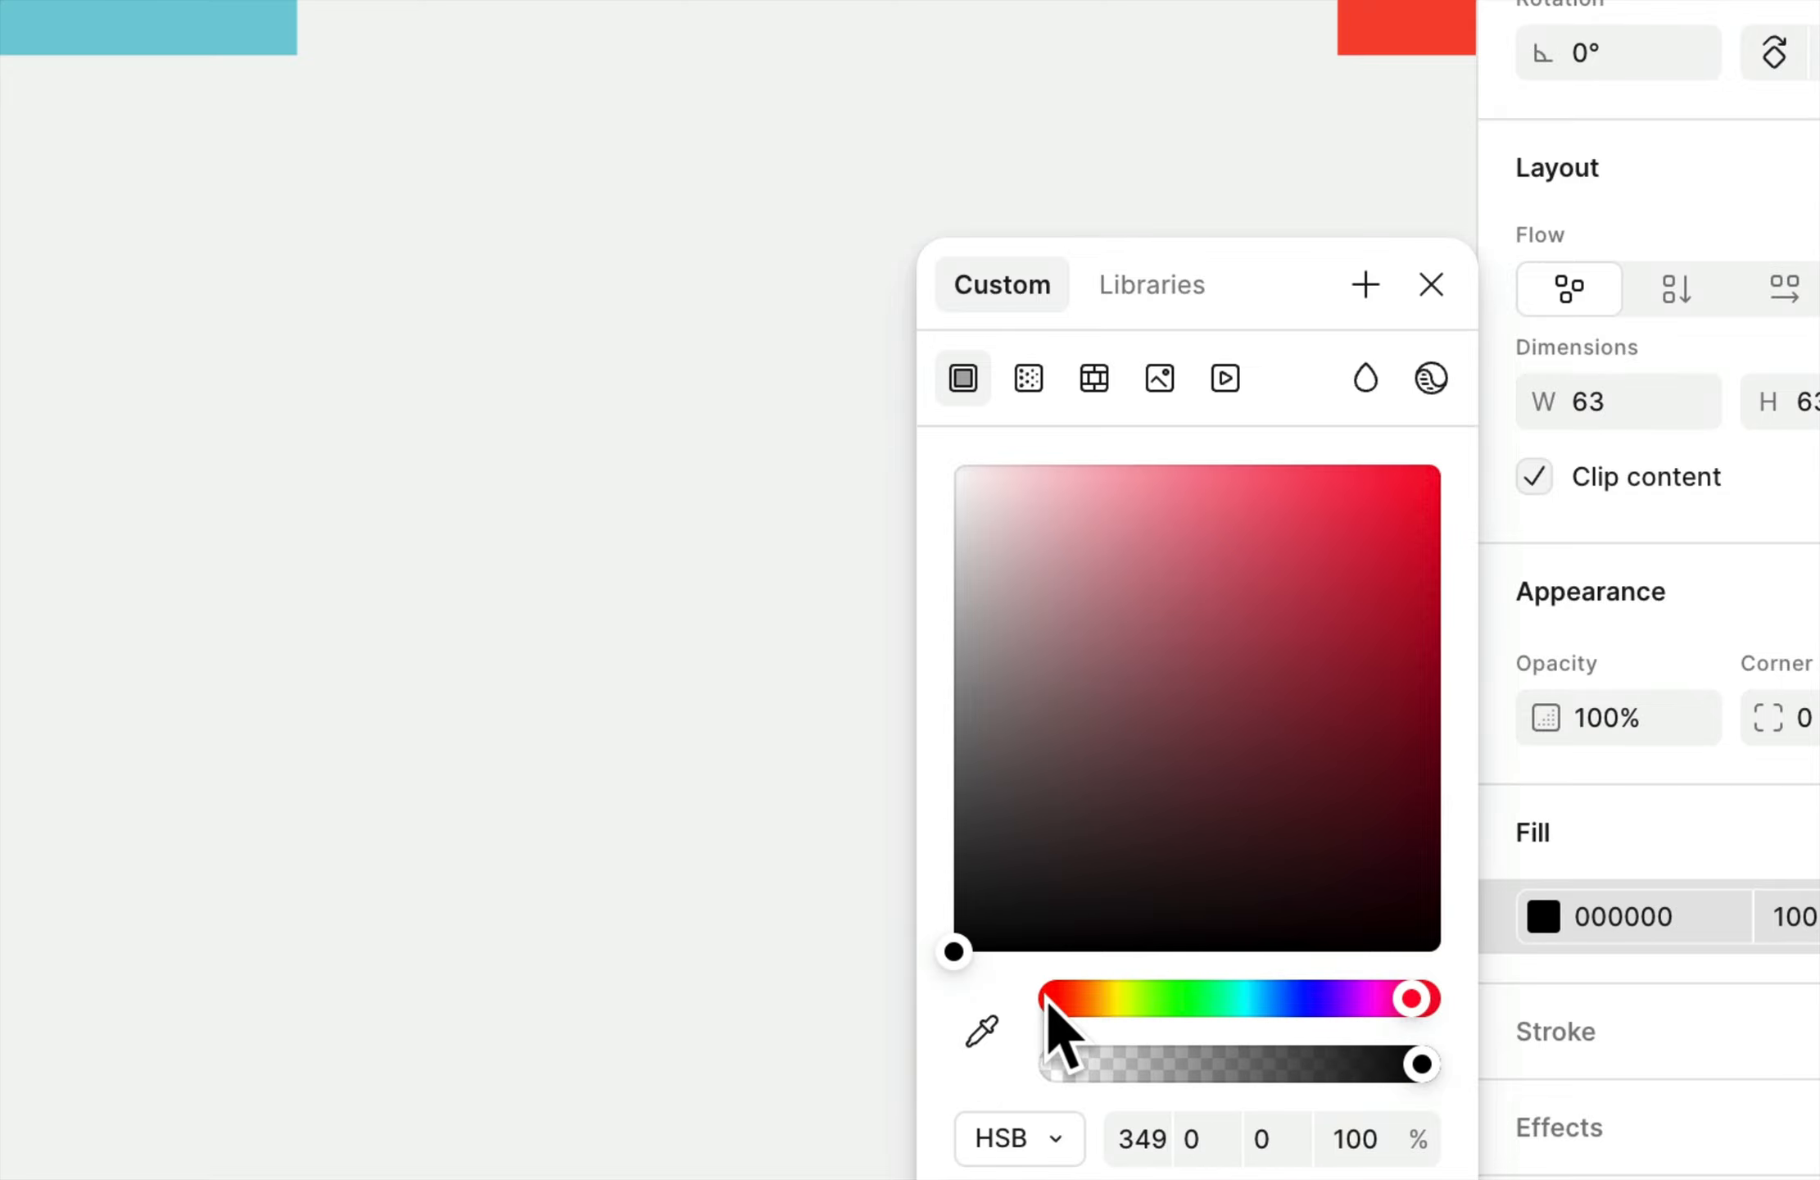
pyautogui.moveTo(957, 944)
pyautogui.mouseDown()
pyautogui.moveTo(960, 1008)
pyautogui.moveTo(951, 967)
pyautogui.moveTo(924, 957)
pyautogui.mouseUp()
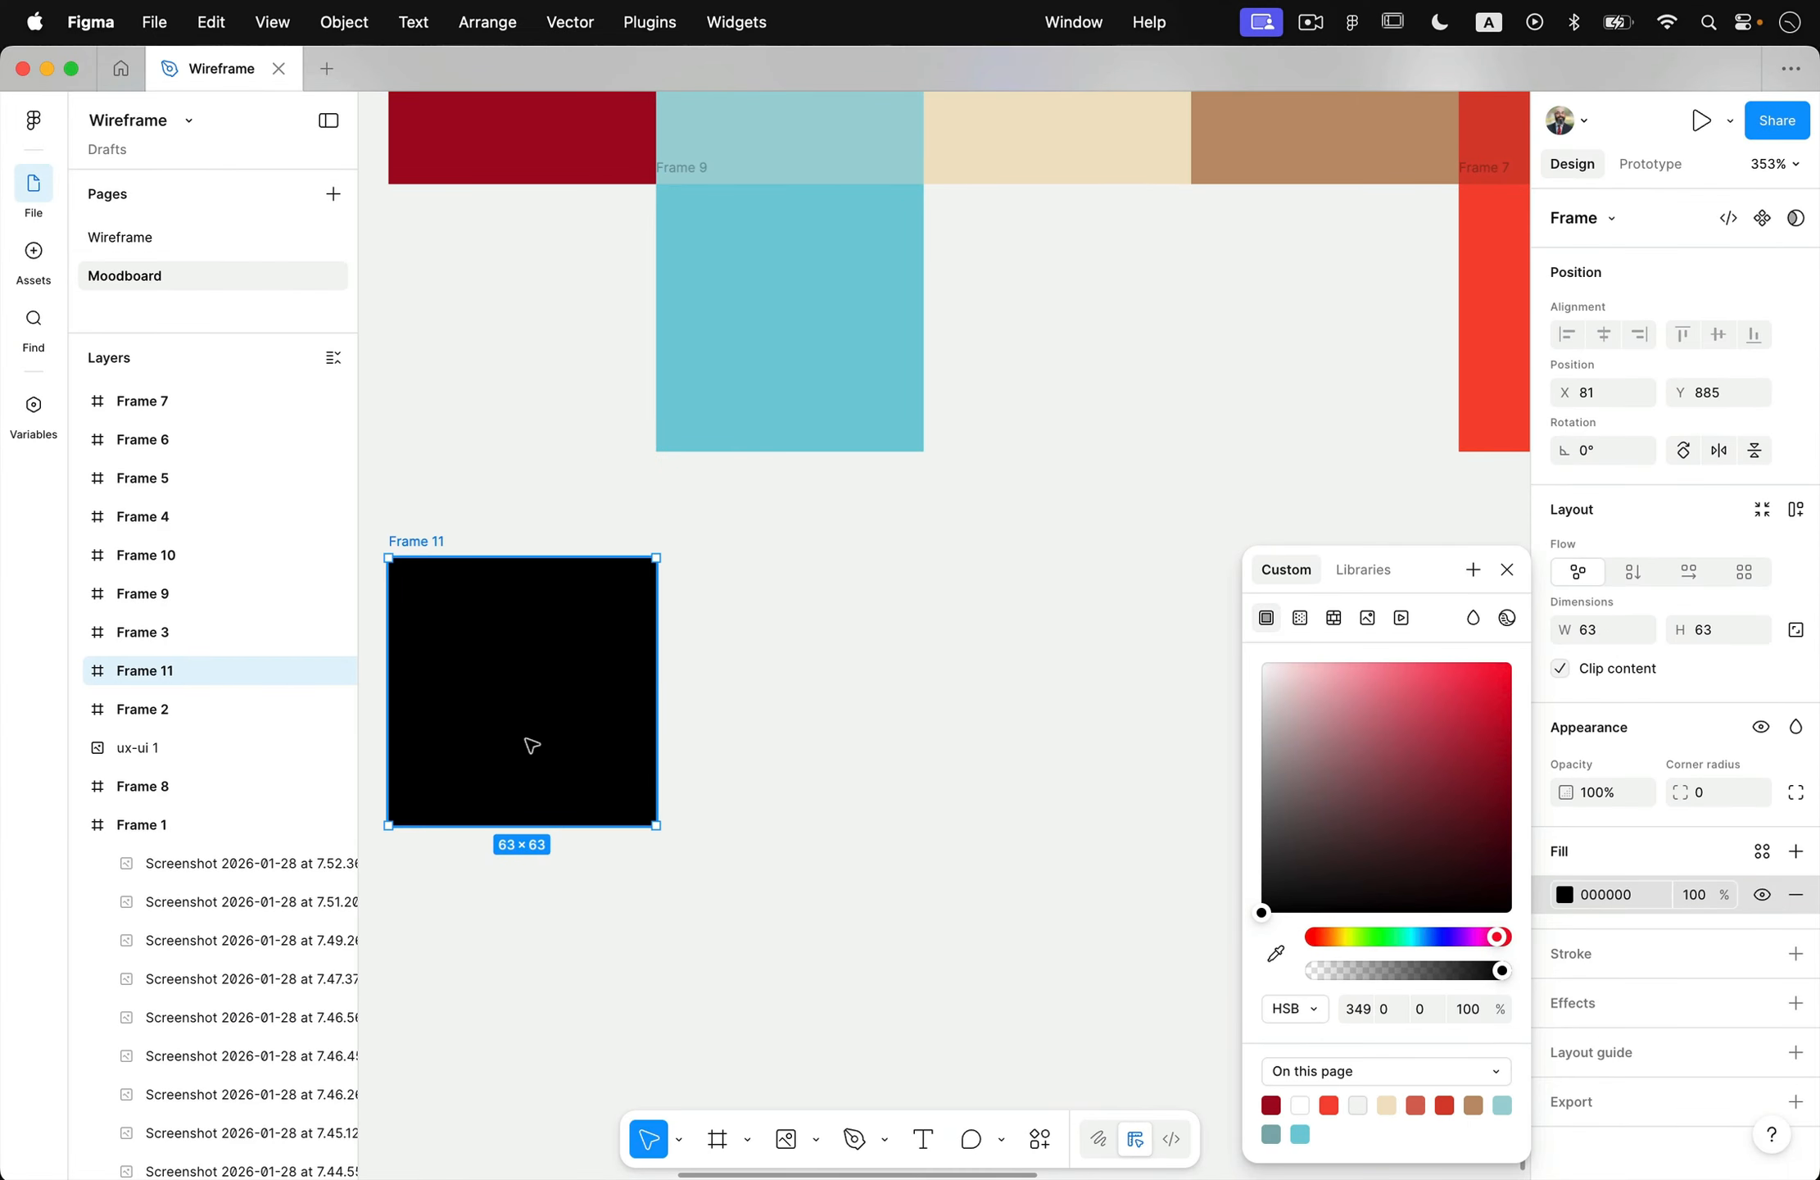
pyautogui.click(774, 733)
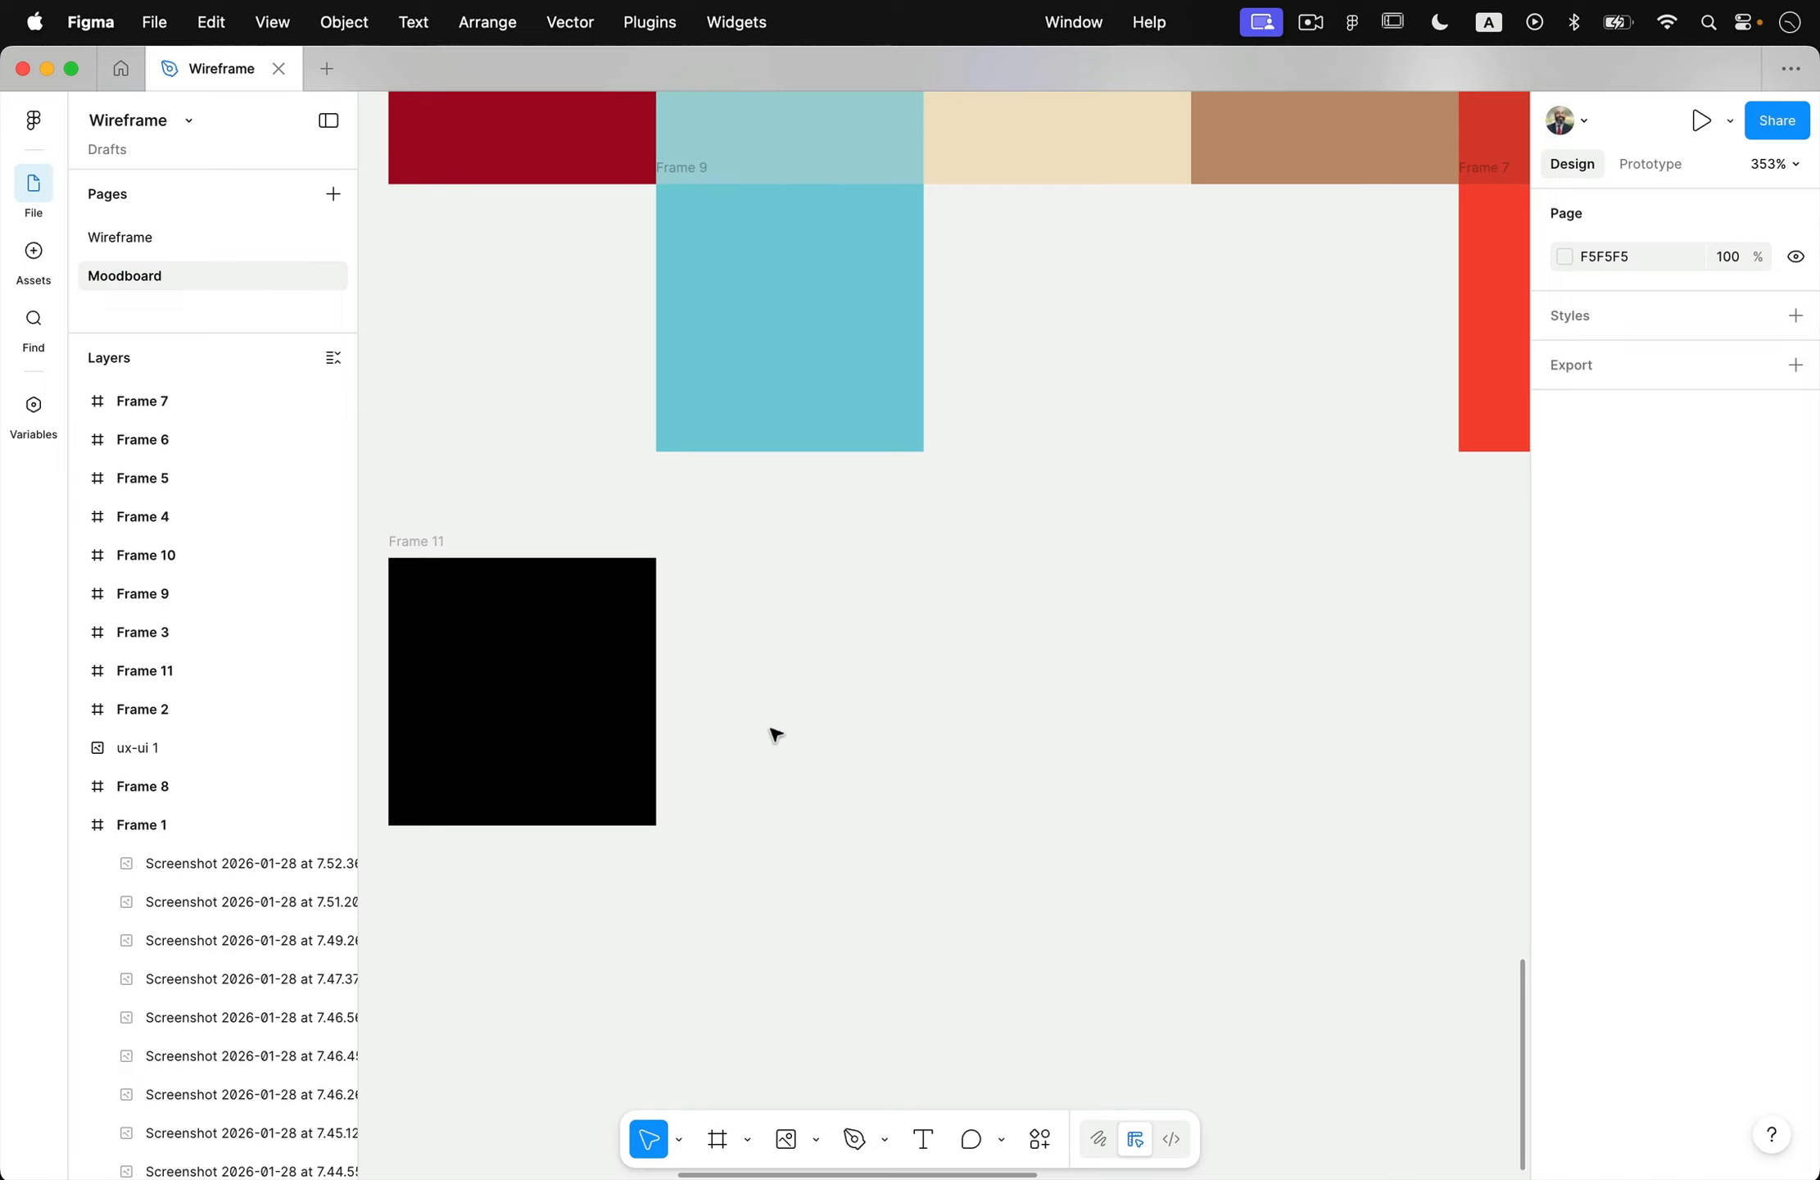
# - Duplicate the black square directly beside it and fill the copy with the warm off-black 23221E (HSB 48, 16, 14)
pyautogui.click(433, 558)
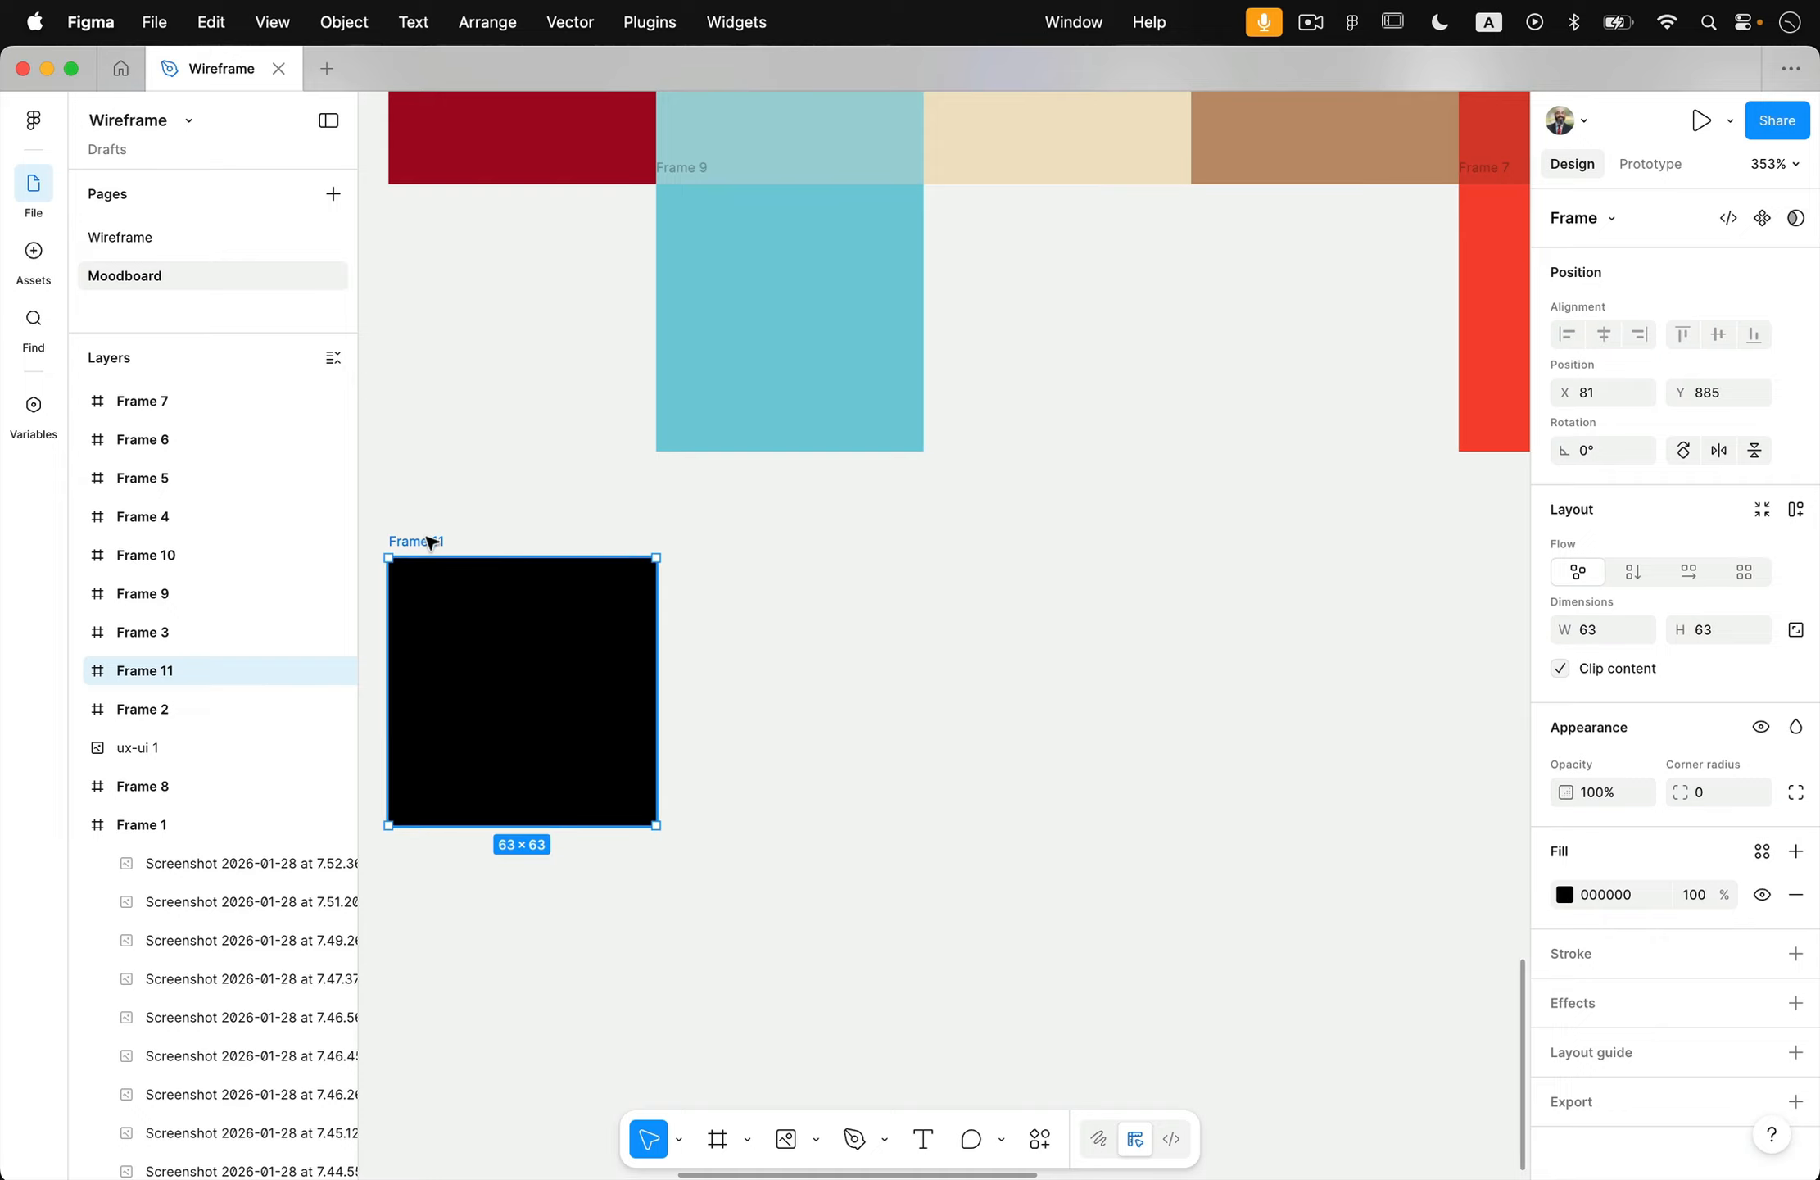
pyautogui.moveTo(415, 553); pyautogui.dragTo(685, 560)
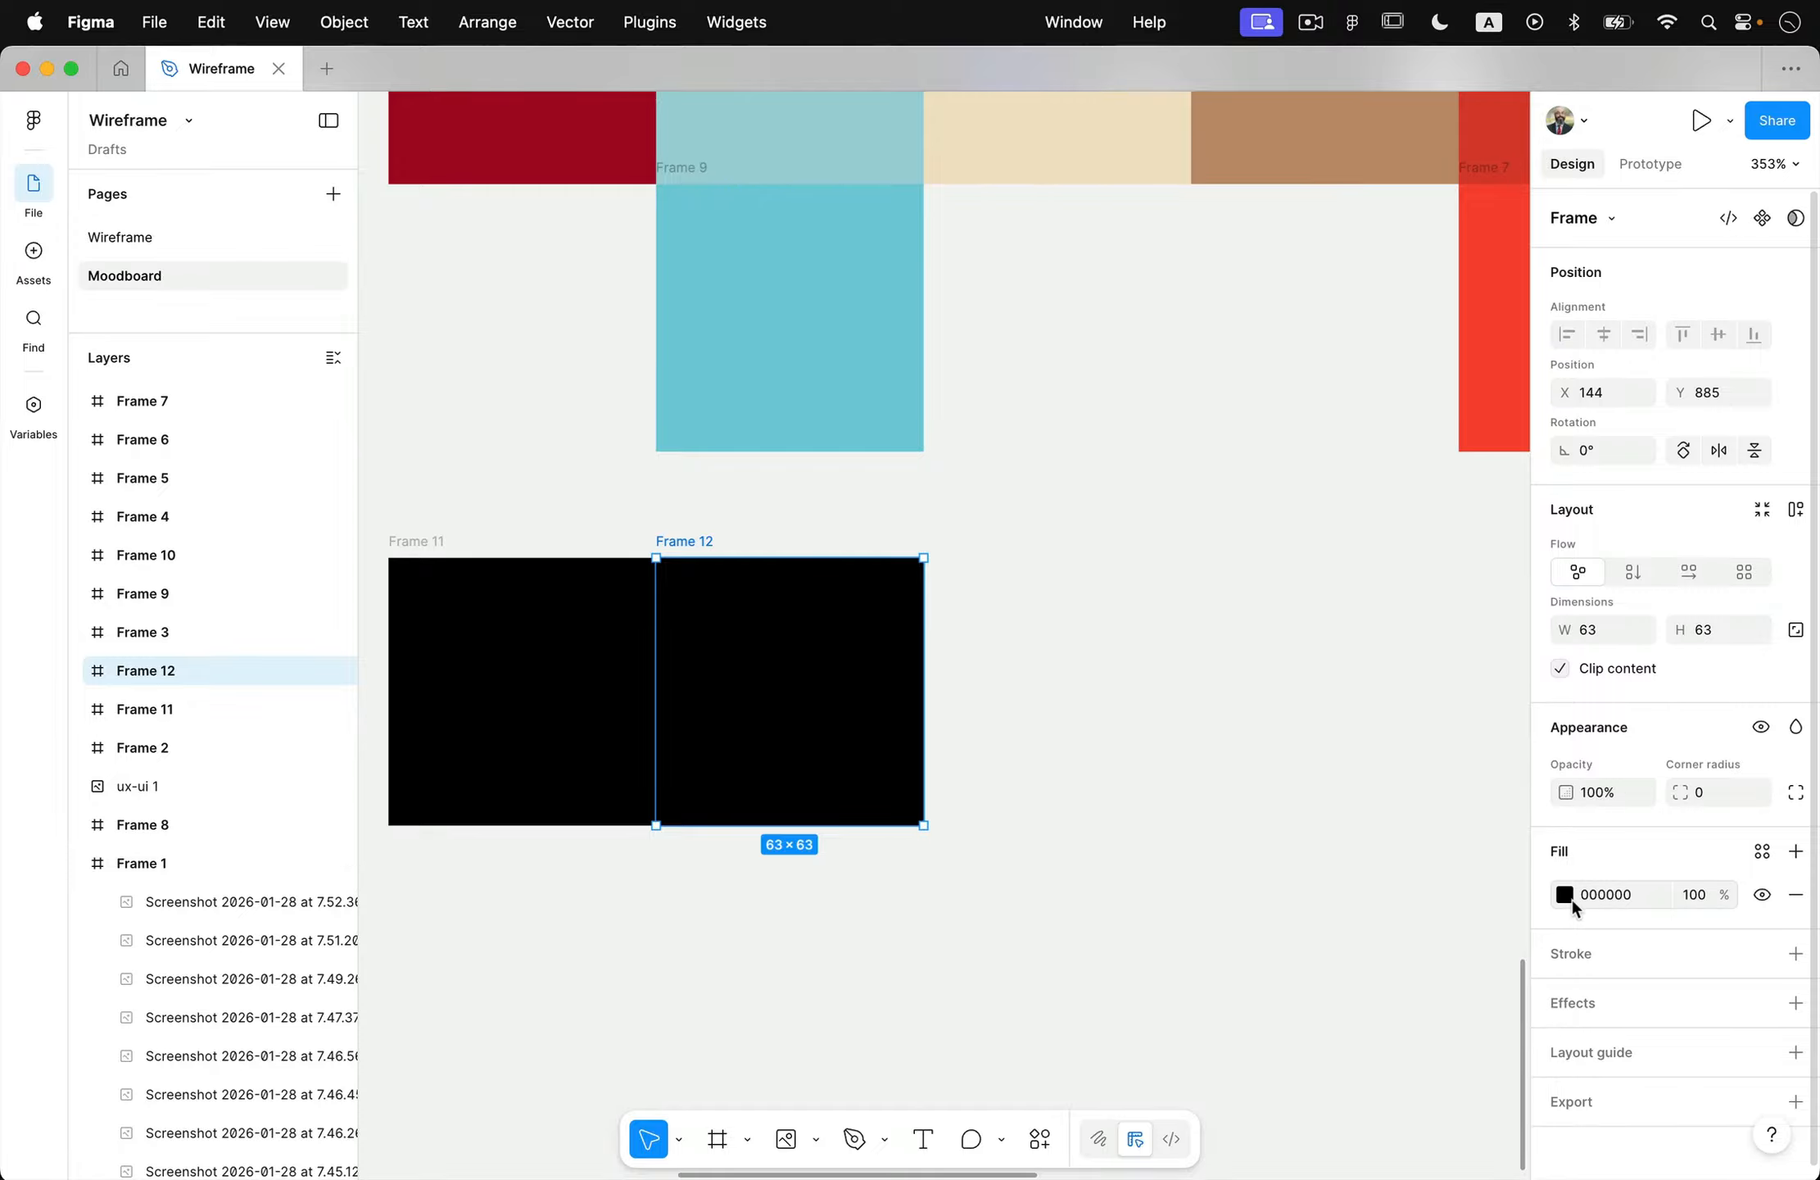
pyautogui.click(1565, 895)
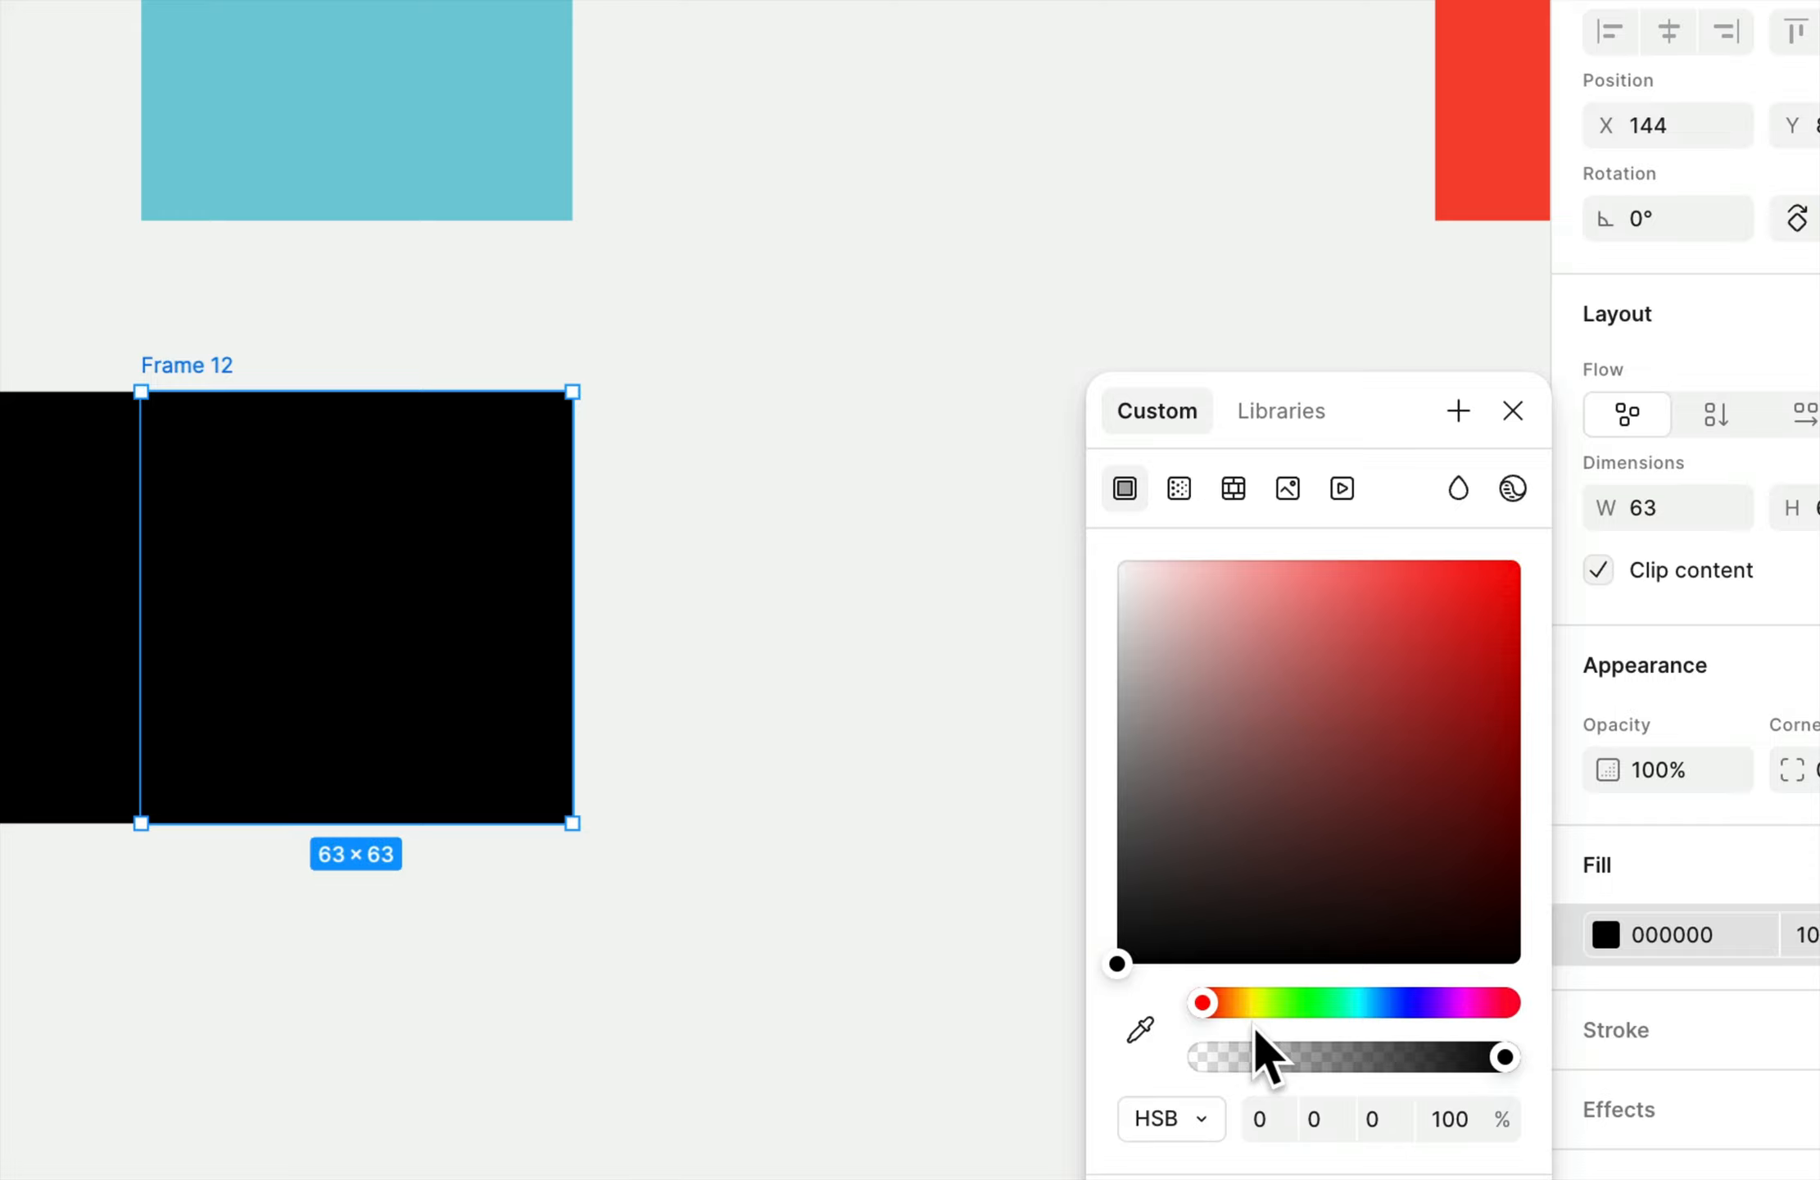
pyautogui.moveTo(1204, 1002); pyautogui.dragTo(1241, 1002)
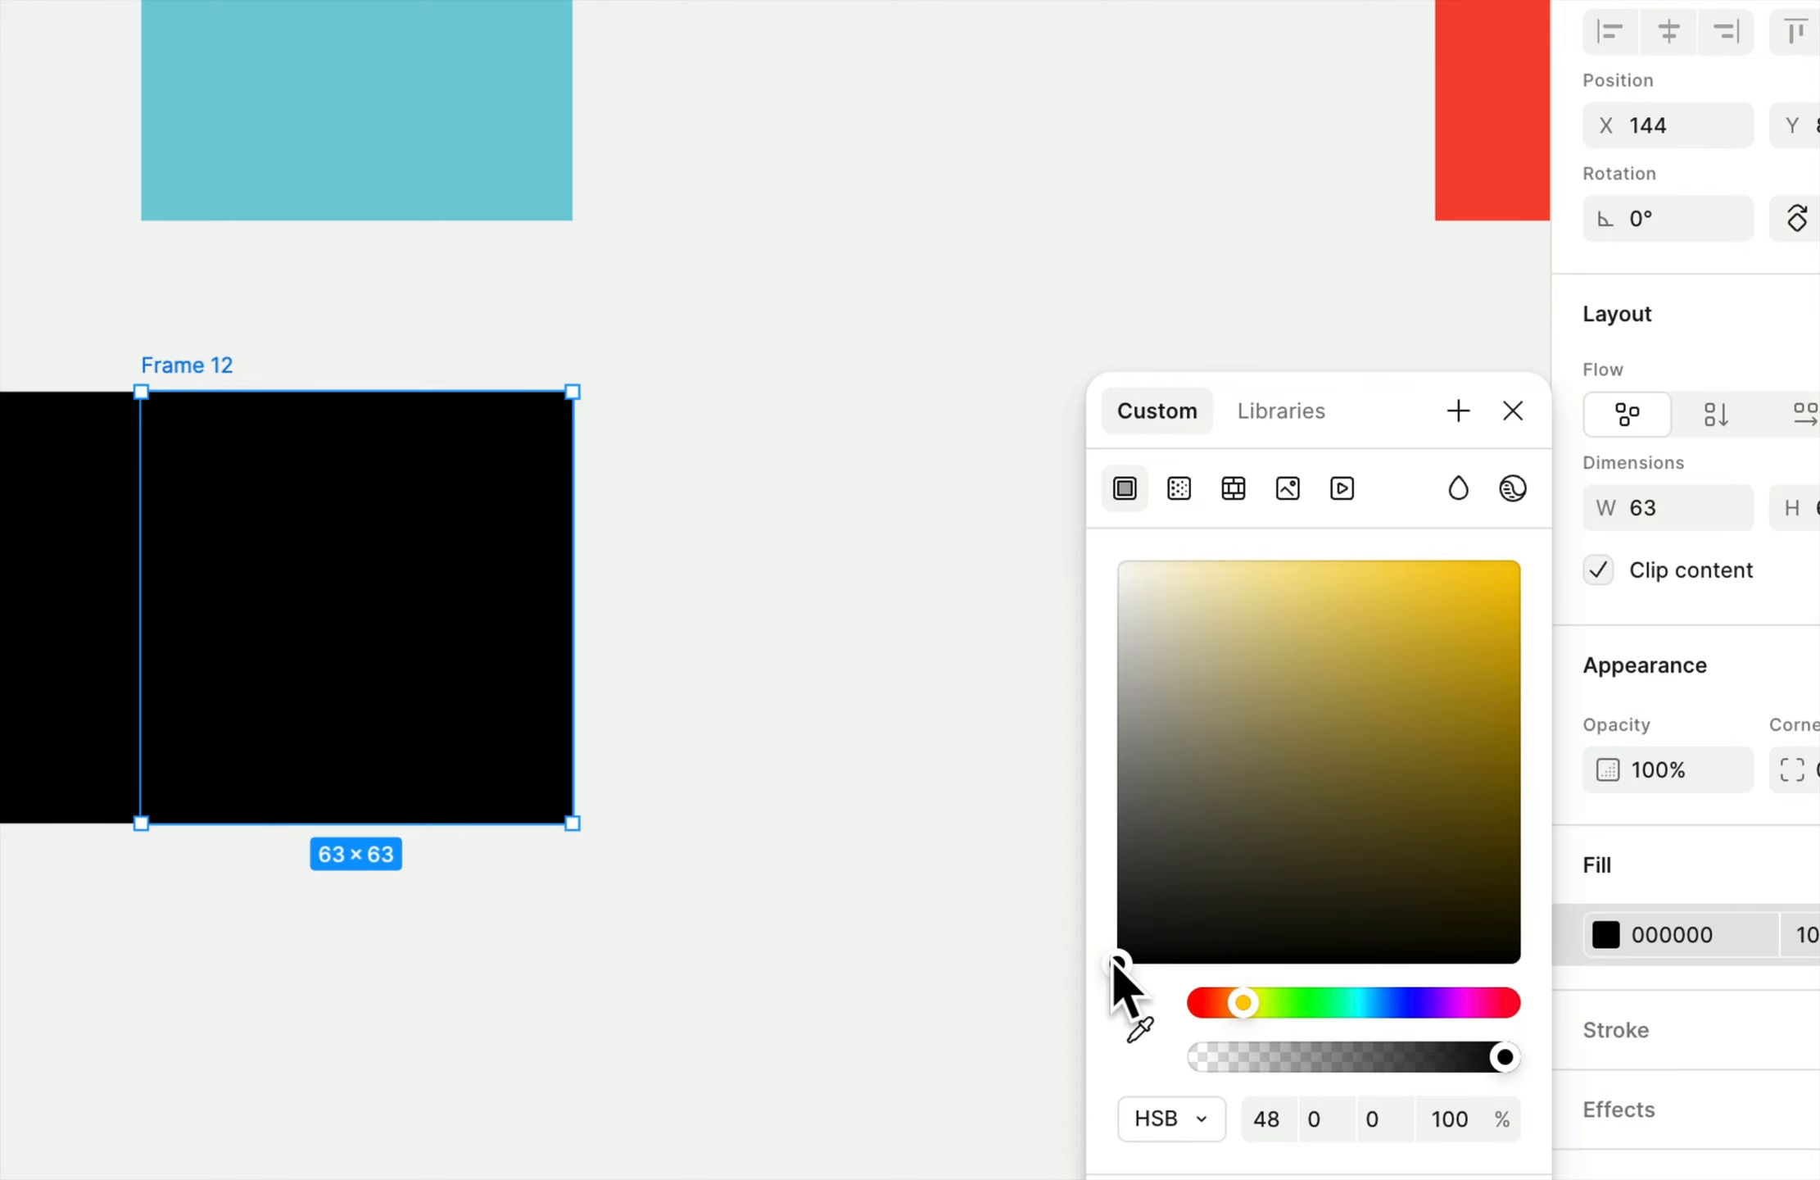
pyautogui.moveTo(1119, 964); pyautogui.dragTo(1181, 907)
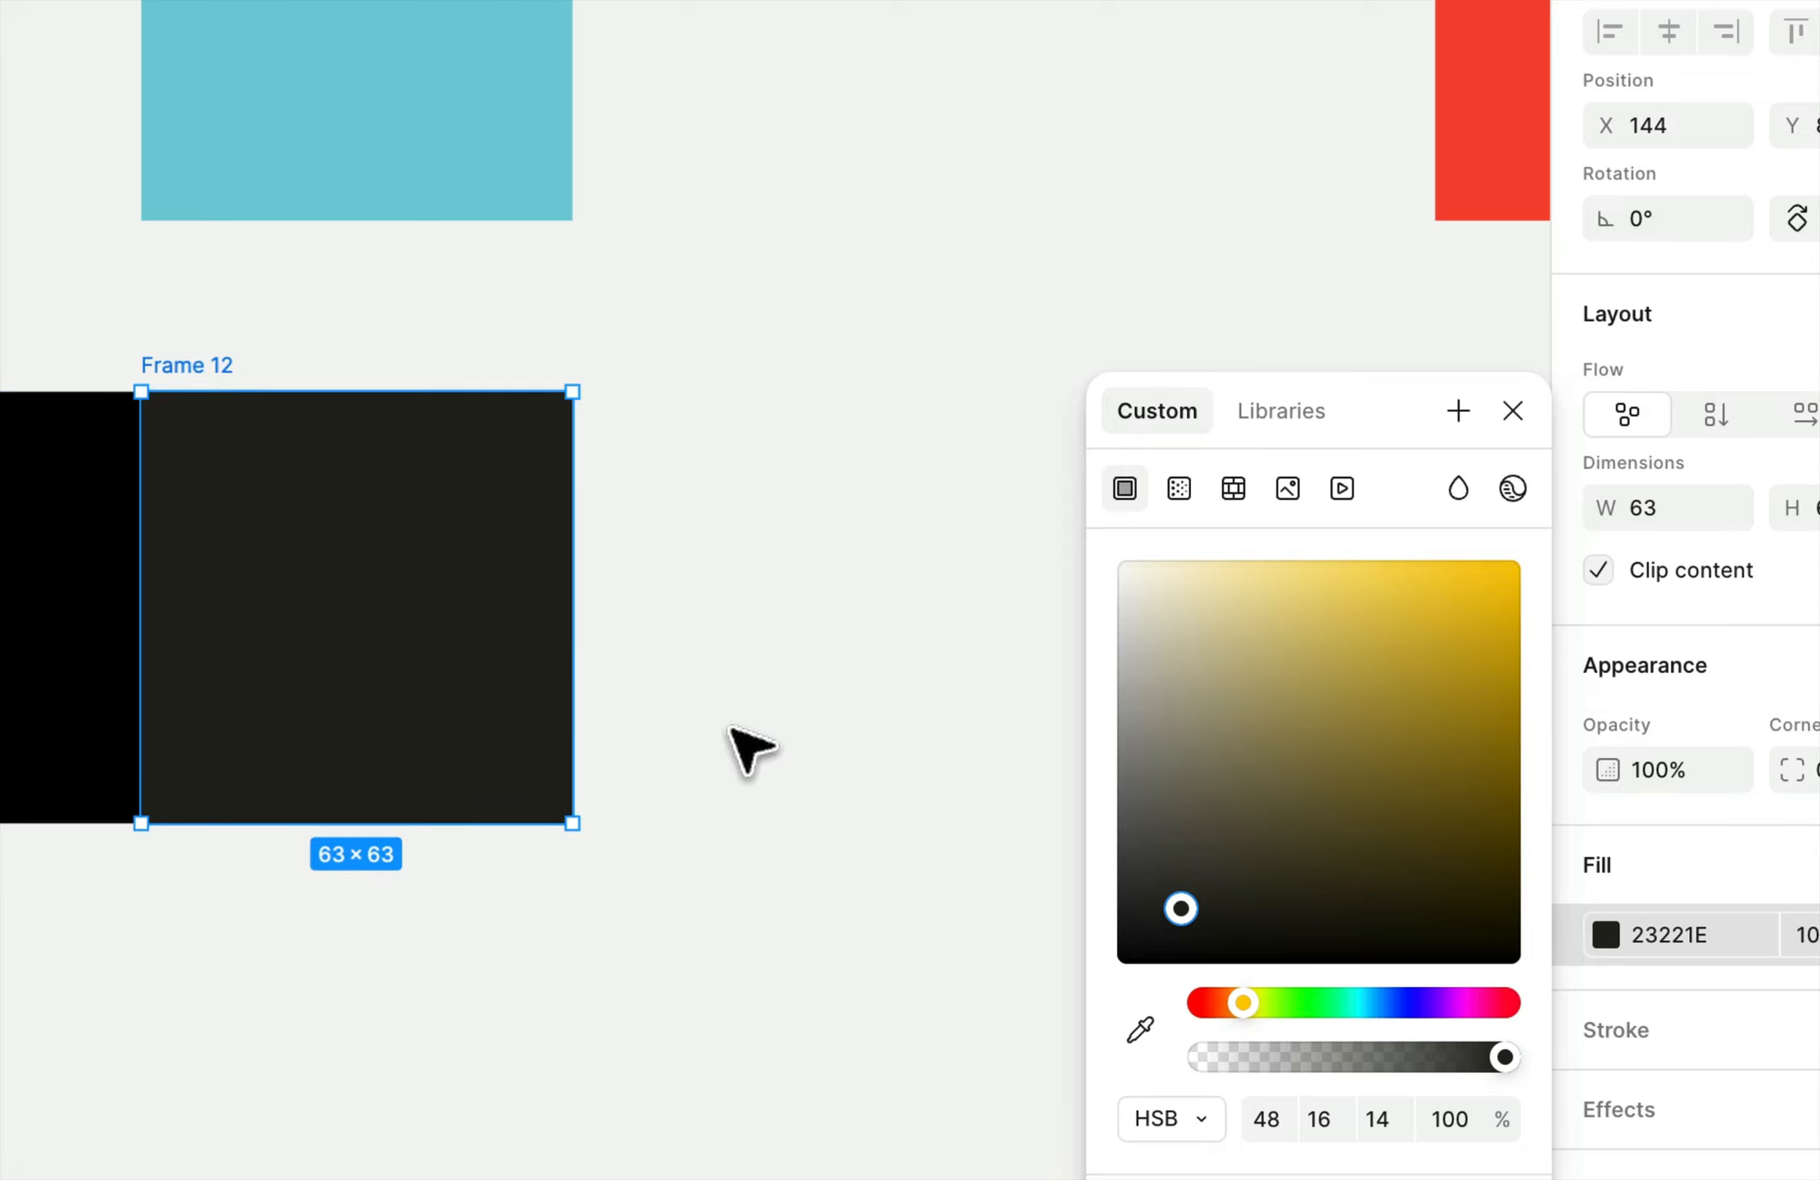
pyautogui.click(749, 690)
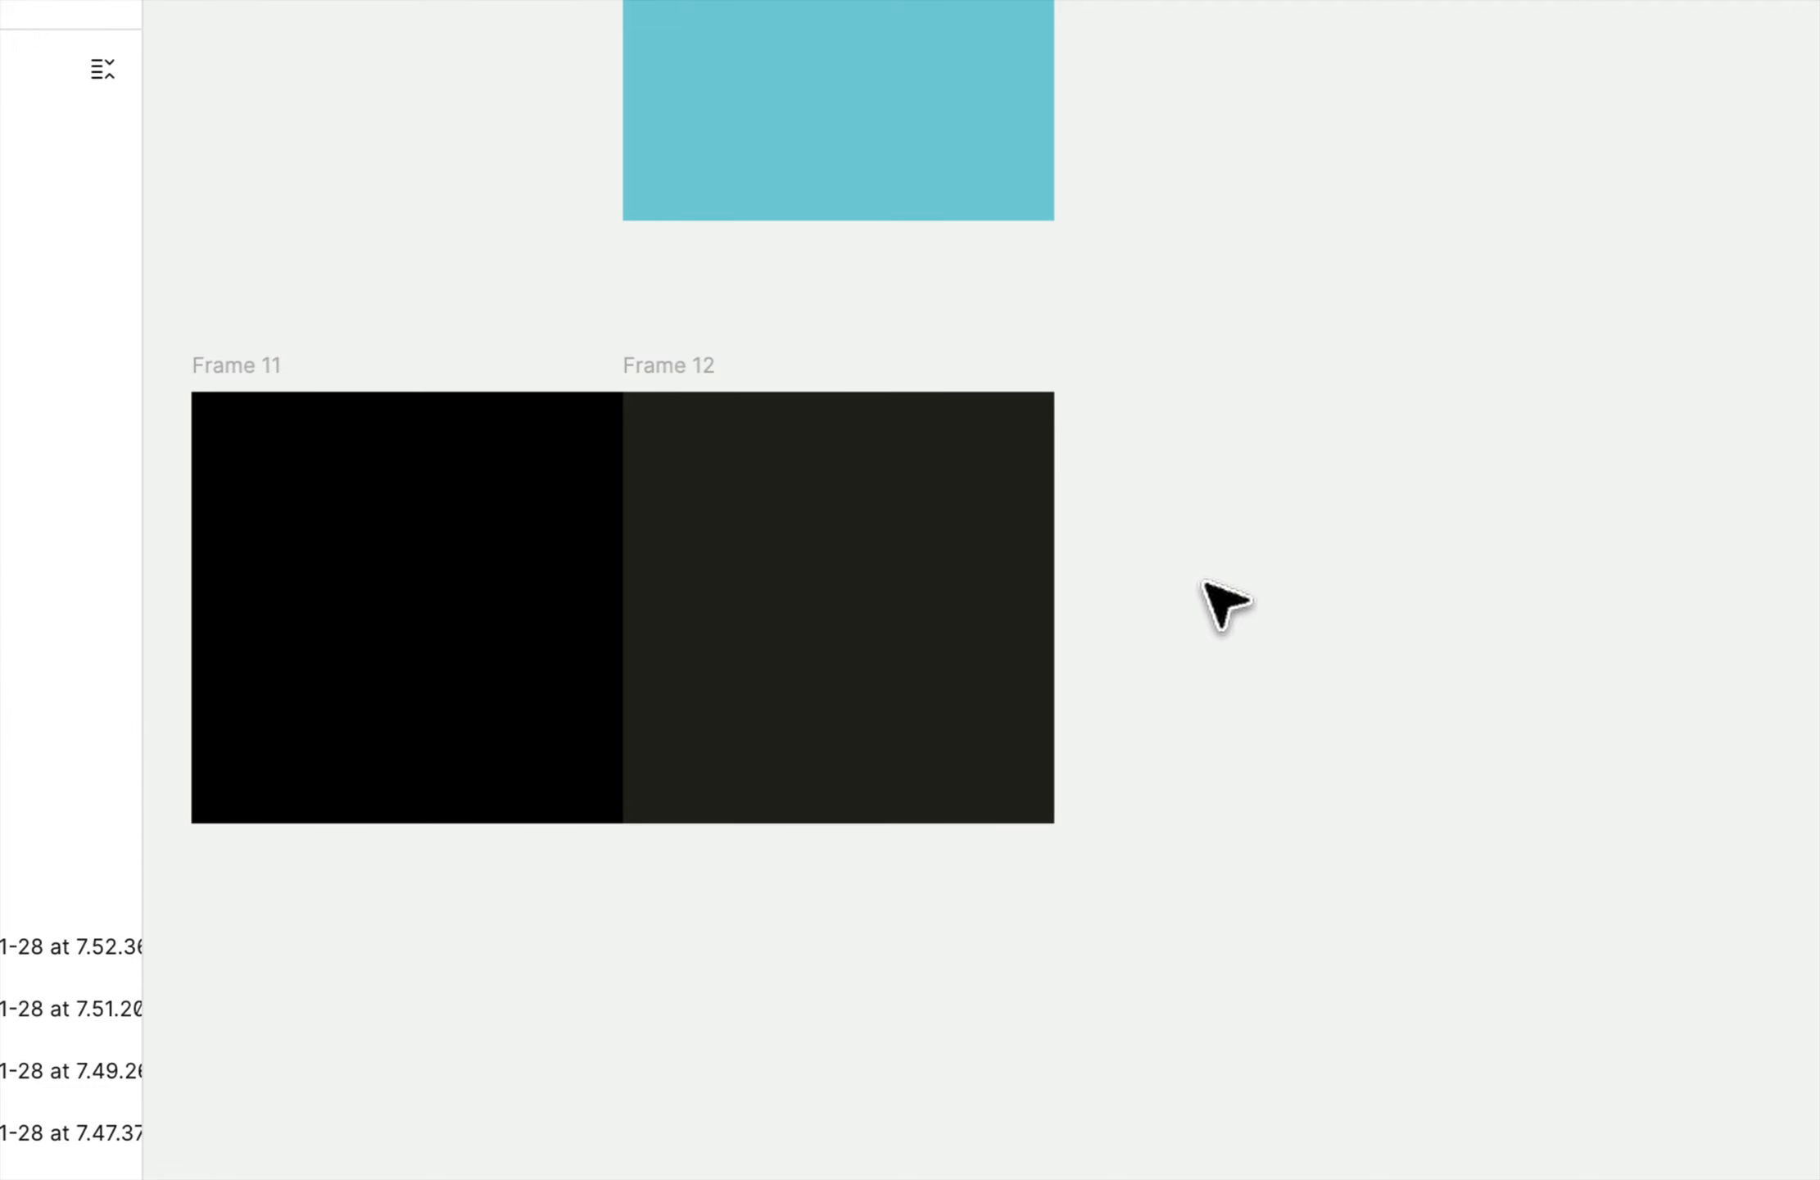
# - Place a copy of the warm off-black square directly below it and shift its hue to blue, 242, giving fill 1E1E23
pyautogui.scroll(5, 364, 482)
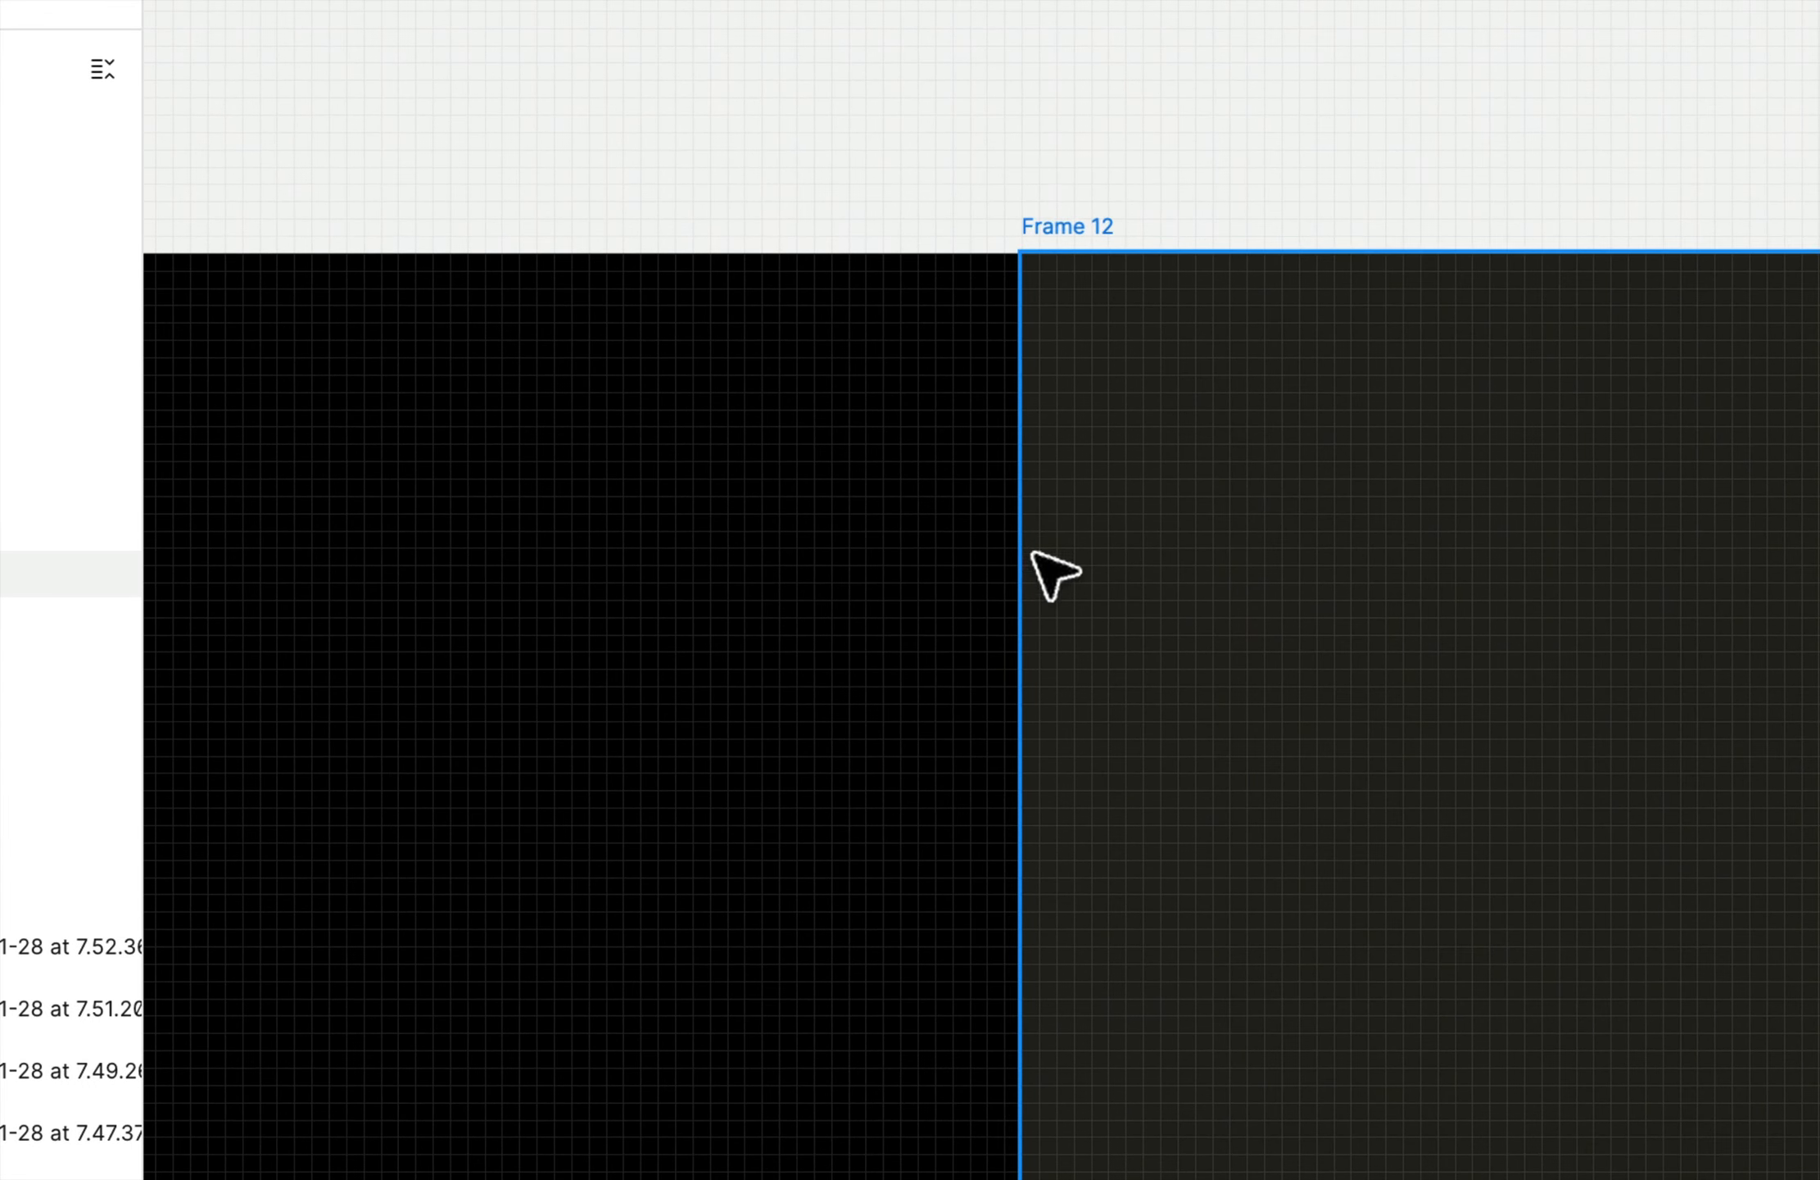
pyautogui.scroll(-5, 967, 629)
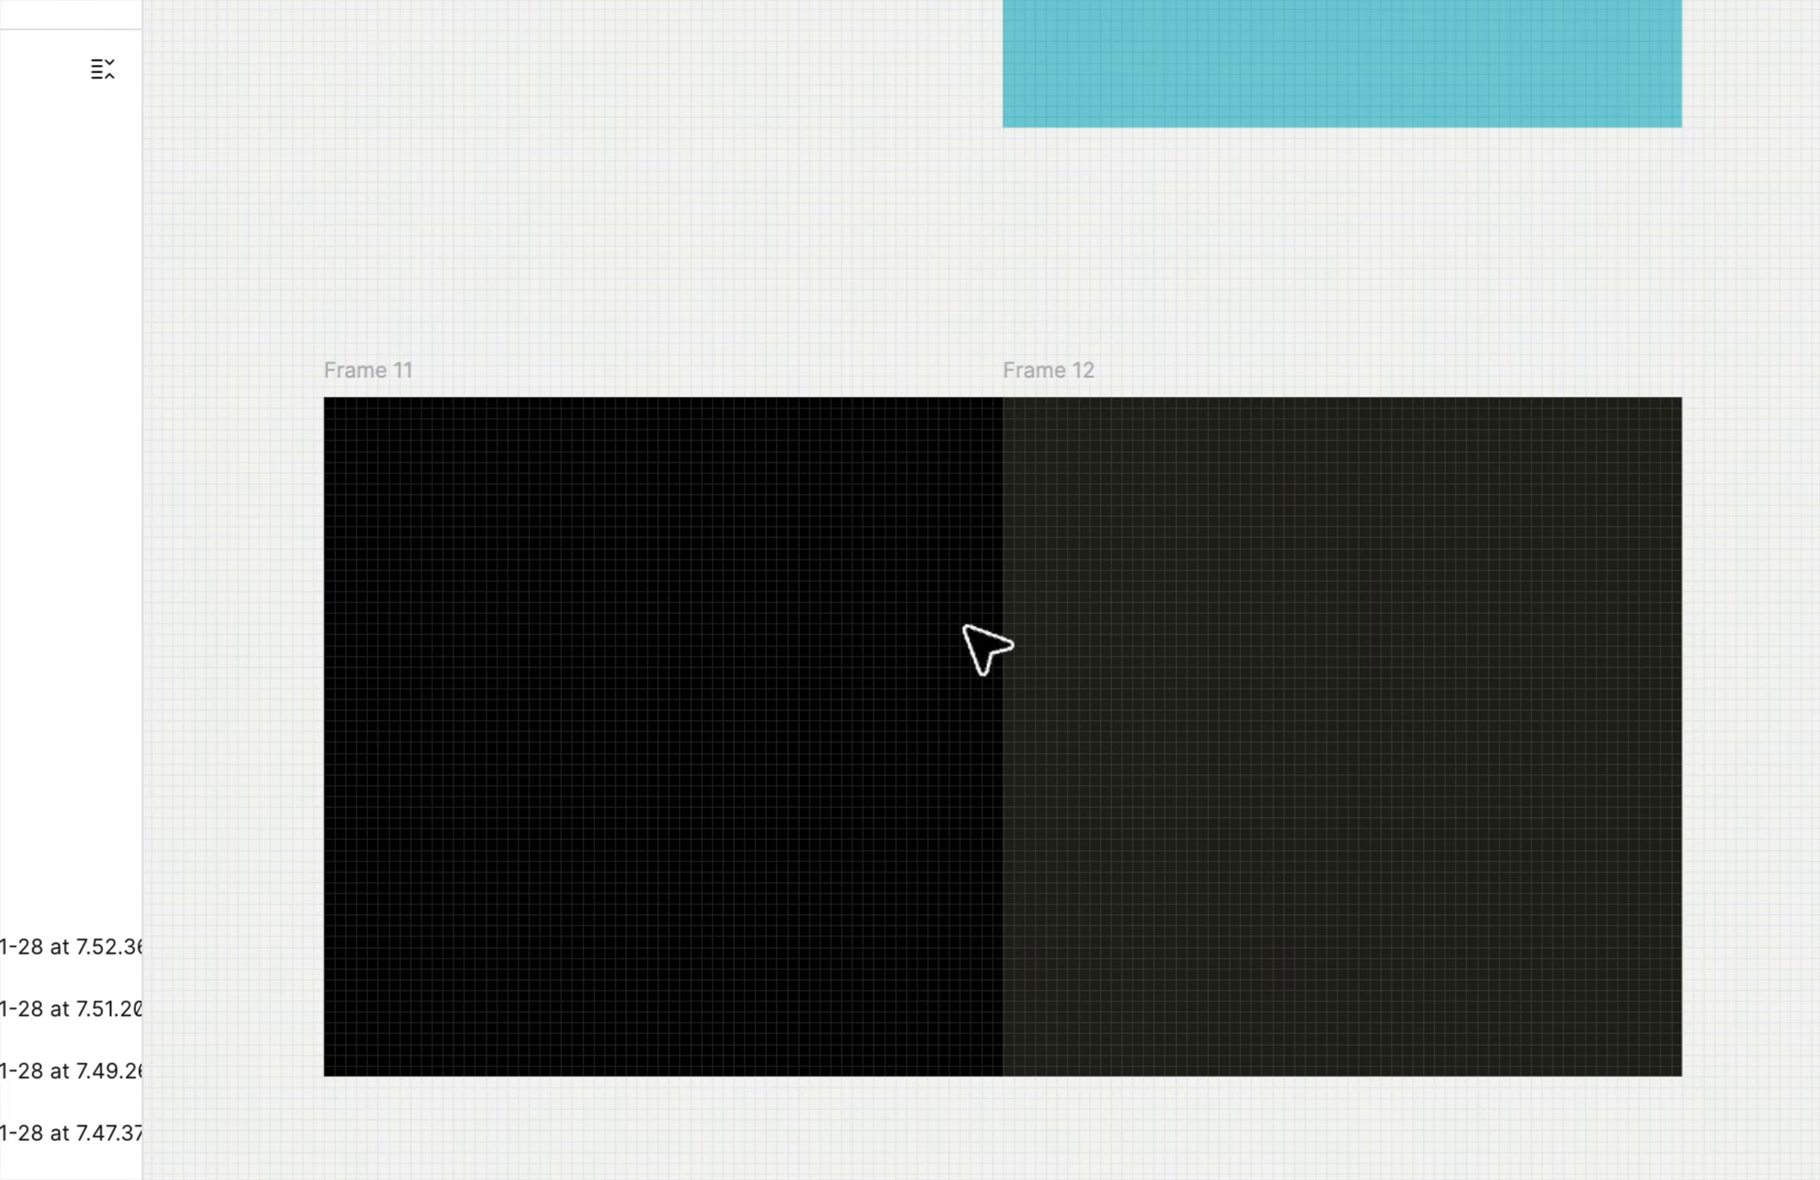
pyautogui.scroll(-10, 965, 625)
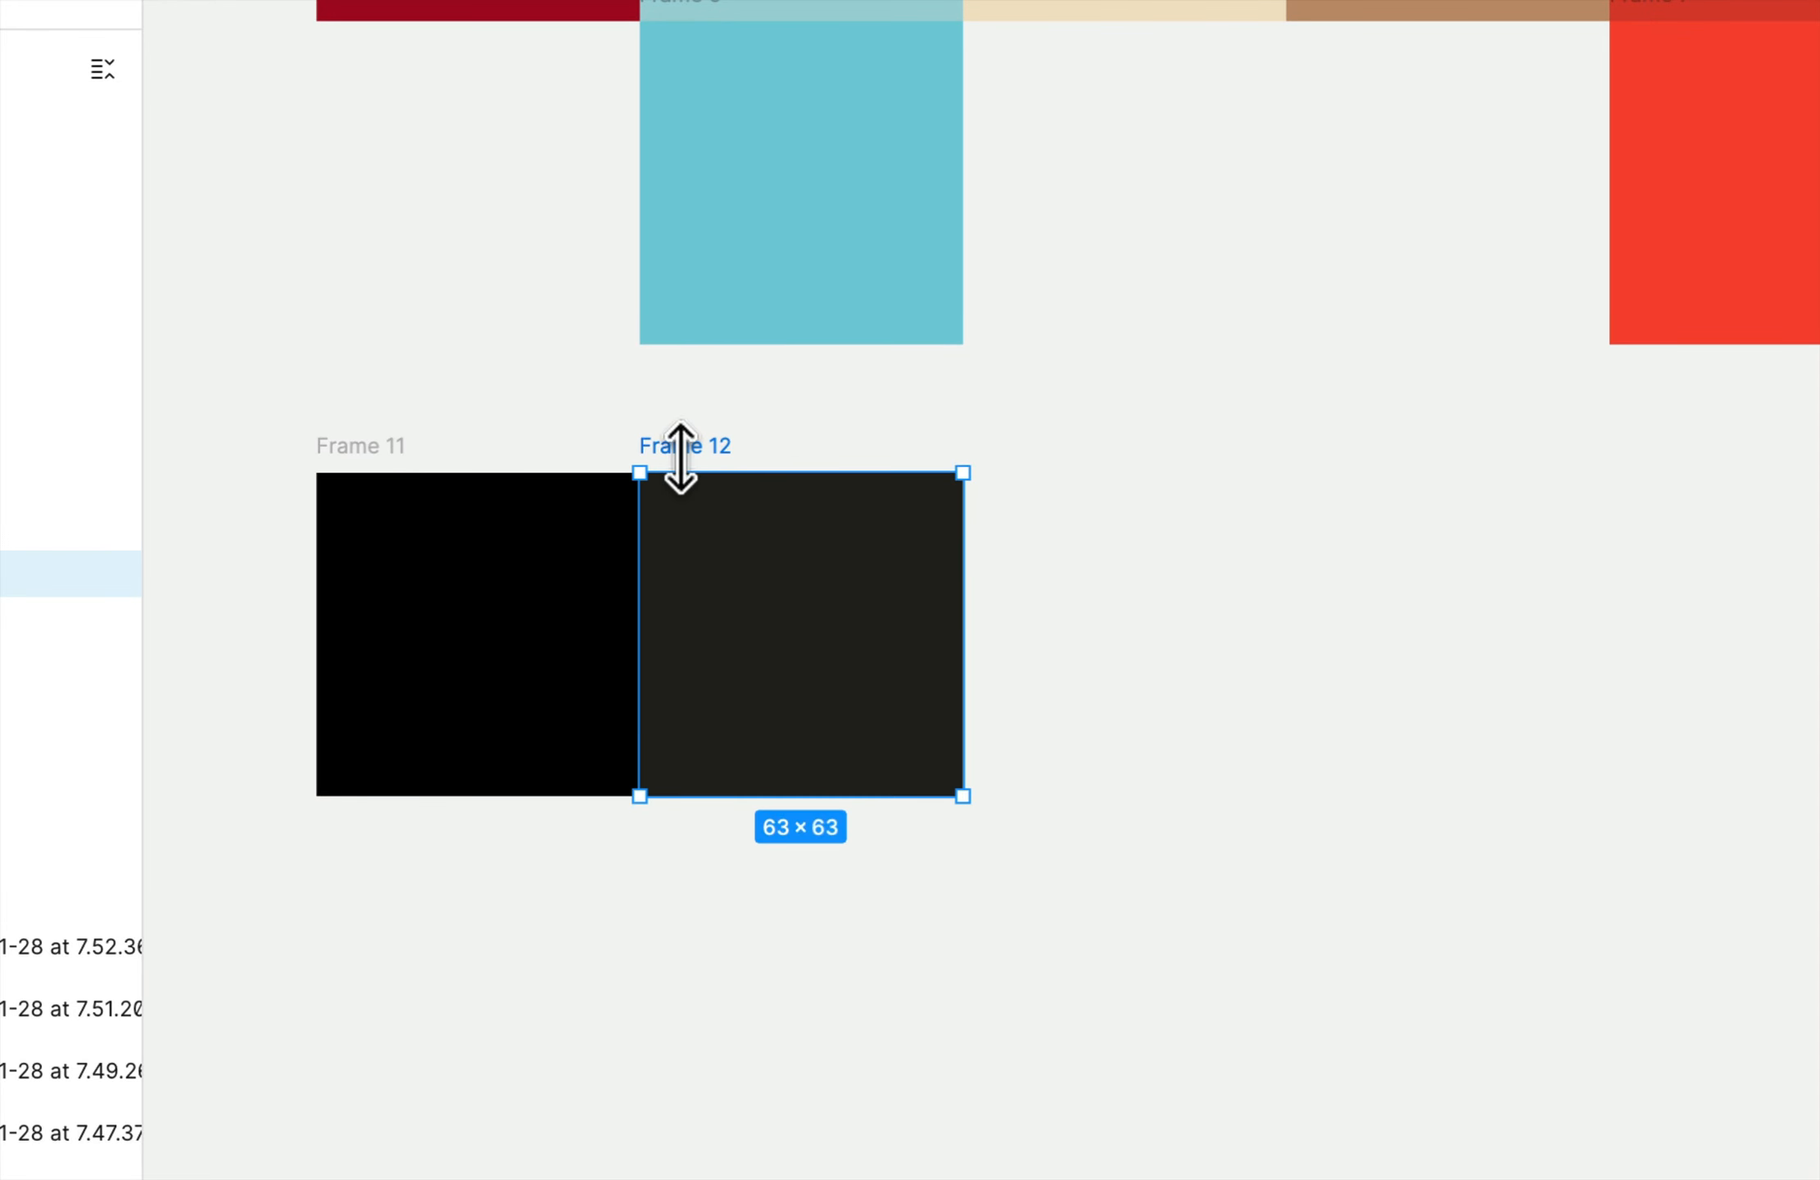
pyautogui.moveTo(711, 459); pyautogui.dragTo(698, 760)
pyautogui.hotkey('shift', '0')
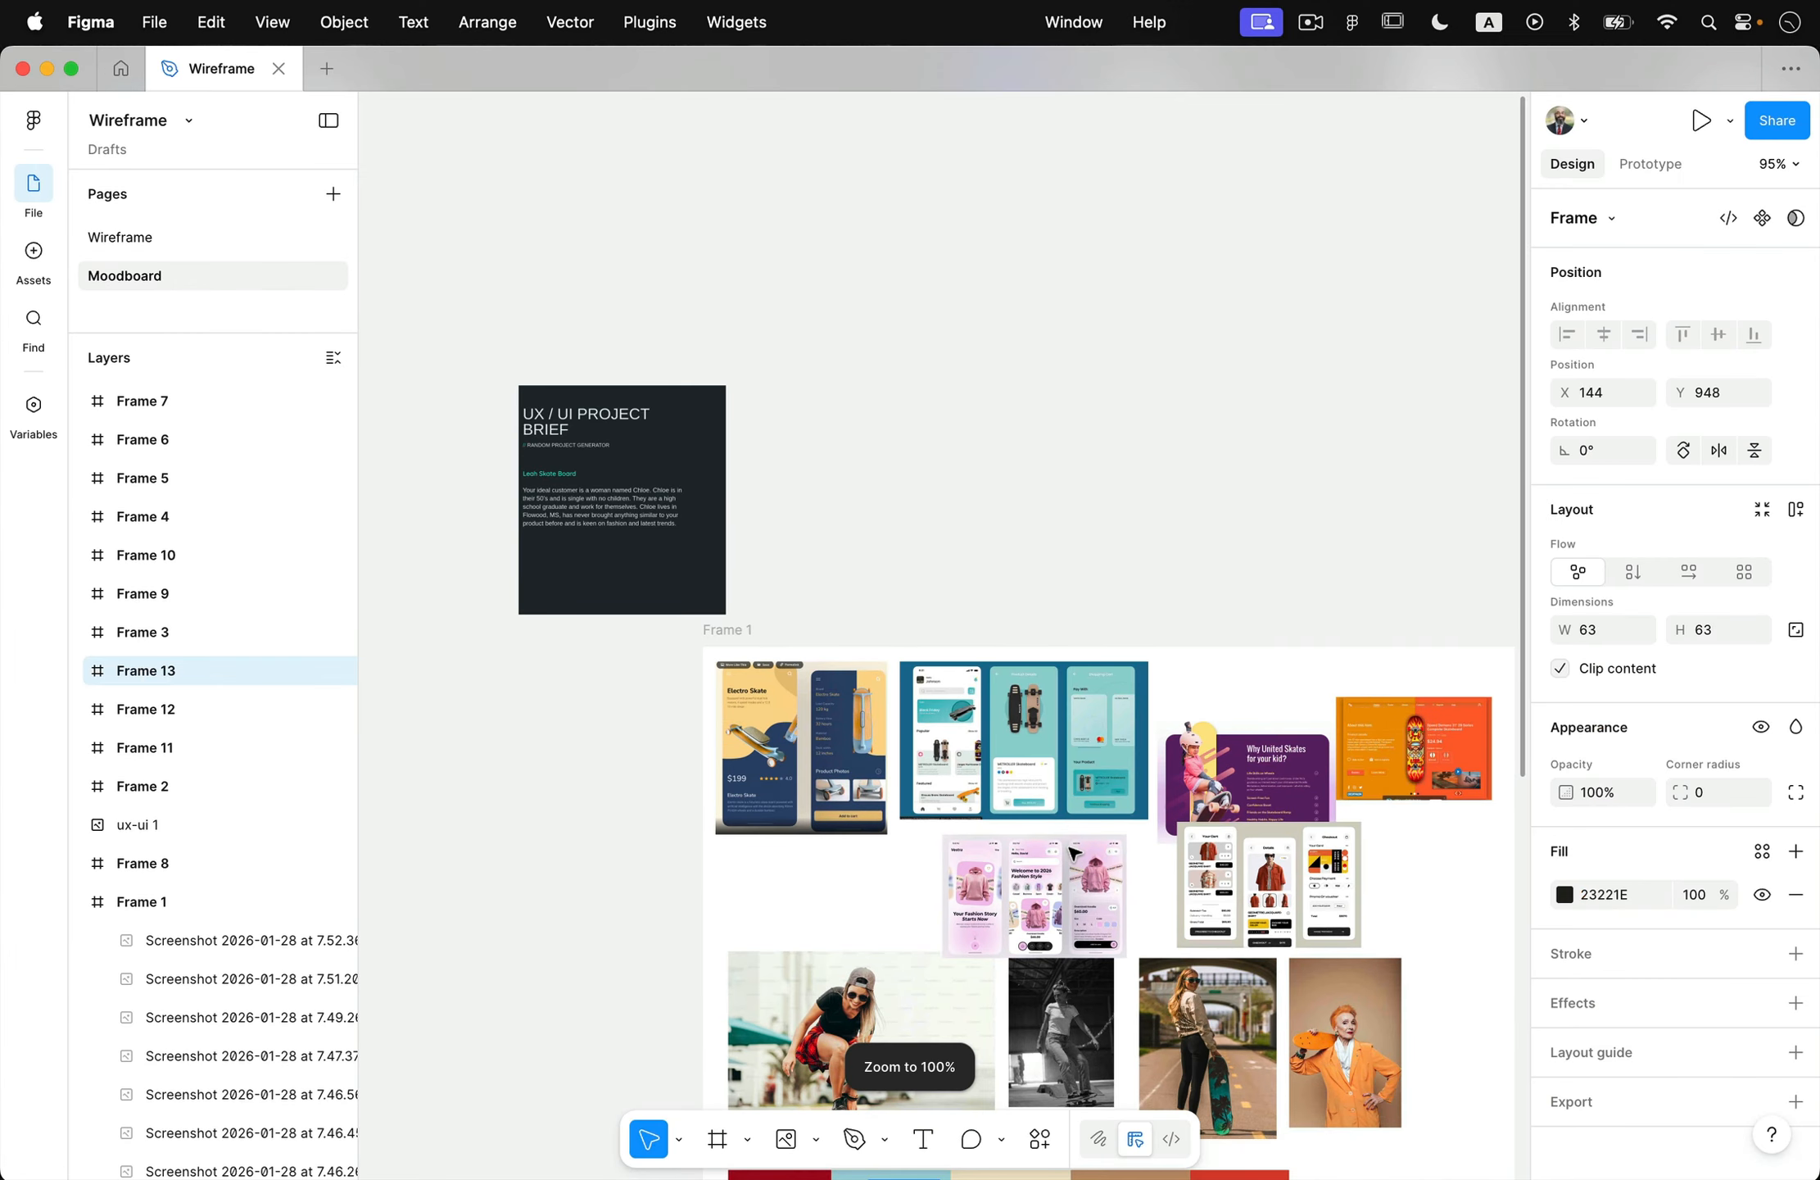
pyautogui.scroll(-10, 1294, 860)
pyautogui.scroll(10, 755, 768)
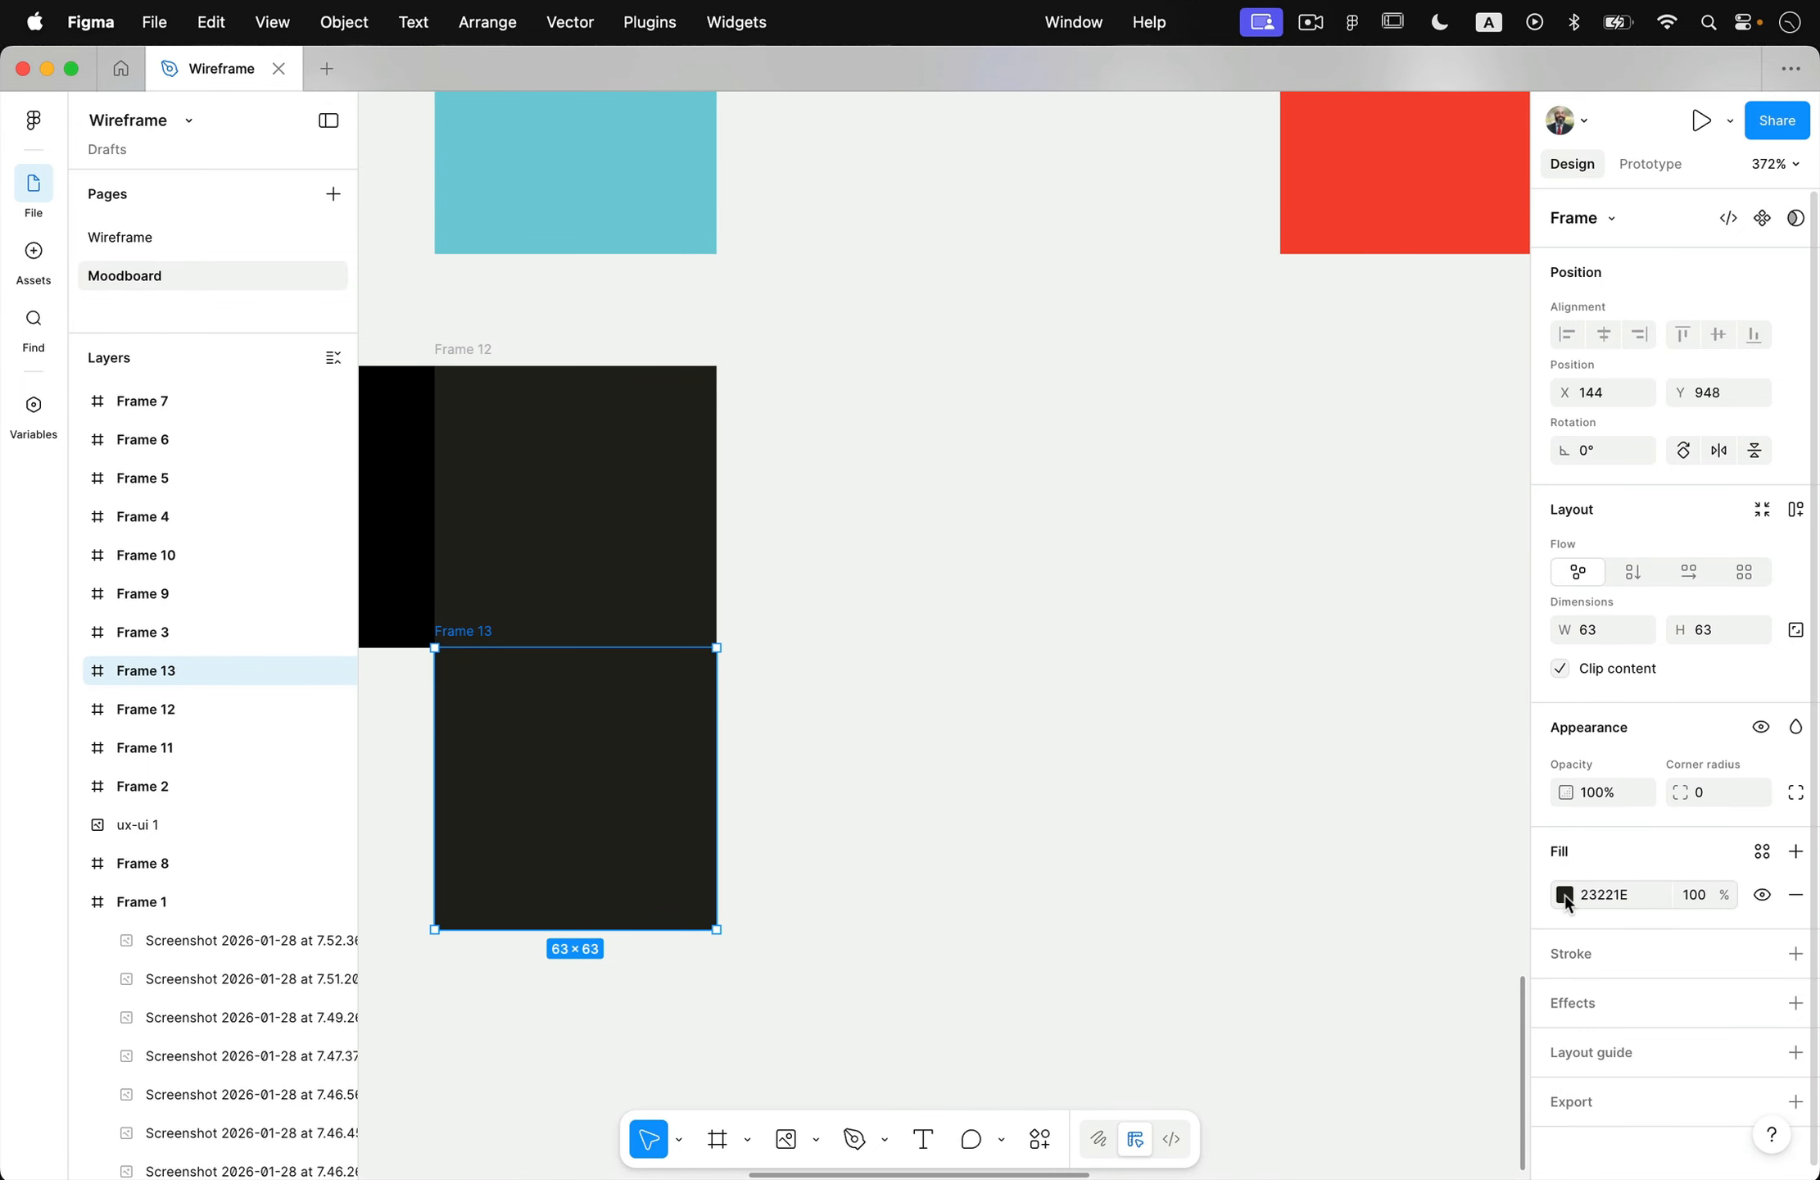
pyautogui.click(1564, 894)
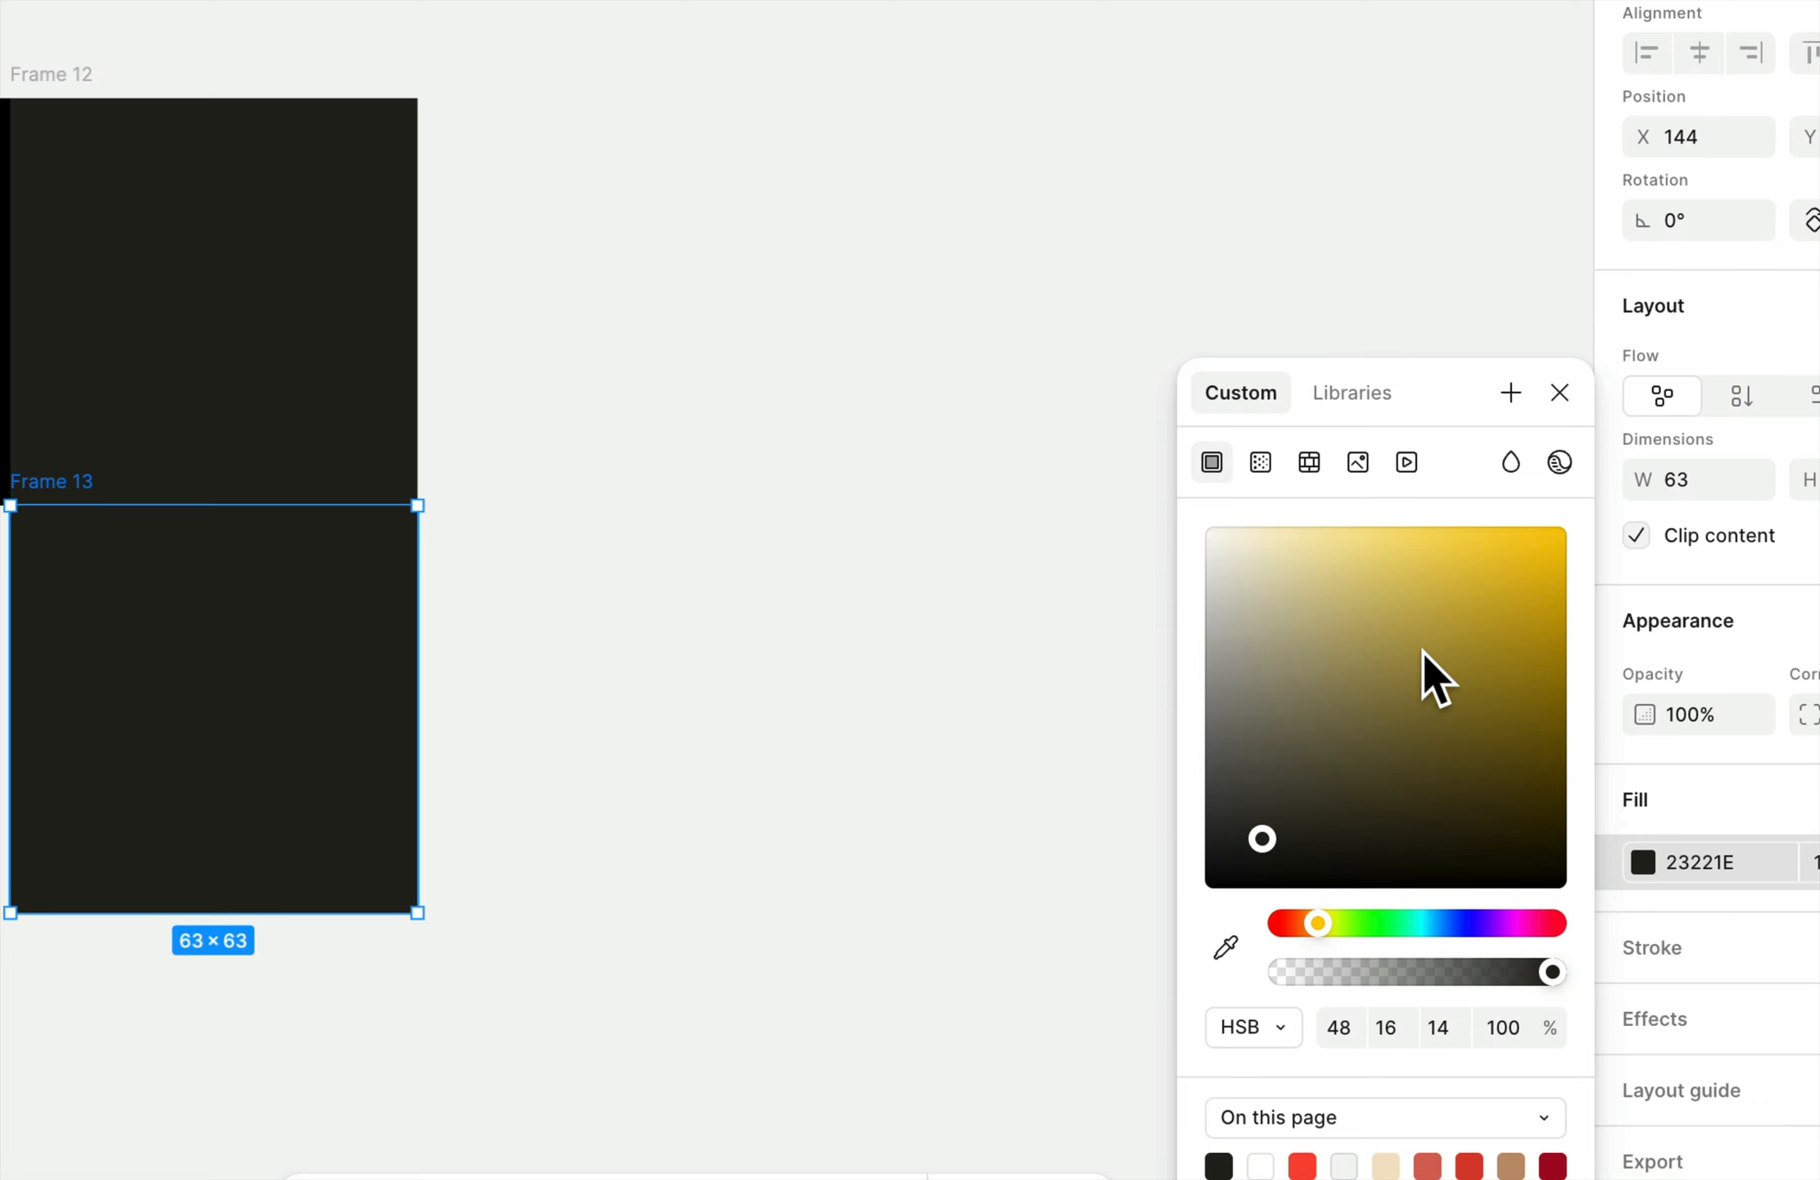
pyautogui.moveTo(1294, 931); pyautogui.dragTo(1463, 924)
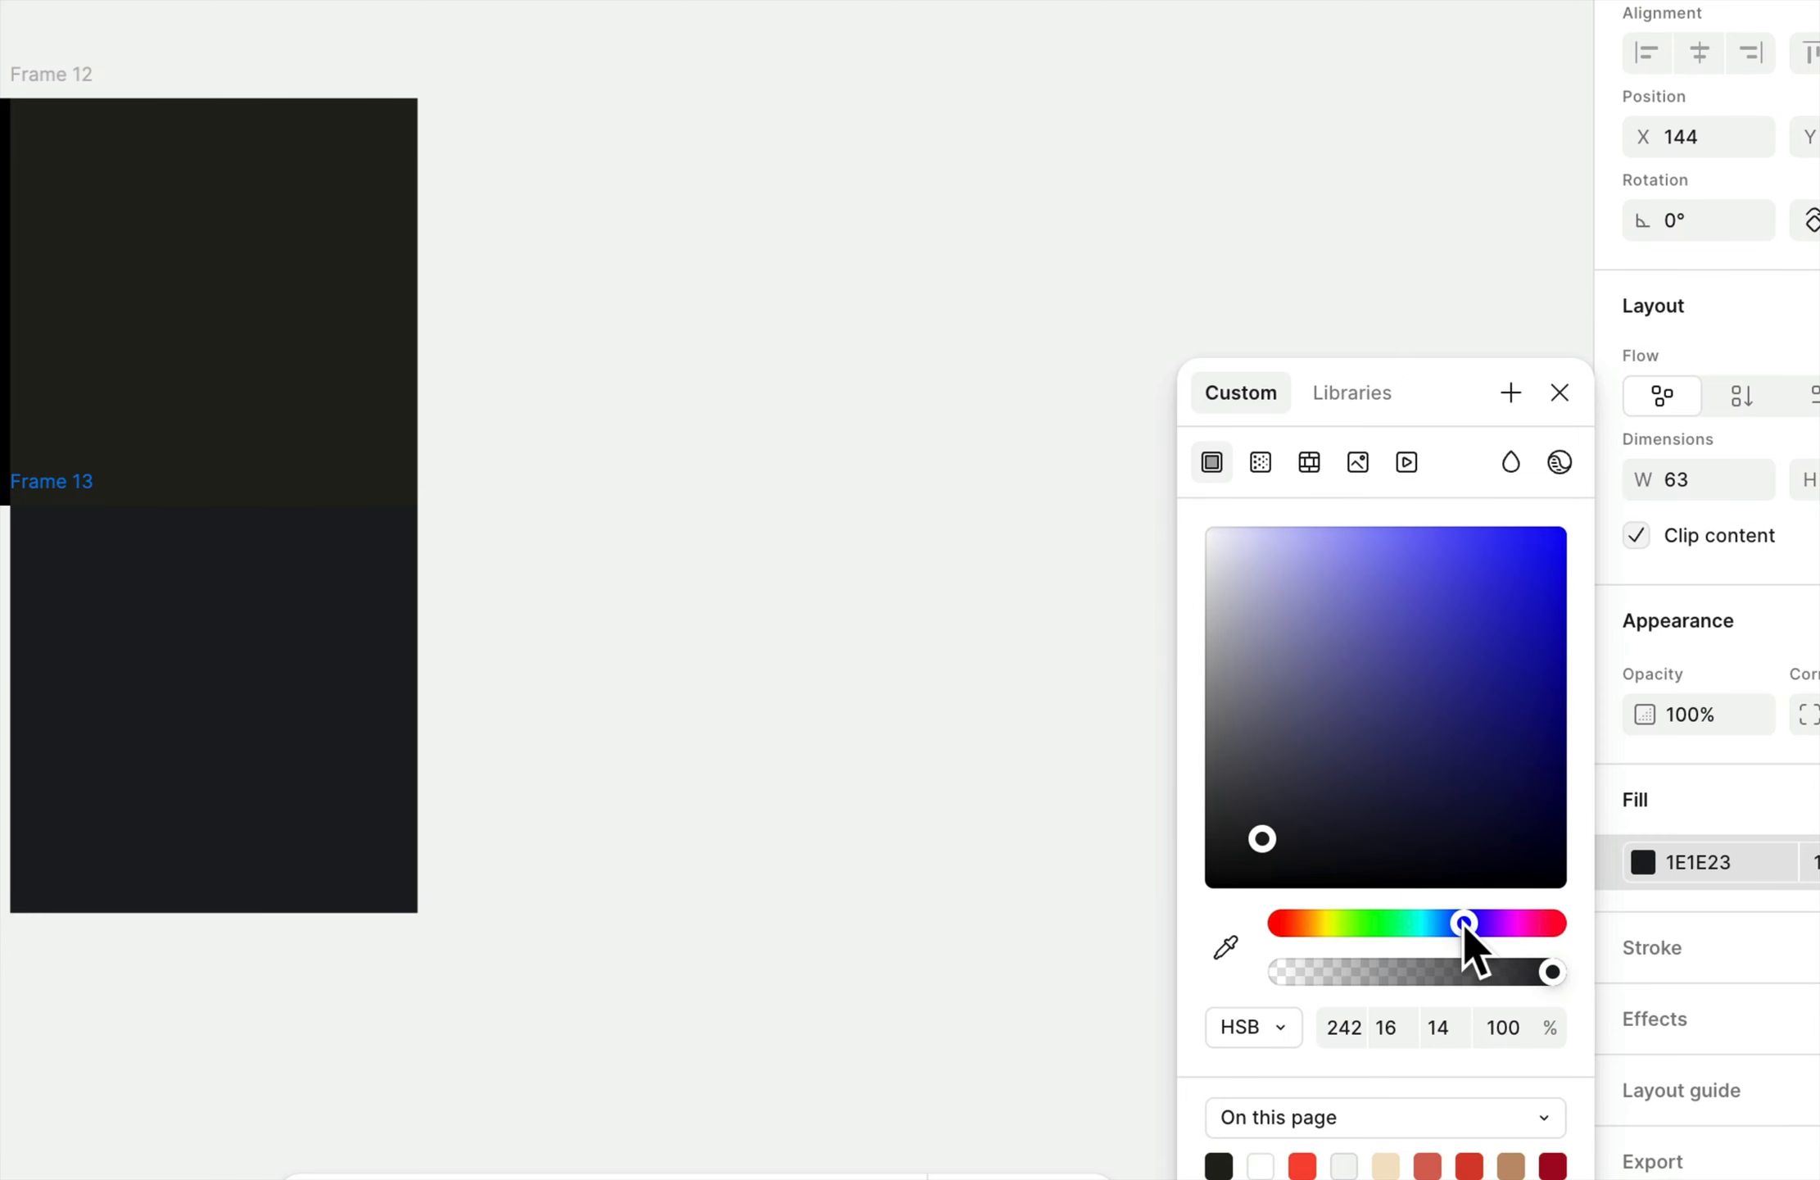
pyautogui.click(1122, 815)
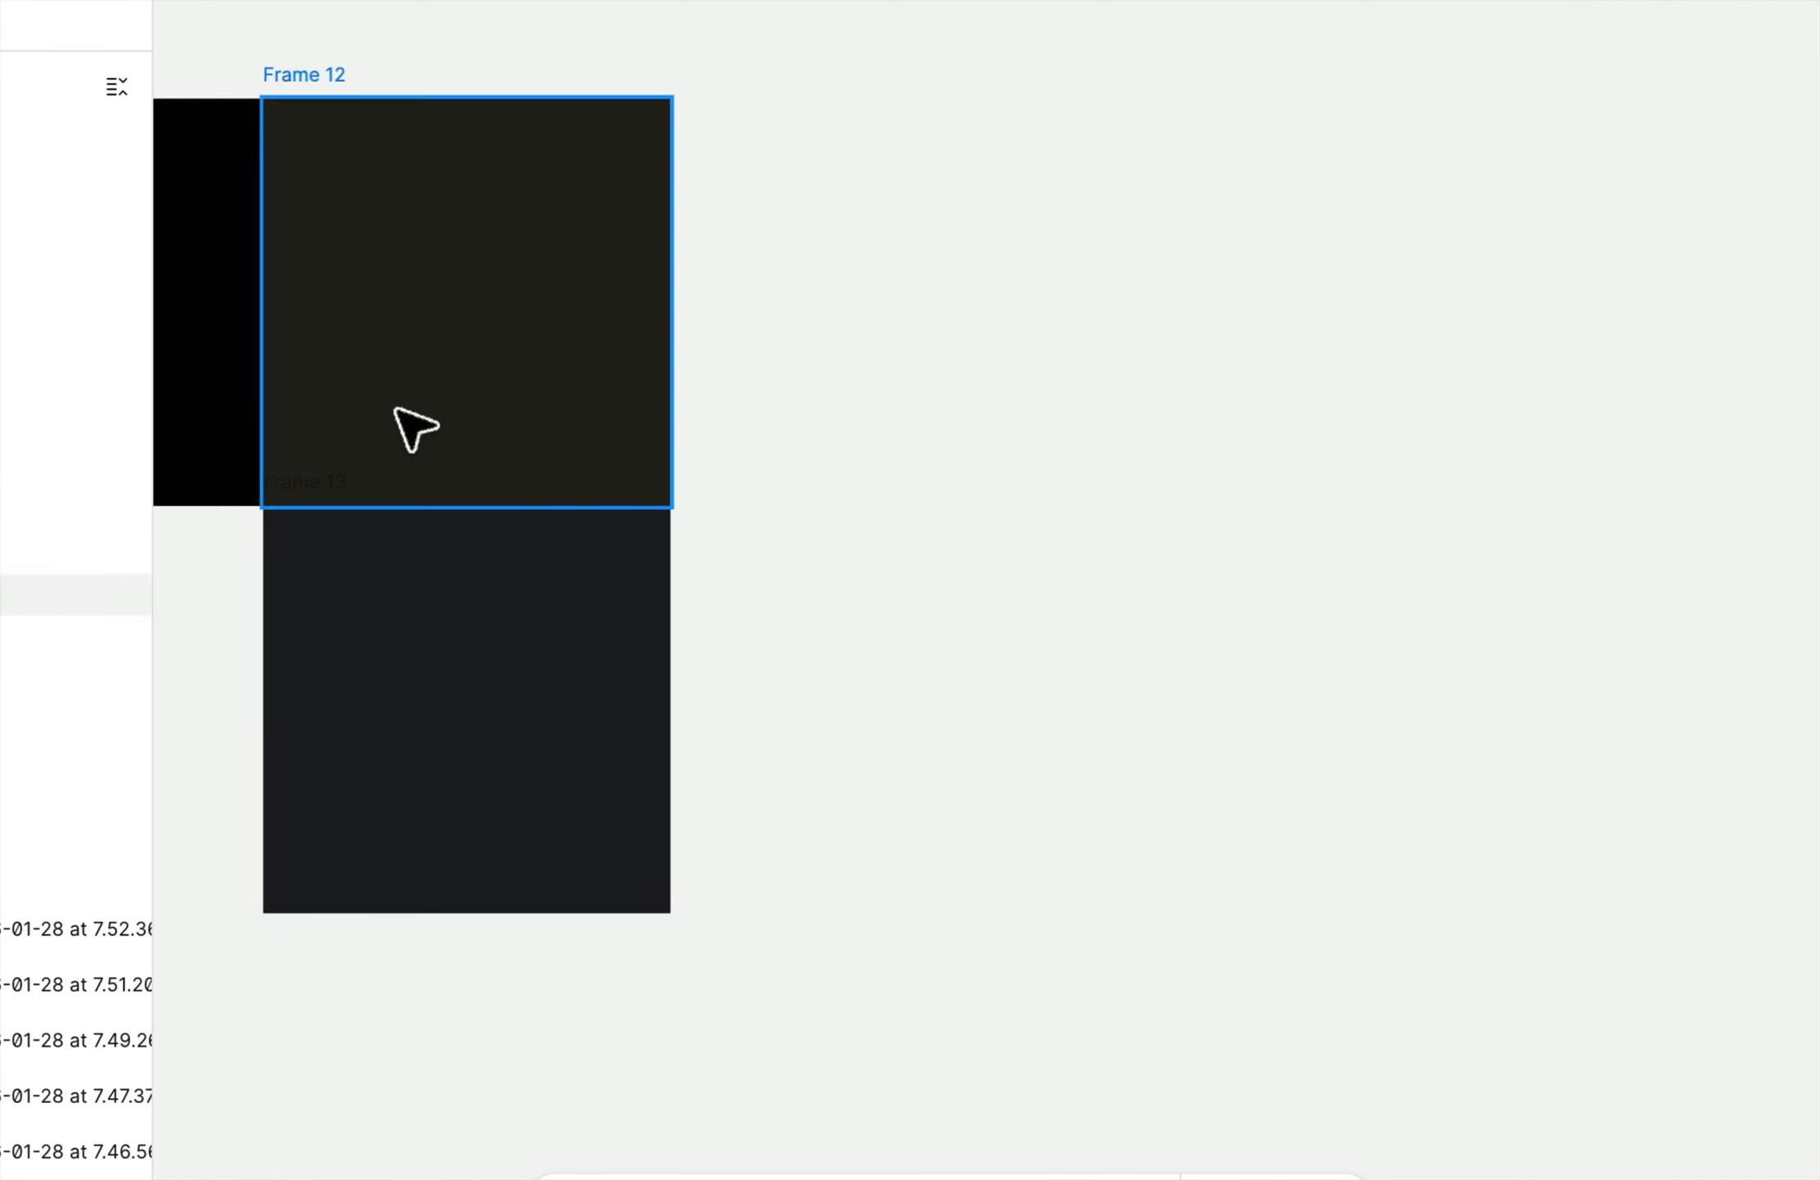
# - Compare the pure black square with the warm and cool off-black squares up close
pyautogui.hscroll(-3, 406, 423)
pyautogui.scroll(2, 406, 423)
pyautogui.scroll(3, 455, 450)
pyautogui.click(963, 825)
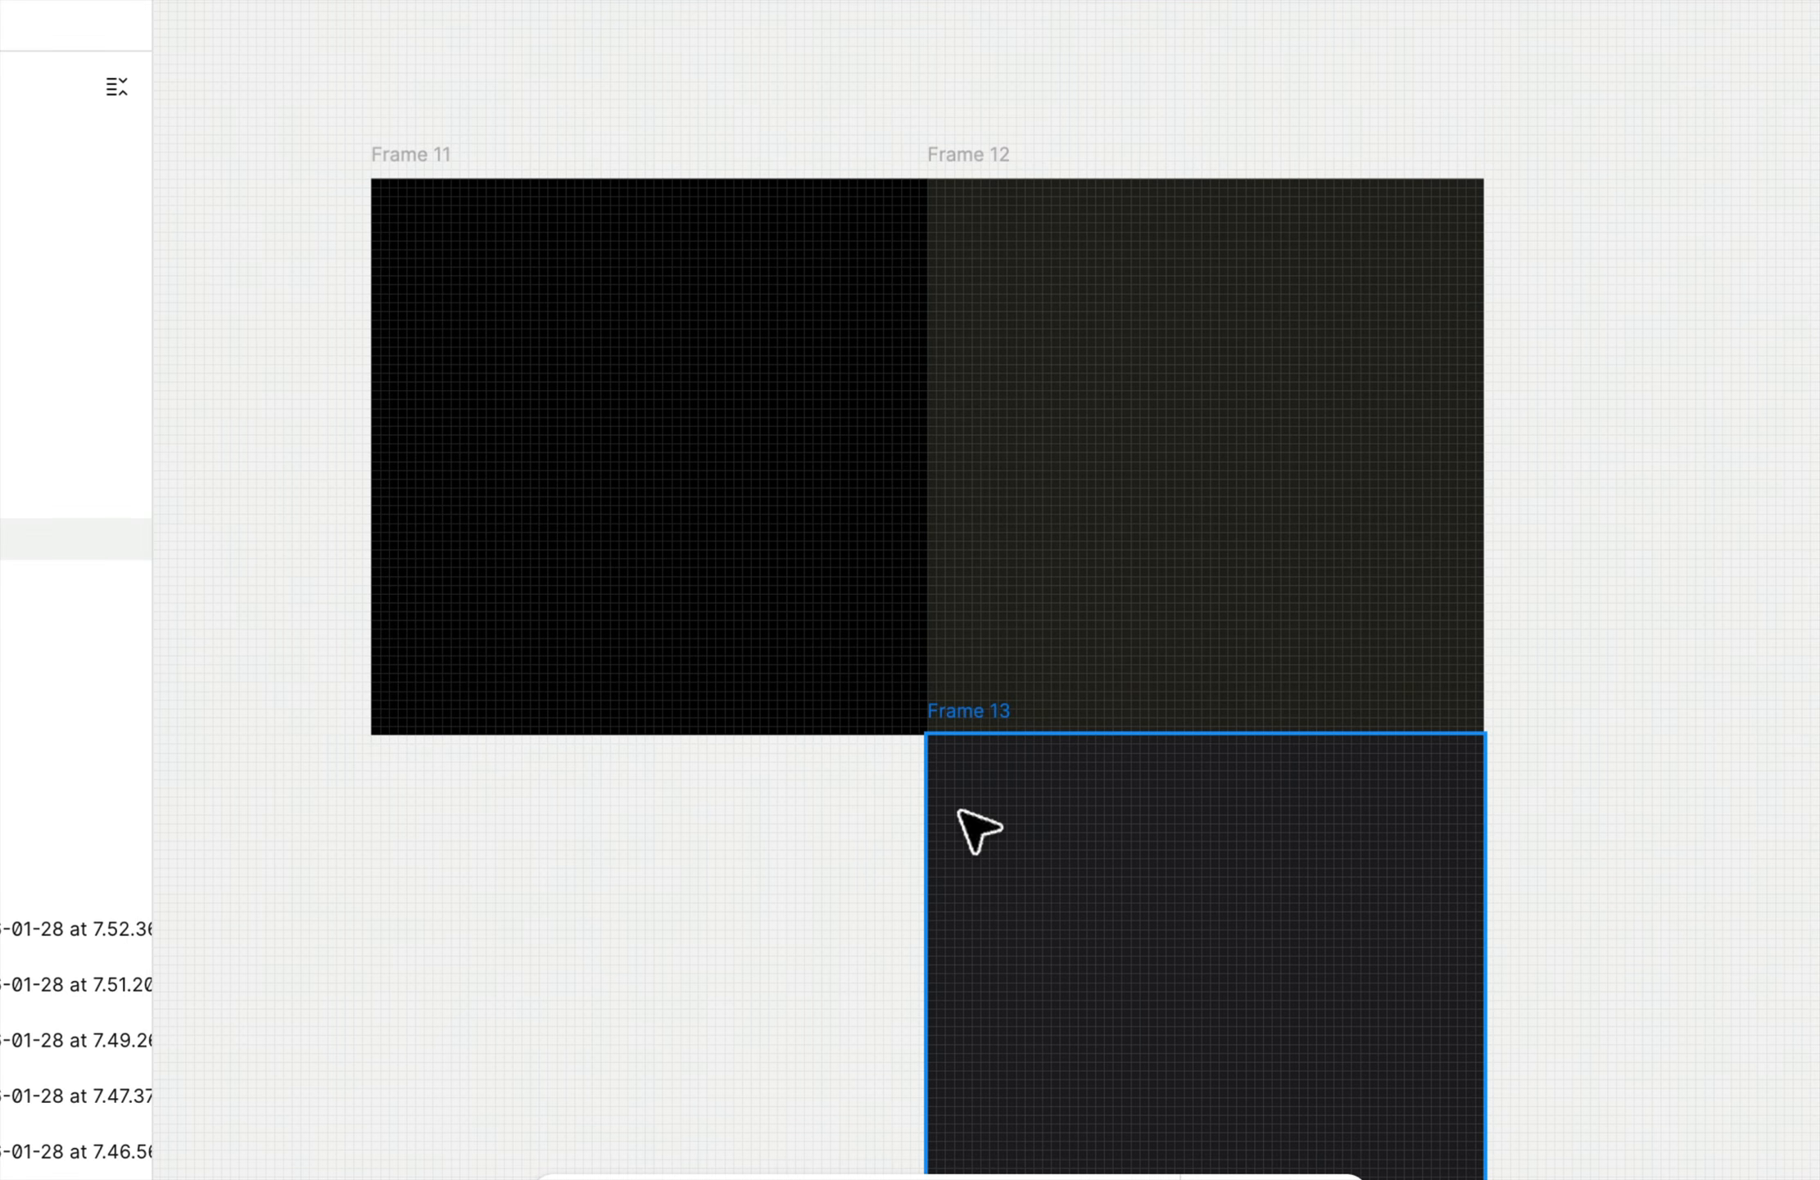
pyautogui.click(1068, 553)
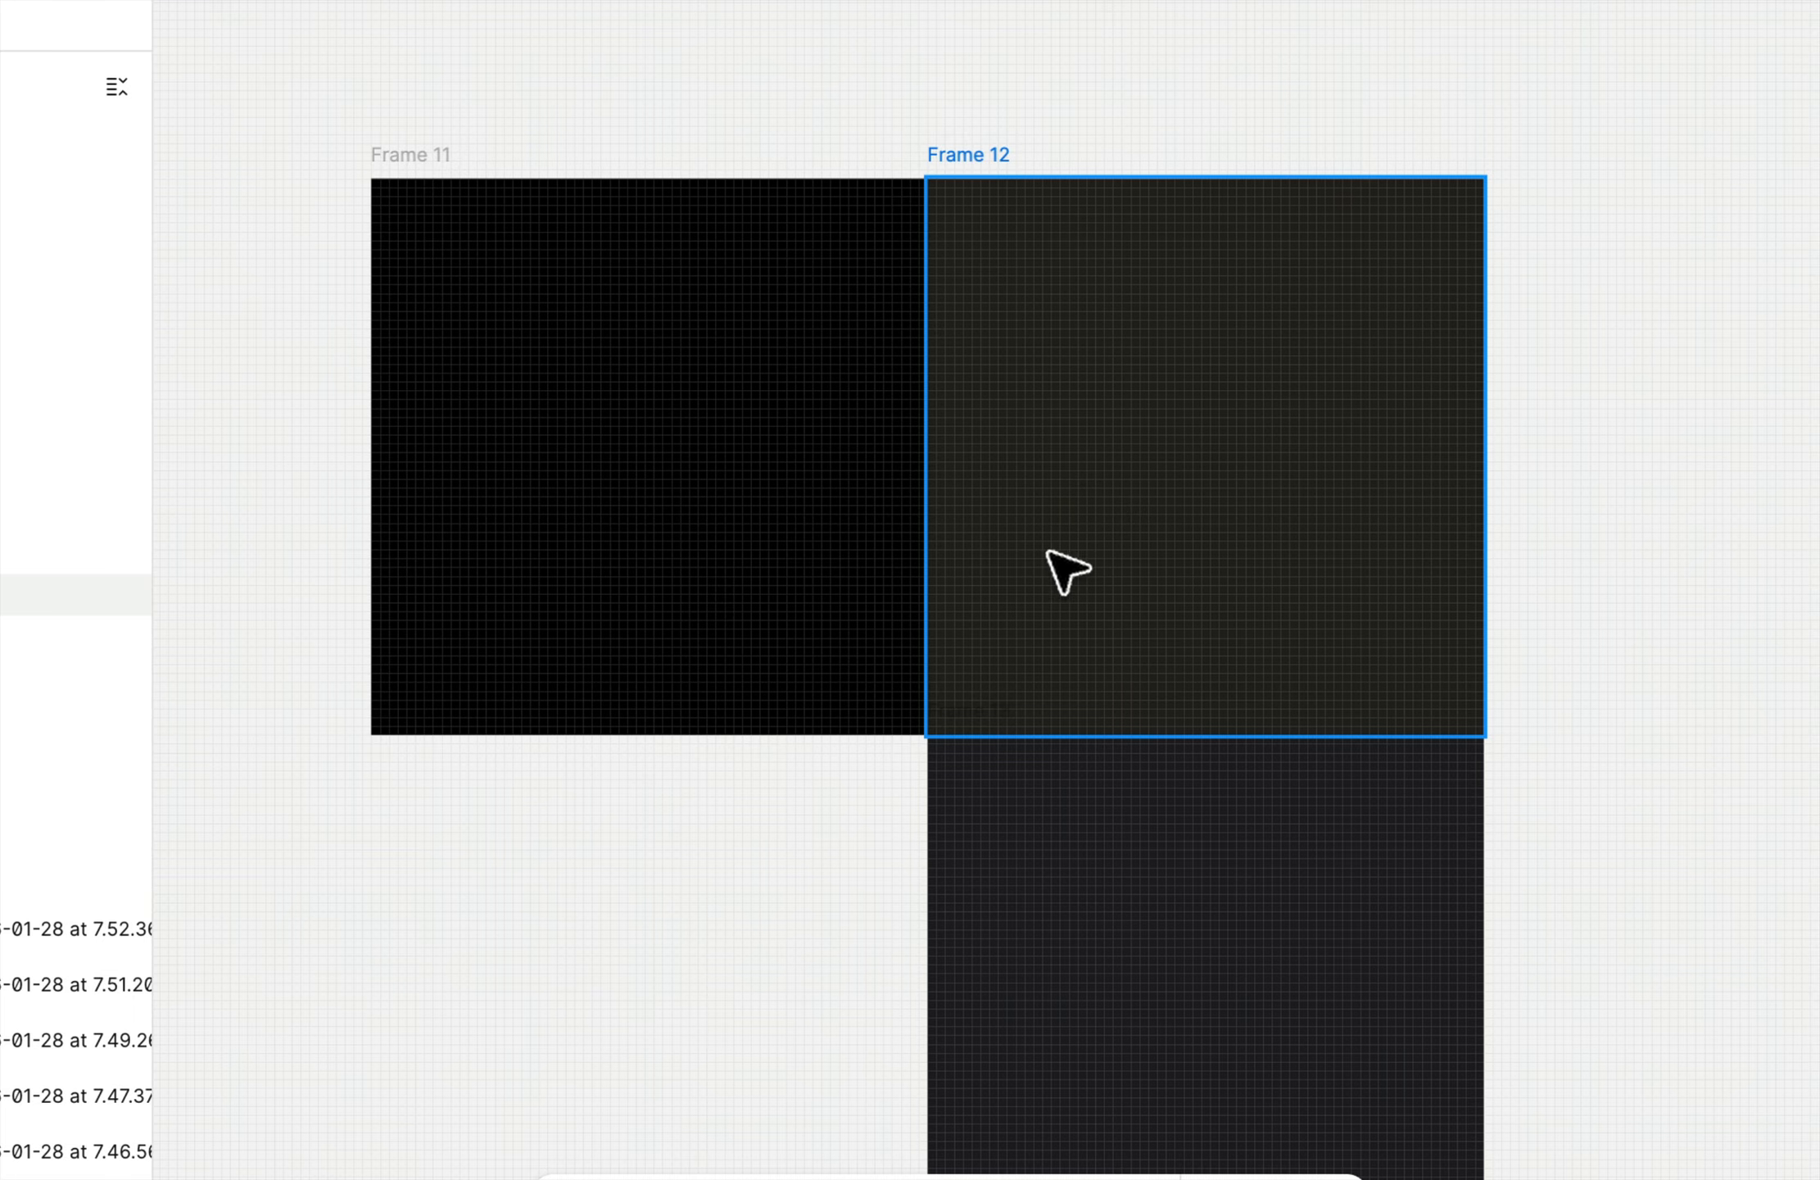
pyautogui.click(788, 566)
pyautogui.click(1014, 785)
pyautogui.click(728, 534)
pyautogui.click(859, 840)
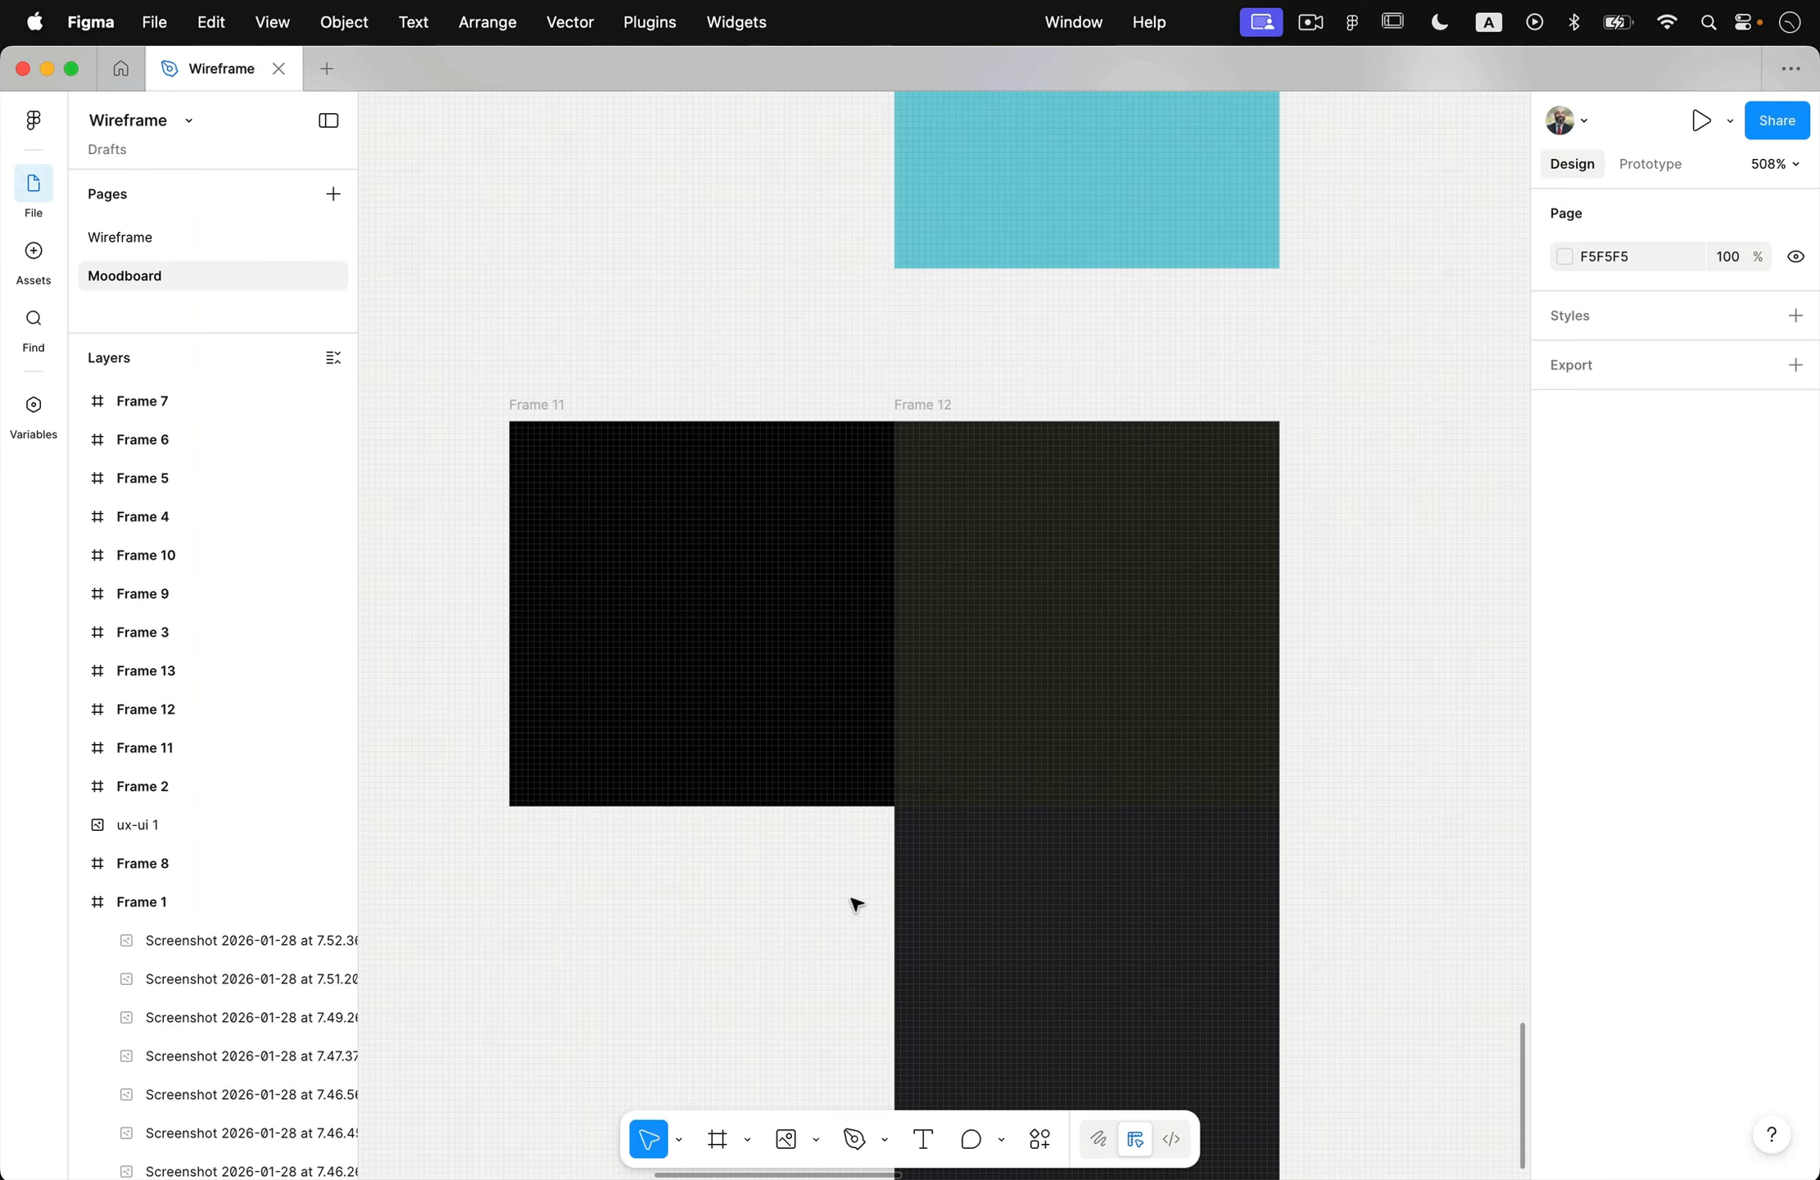
pyautogui.hscroll(5, 865, 868)
pyautogui.scroll(-3, 865, 868)
pyautogui.scroll(-3, 856, 906)
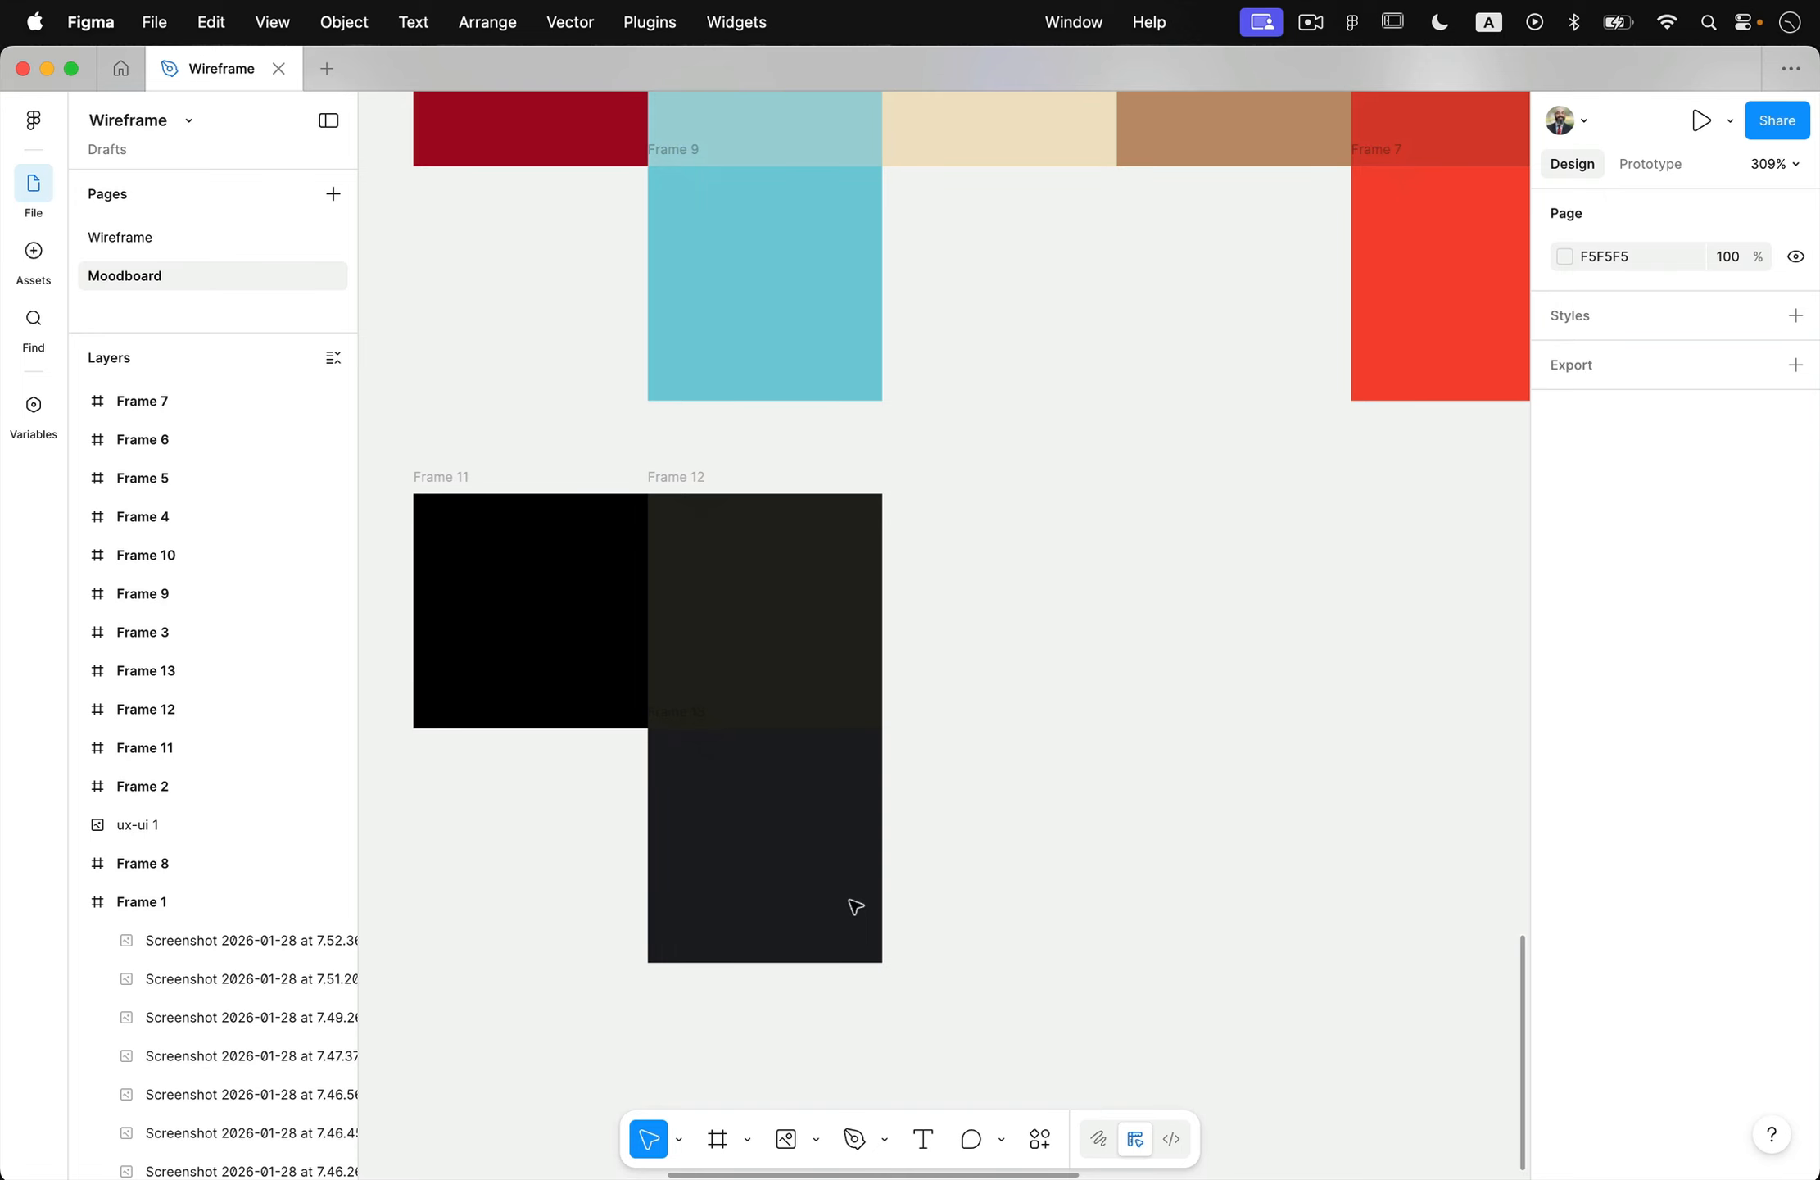
# - Duplicate the warm off-black square and set the copy flush against its right edge
pyautogui.click(690, 492)
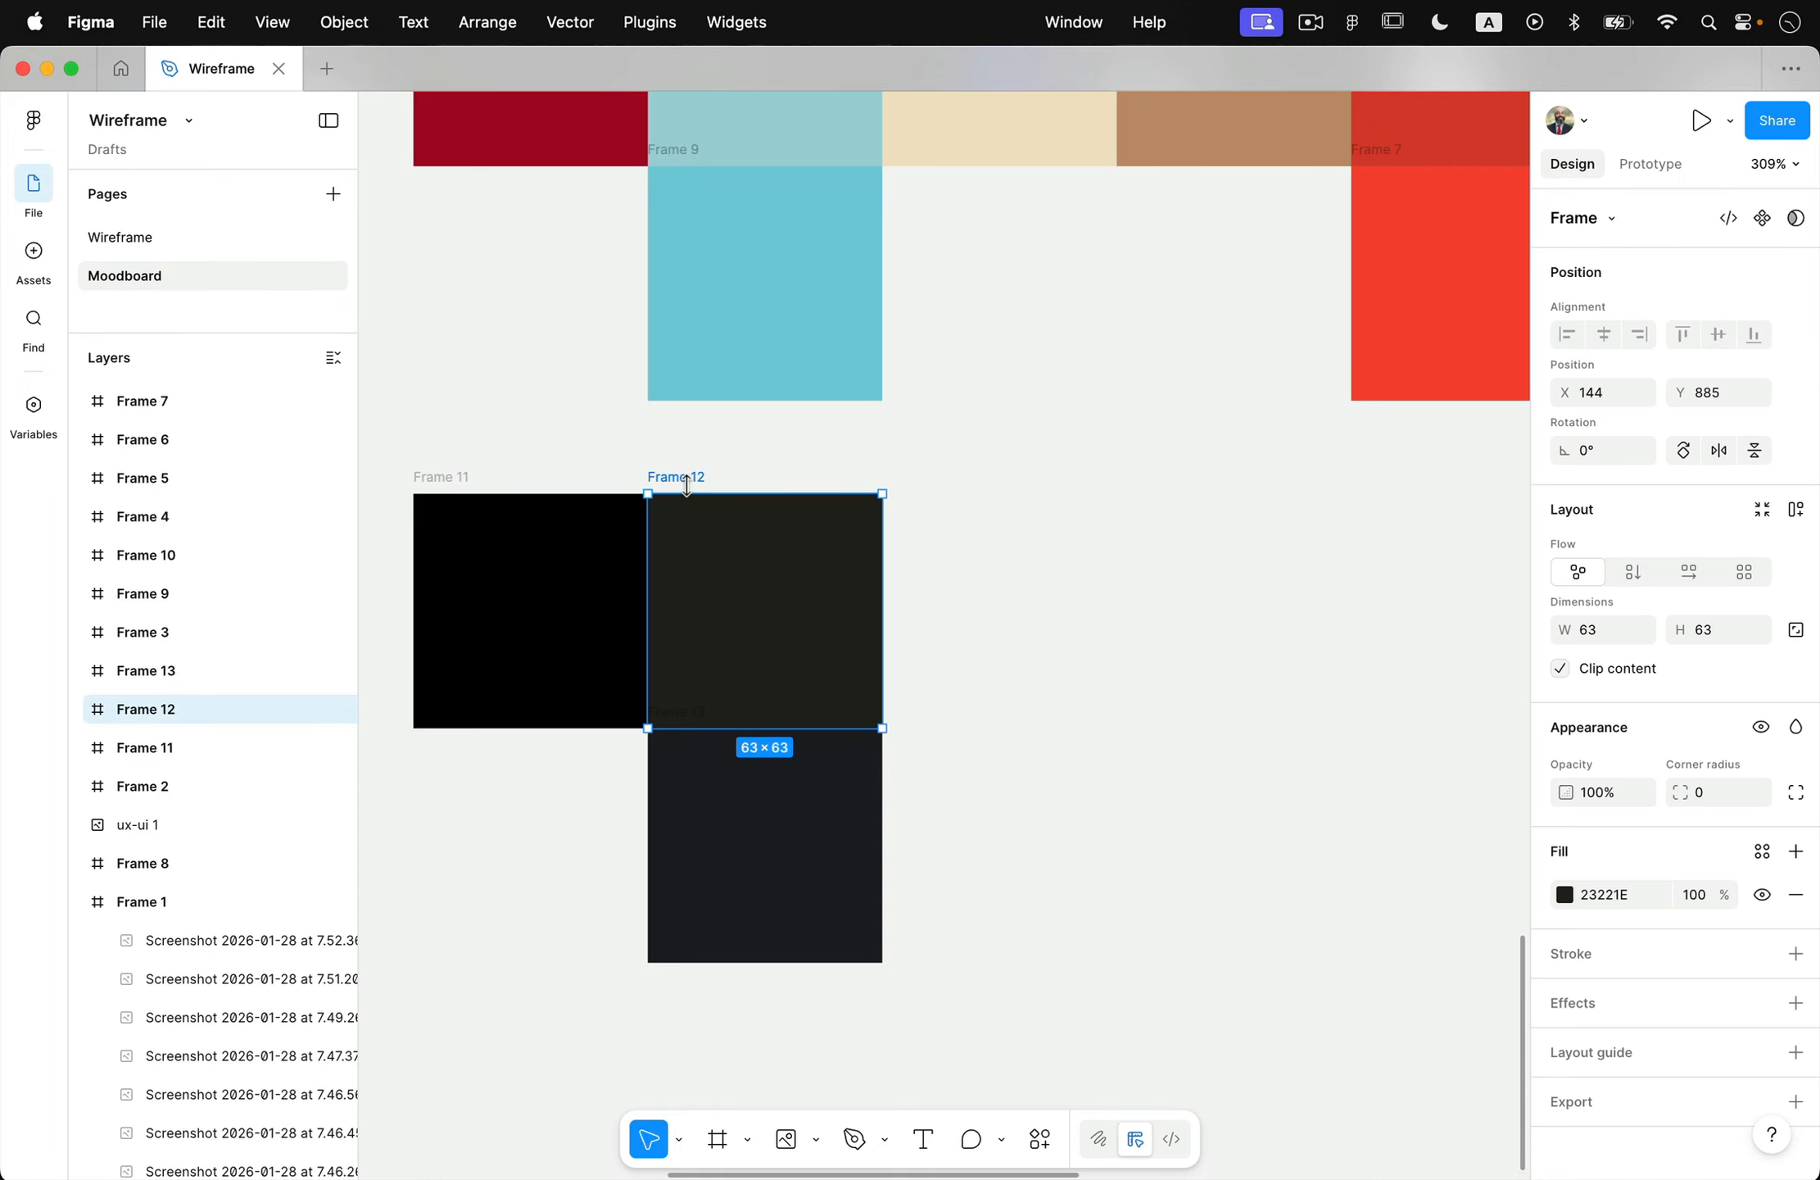
pyautogui.moveTo(680, 488); pyautogui.dragTo(919, 514)
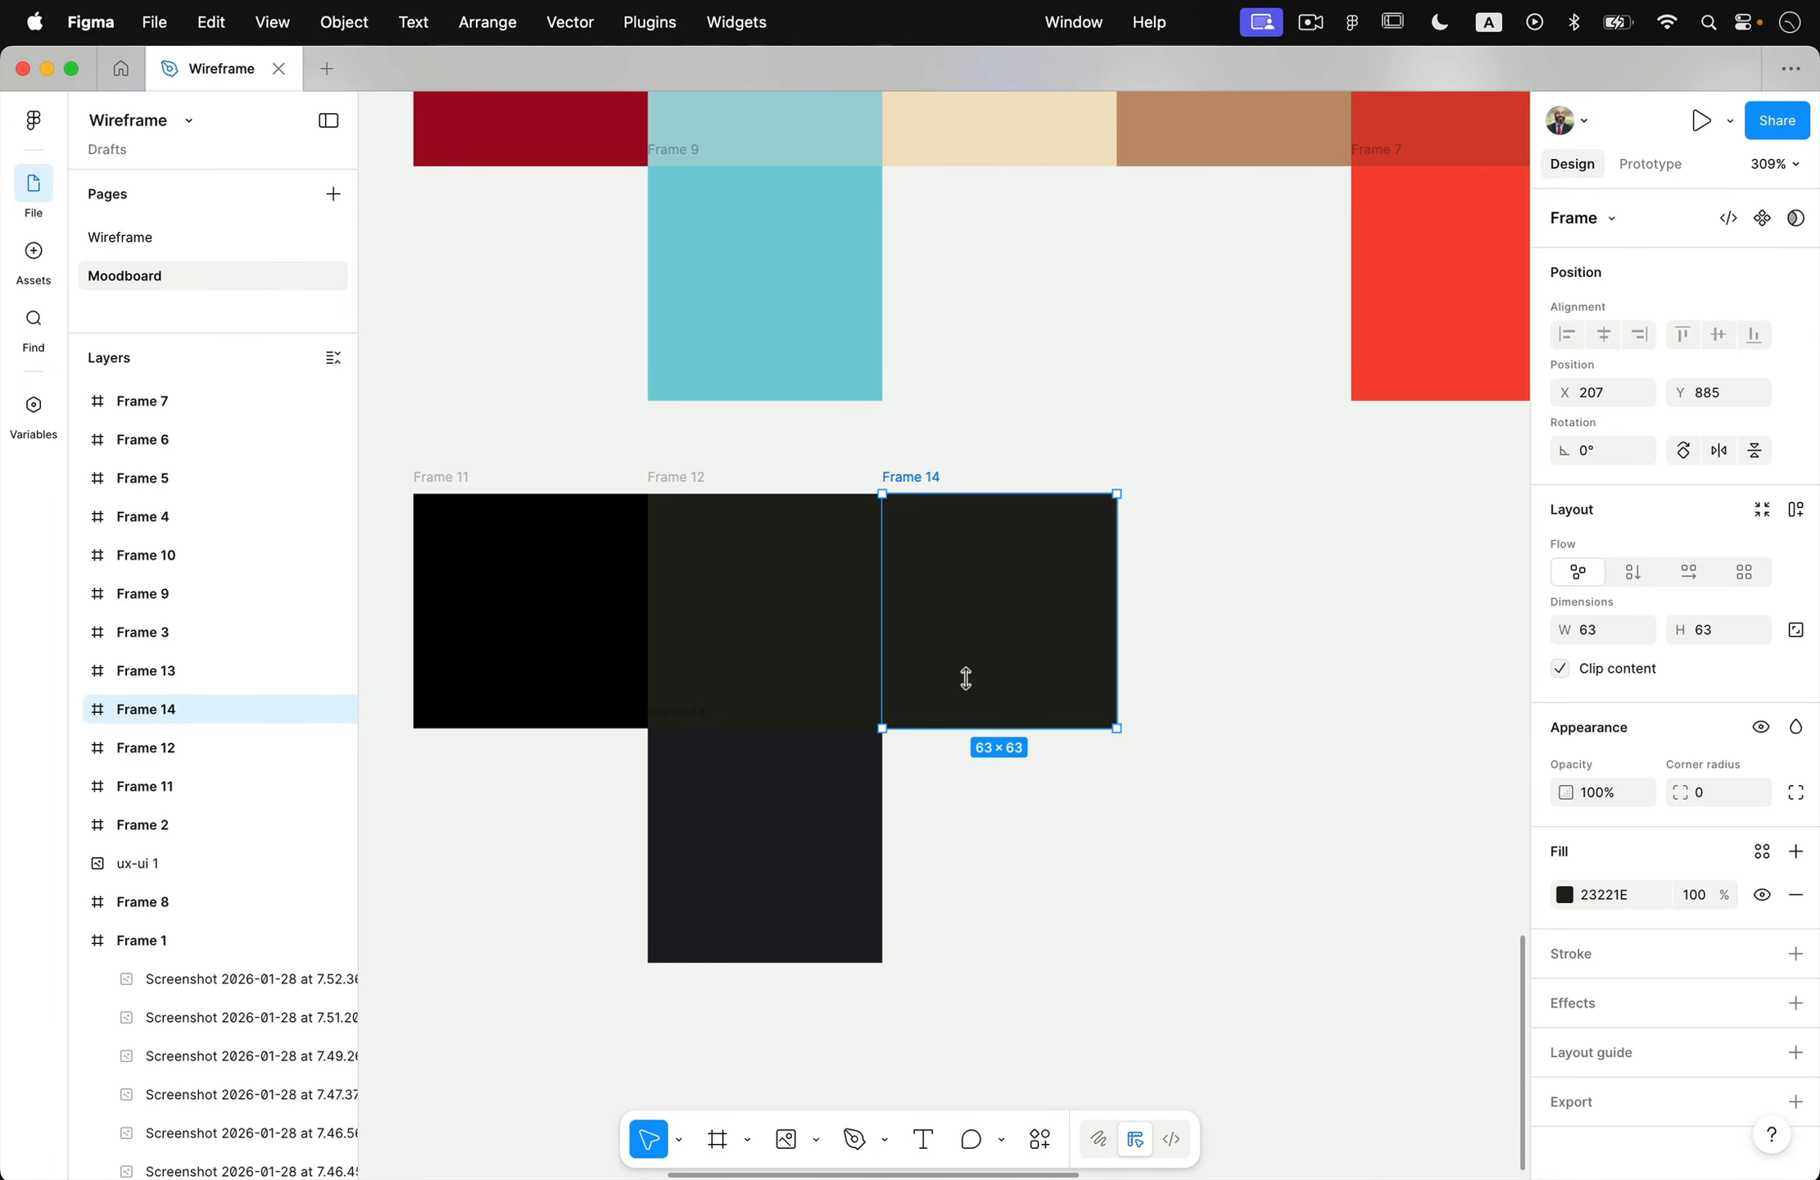
pyautogui.hscroll(2, 648, 625)
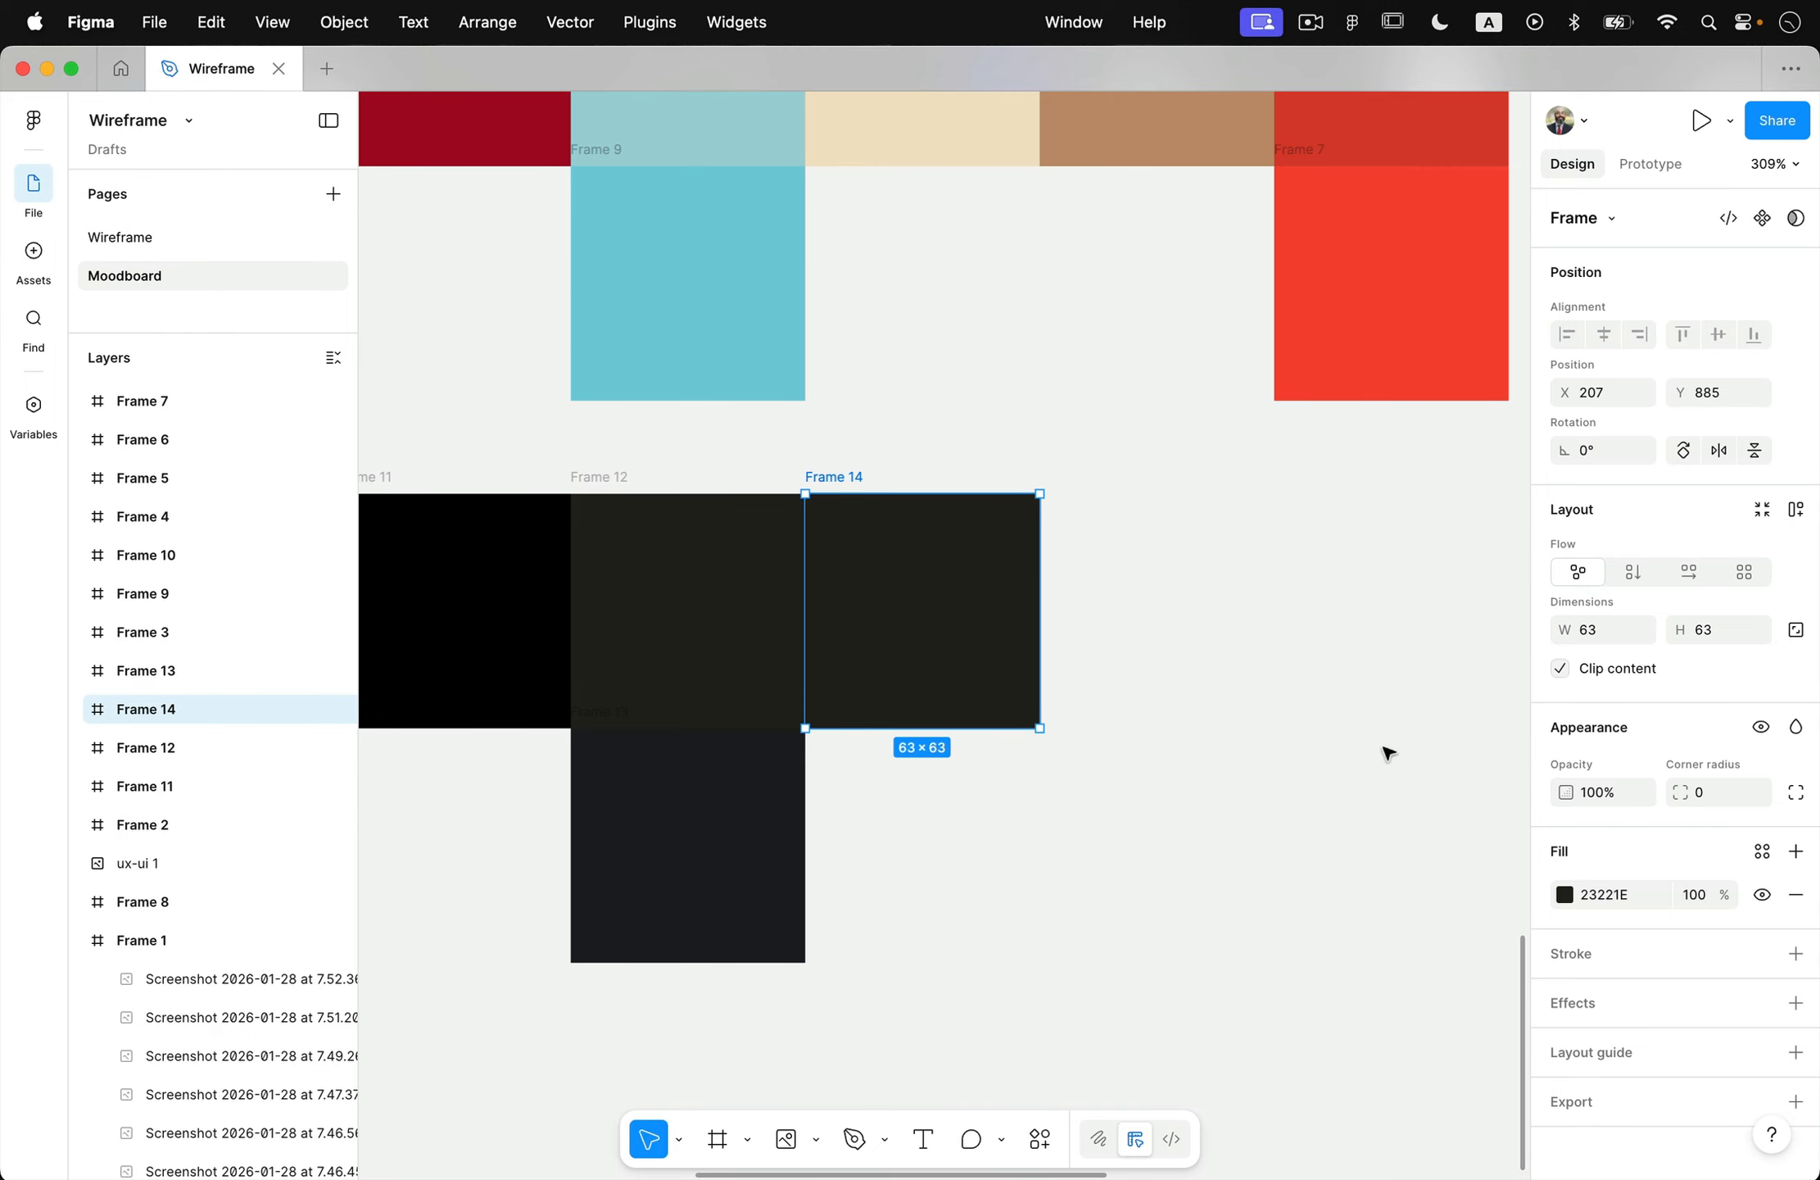
# - Lighten the fill of the new third square in the neutral row to 535148, with HSB saturation 12 and brightness 32
pyautogui.click(1564, 893)
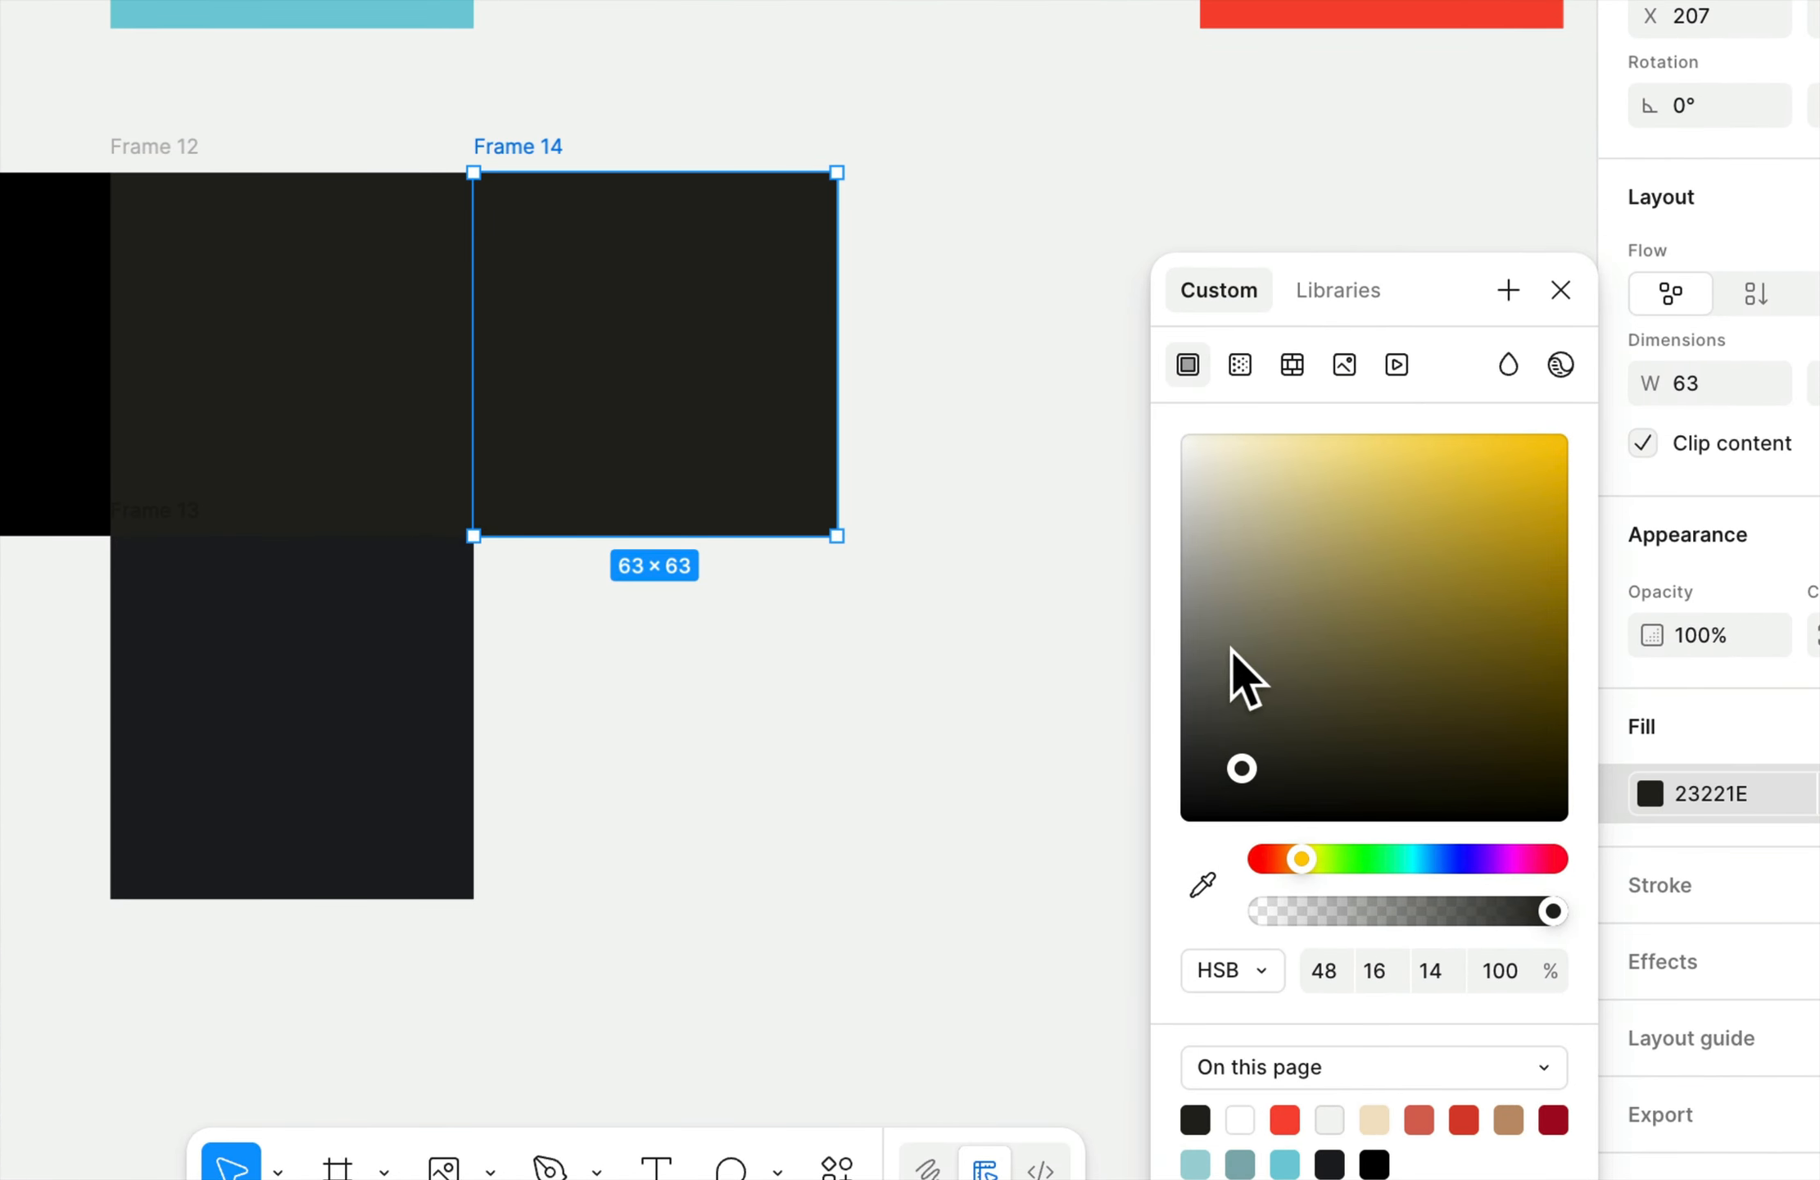
pyautogui.click(1433, 976)
pyautogui.press('Up')
pyautogui.press('Up')
pyautogui.press('Up')
pyautogui.press('Up')
pyautogui.press('Up')
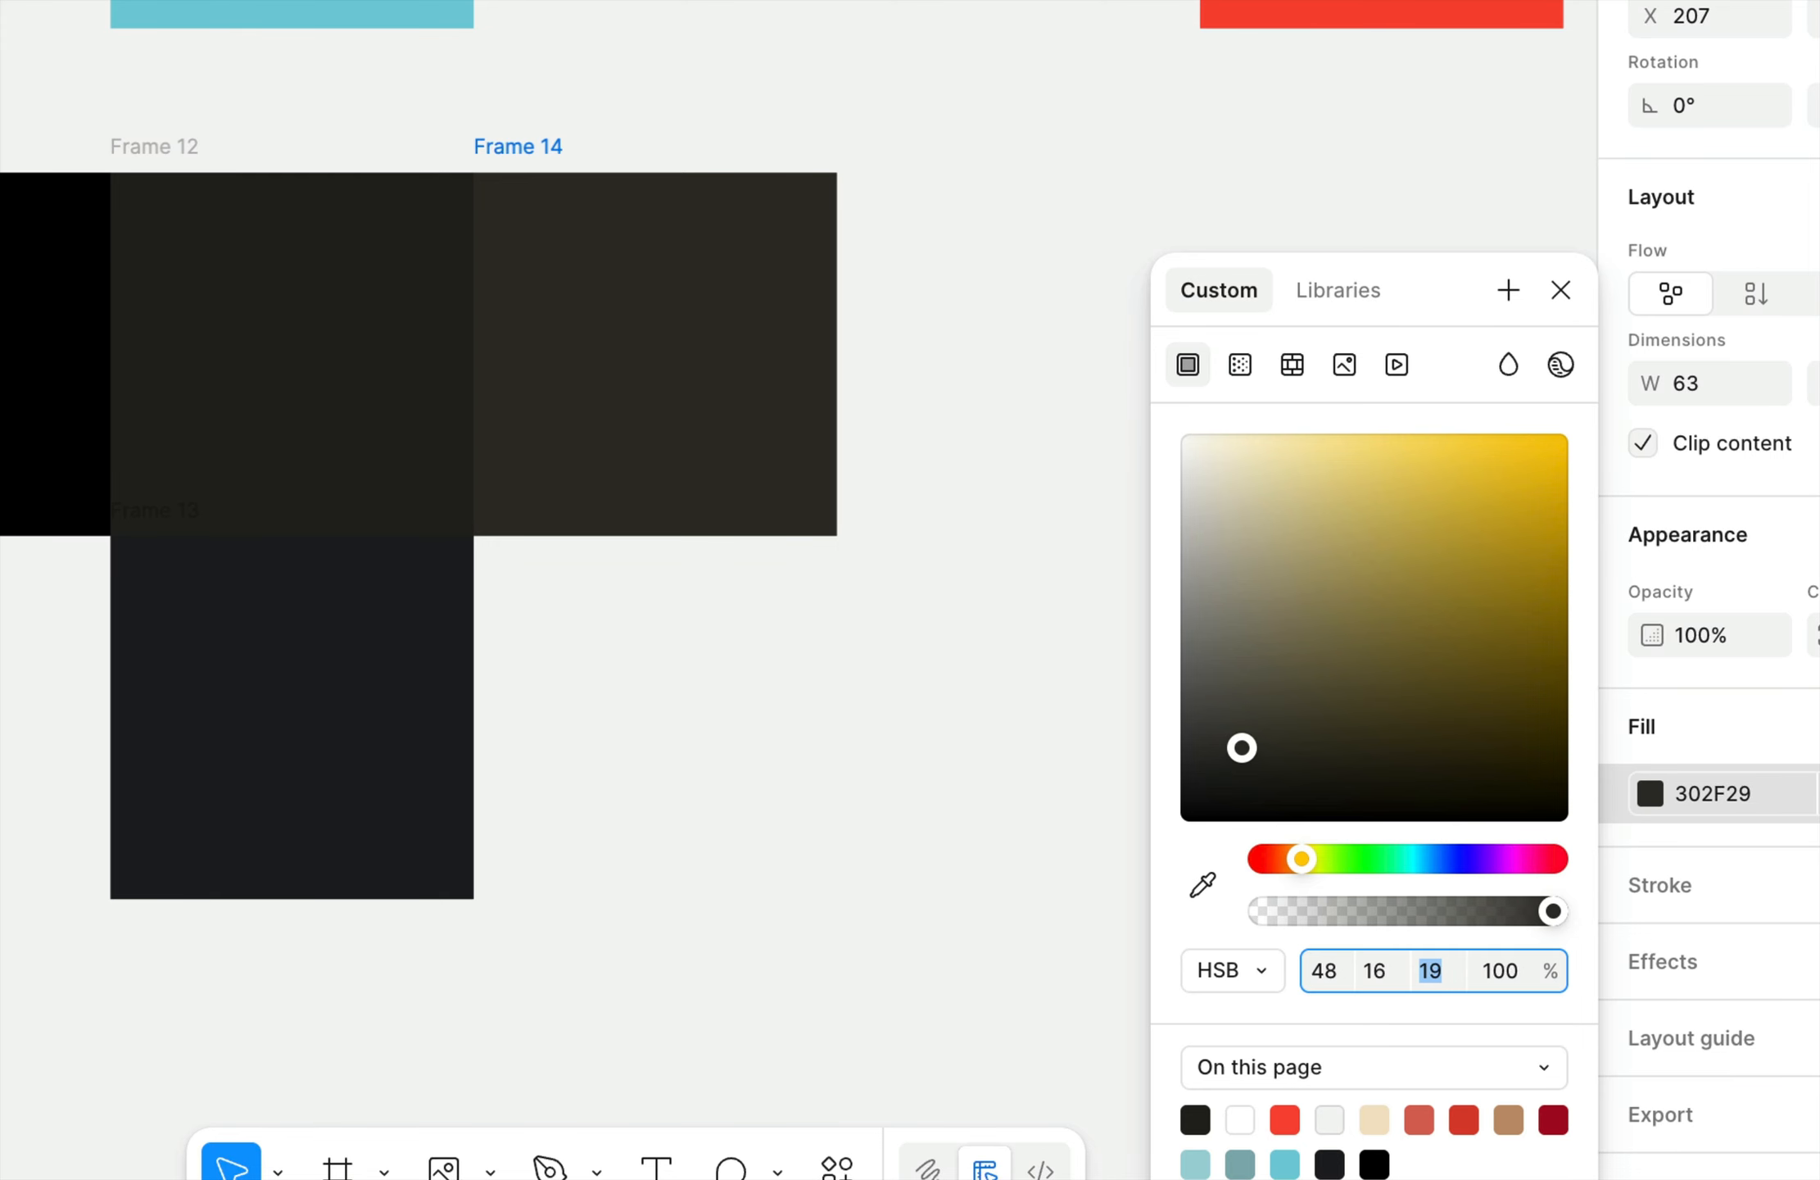
pyautogui.press('Up')
pyautogui.press('Up')
pyautogui.press('Up')
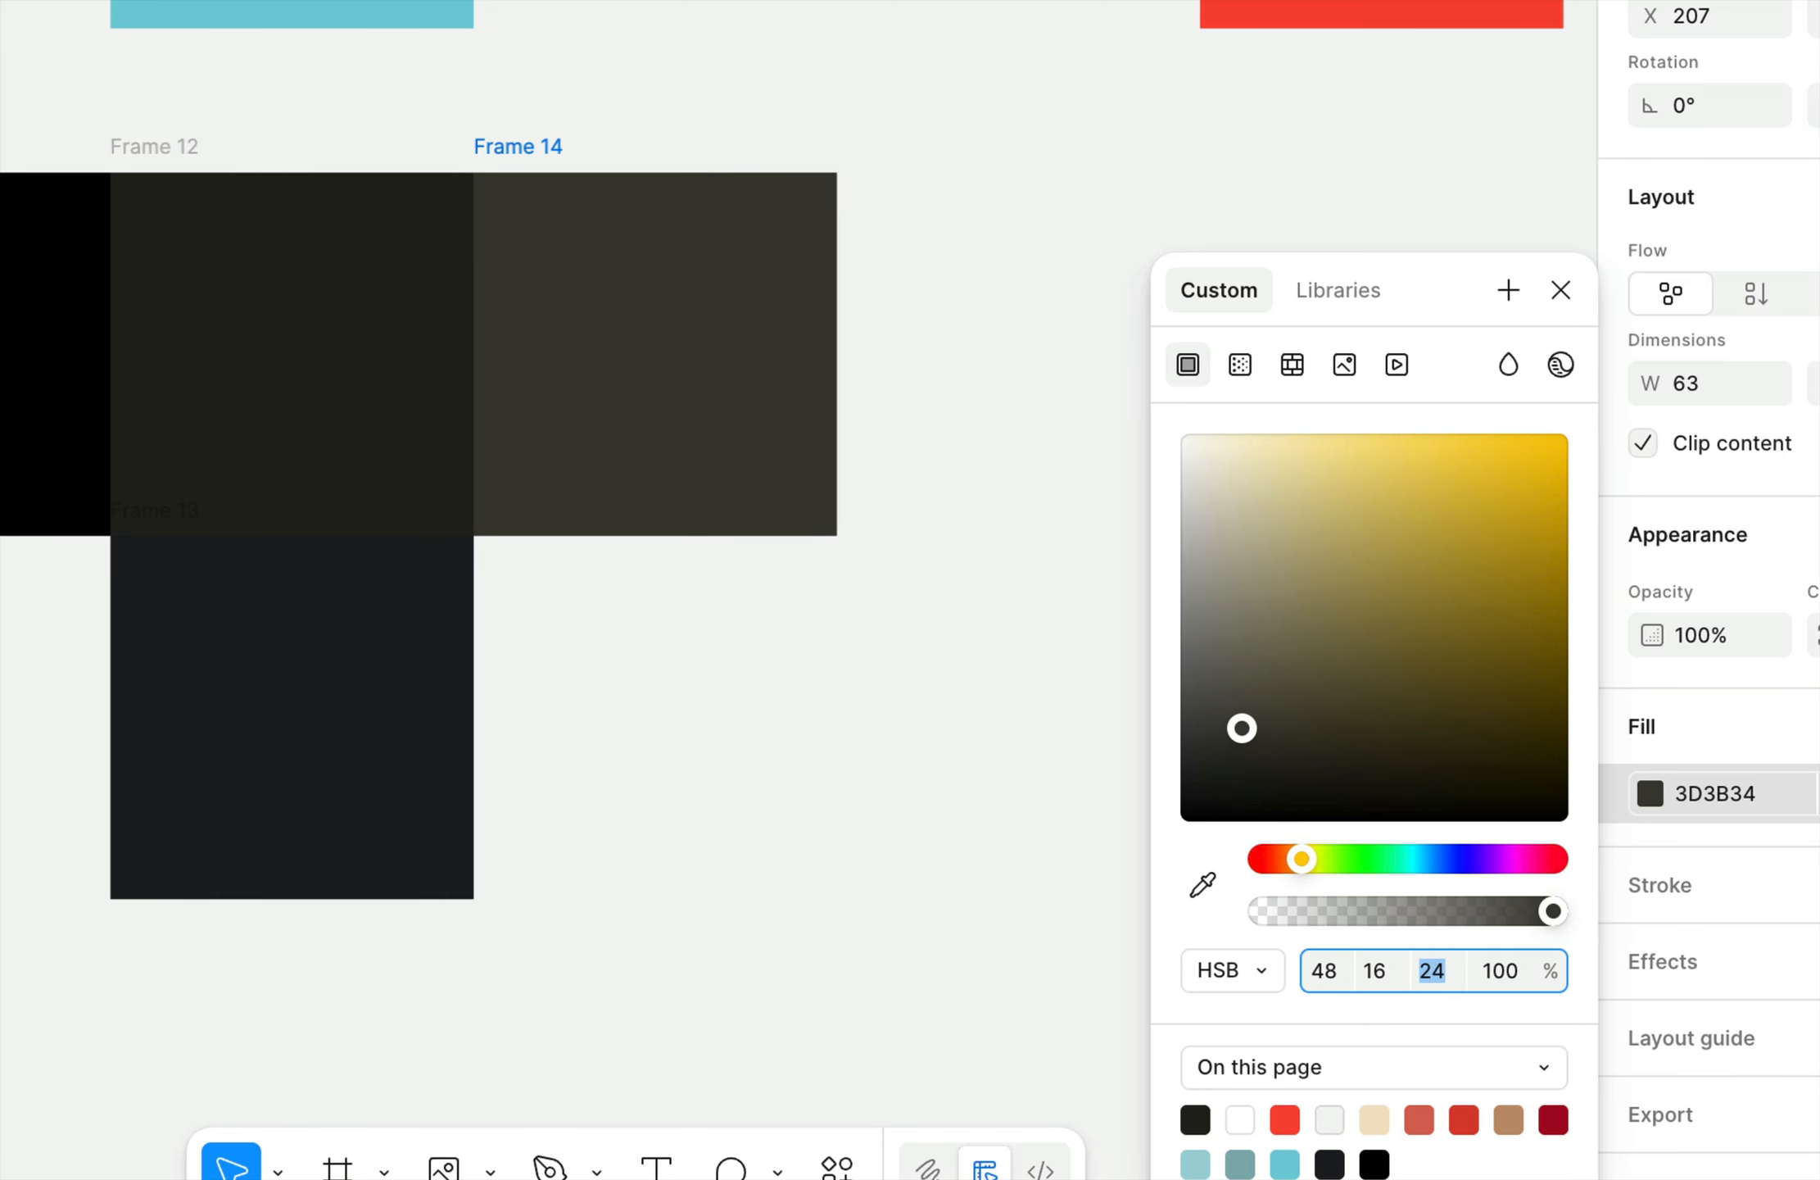
pyautogui.press('Up')
pyautogui.press('Up')
pyautogui.press('Up')
pyautogui.press('Up')
pyautogui.press('Up')
pyautogui.press('Up')
pyautogui.press('Up')
pyautogui.press('Up')
pyautogui.press('Up')
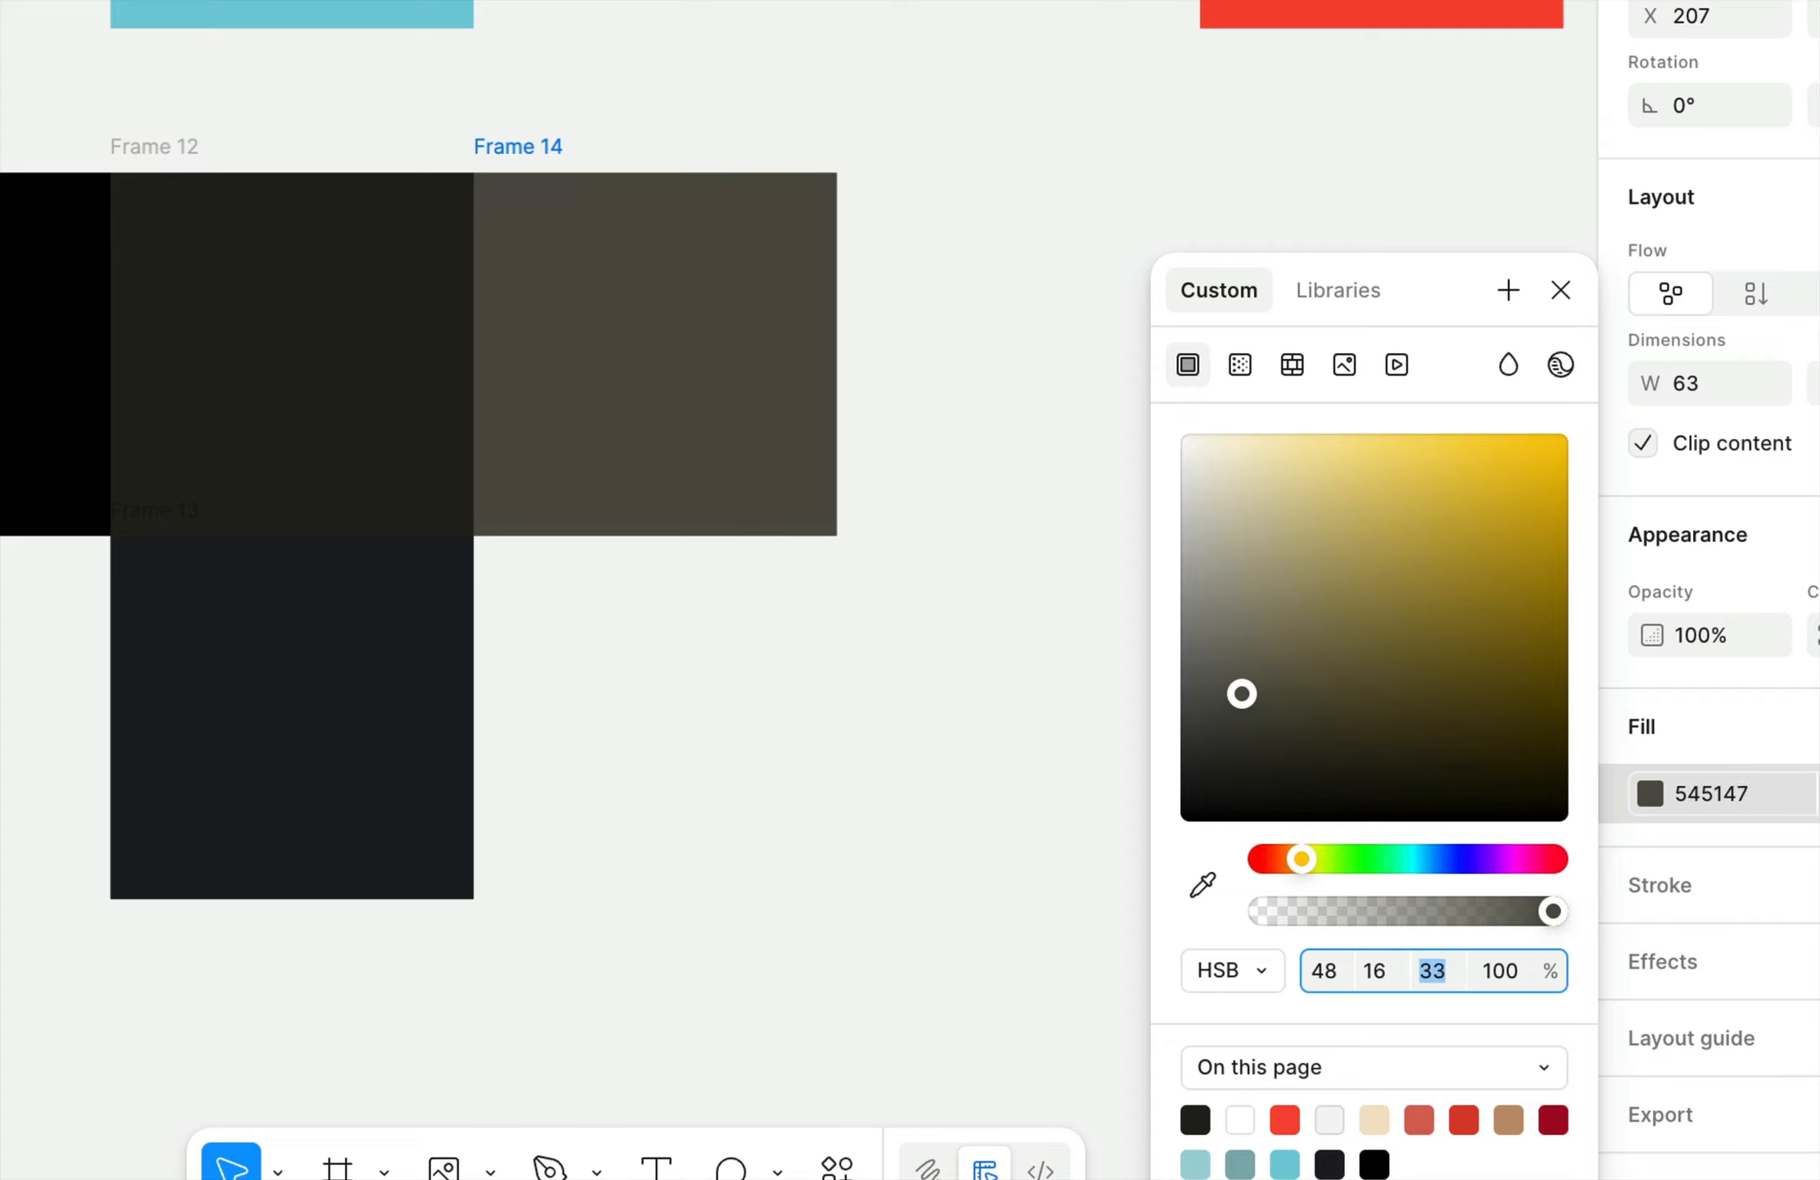
pyautogui.press('Up')
pyautogui.press('Up')
pyautogui.press('Up')
pyautogui.press('Down')
pyautogui.press('Down')
pyautogui.press('Down')
pyautogui.press('Down')
pyautogui.press('Down')
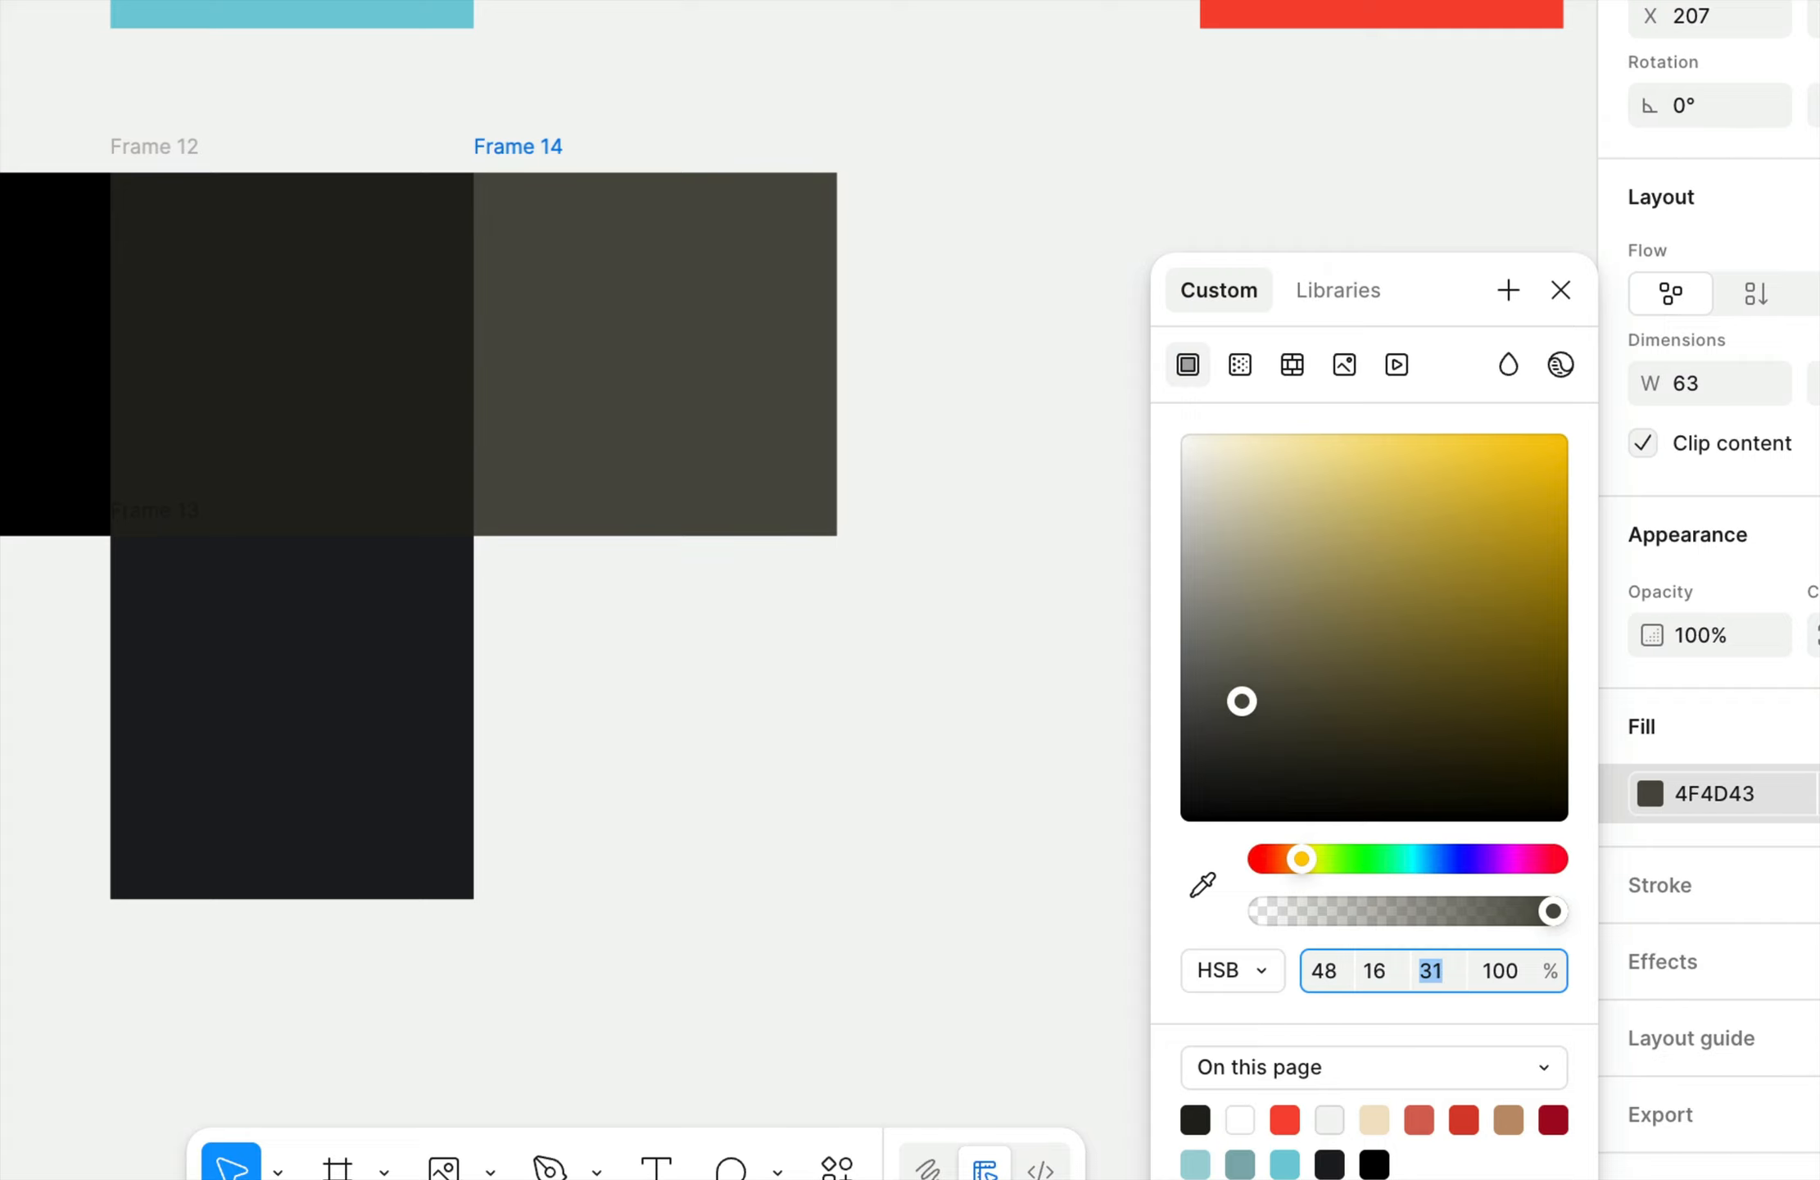
pyautogui.press('Up')
pyautogui.press('Up')
pyautogui.press('Down')
pyautogui.press('Down')
pyautogui.press('Down')
pyautogui.press('Down')
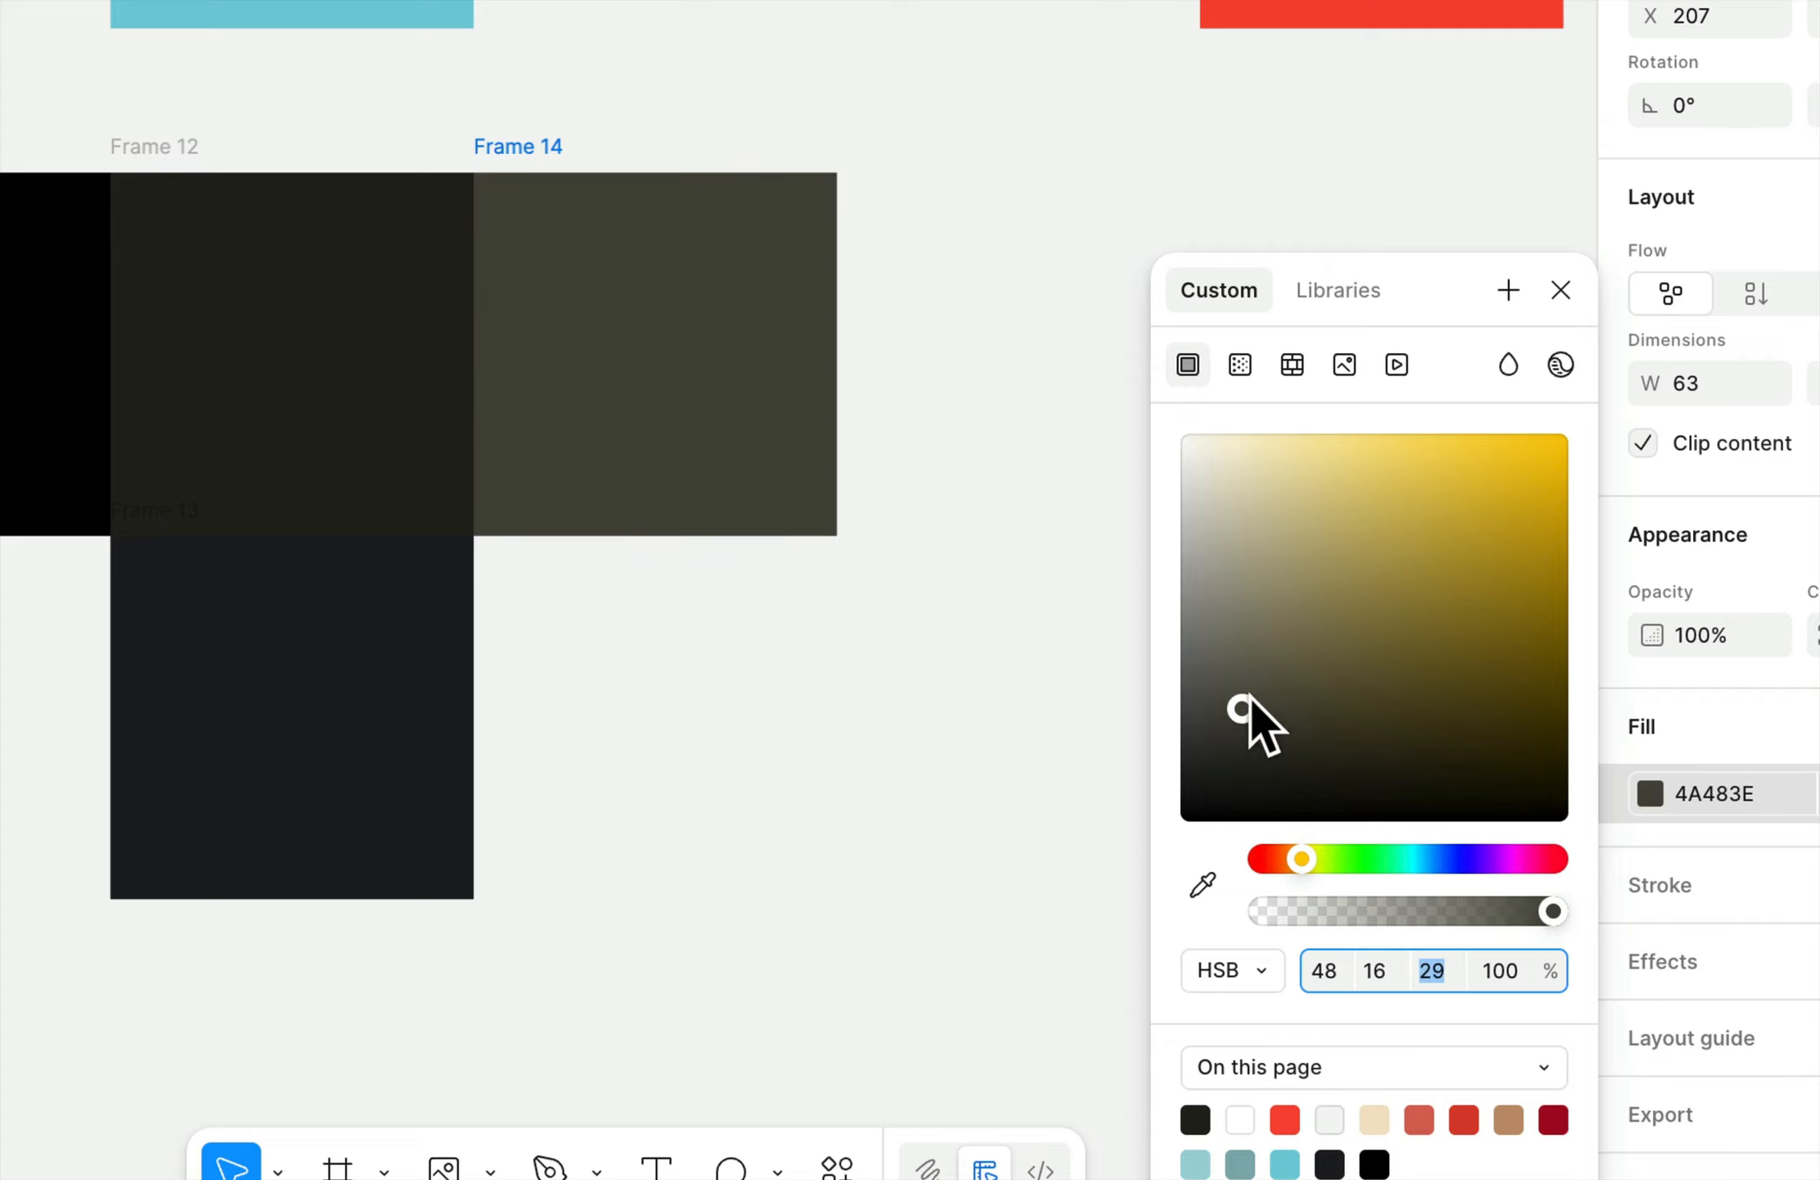
pyautogui.moveTo(1243, 701); pyautogui.dragTo(1227, 707)
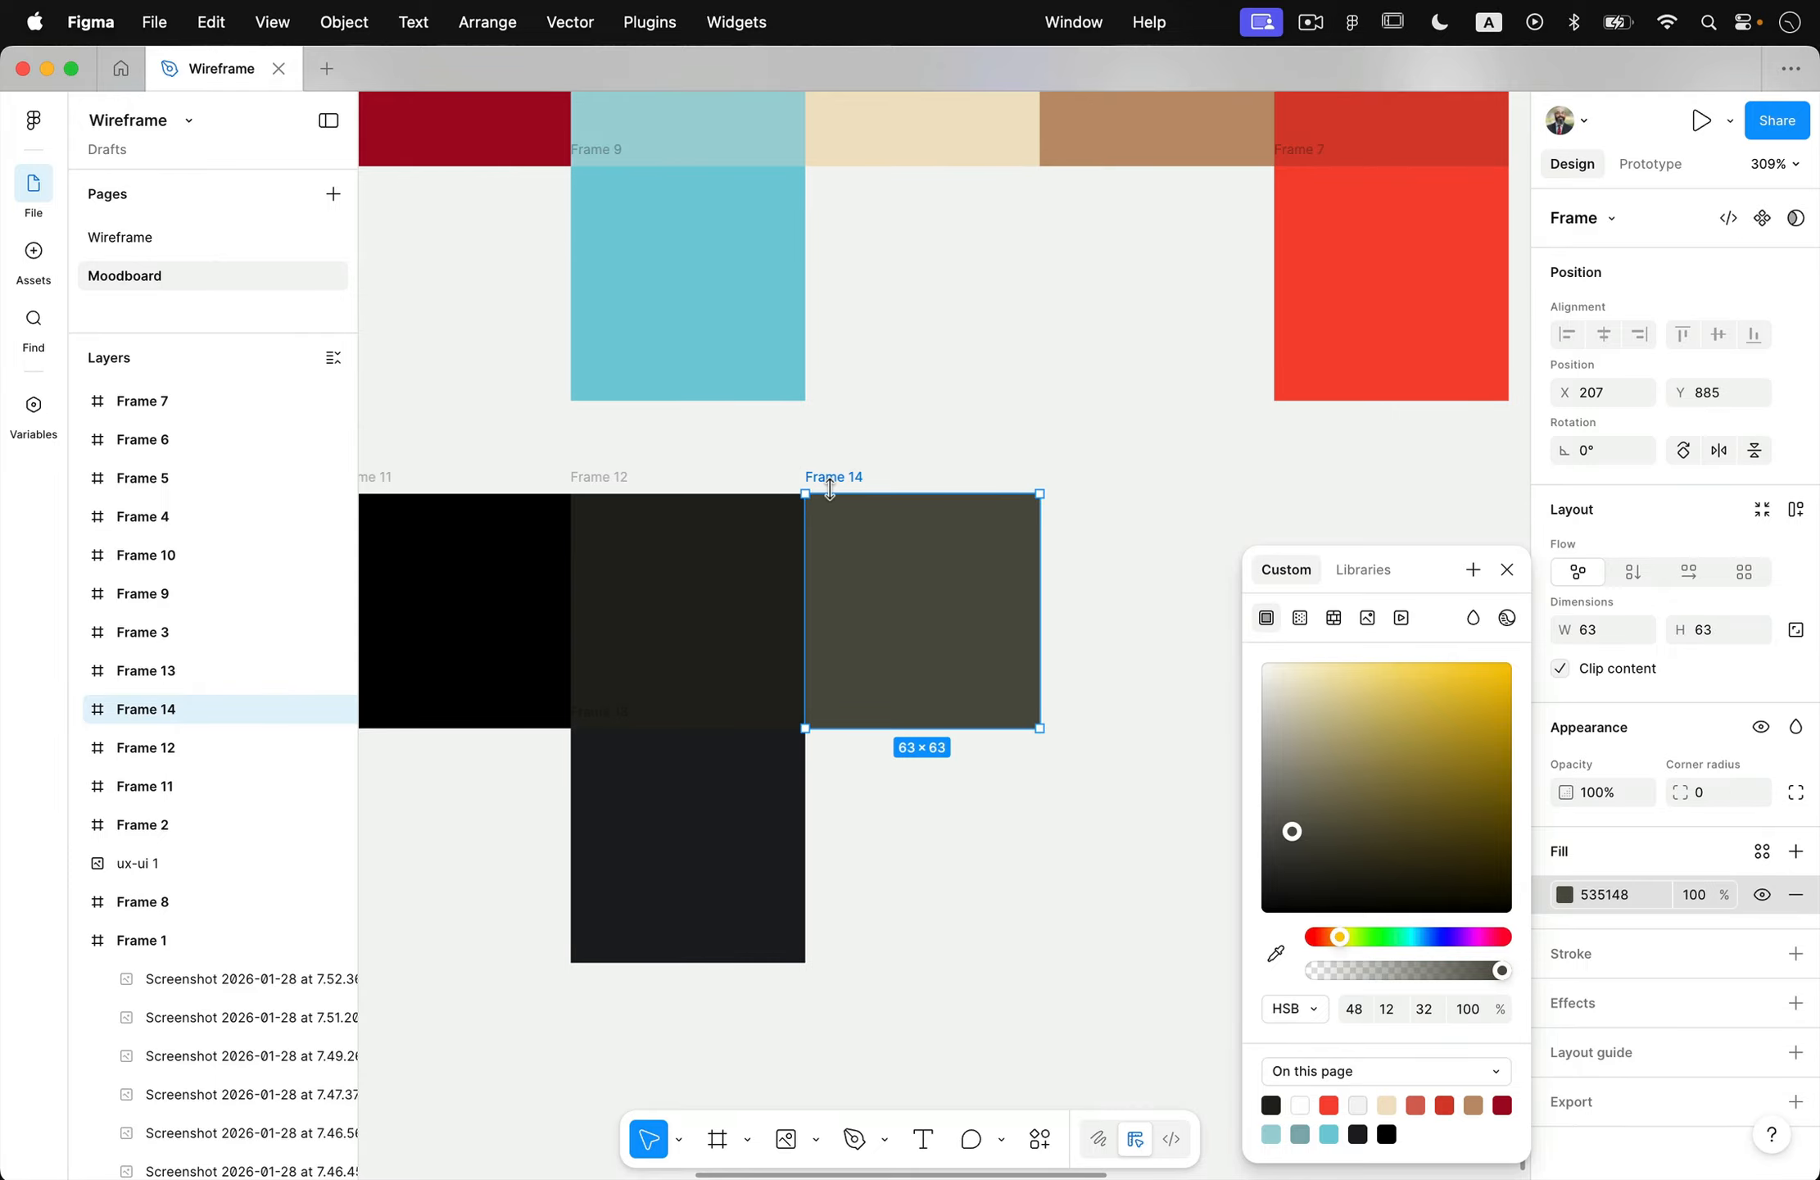
# - Duplicate the dark grey square to its right and lighten the copy to 6D6B61, with HSB saturation 11 and brightness 43
pyautogui.moveTo(857, 481); pyautogui.dragTo(1080, 480)
pyautogui.click(1565, 894)
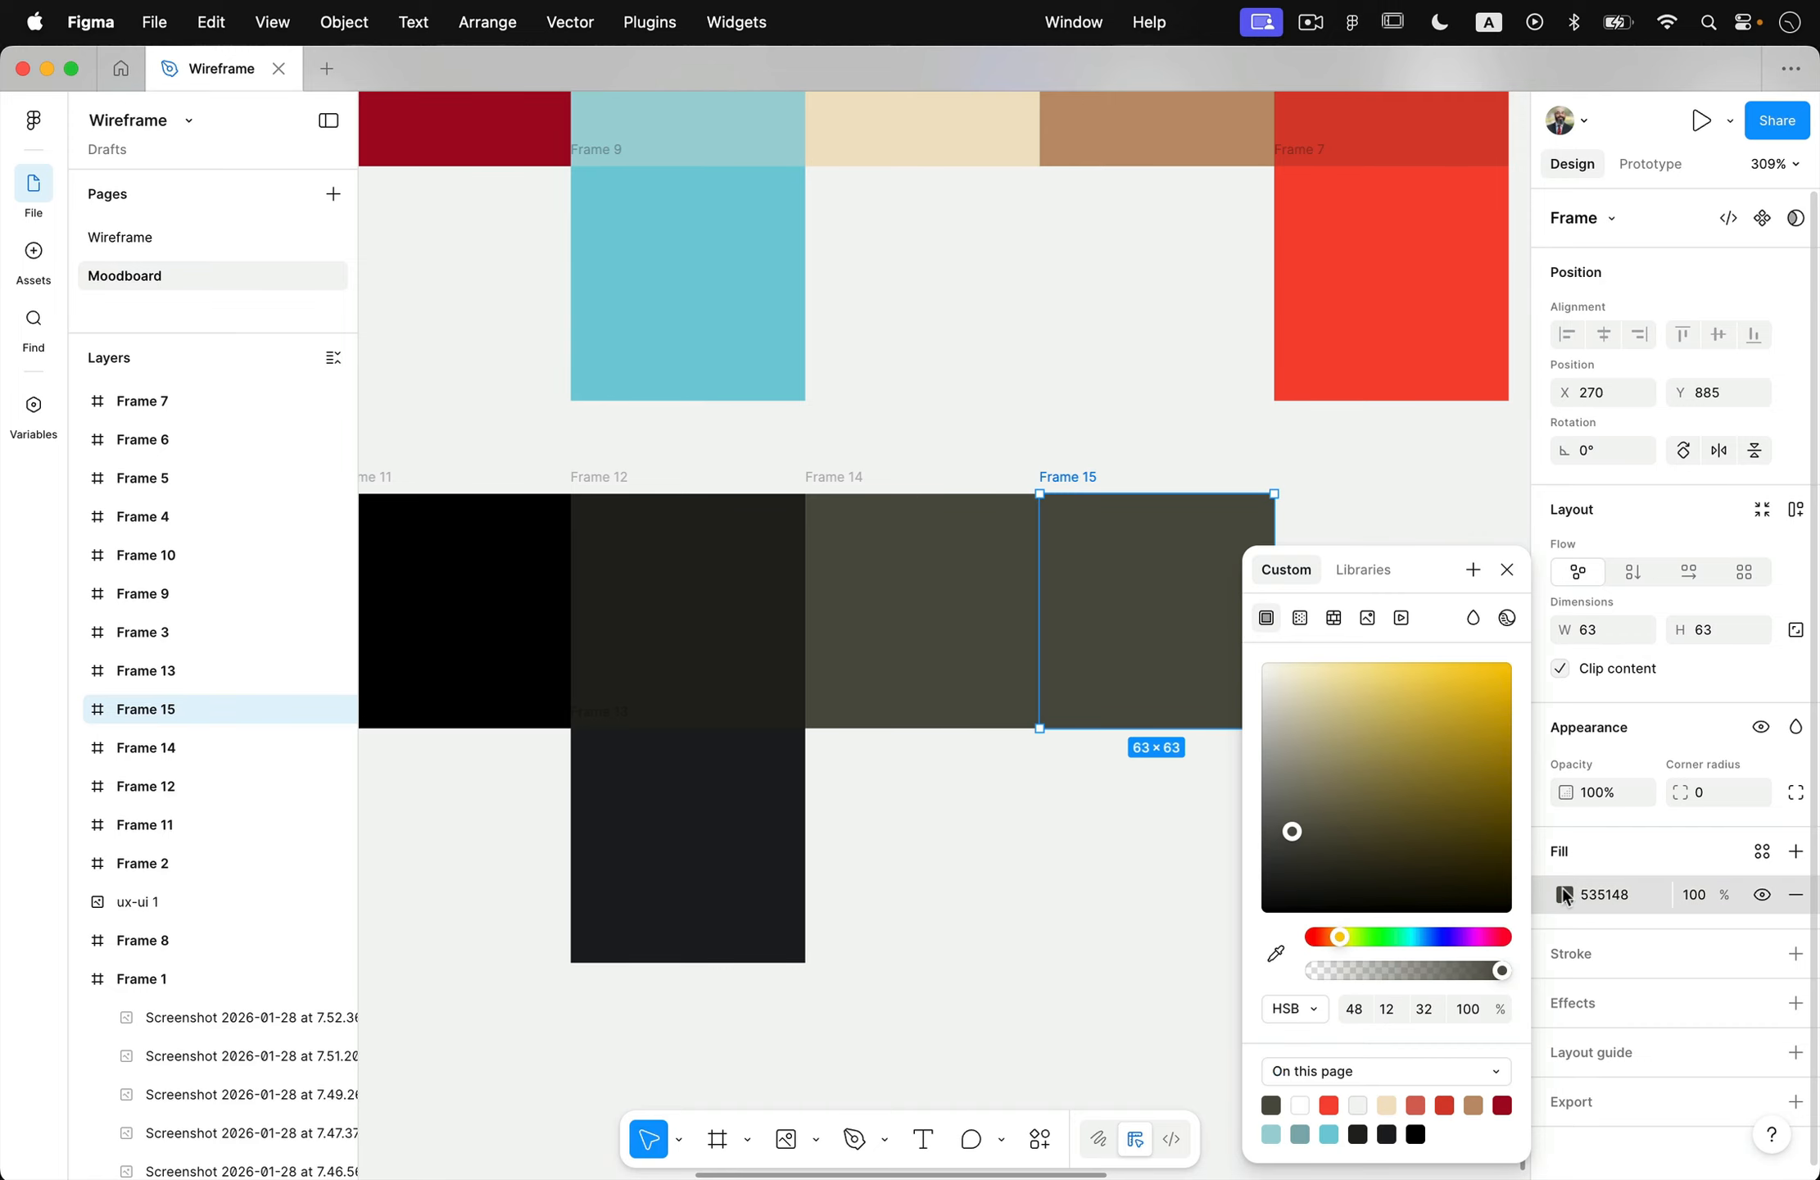
pyautogui.moveTo(1293, 829); pyautogui.dragTo(1292, 813)
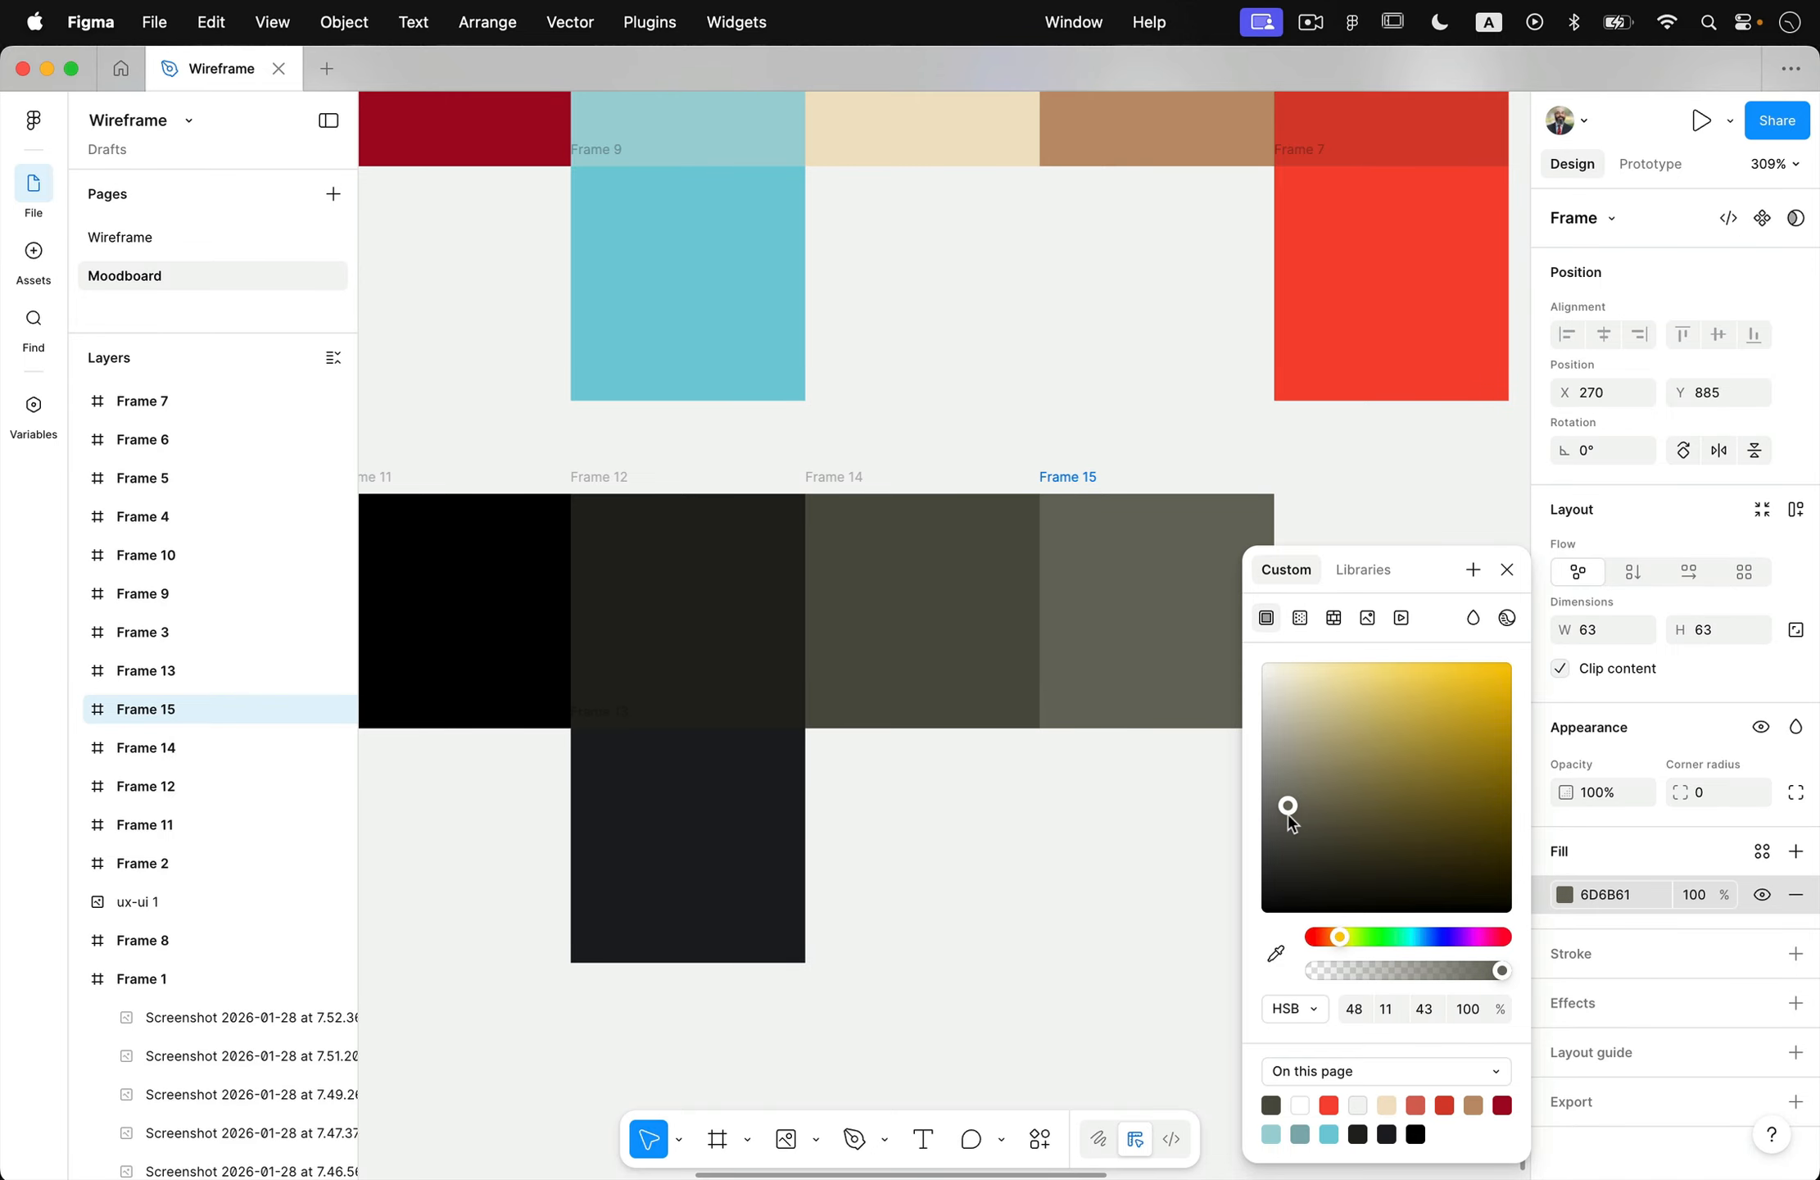
# - Duplicate the lightest warm grey square flush to its right and lighten the copy to AFADA5, with HSB saturation 6 and brightness 69
pyautogui.hscroll(3, 1065, 655)
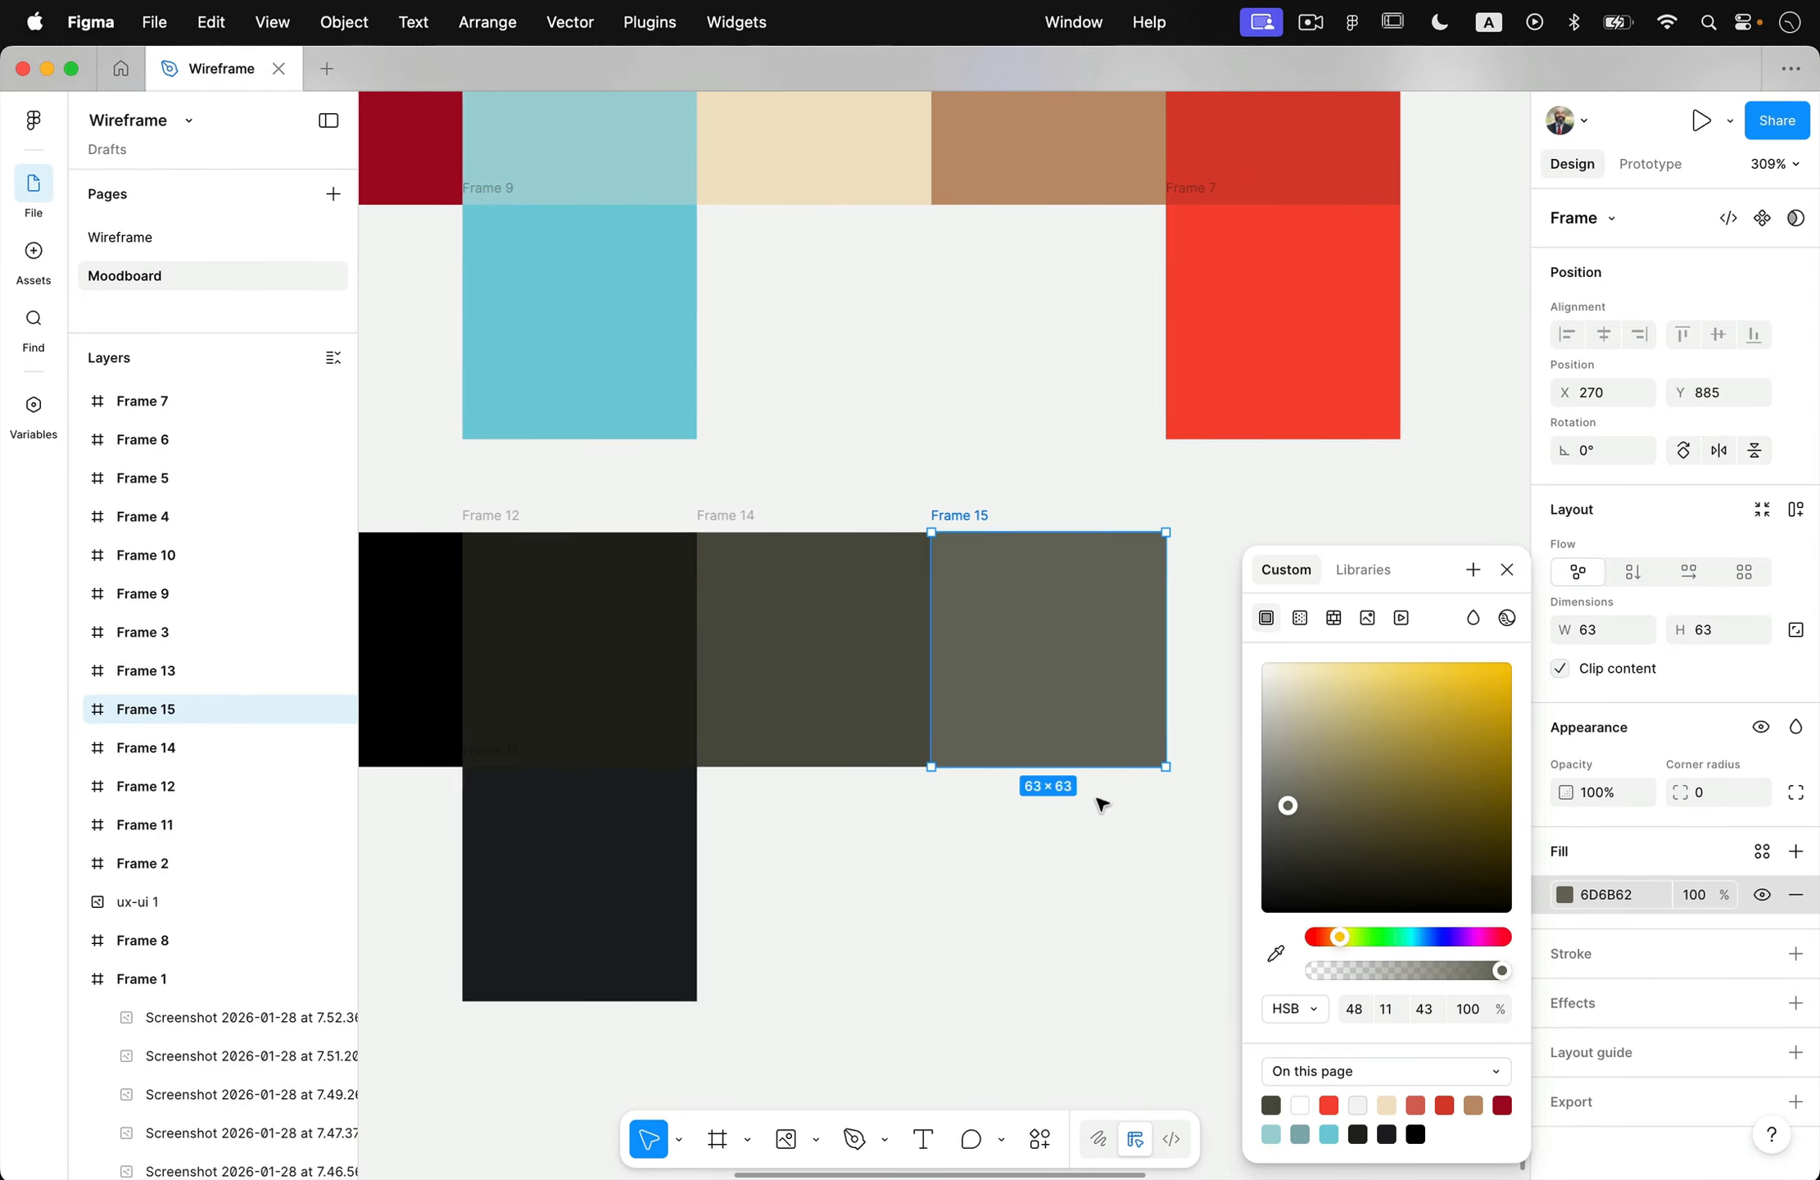
pyautogui.moveTo(960, 525); pyautogui.dragTo(1195, 516)
pyautogui.click(1565, 894)
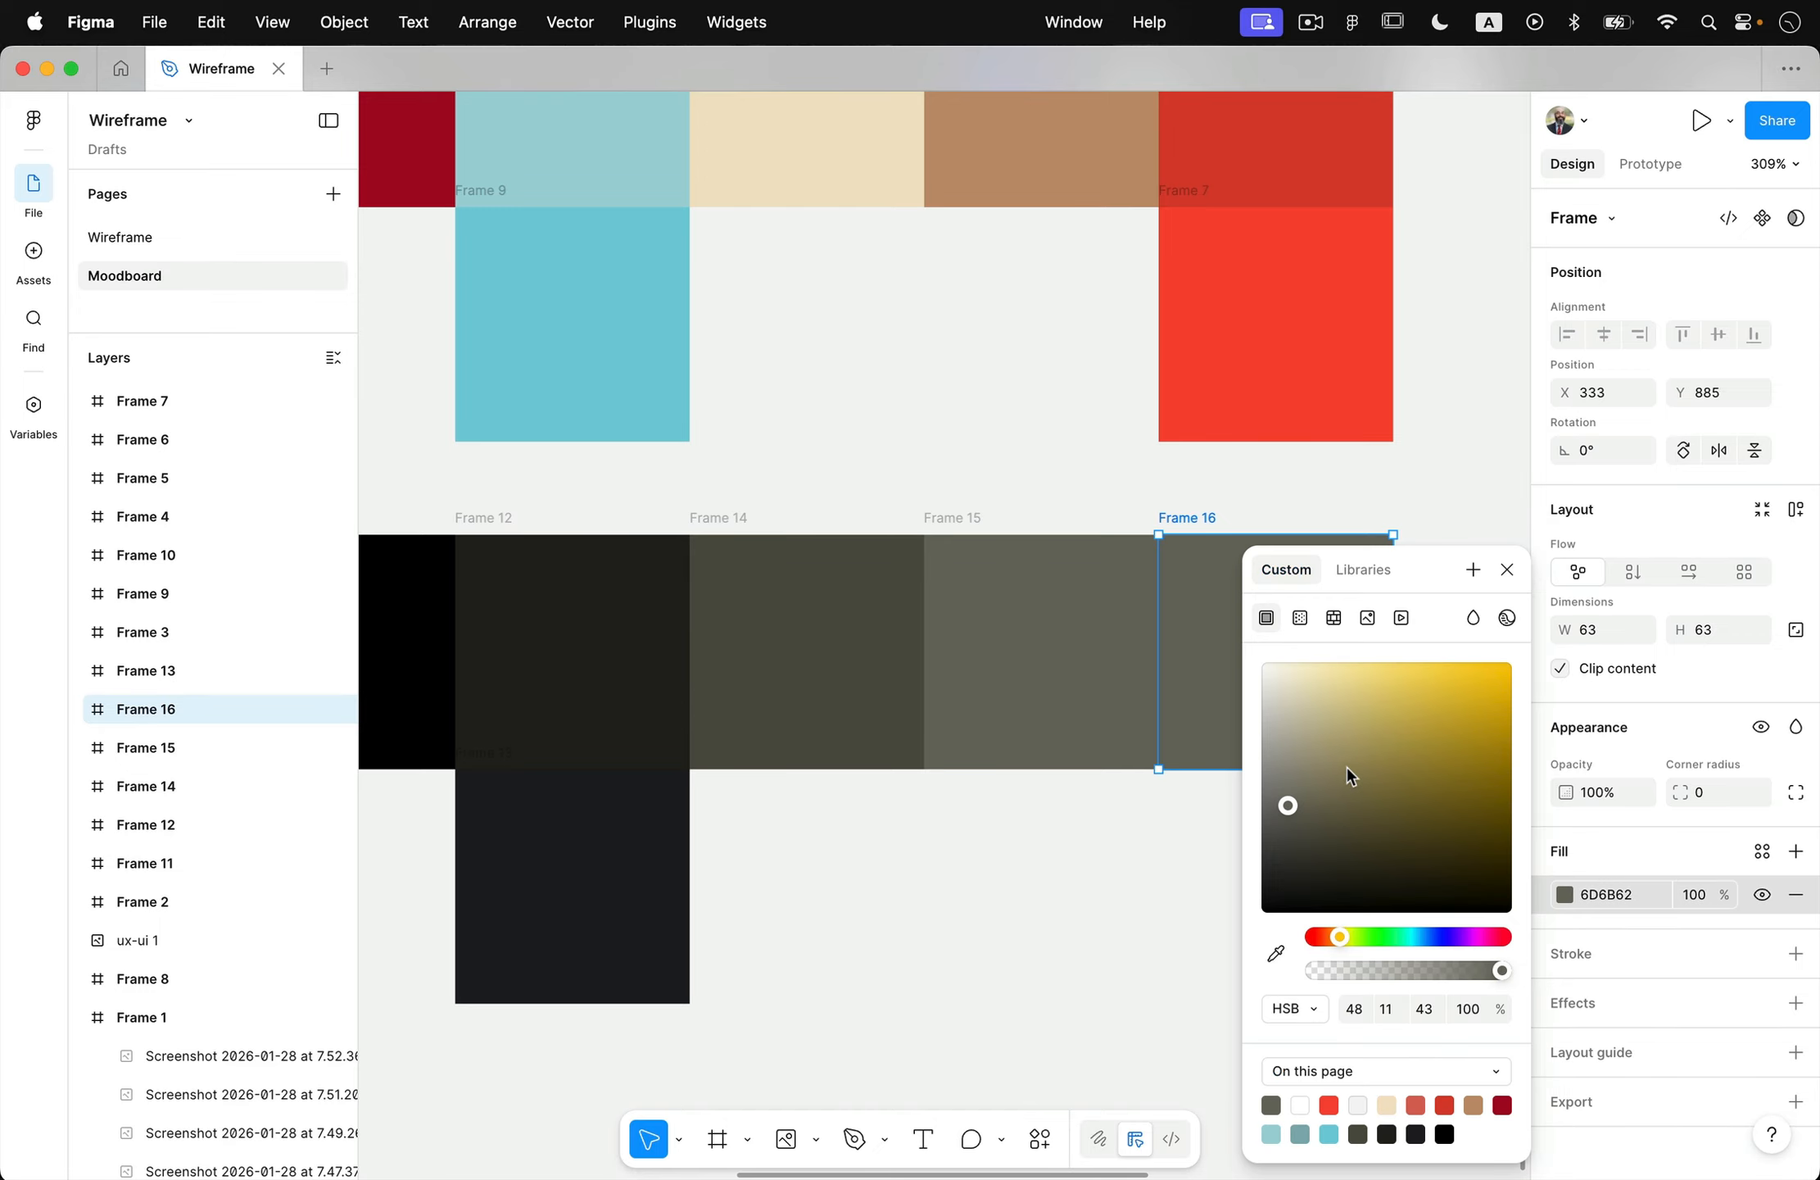
pyautogui.moveTo(1289, 776); pyautogui.dragTo(1276, 748)
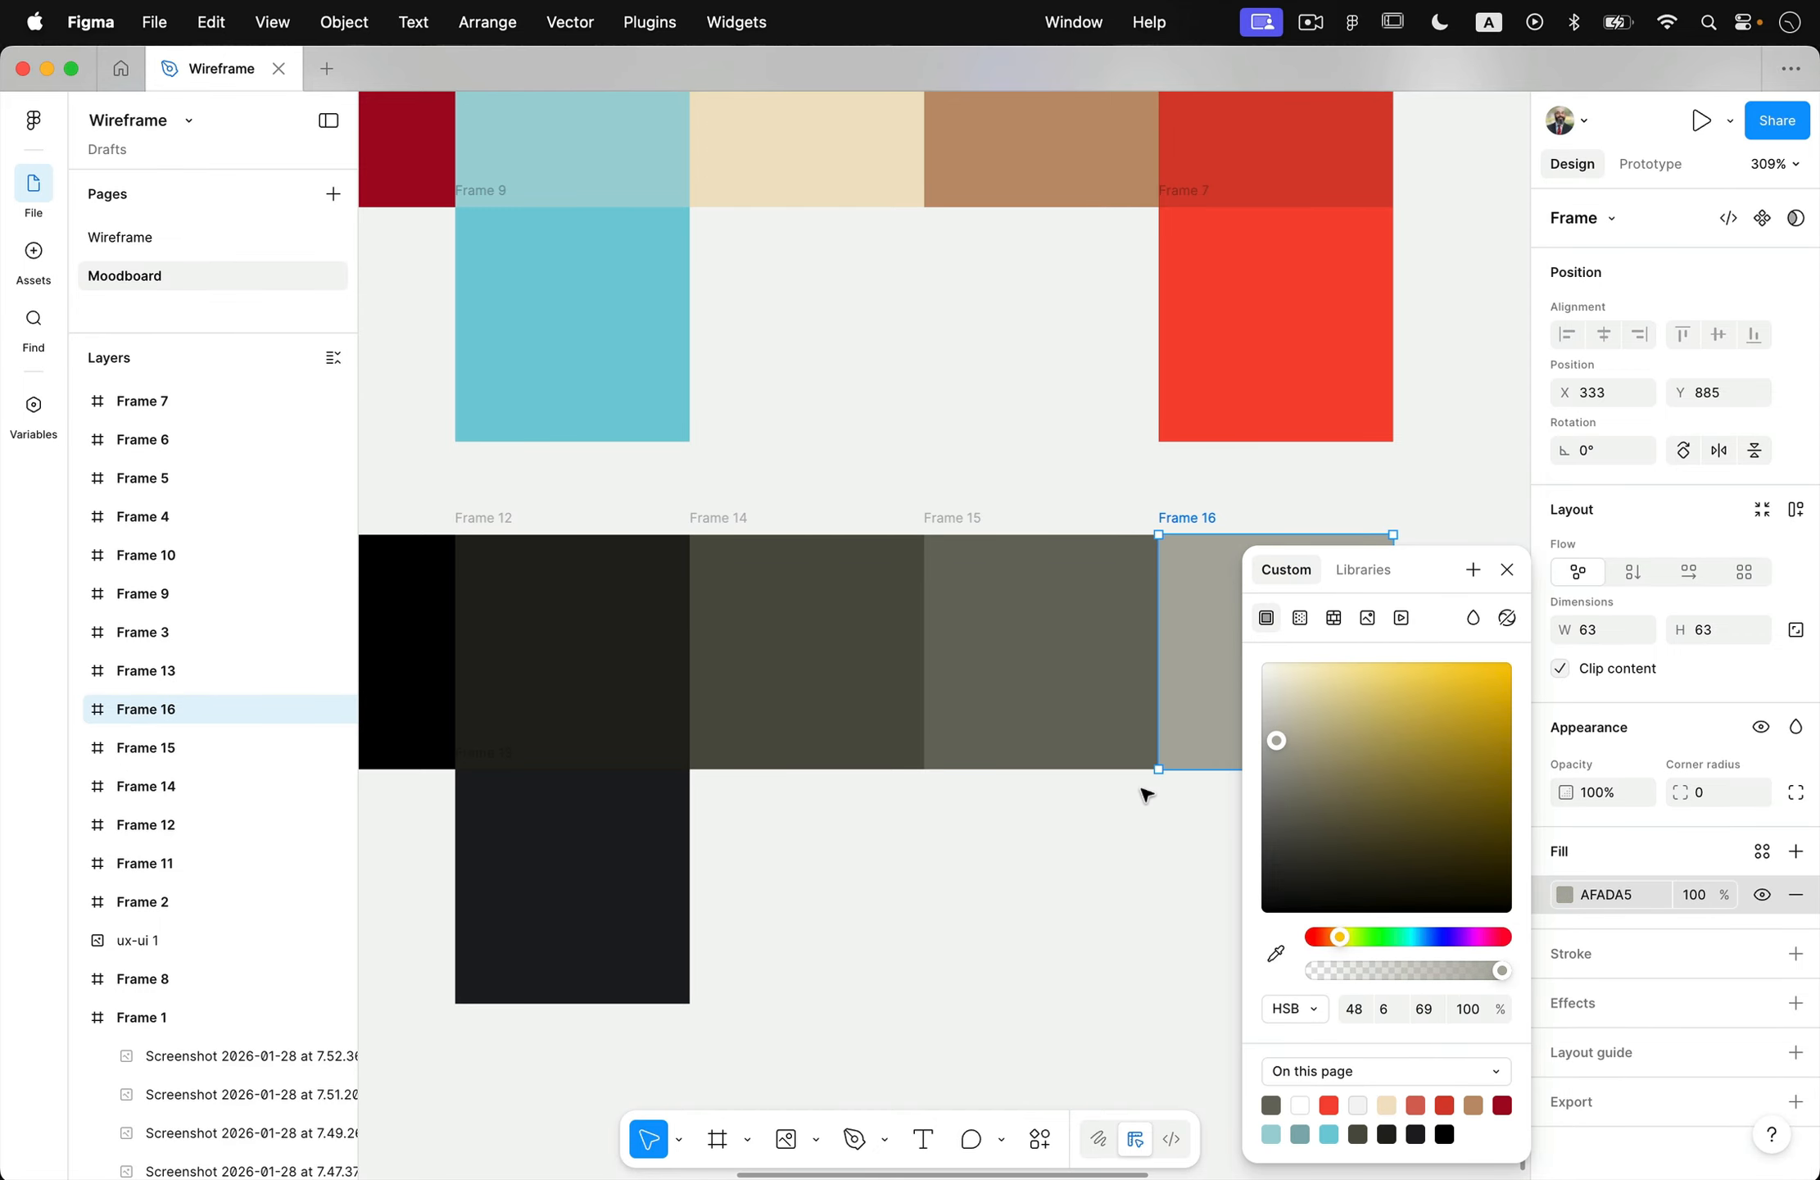
pyautogui.hscroll(3, 1143, 791)
pyautogui.click(1144, 793)
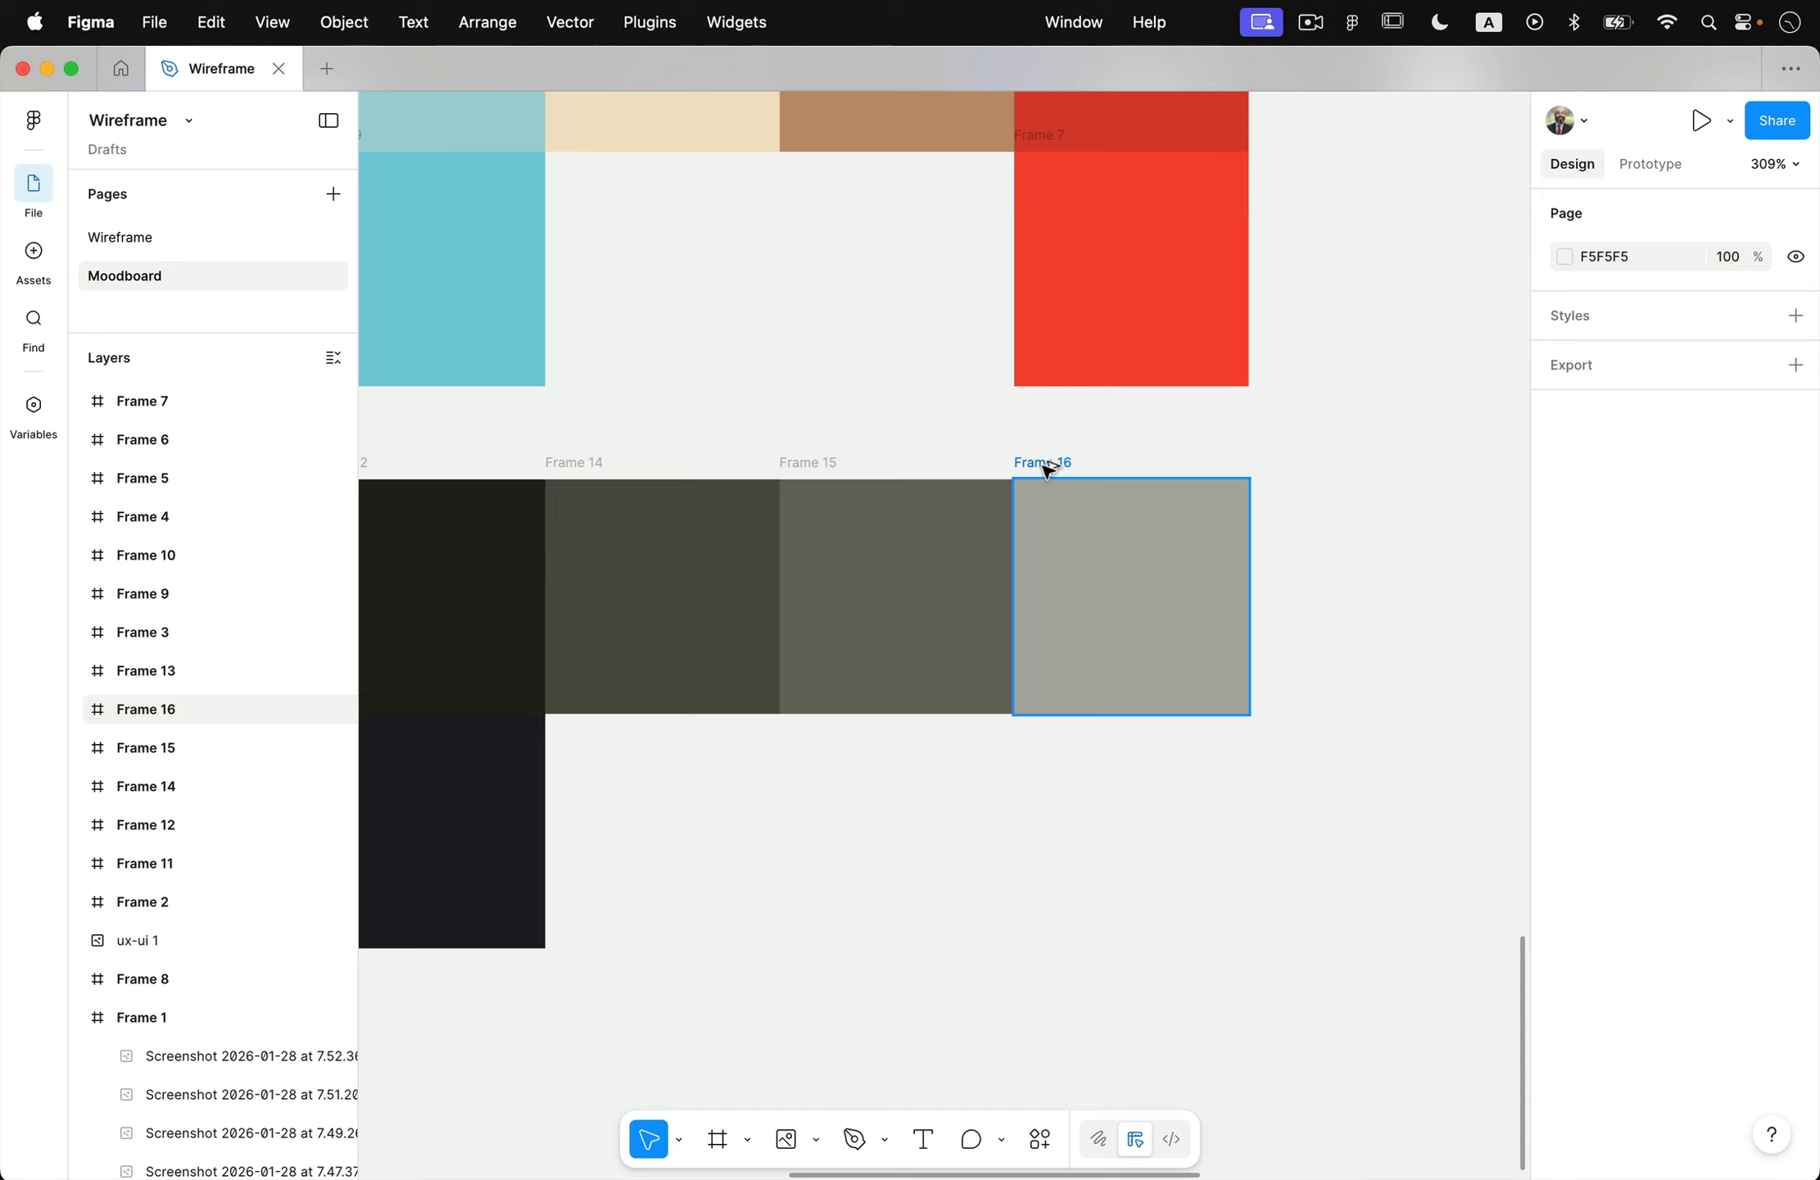
# - Duplicate the AFADA5 square once to its right, removing the surplus copy, and lighten it to DFDFDC, with HSB saturation 1 and brightness 88
pyautogui.moveTo(1048, 469); pyautogui.dragTo(1275, 469)
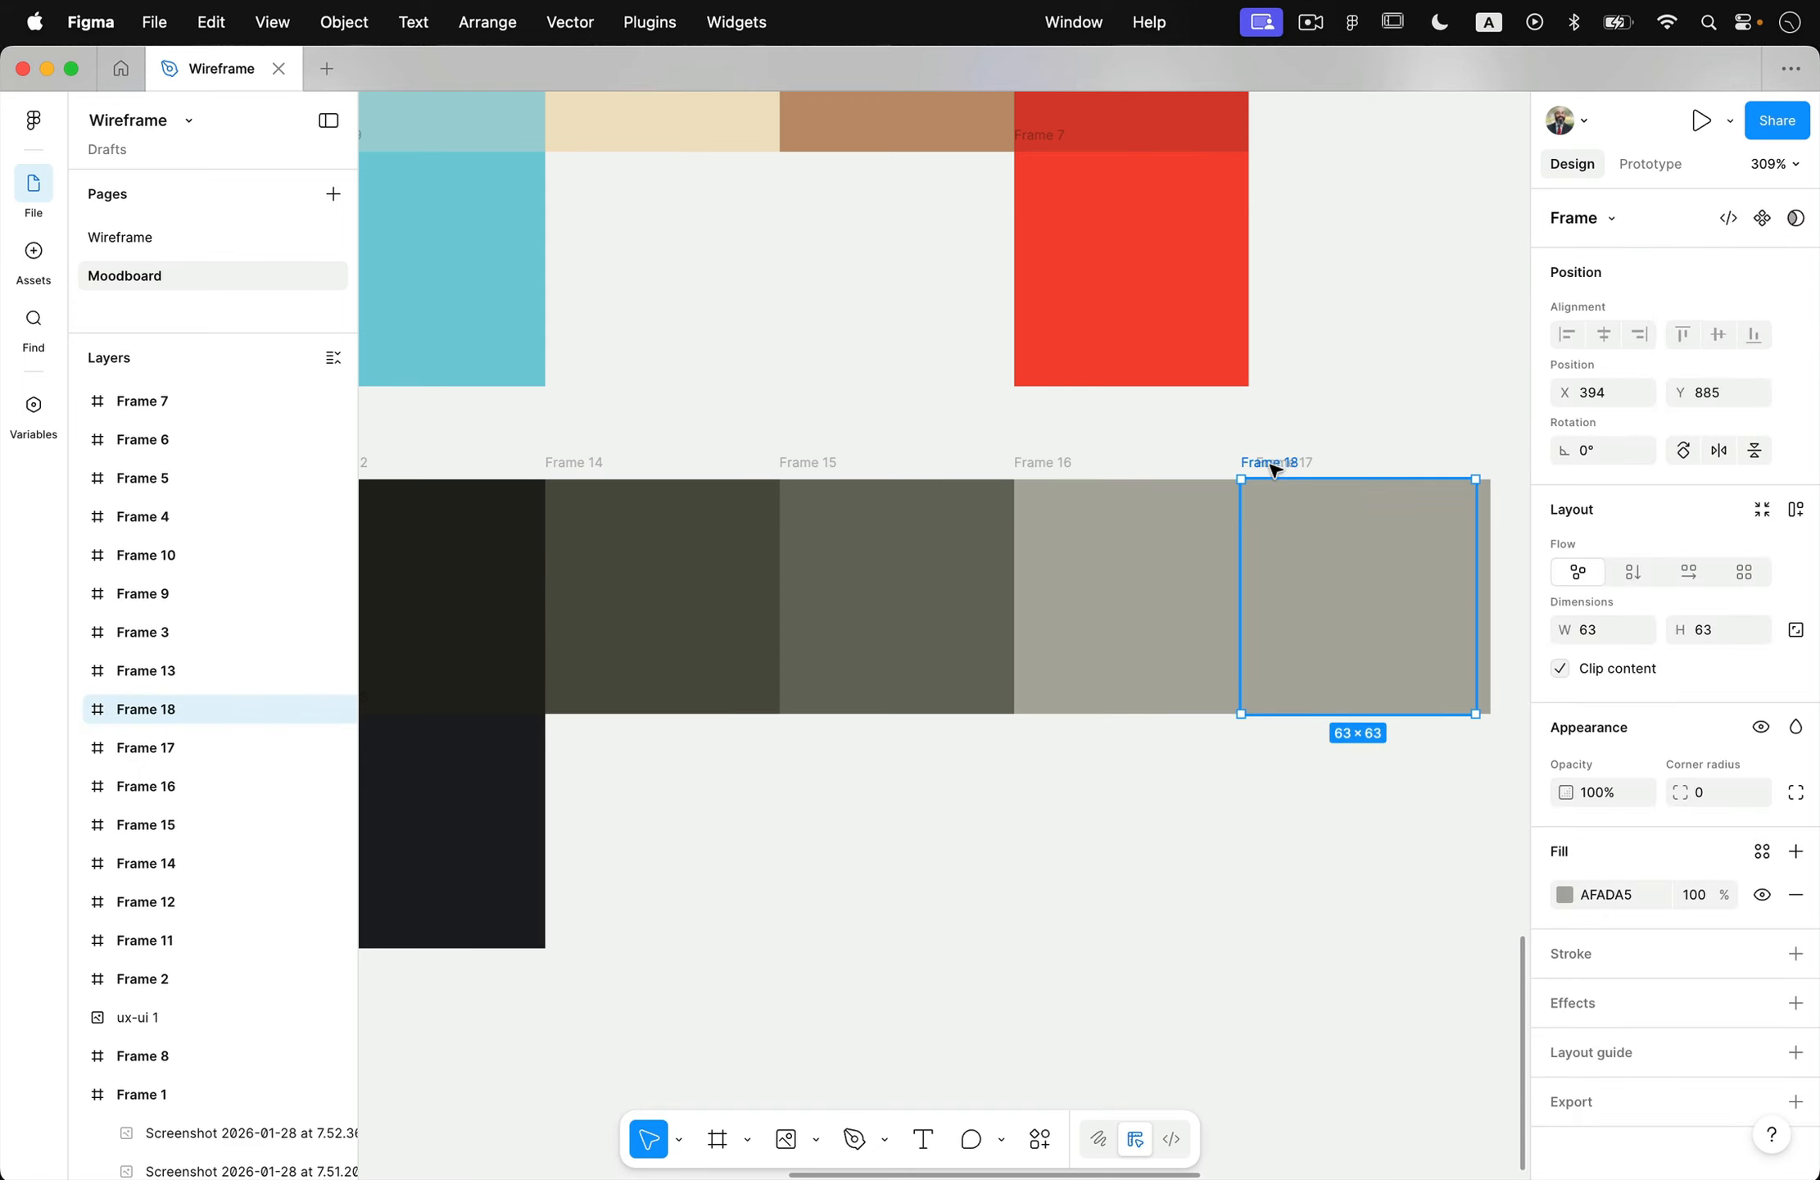
pyautogui.press('Delete')
pyautogui.click(1298, 474)
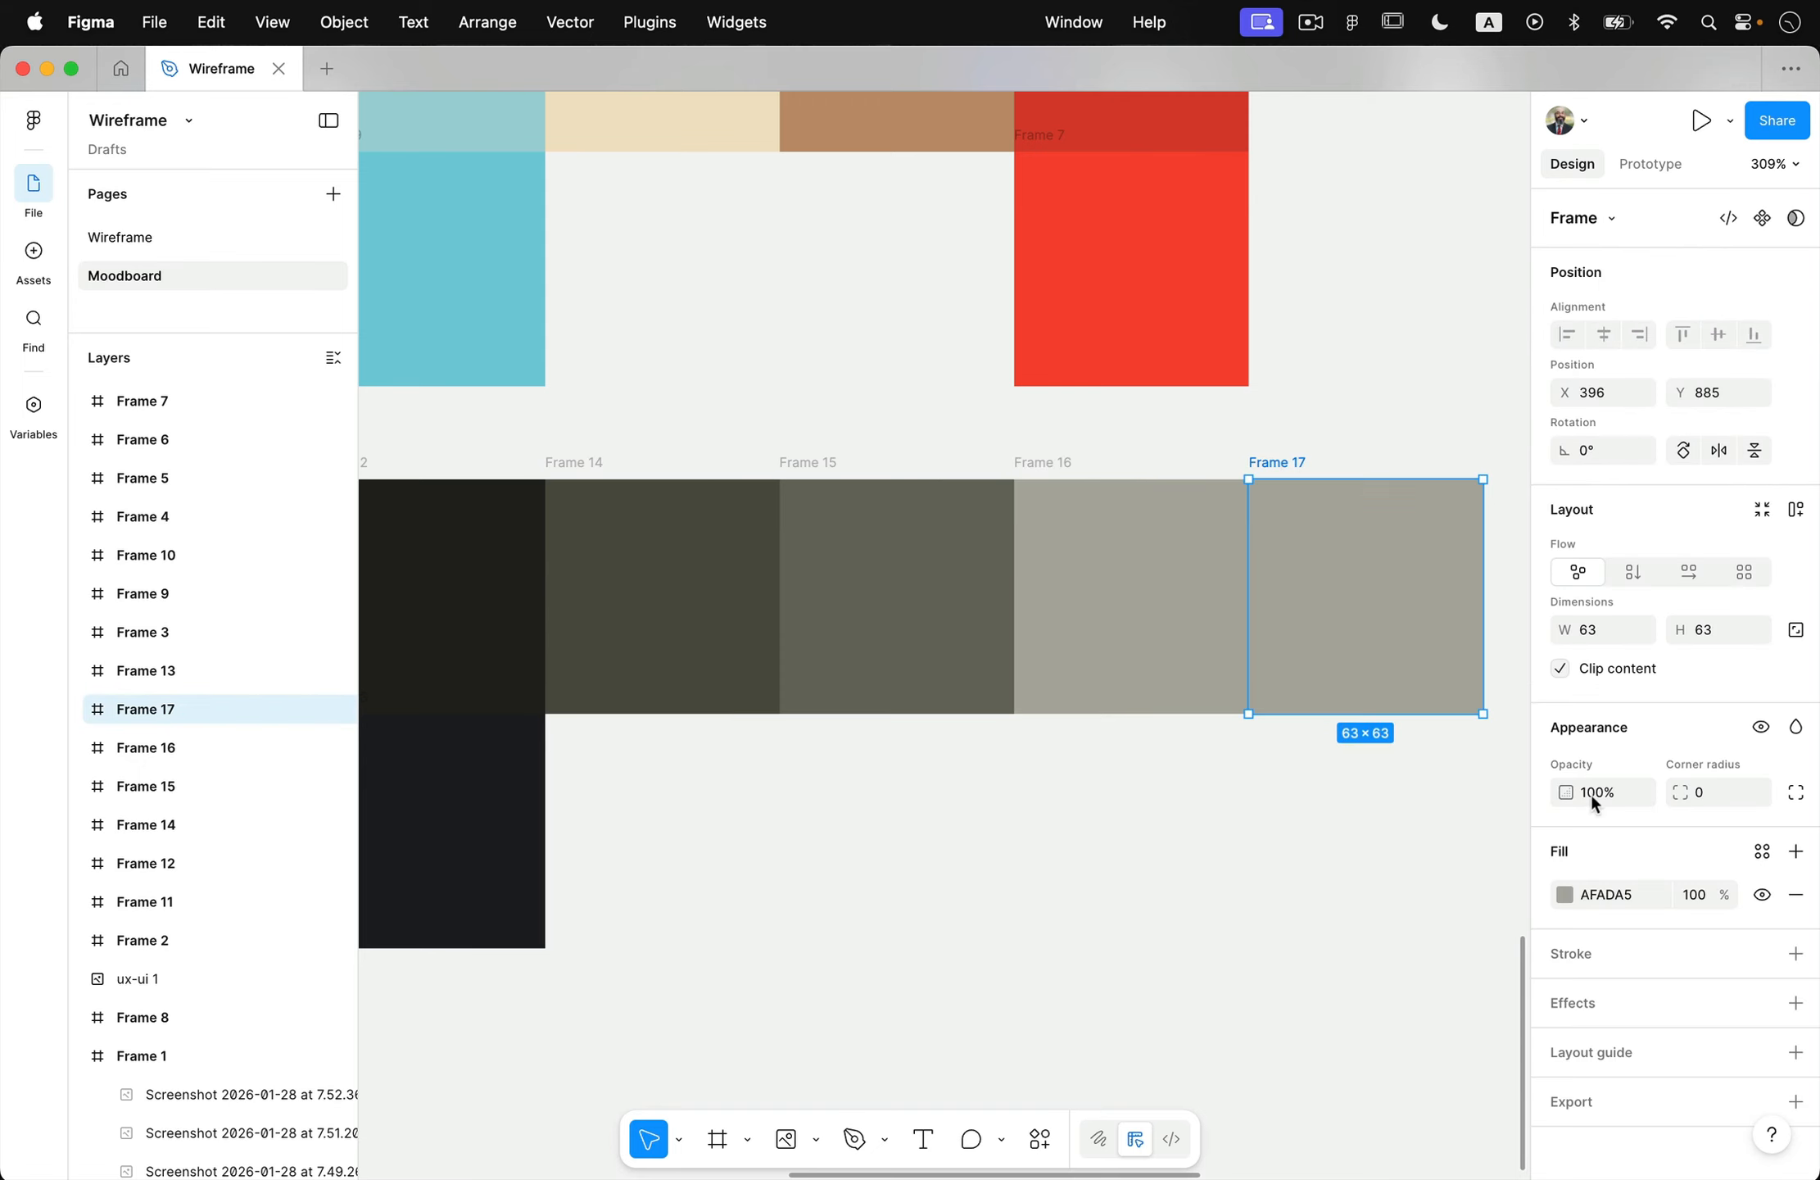
pyautogui.click(1565, 893)
pyautogui.moveTo(1285, 715); pyautogui.dragTo(1264, 698)
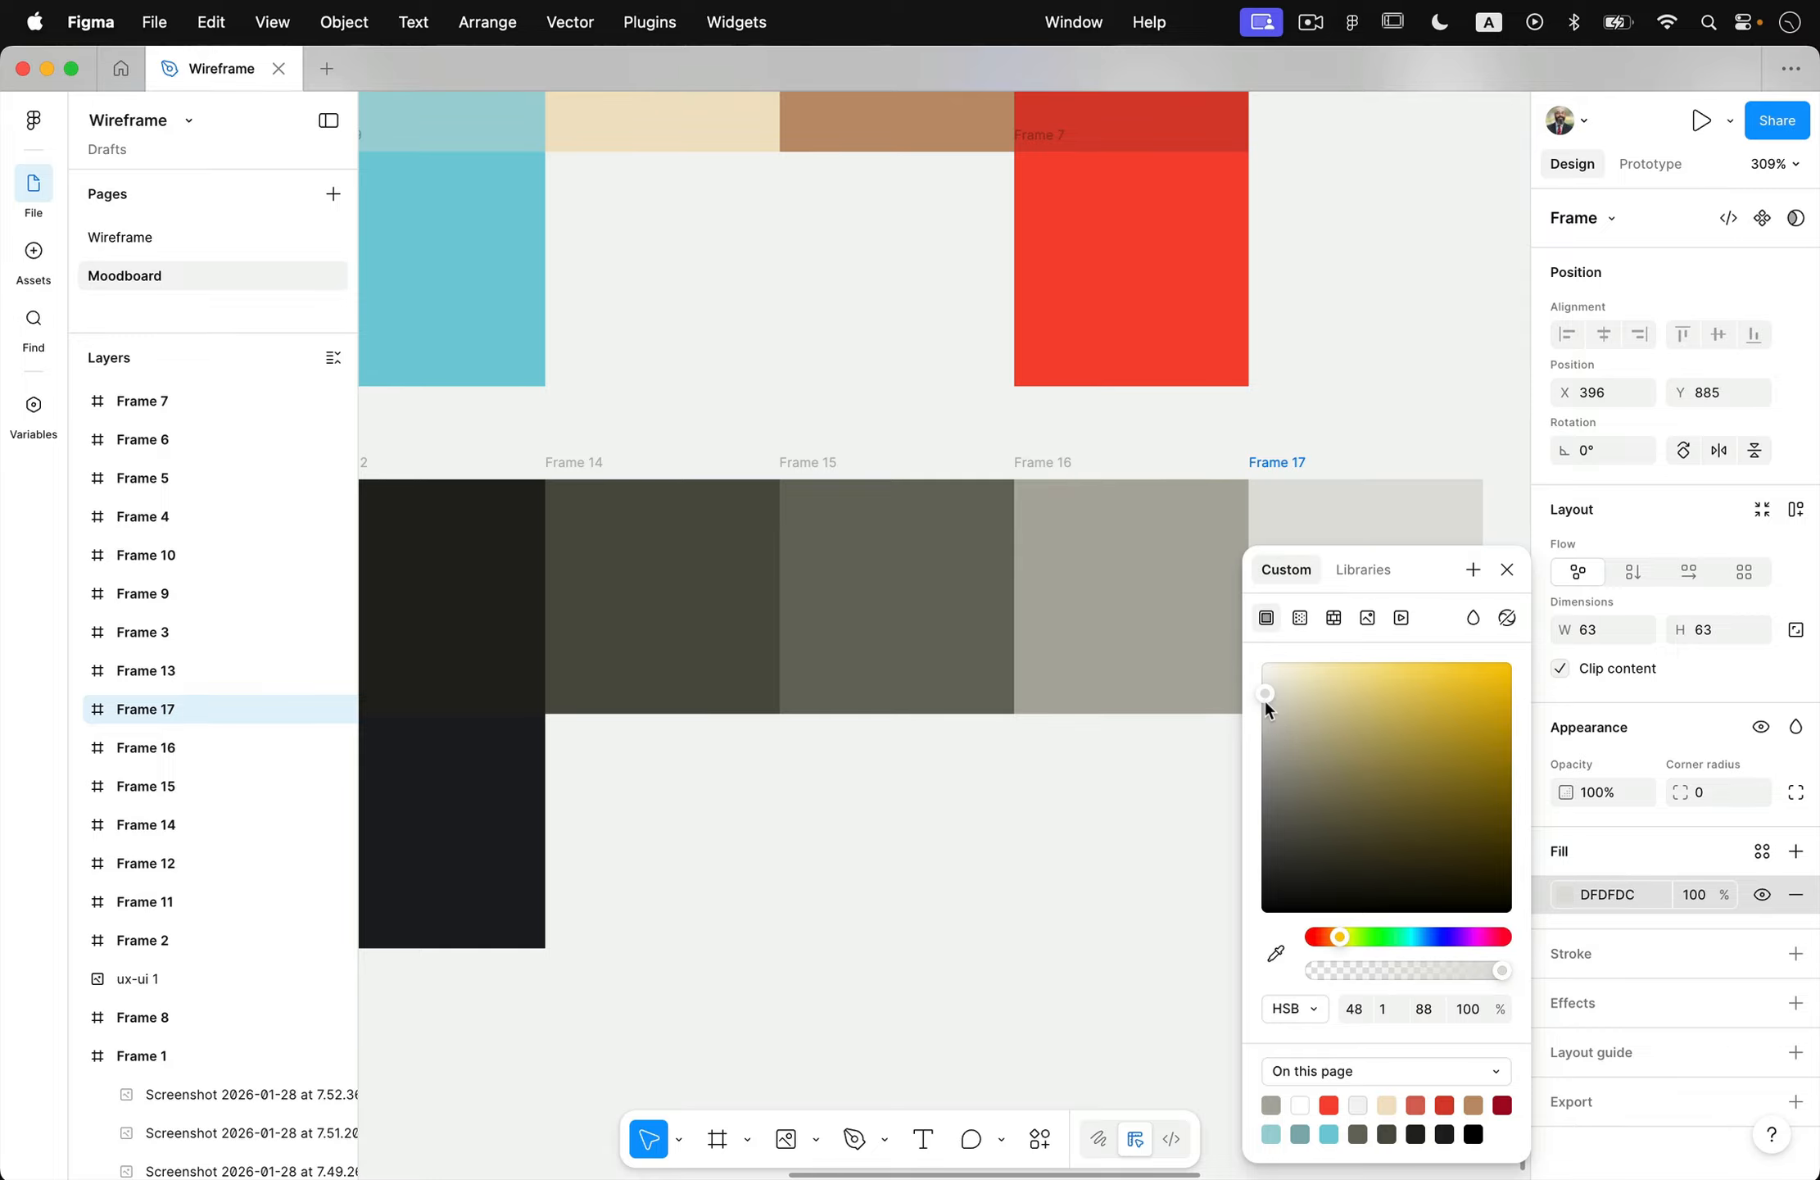
pyautogui.click(1126, 792)
# - Move the cool off-black square down to Y 957 and duplicate it flush against its right edge
pyautogui.hscroll(3, 1125, 792)
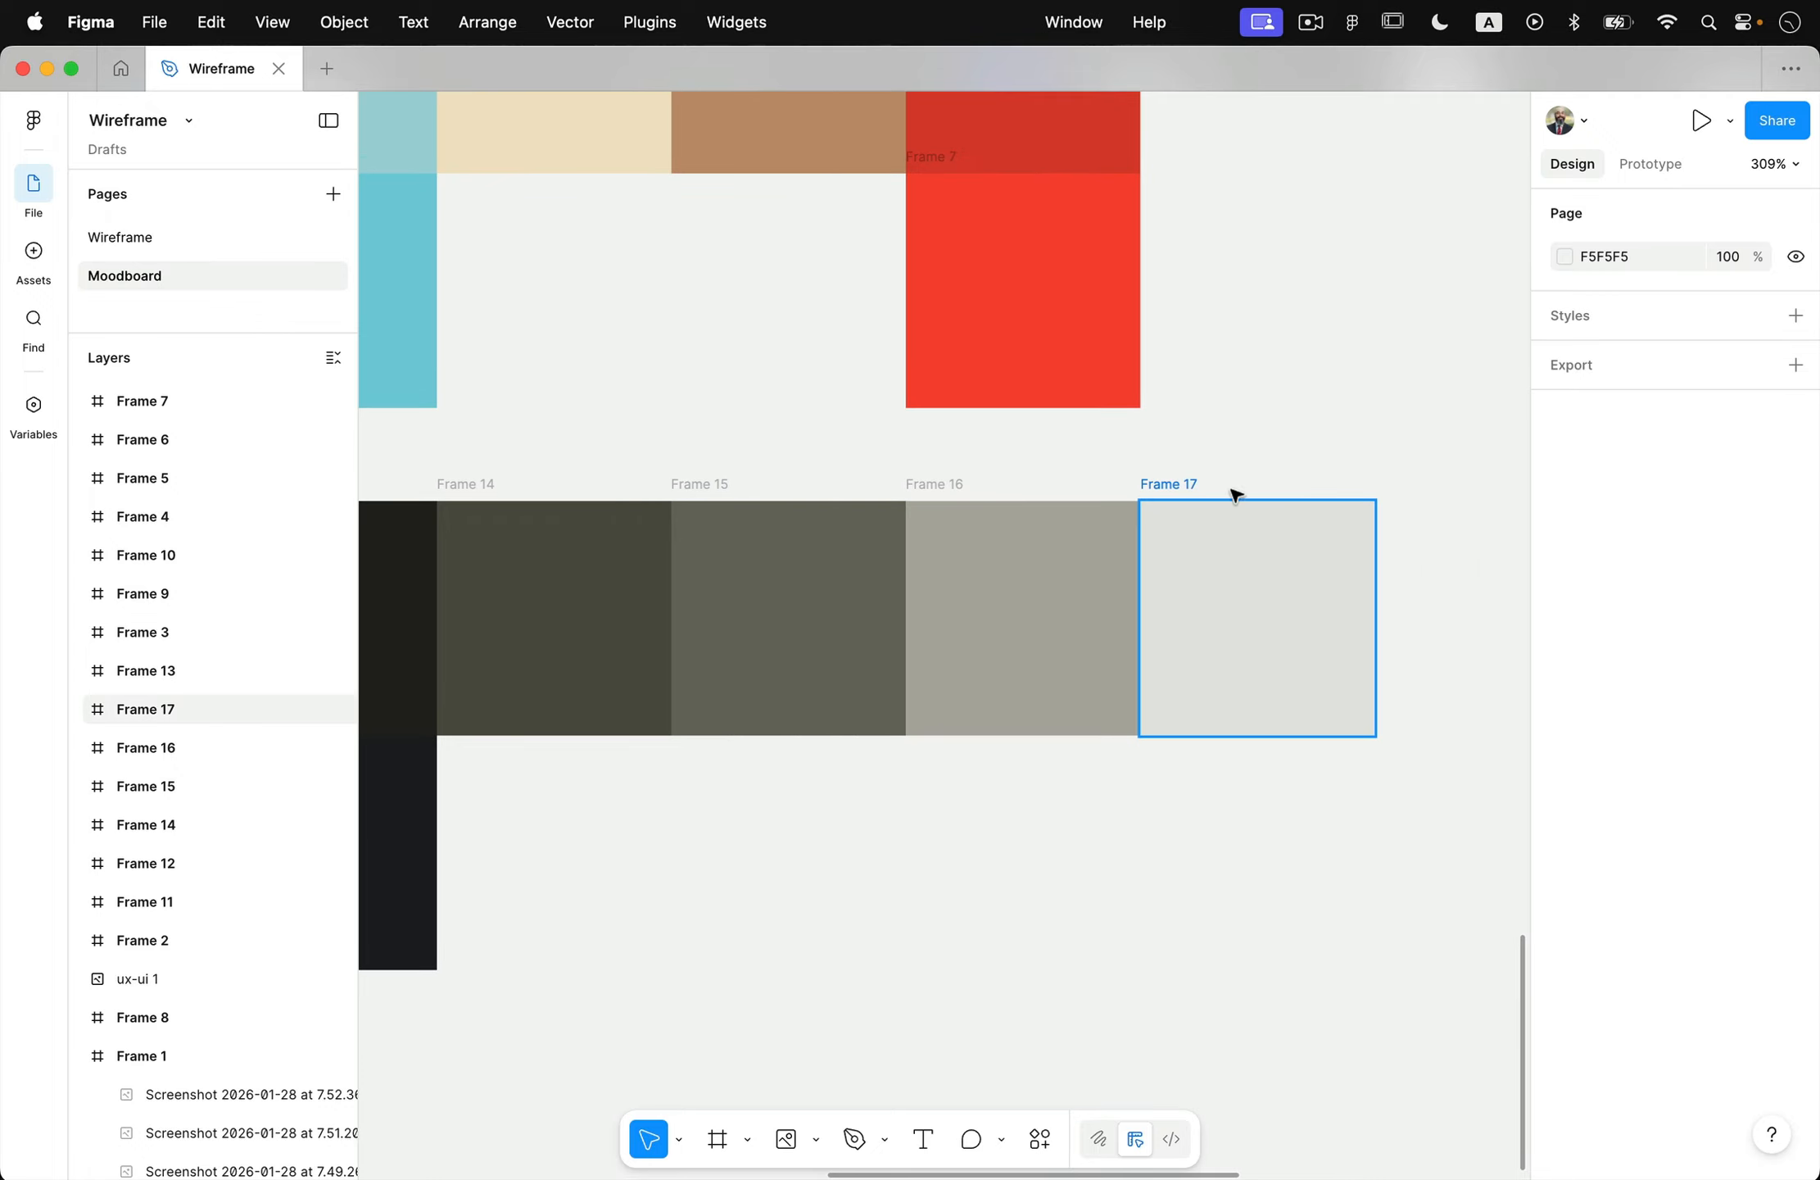
pyautogui.hscroll(-5, 1227, 619)
pyautogui.click(632, 854)
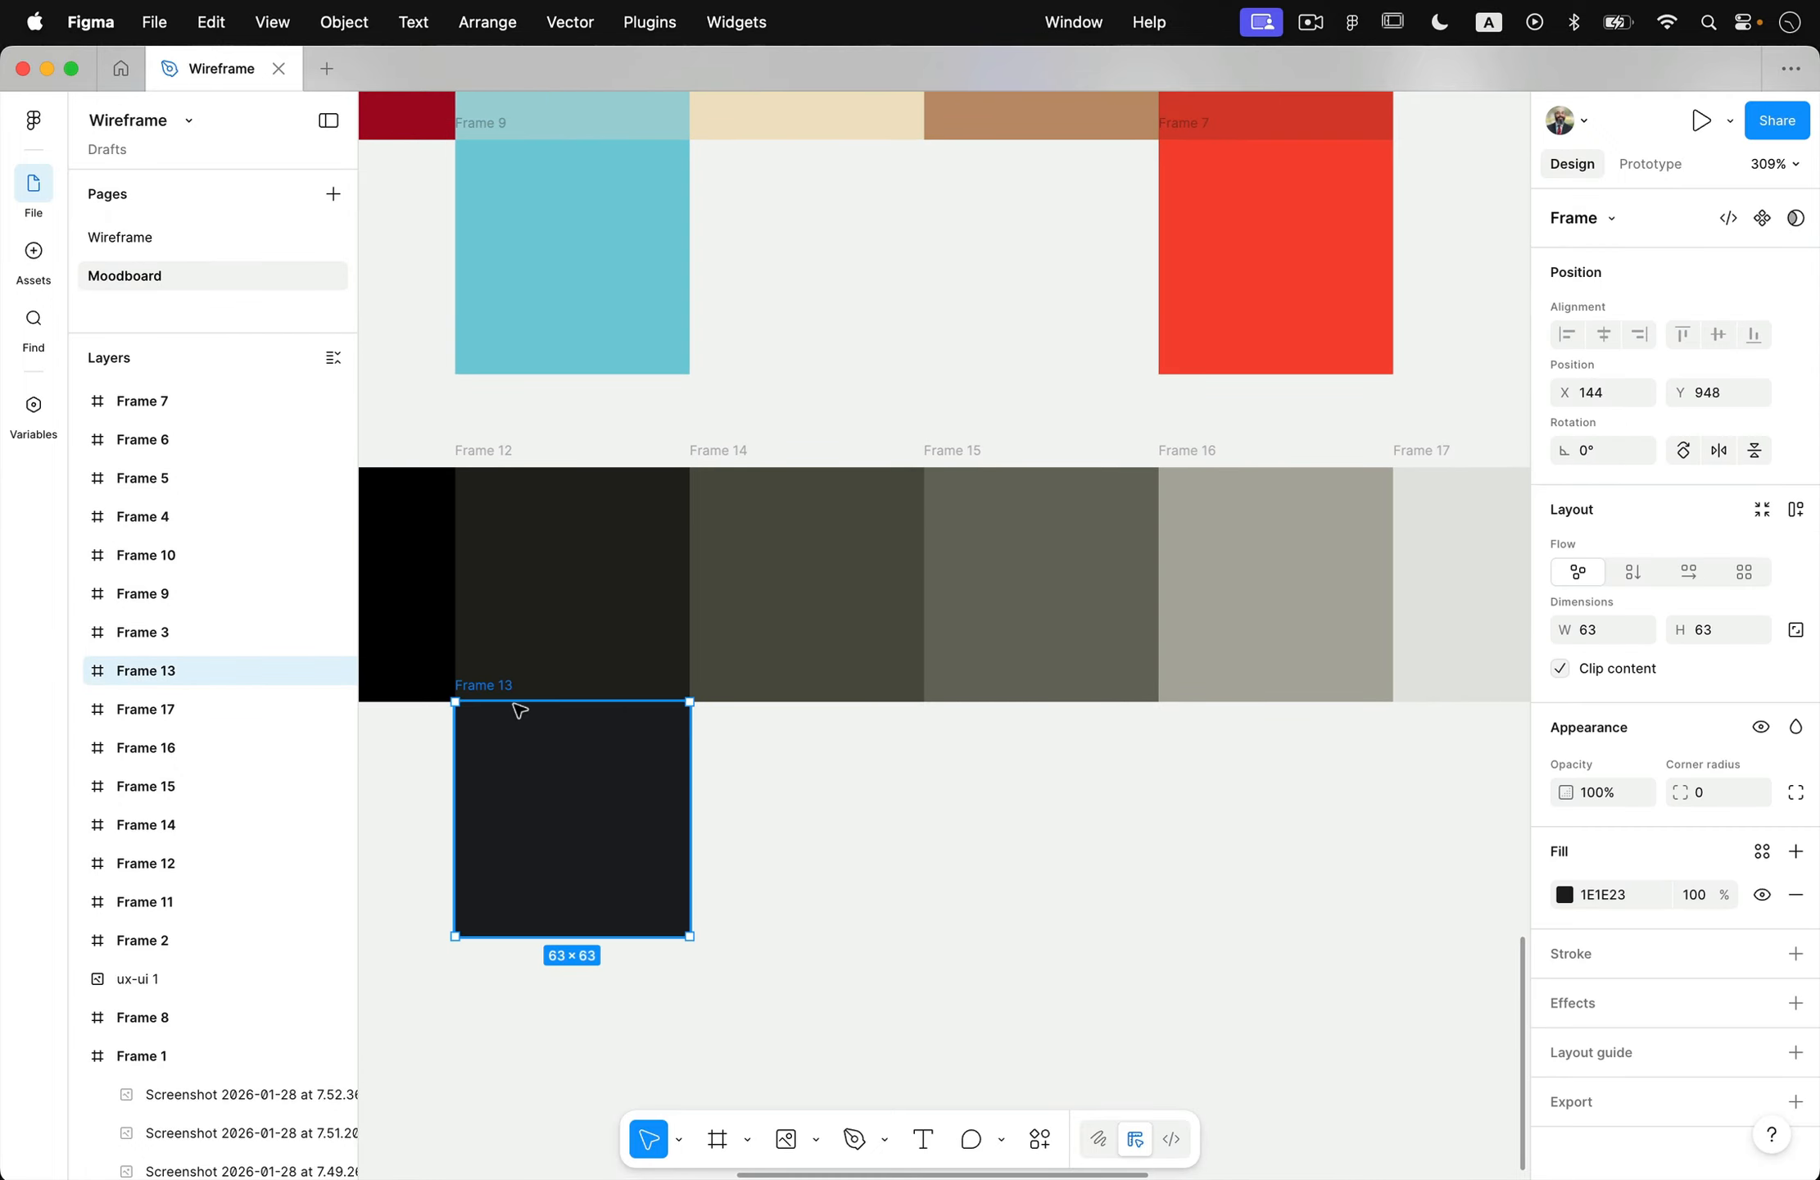
pyautogui.moveTo(489, 688); pyautogui.dragTo(721, 701)
pyautogui.press('super+z')
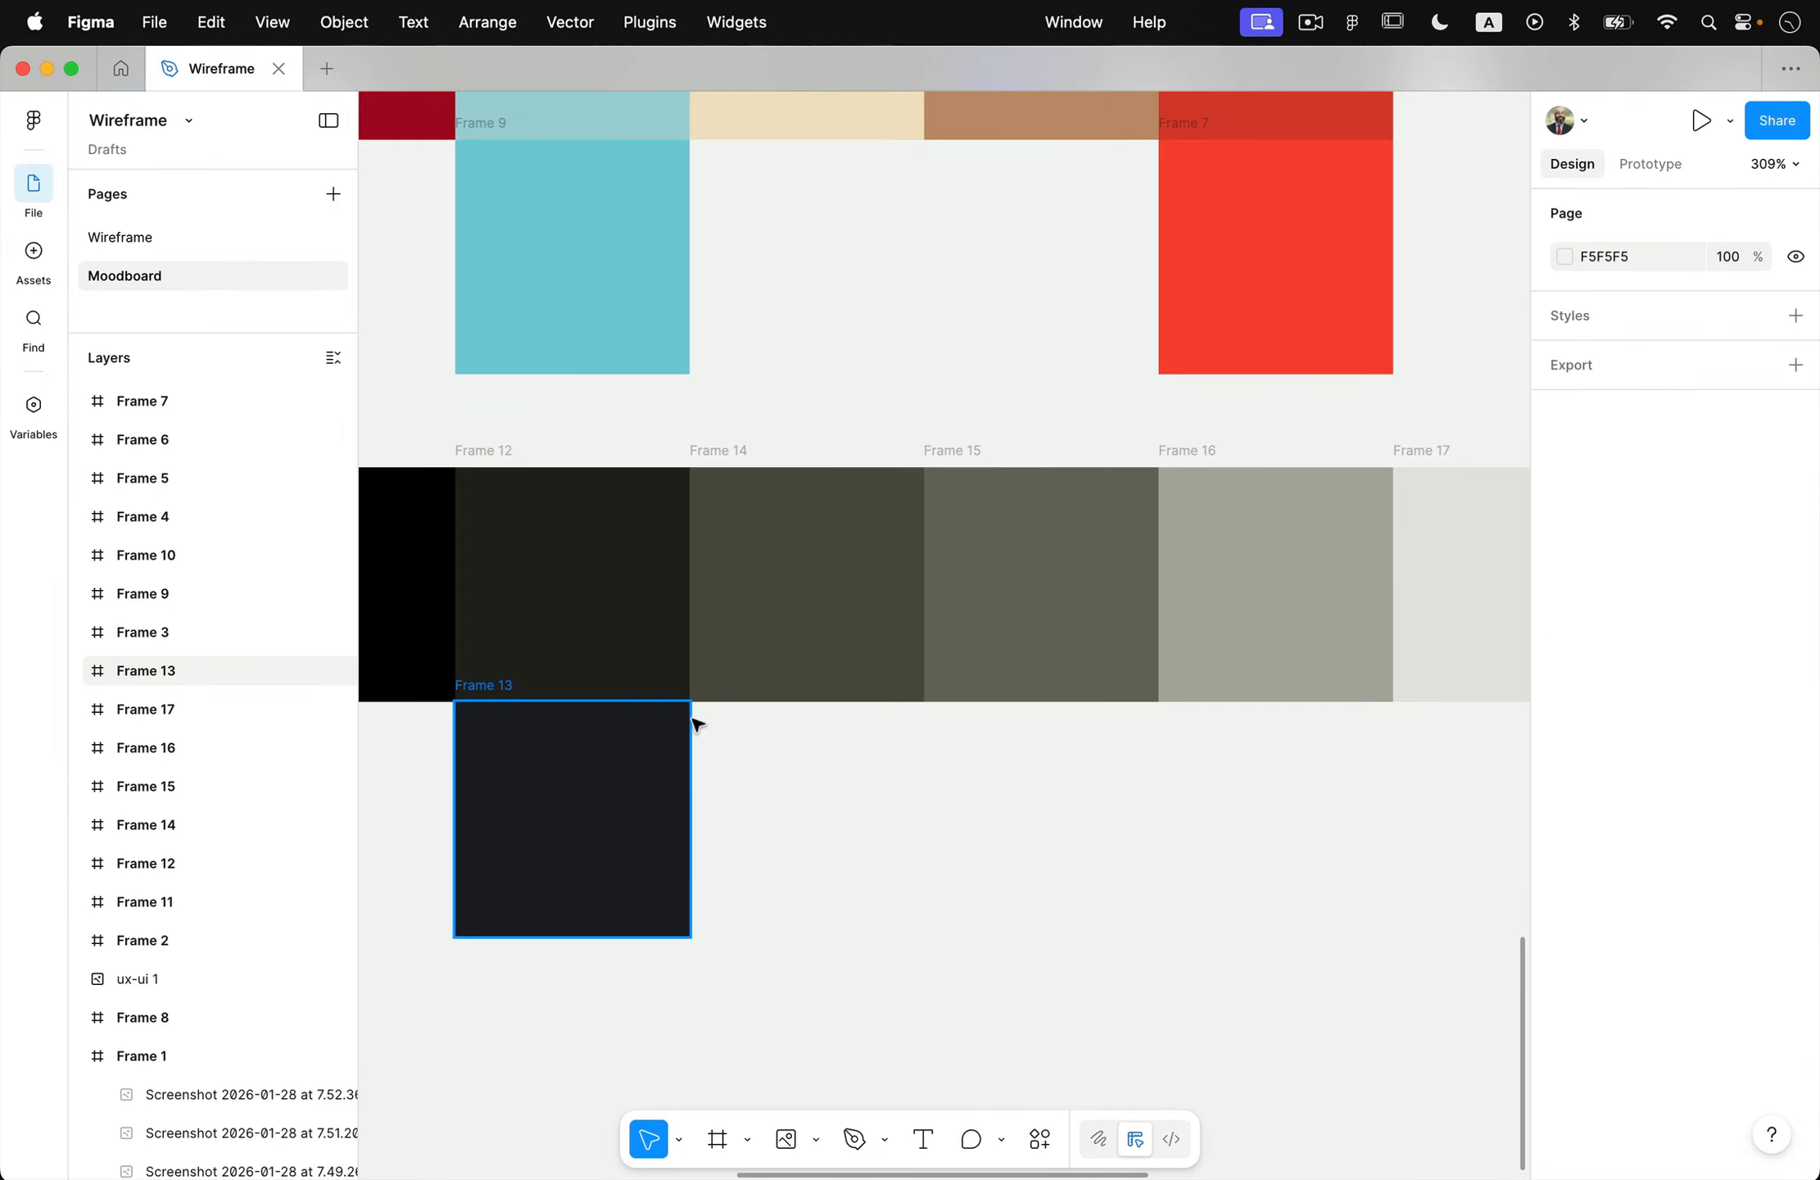
pyautogui.moveTo(488, 689); pyautogui.dragTo(730, 725)
# - Lighten the fill of the new second square in the cool row to 3D3D45, with HSB saturation 12 and brightness 27
pyautogui.click(1565, 895)
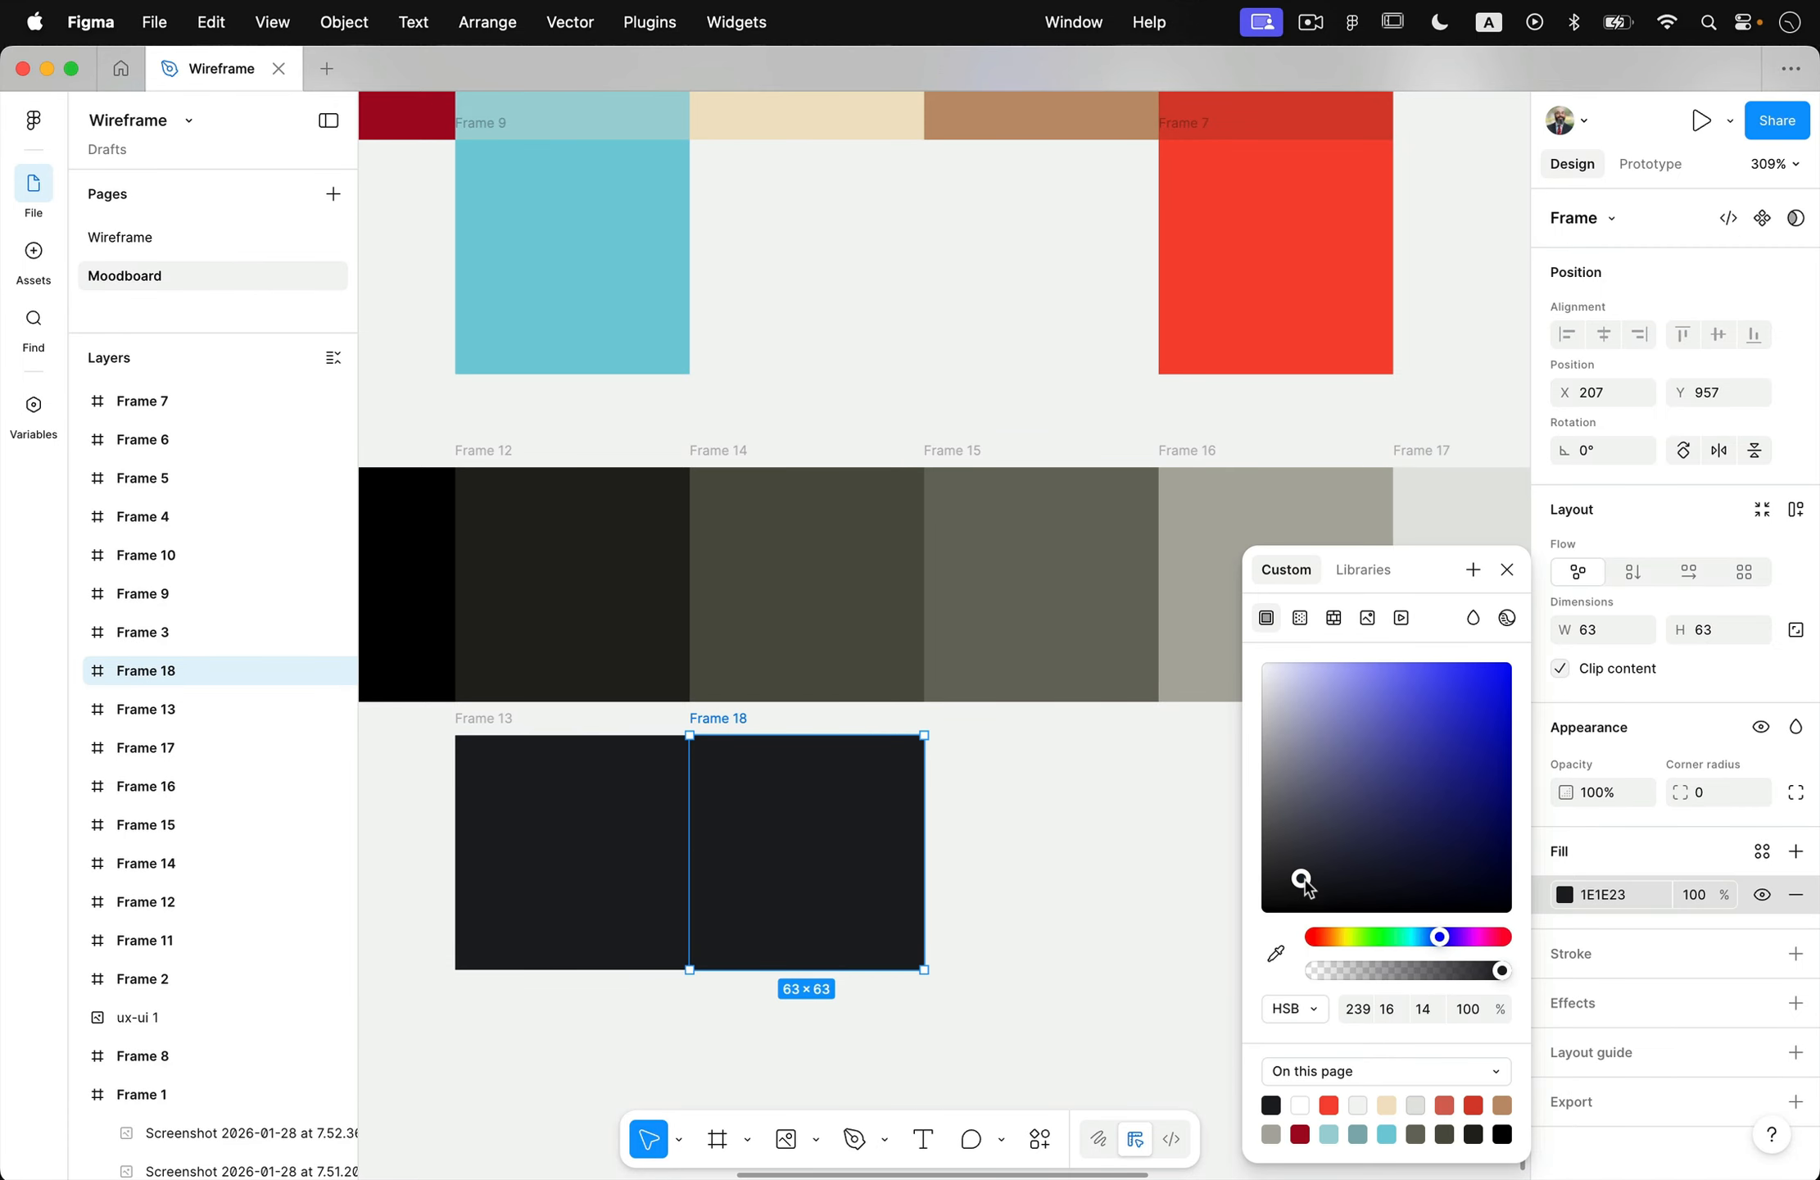
pyautogui.moveTo(1303, 876); pyautogui.dragTo(1303, 852)
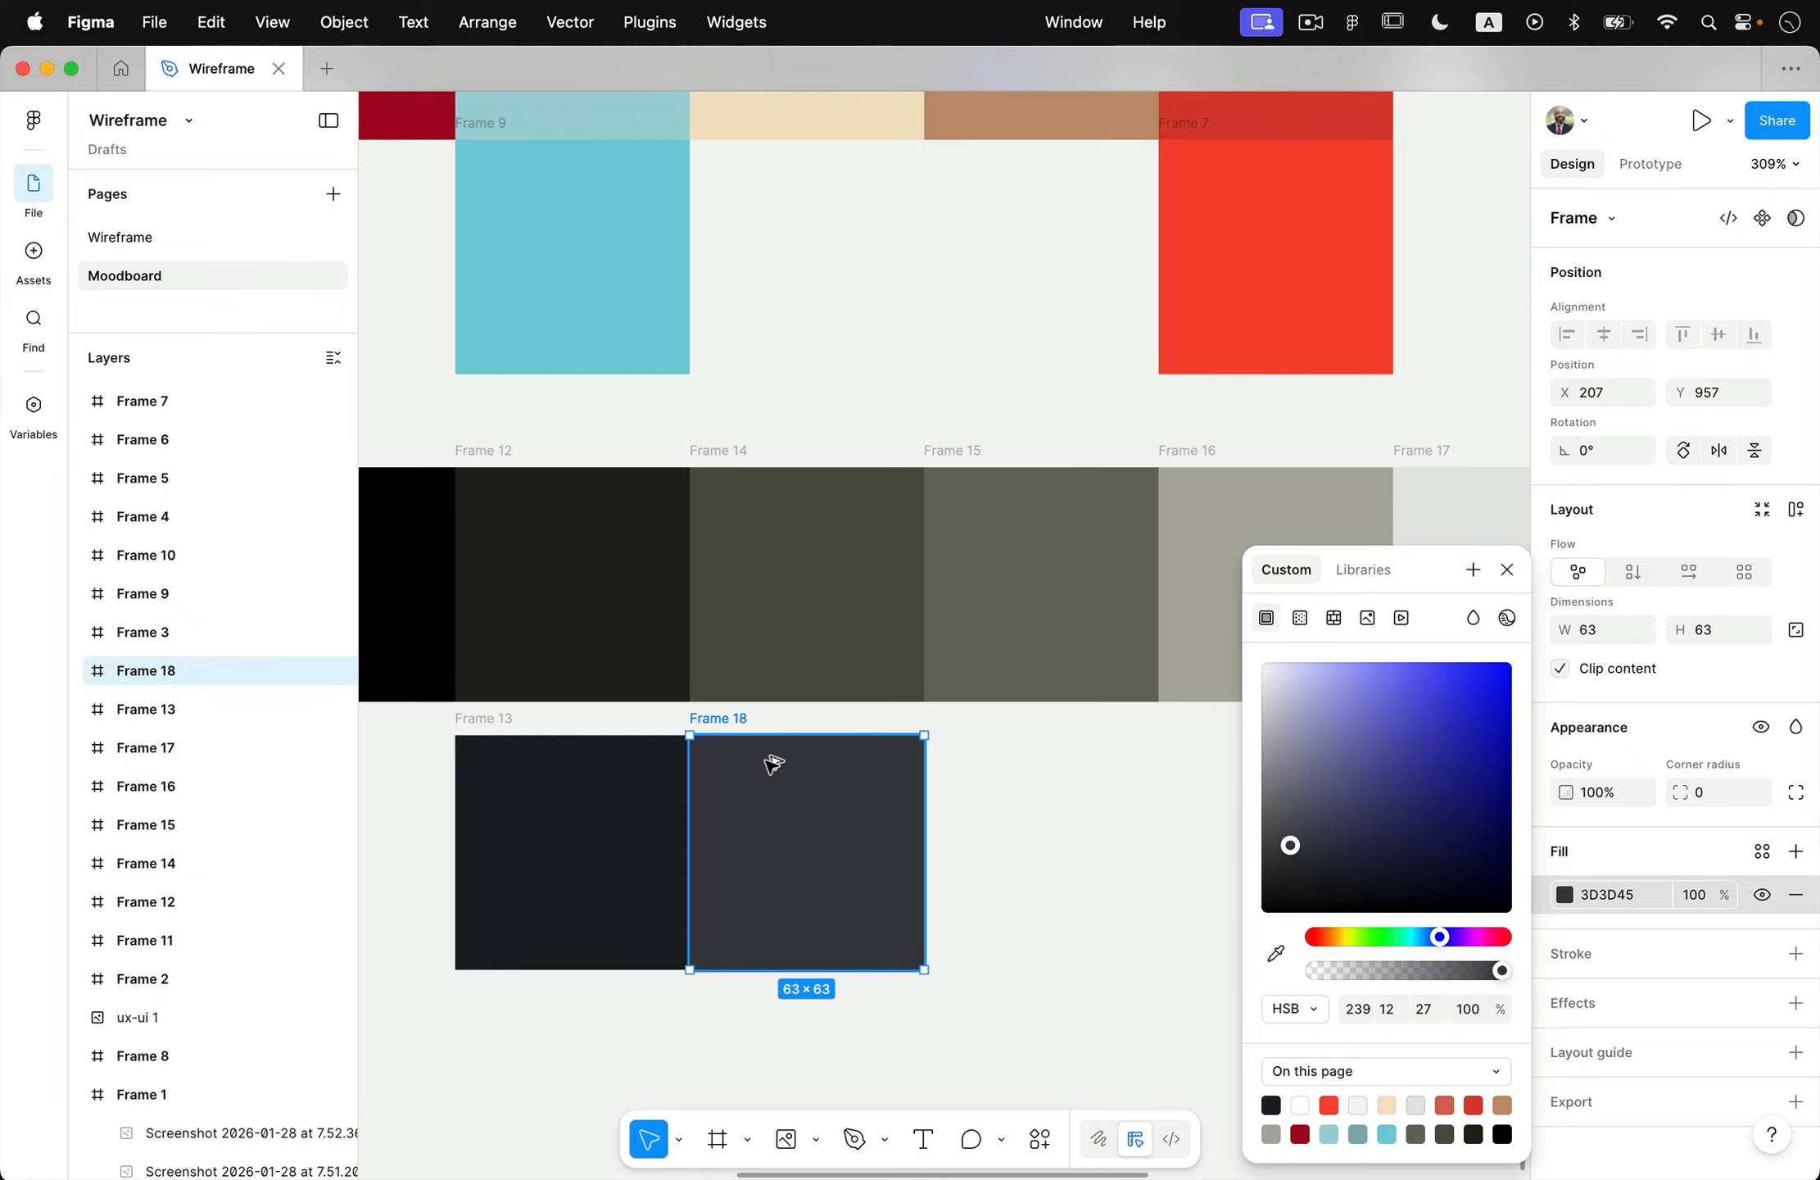
# - Duplicate the 3D3D45 square flush to its right and lighten the copy to 5B5B64, with HSB saturation 9 and brightness 39
pyautogui.moveTo(718, 717); pyautogui.dragTo(967, 719)
pyautogui.click(1567, 893)
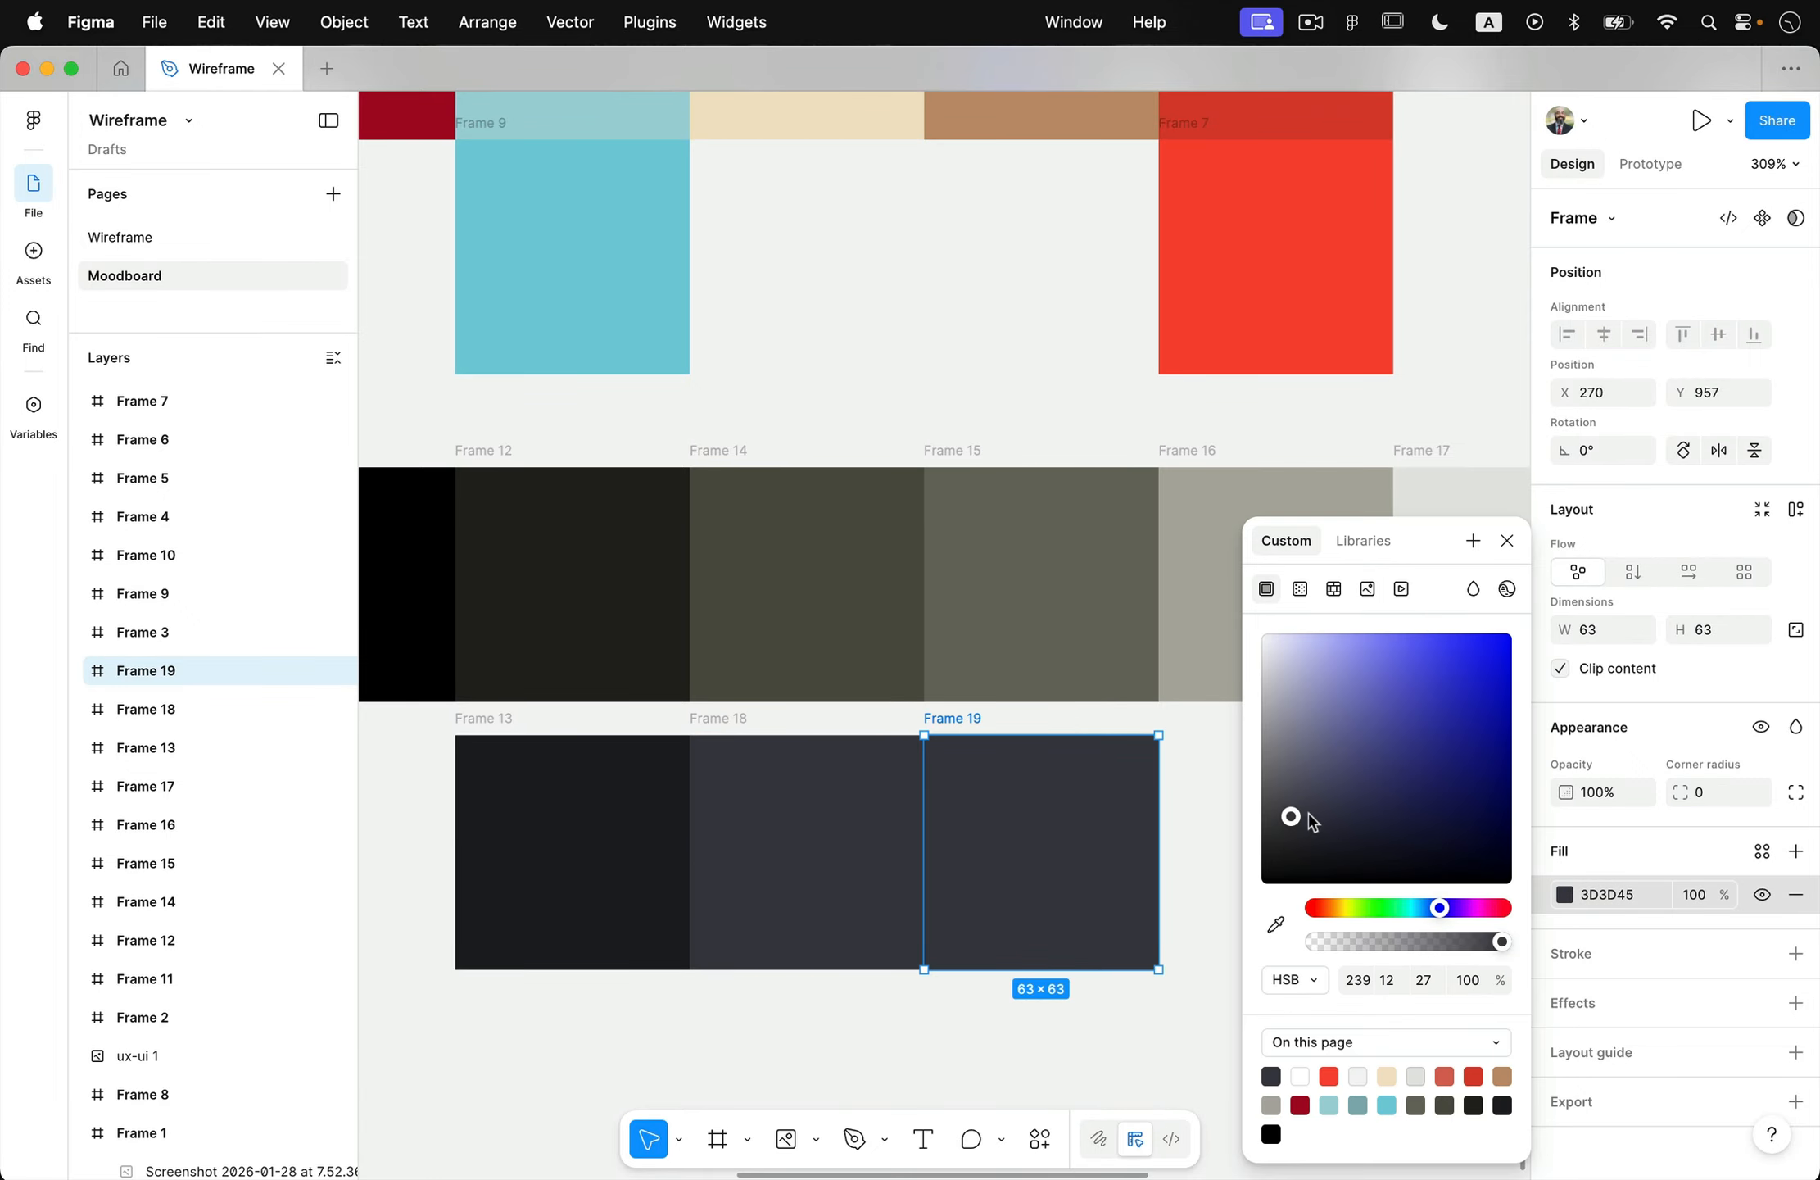
pyautogui.moveTo(1291, 817); pyautogui.dragTo(1290, 795)
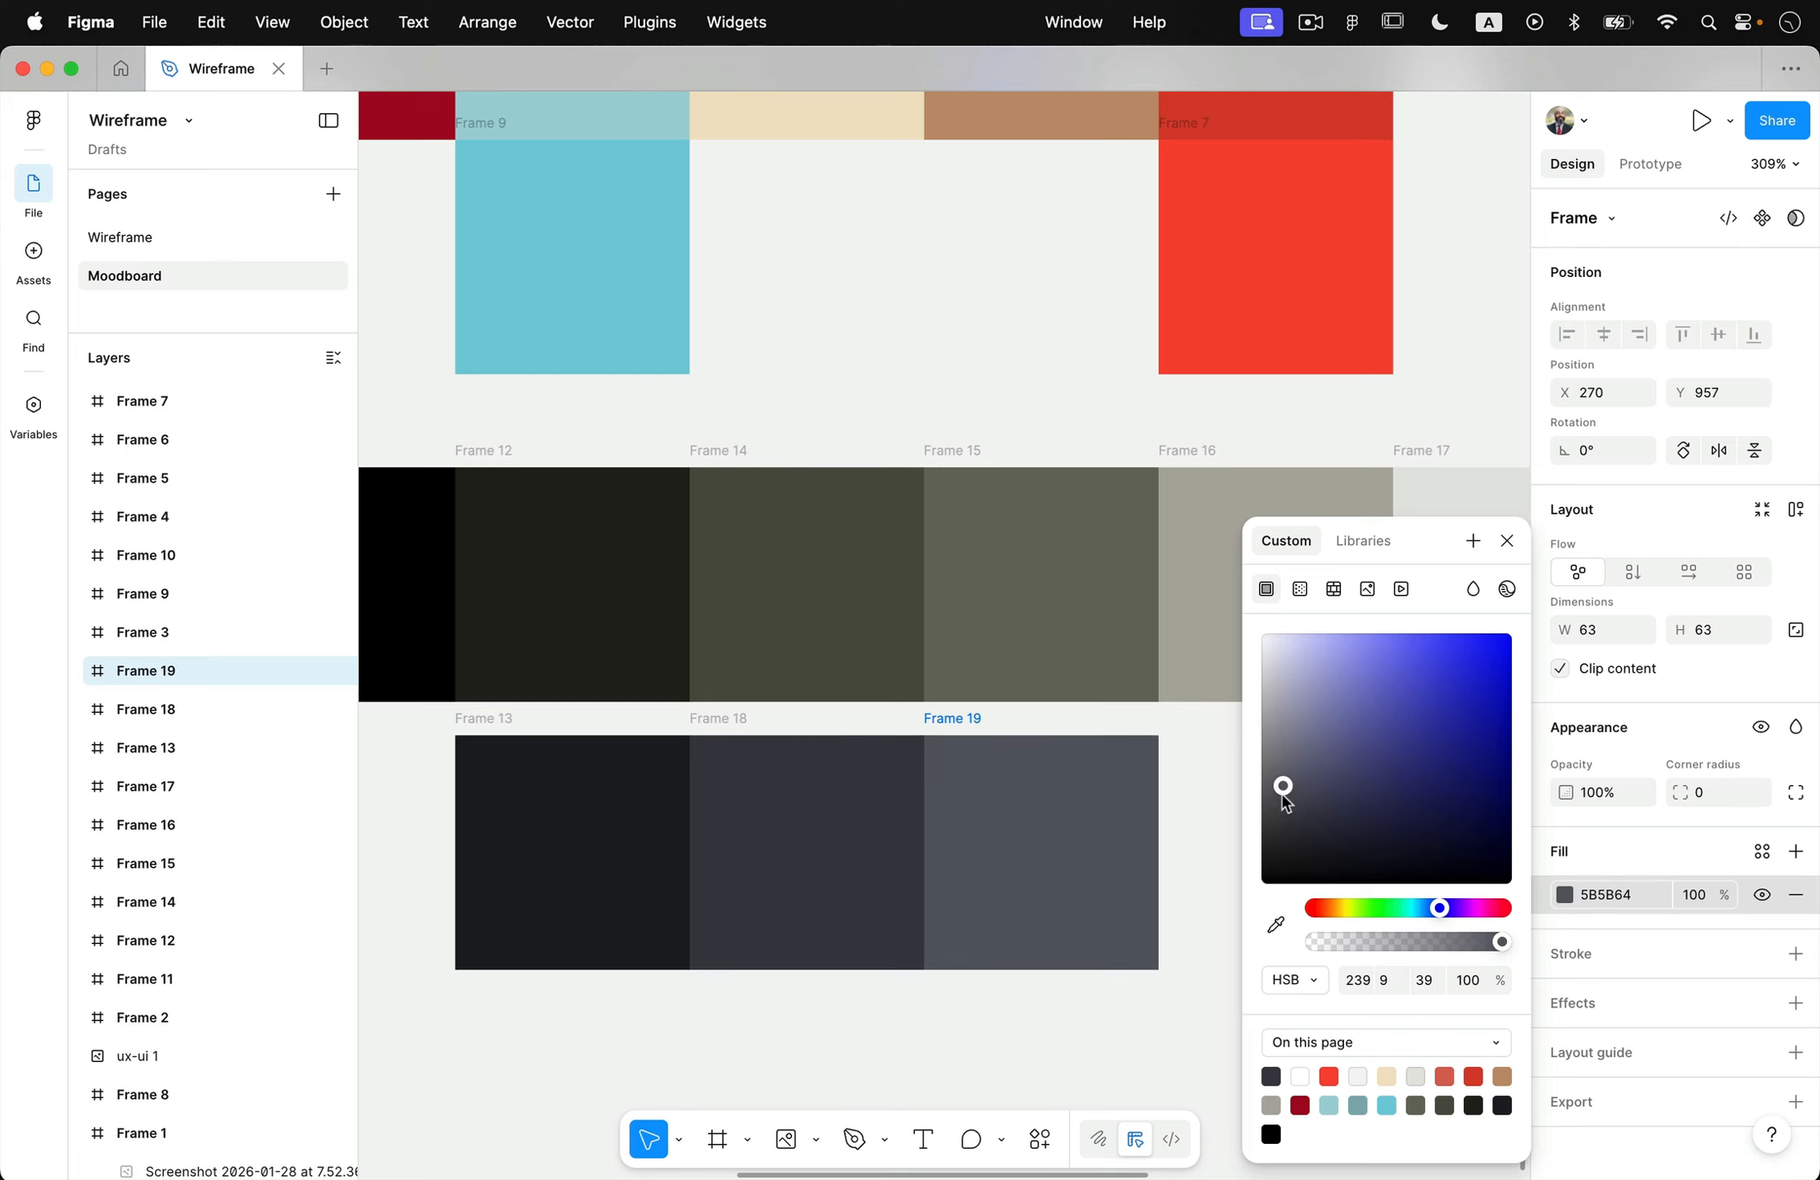
# - Duplicate the 5B5B64 square flush to its right and lighten the copy to 919198, with HSB saturation 5 and brightness 60
pyautogui.hscroll(5, 1233, 799)
pyautogui.scroll(-1, 1233, 799)
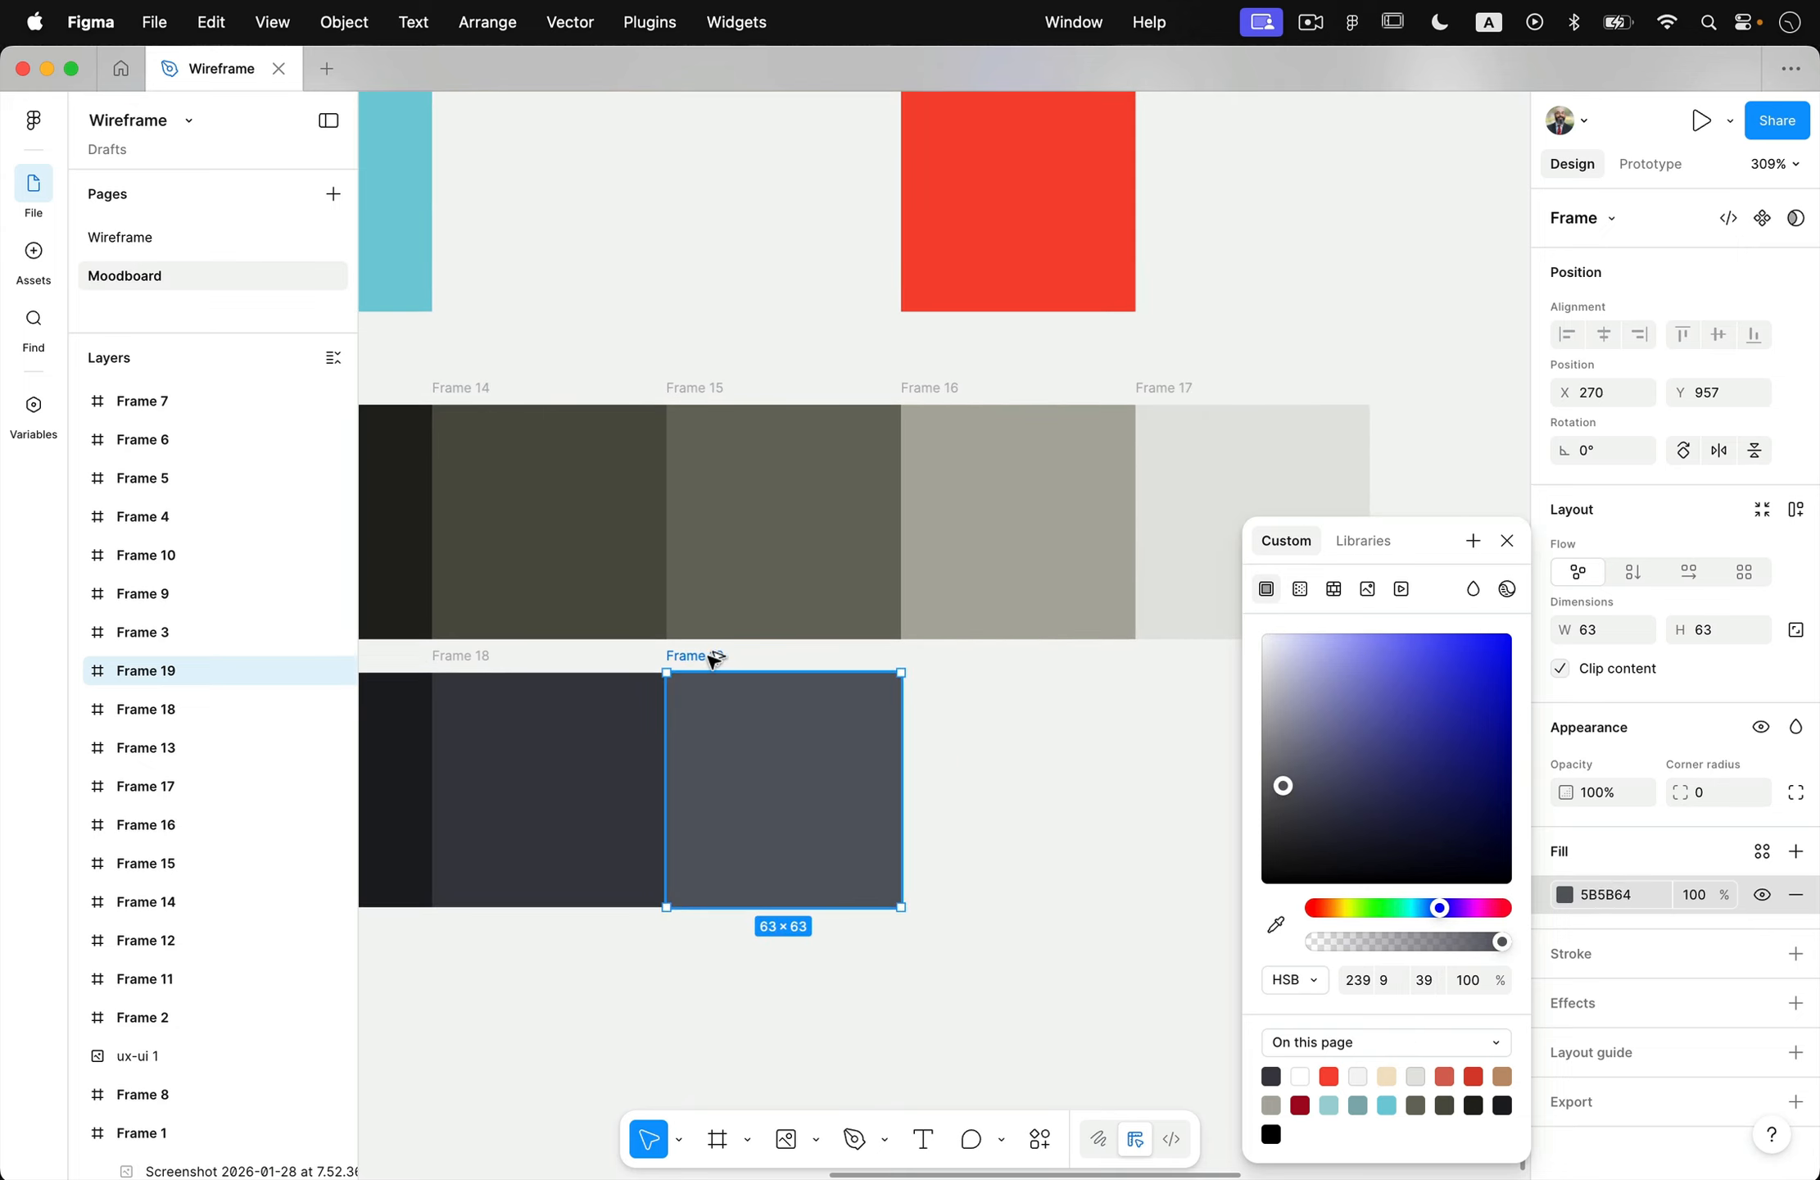
pyautogui.moveTo(778, 662); pyautogui.dragTo(942, 670)
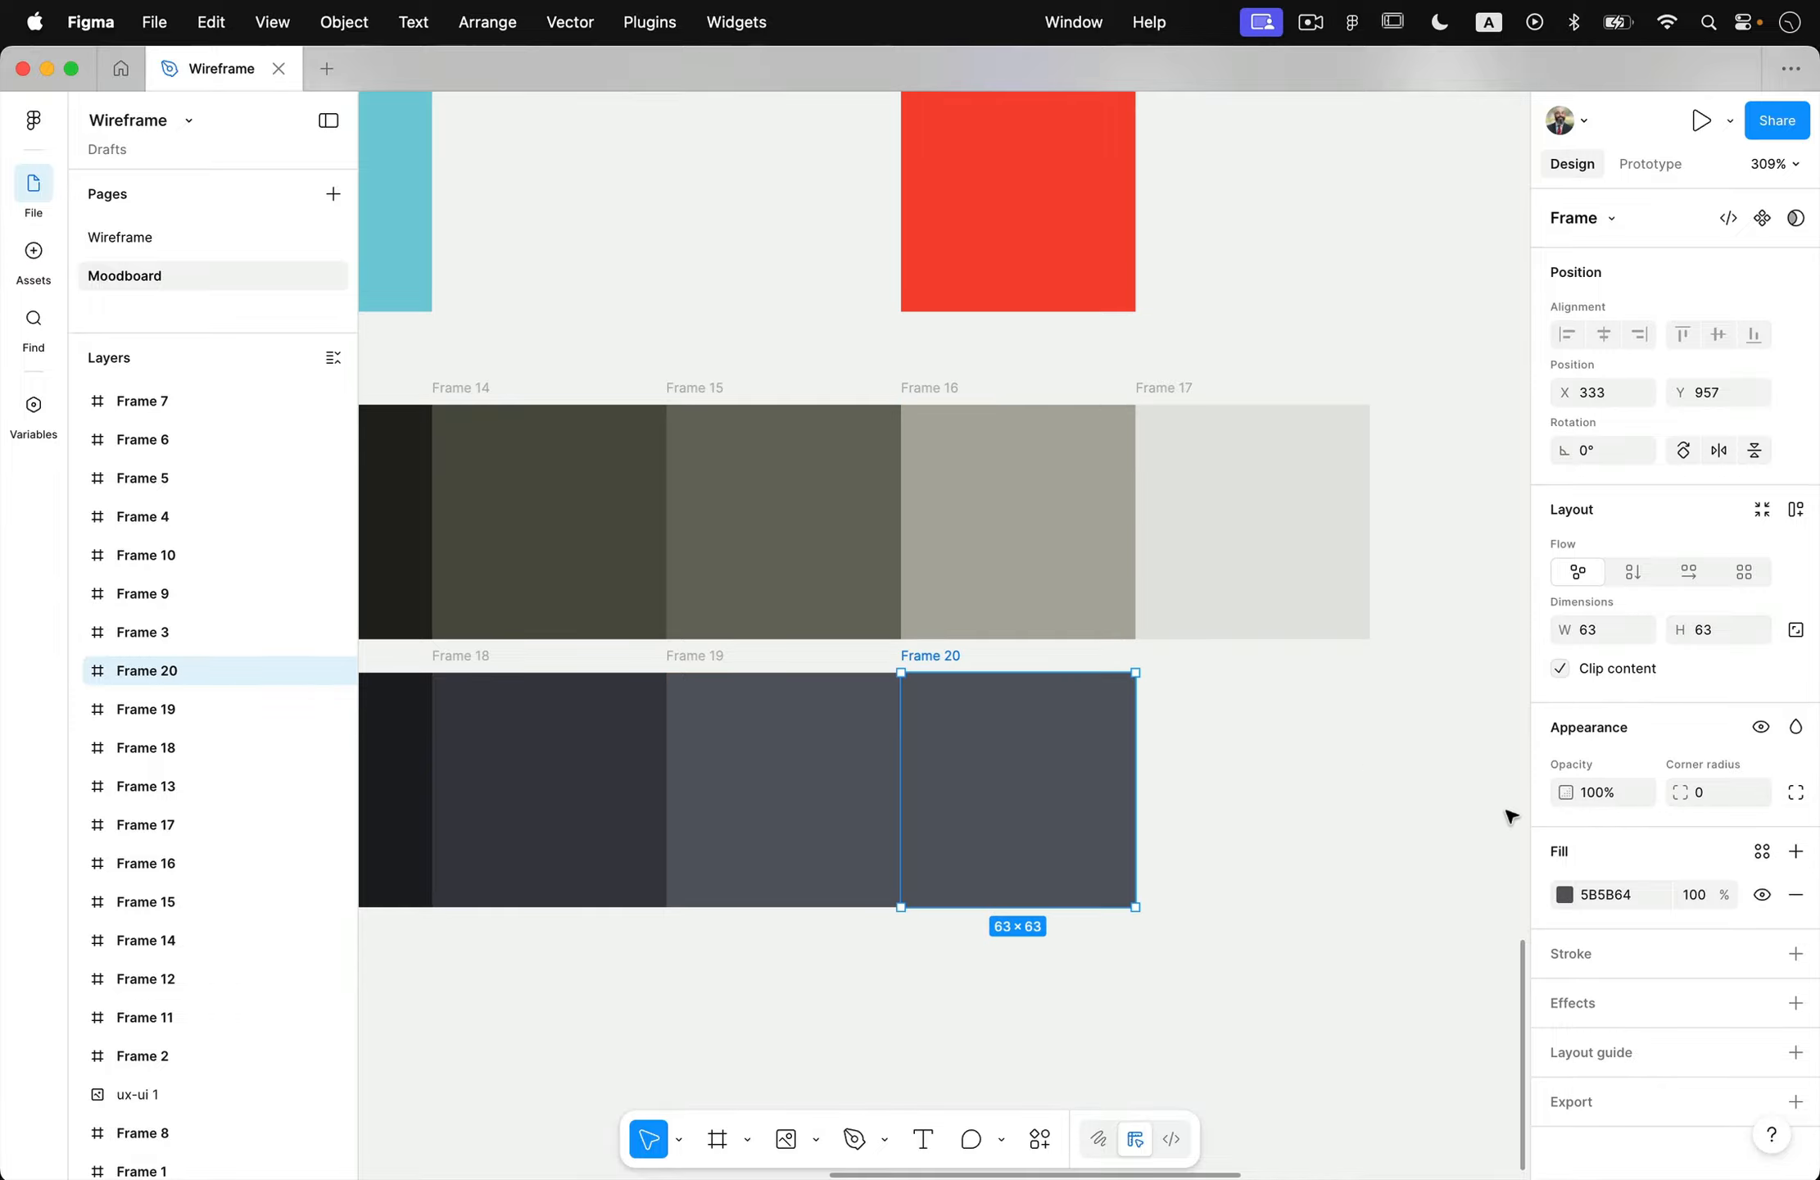
pyautogui.click(1564, 894)
pyautogui.moveTo(1285, 788); pyautogui.dragTo(1273, 741)
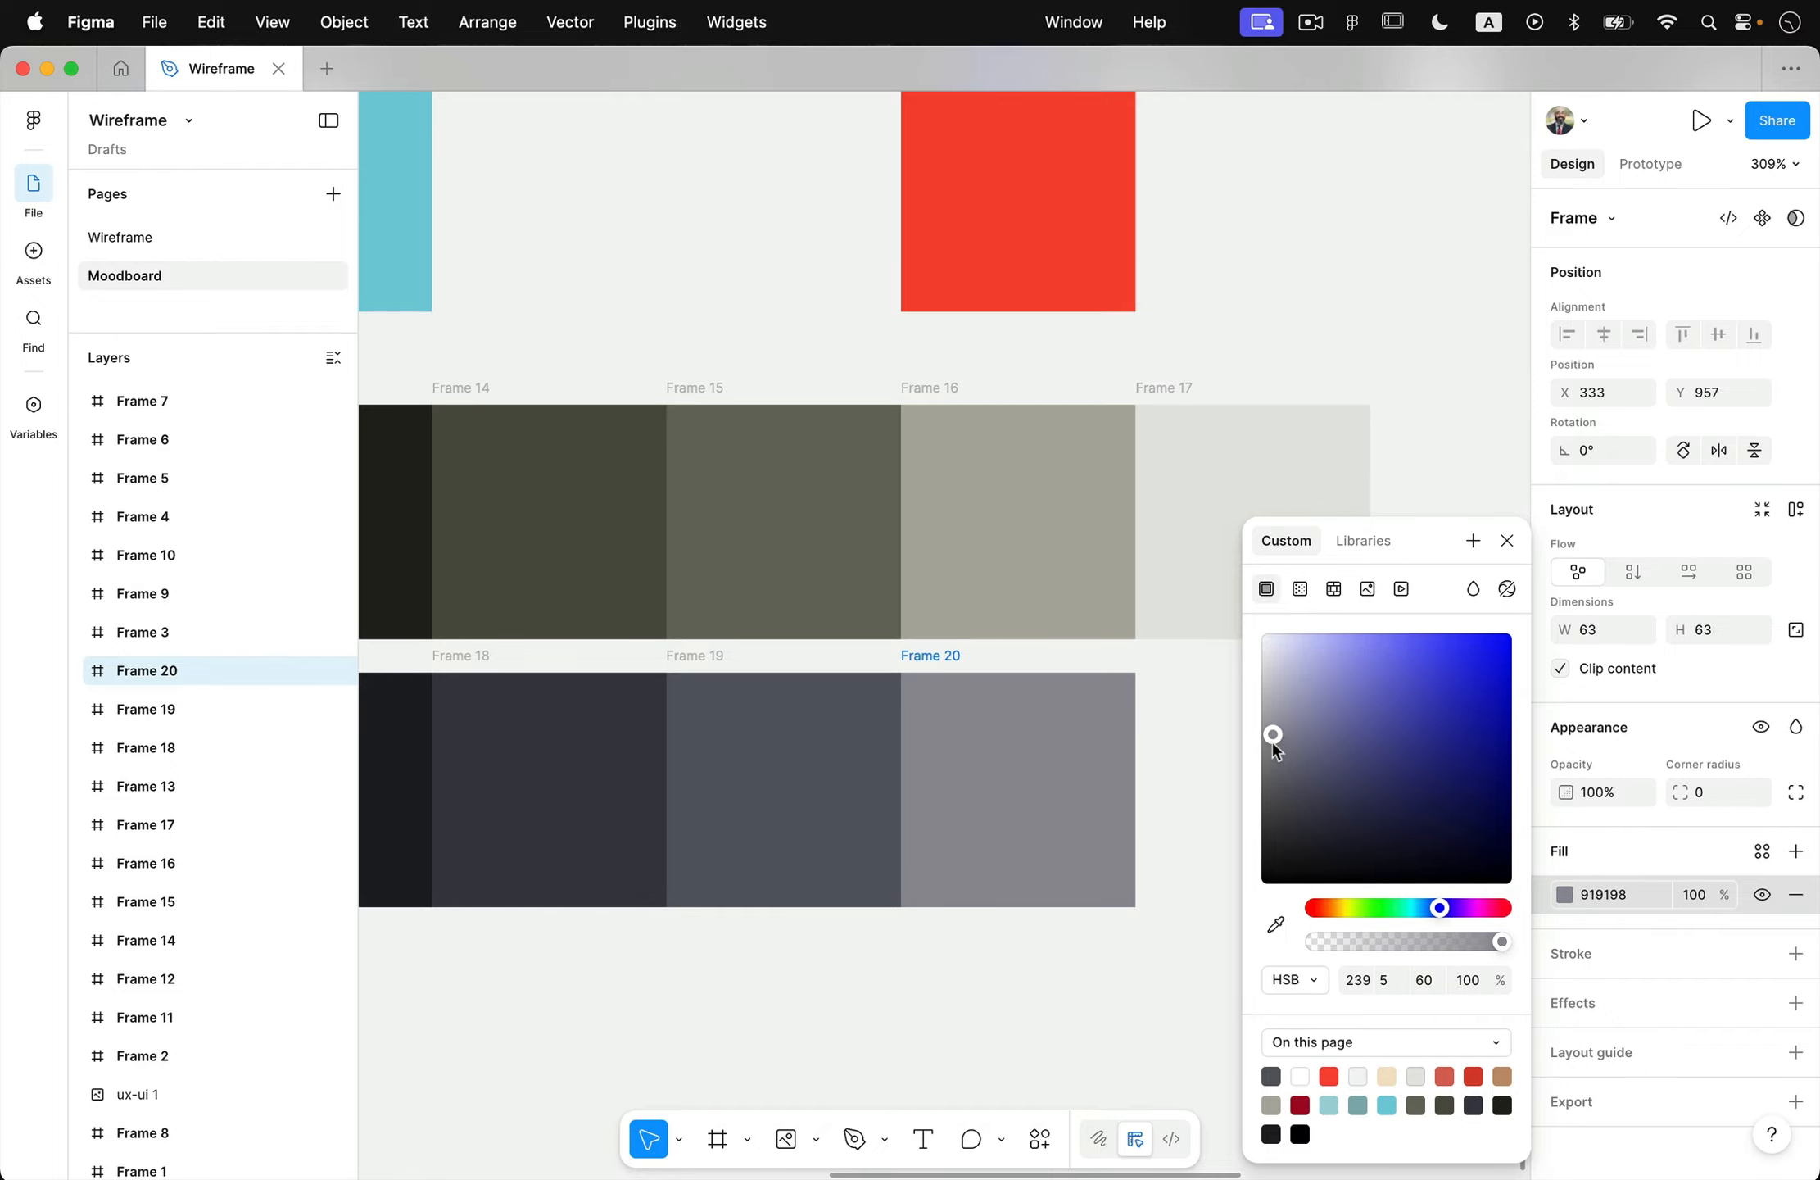
pyautogui.click(1208, 750)
# - Duplicate the 919198 square flush to its right and lighten the copy to CDCDD3, with HSB saturation 3 and brightness 83
pyautogui.hscroll(3, 1206, 748)
pyautogui.click(800, 625)
pyautogui.moveTo(823, 627); pyautogui.dragTo(1057, 637)
pyautogui.click(1566, 893)
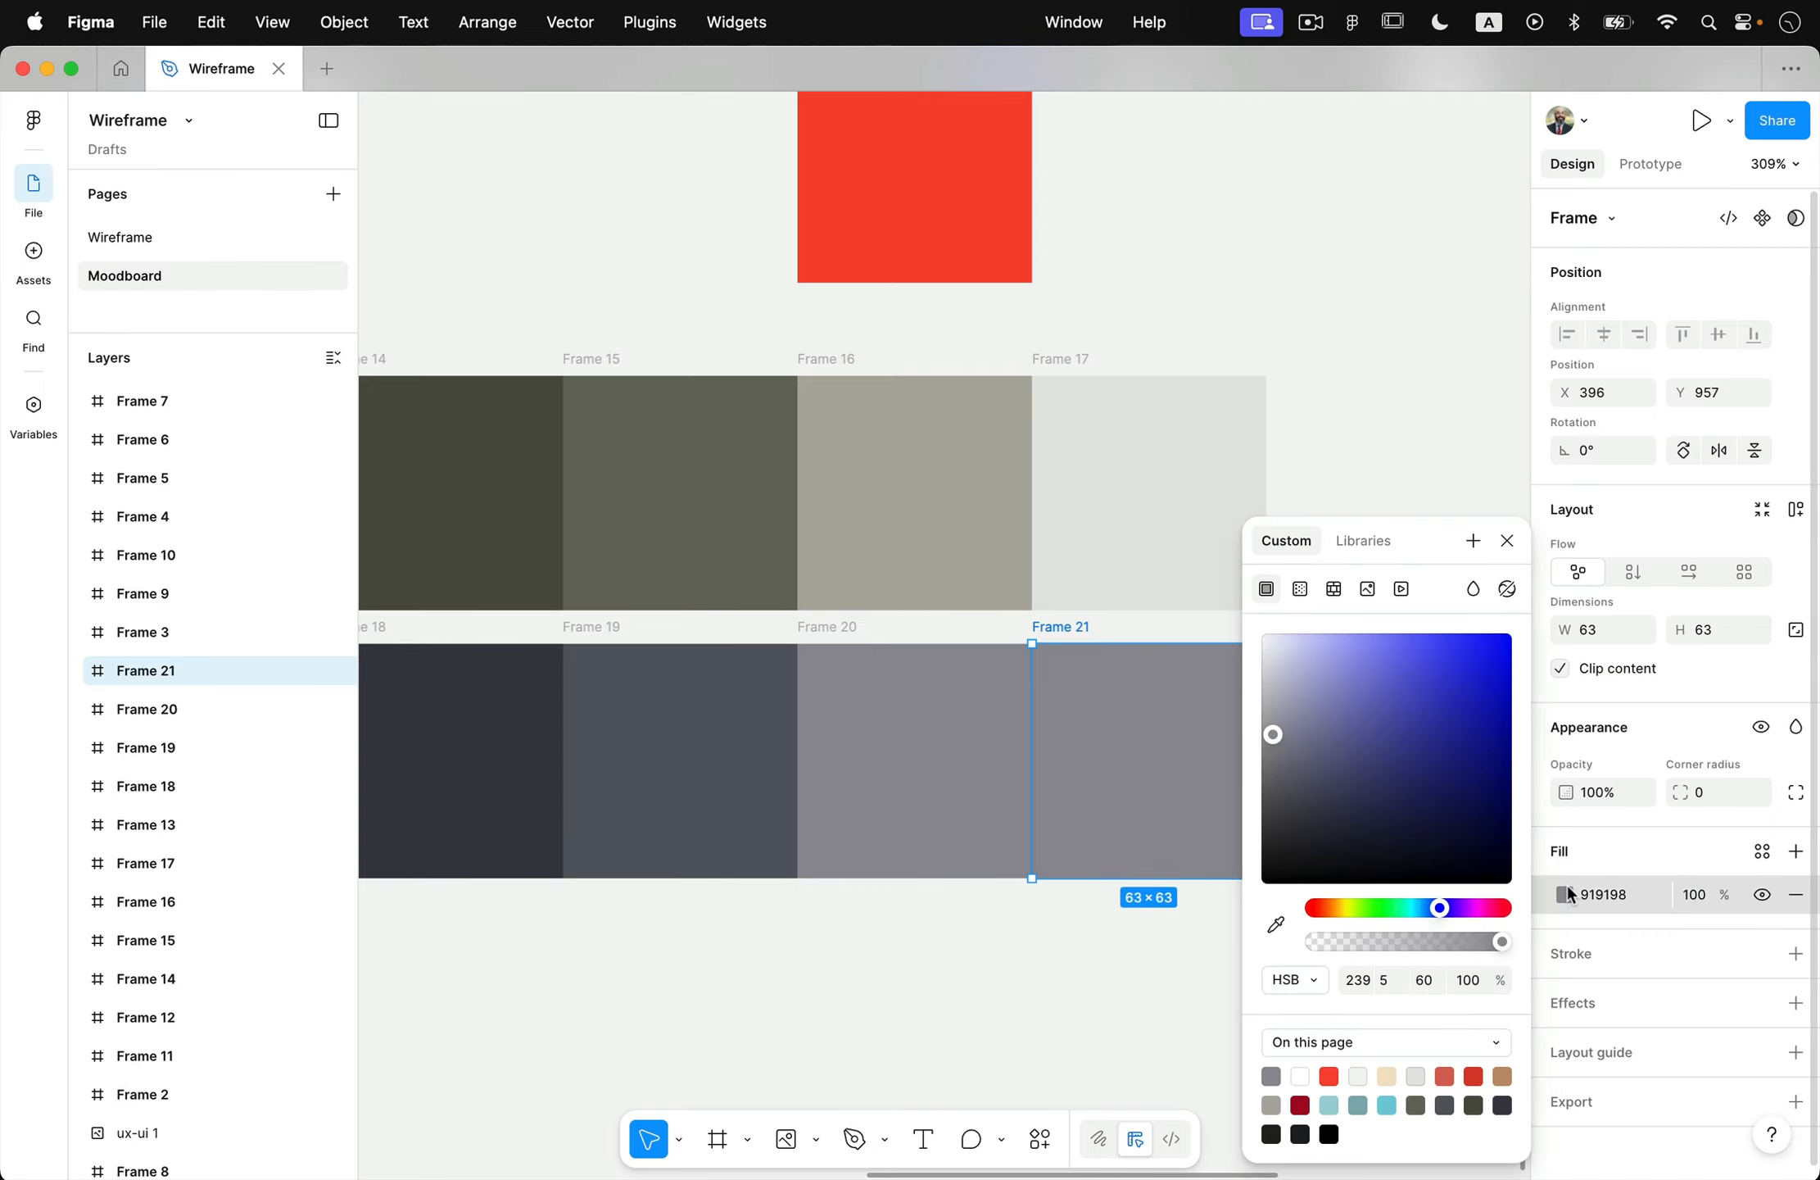
pyautogui.moveTo(1281, 746); pyautogui.dragTo(1267, 687)
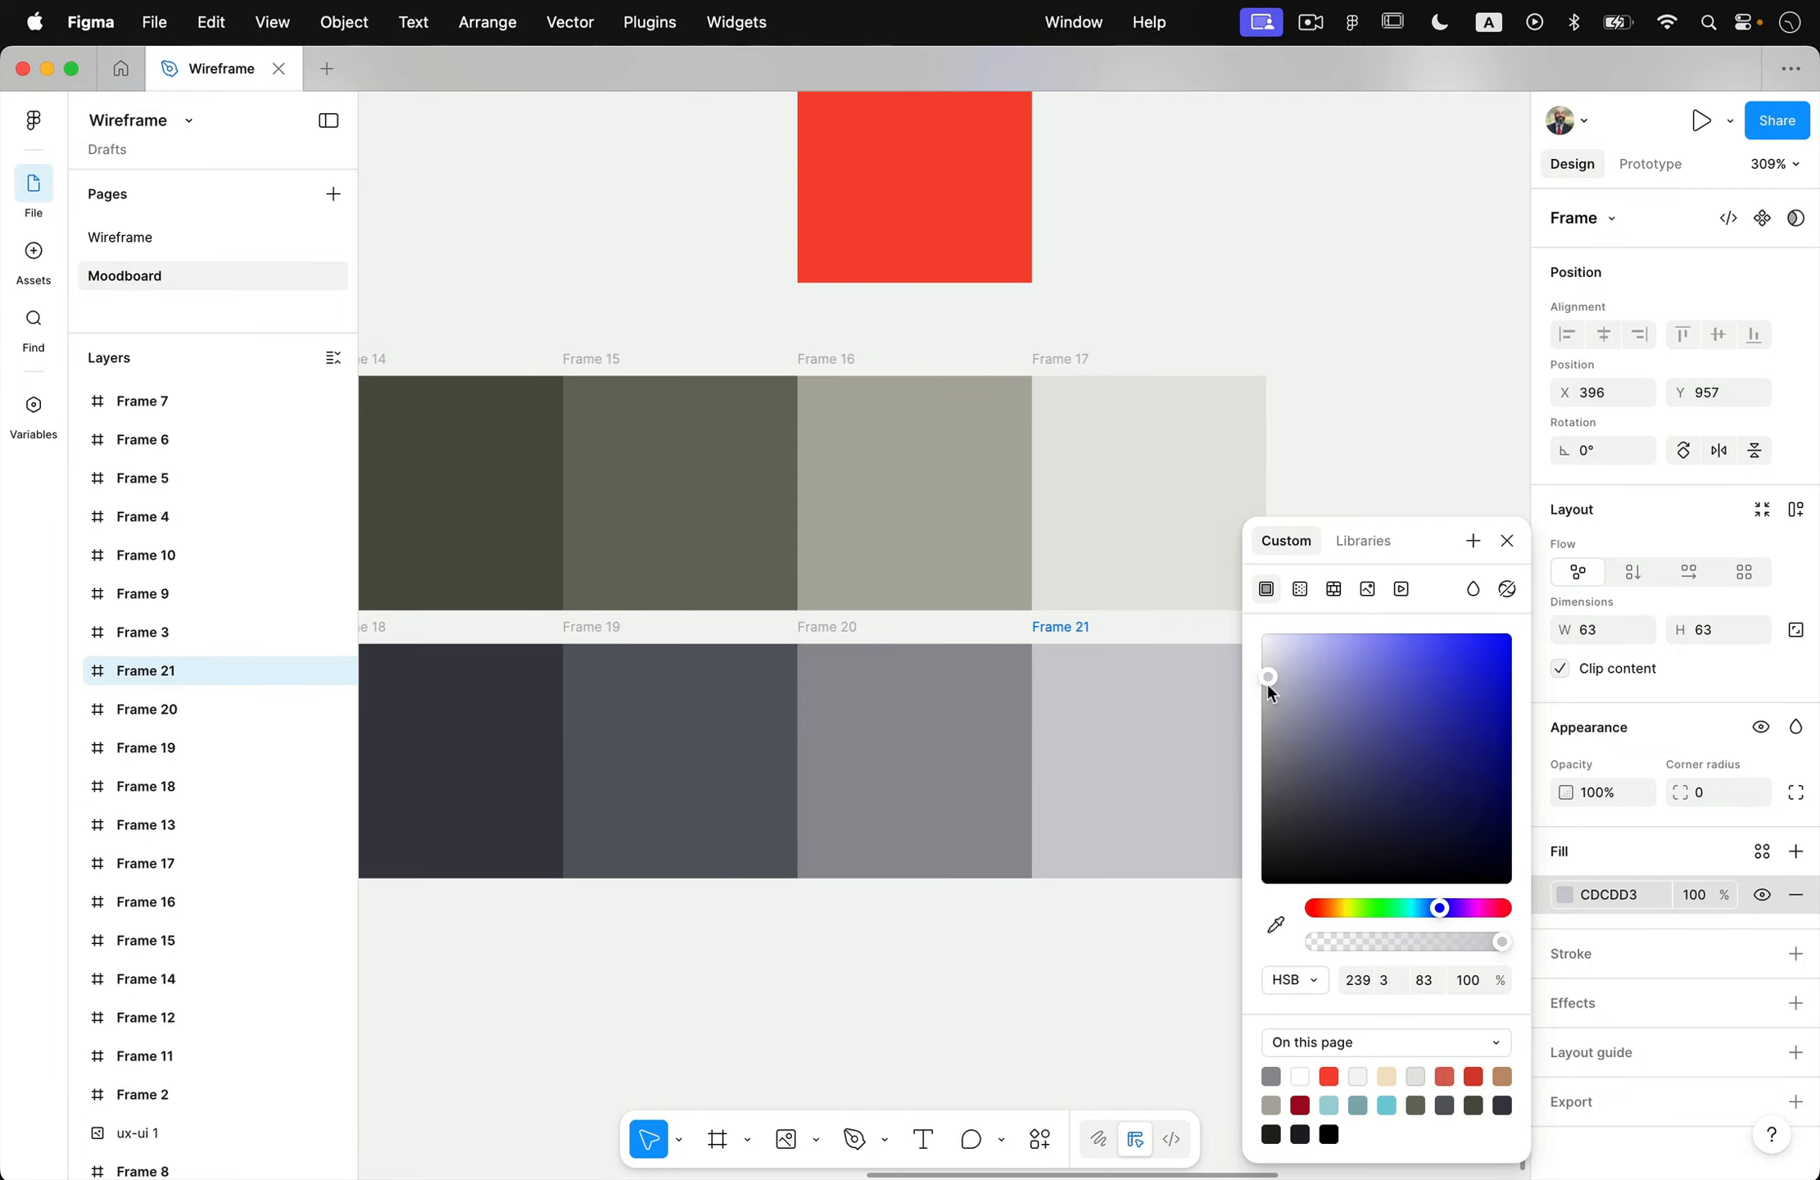
pyautogui.click(1354, 467)
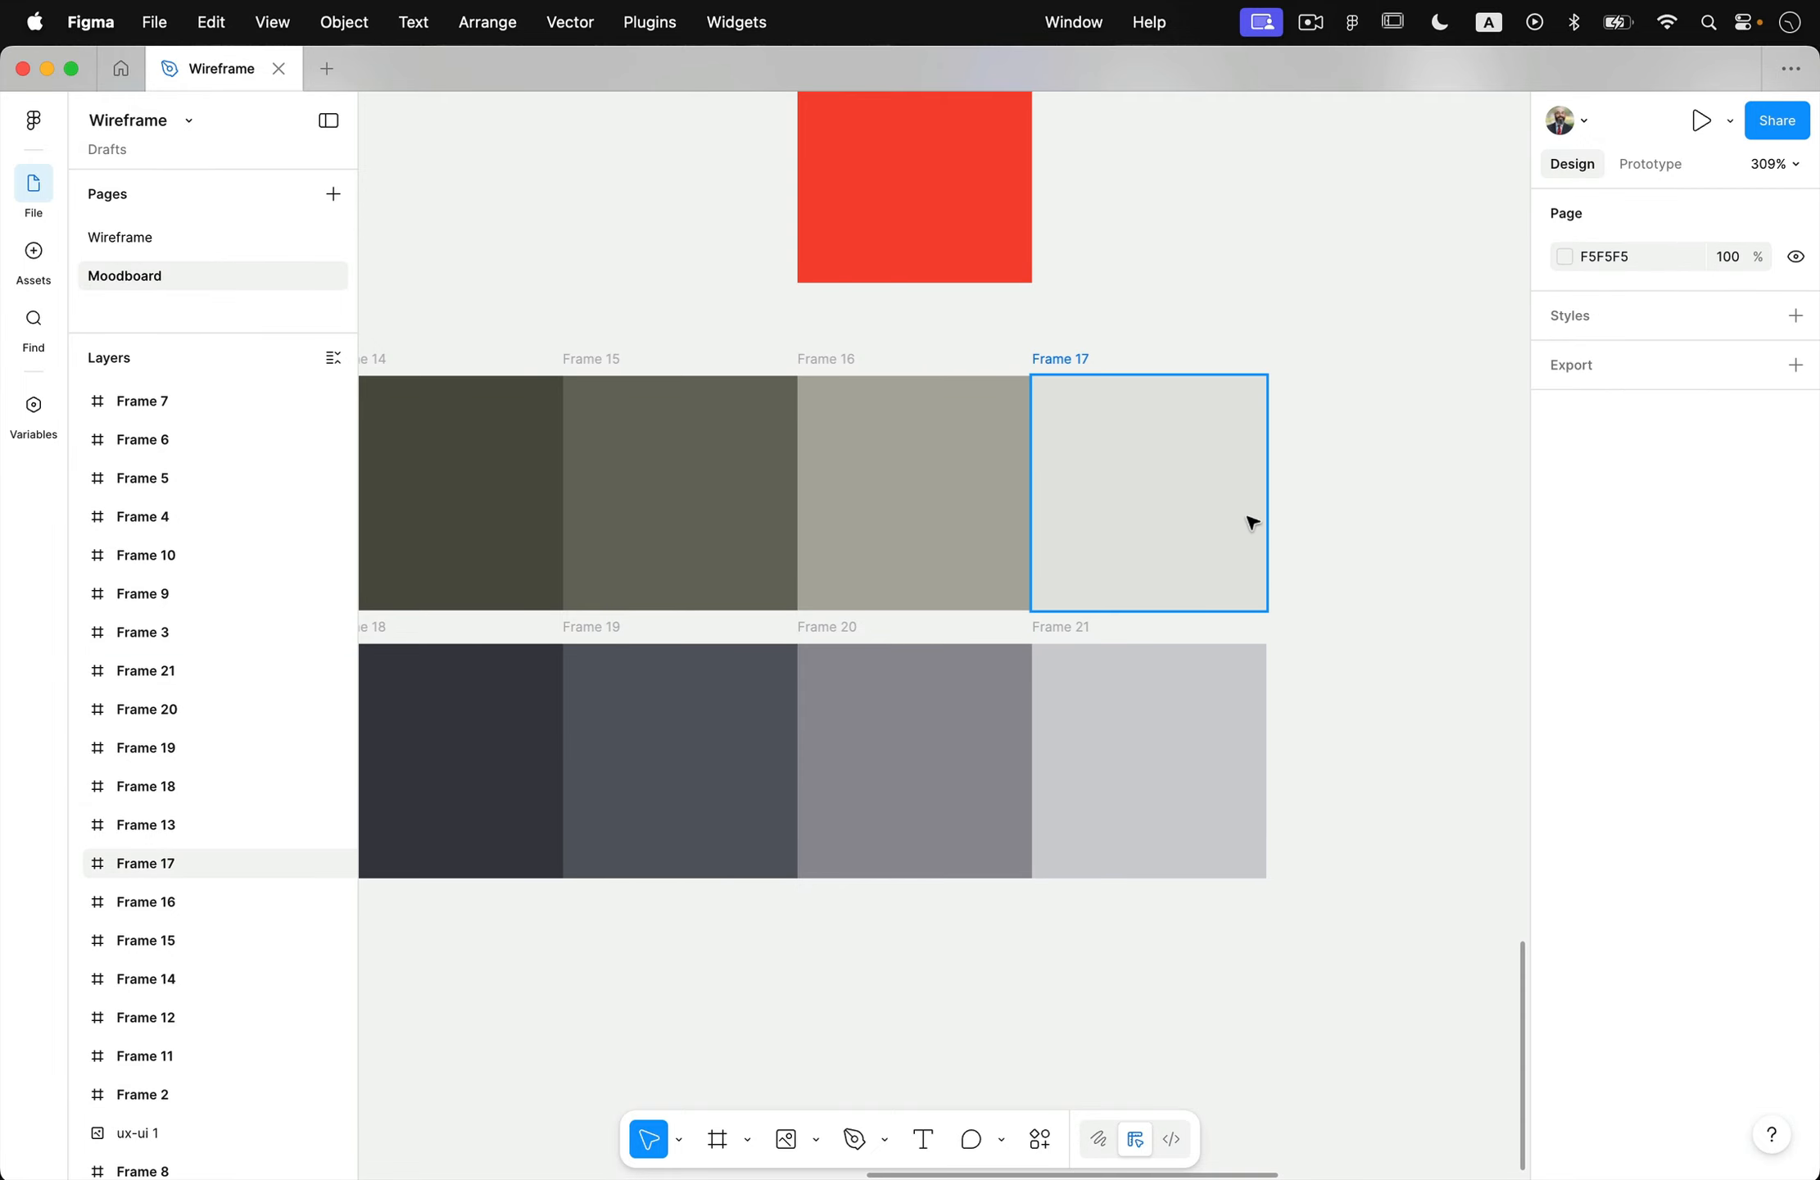
# - Compare the warm and cool neutral rows with each other and with the palette swatches above them
pyautogui.scroll(-3, 1249, 521)
pyautogui.hscroll(-1, 1252, 523)
pyautogui.scroll(-9, 894, 545)
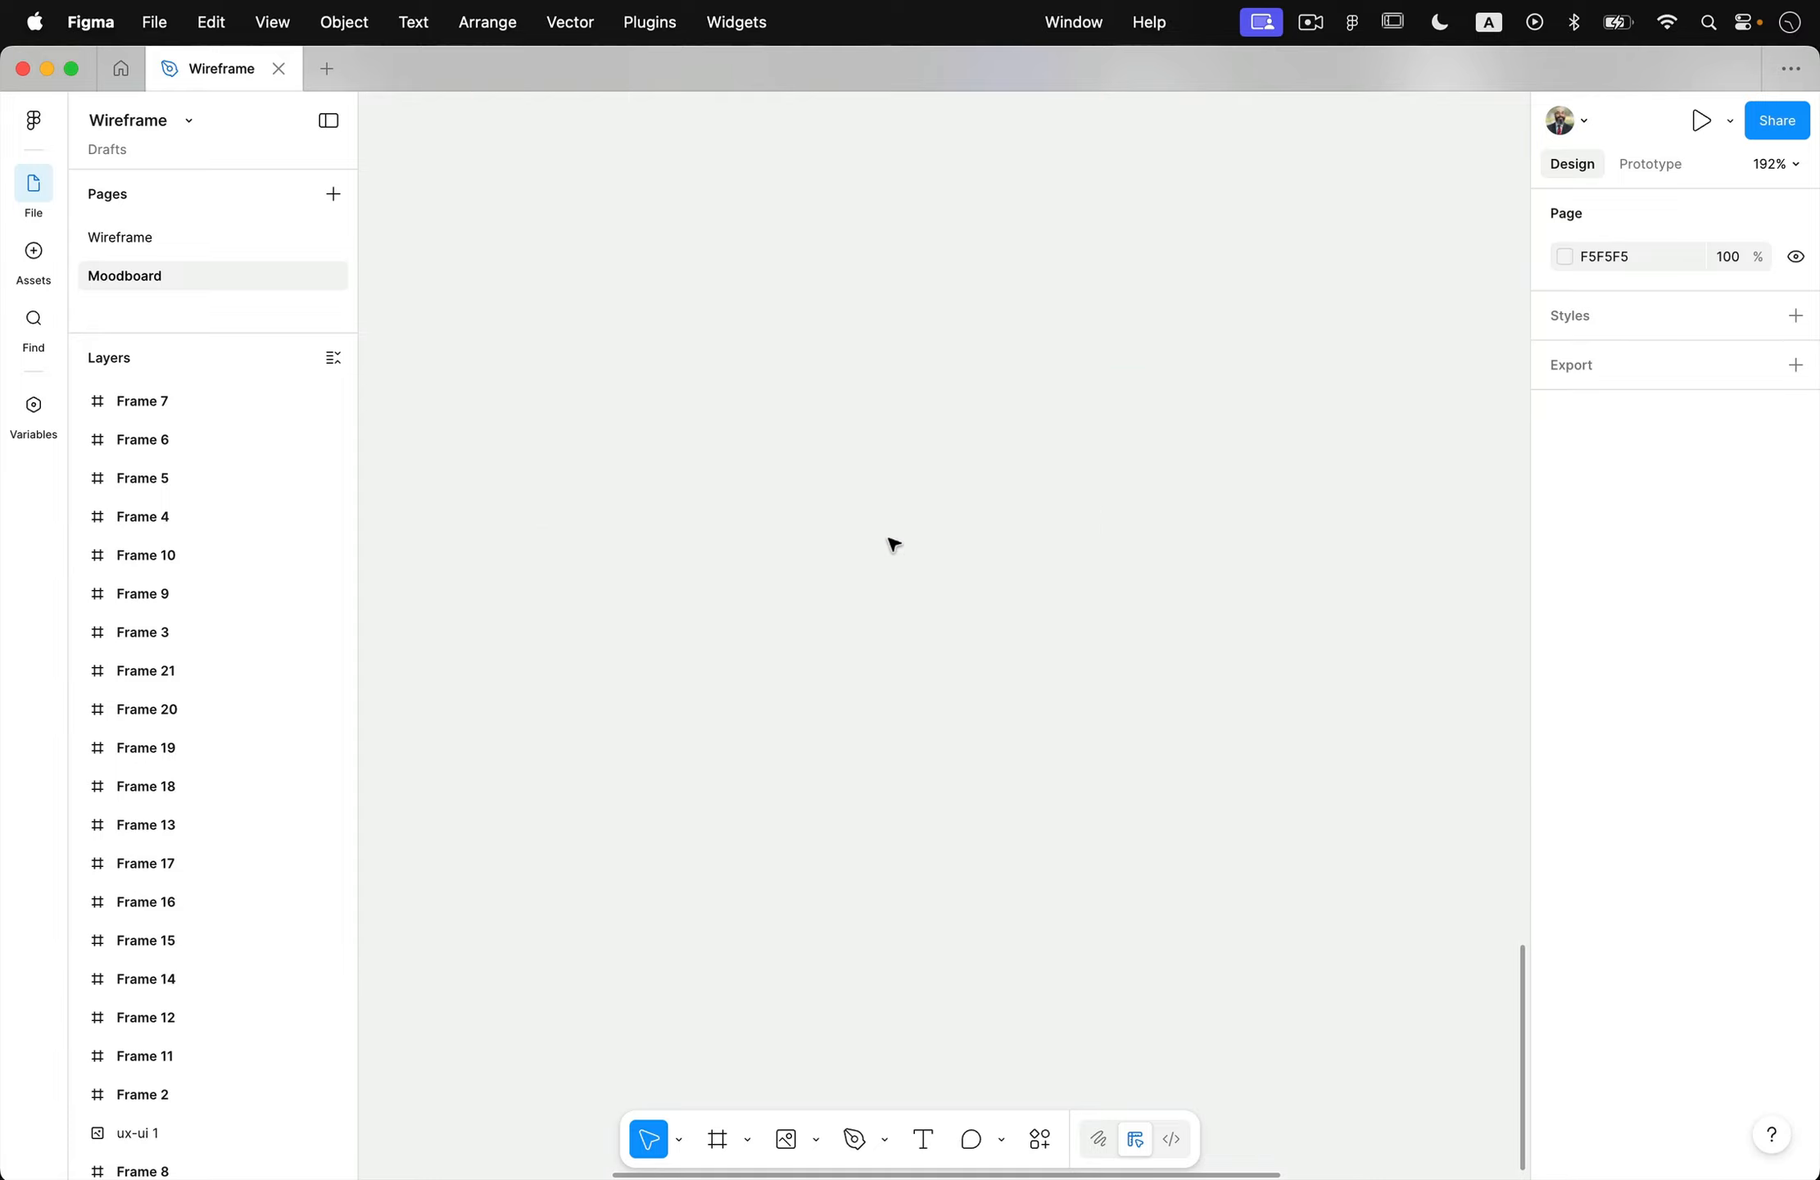
pyautogui.scroll(8, 894, 545)
pyautogui.hscroll(1, 894, 540)
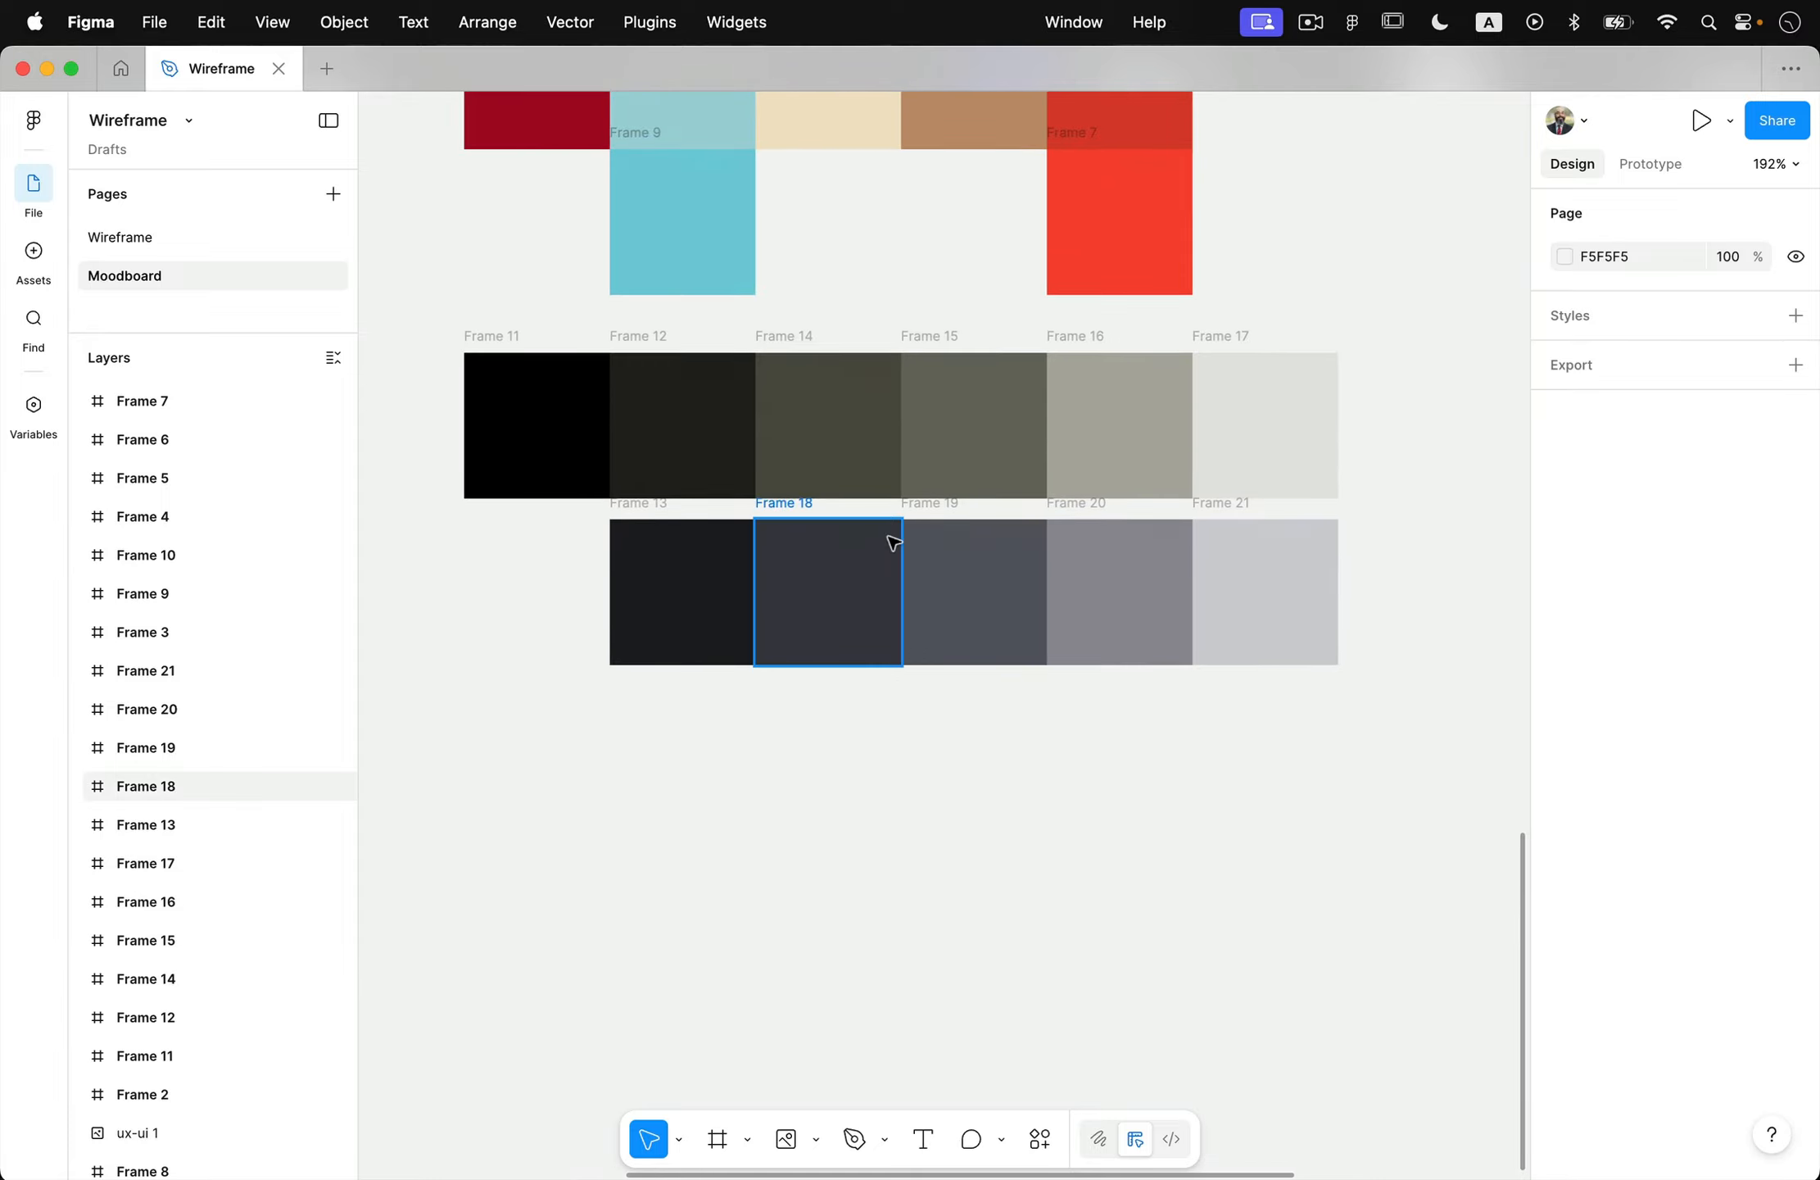
pyautogui.scroll(-1, 901, 545)
pyautogui.scroll(-6, 903, 544)
pyautogui.scroll(6, 904, 543)
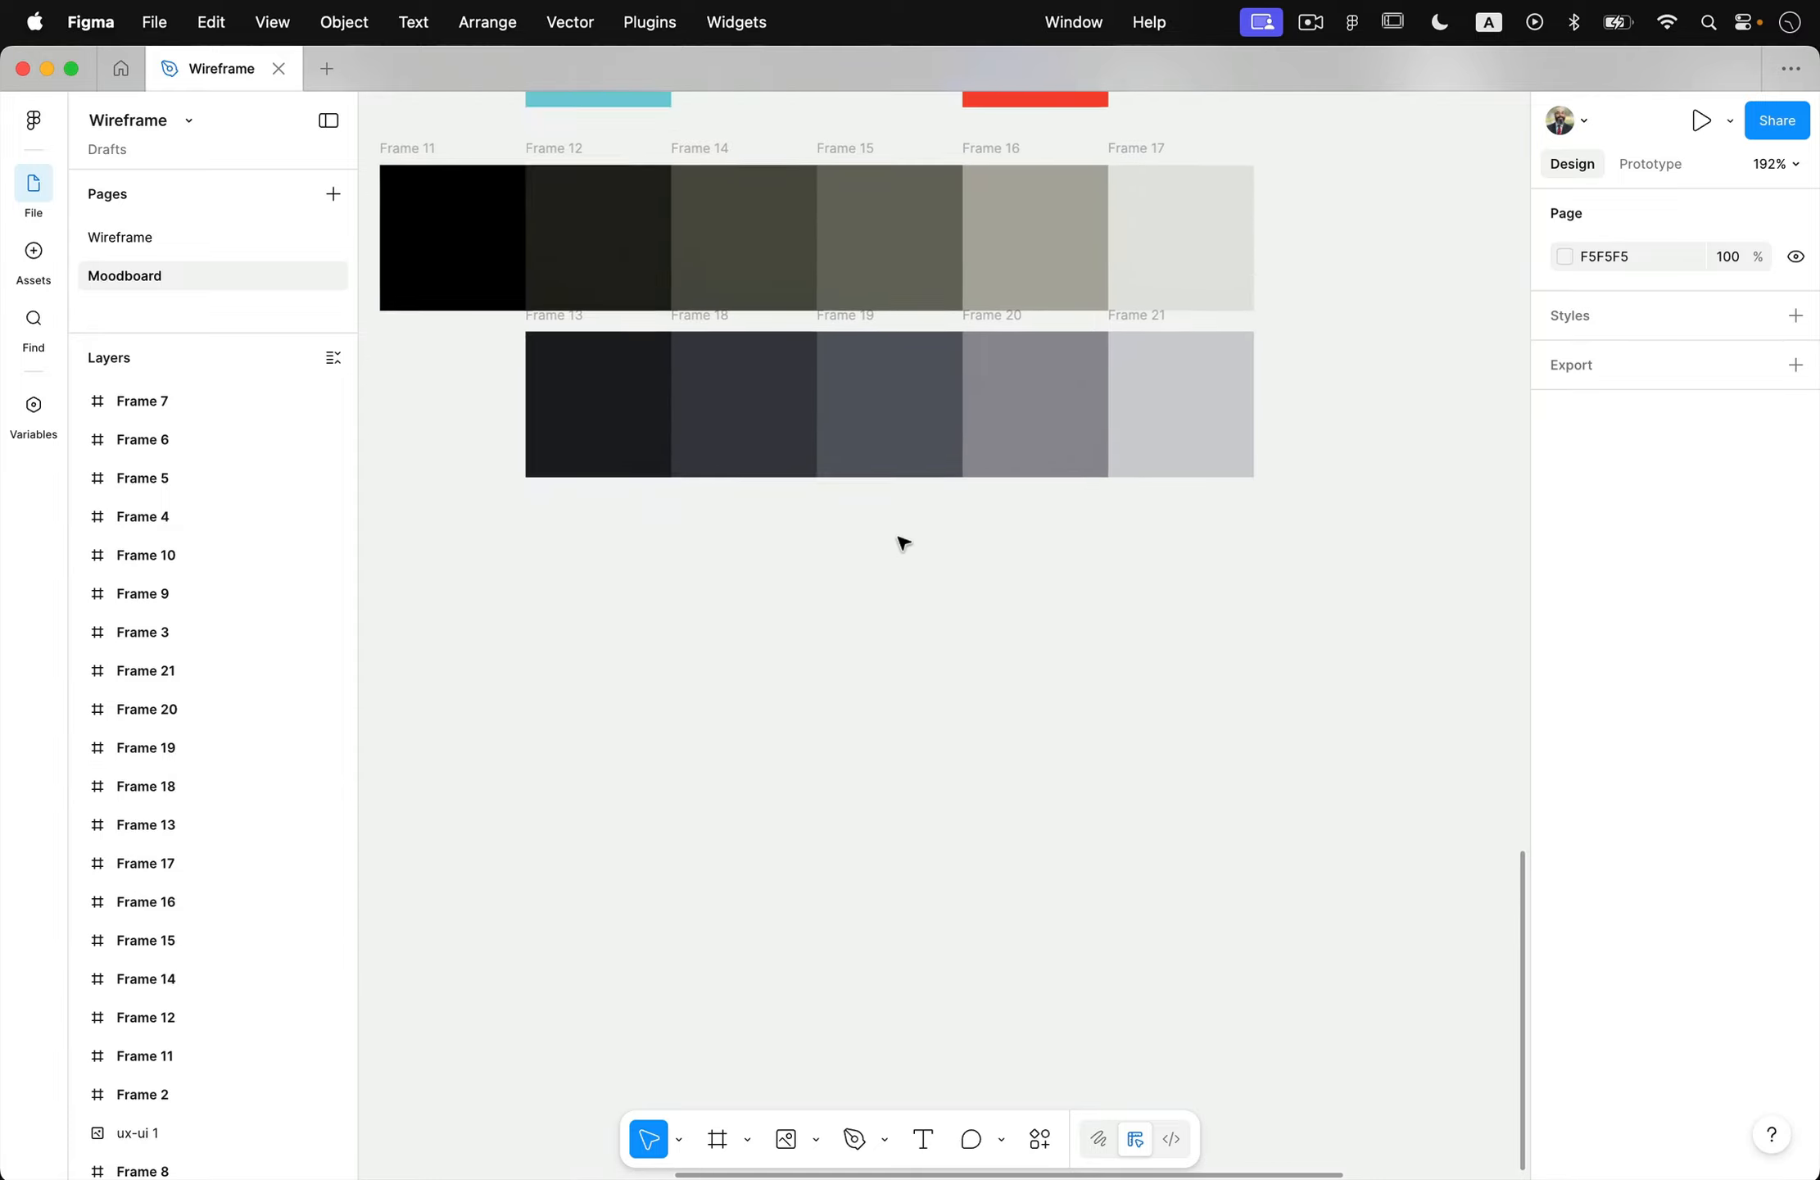
pyautogui.hscroll(-1, 893, 524)
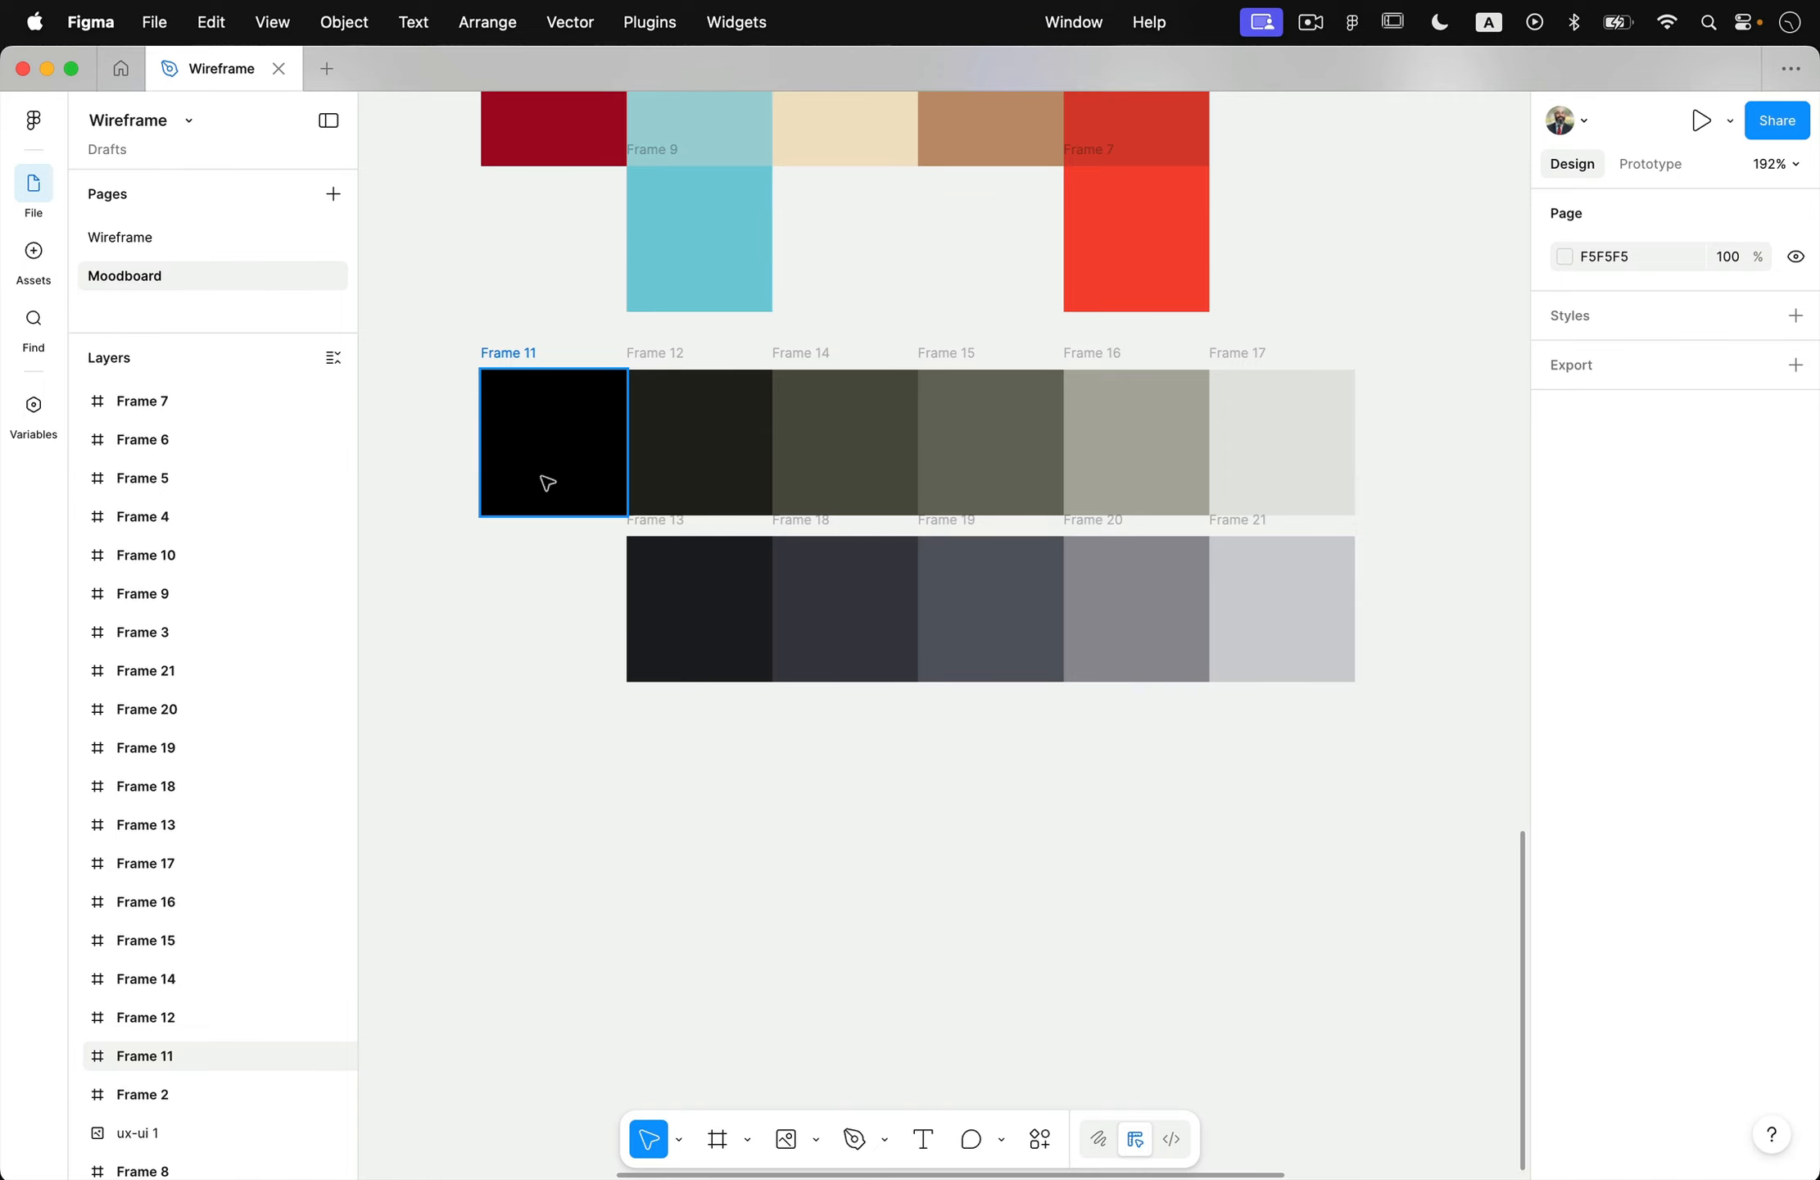
pyautogui.scroll(5, 948, 656)
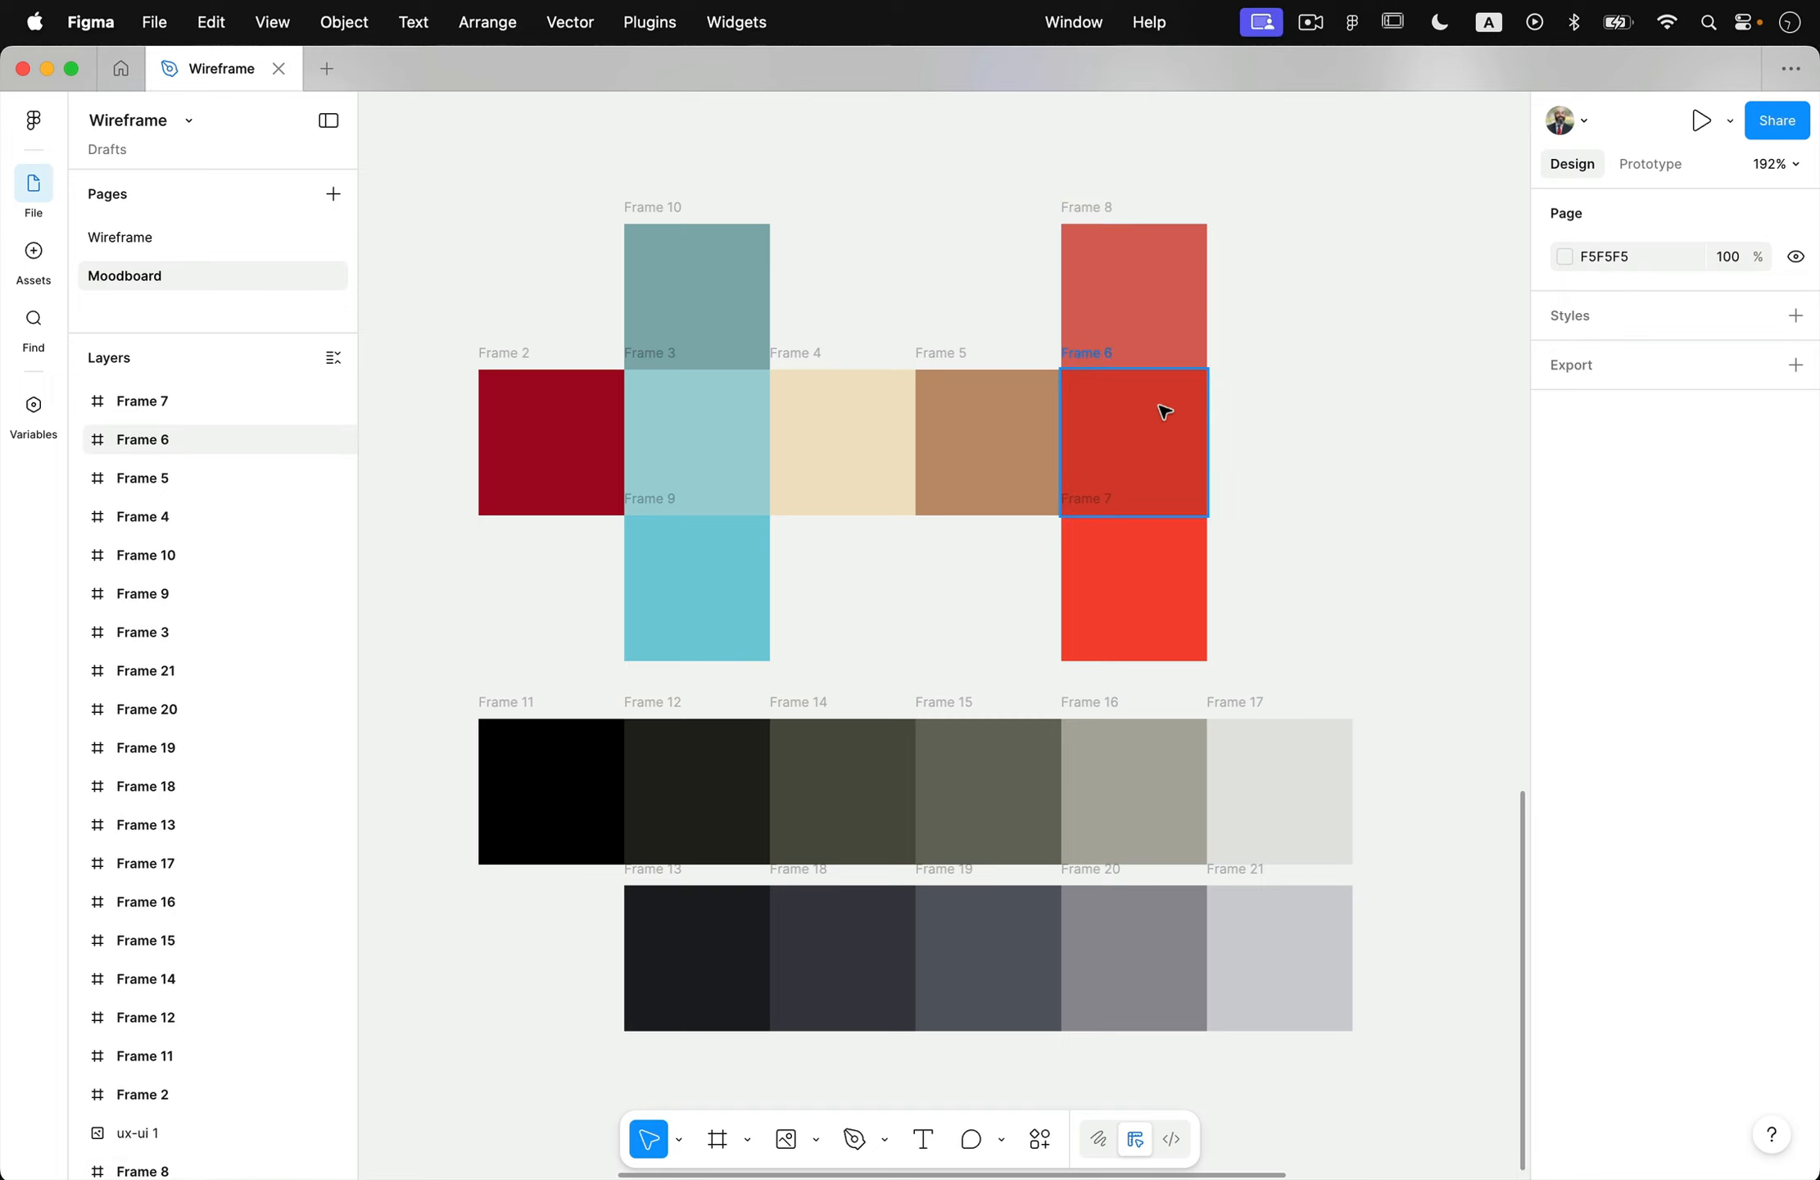
# - Duplicate the muted red square into the empty space at X 441, Y 671 and darken the copy's fill to C05B52, with HSB brightness 75
pyautogui.hscroll(5, 1165, 411)
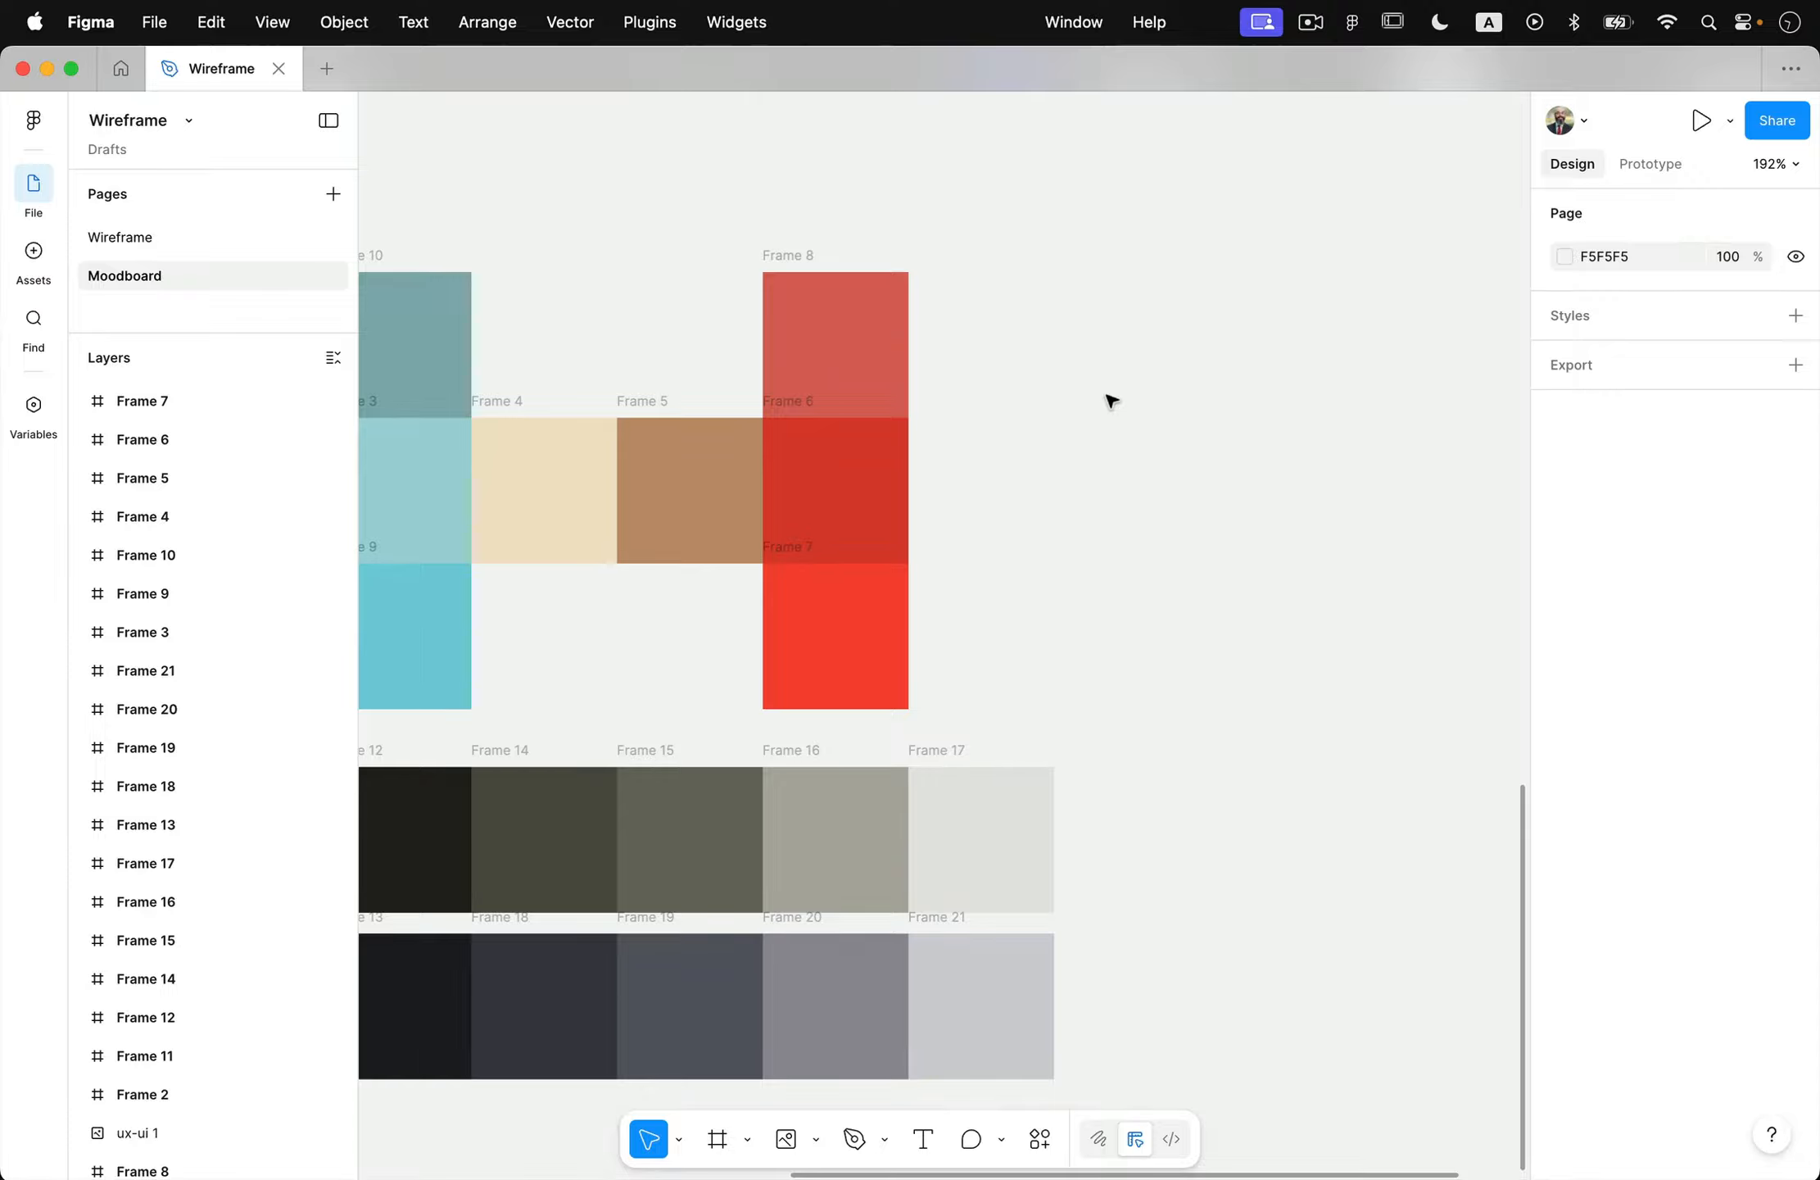
pyautogui.moveTo(790, 262); pyautogui.dragTo(1039, 262)
pyautogui.hscroll(3, 1198, 427)
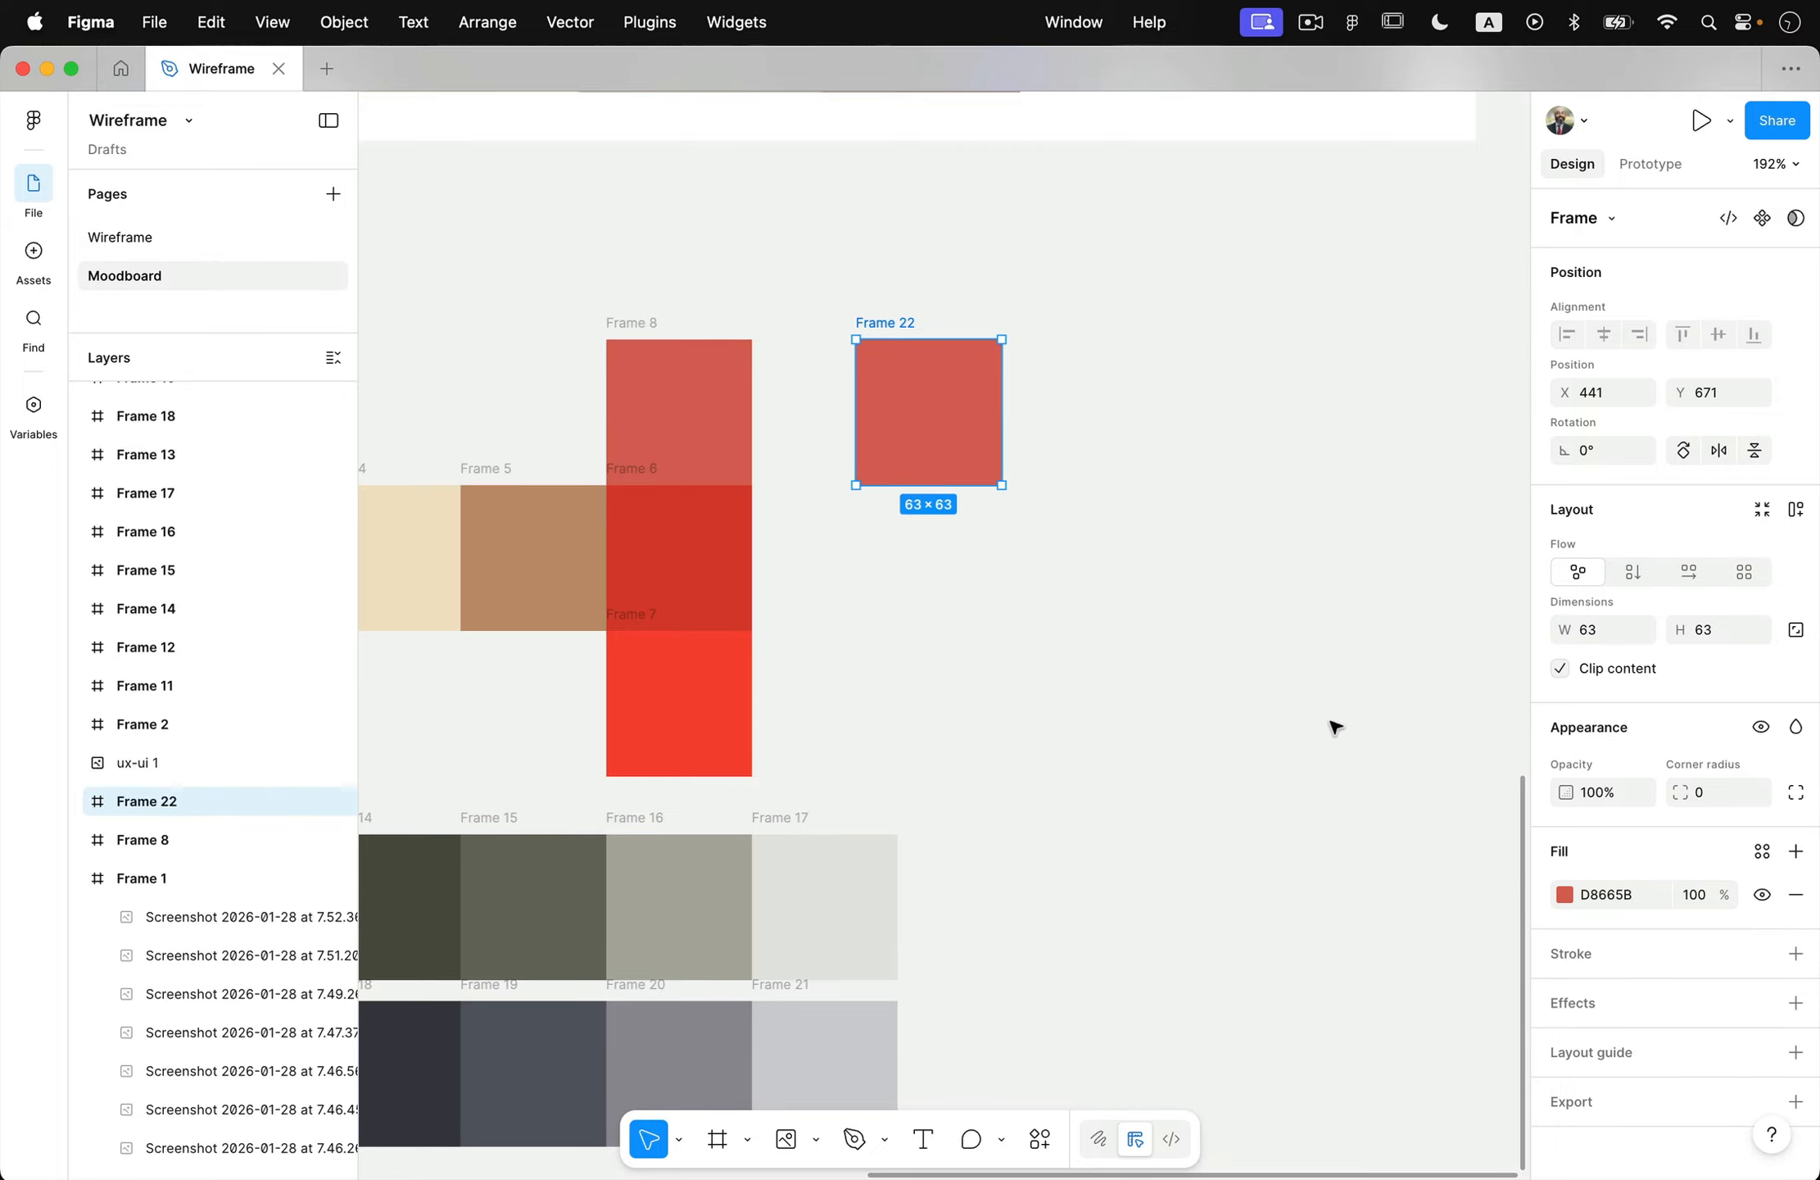
pyautogui.scroll(5, 1331, 723)
pyautogui.hscroll(-3, 1331, 722)
pyautogui.hscroll(-2, 1329, 723)
pyautogui.scroll(1, 1329, 723)
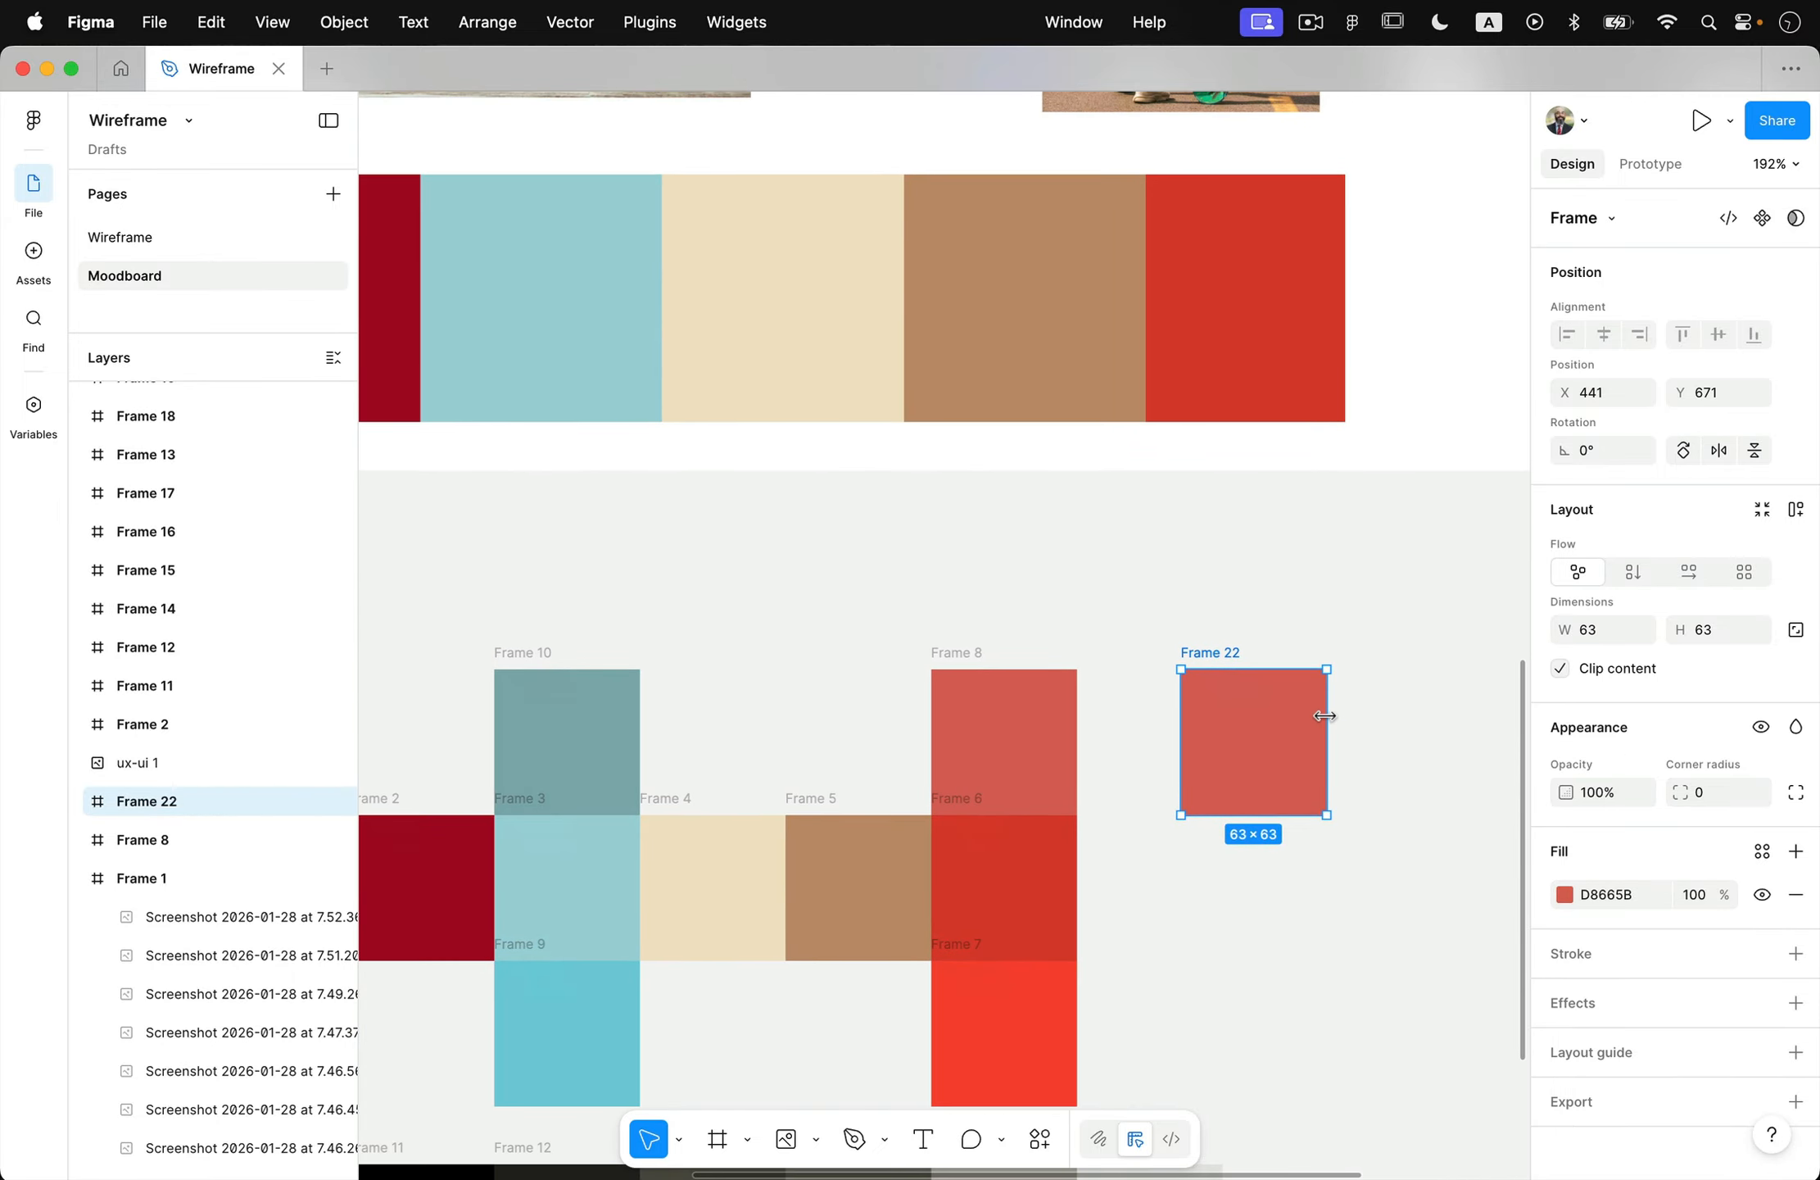
pyautogui.hscroll(2, 1391, 793)
pyautogui.scroll(-1, 1390, 793)
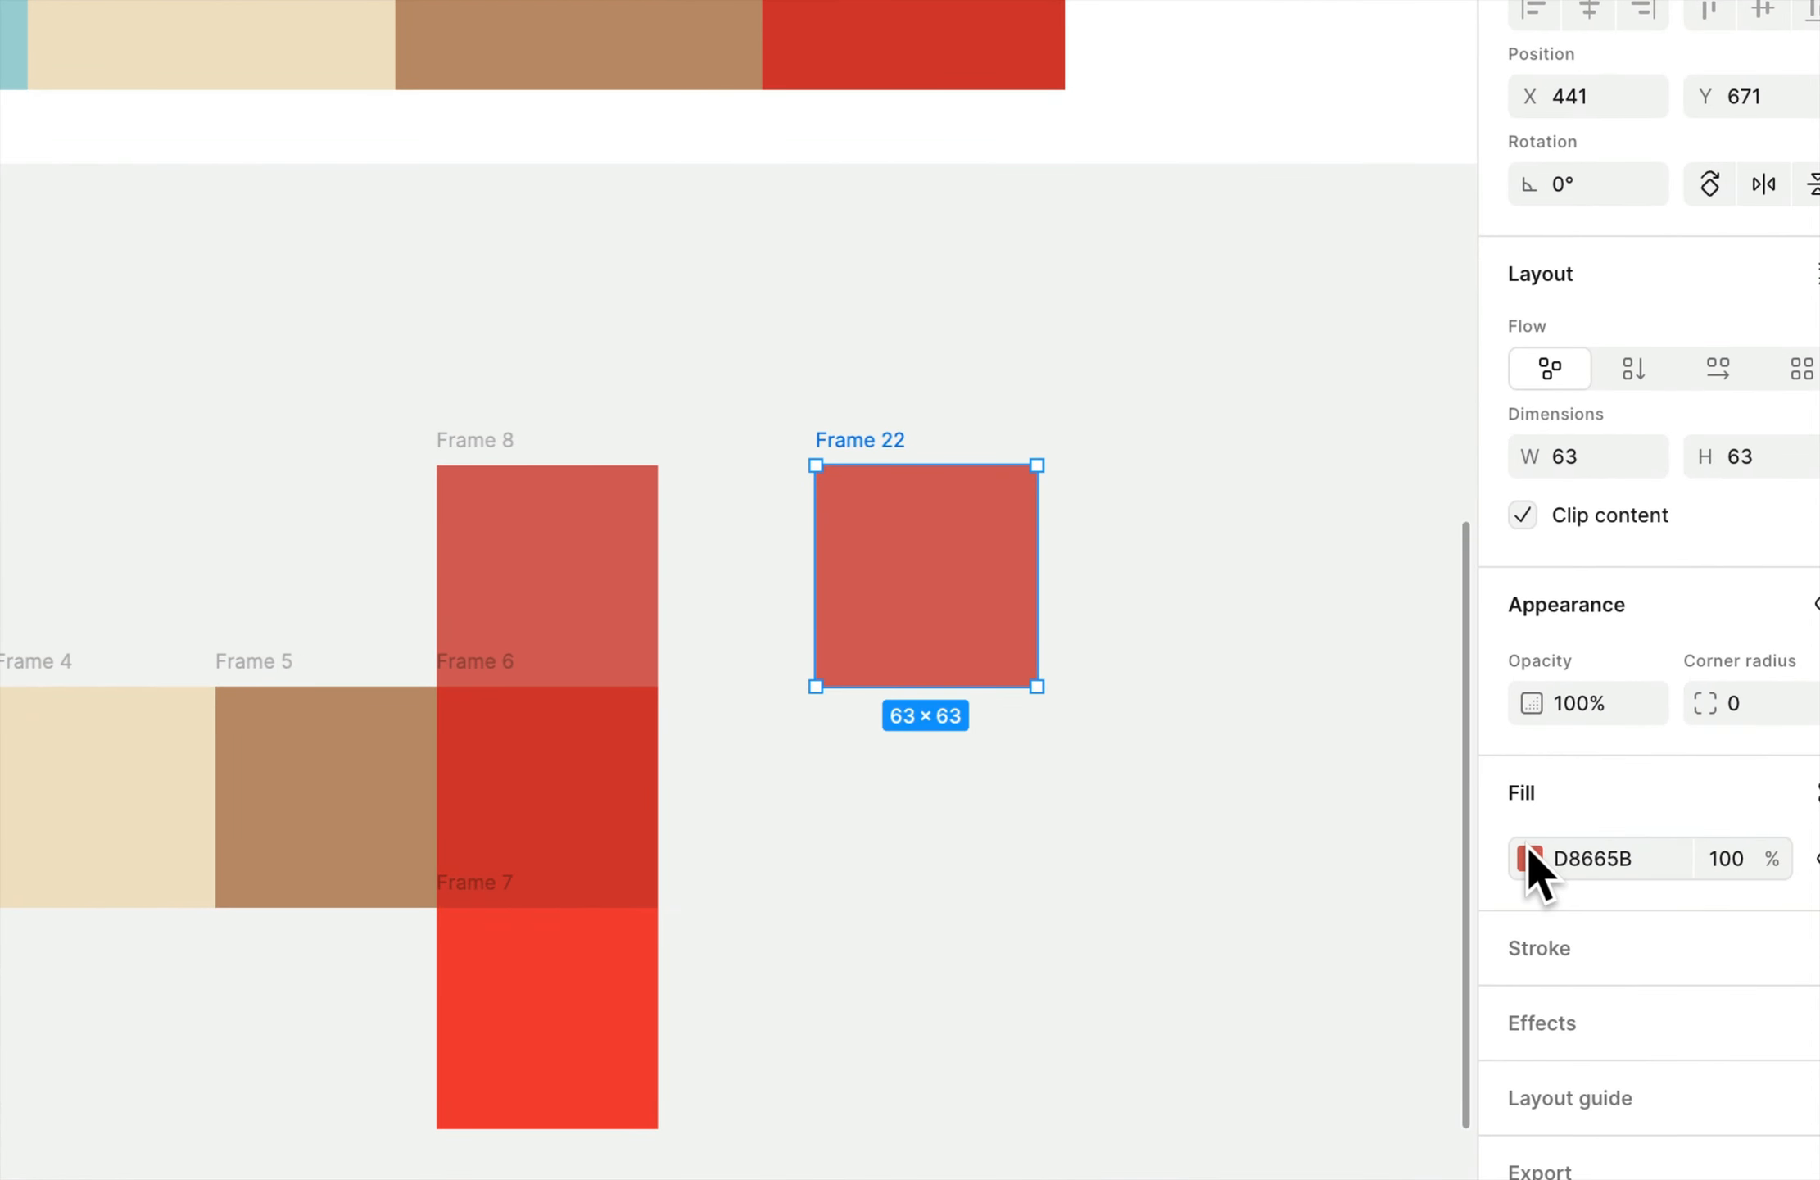
pyautogui.click(1565, 894)
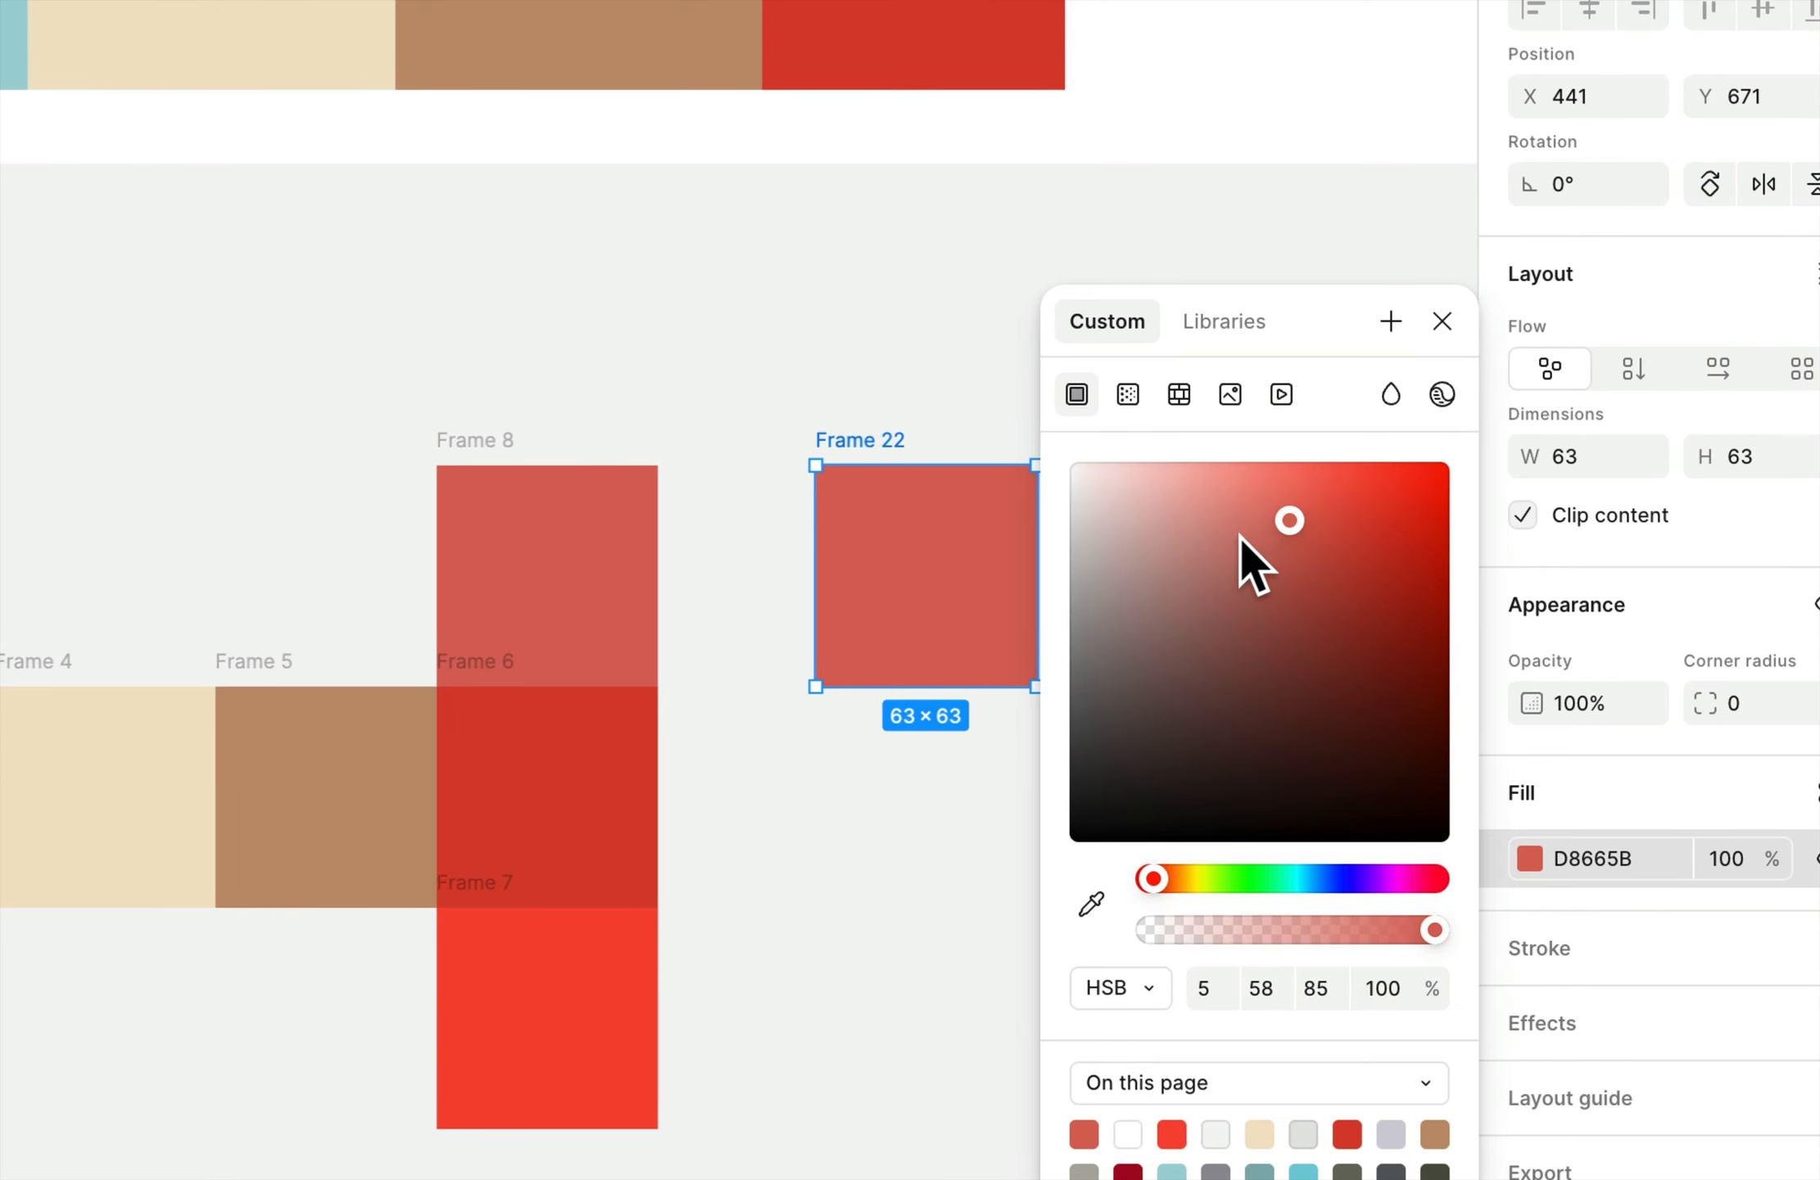
pyautogui.moveTo(1239, 535); pyautogui.dragTo(1283, 566)
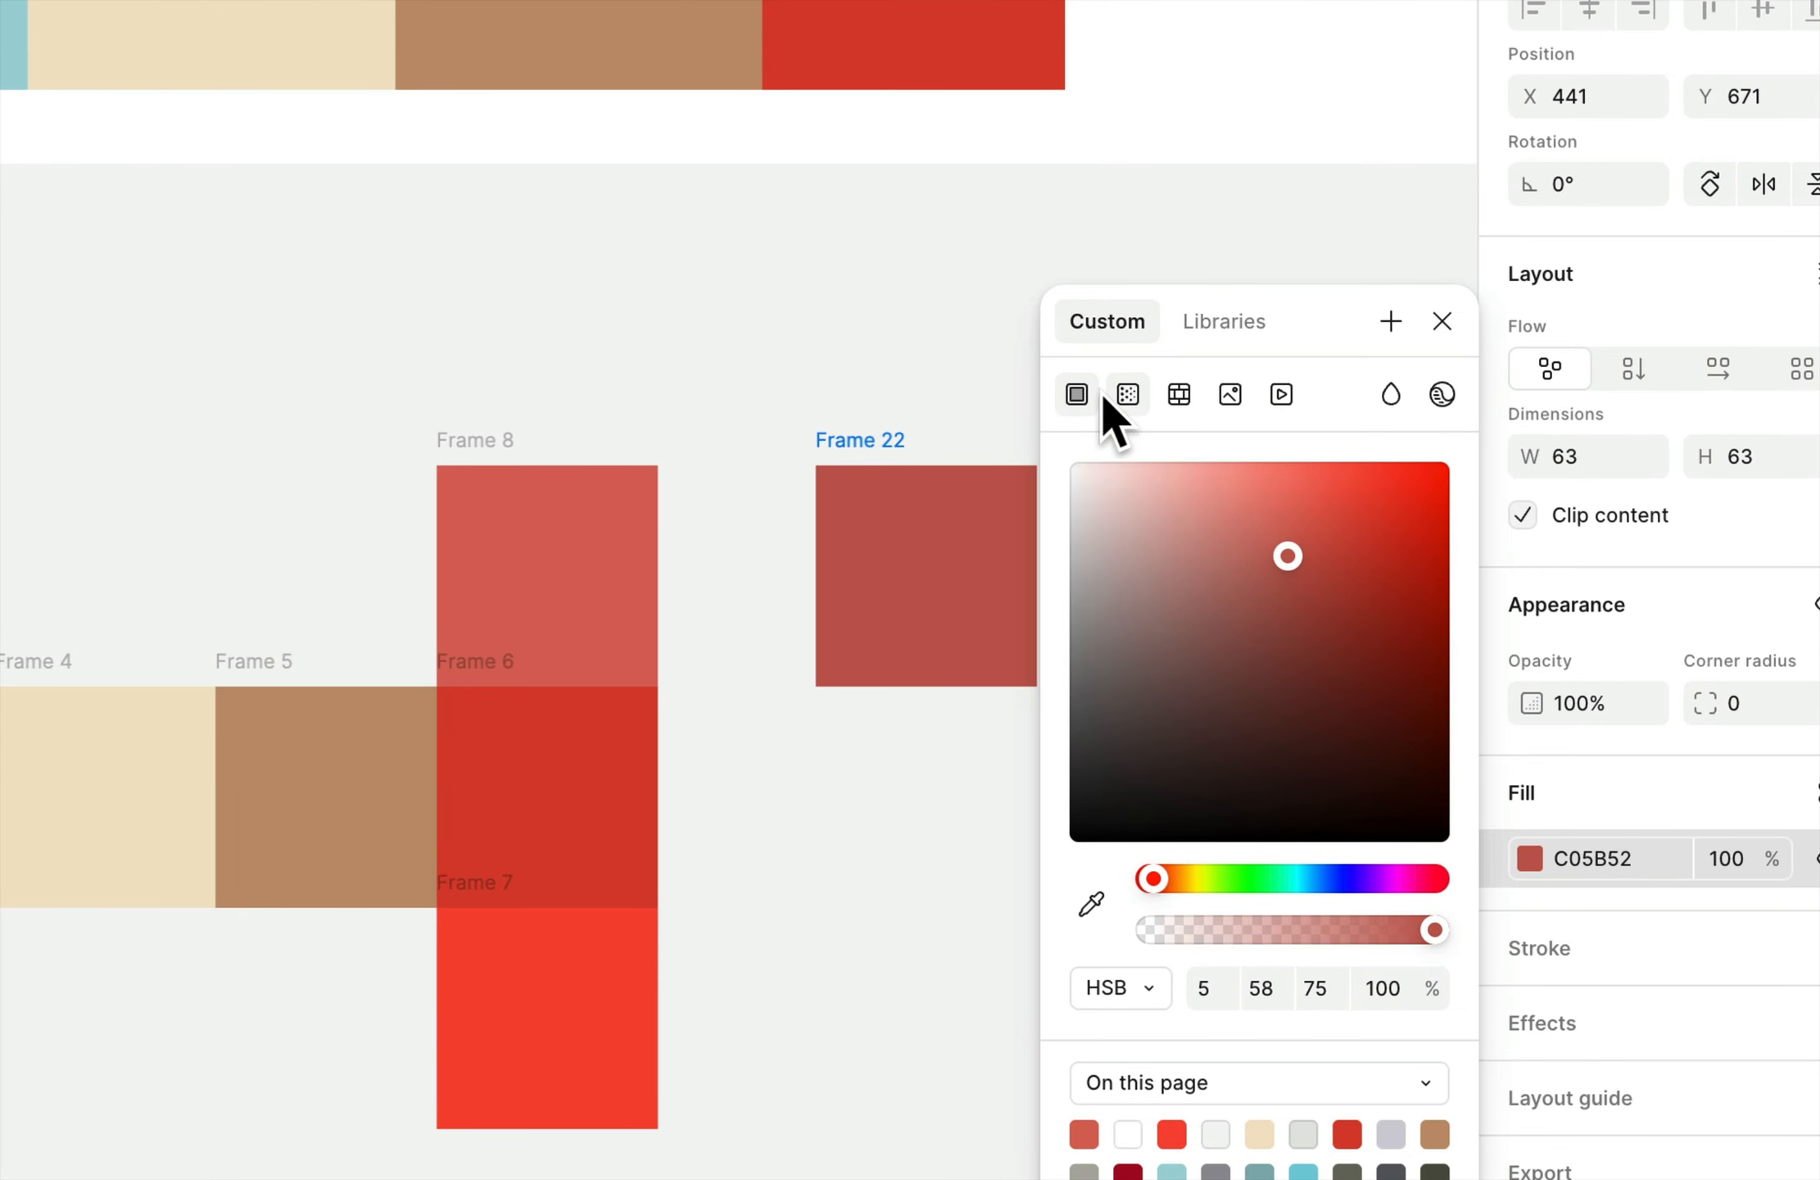
# - Give the C05B52 square a gradient fill, trying the Radial, Angular and Diamond types before settling on Linear
pyautogui.click(1128, 394)
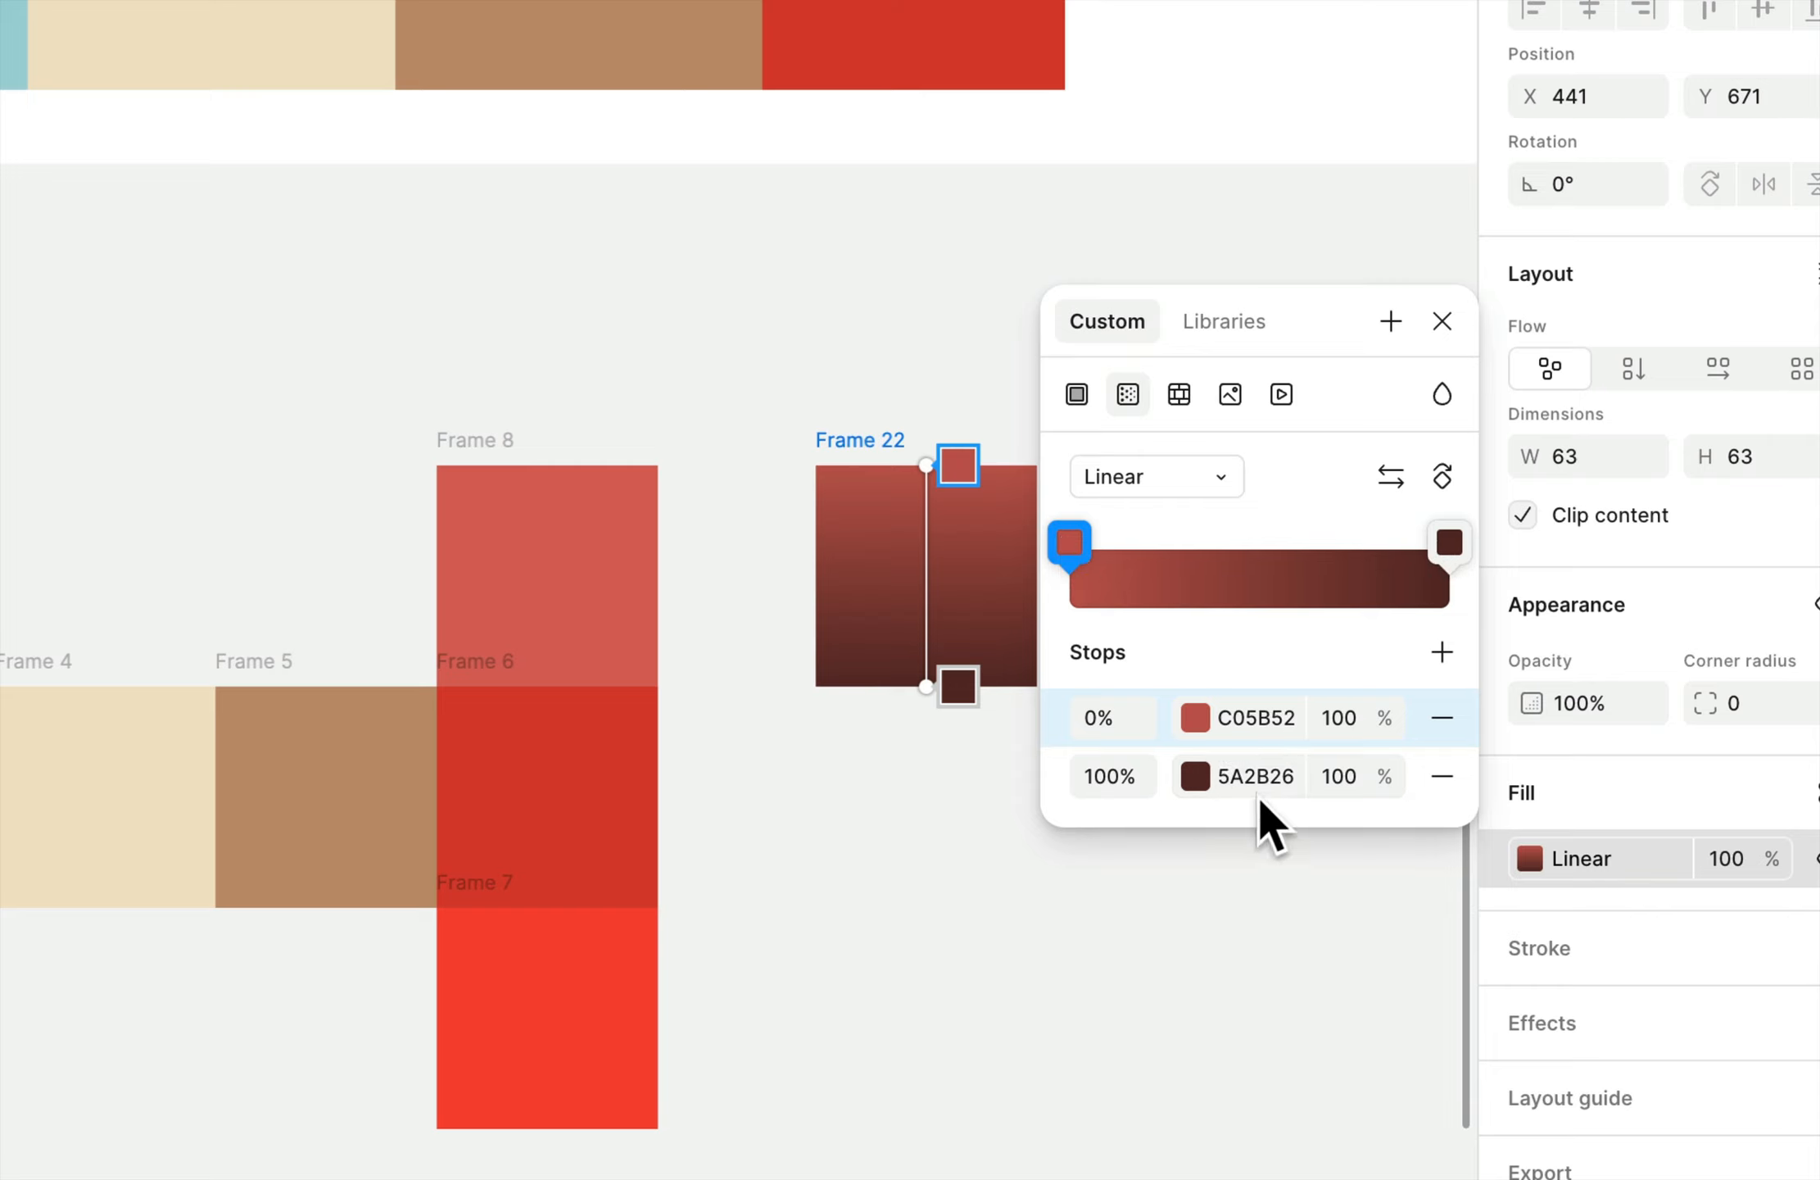
pyautogui.click(1224, 480)
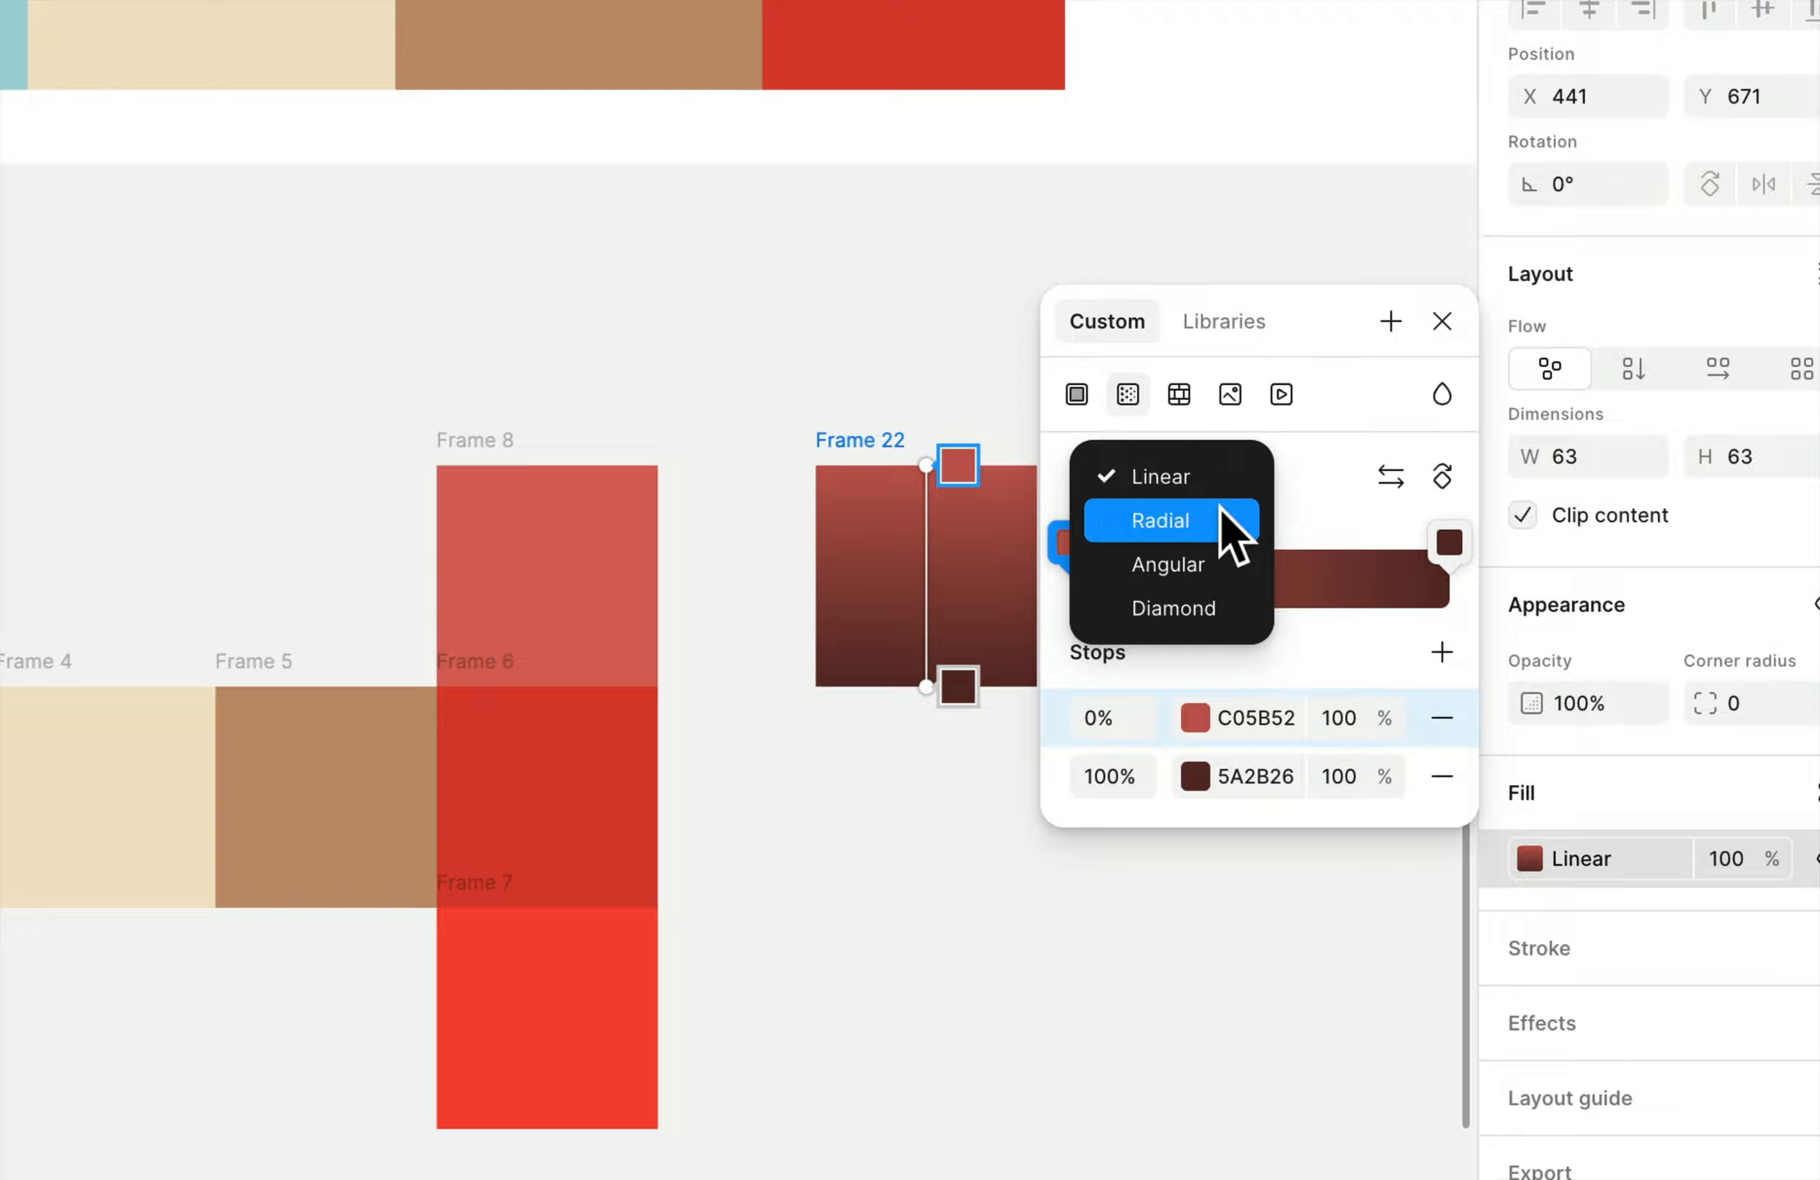
pyautogui.click(1215, 512)
pyautogui.click(1176, 480)
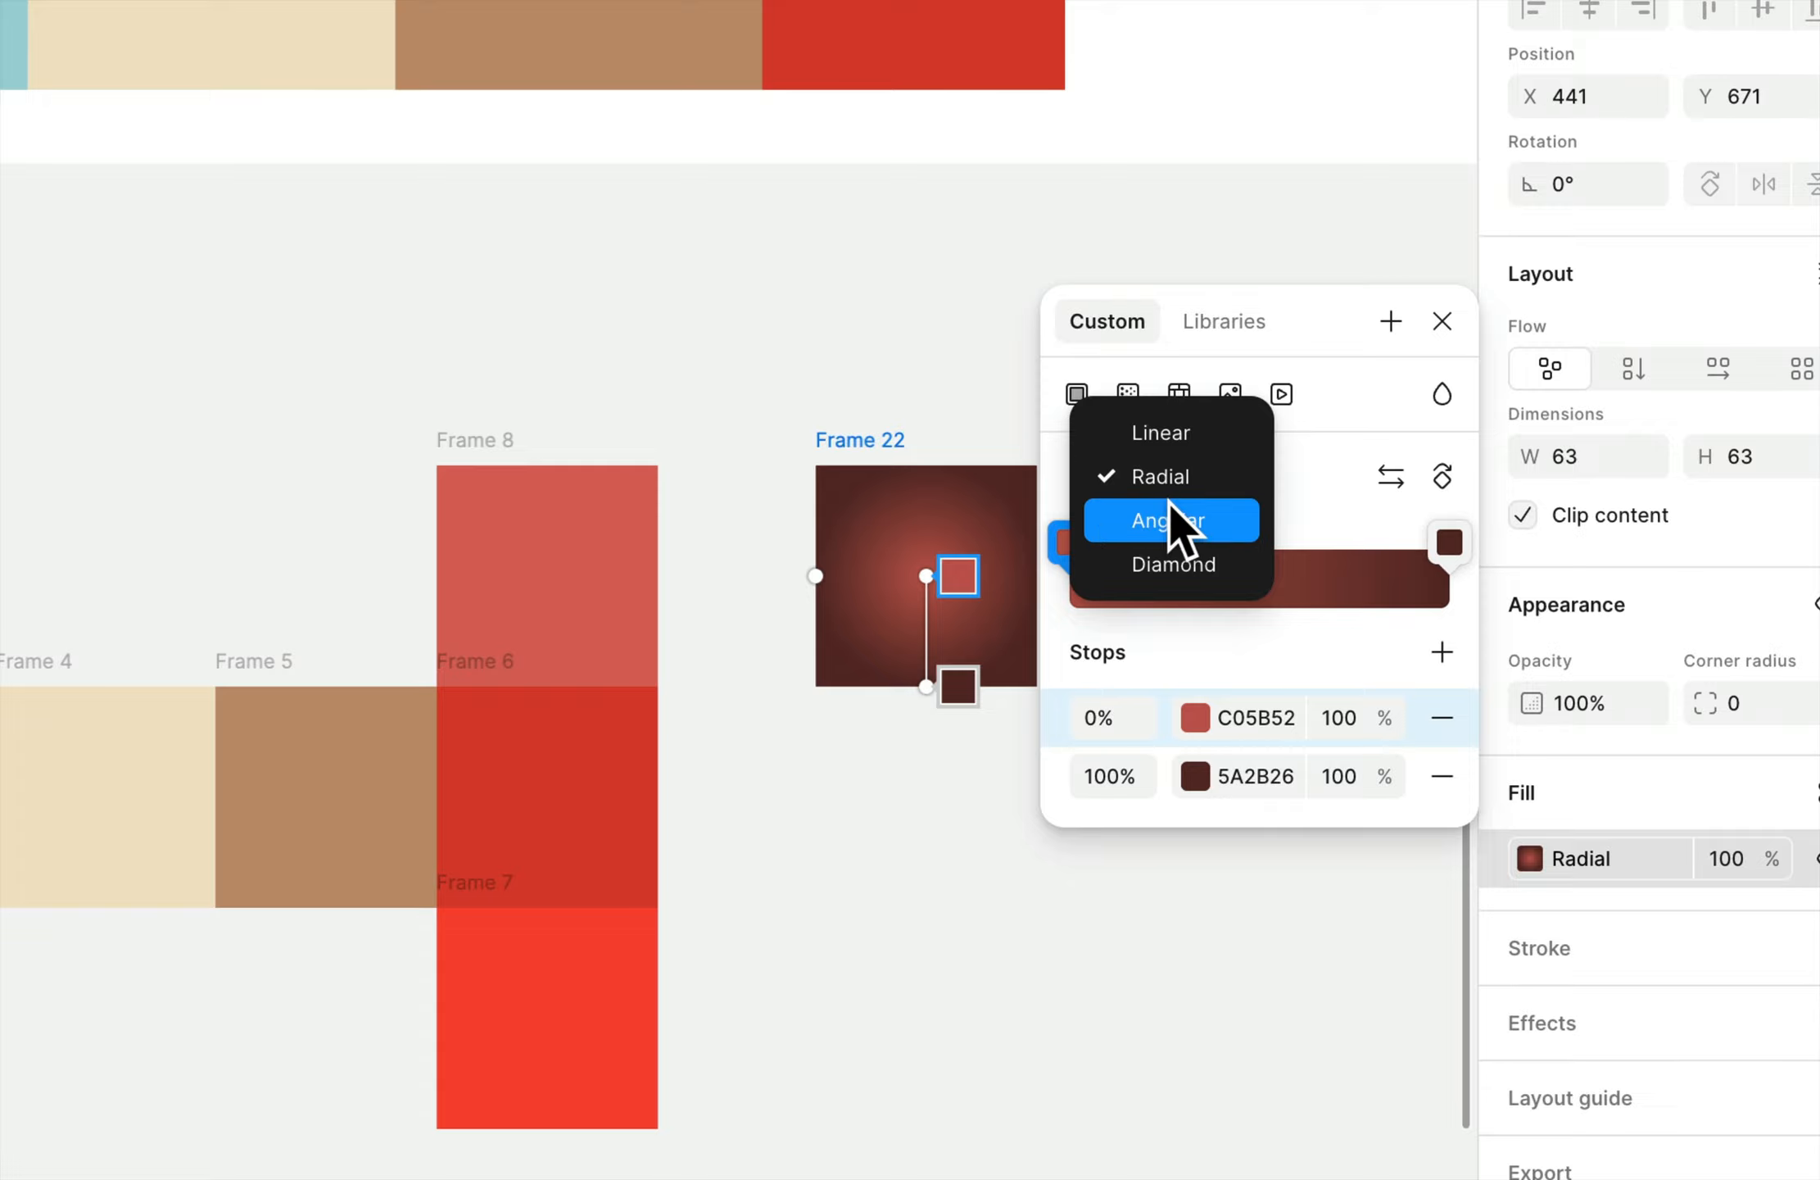
pyautogui.click(1174, 517)
pyautogui.click(1167, 482)
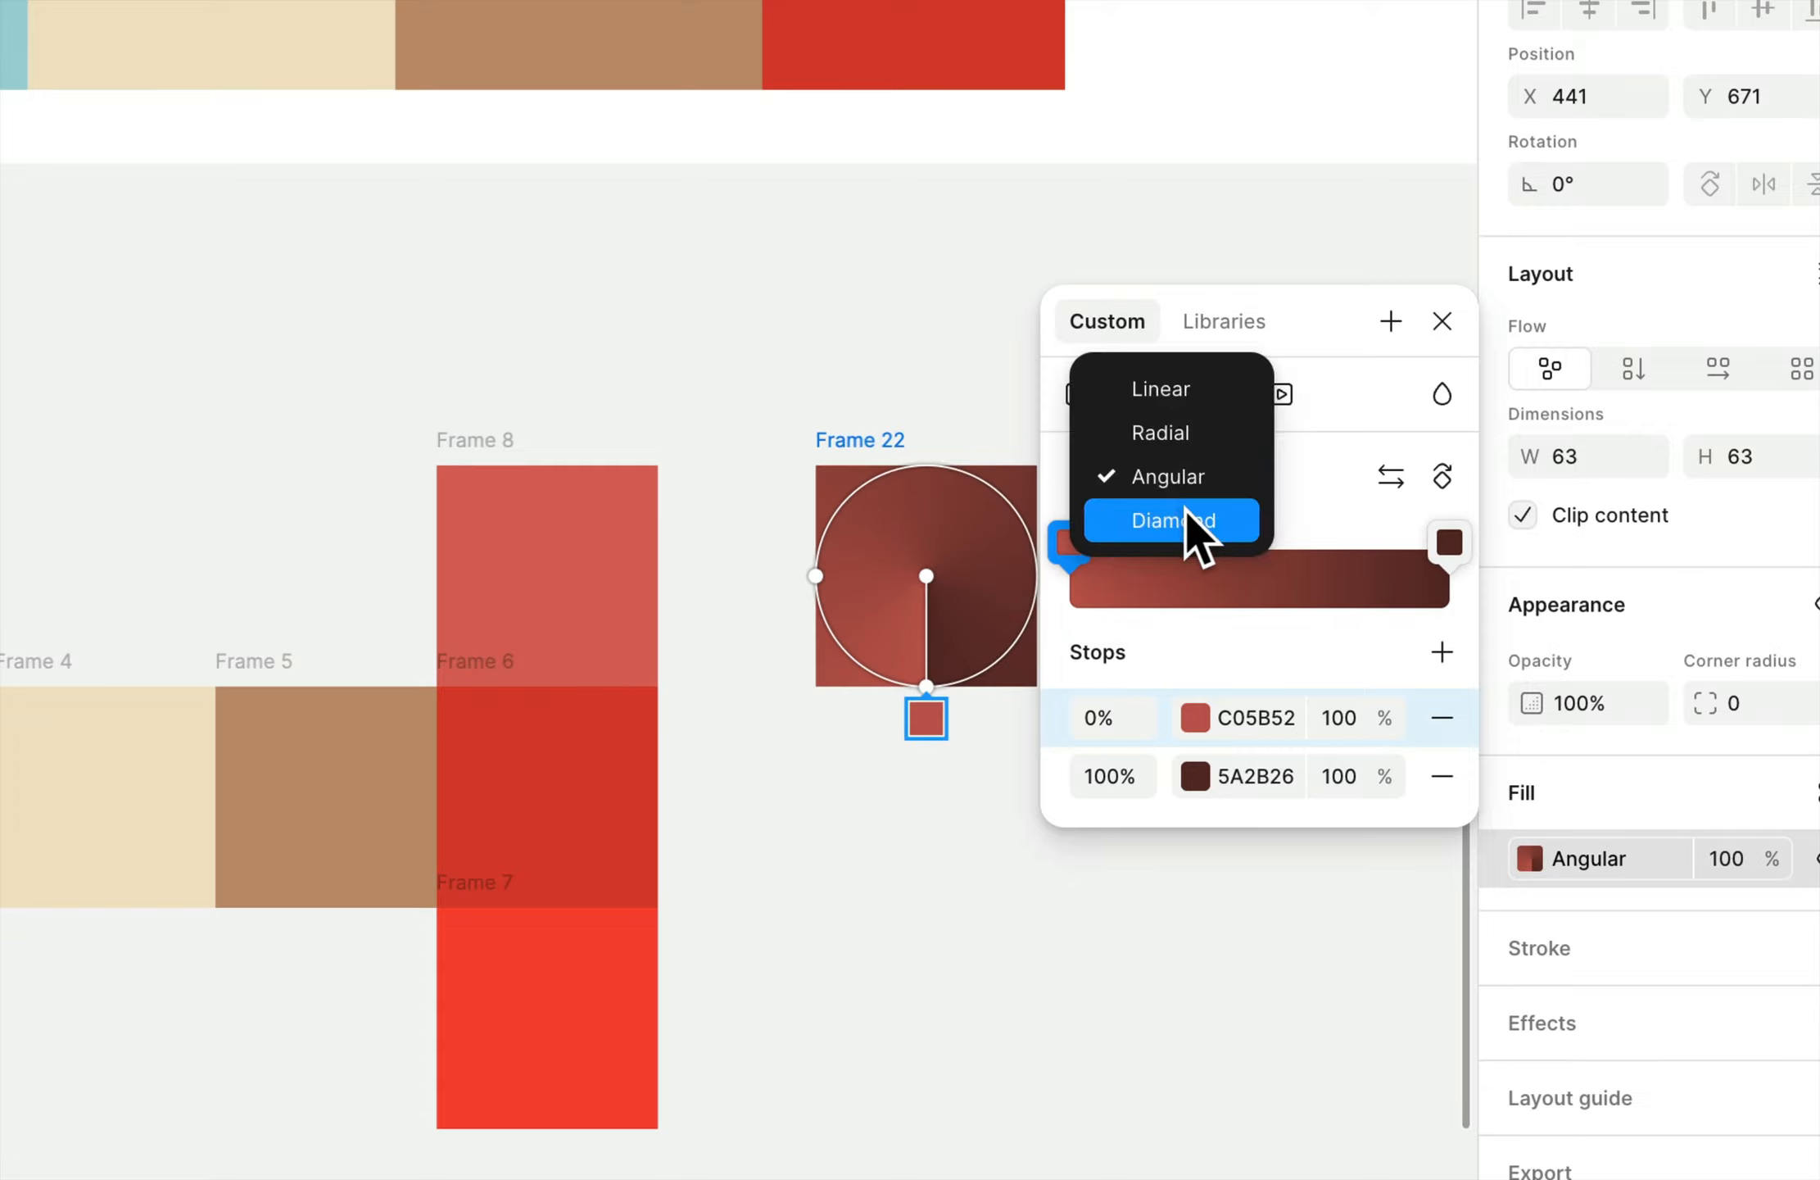
pyautogui.click(1180, 517)
pyautogui.click(1173, 479)
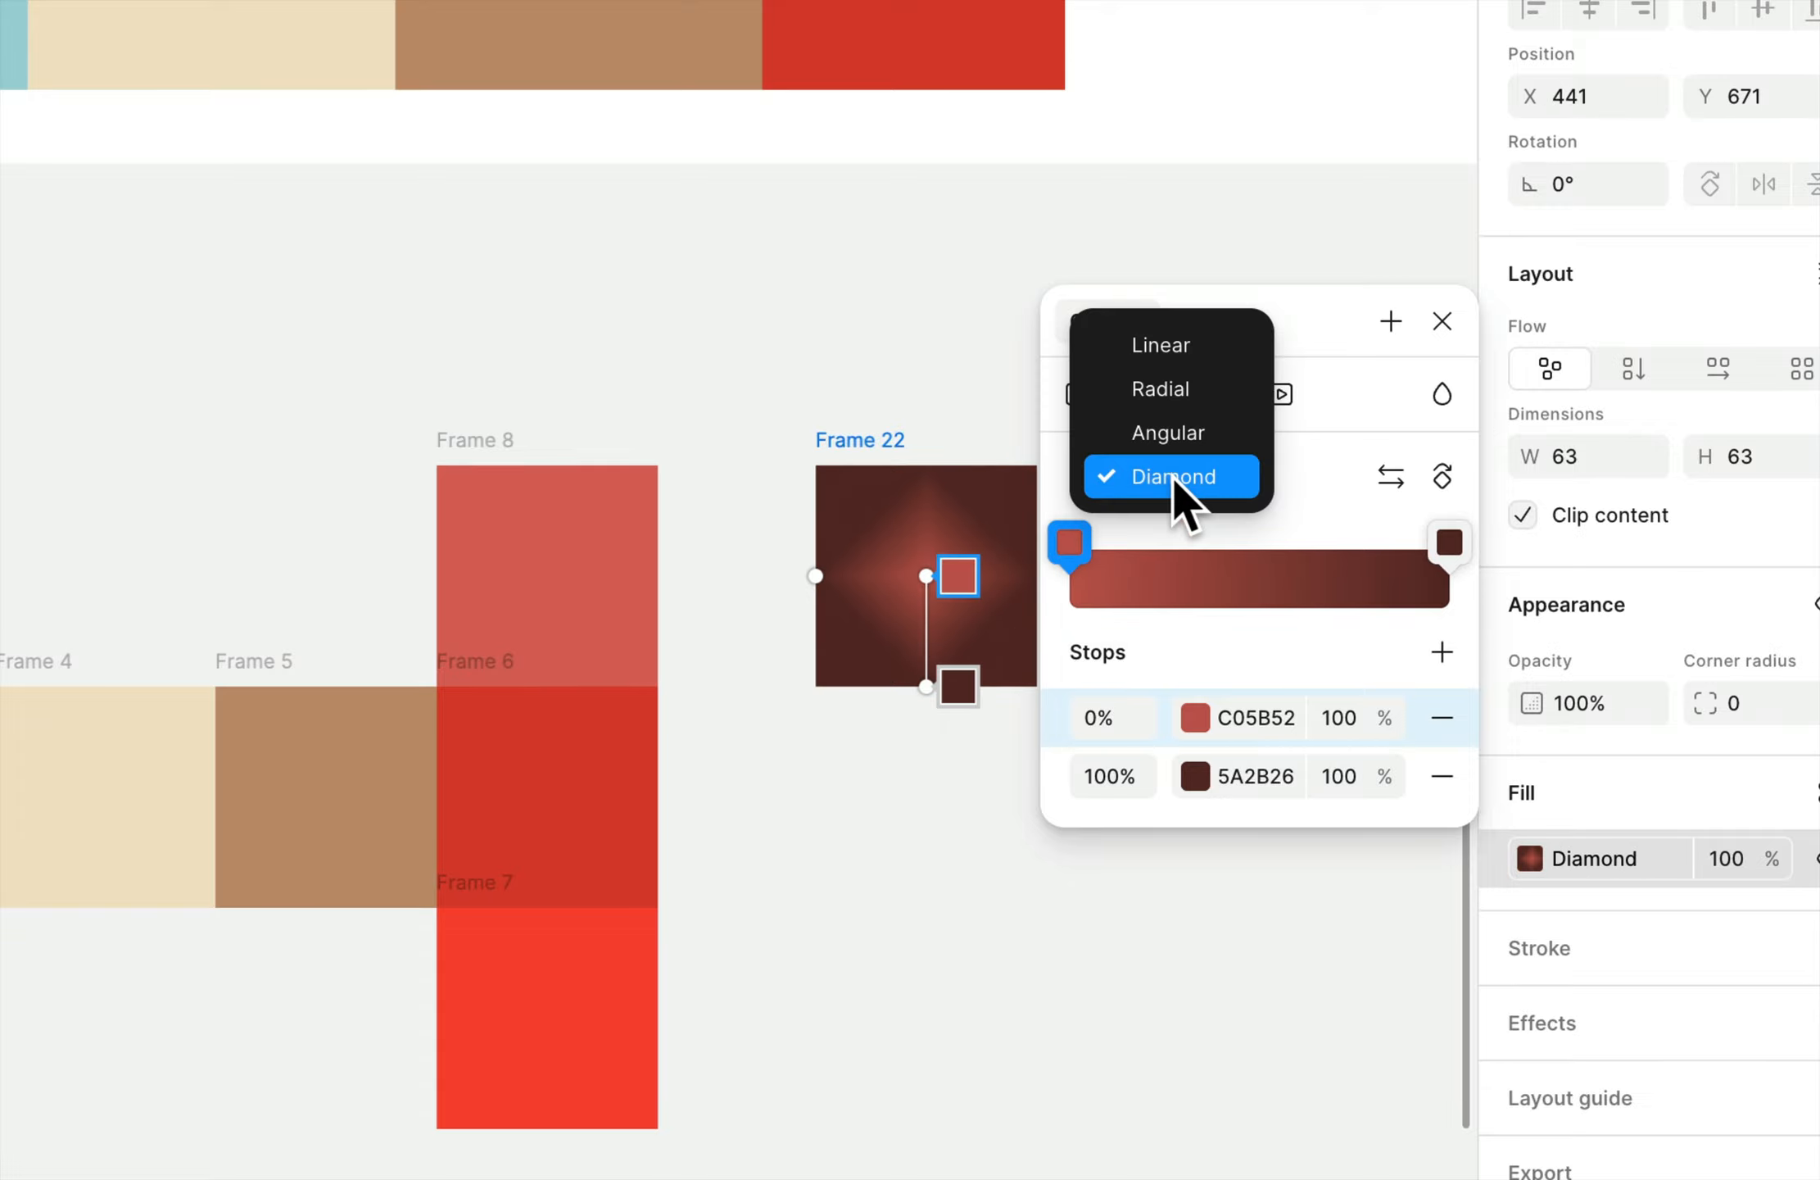
pyautogui.click(1204, 384)
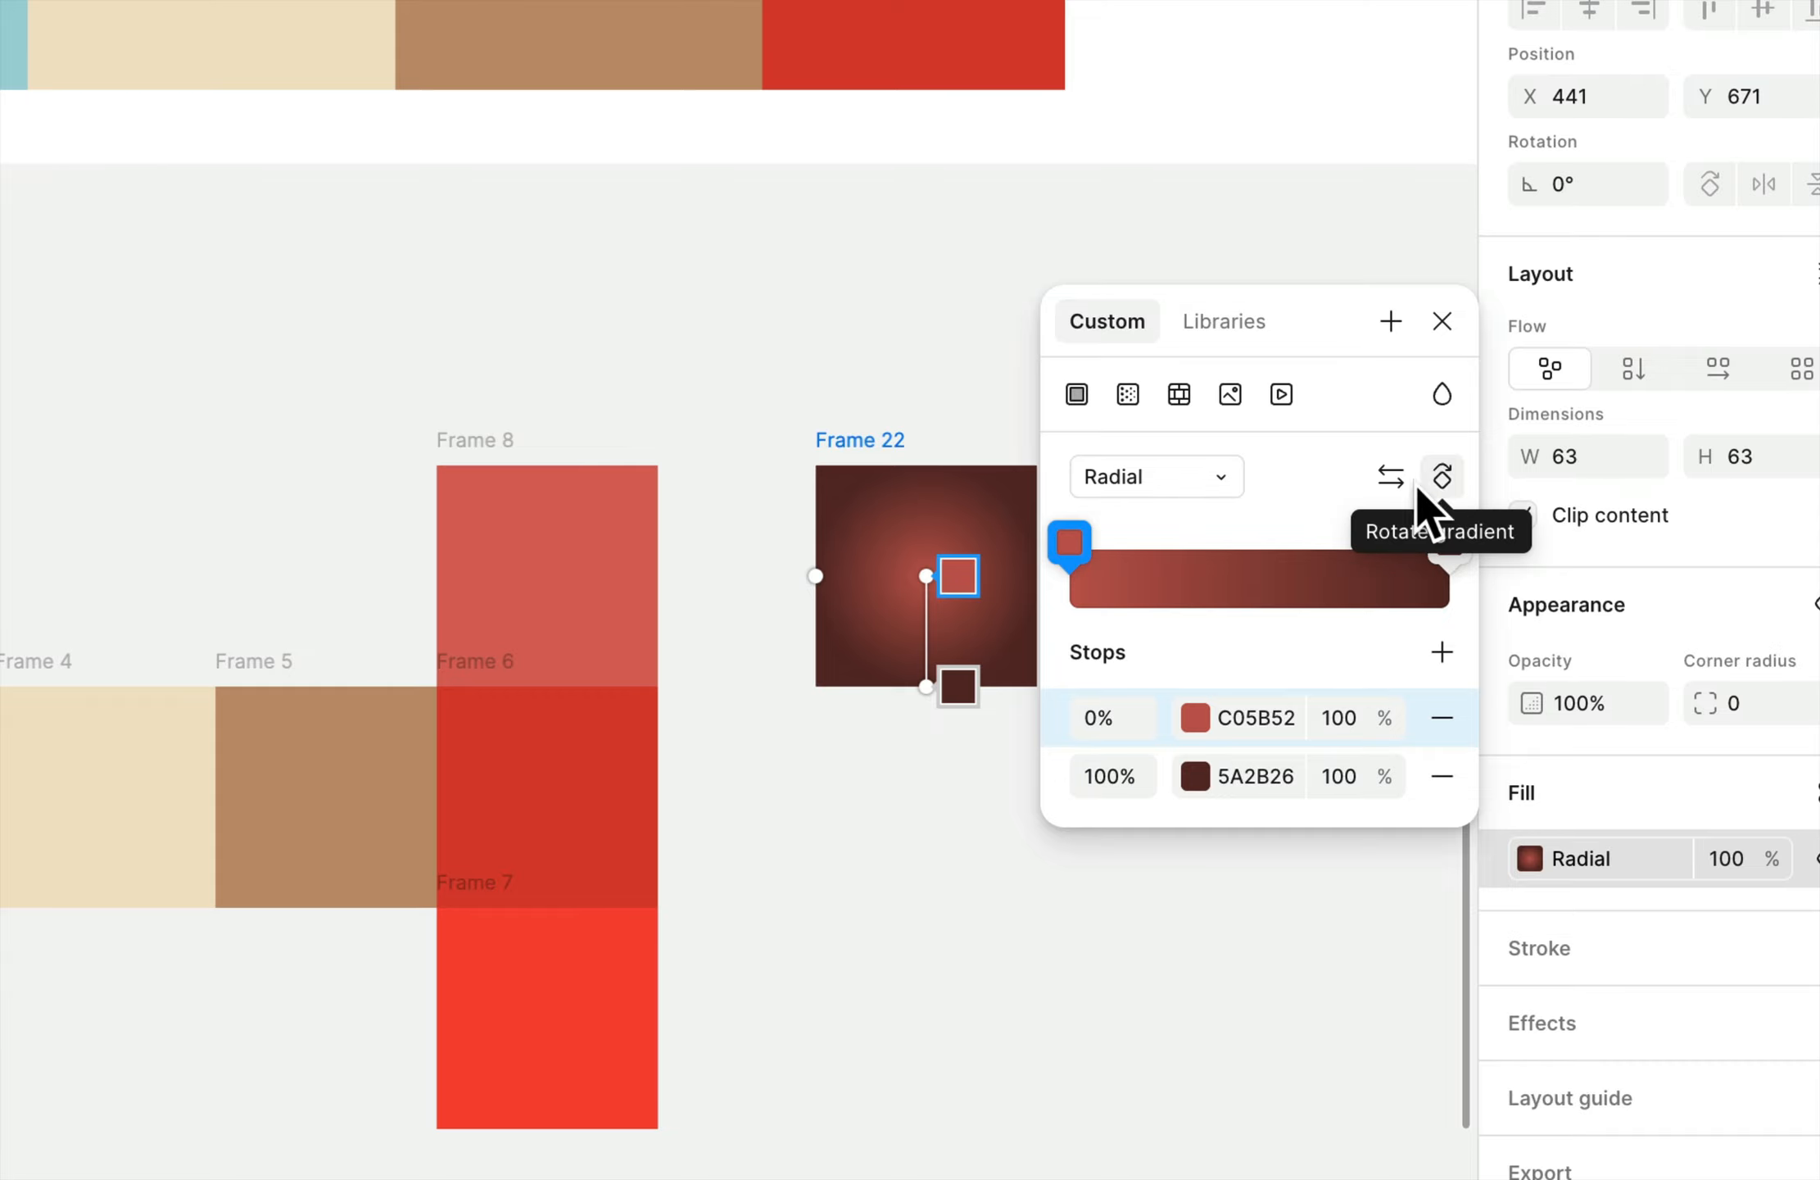
pyautogui.click(1120, 491)
pyautogui.click(1161, 433)
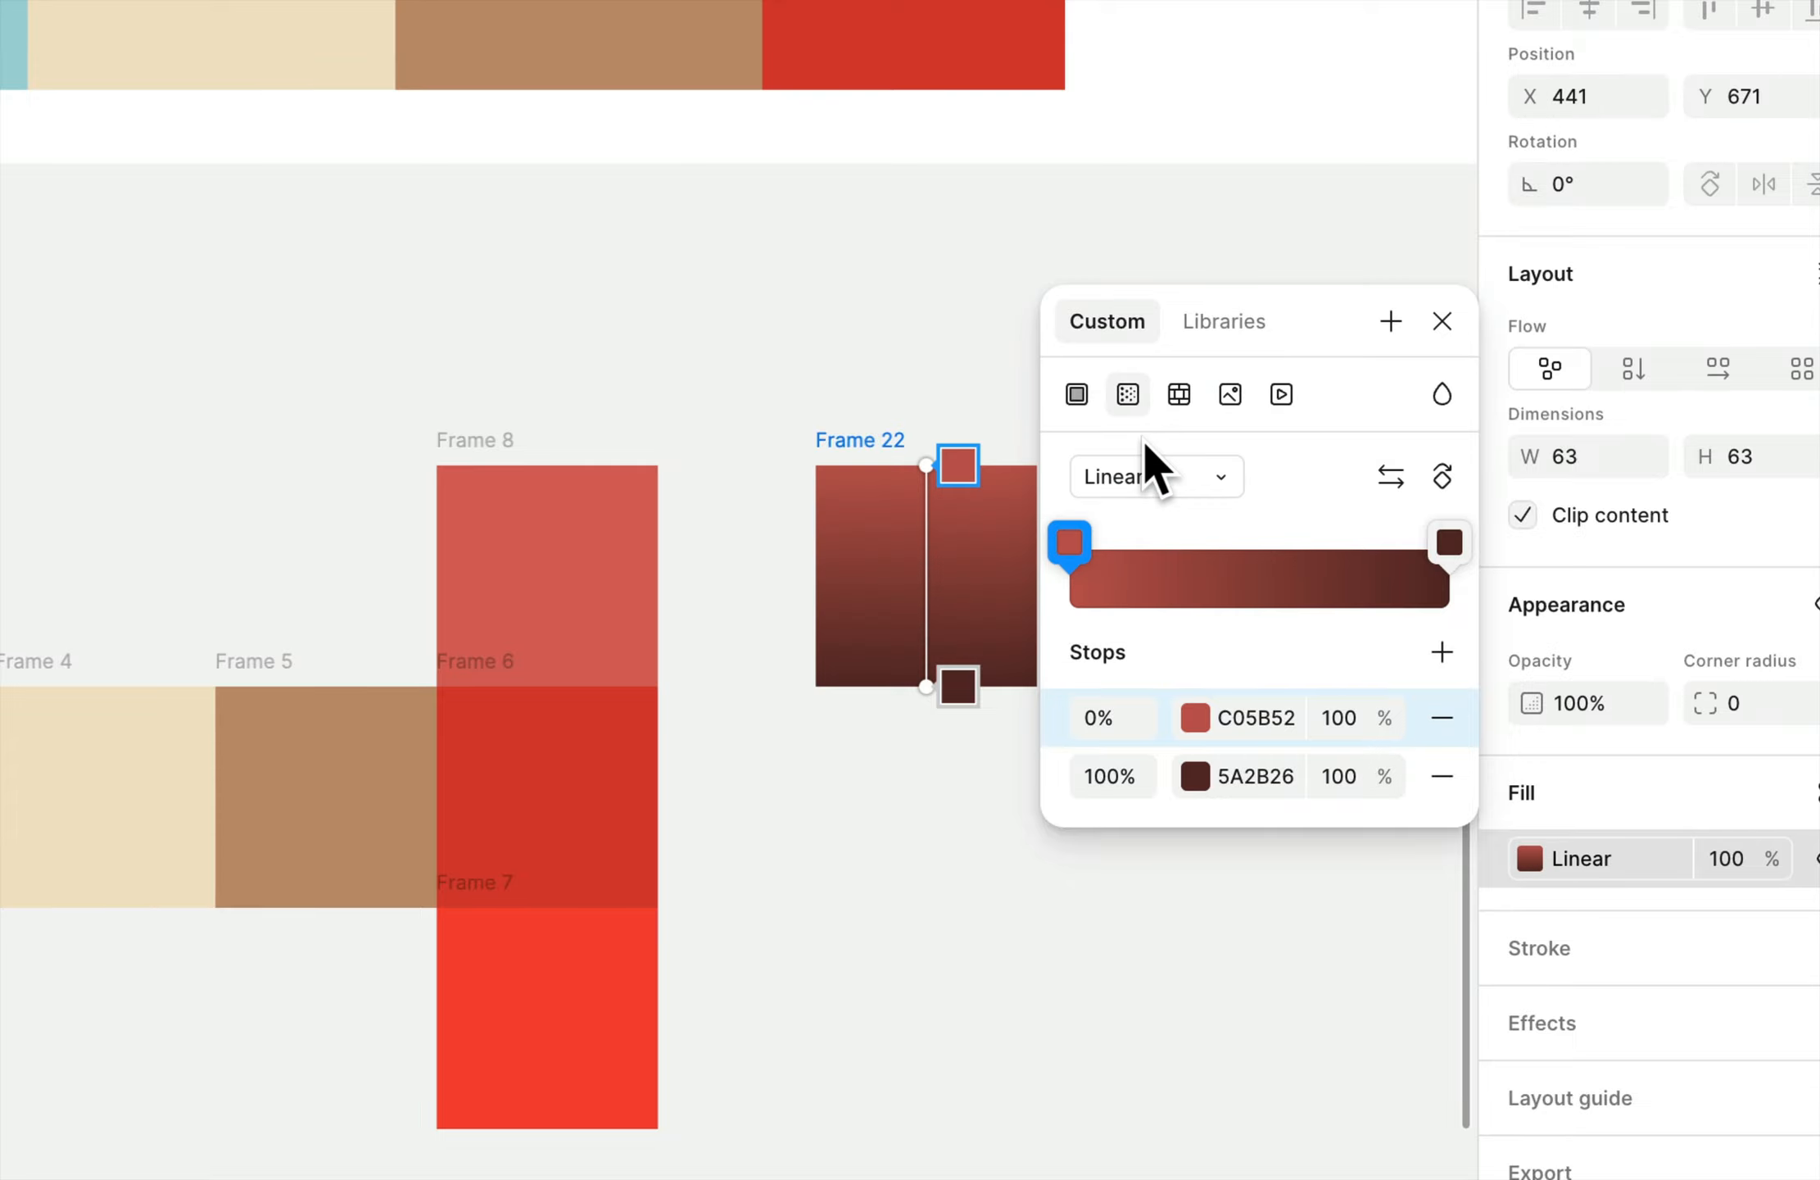
# - Recolour the linear gradient's stops with page colours, using 75CED9 at 0% and D83F30 at 100%
pyautogui.click(1067, 542)
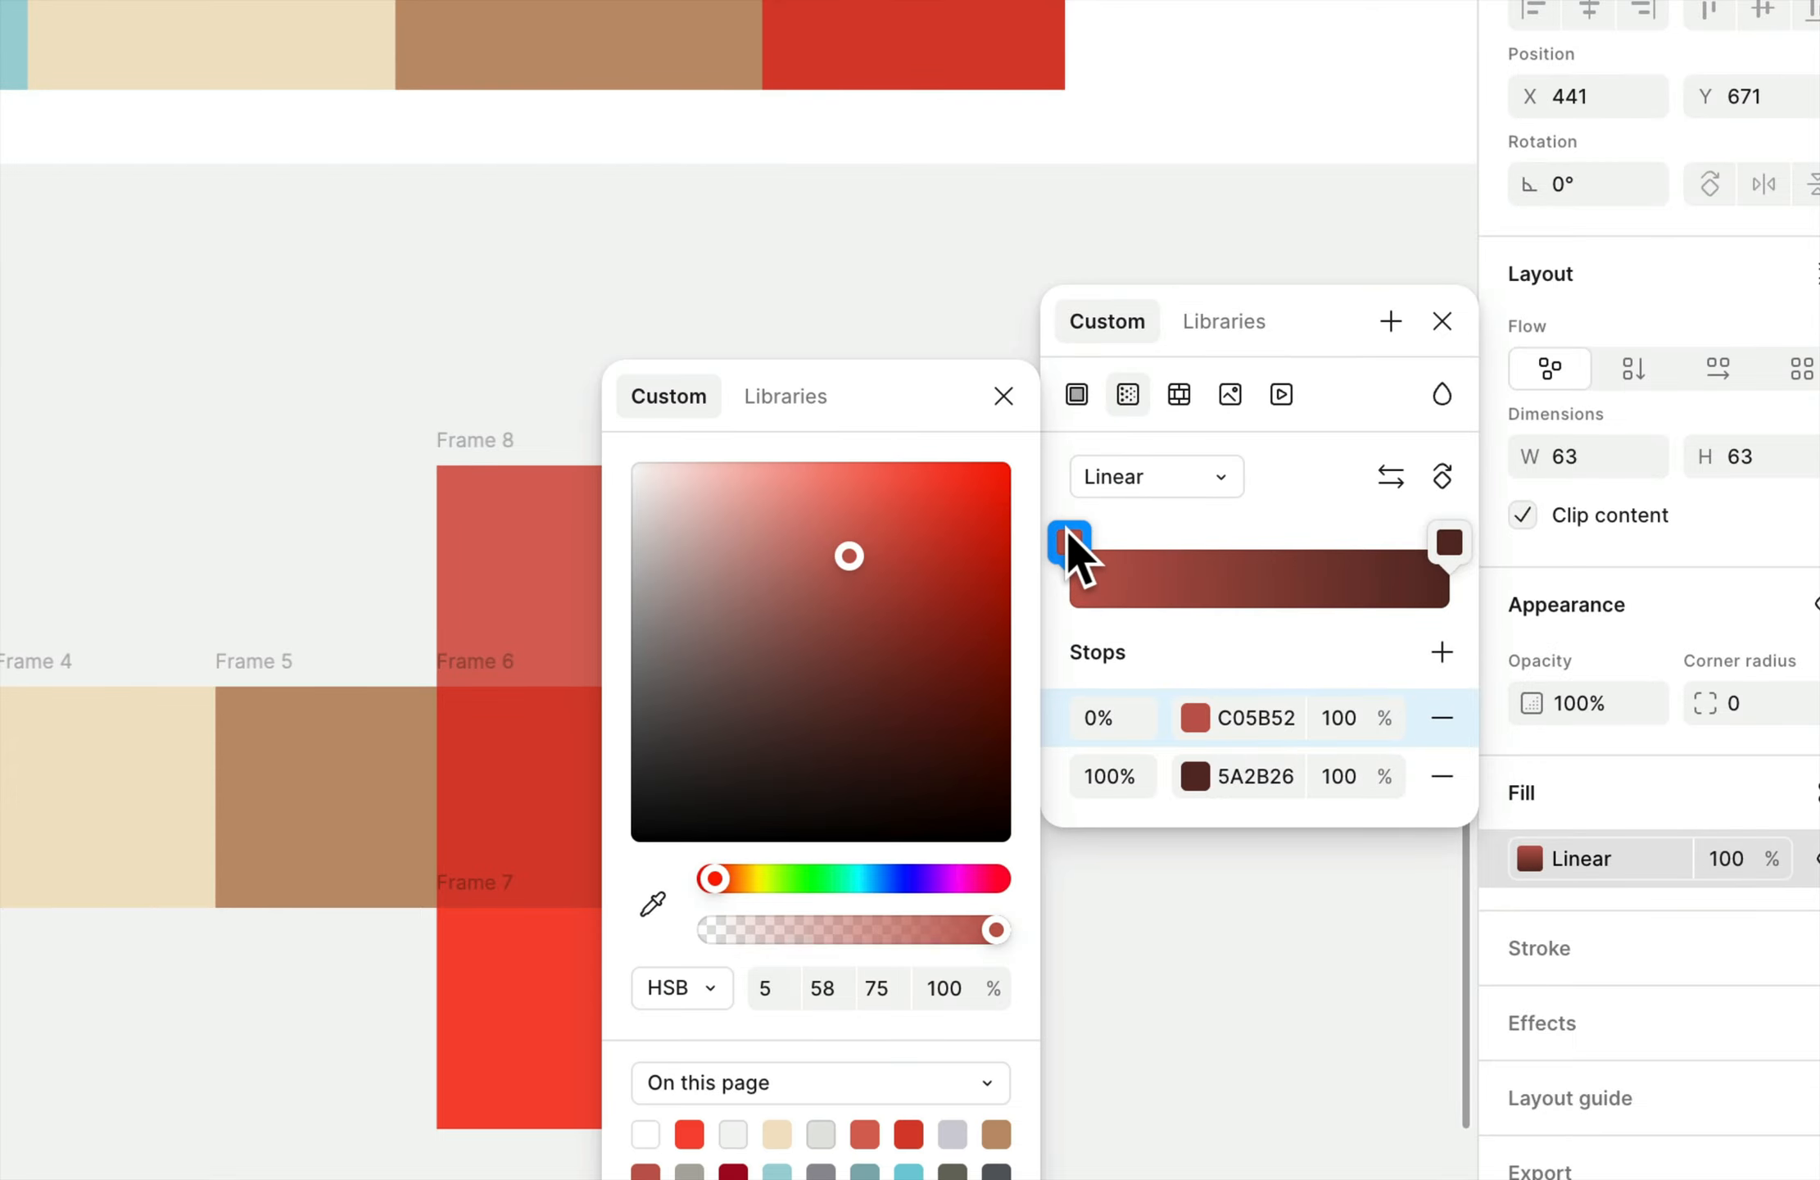
pyautogui.click(1069, 542)
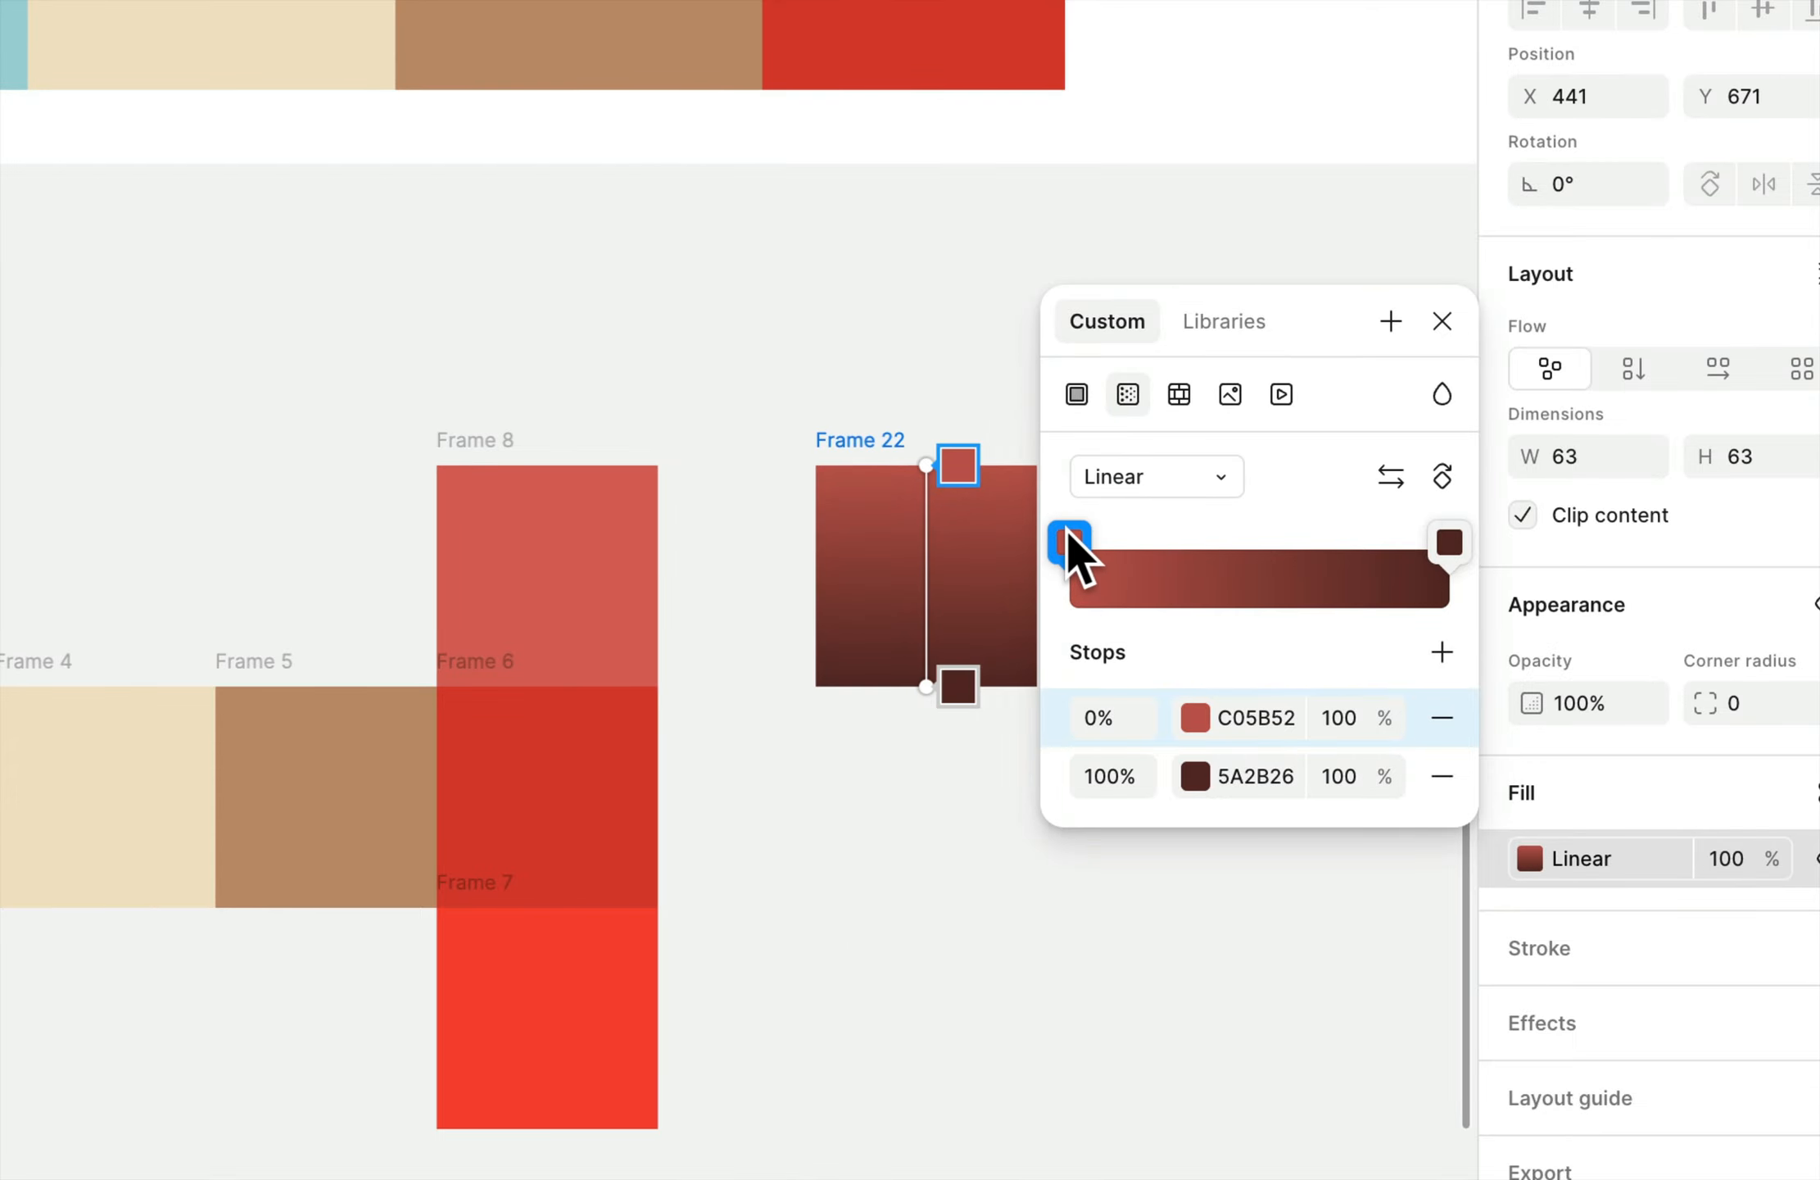
pyautogui.click(1196, 719)
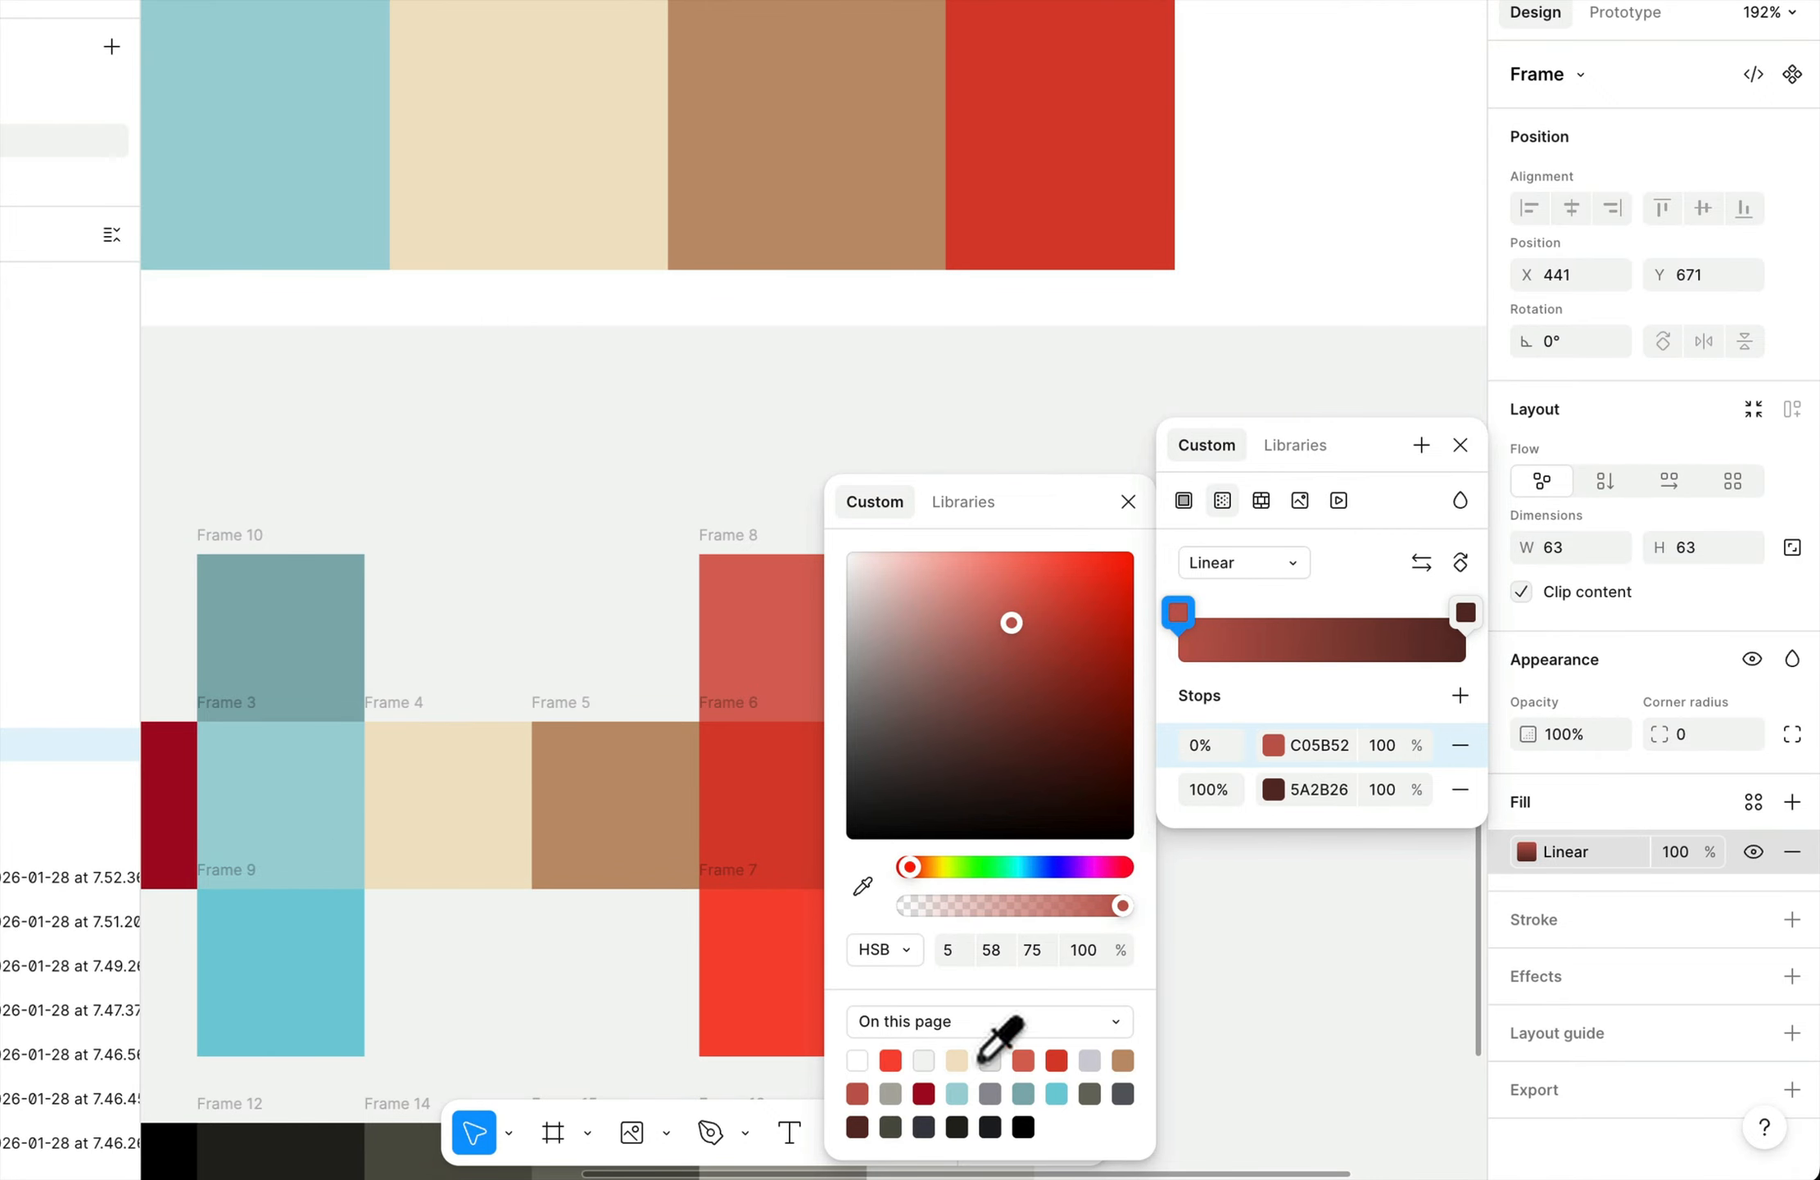
pyautogui.click(1057, 1091)
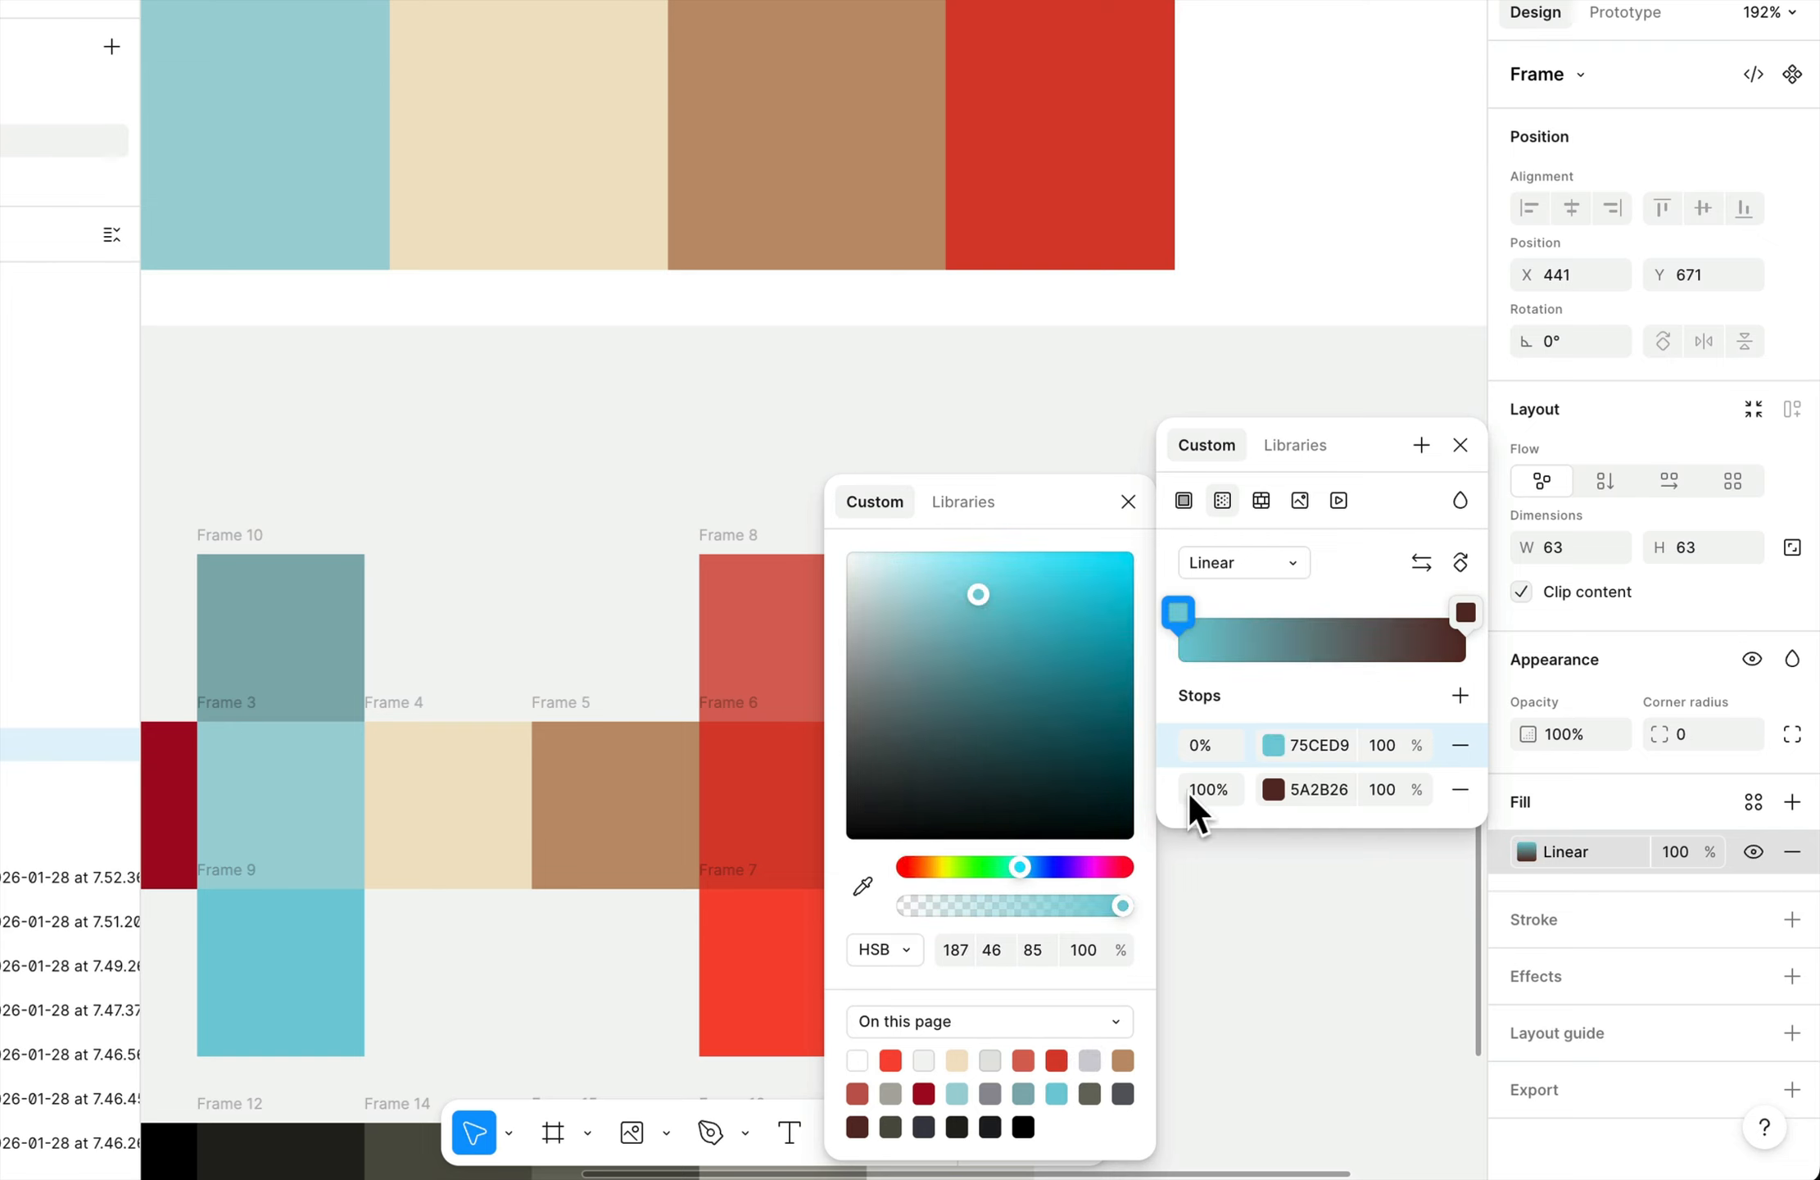
pyautogui.click(1333, 571)
pyautogui.click(1465, 610)
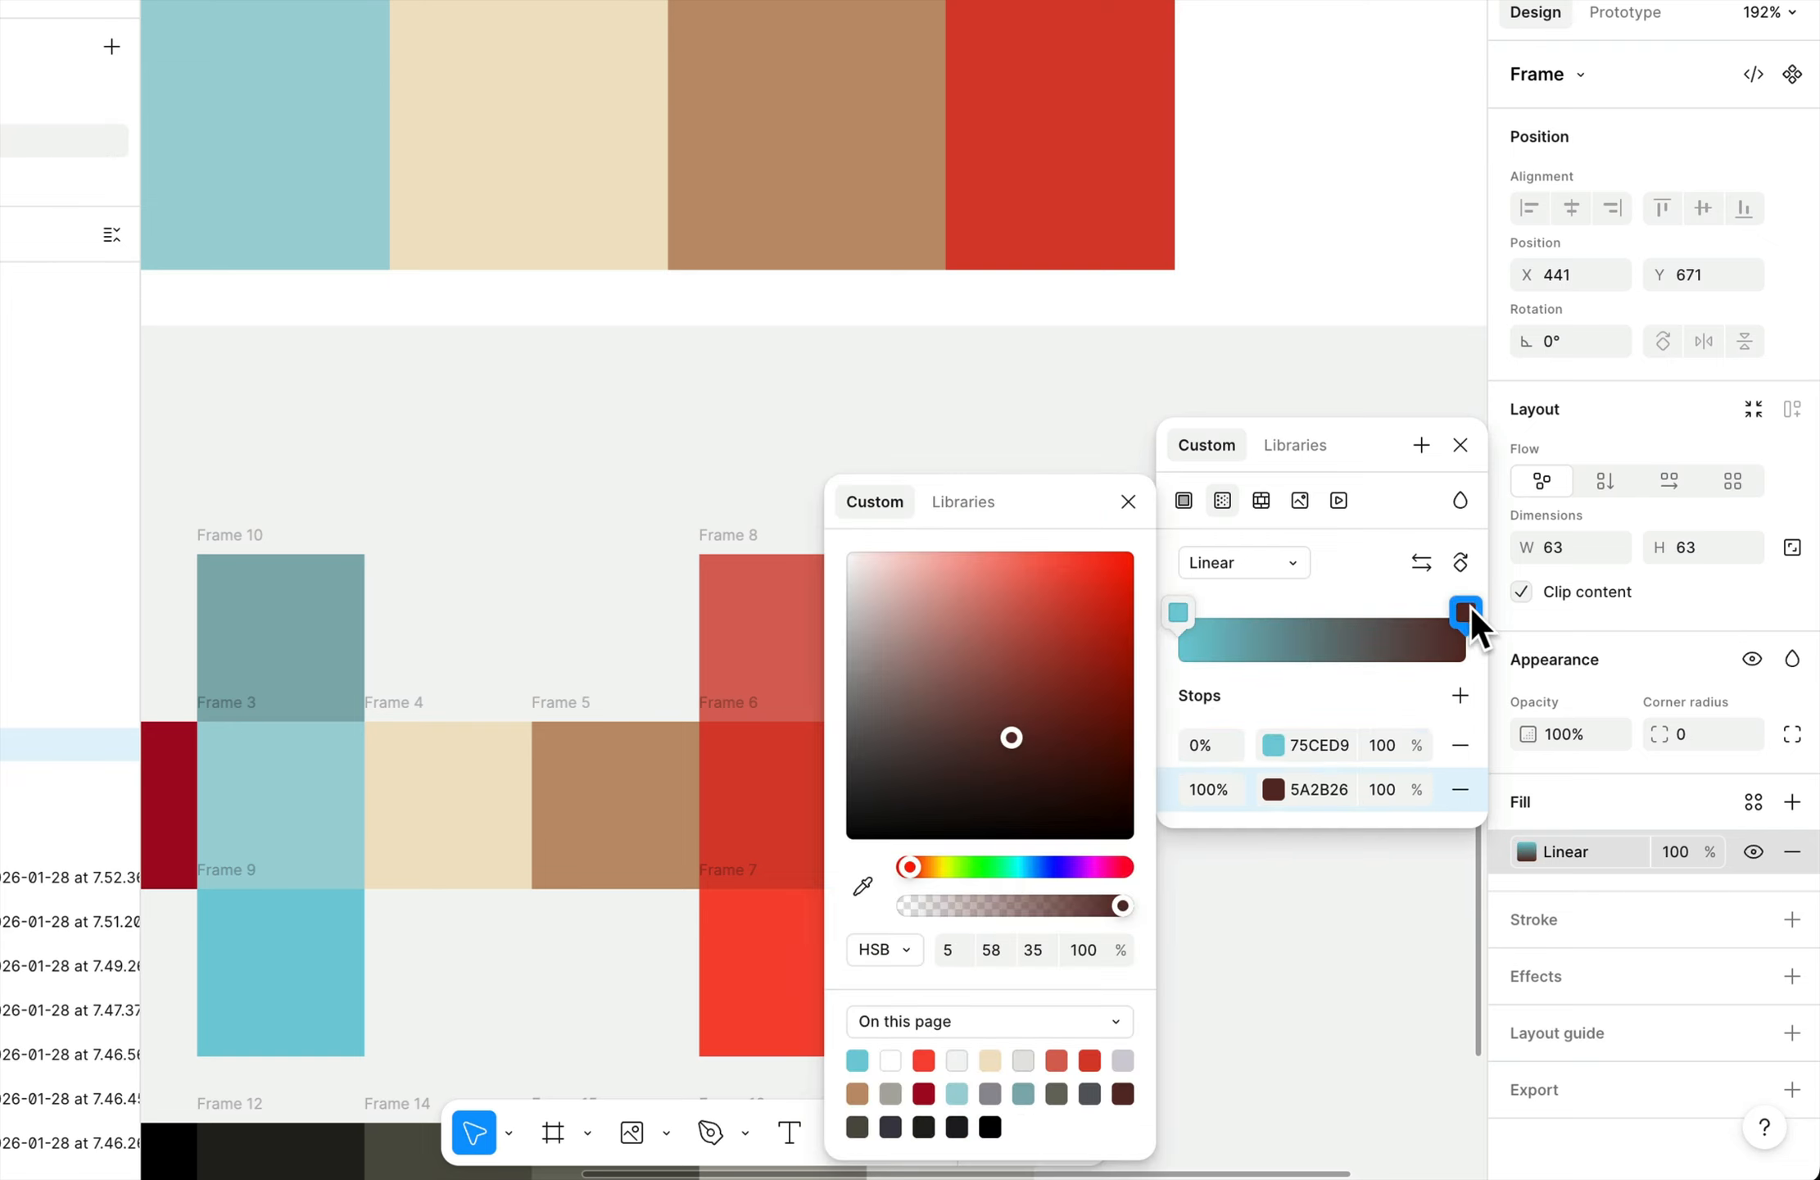
pyautogui.click(1090, 1062)
pyautogui.click(1328, 598)
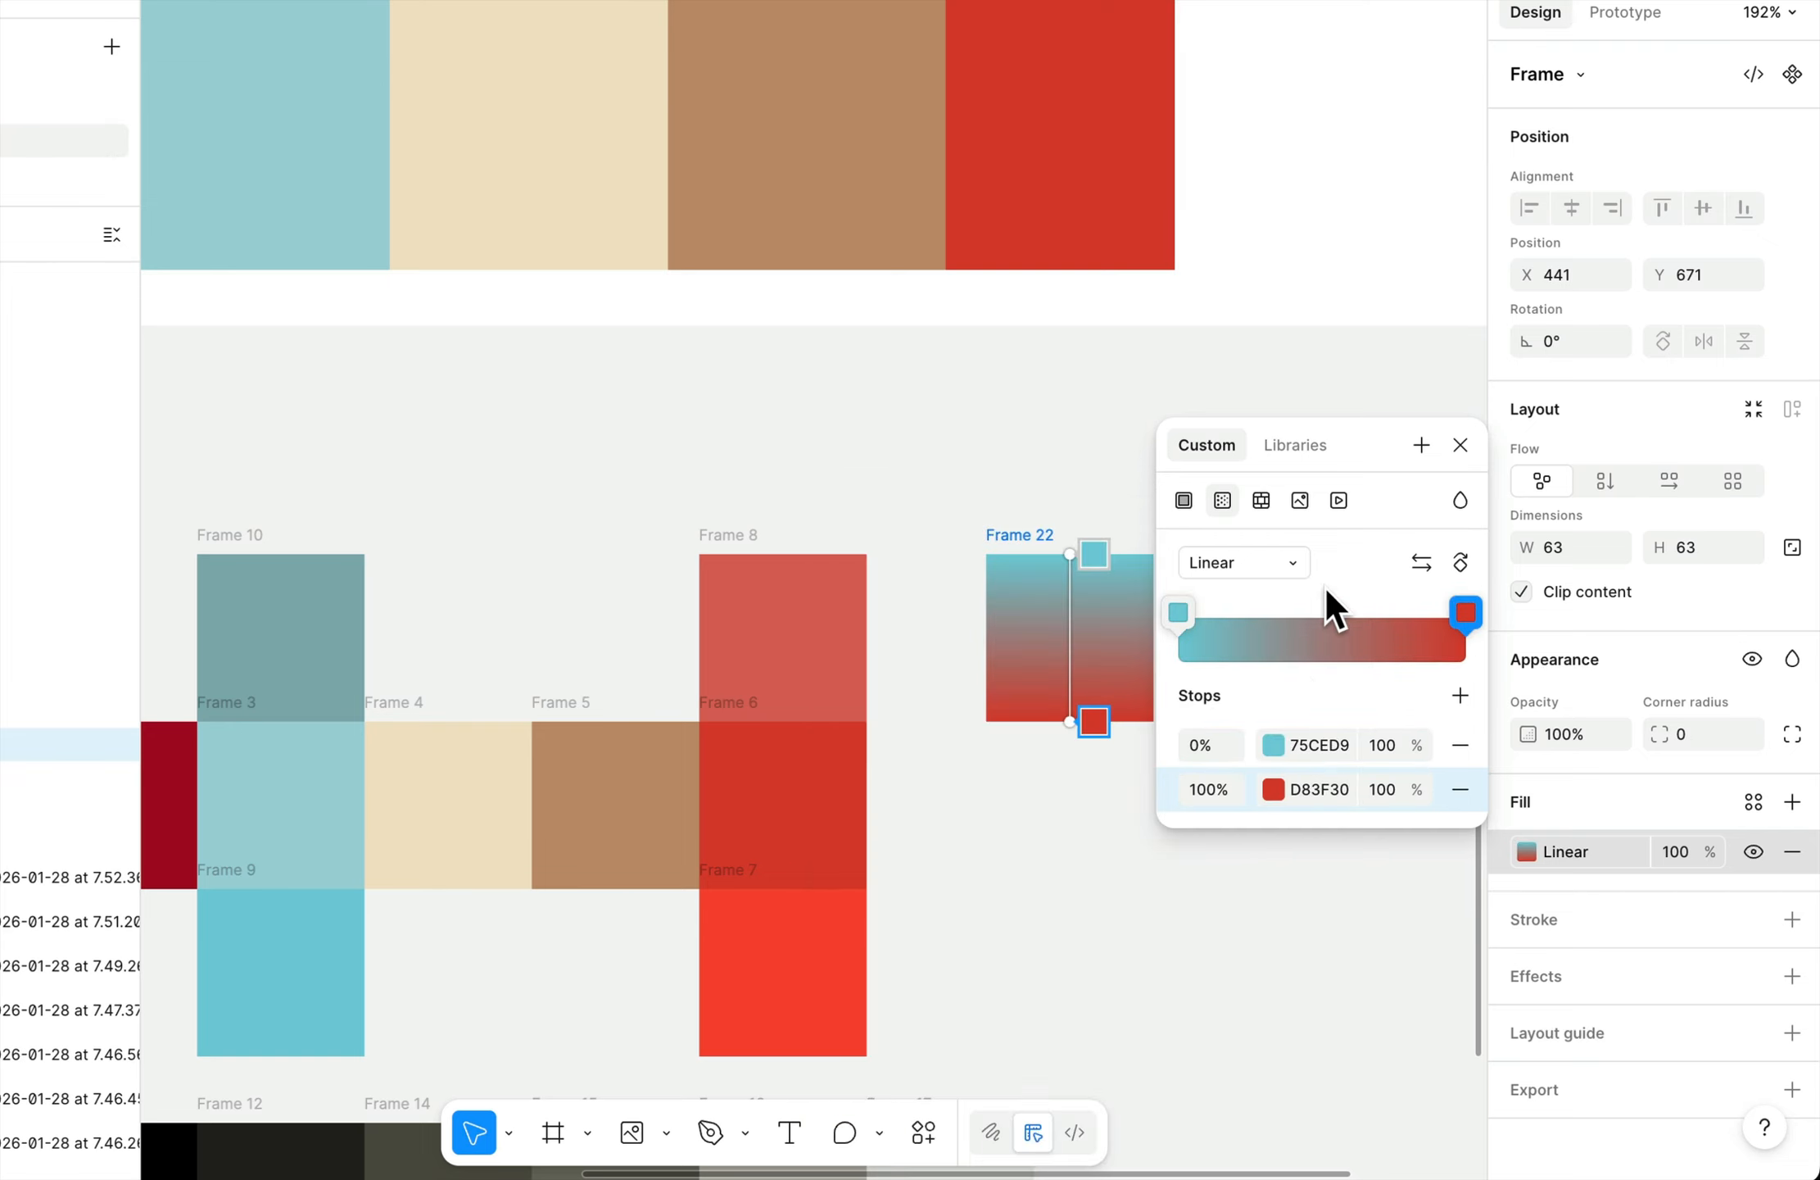
# - Angle the square's linear gradient diagonally, running from near its upper-left corner to near its lower-right corner
pyautogui.hscroll(3, 1135, 627)
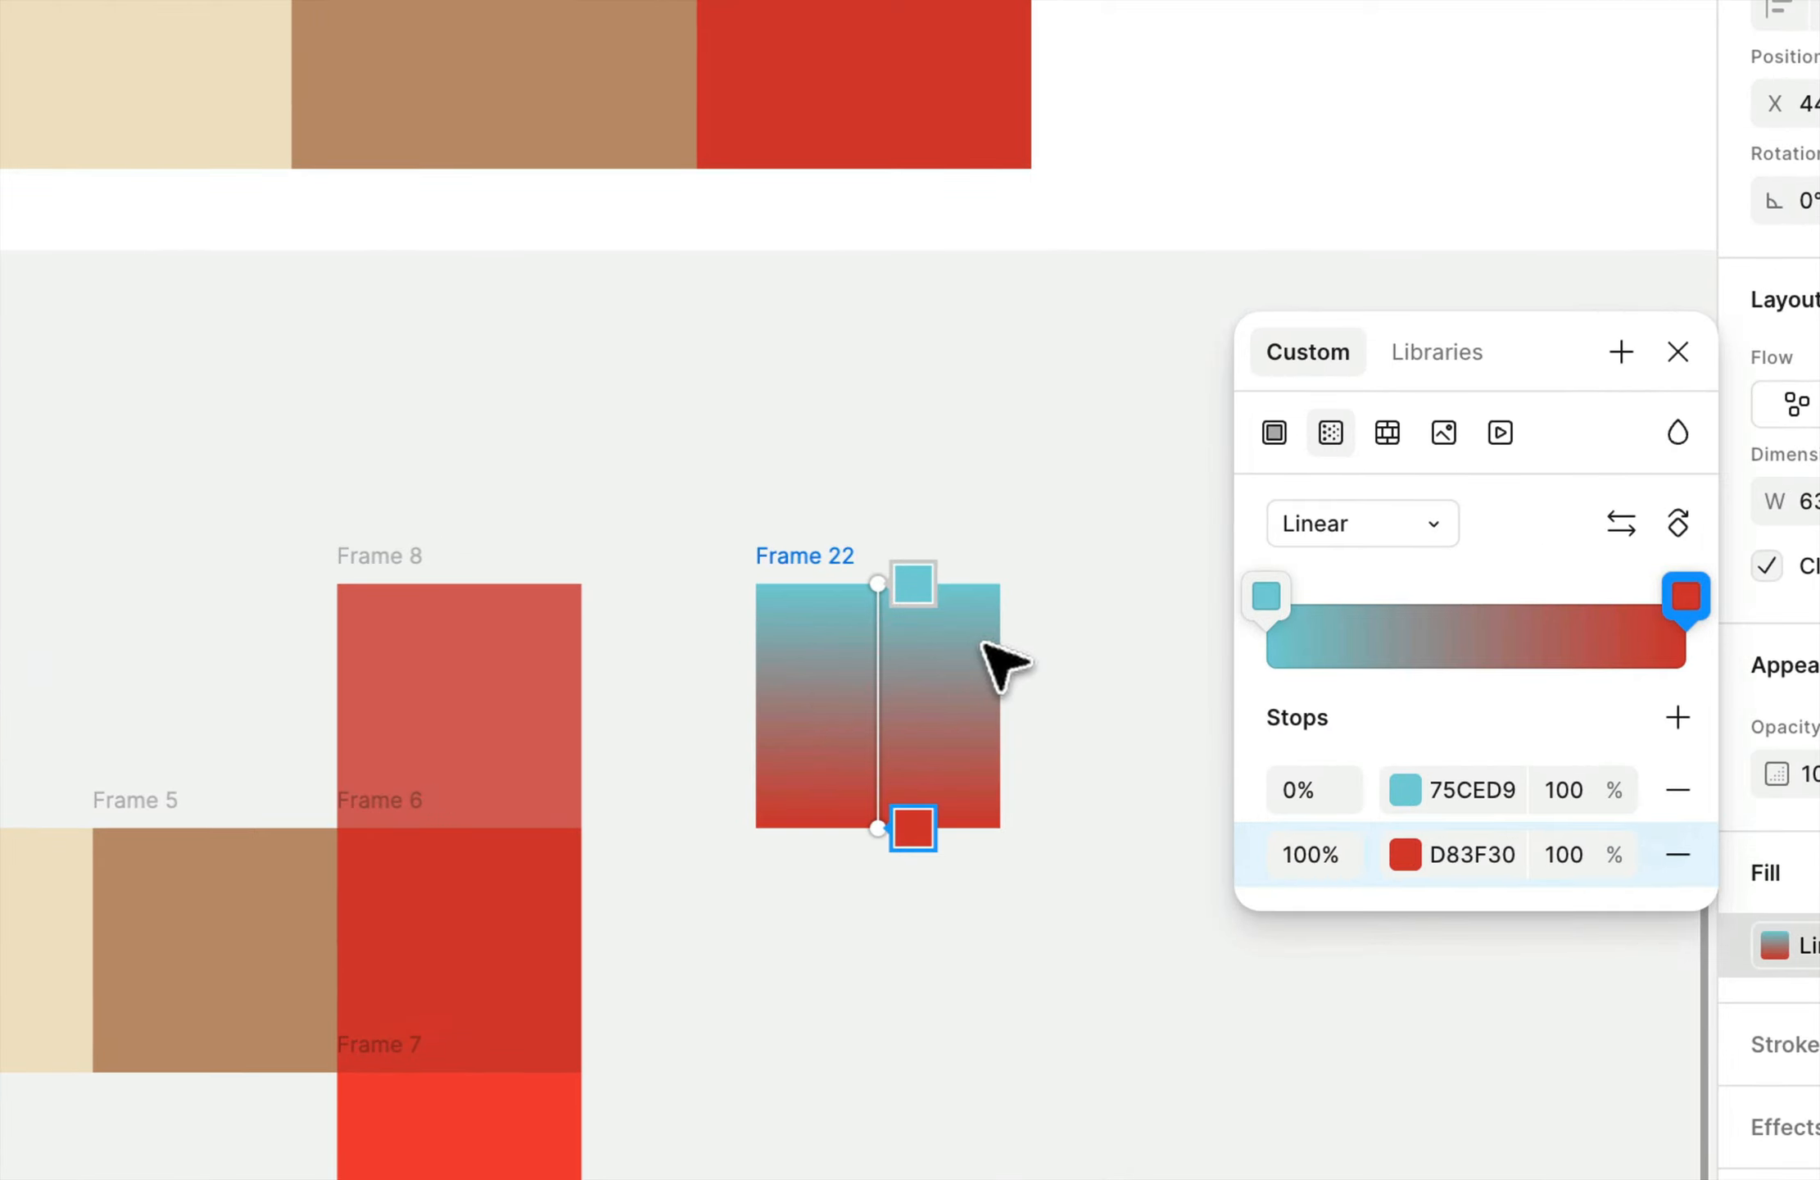
pyautogui.moveTo(902, 837); pyautogui.dragTo(962, 791)
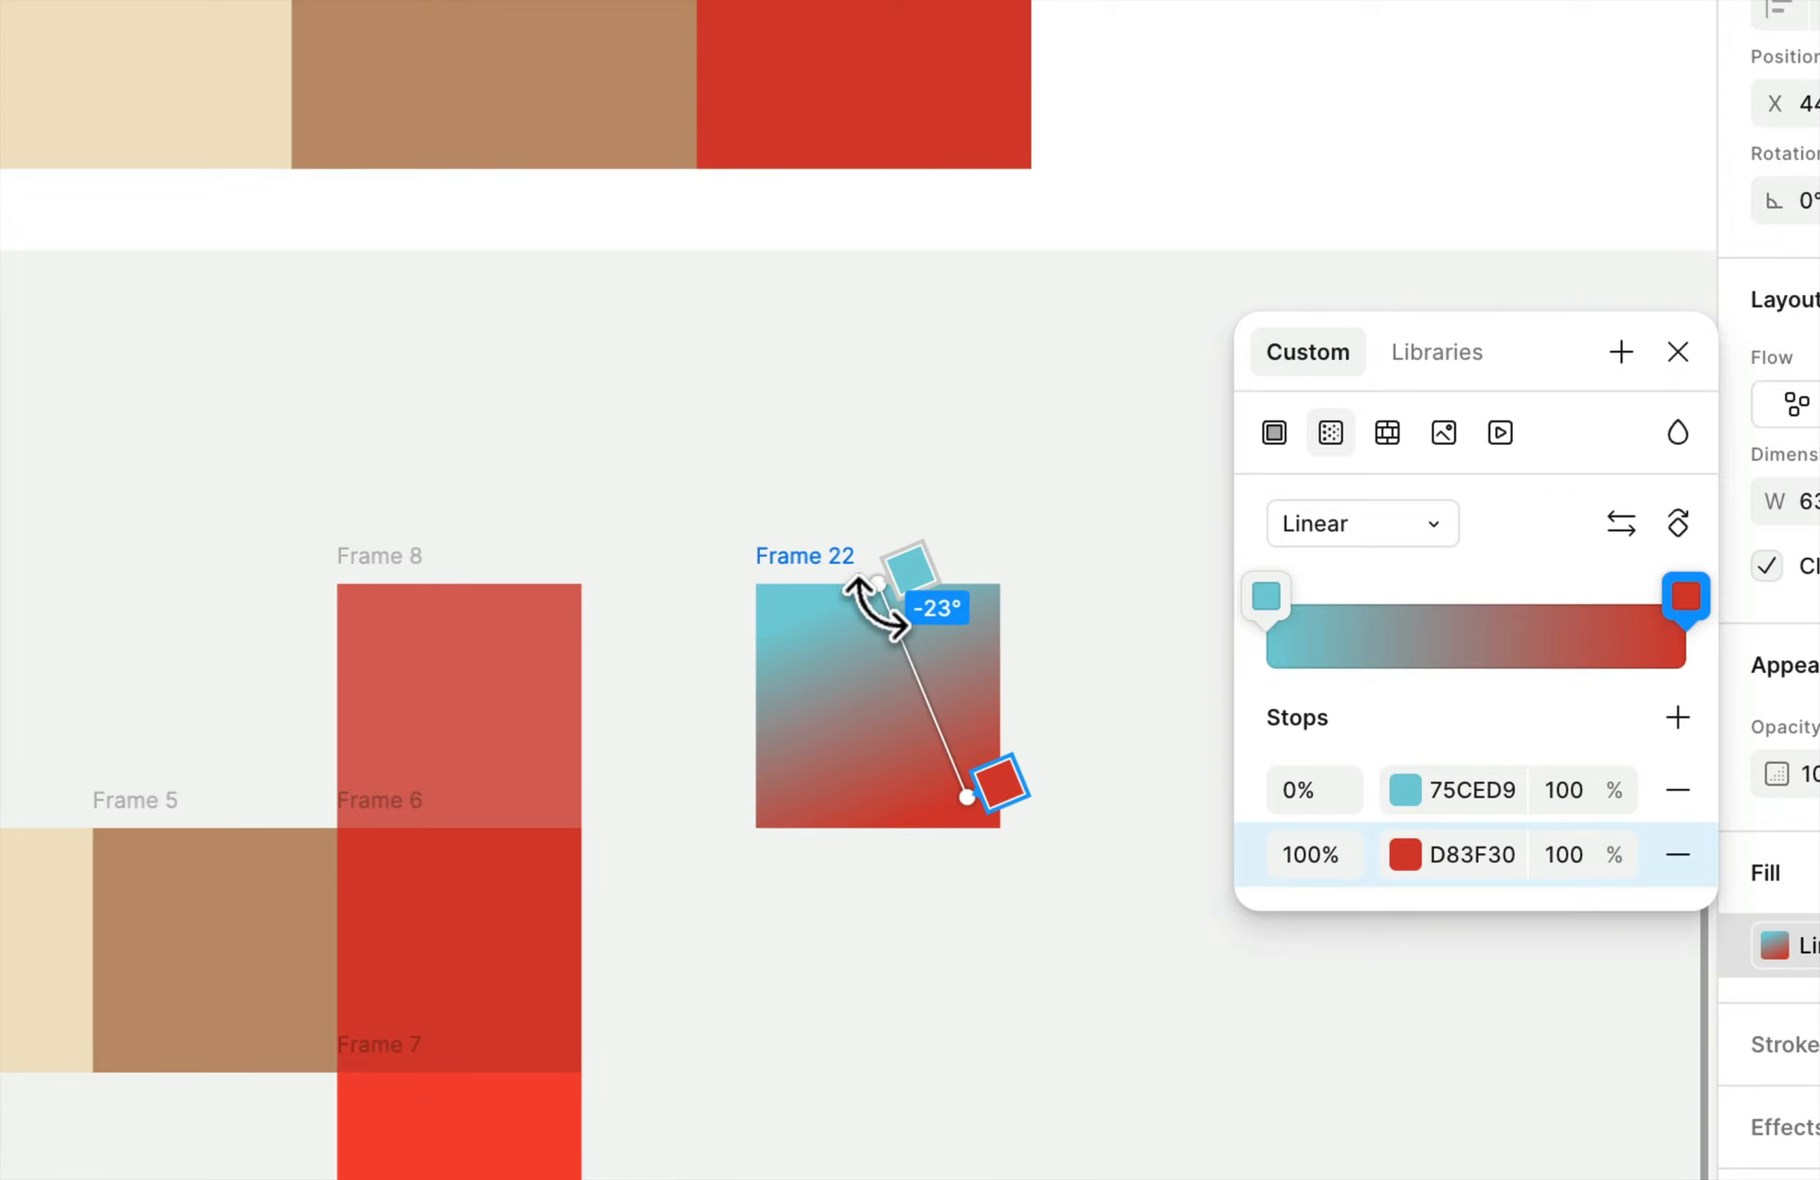
pyautogui.moveTo(870, 580); pyautogui.dragTo(775, 620)
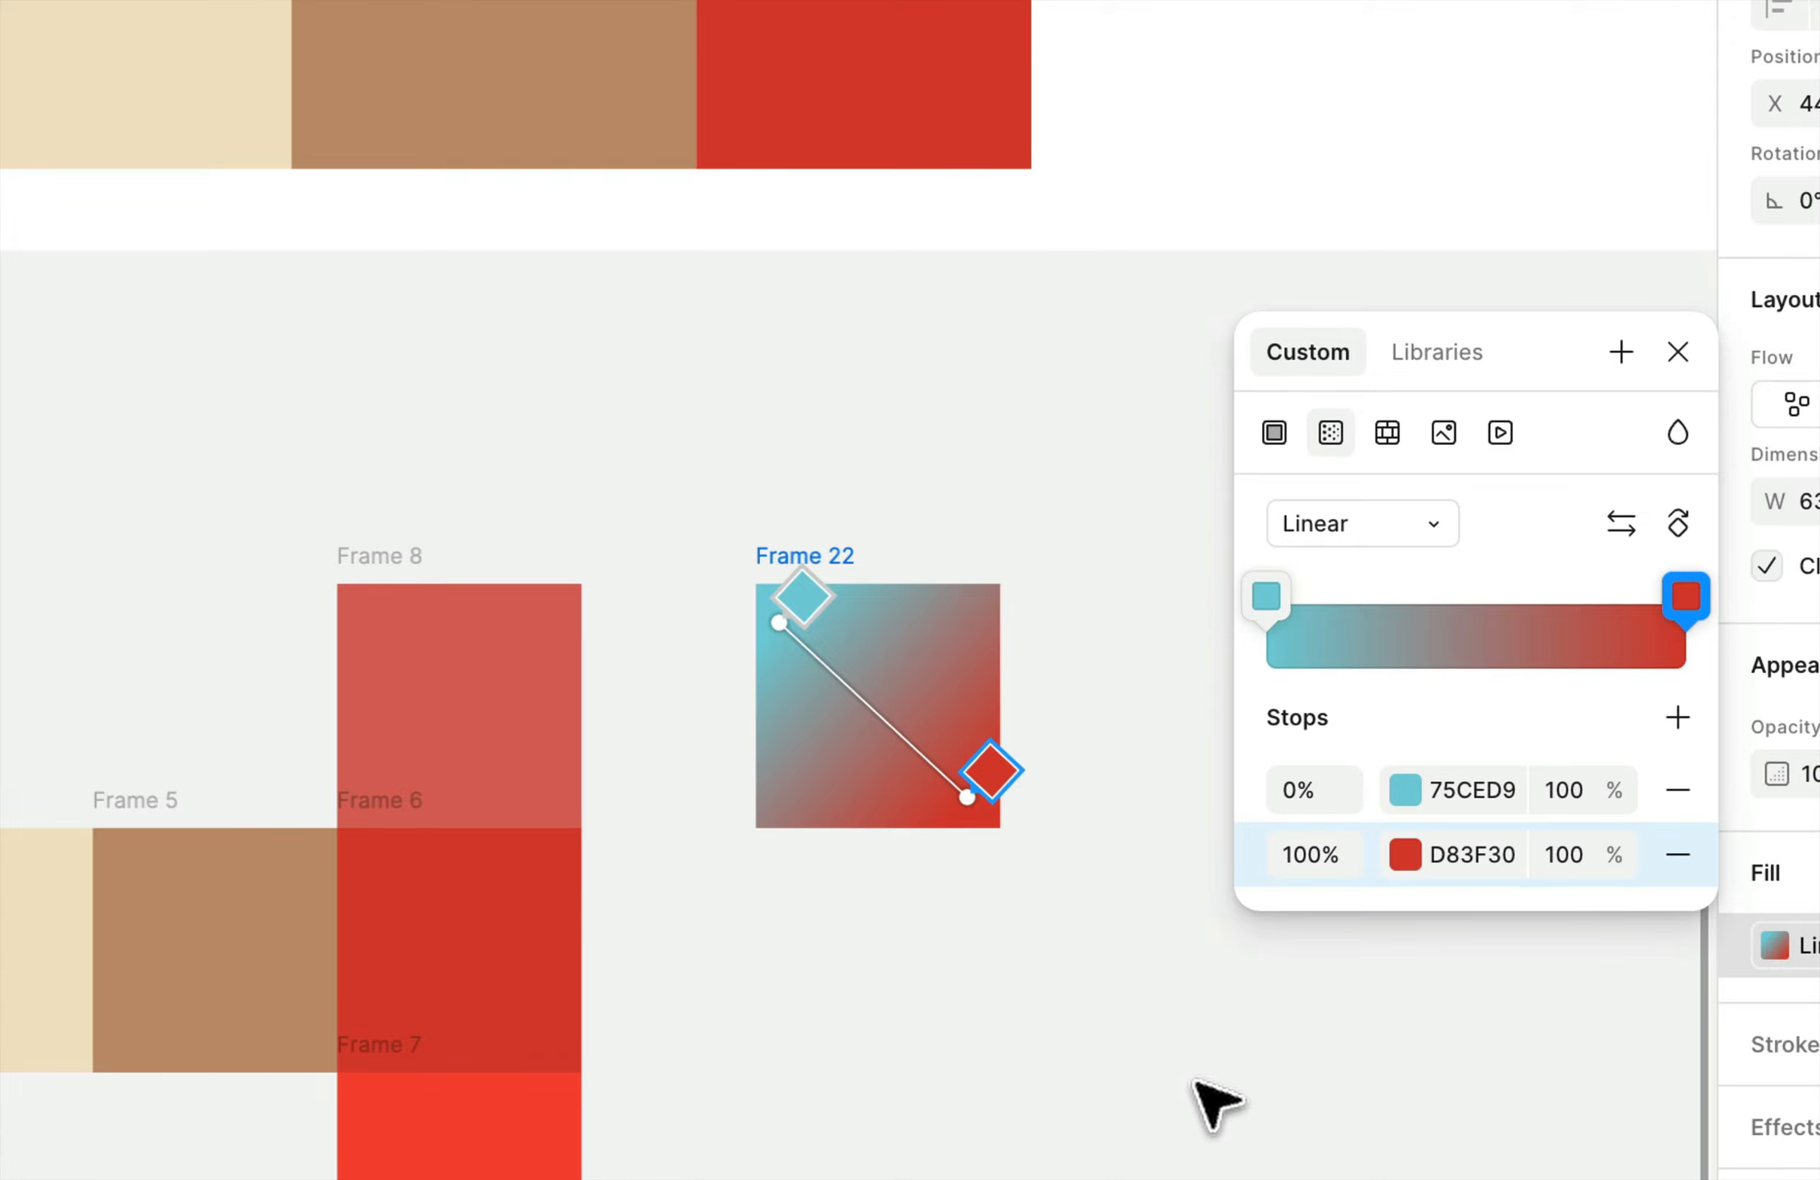
pyautogui.press('Escape')
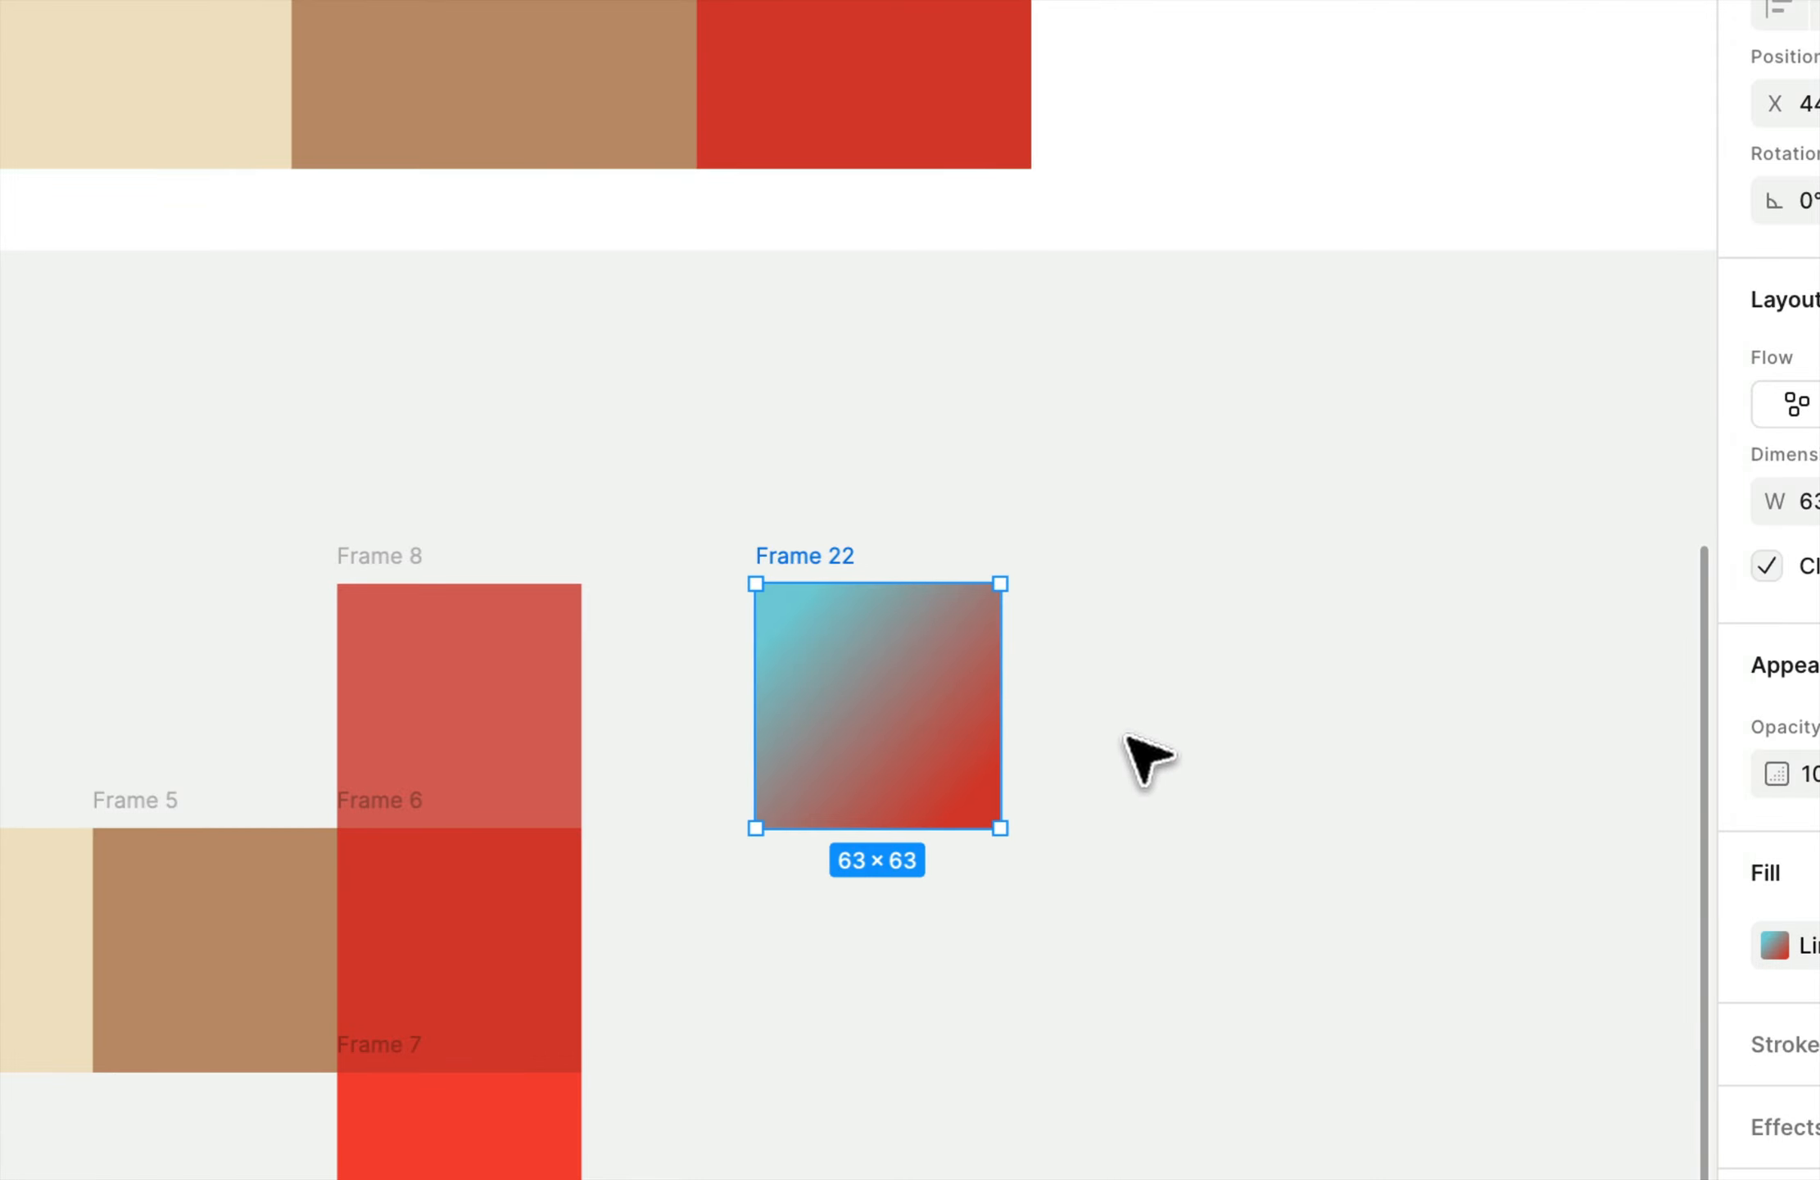
pyautogui.press('Escape')
# - Duplicate the diagonal gradient square to its right at X 515, Y 671 and change the copy's gradient type to Radial
pyautogui.click(901, 676)
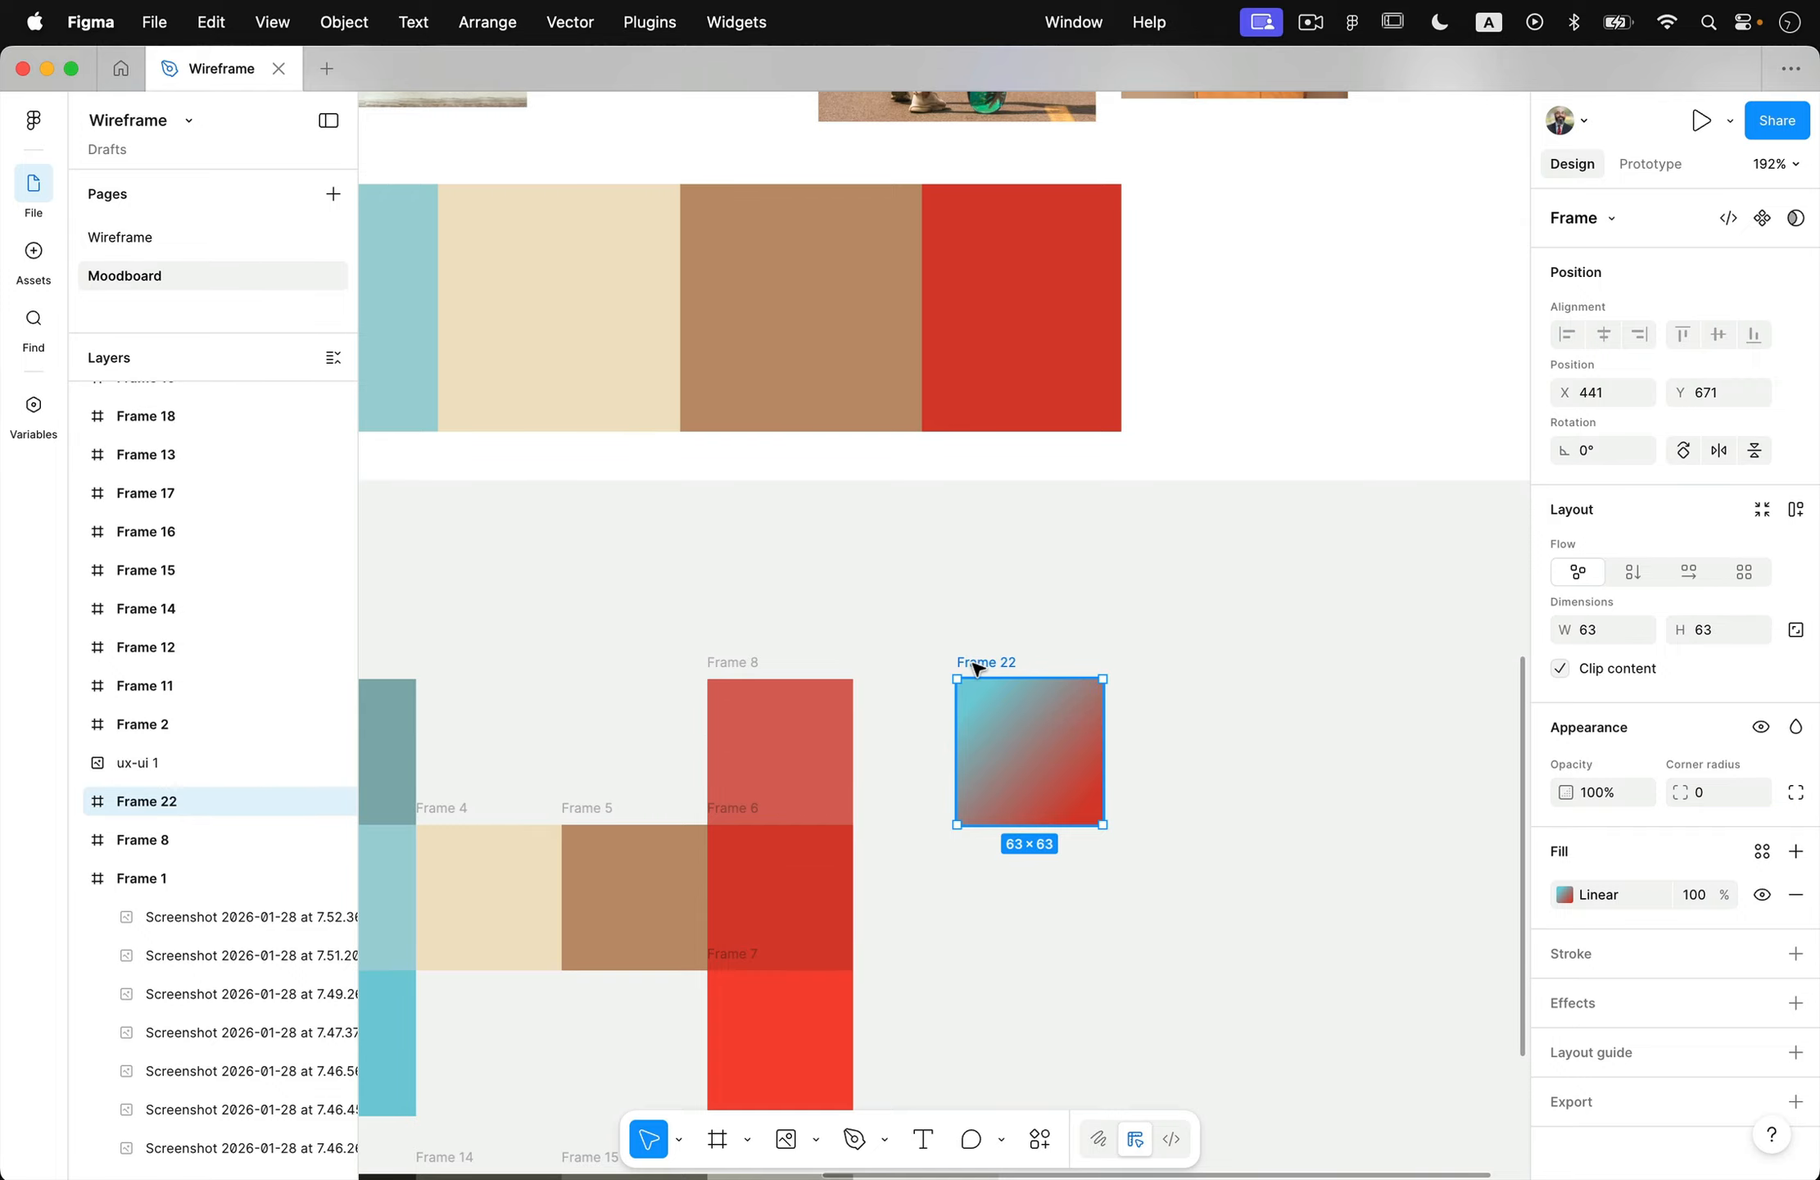
pyautogui.keyDown('alt'); pyautogui.moveTo(977, 668); pyautogui.dragTo(1149, 668); pyautogui.keyUp('alt')
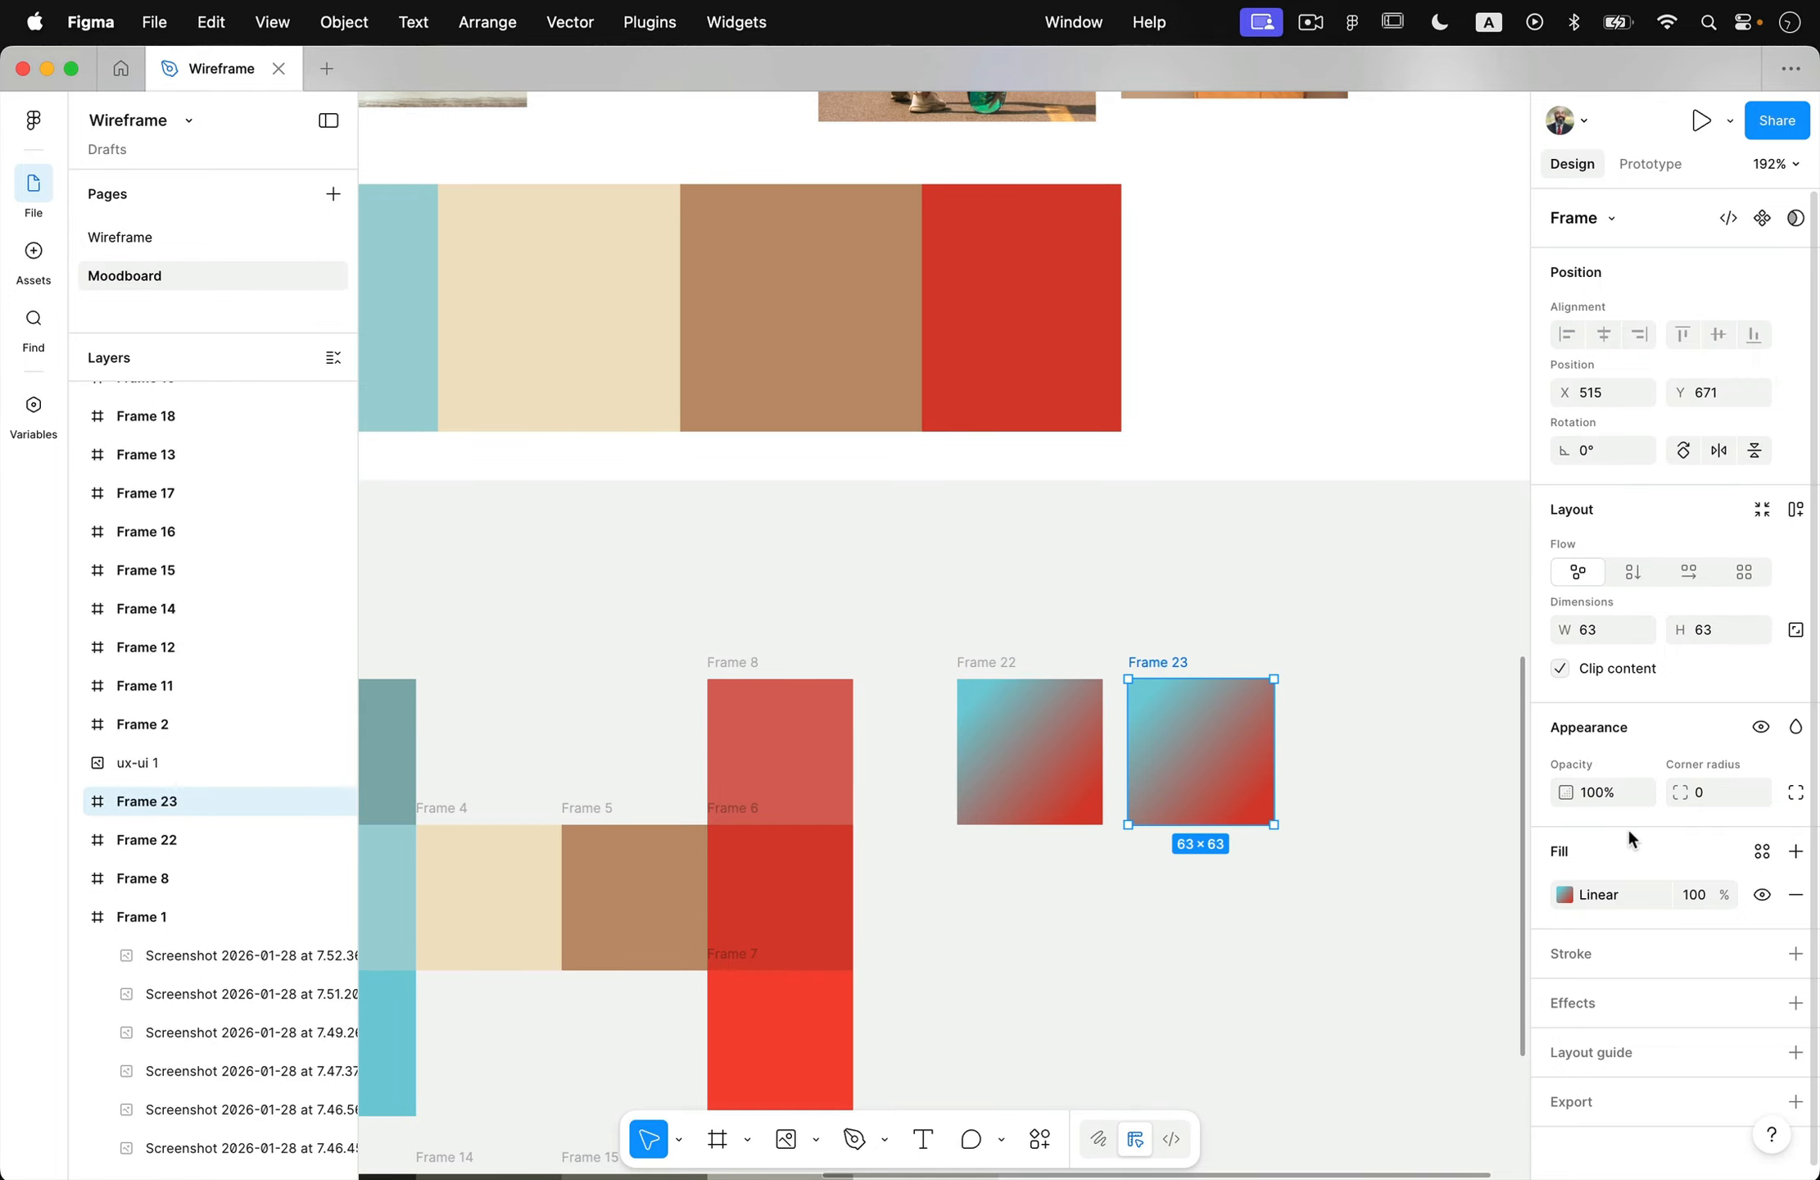
pyautogui.click(1617, 893)
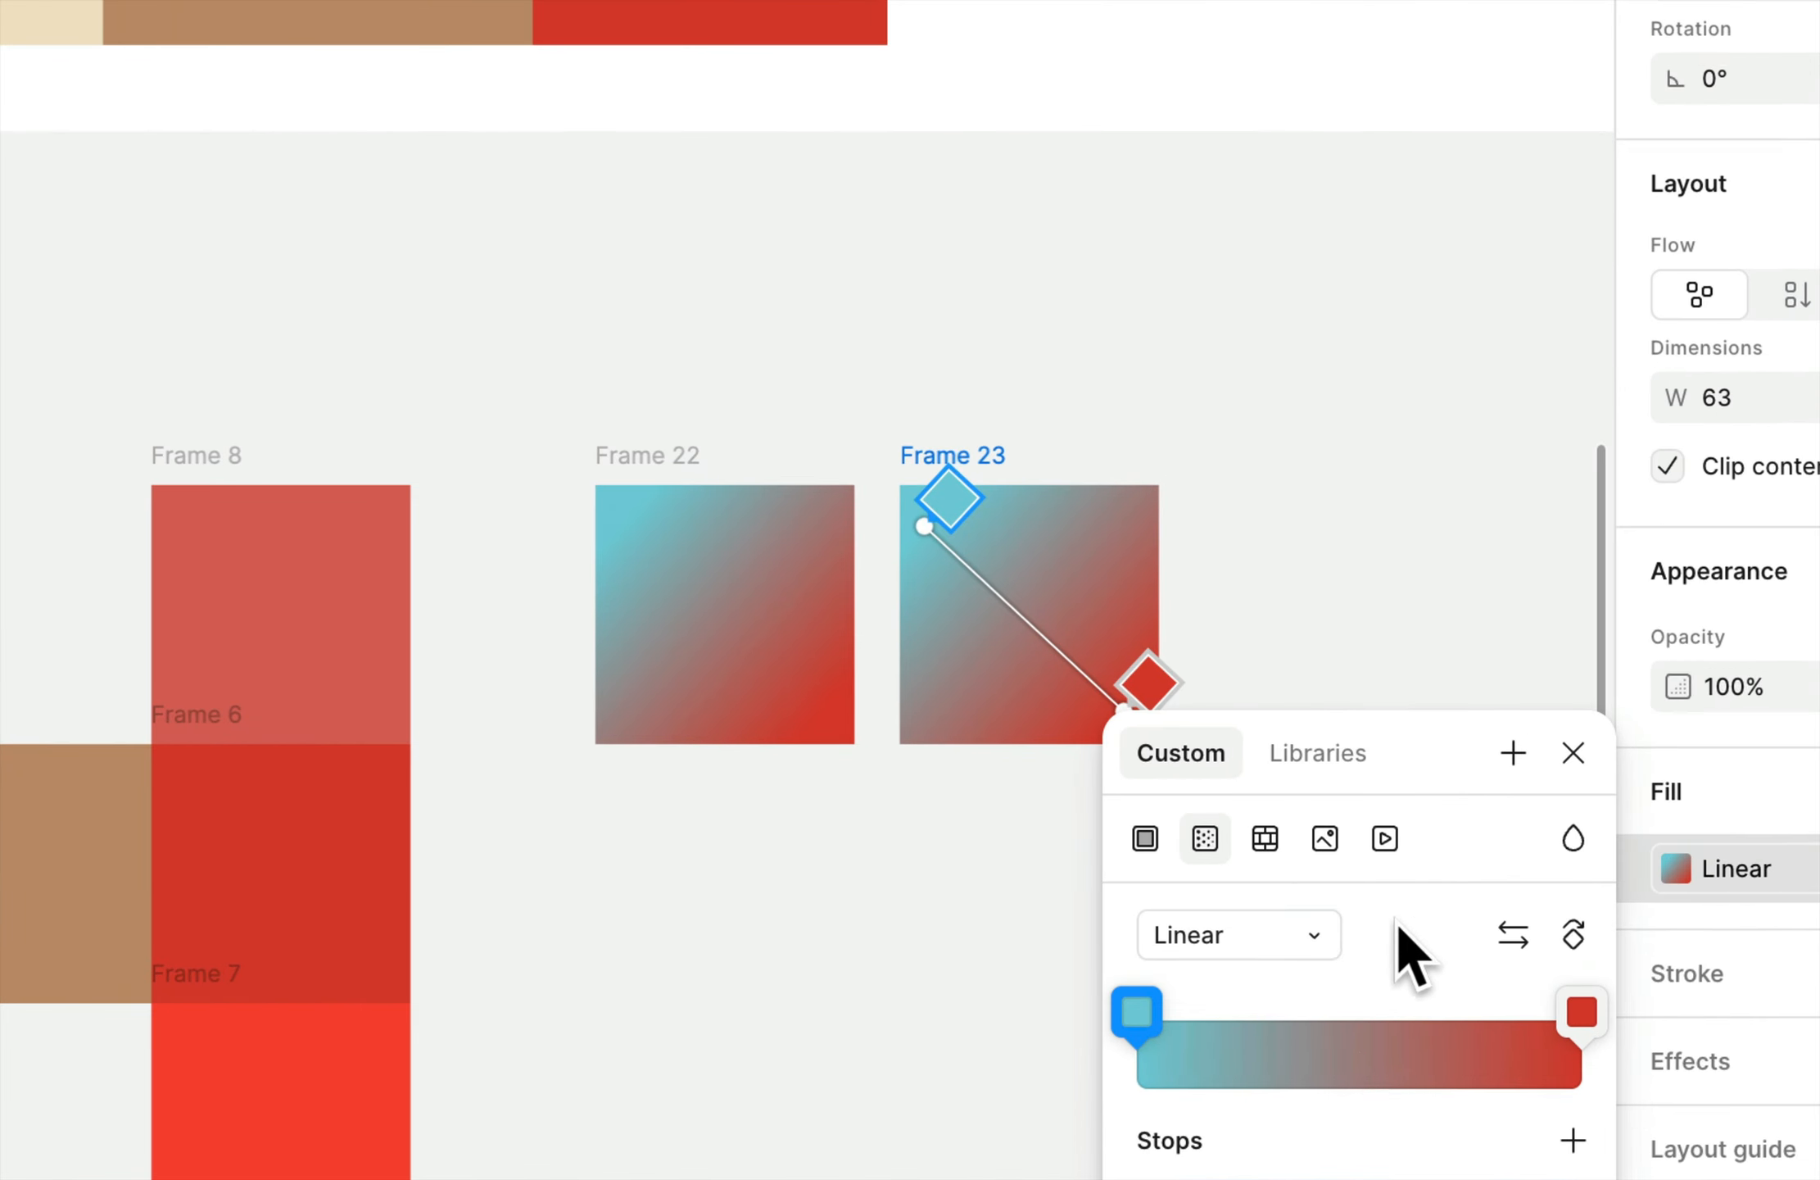
pyautogui.click(1299, 852)
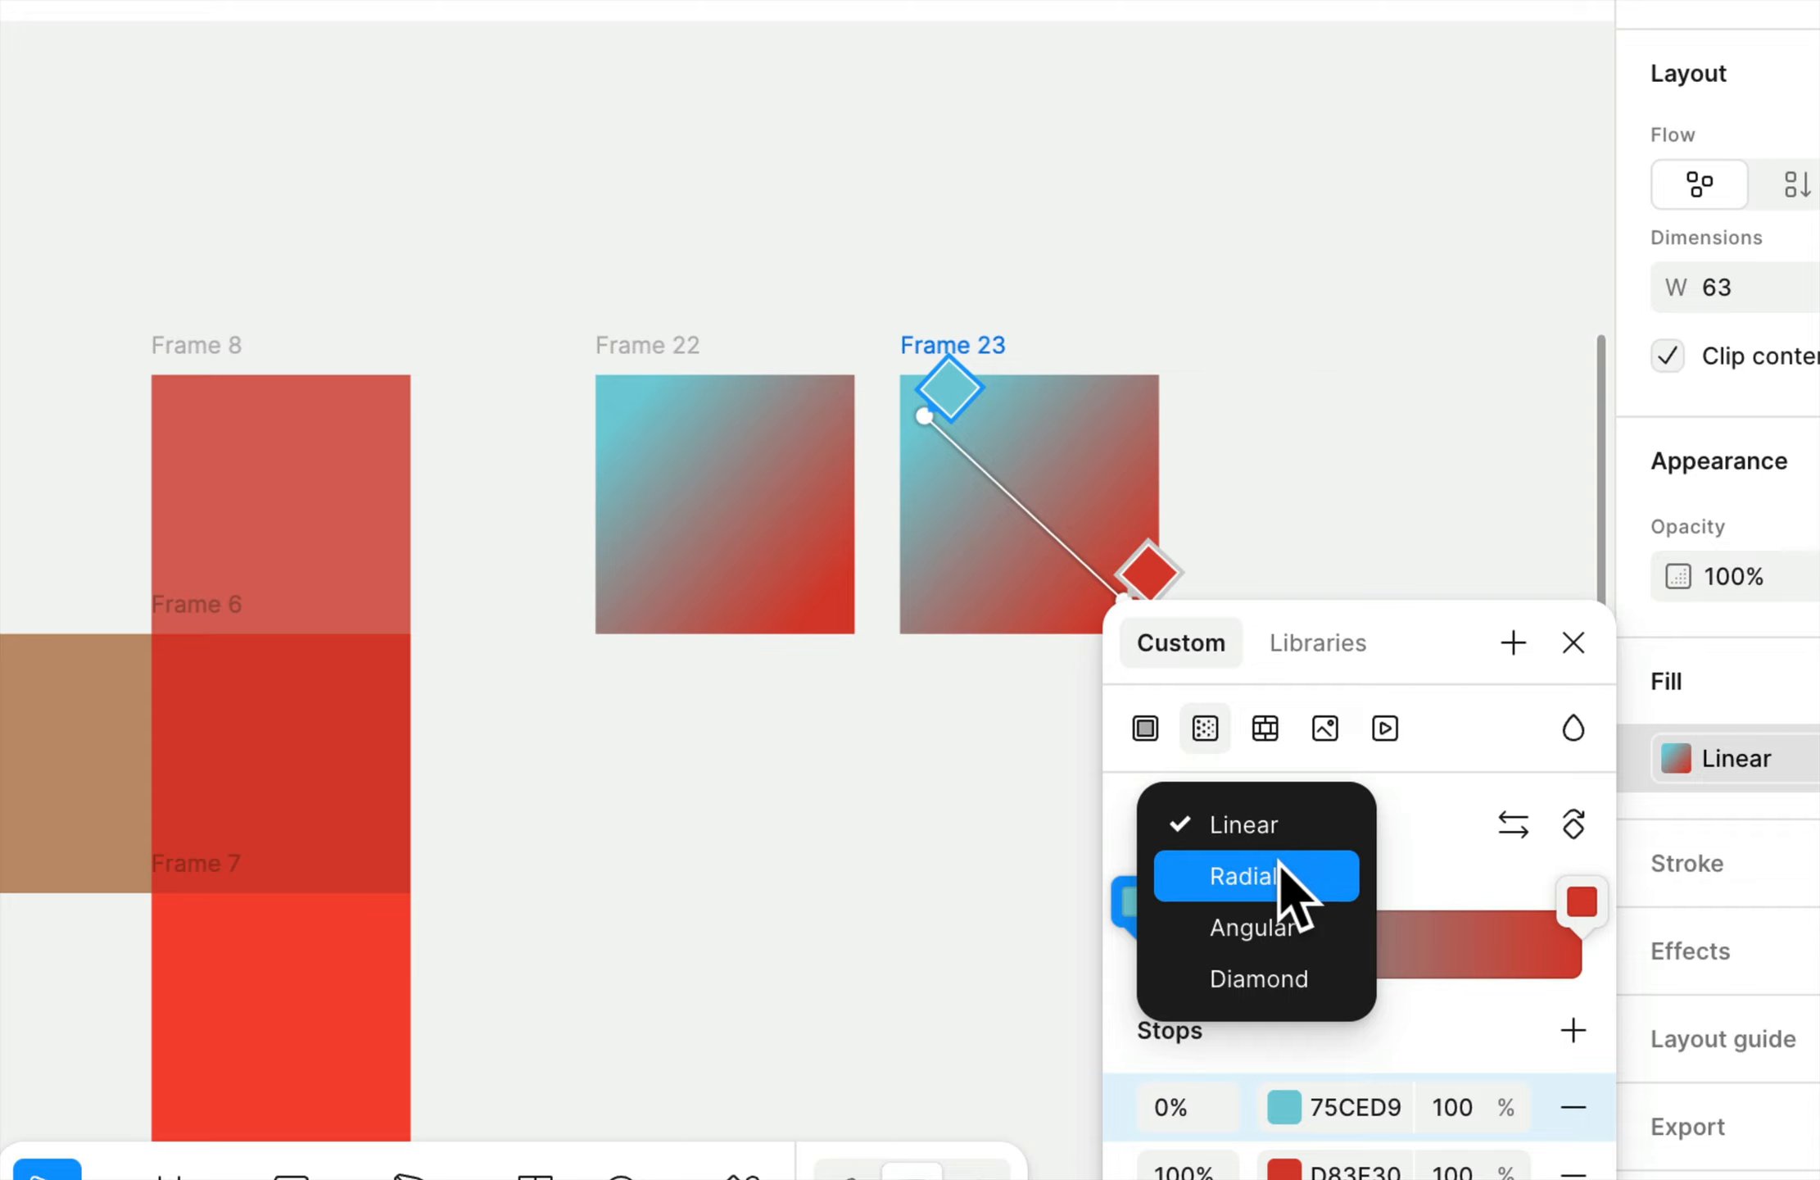
pyautogui.click(1298, 875)
# - Adjust the radial gradient's spread on the copied square, extending its outer end beyond the square's lower edge
pyautogui.hscroll(5, 975, 717)
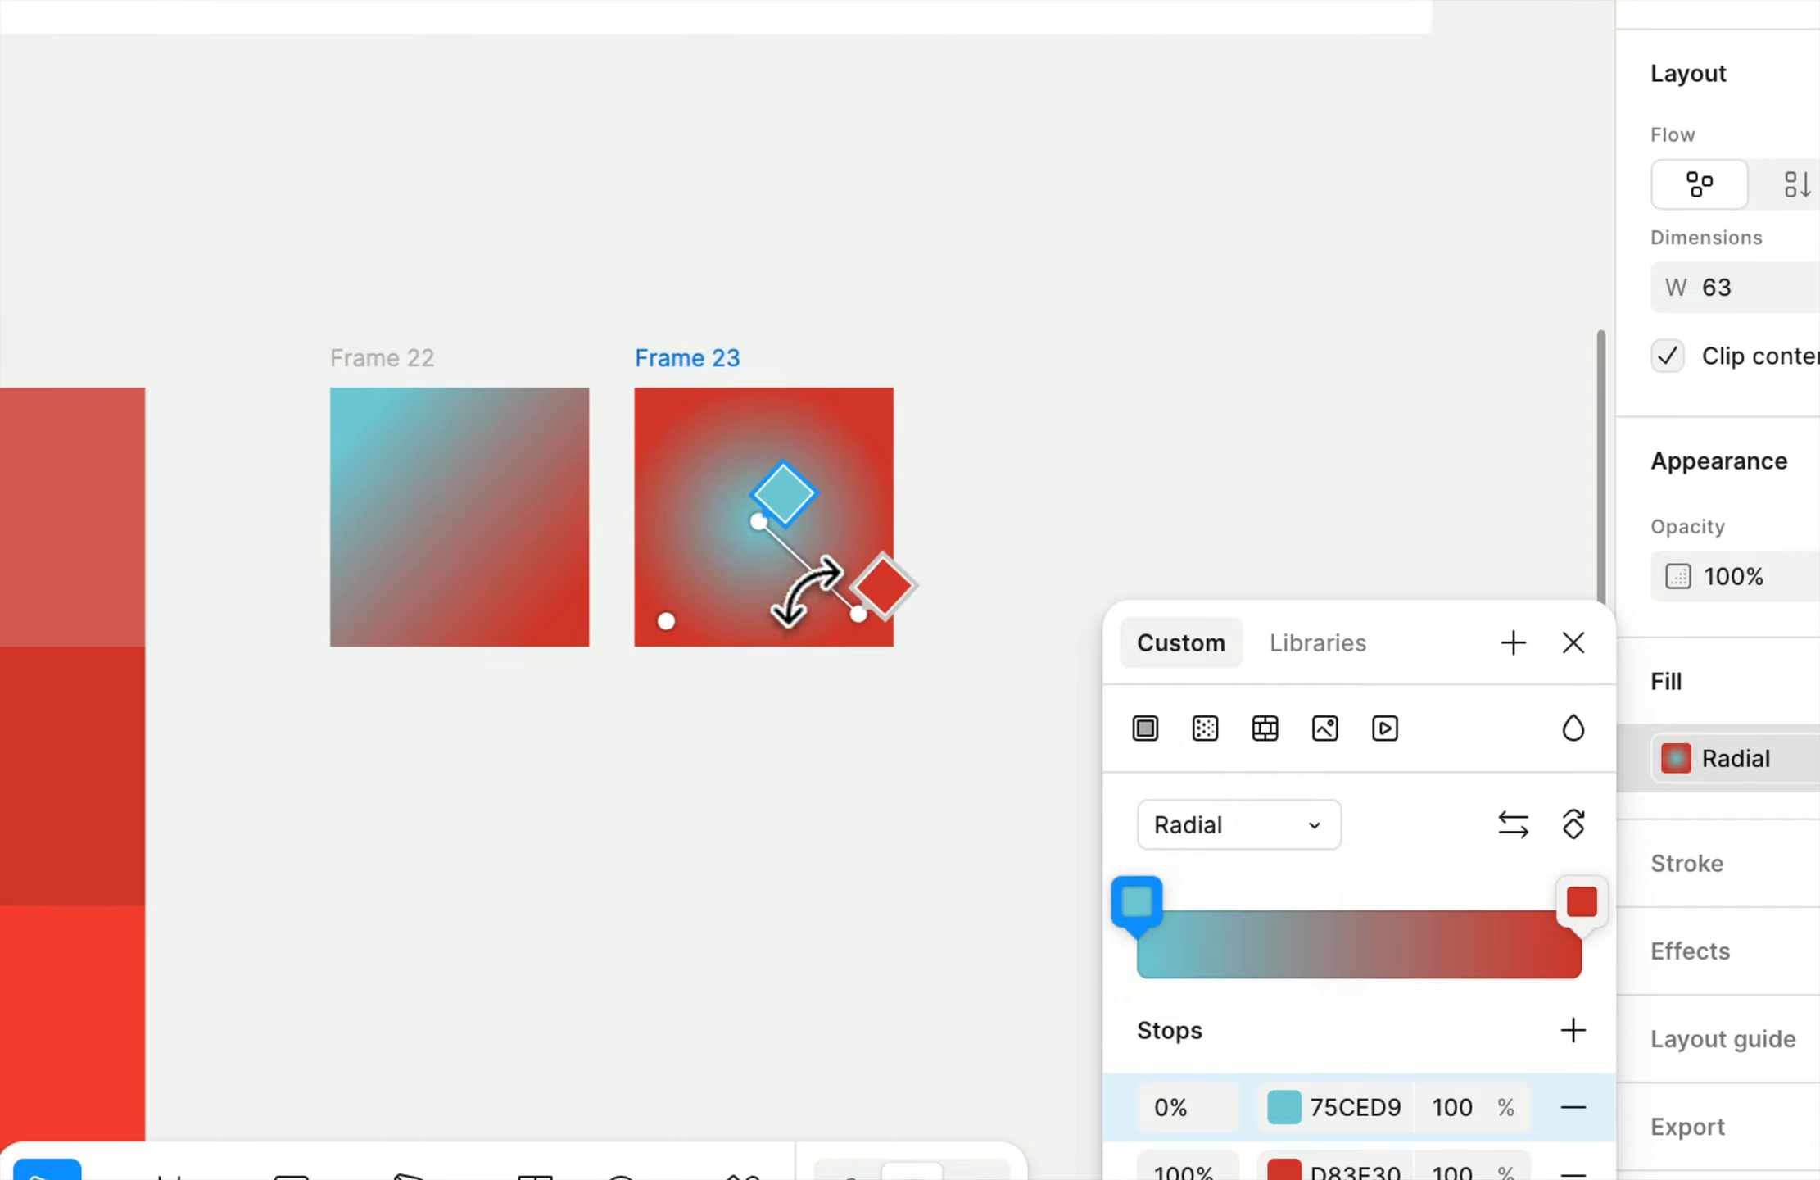
pyautogui.moveTo(862, 620)
pyautogui.mouseDown()
pyautogui.moveTo(894, 724)
pyautogui.moveTo(841, 591)
pyautogui.mouseUp()
pyautogui.moveTo(685, 605)
pyautogui.mouseDown()
pyautogui.moveTo(633, 692)
pyautogui.moveTo(748, 532)
pyautogui.moveTo(622, 724)
pyautogui.moveTo(694, 597)
pyautogui.mouseUp()
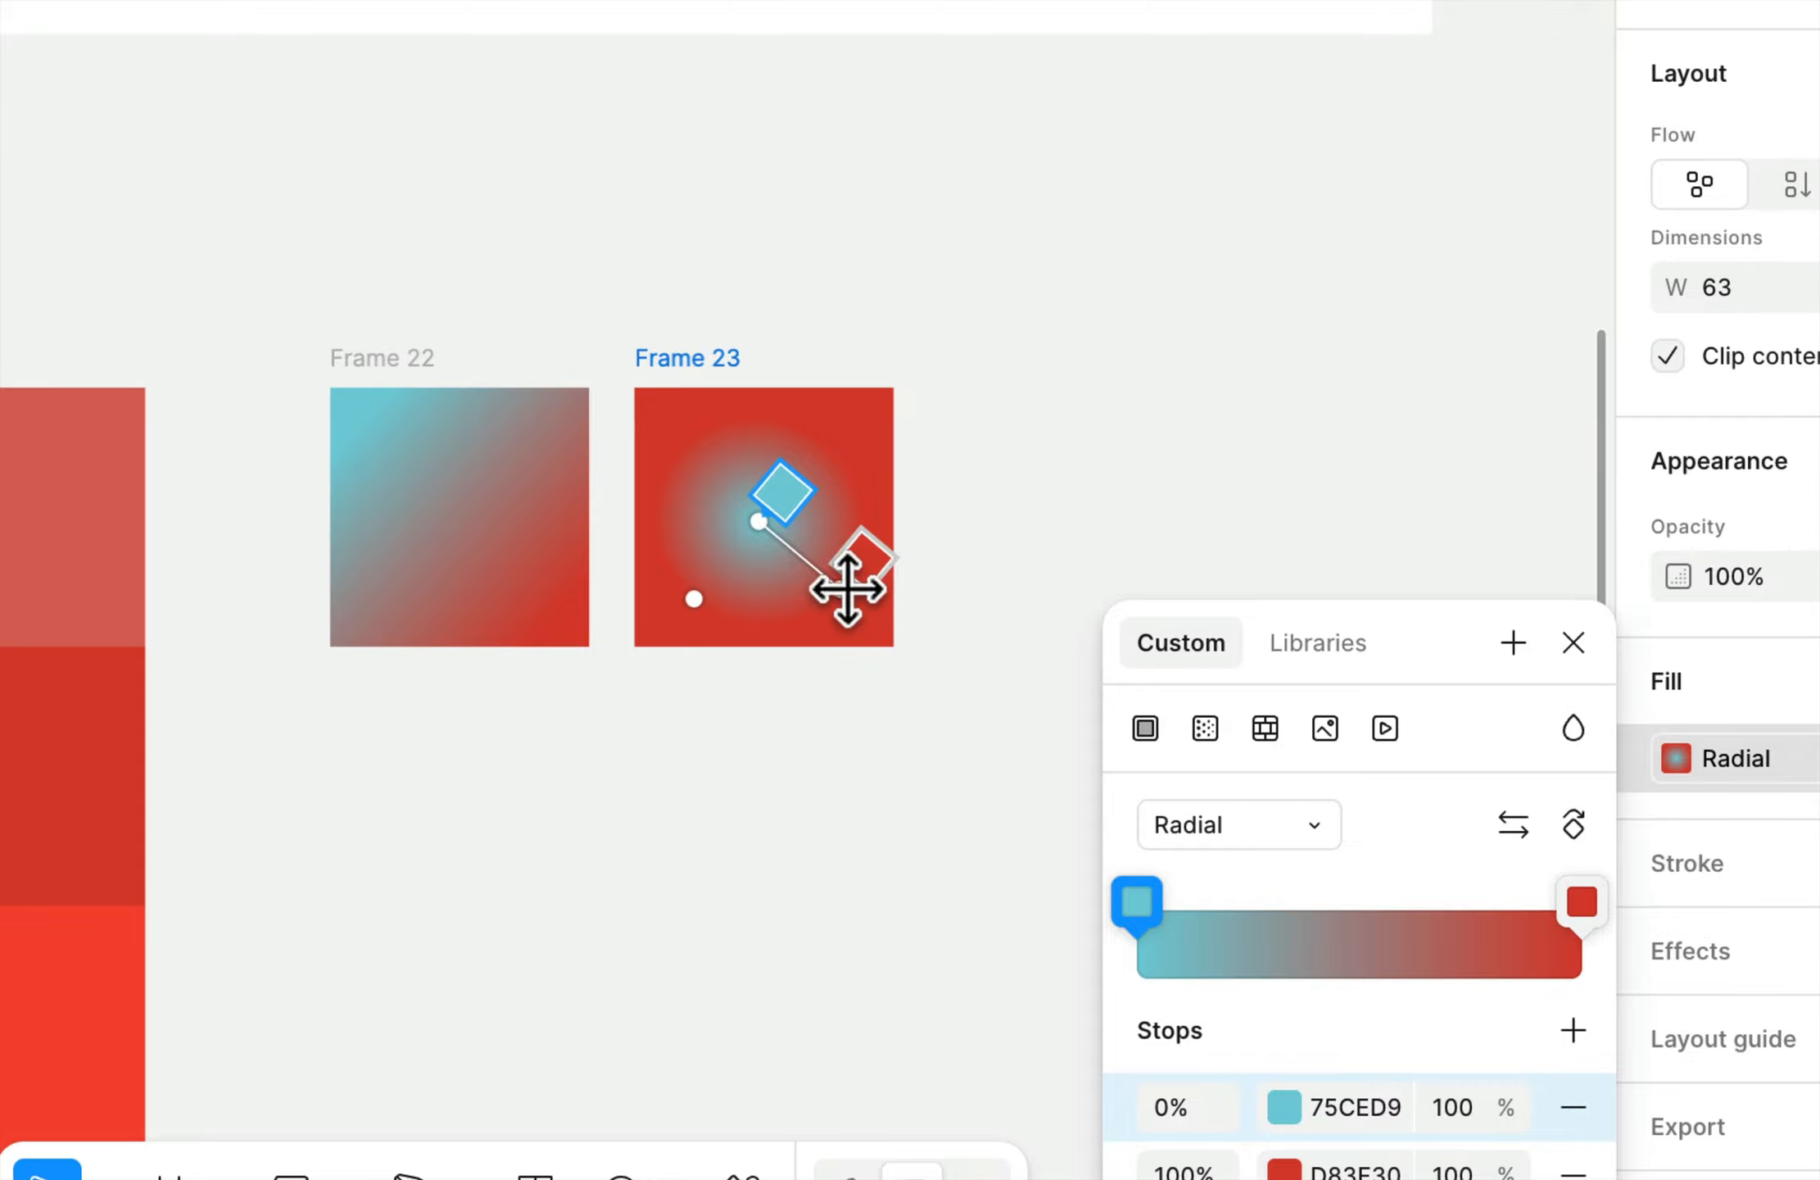
pyautogui.moveTo(846, 589); pyautogui.dragTo(864, 732)
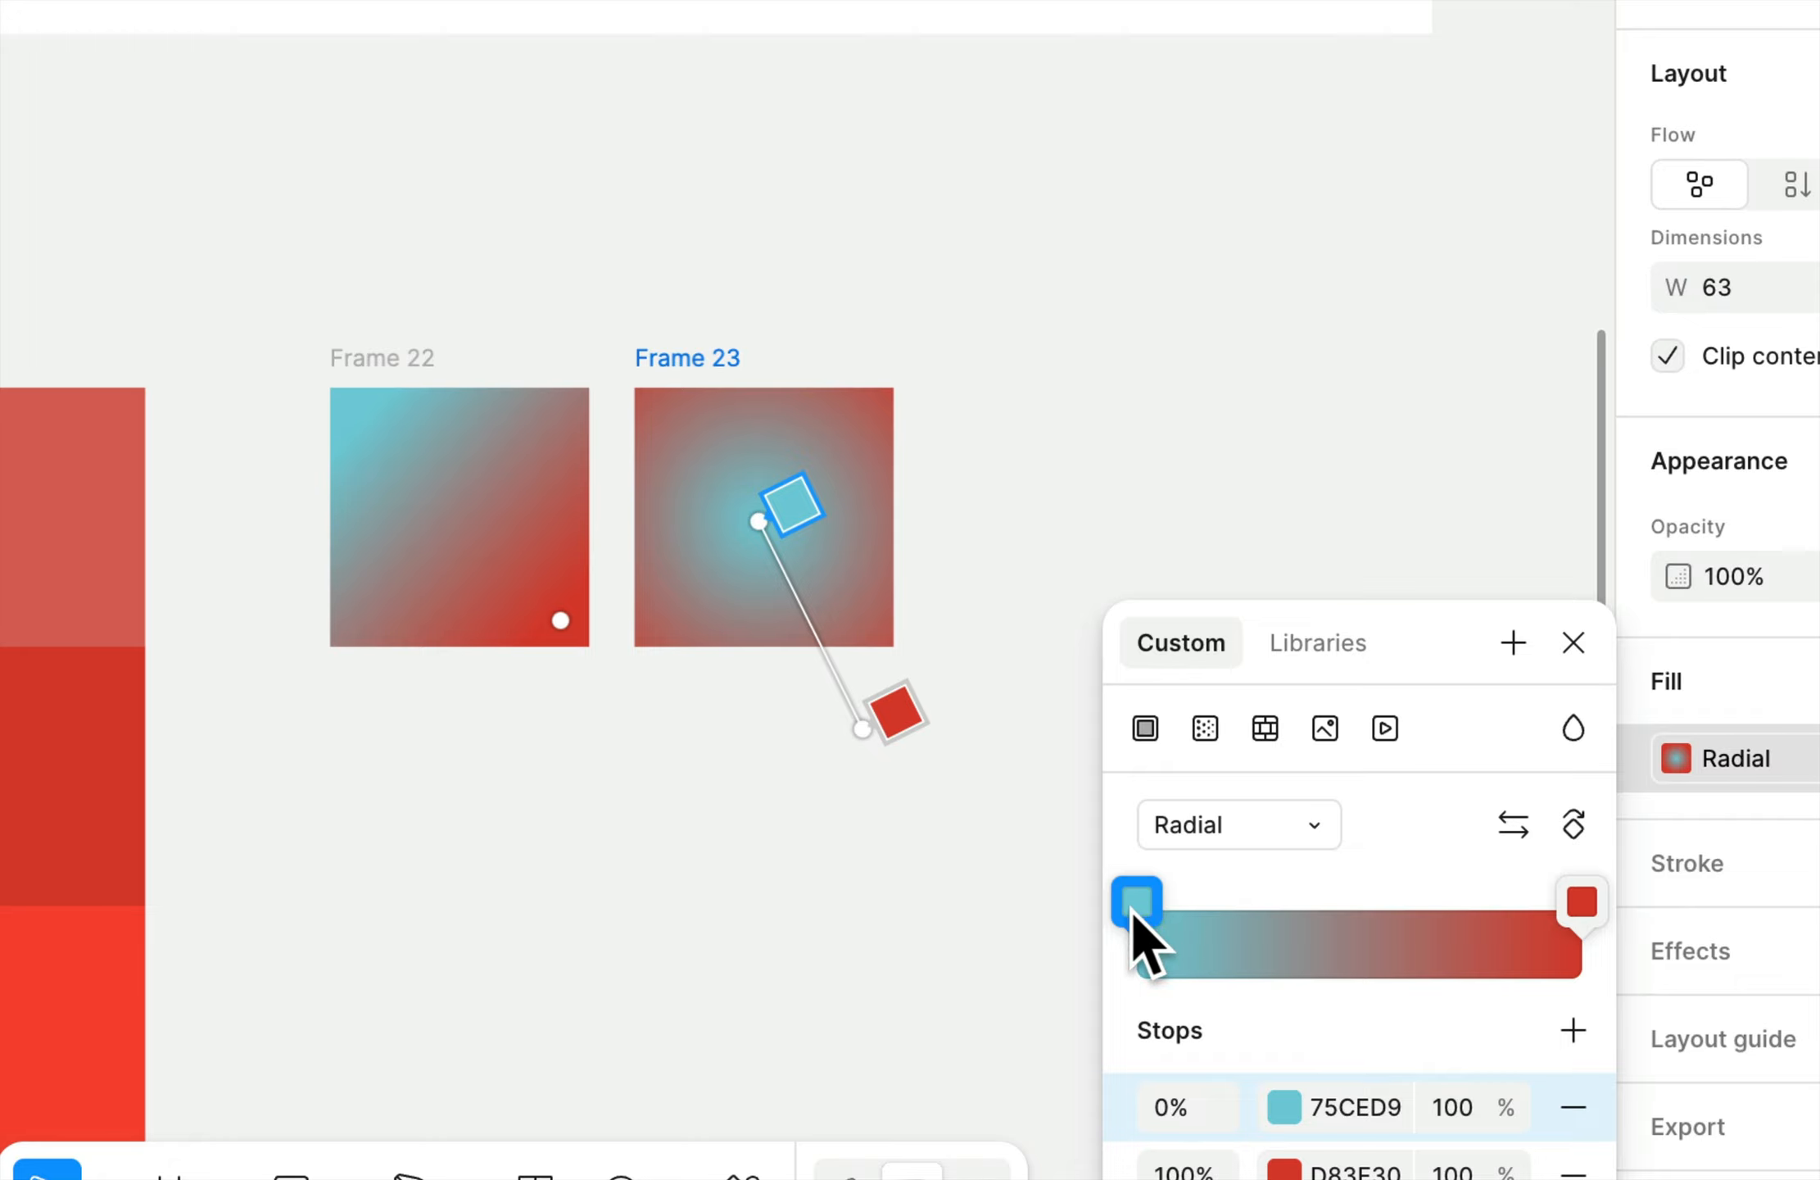
# - Change the radial gradient's 100% stop to the page colour 000000
pyautogui.click(1580, 902)
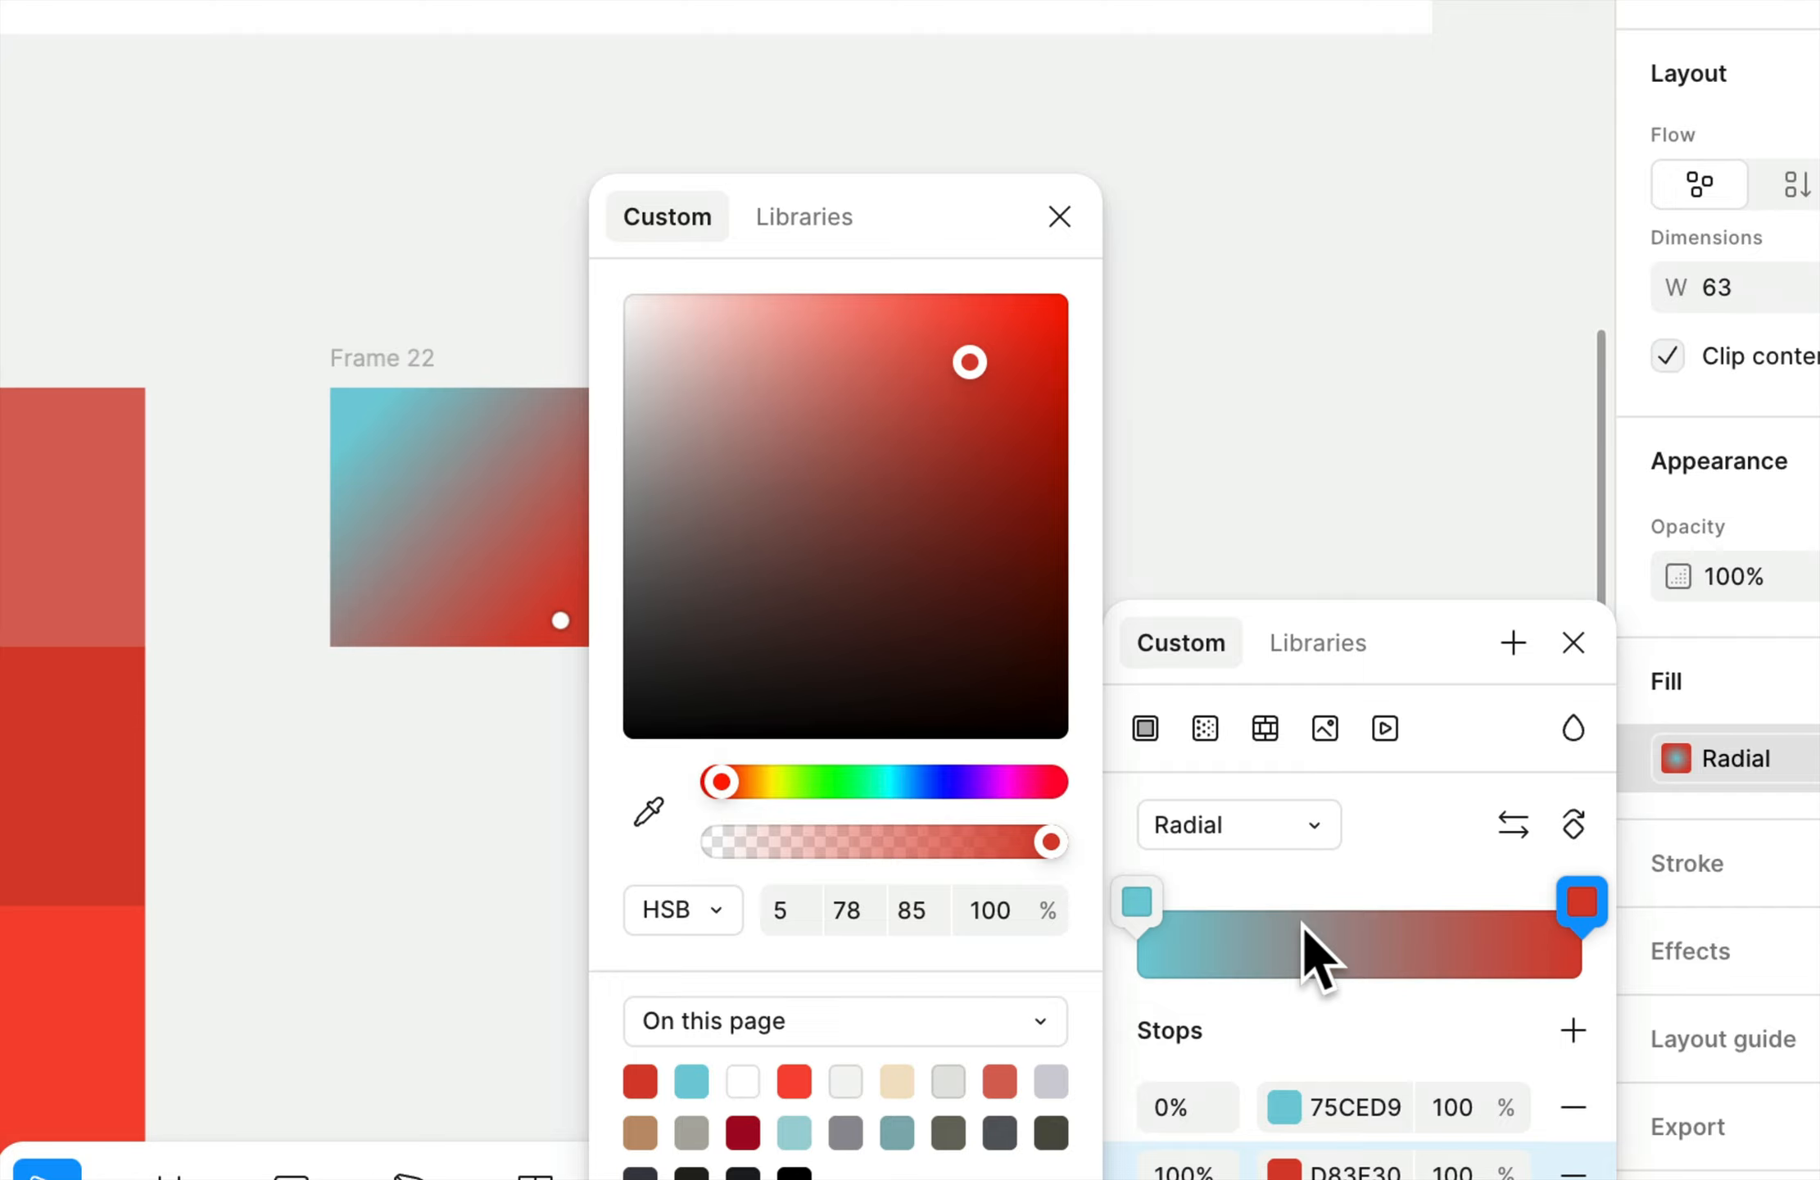
pyautogui.press('i')
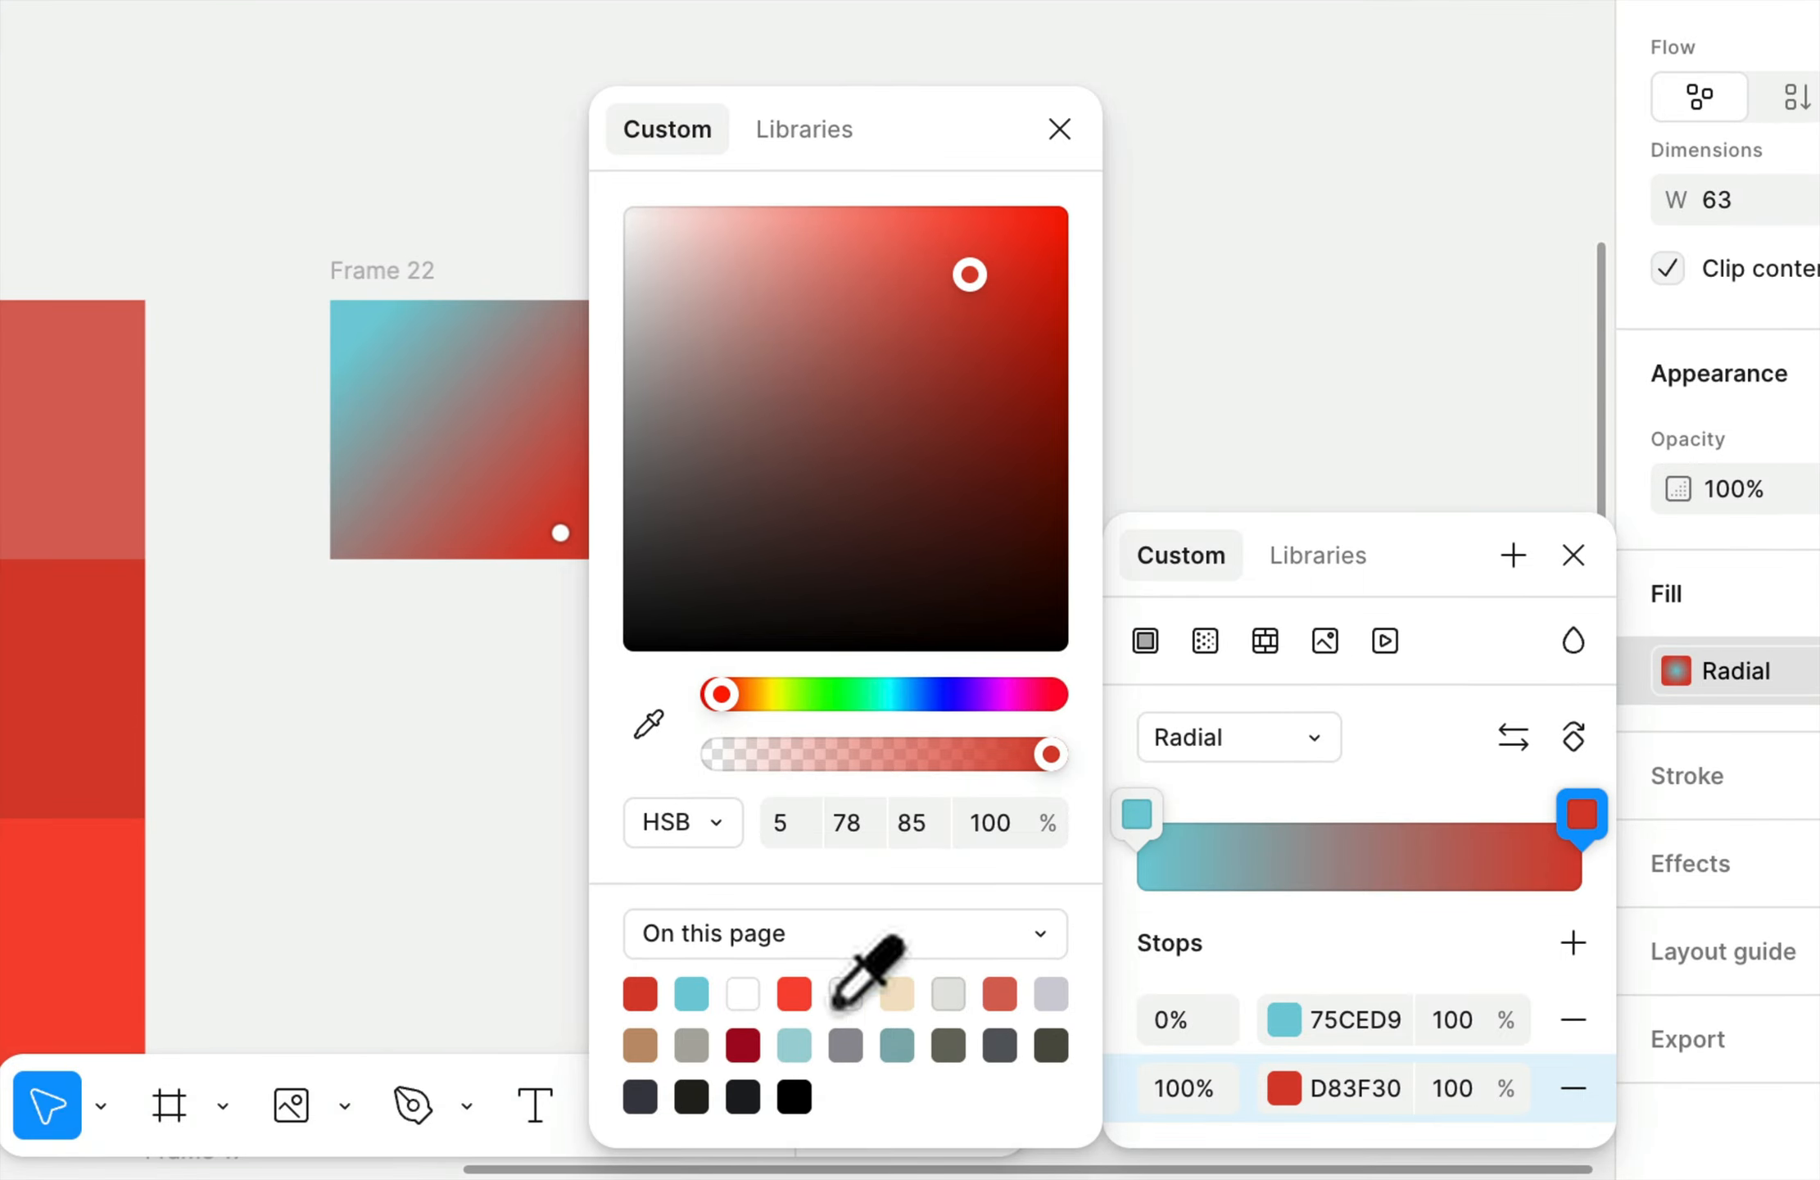
pyautogui.click(791, 1098)
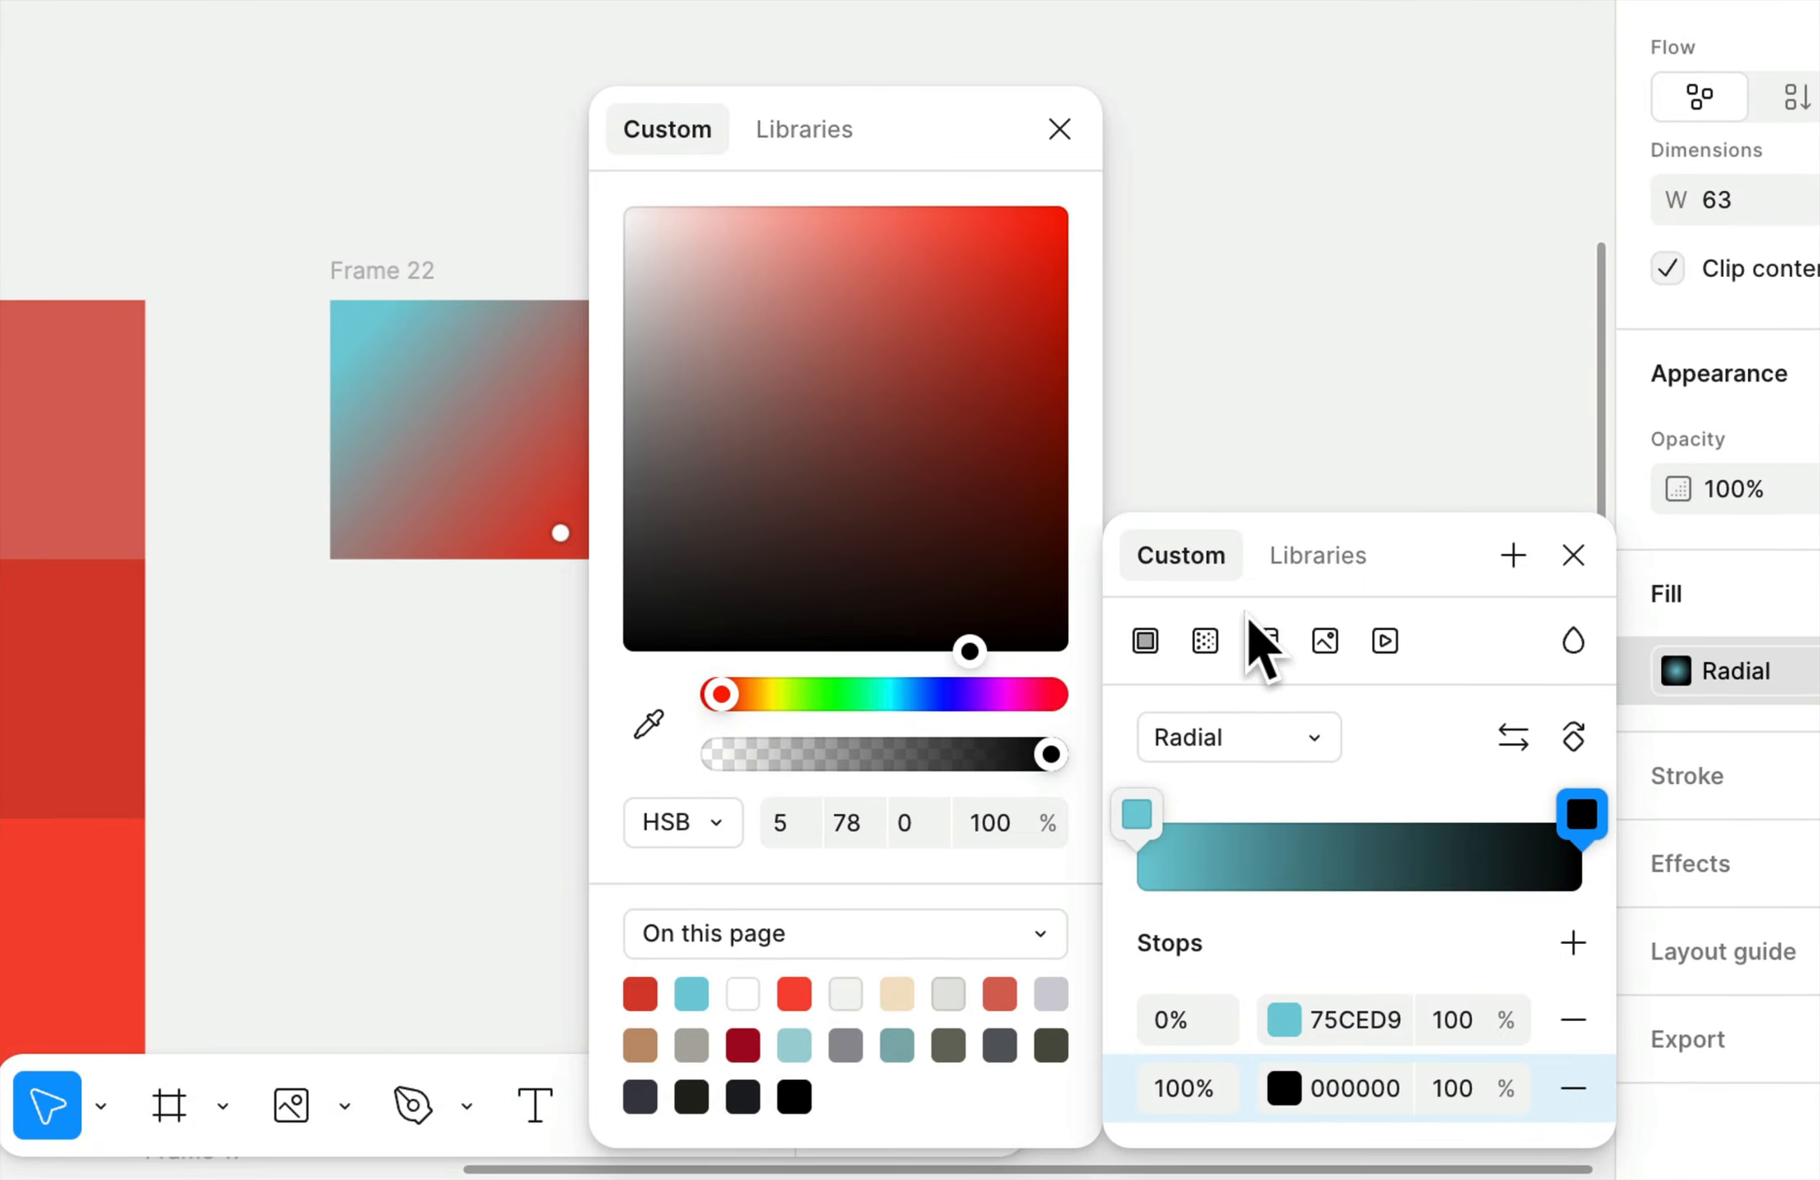
pyautogui.click(1454, 606)
pyautogui.click(1017, 719)
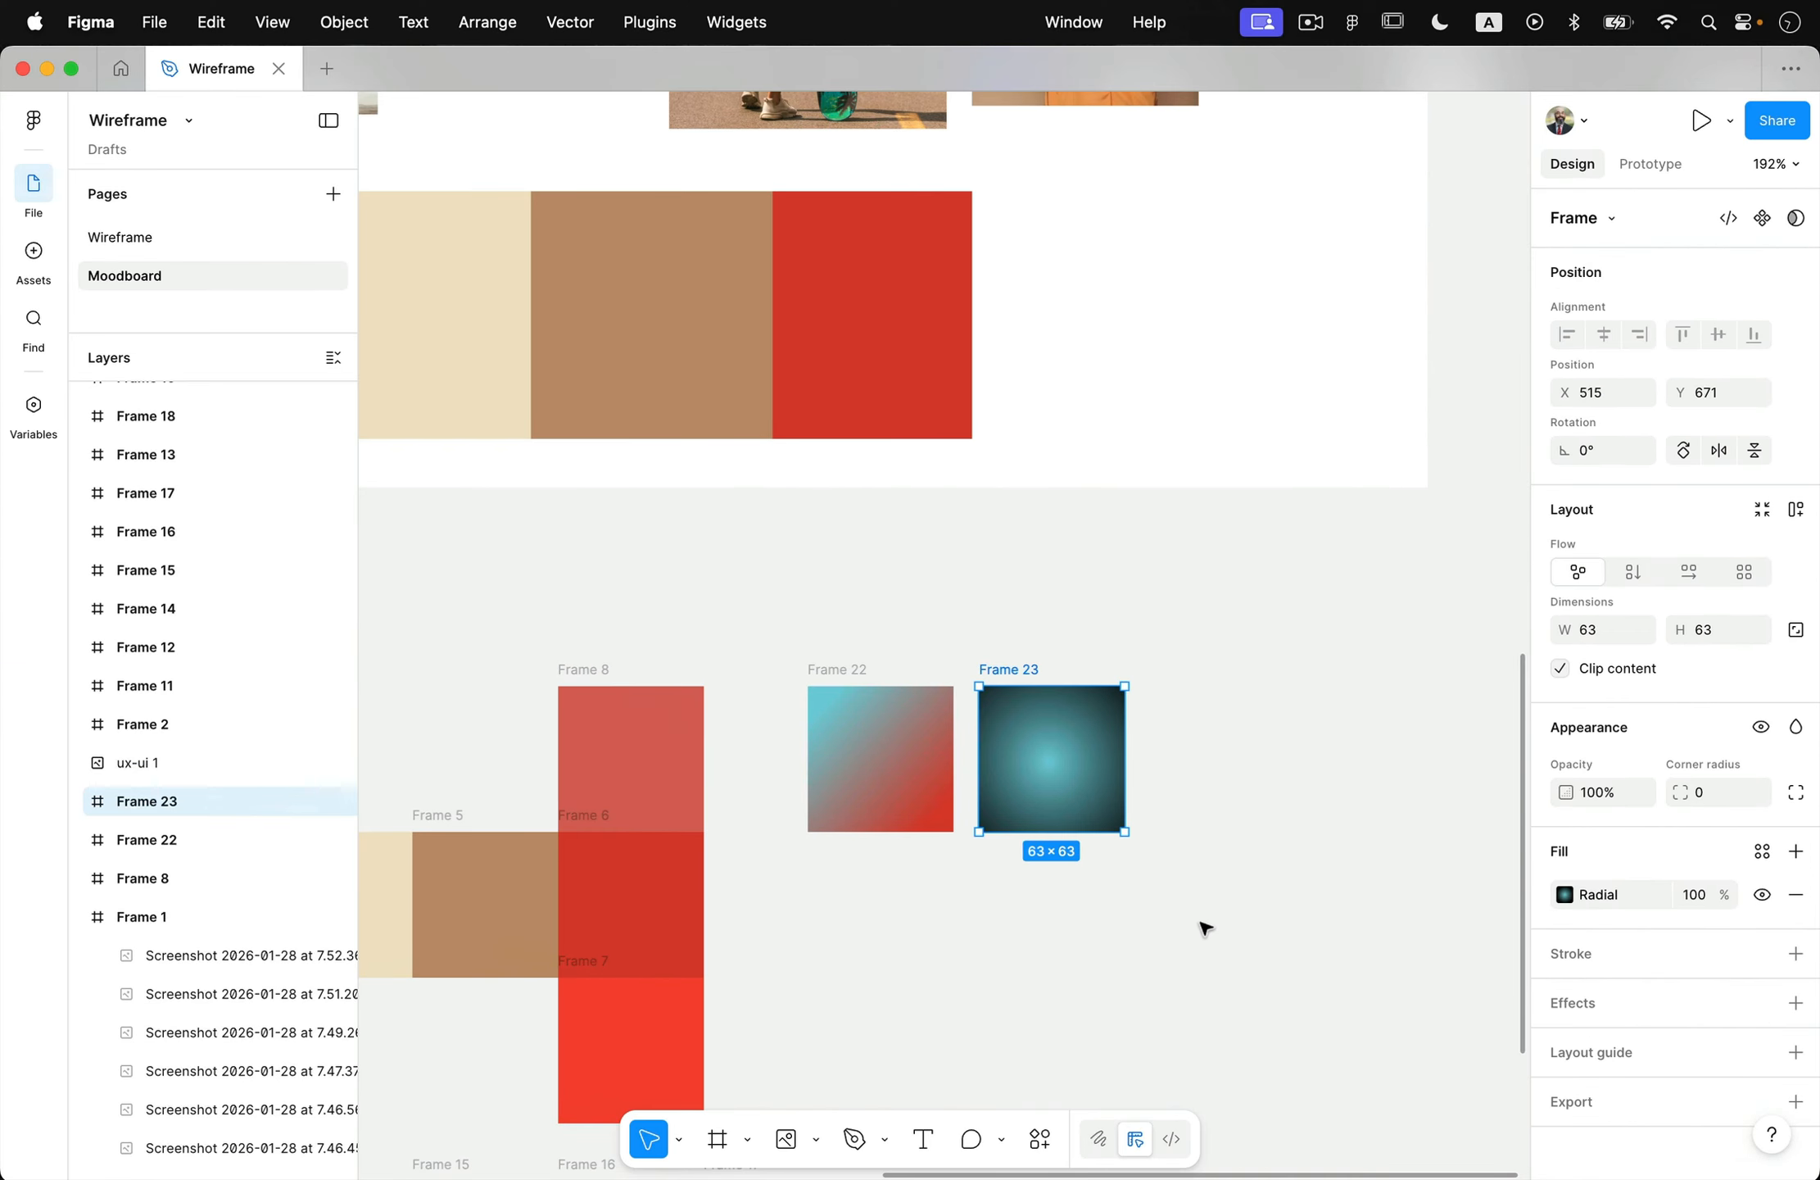
# - Duplicate the radial gradient square to its right at X 593, Y 671 and change the copy's gradient to Linear
pyautogui.scroll(-2, 1204, 927)
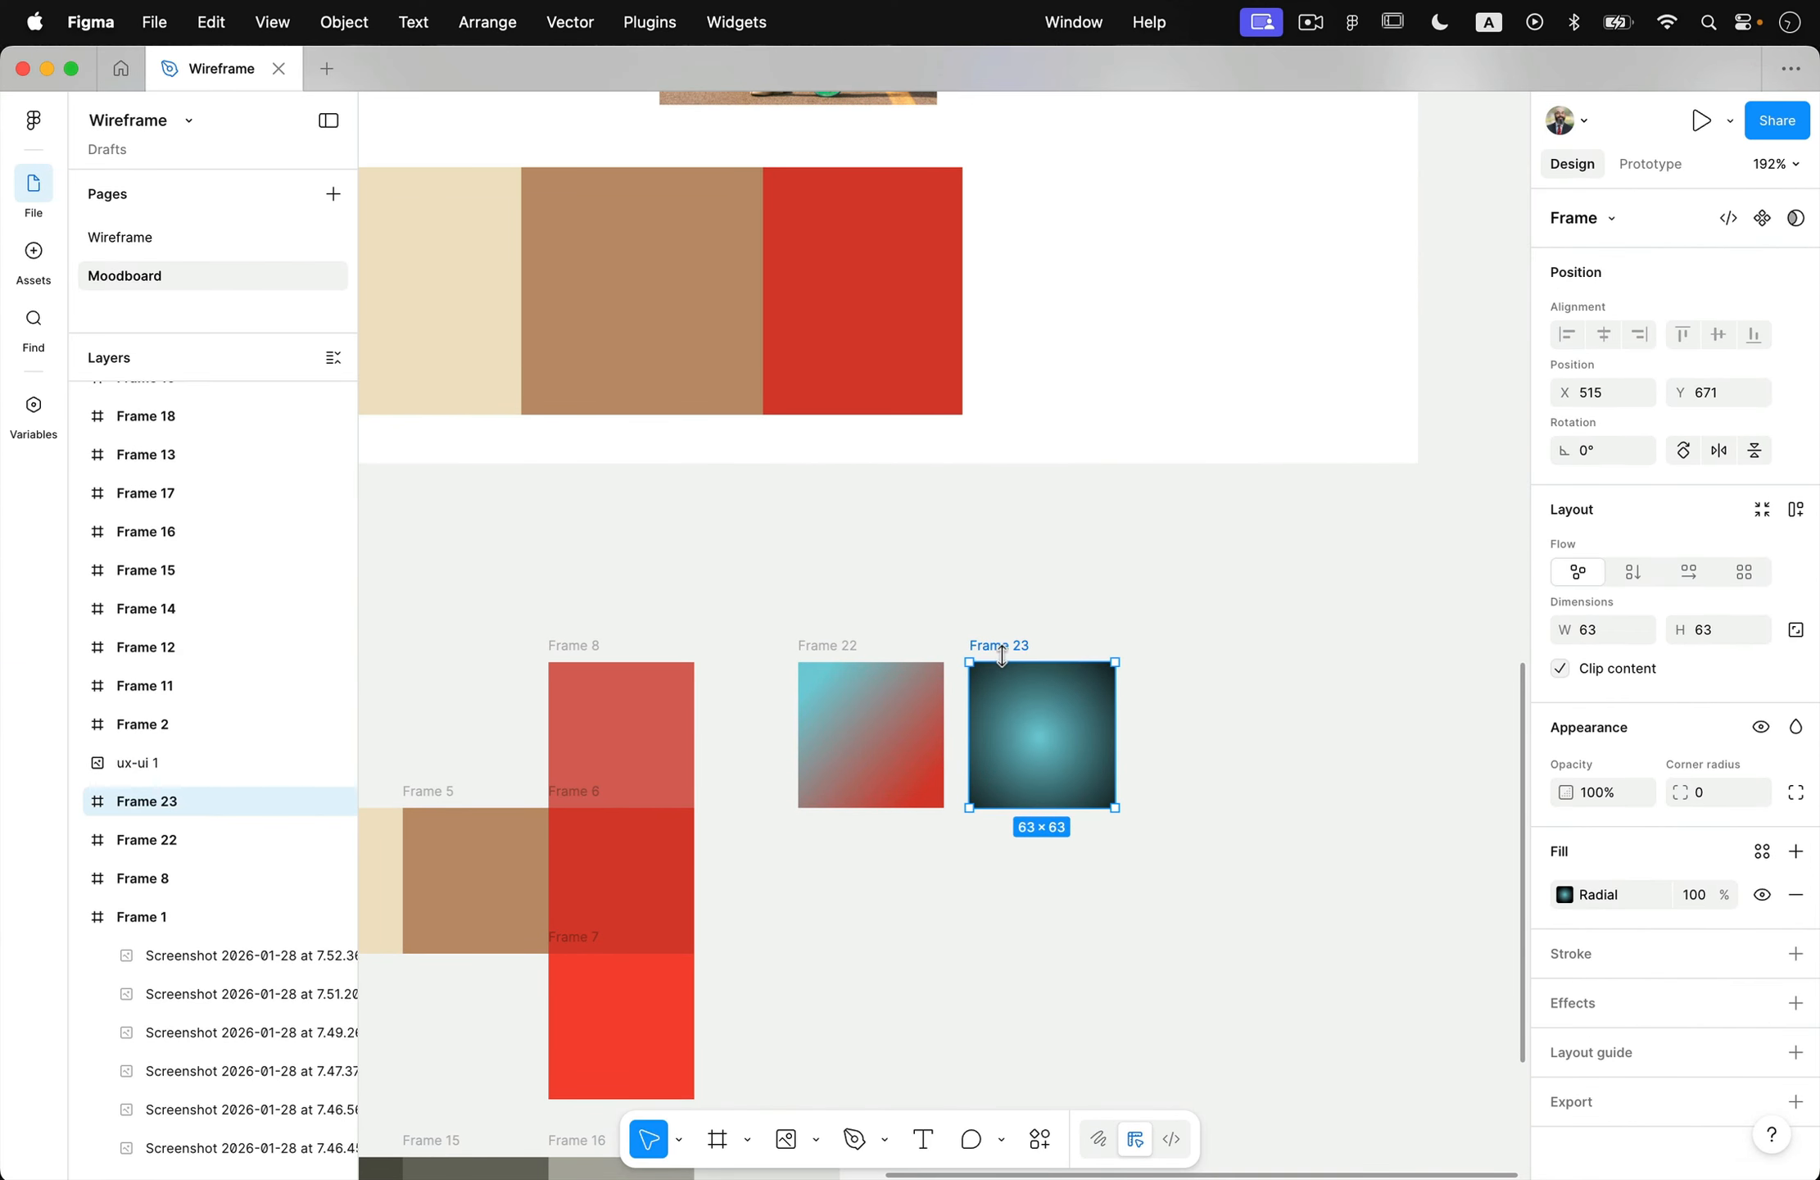
pyautogui.moveTo(1037, 647); pyautogui.dragTo(1217, 648)
pyautogui.click(1565, 893)
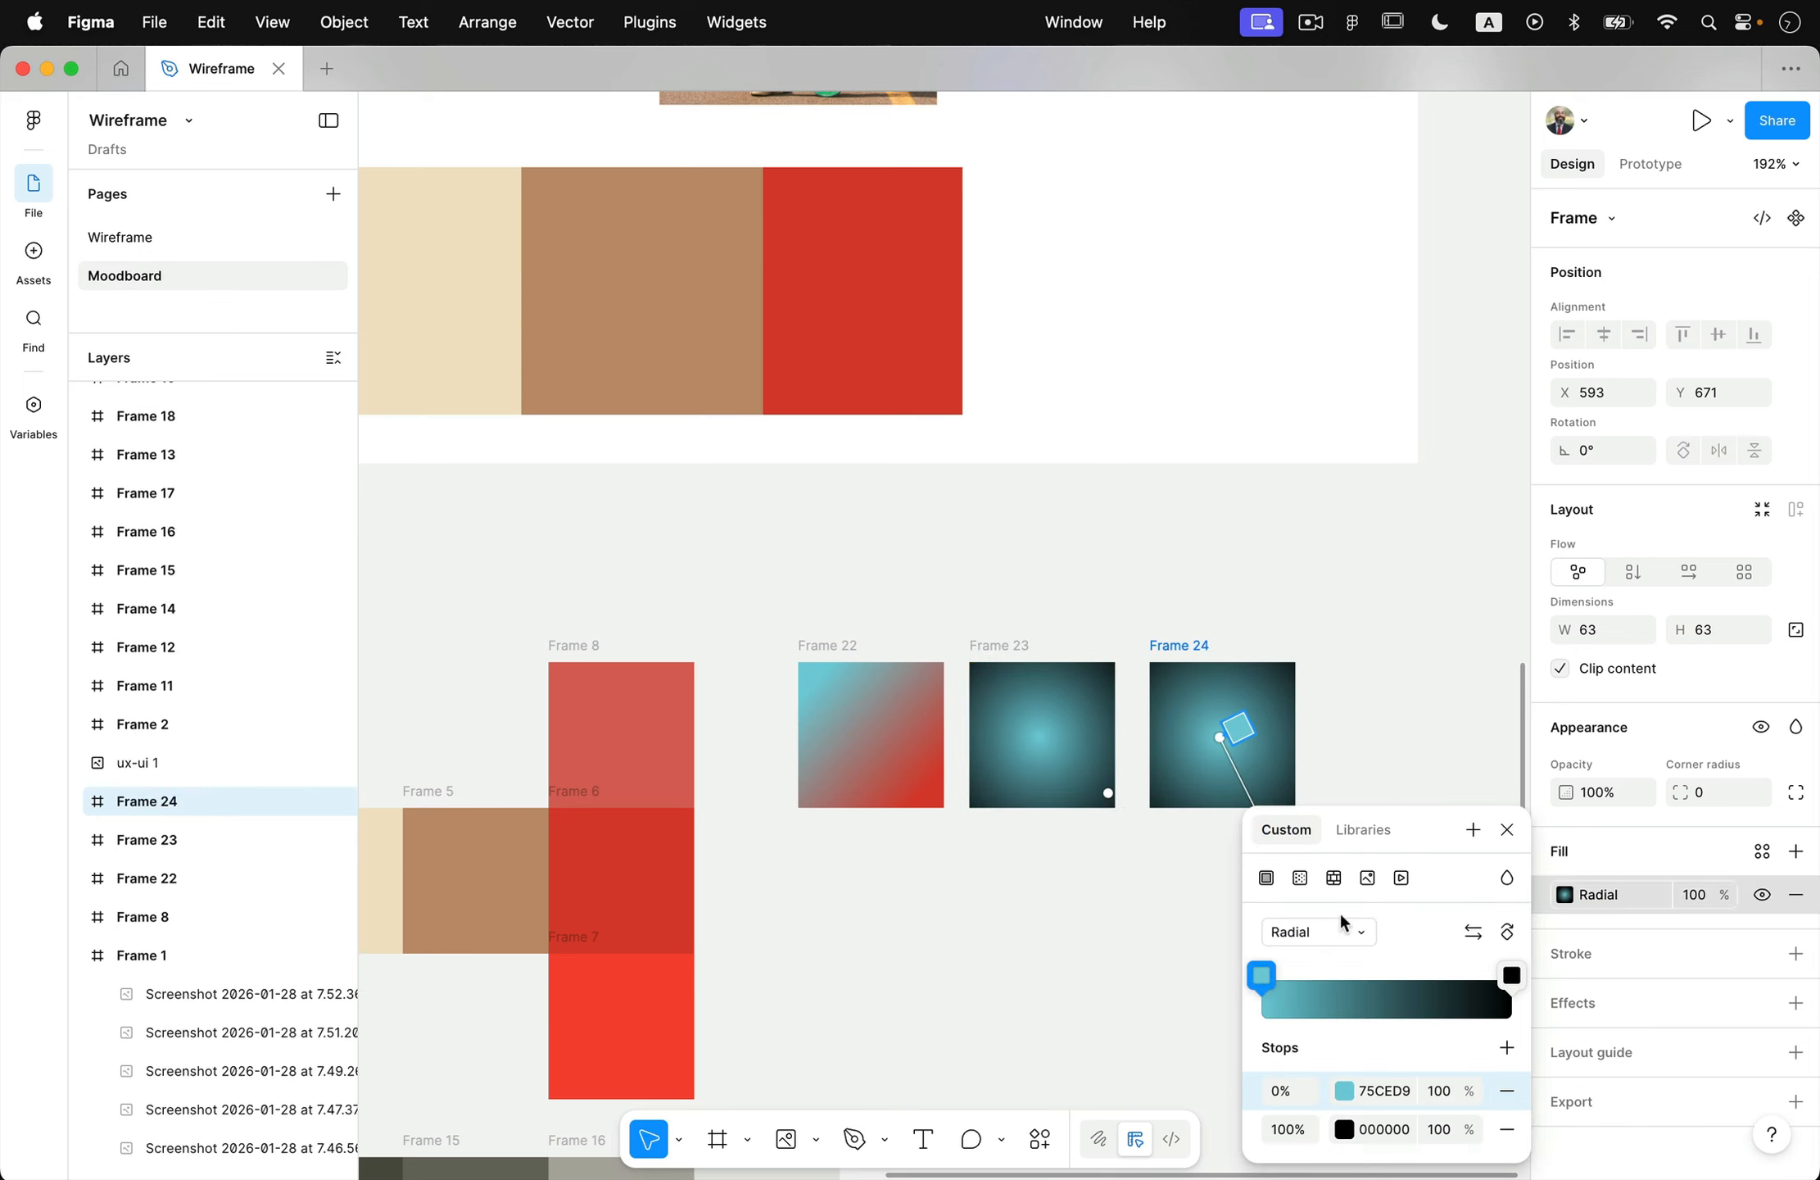
pyautogui.click(1301, 876)
pyautogui.click(1325, 878)
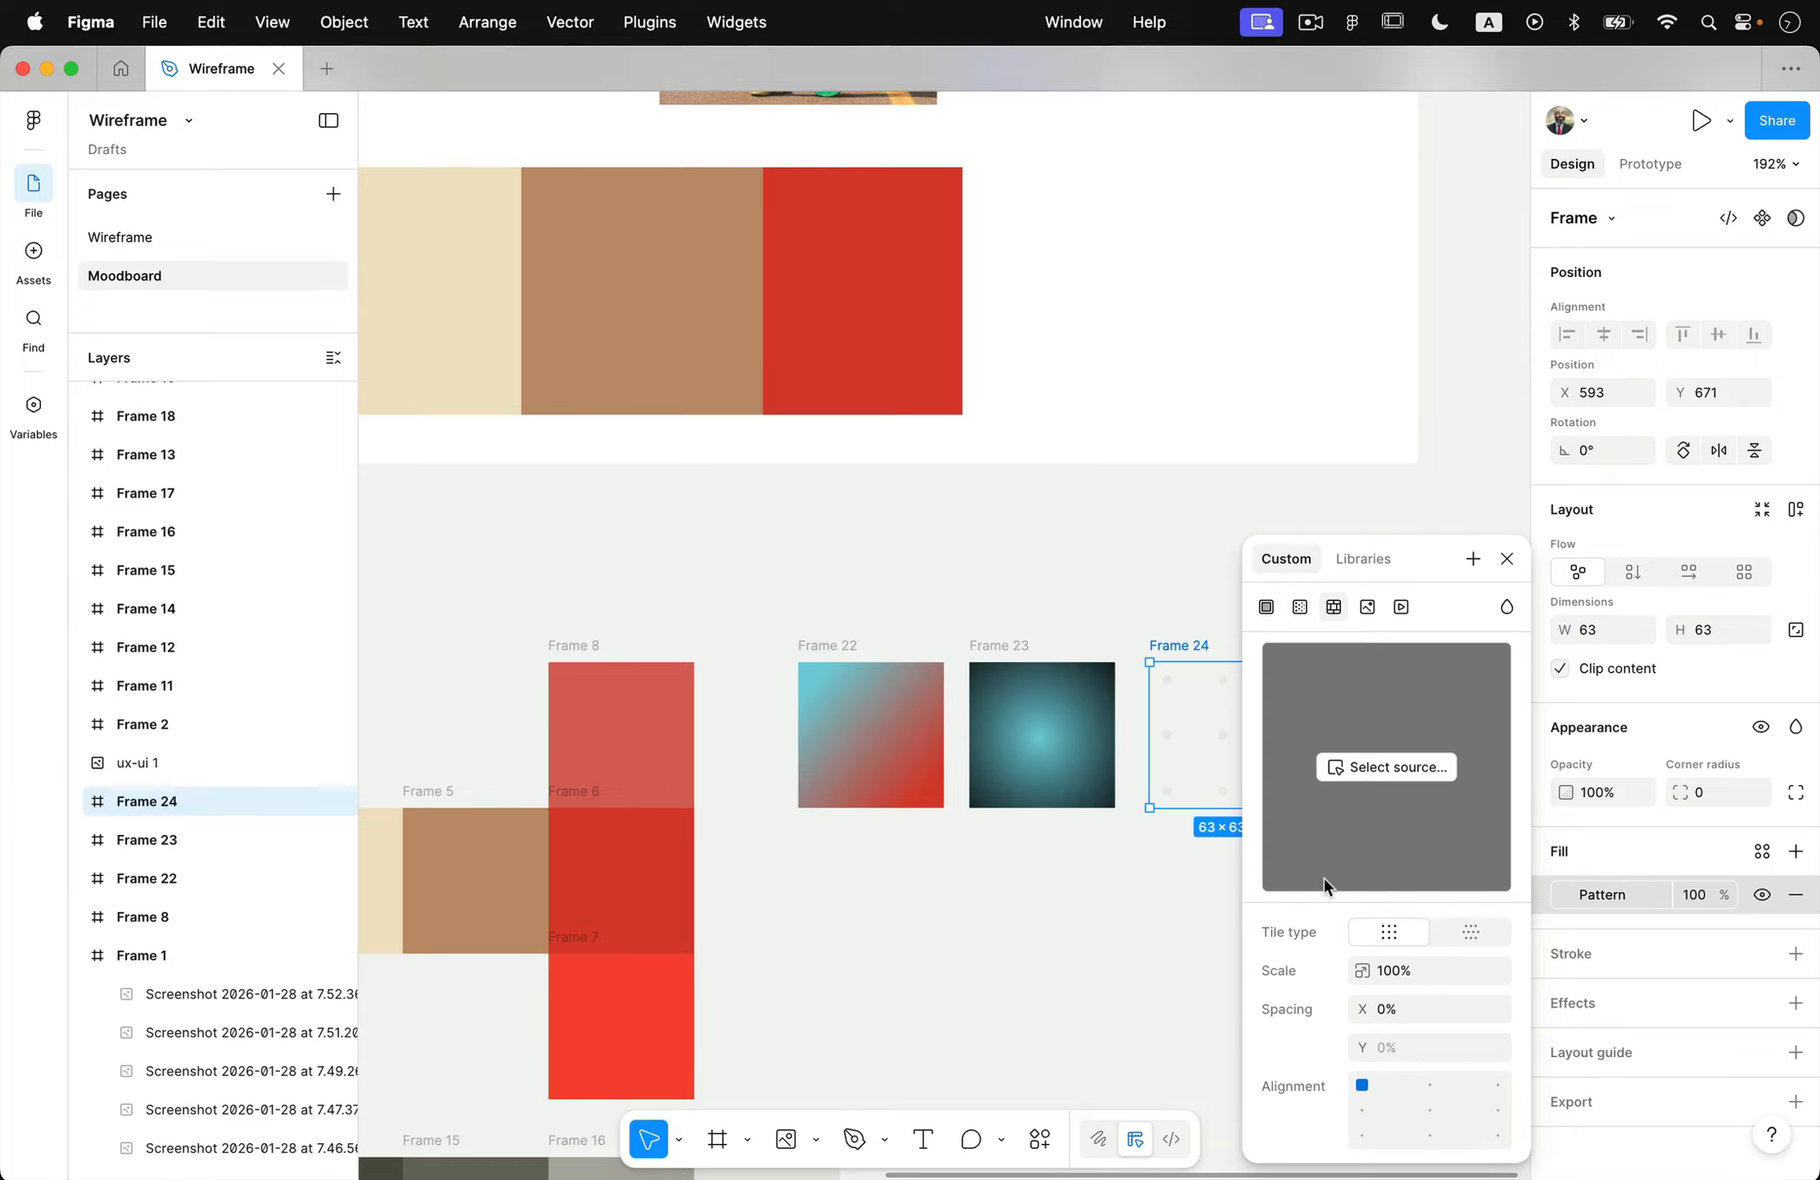
pyautogui.click(1300, 606)
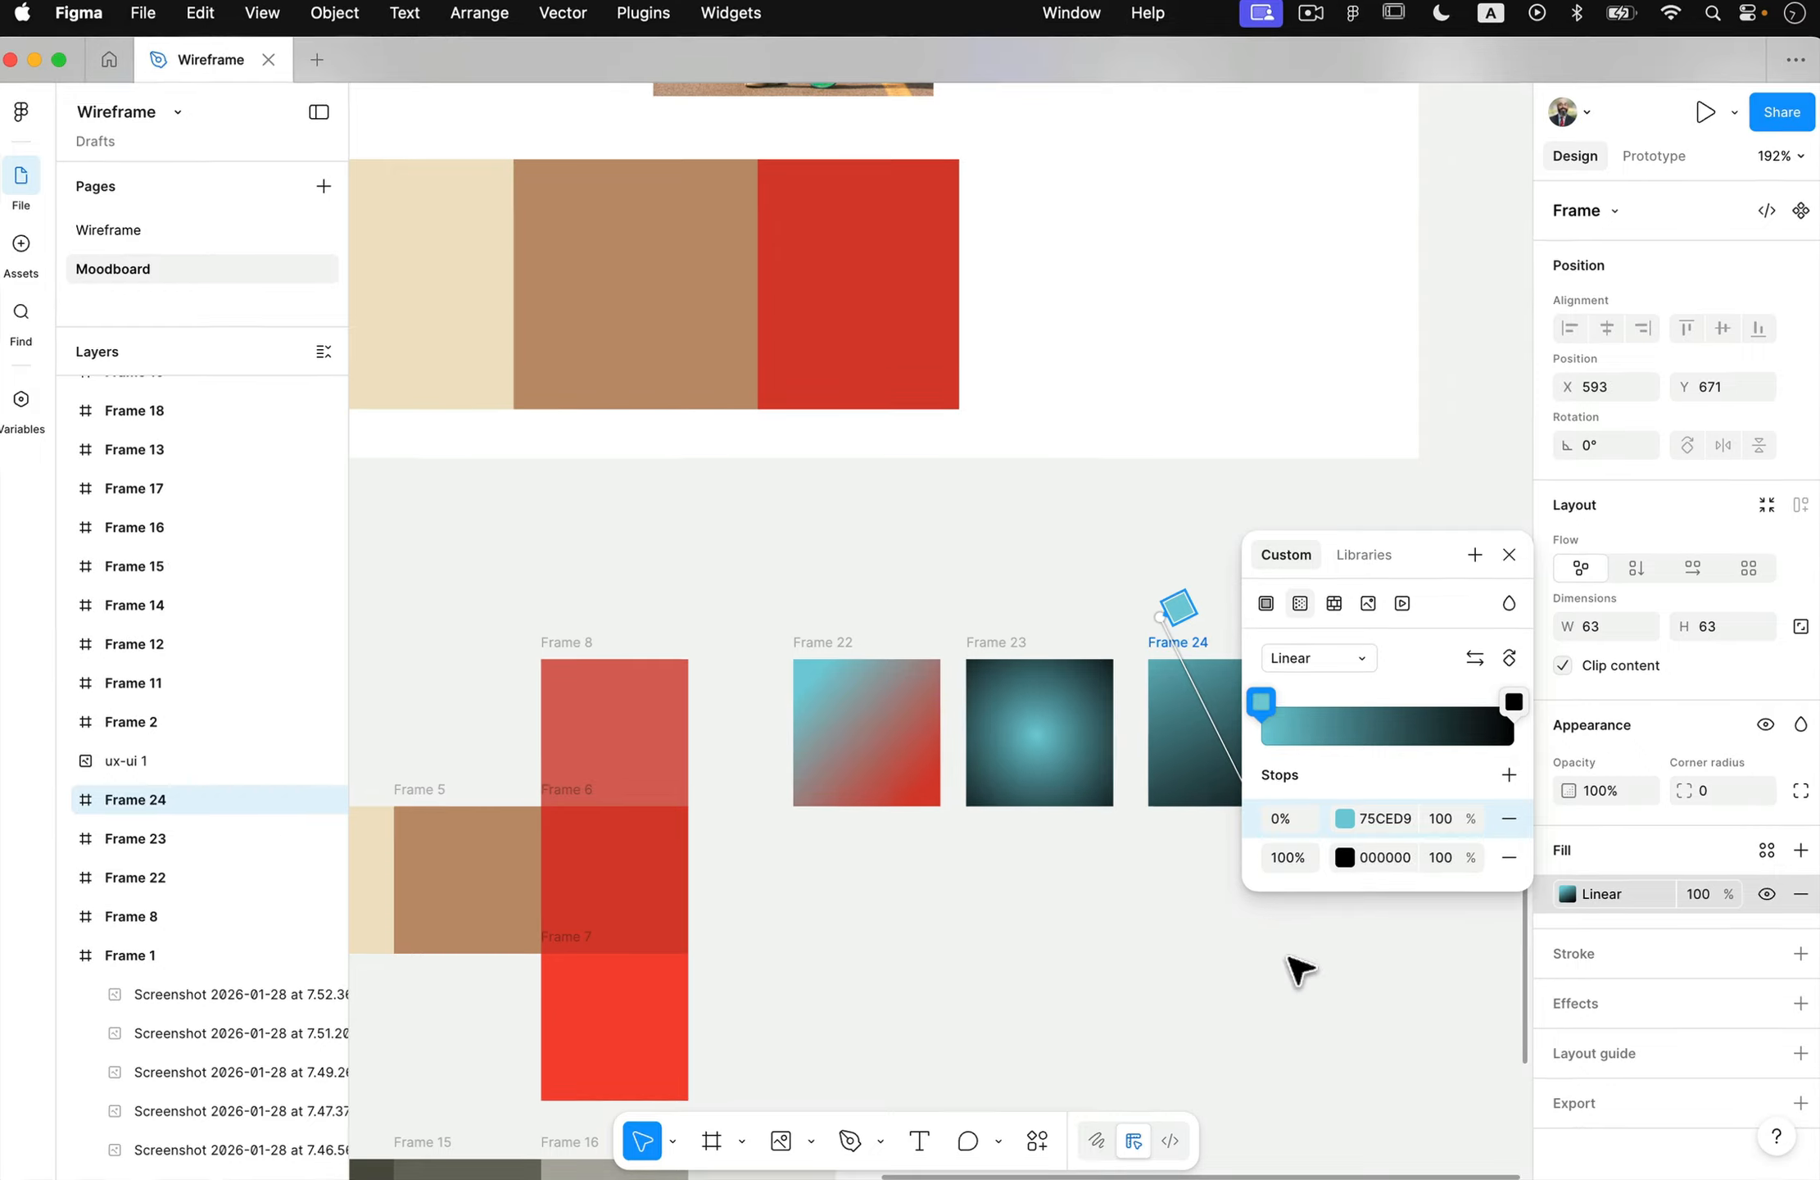
# - Straighten the third square's linear gradient so it runs vertically from its upper edge to its lower edge
pyautogui.hscroll(5, 951, 622)
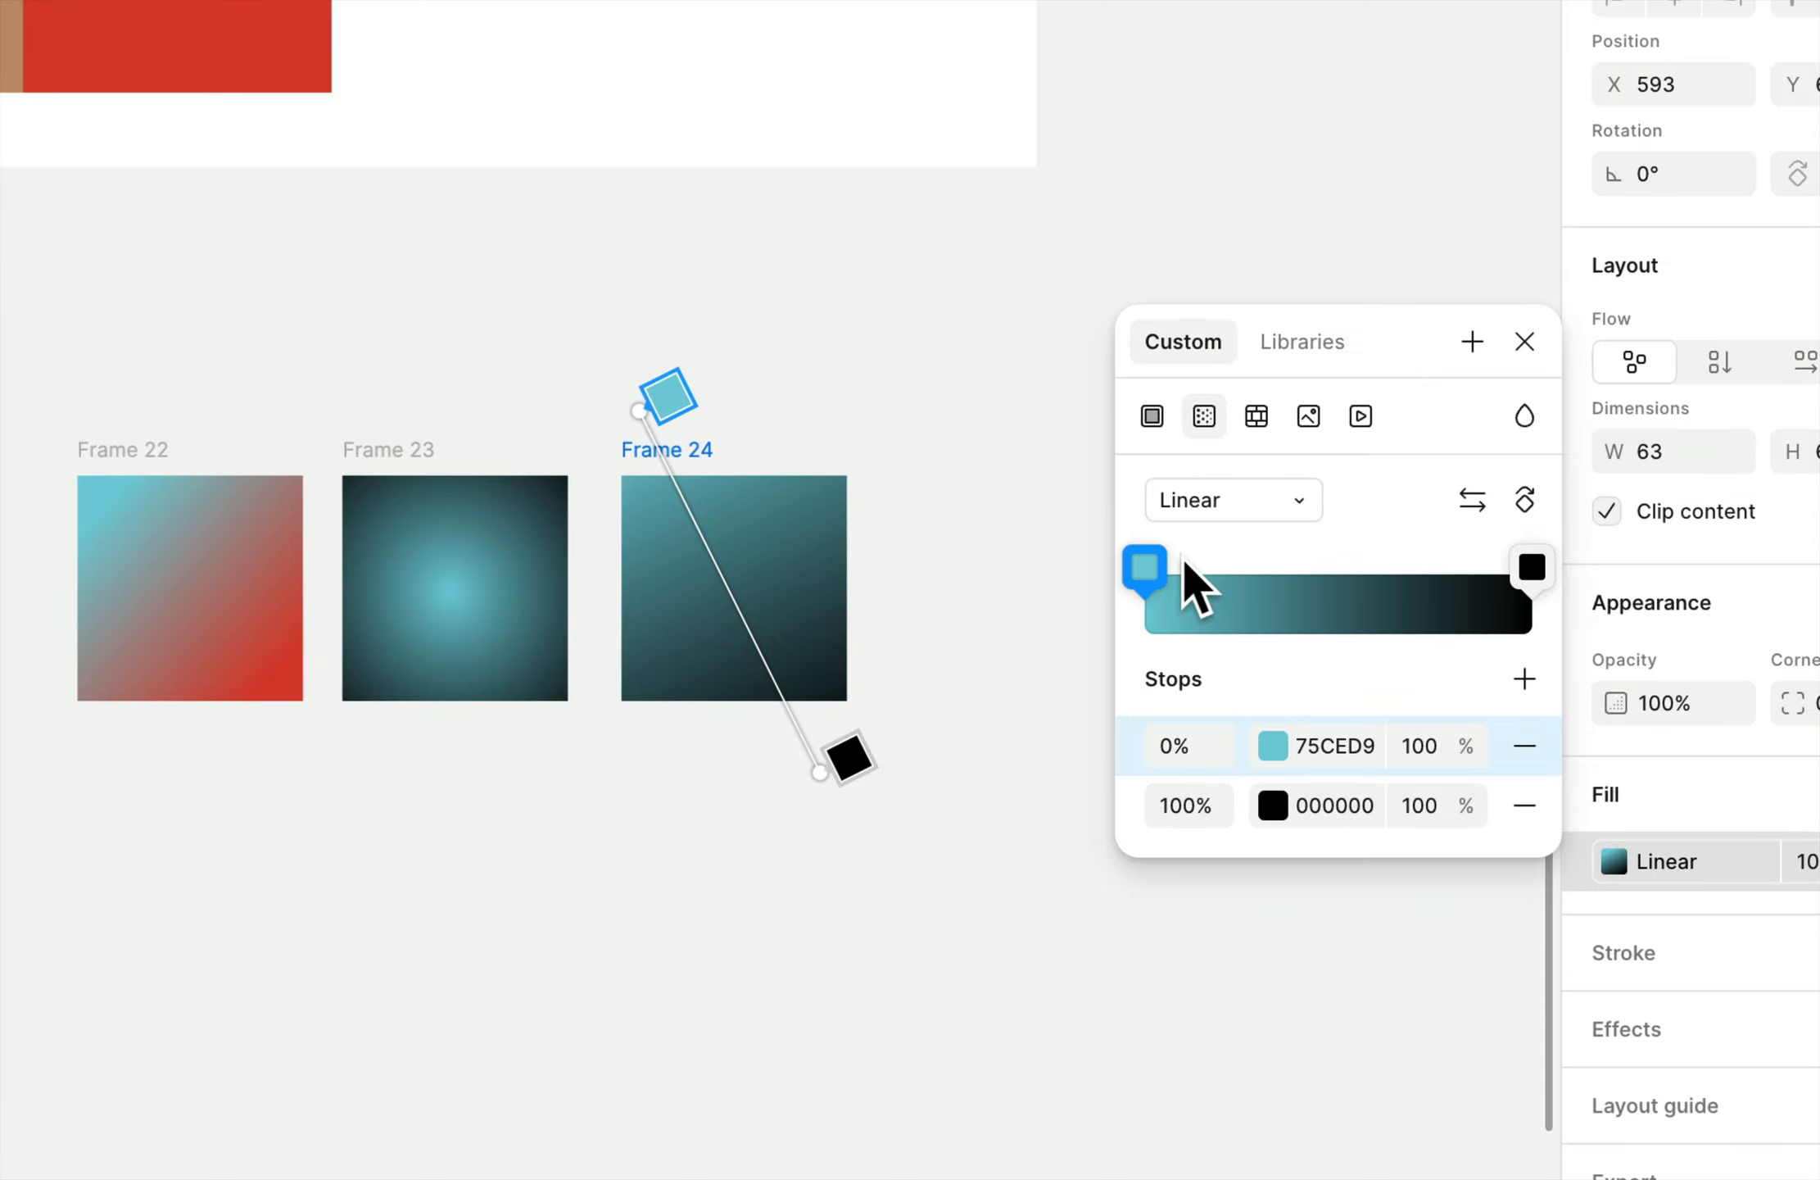
pyautogui.click(1147, 565)
pyautogui.click(1146, 565)
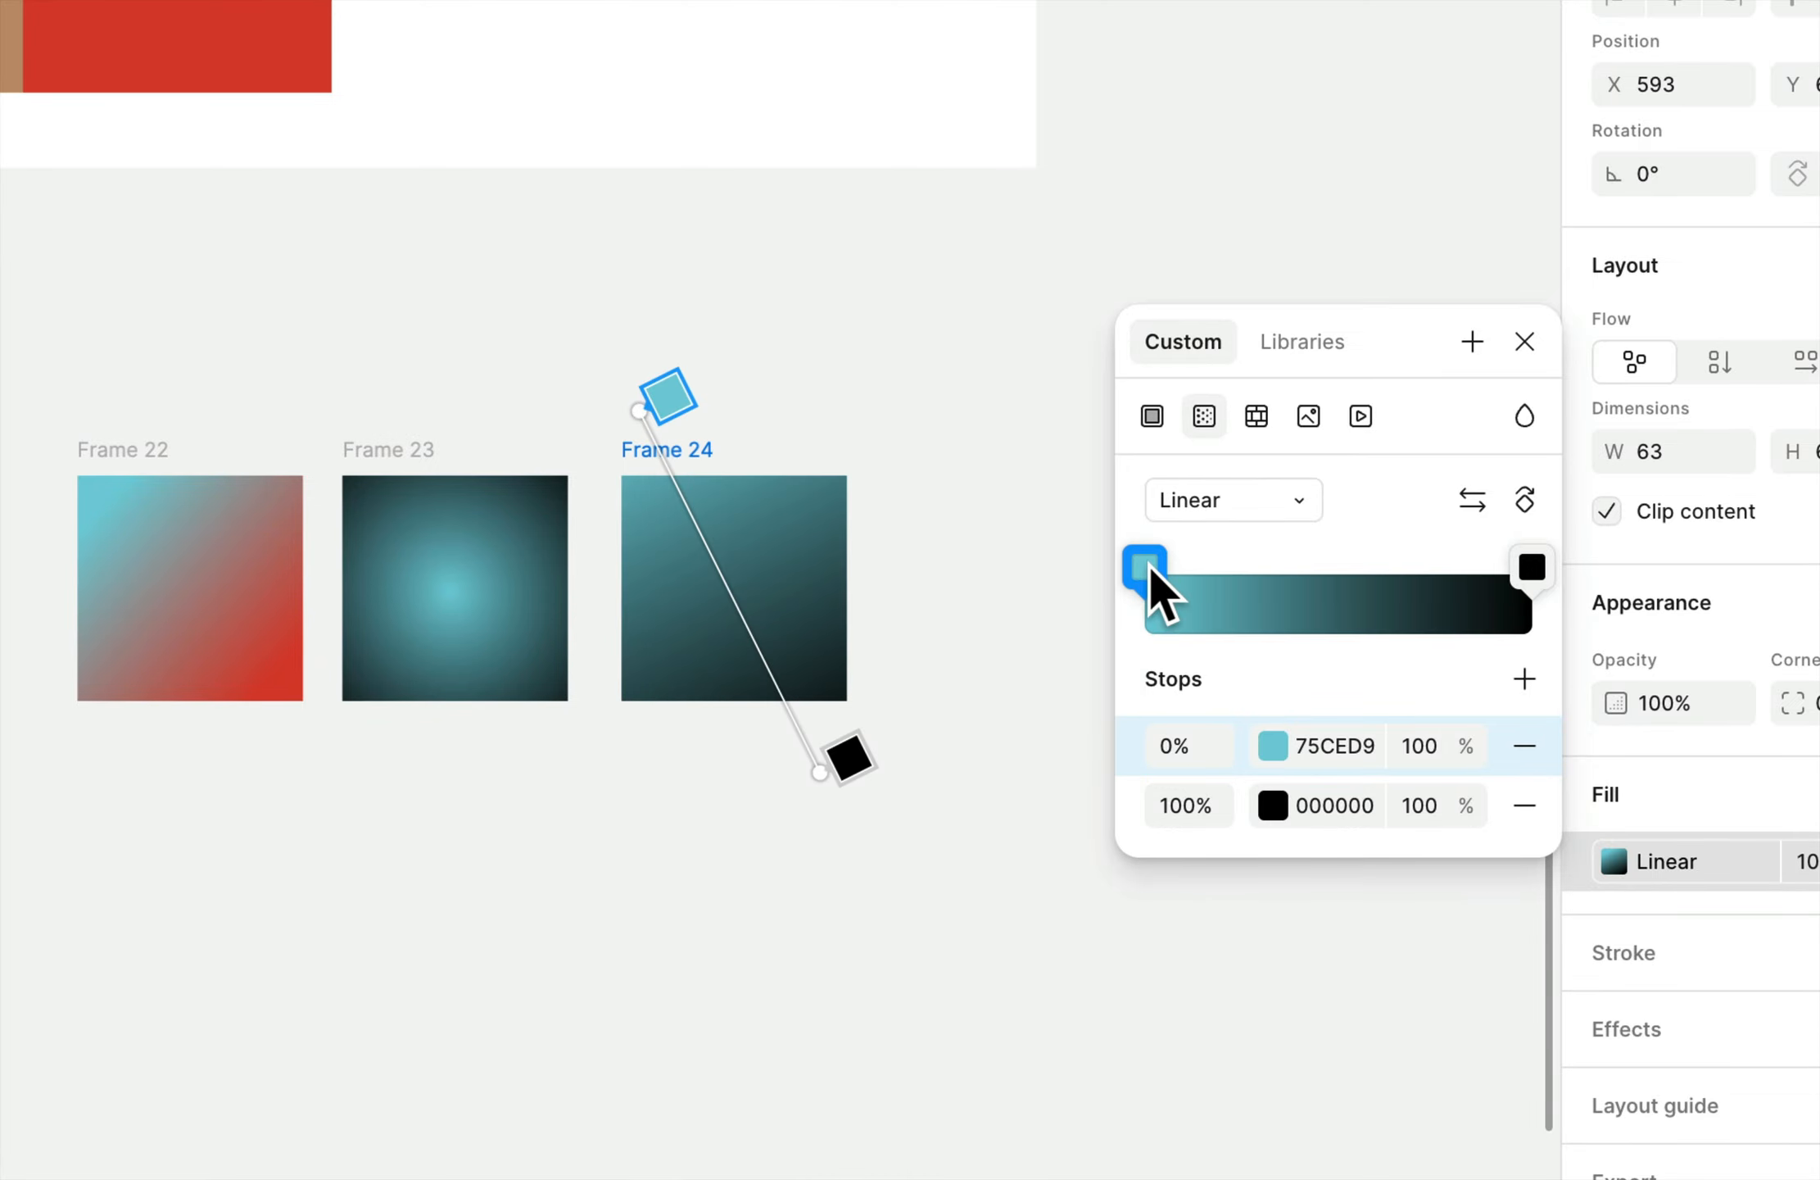
pyautogui.moveTo(641, 414); pyautogui.dragTo(702, 479)
pyautogui.moveTo(826, 766); pyautogui.dragTo(703, 701)
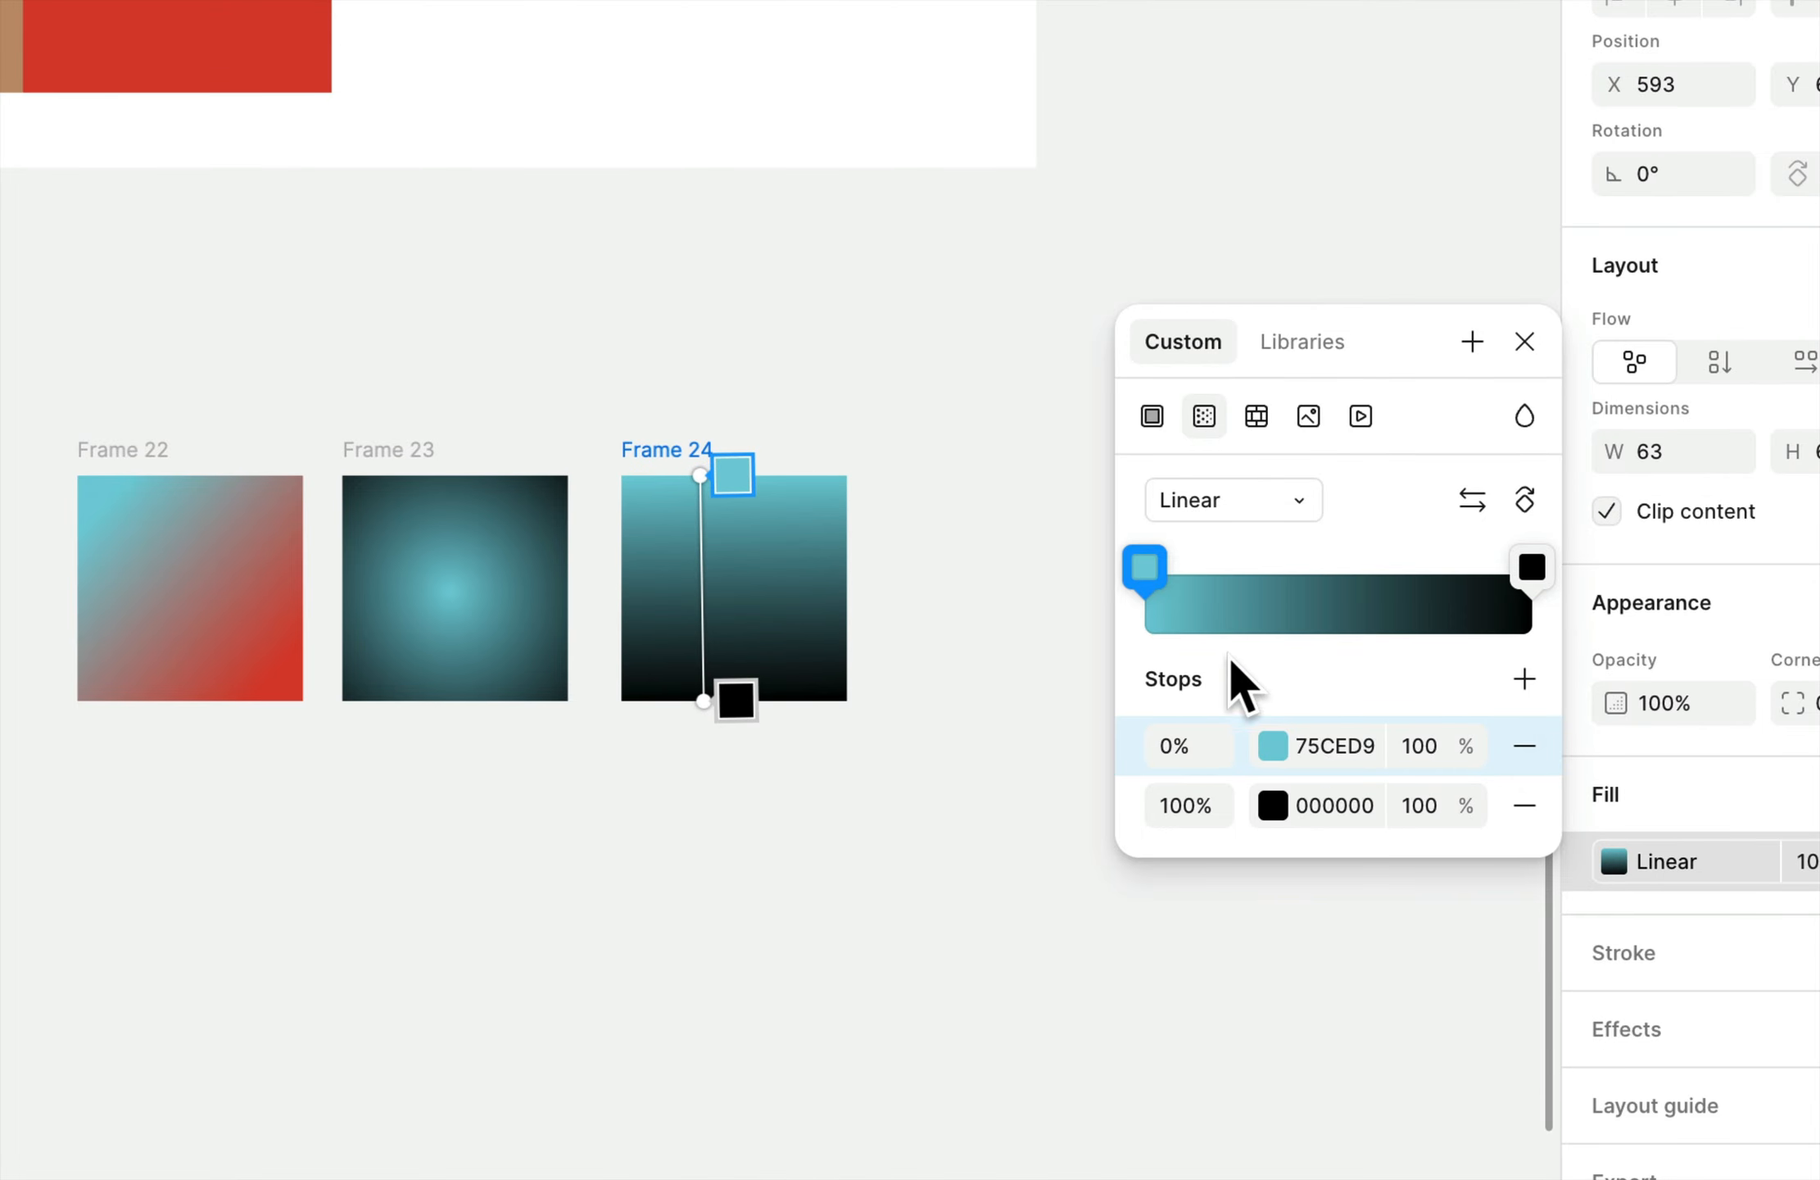
# - Close the gradient settings of the third sample square
pyautogui.click(1146, 569)
pyautogui.press('Escape')
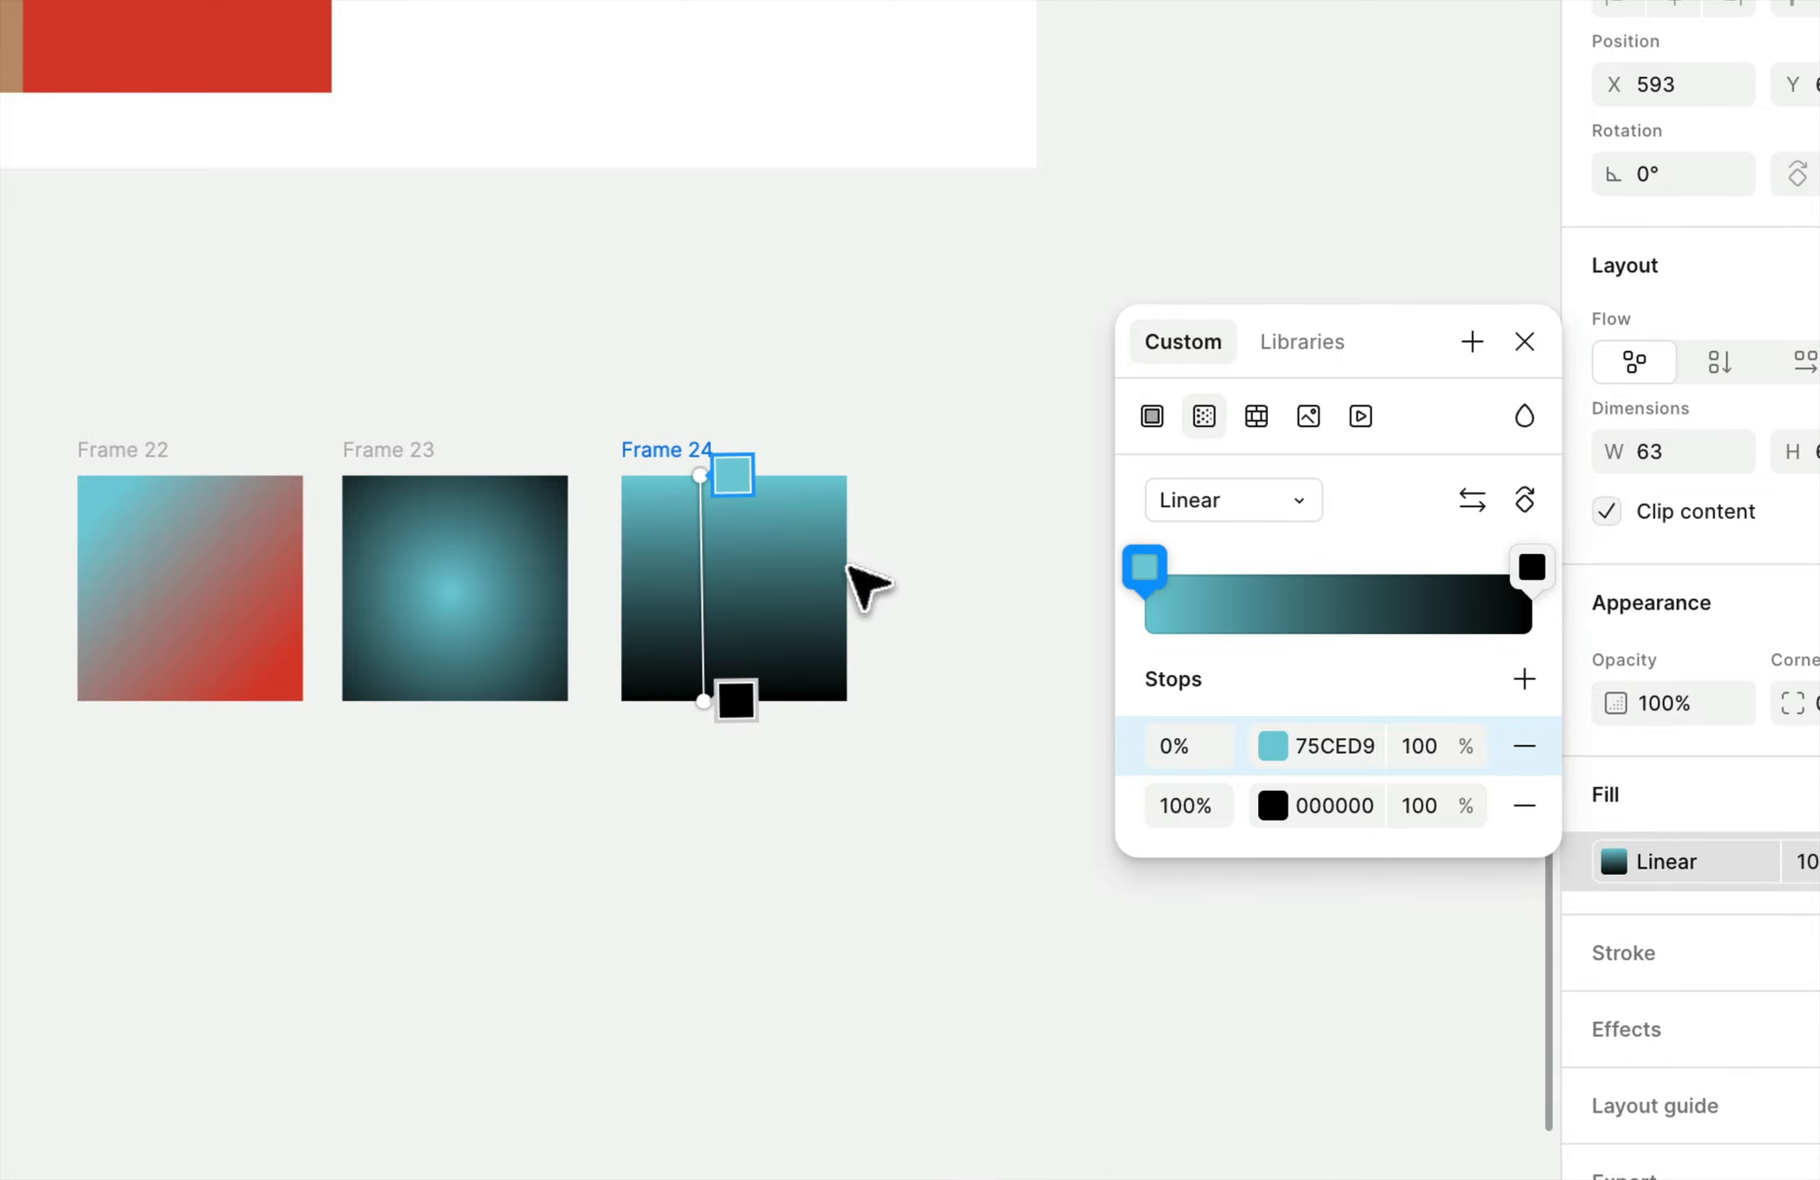
pyautogui.scroll(-3, 1057, 762)
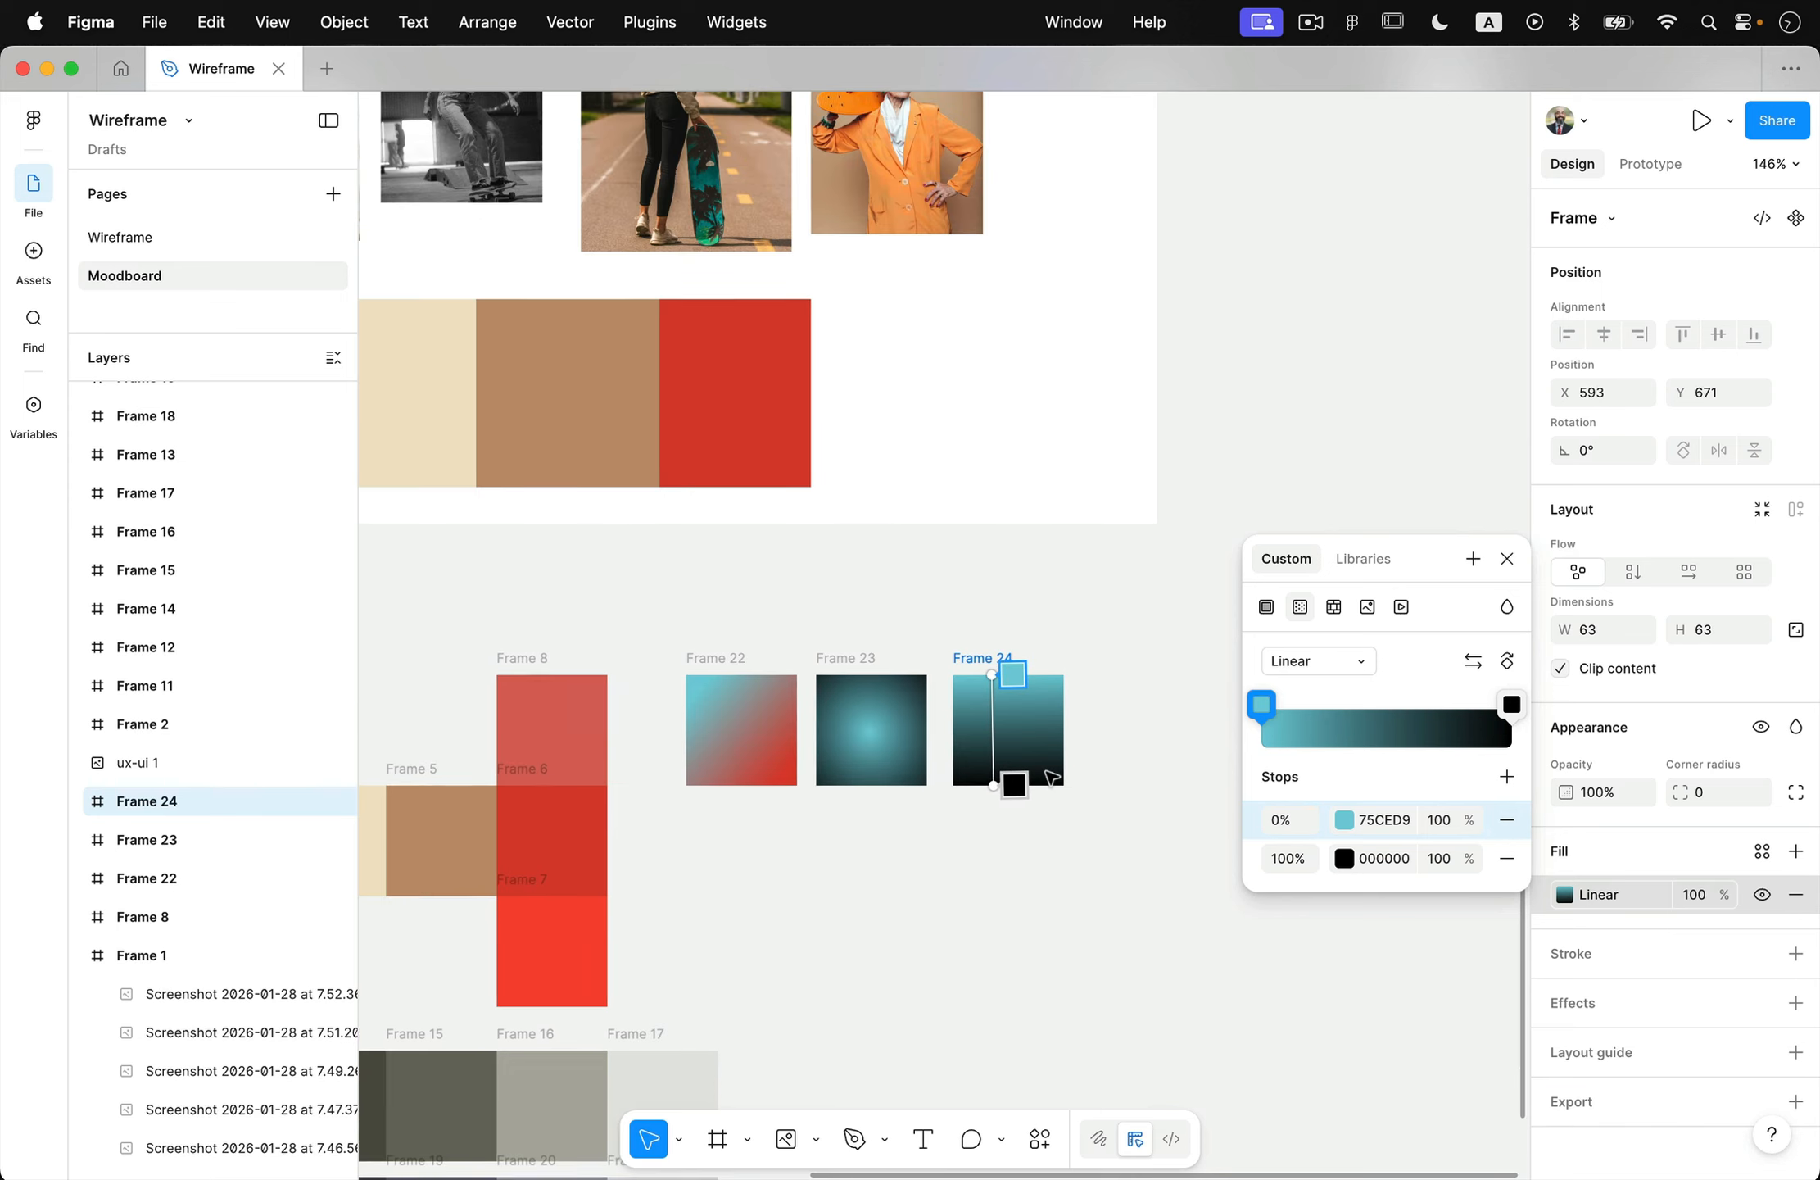
pyautogui.press('Escape')
pyautogui.scroll(4, 1116, 709)
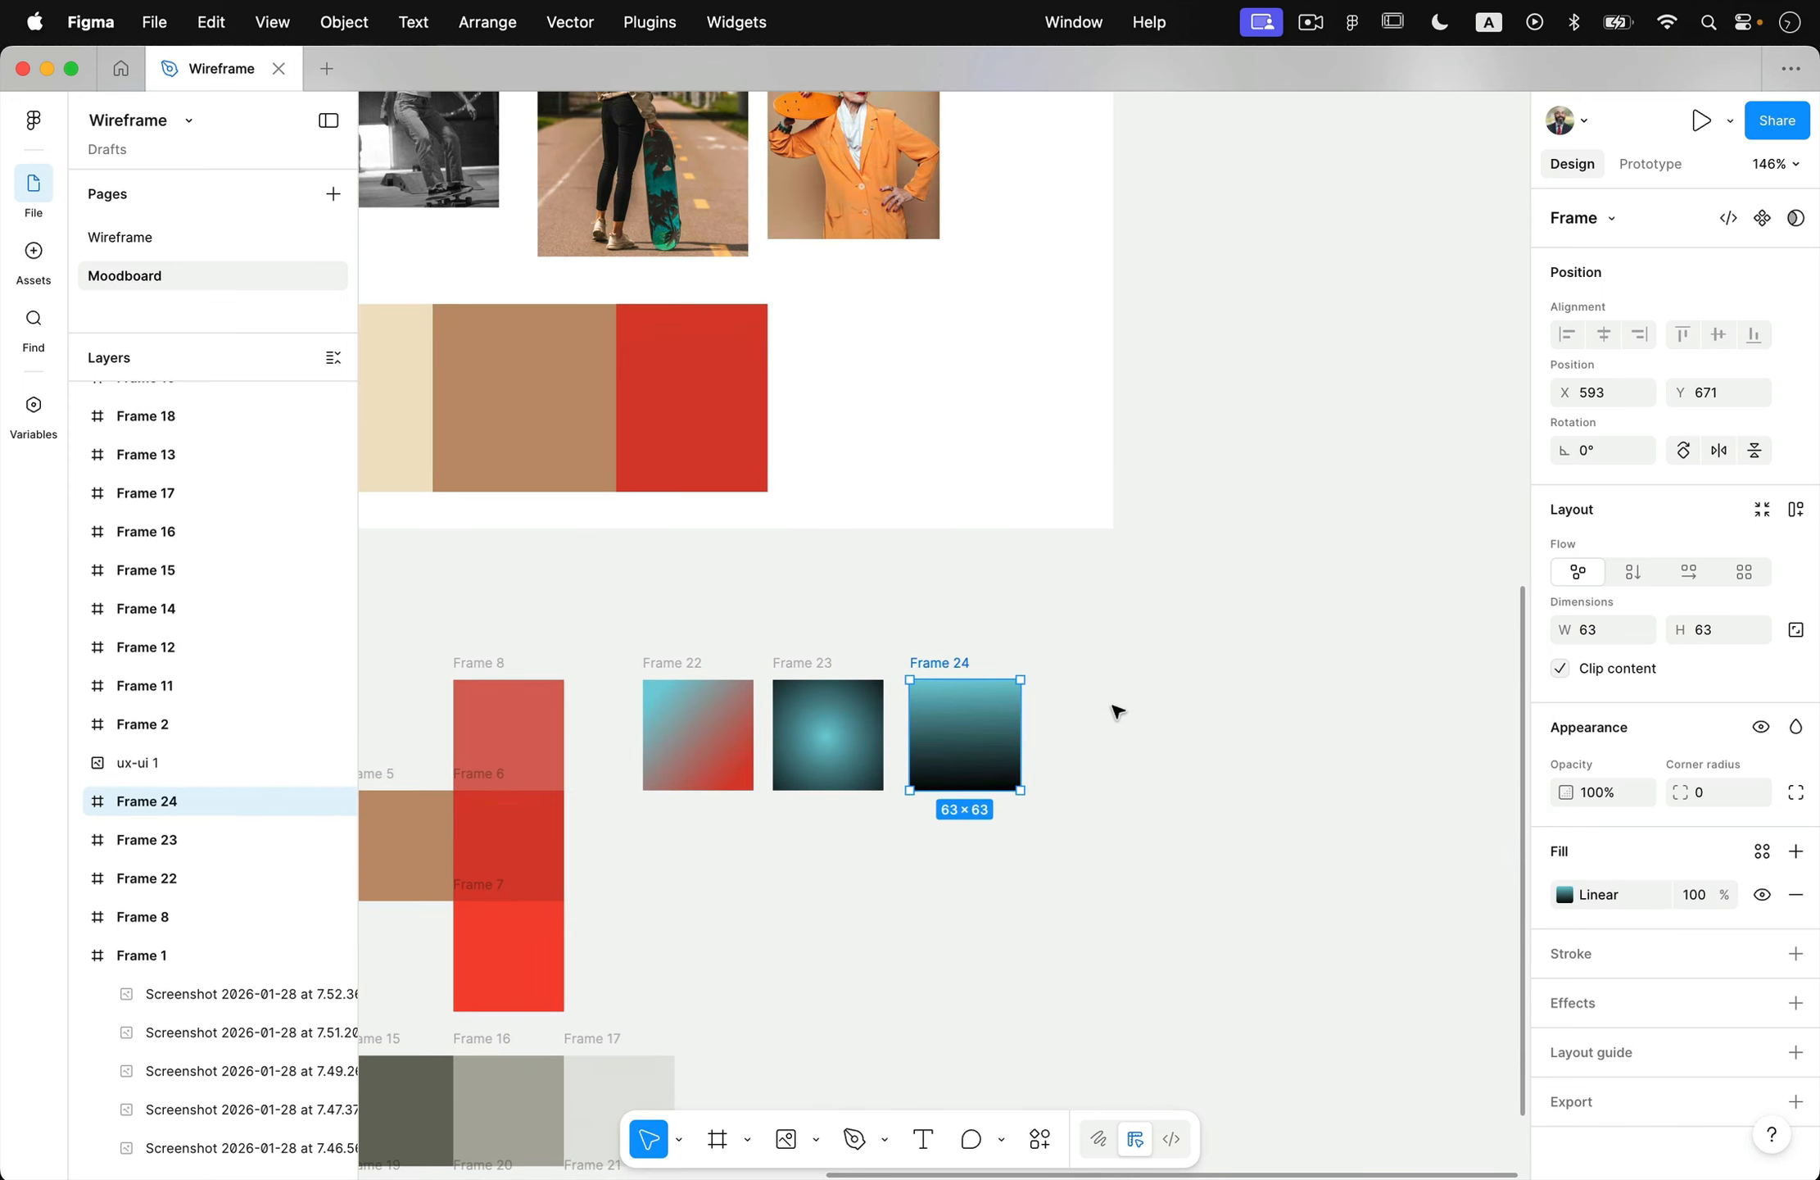
pyautogui.scroll(-5, 1116, 709)
pyautogui.hscroll(3, 1116, 709)
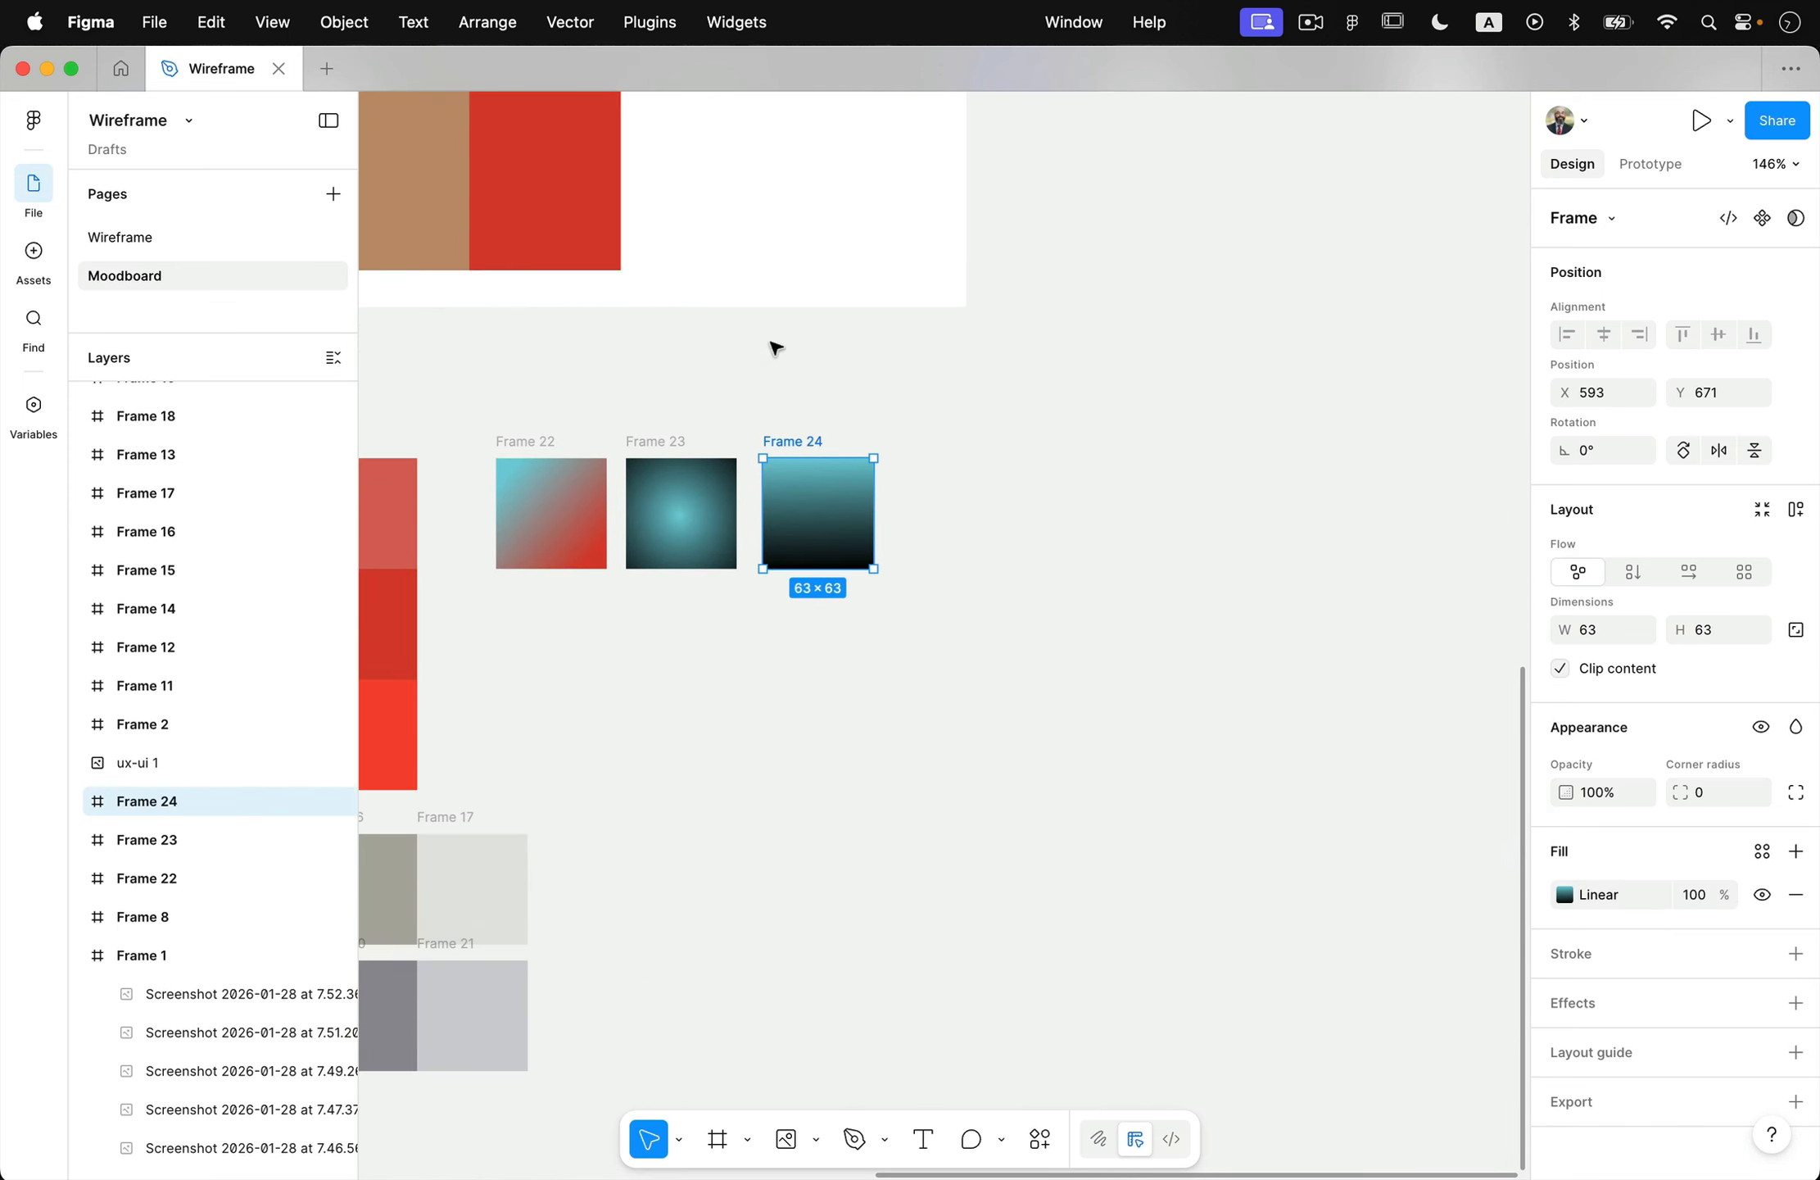
pyautogui.scroll(4, 776, 348)
pyautogui.hscroll(-1, 776, 348)
pyautogui.moveTo(819, 270); pyautogui.dragTo(923, 892)
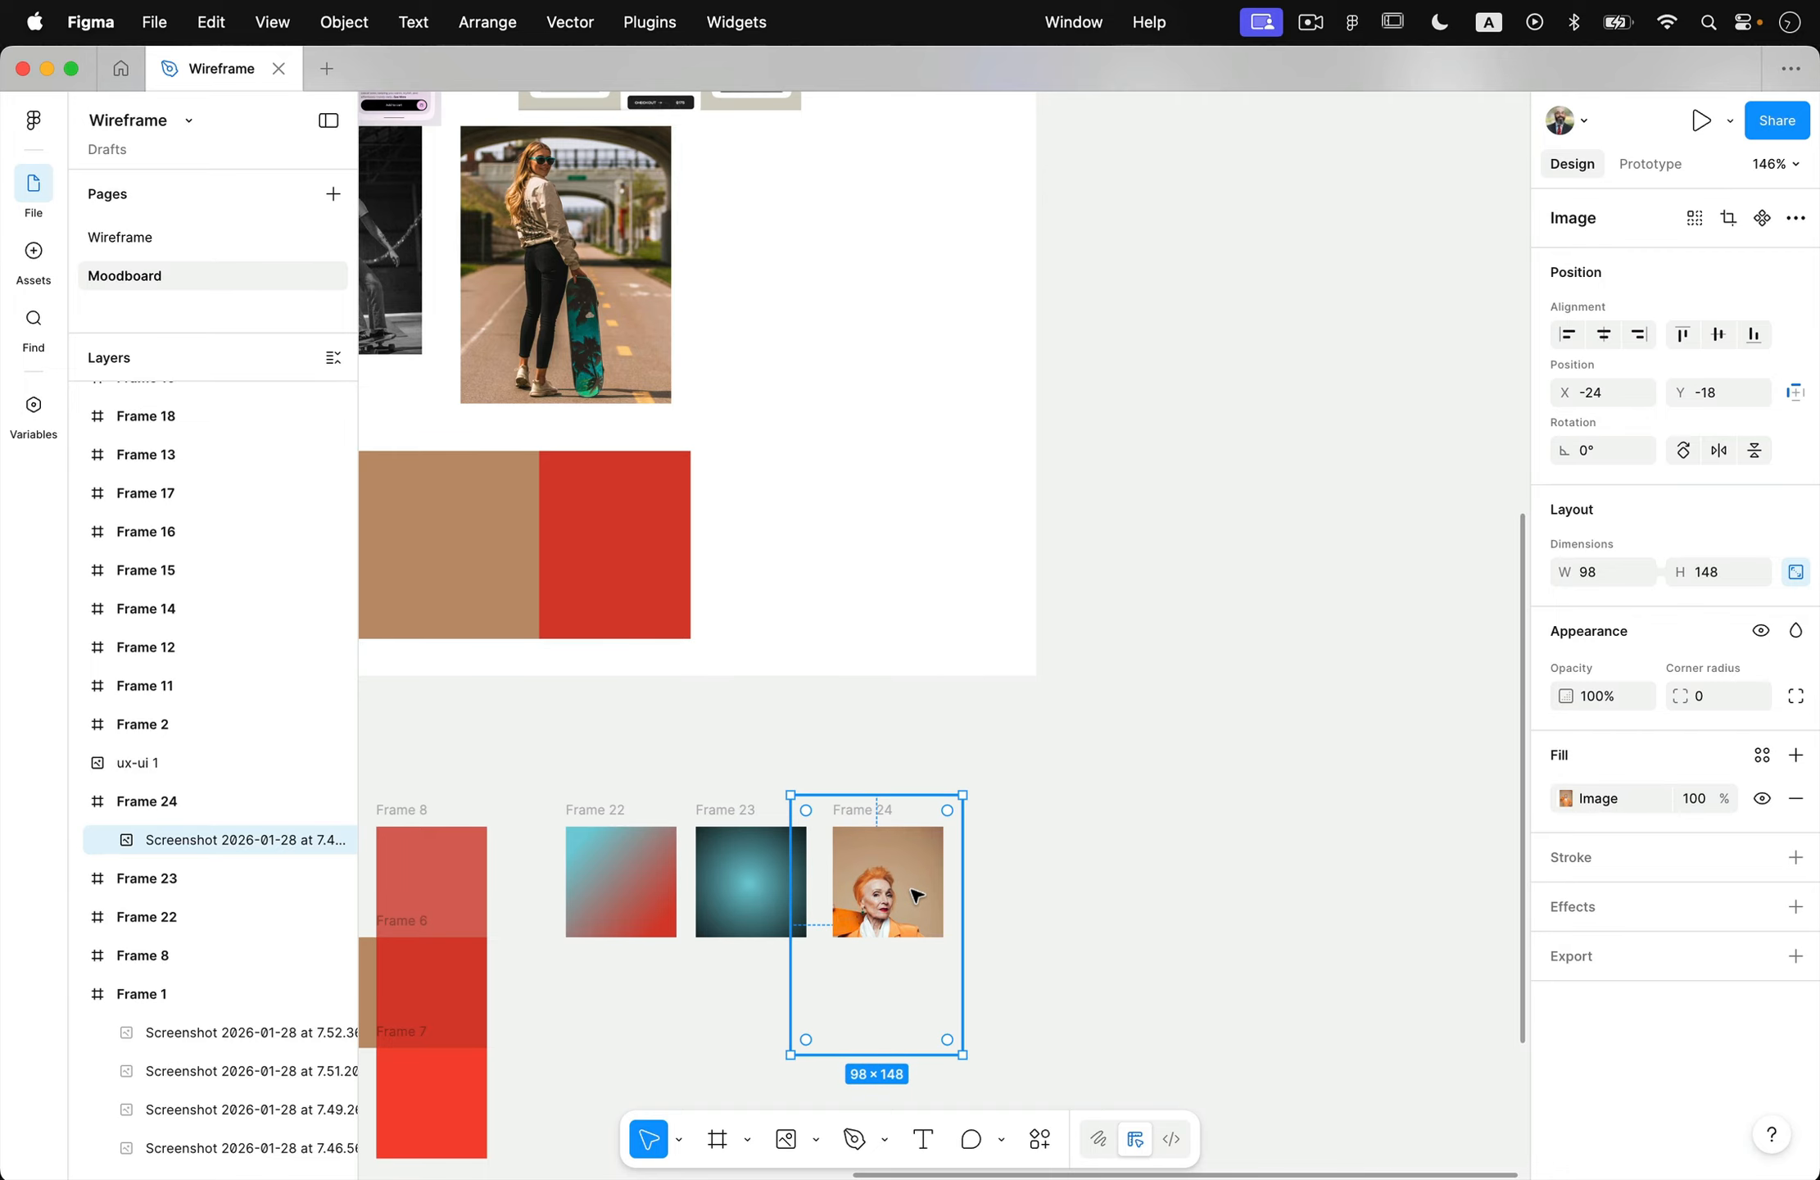
pyautogui.hotkey('ctrl', 'z')
pyautogui.click(866, 569)
# - Draw a rectangle about 67 × 104 over the moodboard photo of the woman in the orange suit
pyautogui.scroll(3, 868, 541)
pyautogui.hscroll(-1, 868, 541)
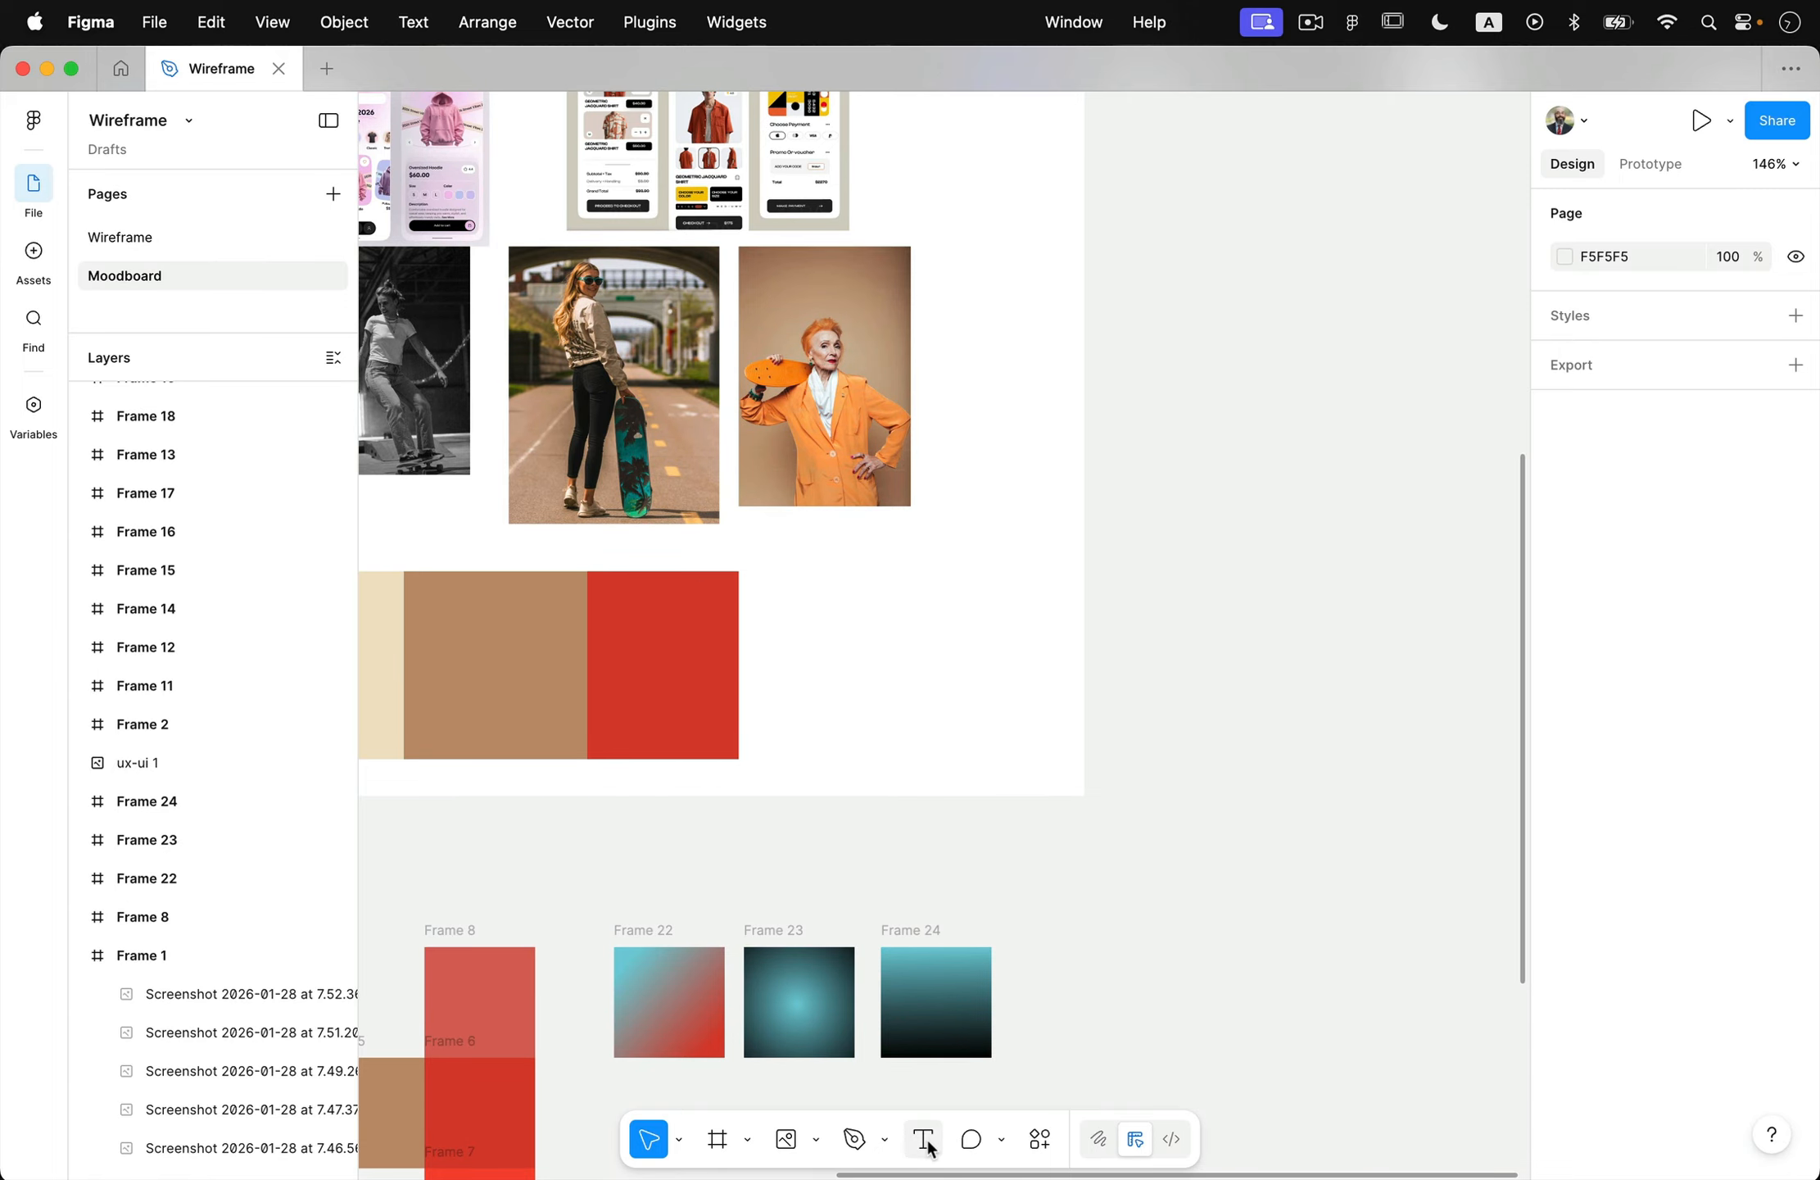
pyautogui.click(813, 1145)
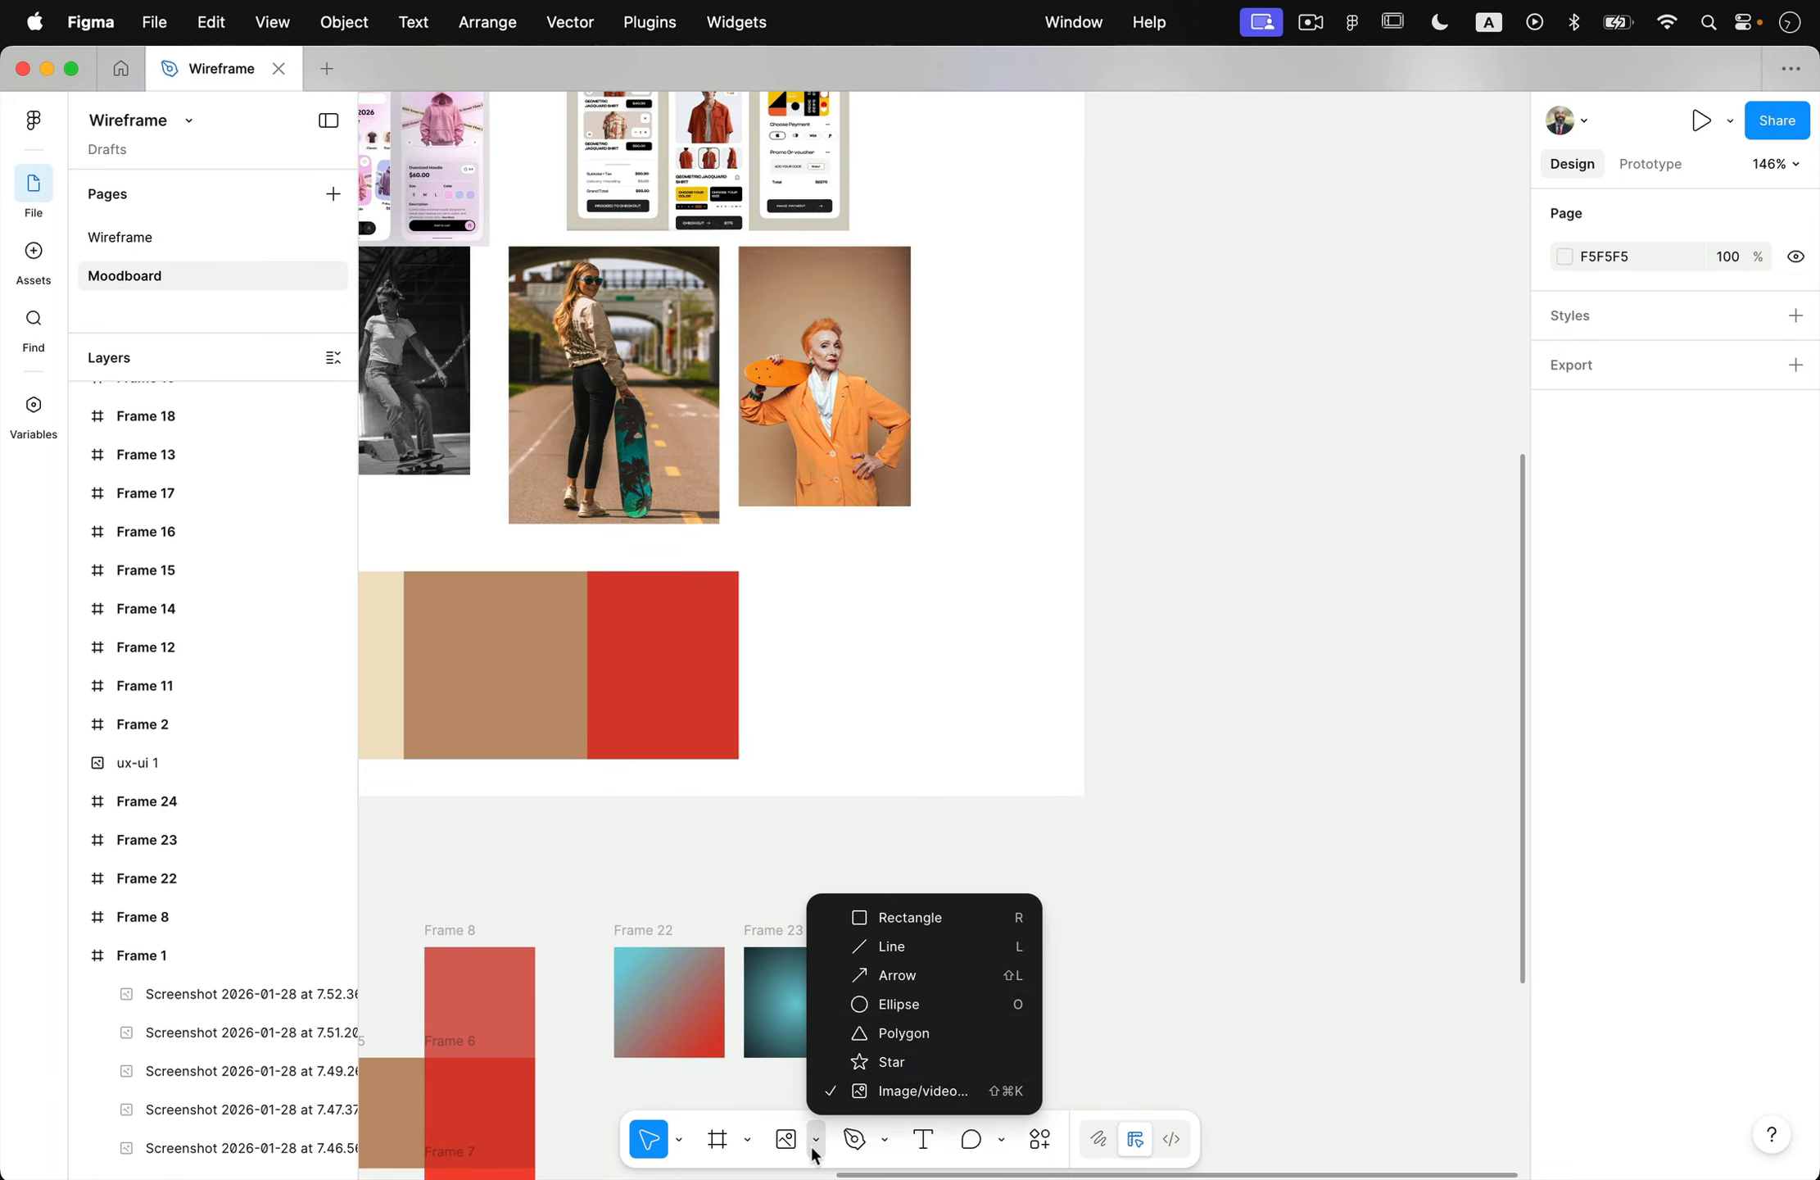
pyautogui.click(921, 915)
pyautogui.scroll(2, 884, 420)
pyautogui.moveTo(787, 367); pyautogui.dragTo(906, 549)
# - Change the rectangle's fill to a linear gradient and set its 0% stop to FF0000
pyautogui.keyDown('ctrl'); pyautogui.scroll(5, 929, 514); pyautogui.keyUp('ctrl')
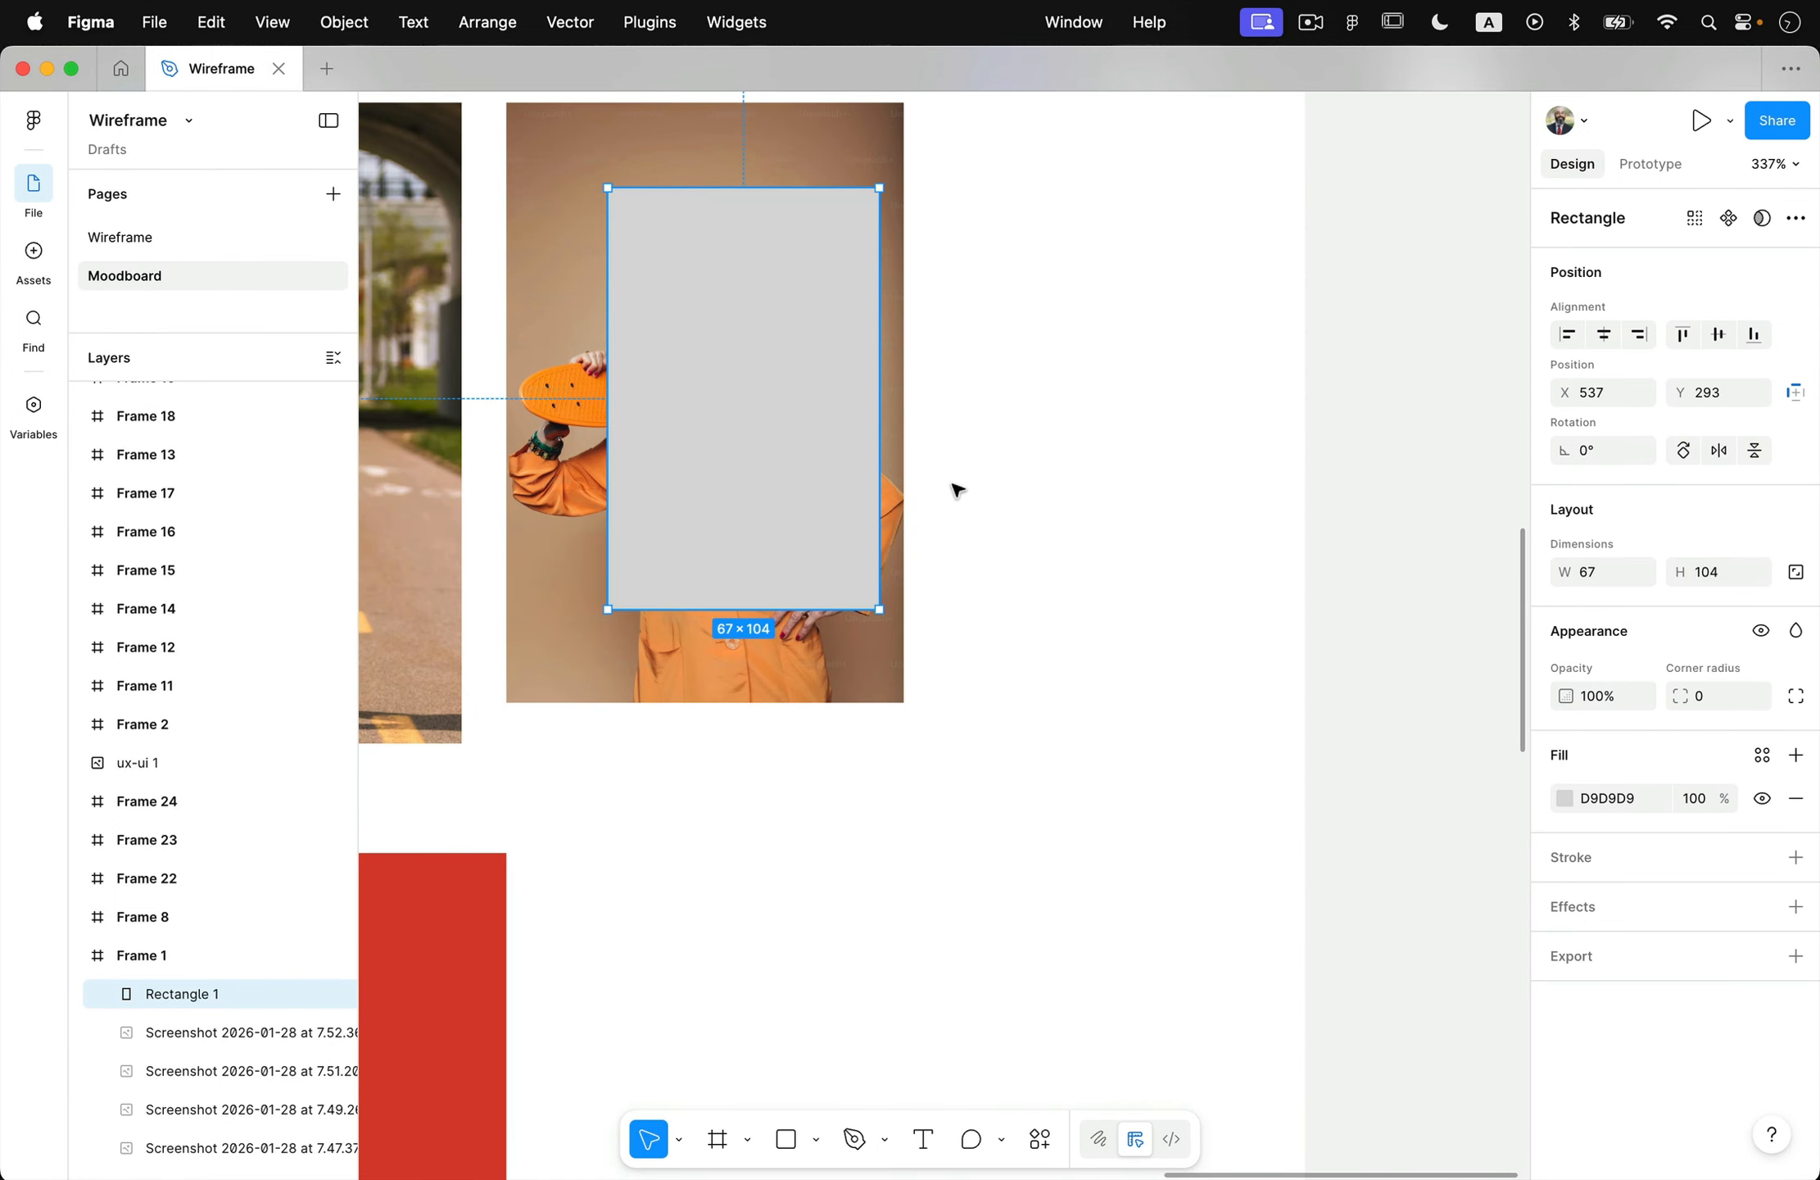
pyautogui.click(1565, 796)
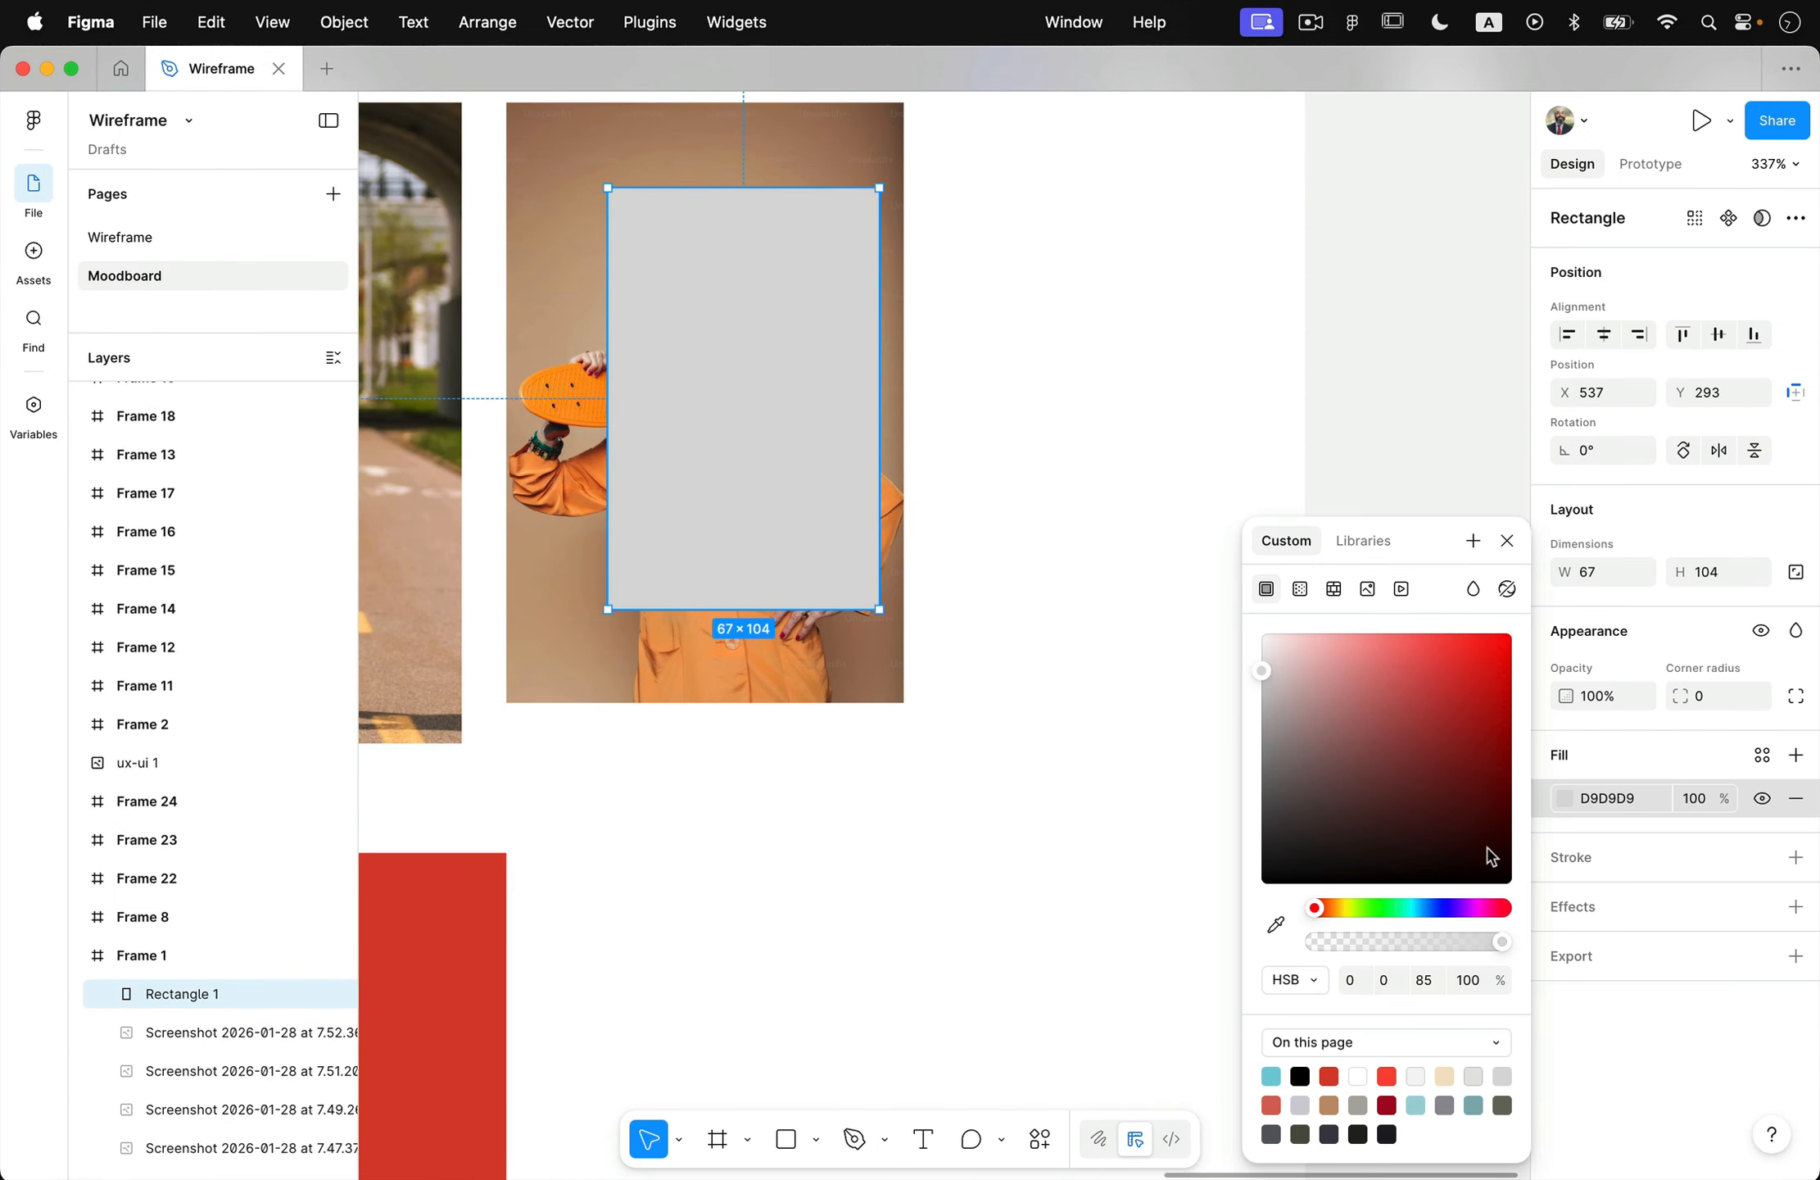
pyautogui.click(1293, 587)
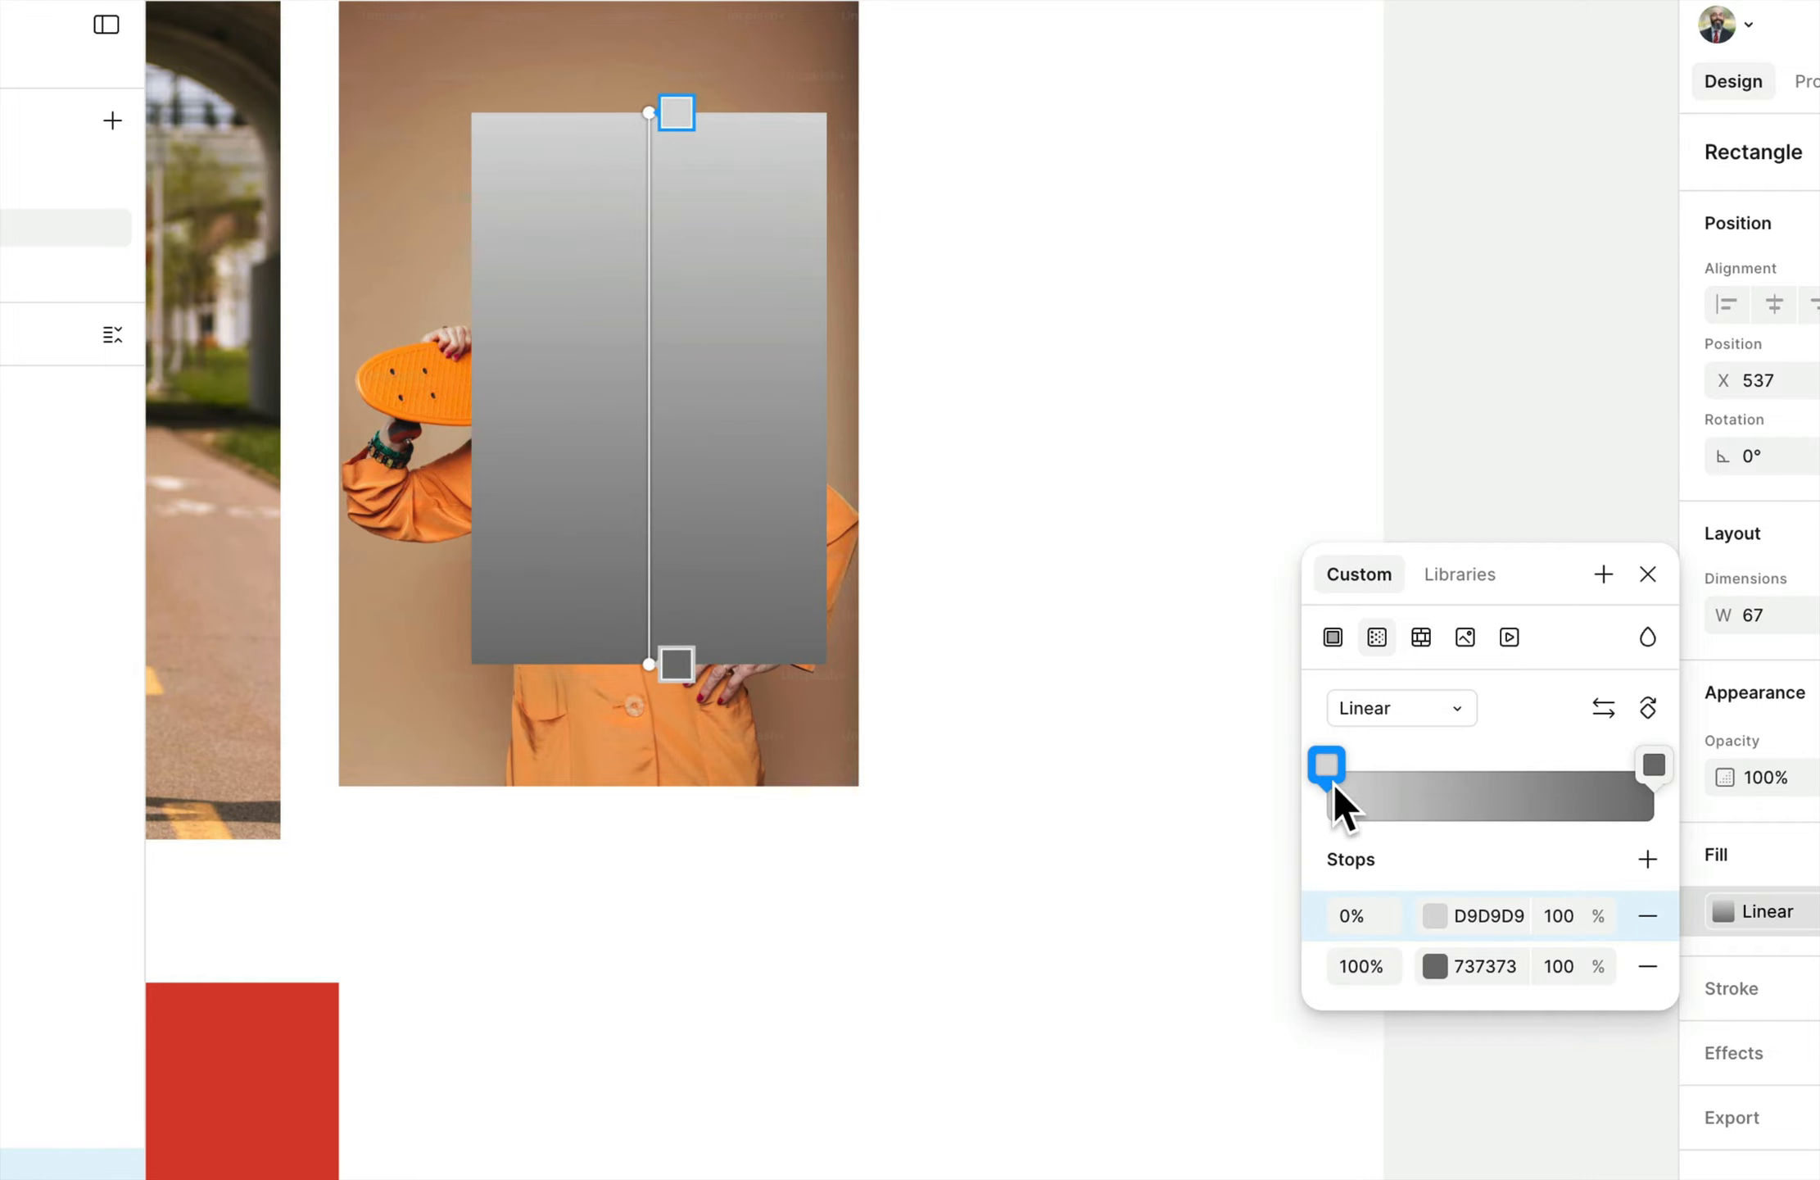
pyautogui.click(1288, 719)
pyautogui.moveTo(1123, 774); pyautogui.dragTo(1297, 671)
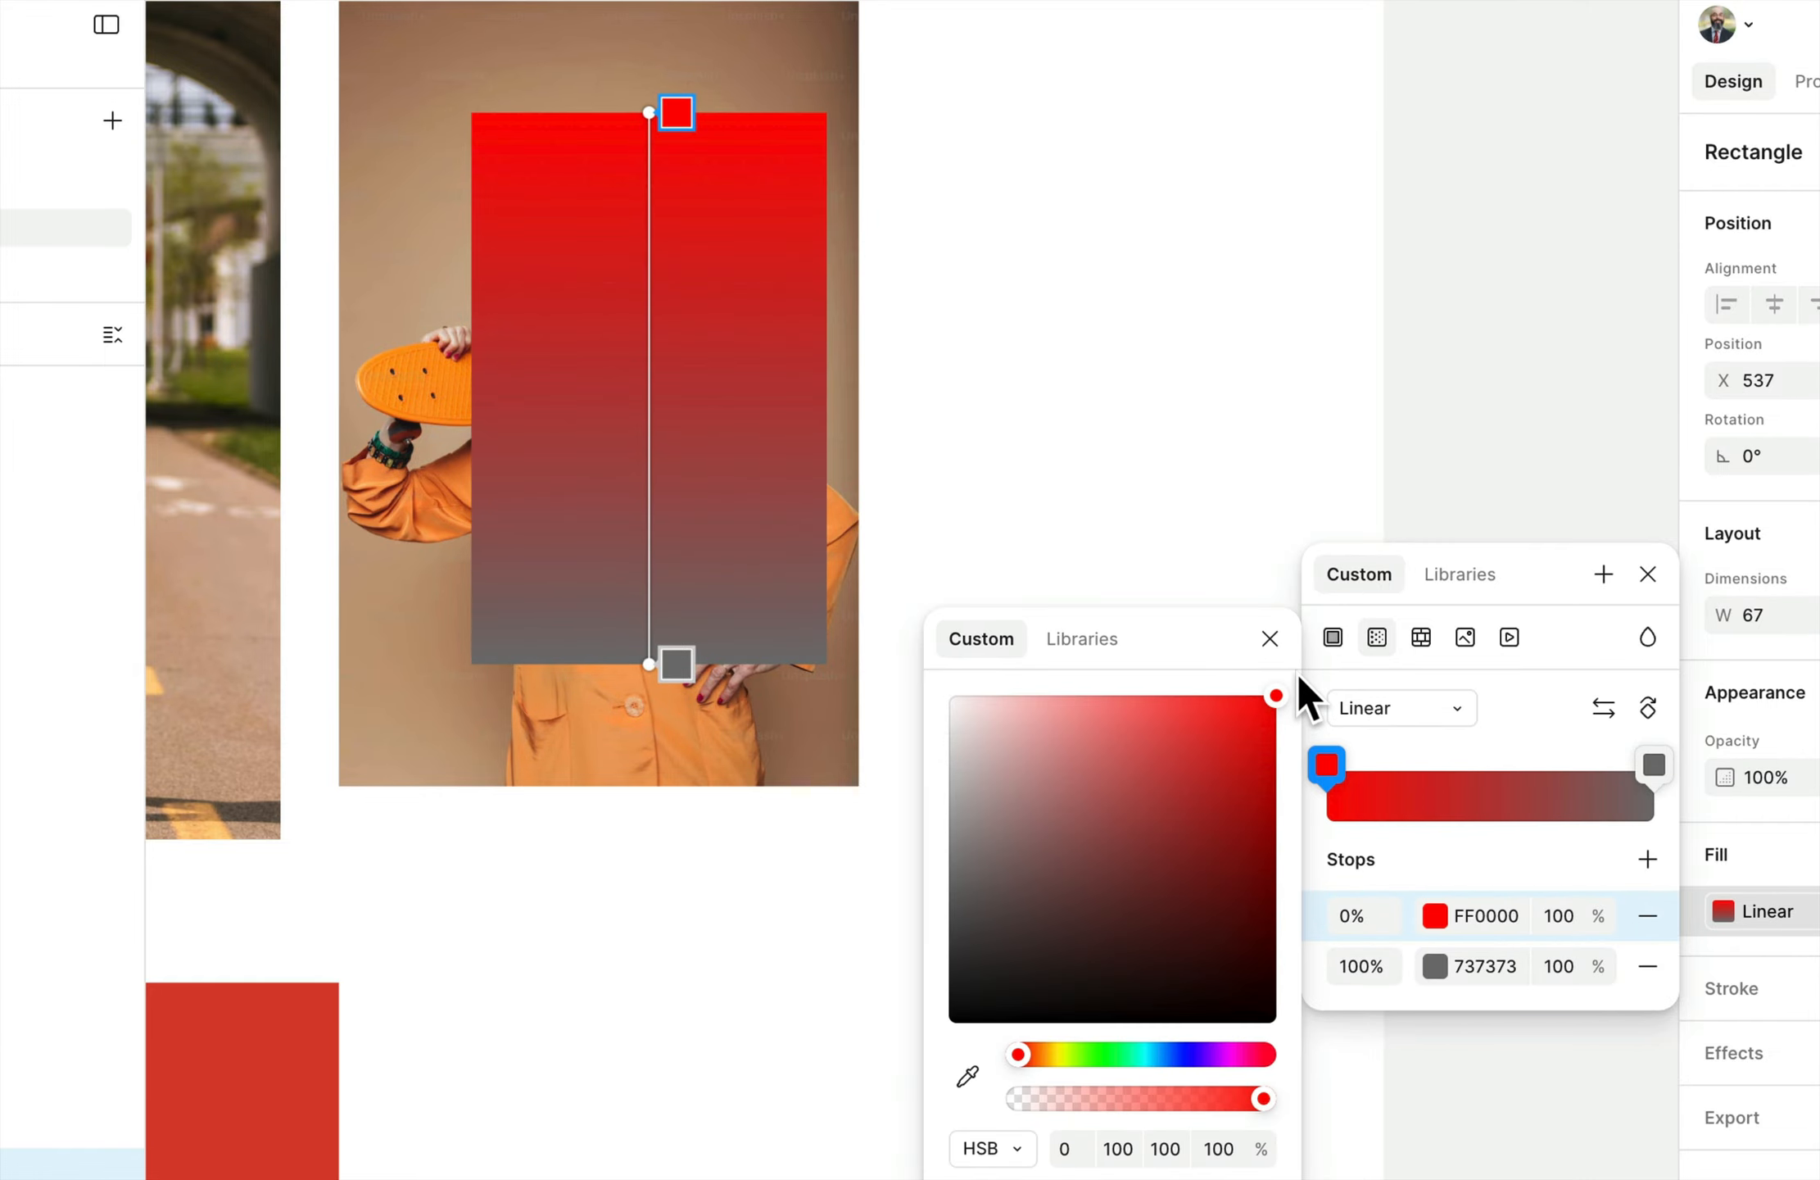
# - Set the rectangle gradient's 100% stop to FF0000
pyautogui.click(1652, 762)
pyautogui.click(1645, 762)
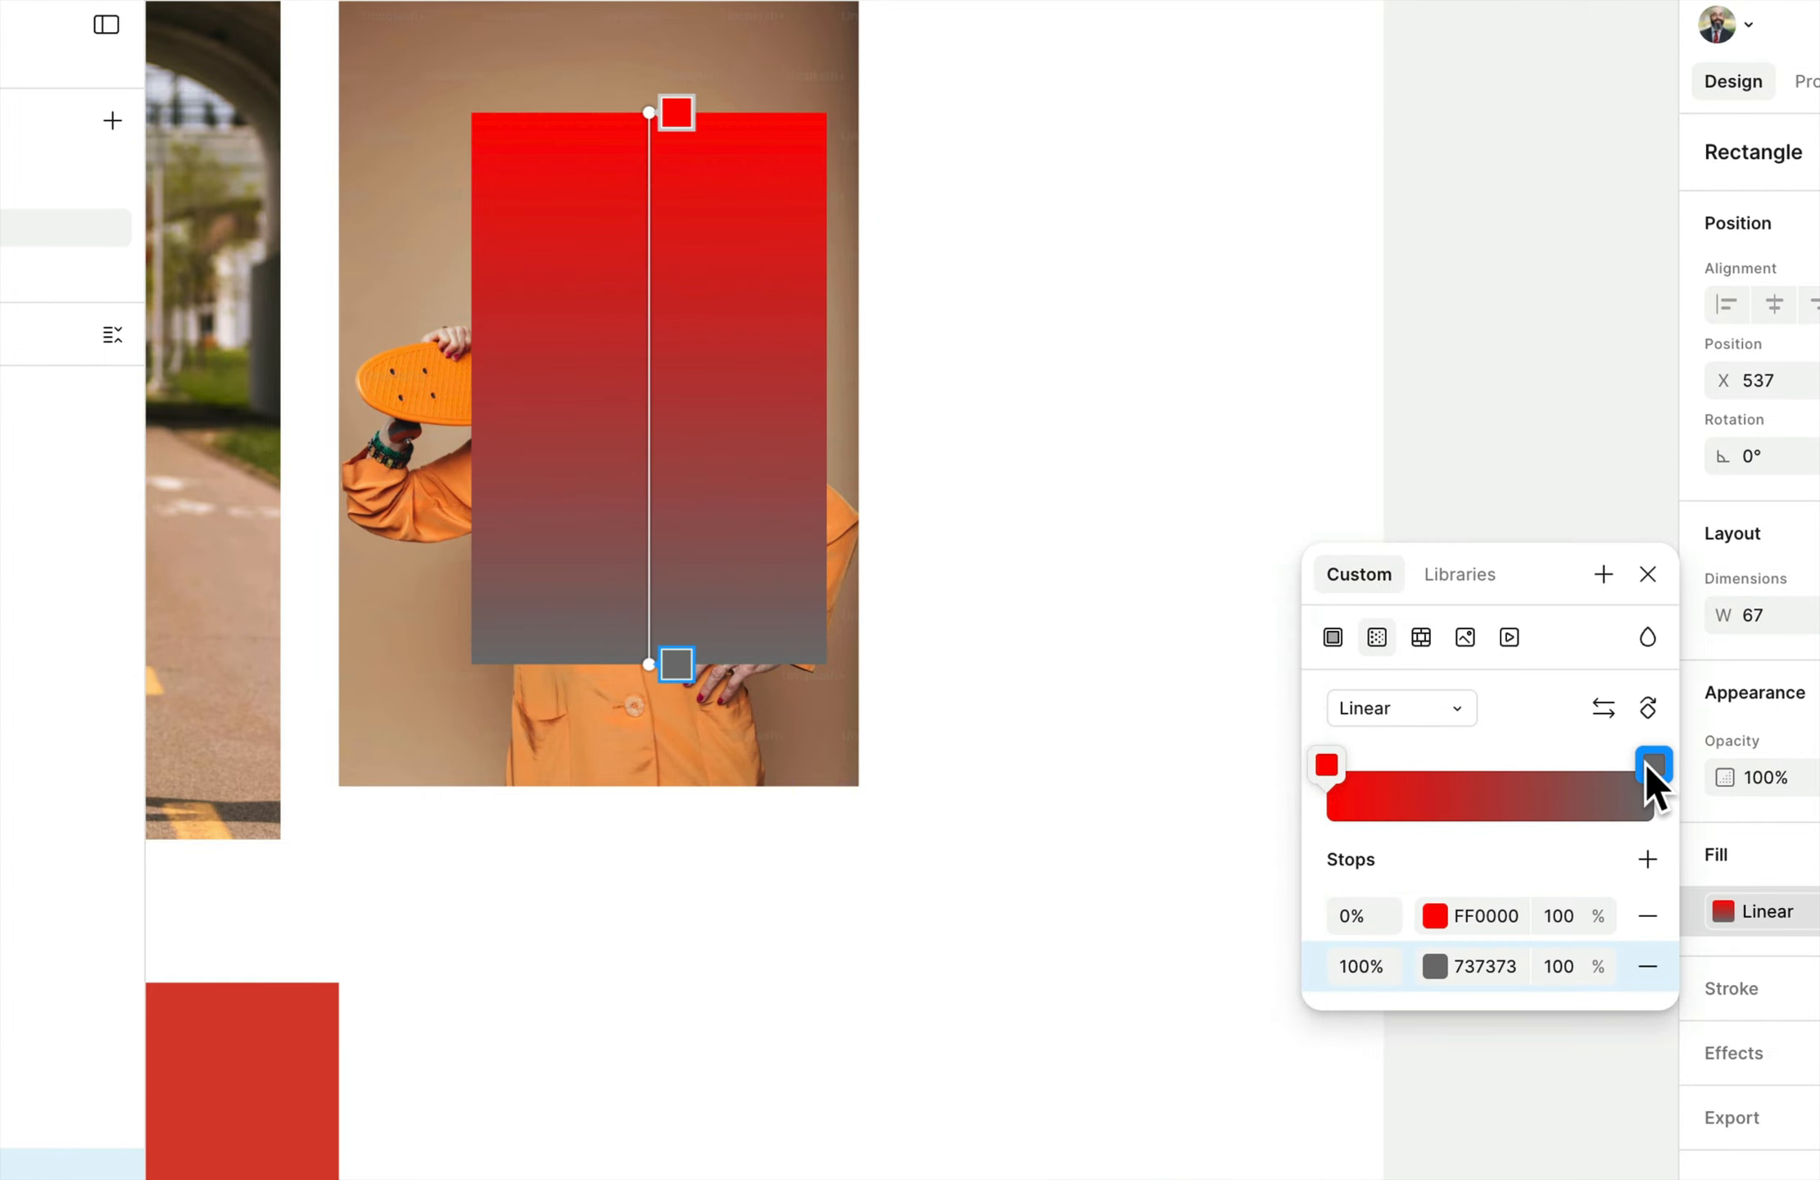
pyautogui.click(1634, 764)
pyautogui.moveTo(1195, 783); pyautogui.dragTo(1281, 690)
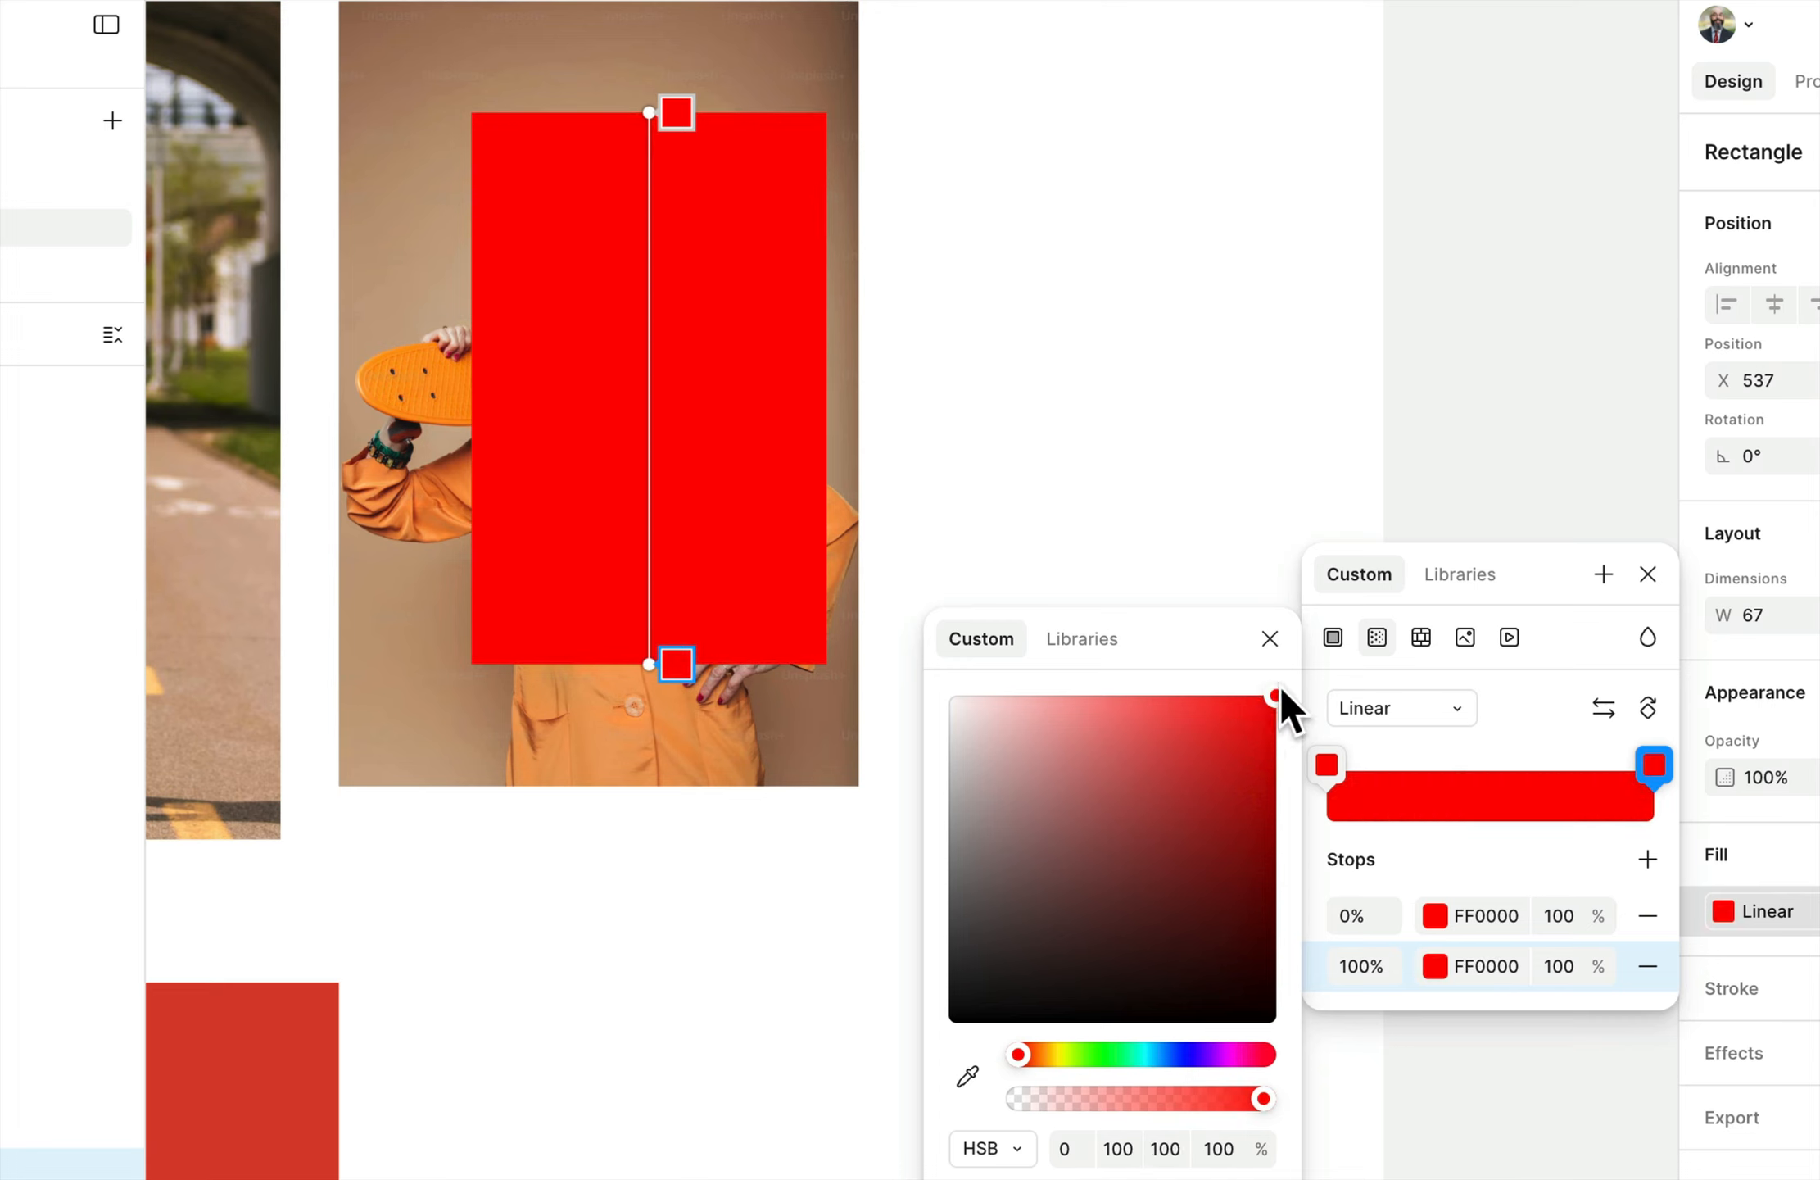
pyautogui.click(1348, 613)
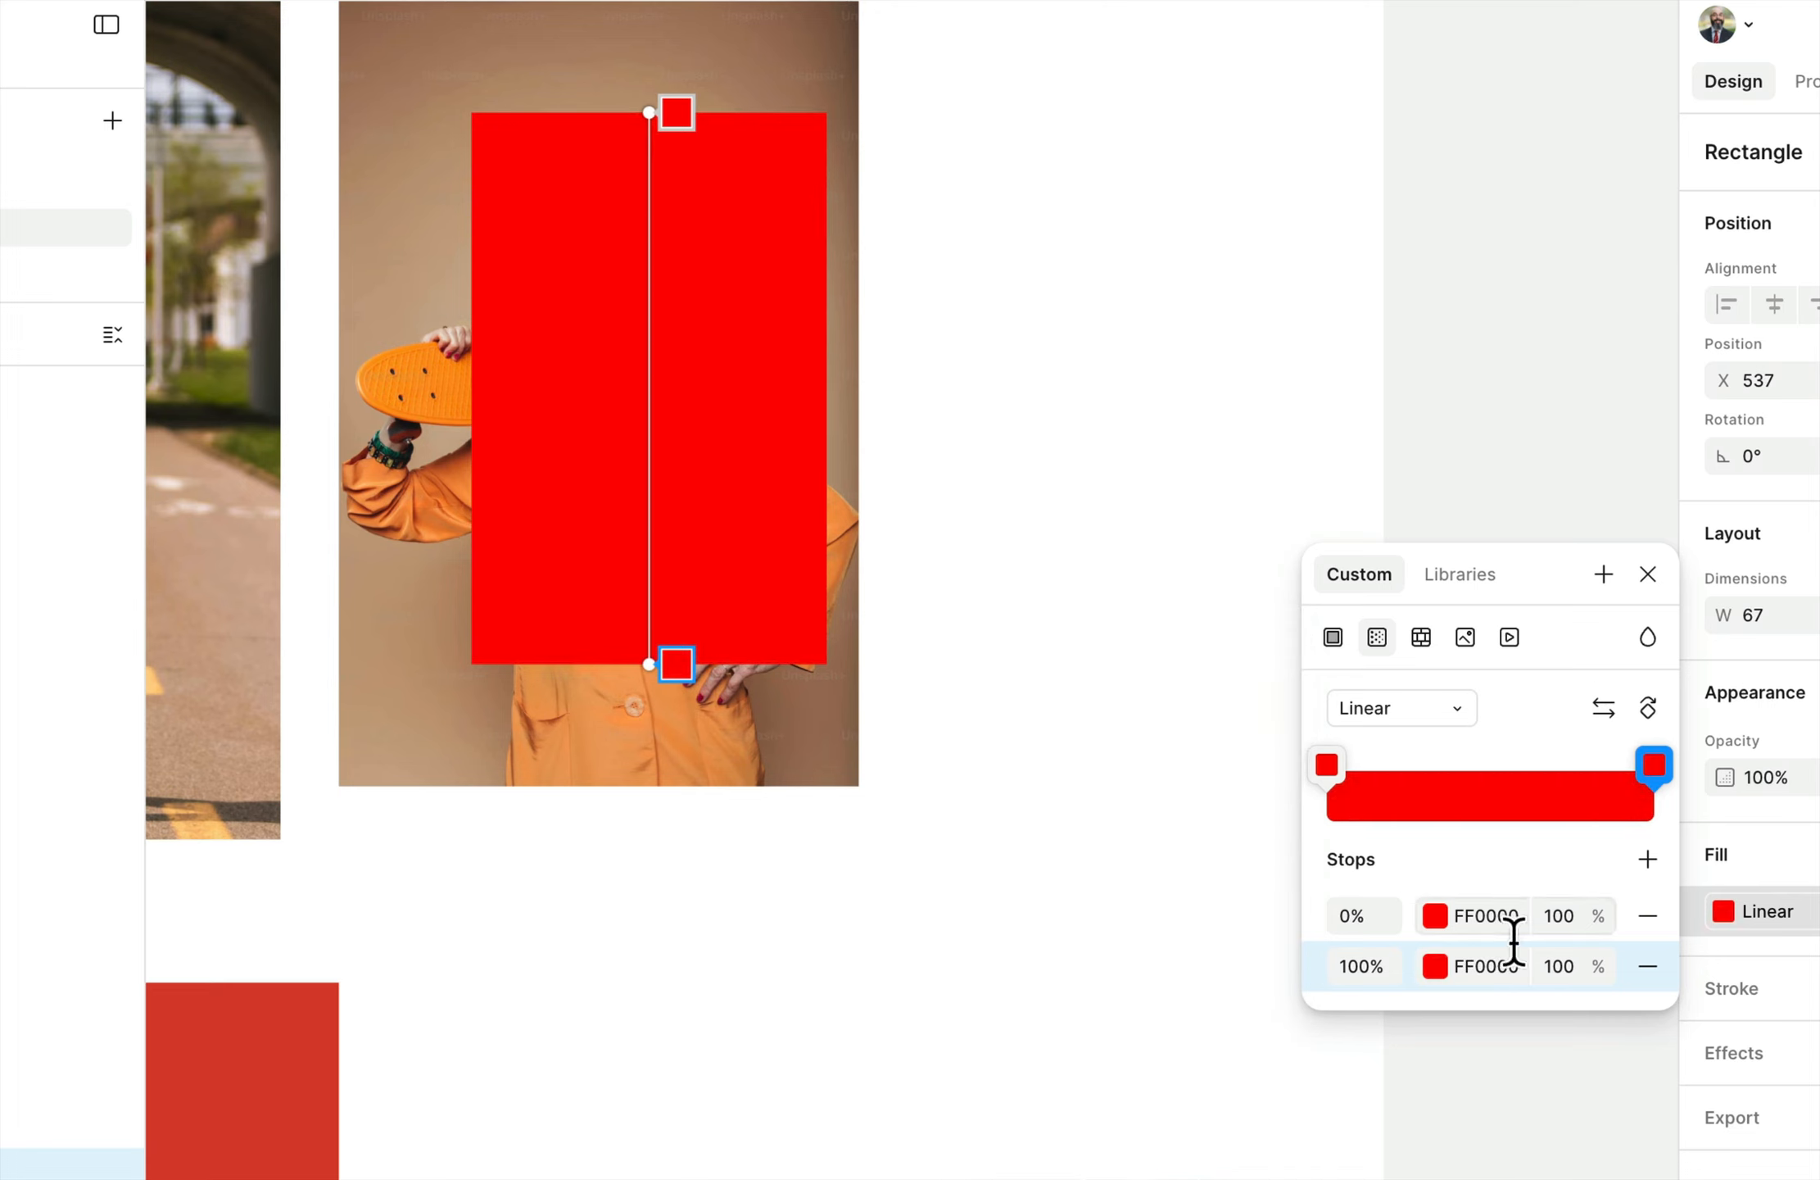
# - Set the 100% stop's opacity to 0% and shorten the gradient to end just above the rectangle's vertical middle
pyautogui.click(1600, 971)
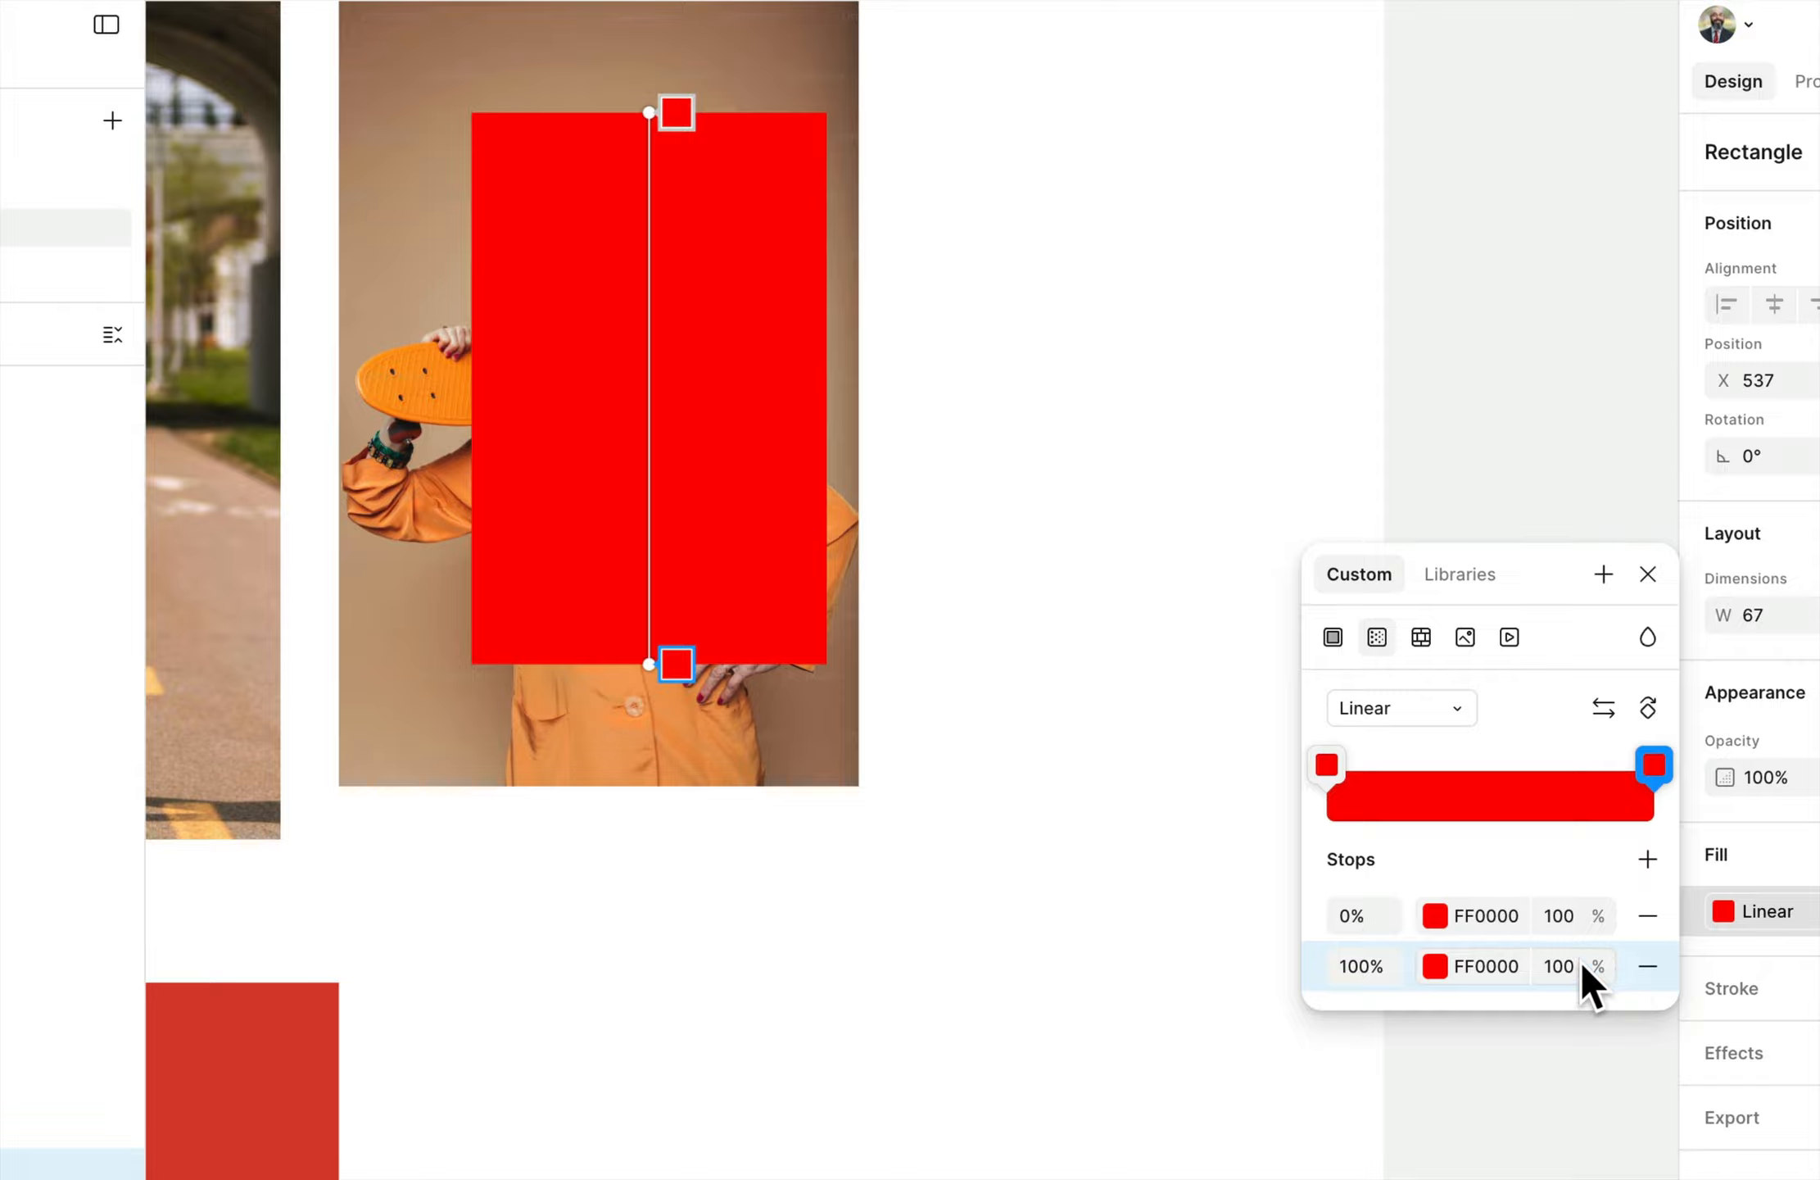
pyautogui.click(1567, 966)
pyautogui.write('0')
pyautogui.press('Return')
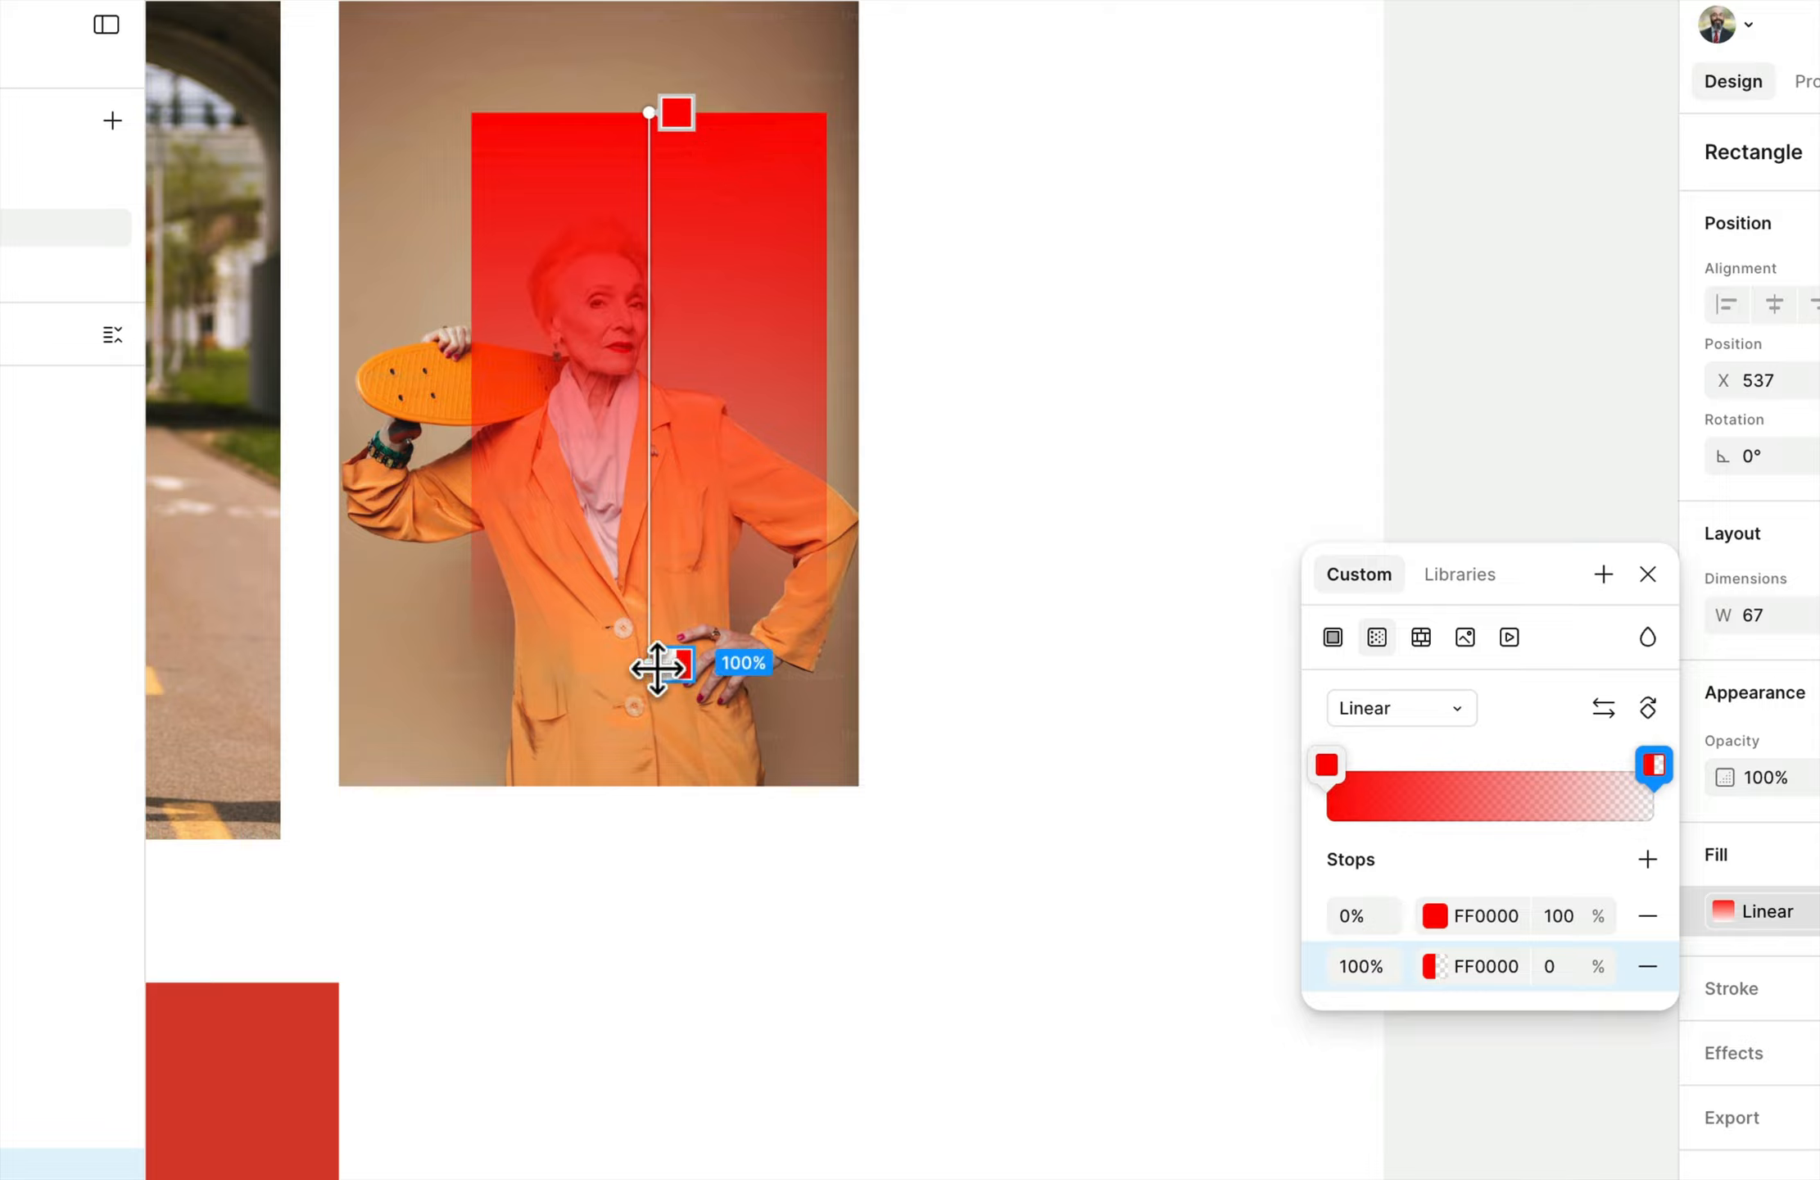
pyautogui.moveTo(650, 663); pyautogui.dragTo(656, 358)
pyautogui.scroll(-5, 655, 358)
pyautogui.click(881, 307)
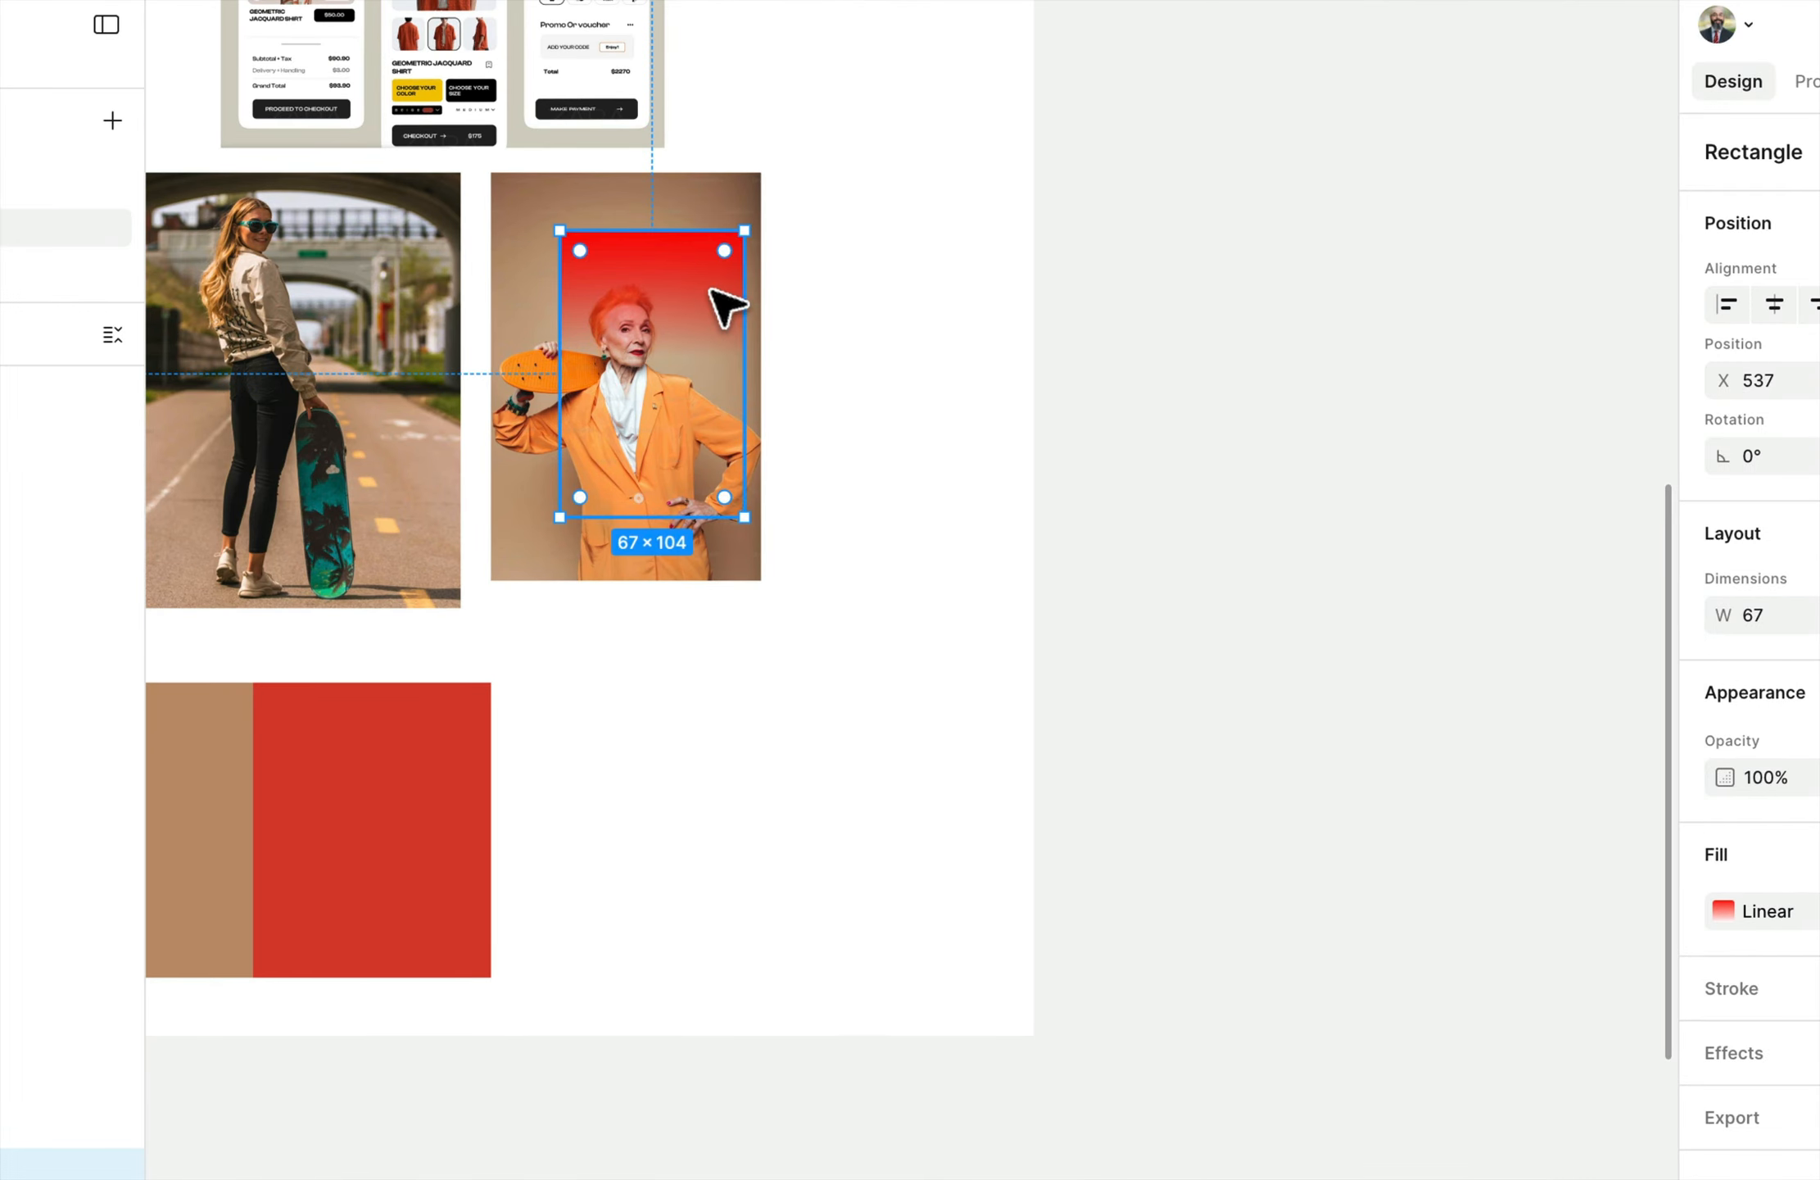
# - Fit the gradient rectangle to the photo's width and upper edge at 98 × 104
pyautogui.moveTo(560, 390); pyautogui.dragTo(491, 390)
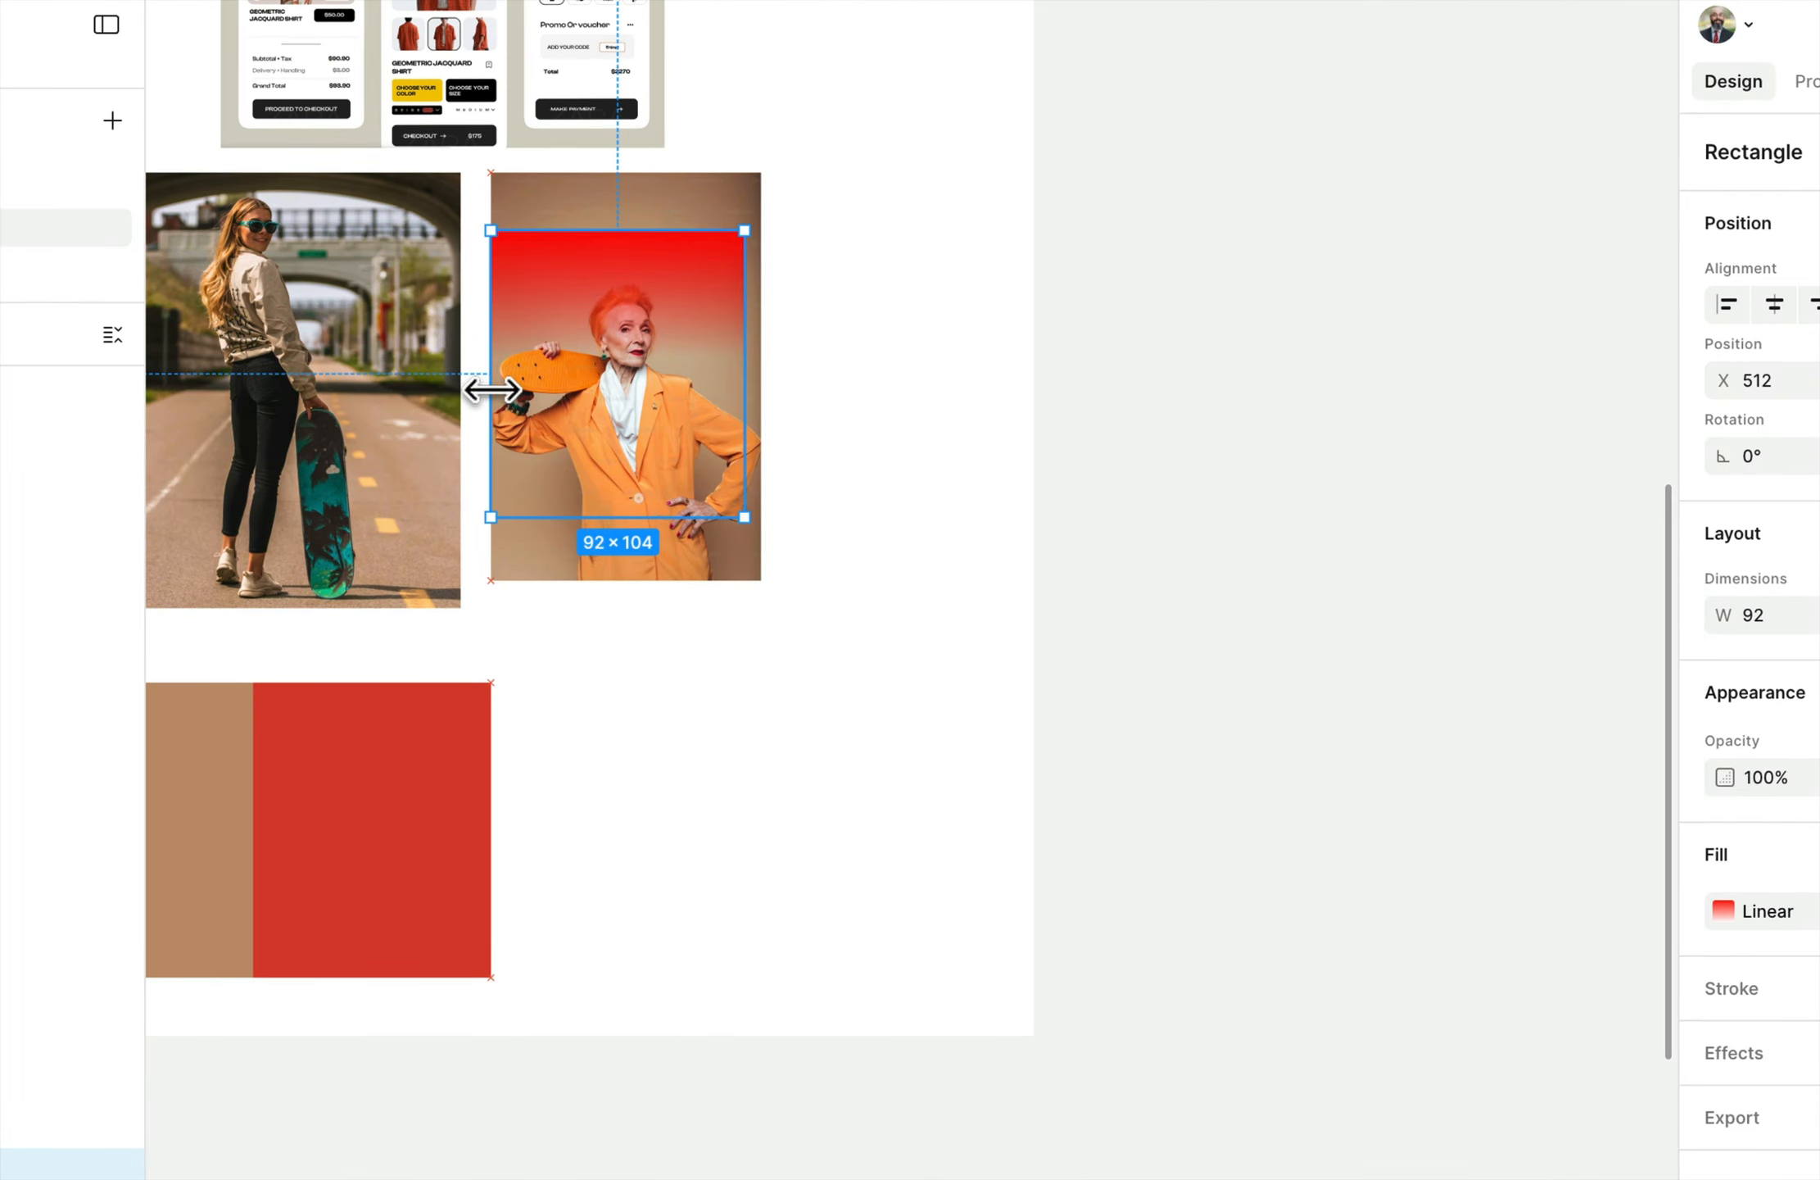
pyautogui.moveTo(745, 381); pyautogui.dragTo(704, 278)
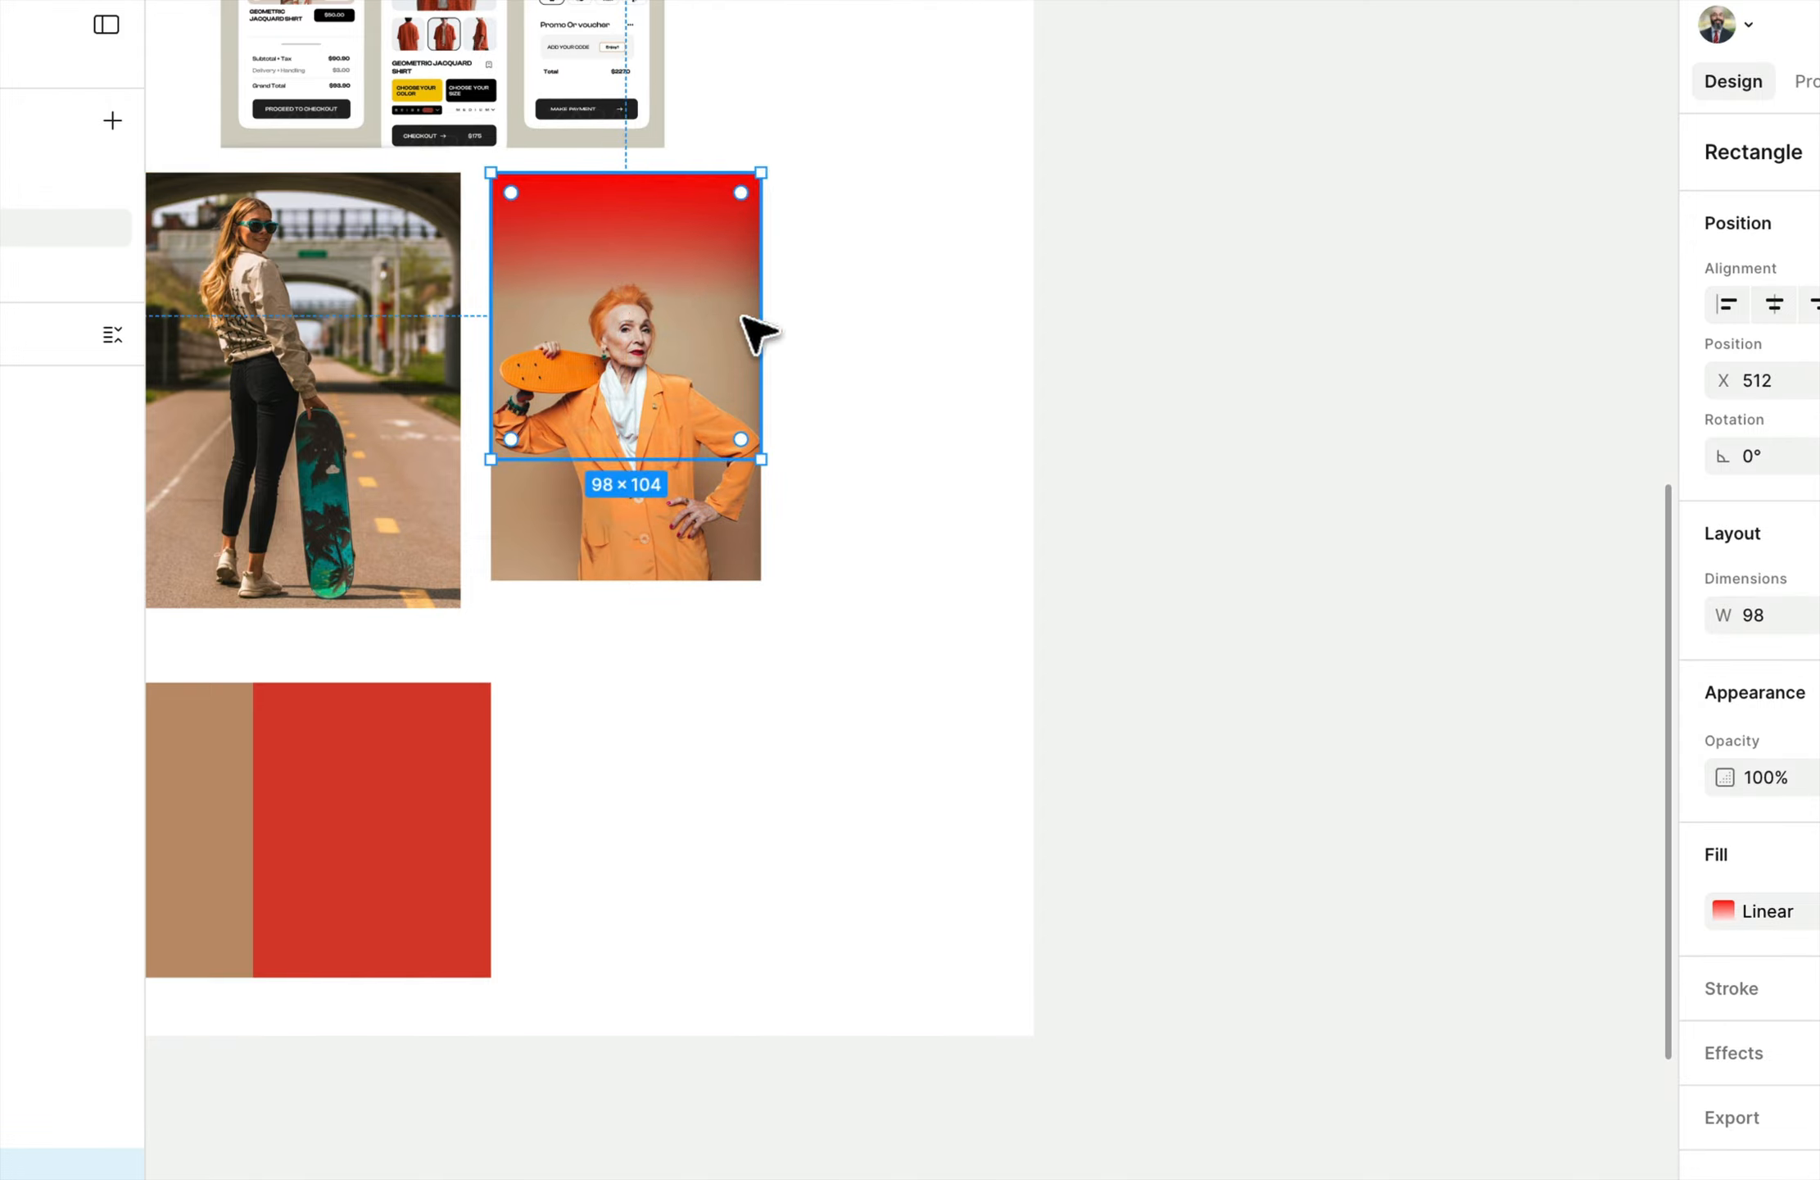
pyautogui.press('Escape')
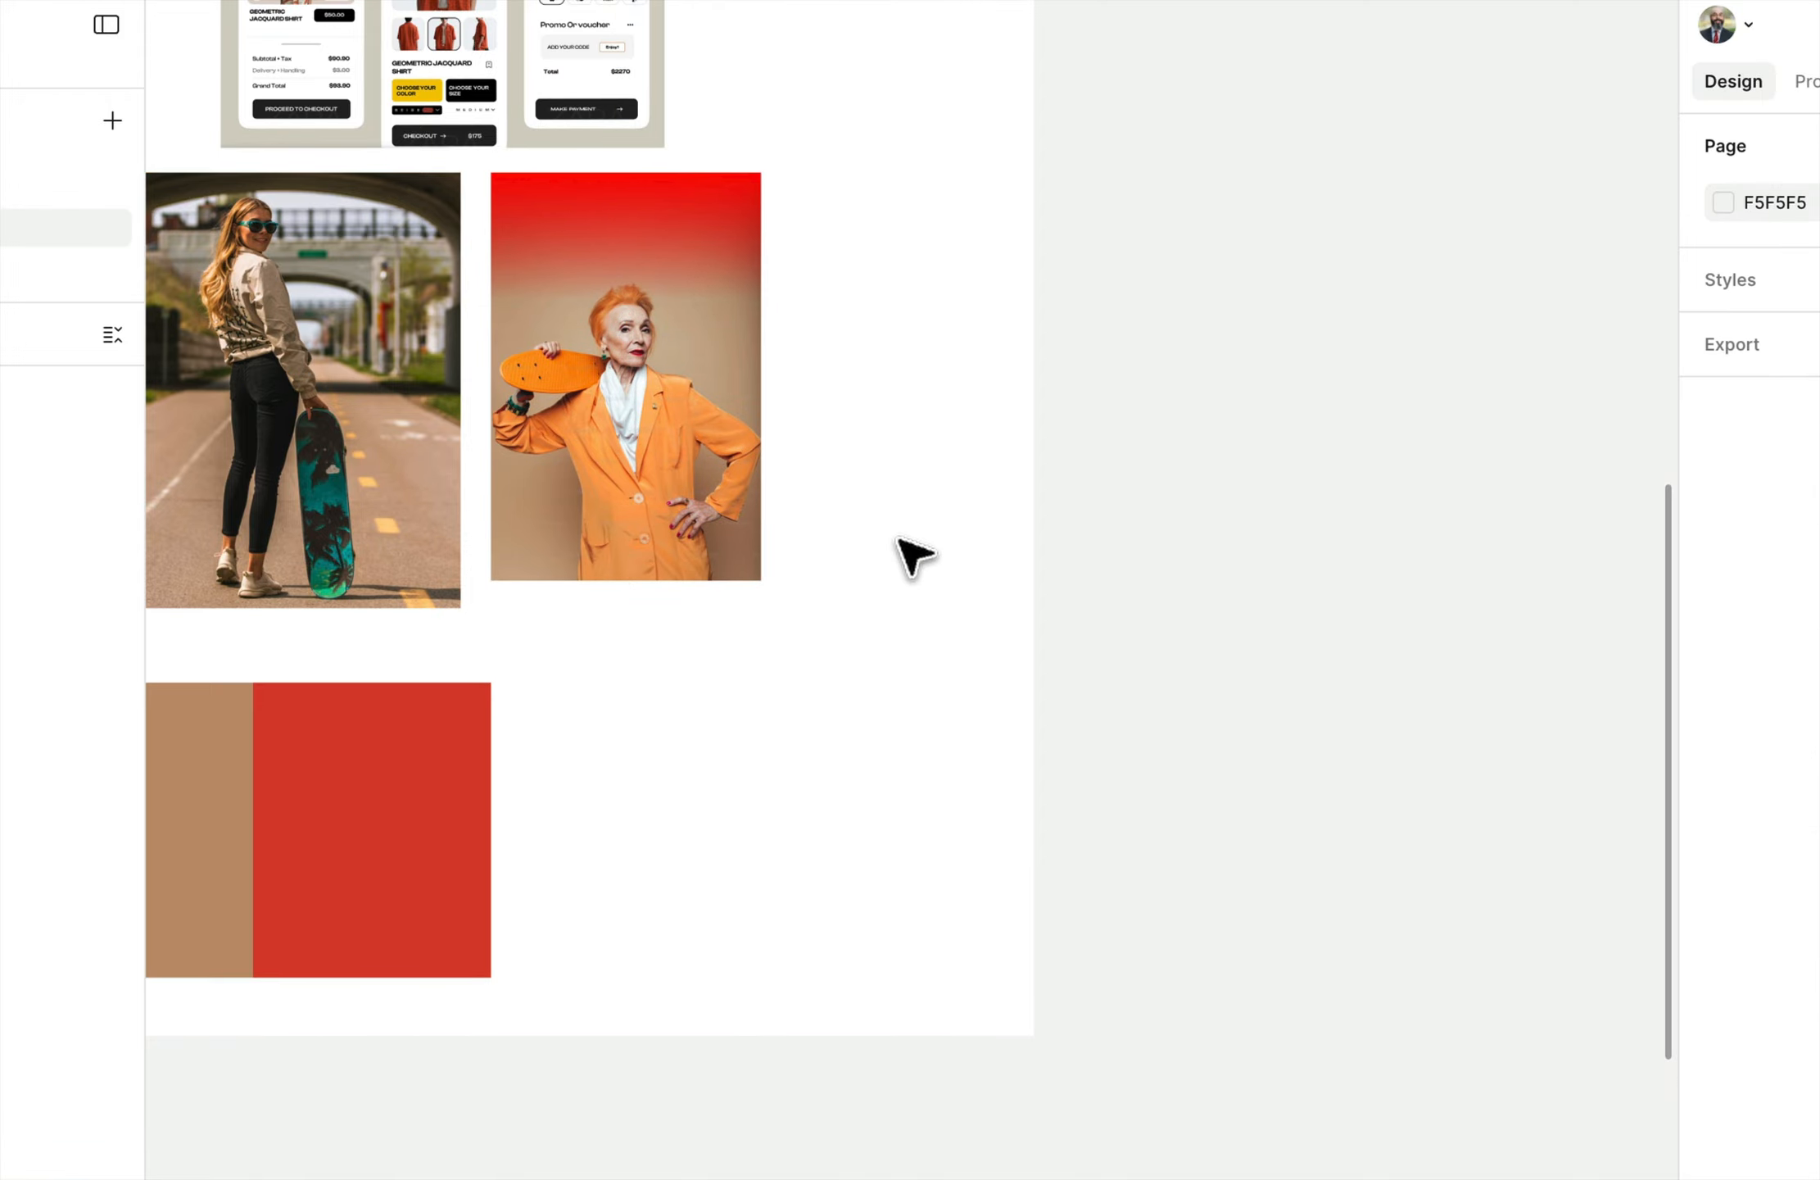
# - Change the 0% stop of the photo overlay's gradient to 000000
pyautogui.click(726, 275)
pyautogui.click(1725, 906)
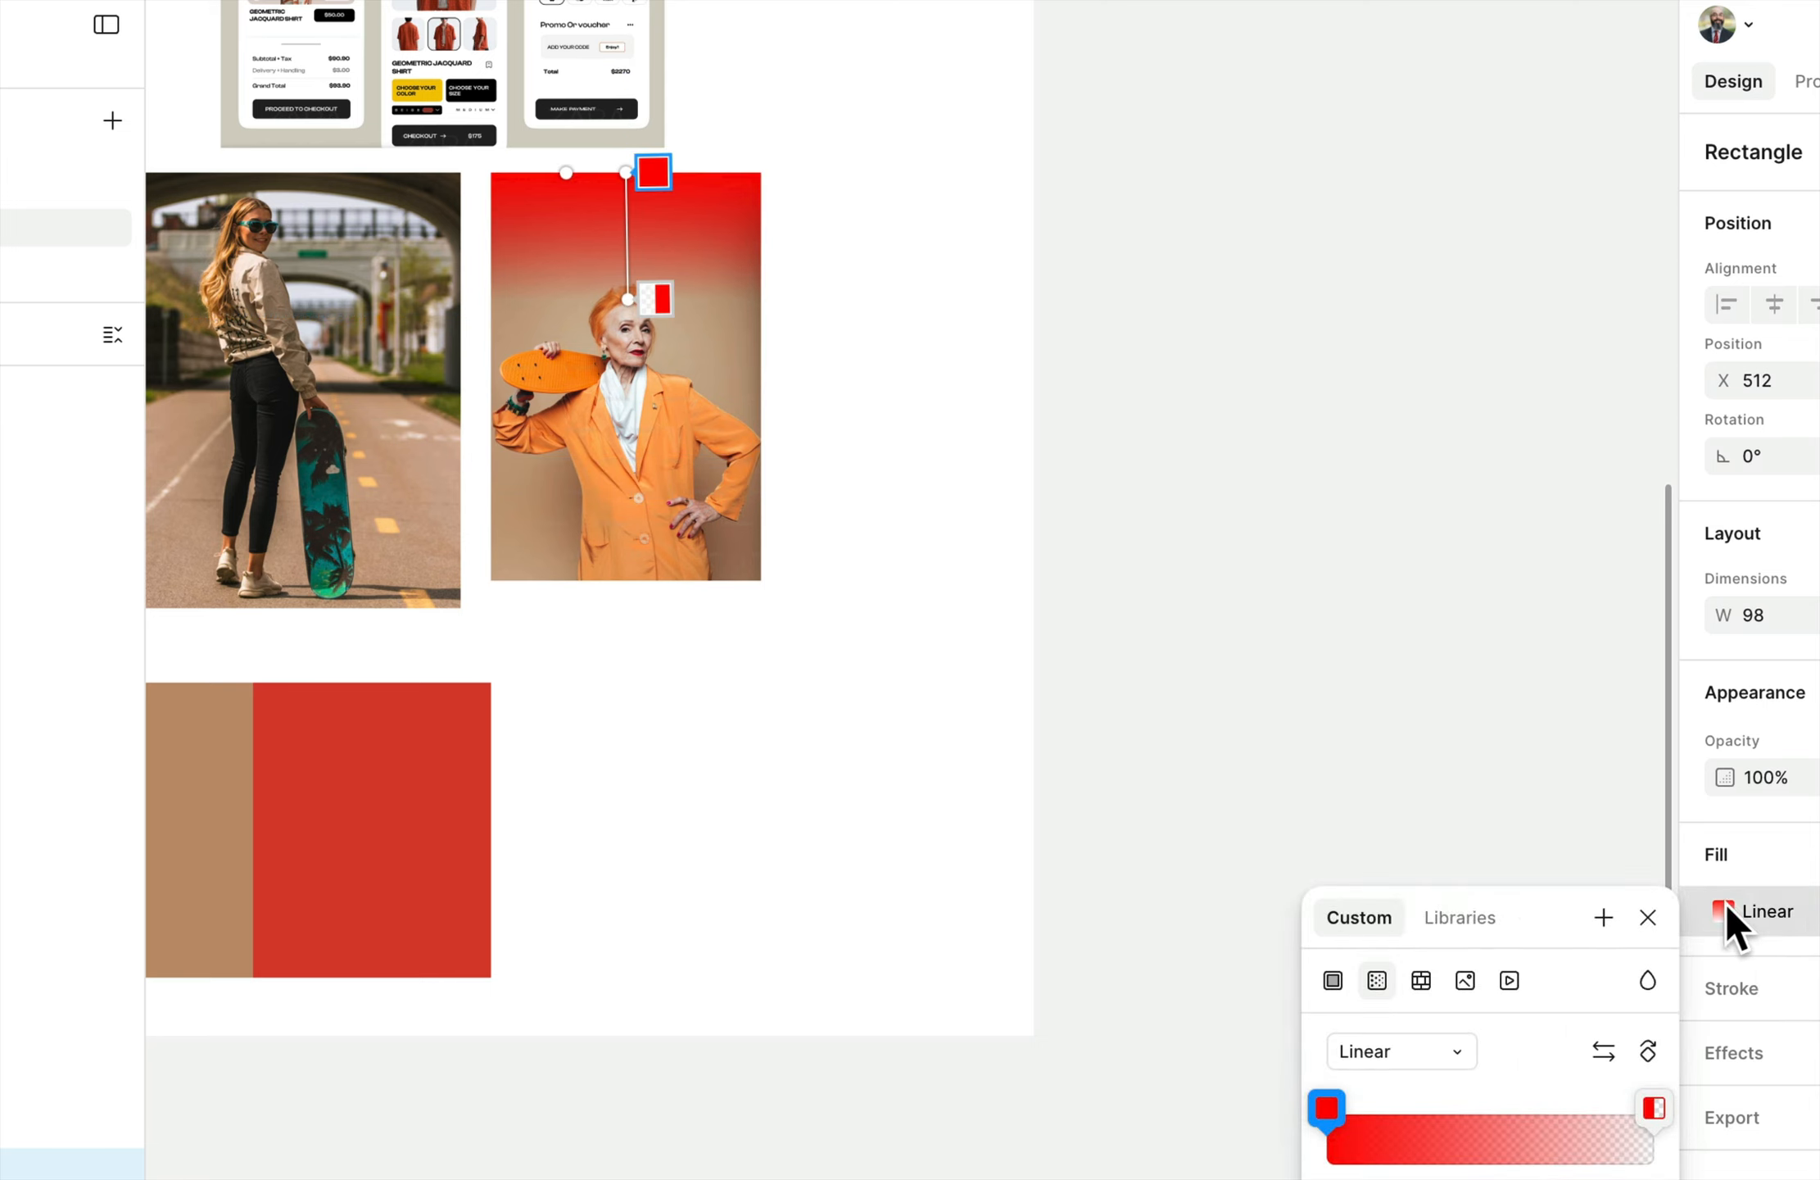
pyautogui.click(1492, 911)
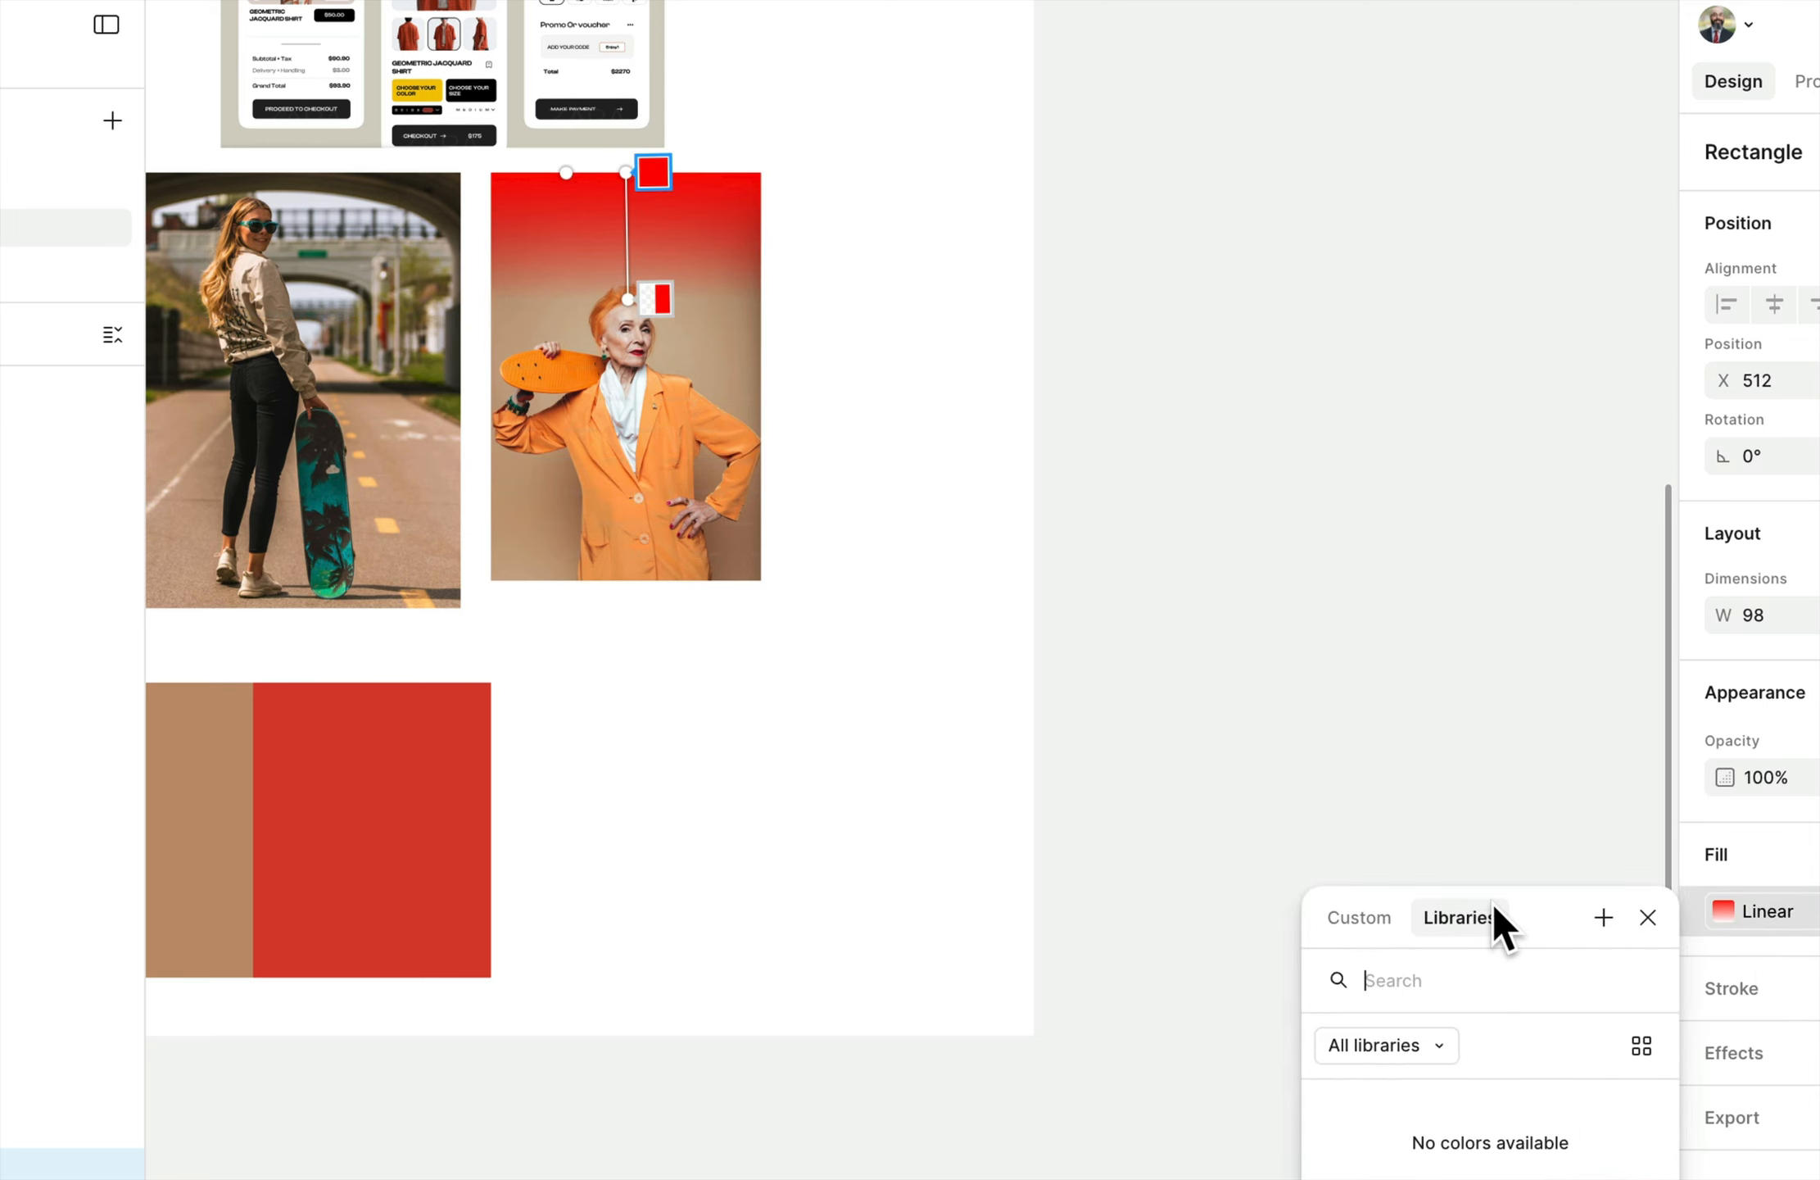
pyautogui.click(1361, 913)
pyautogui.click(1327, 1107)
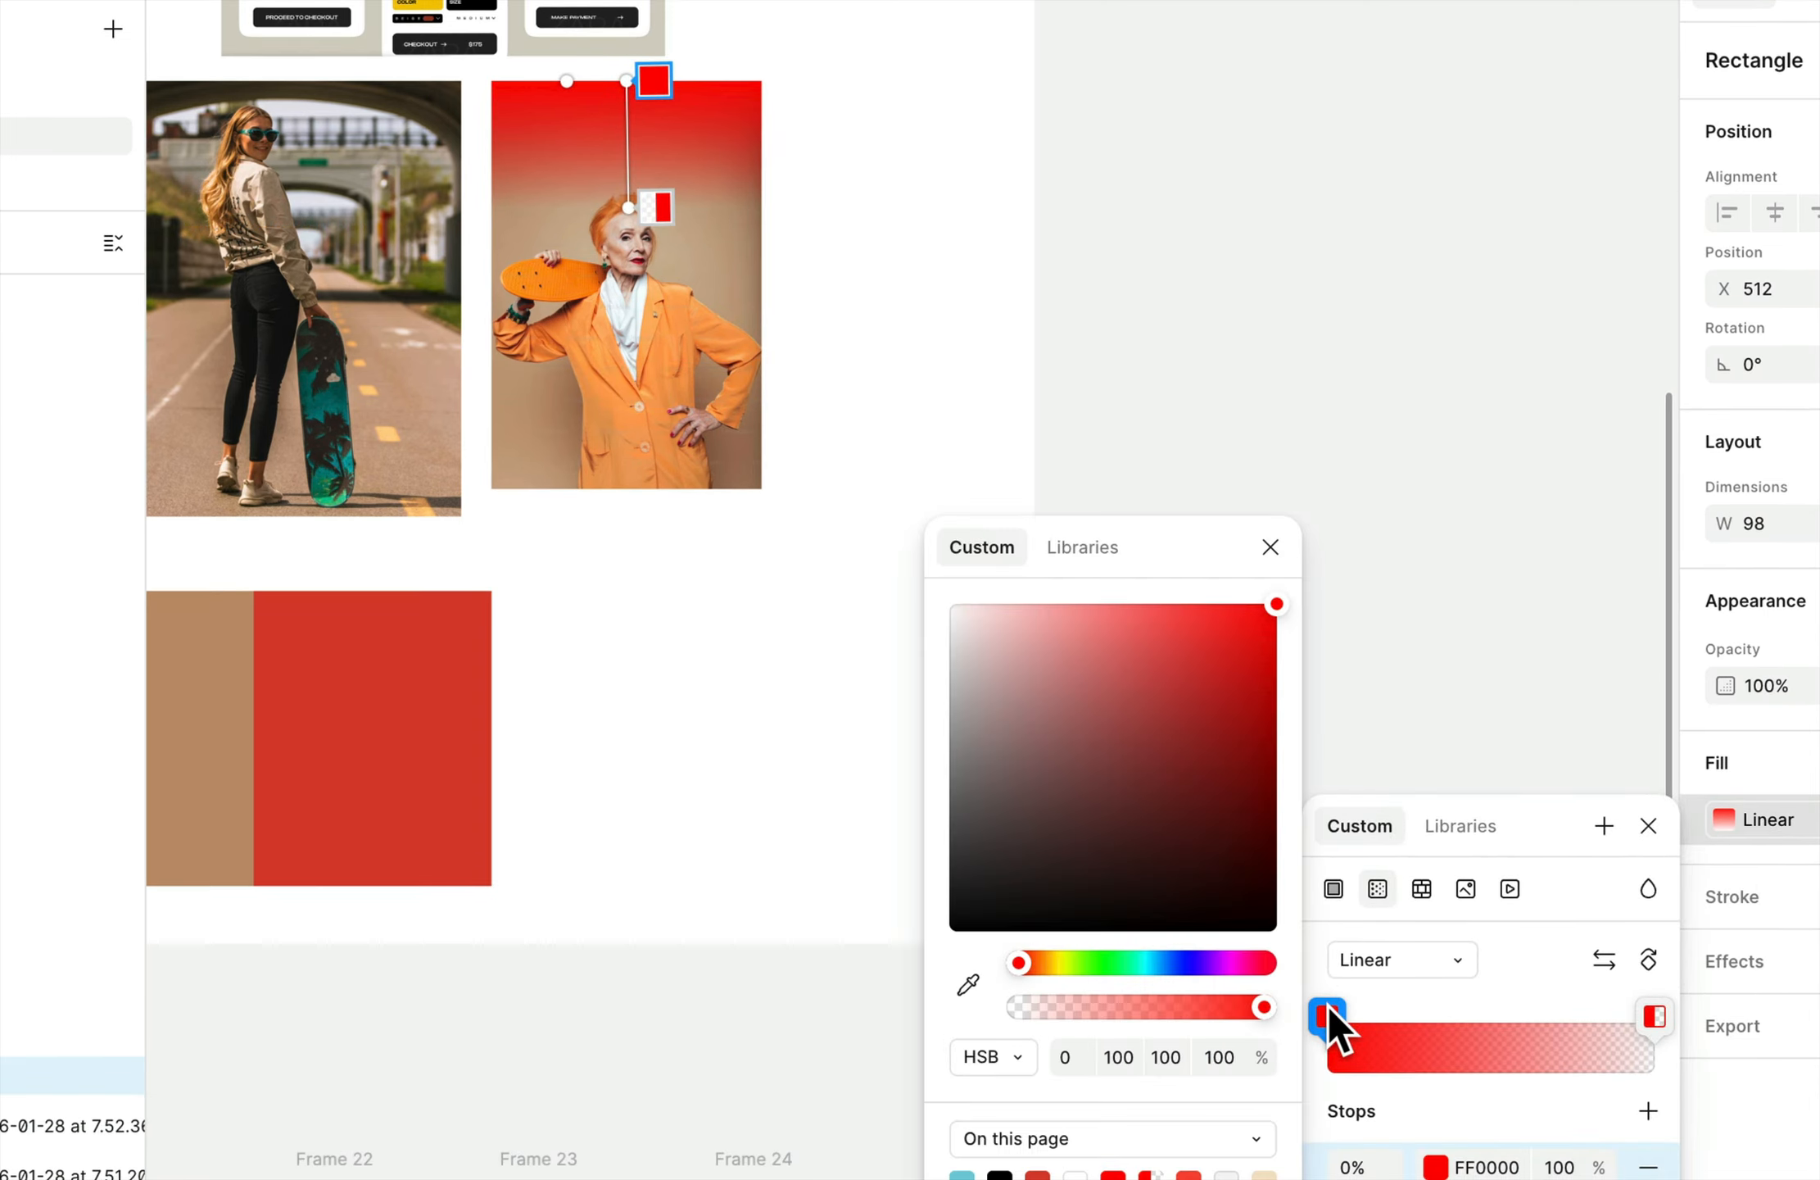
pyautogui.moveTo(1209, 904); pyautogui.dragTo(1310, 960)
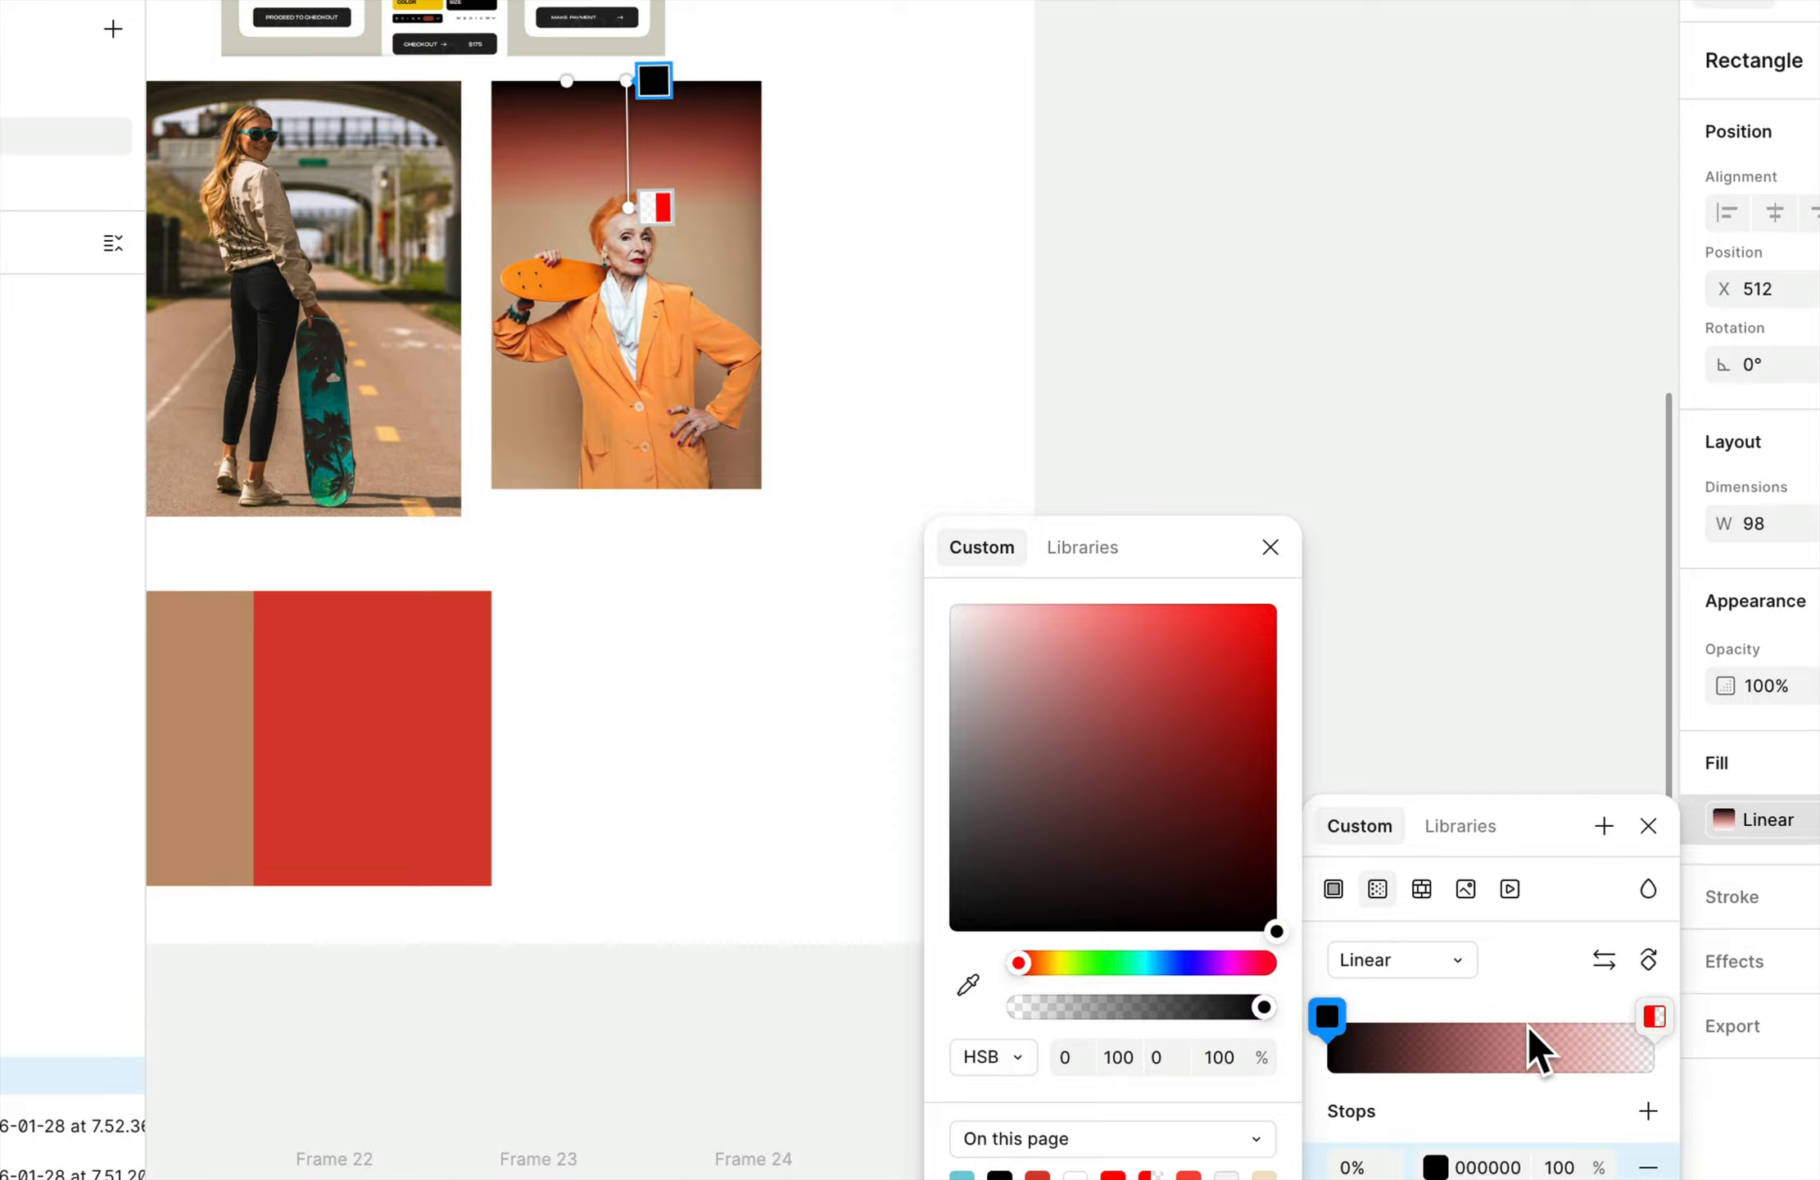
pyautogui.click(1573, 1012)
pyautogui.scroll(-10, 1007, 639)
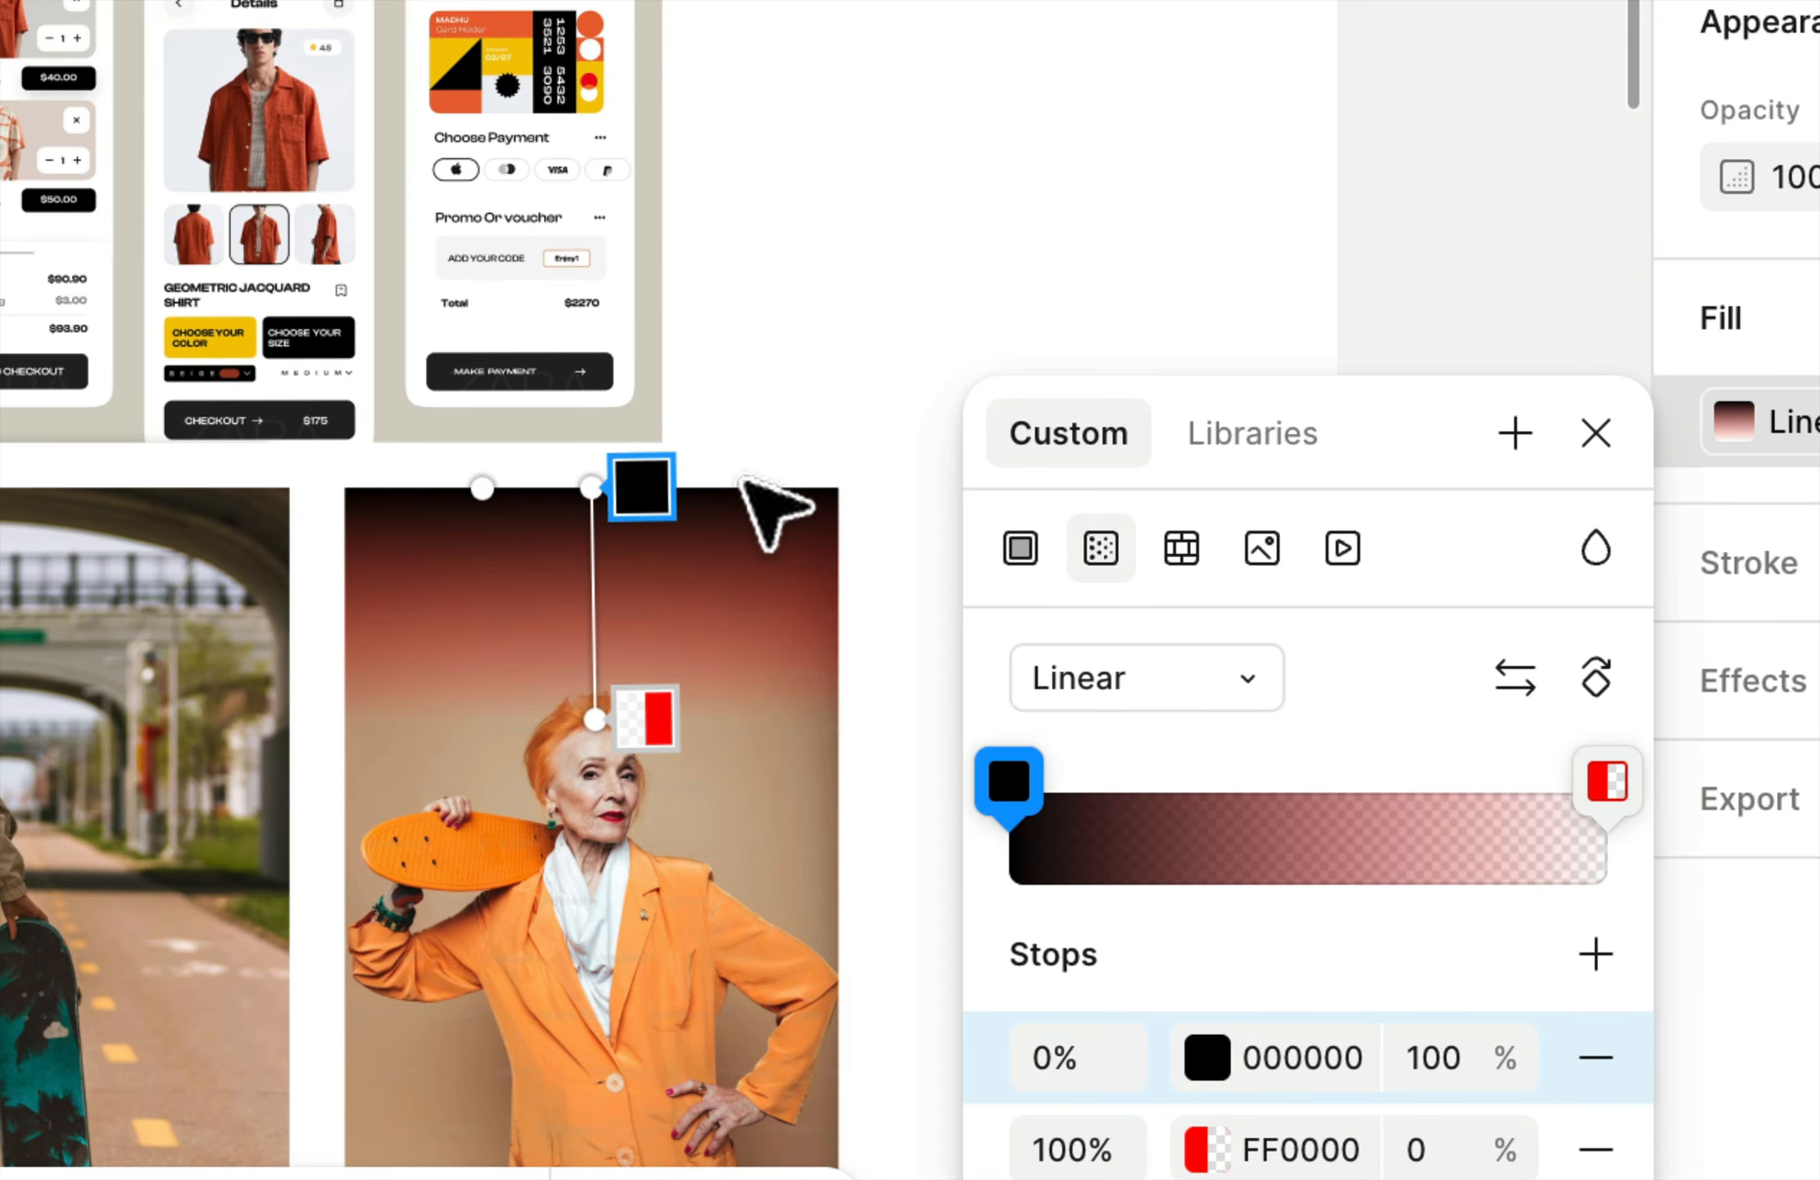
# - Change the overlay gradient's transparent 100% stop to 000000, keeping its opacity at 0%
pyautogui.click(1607, 785)
pyautogui.click(1607, 785)
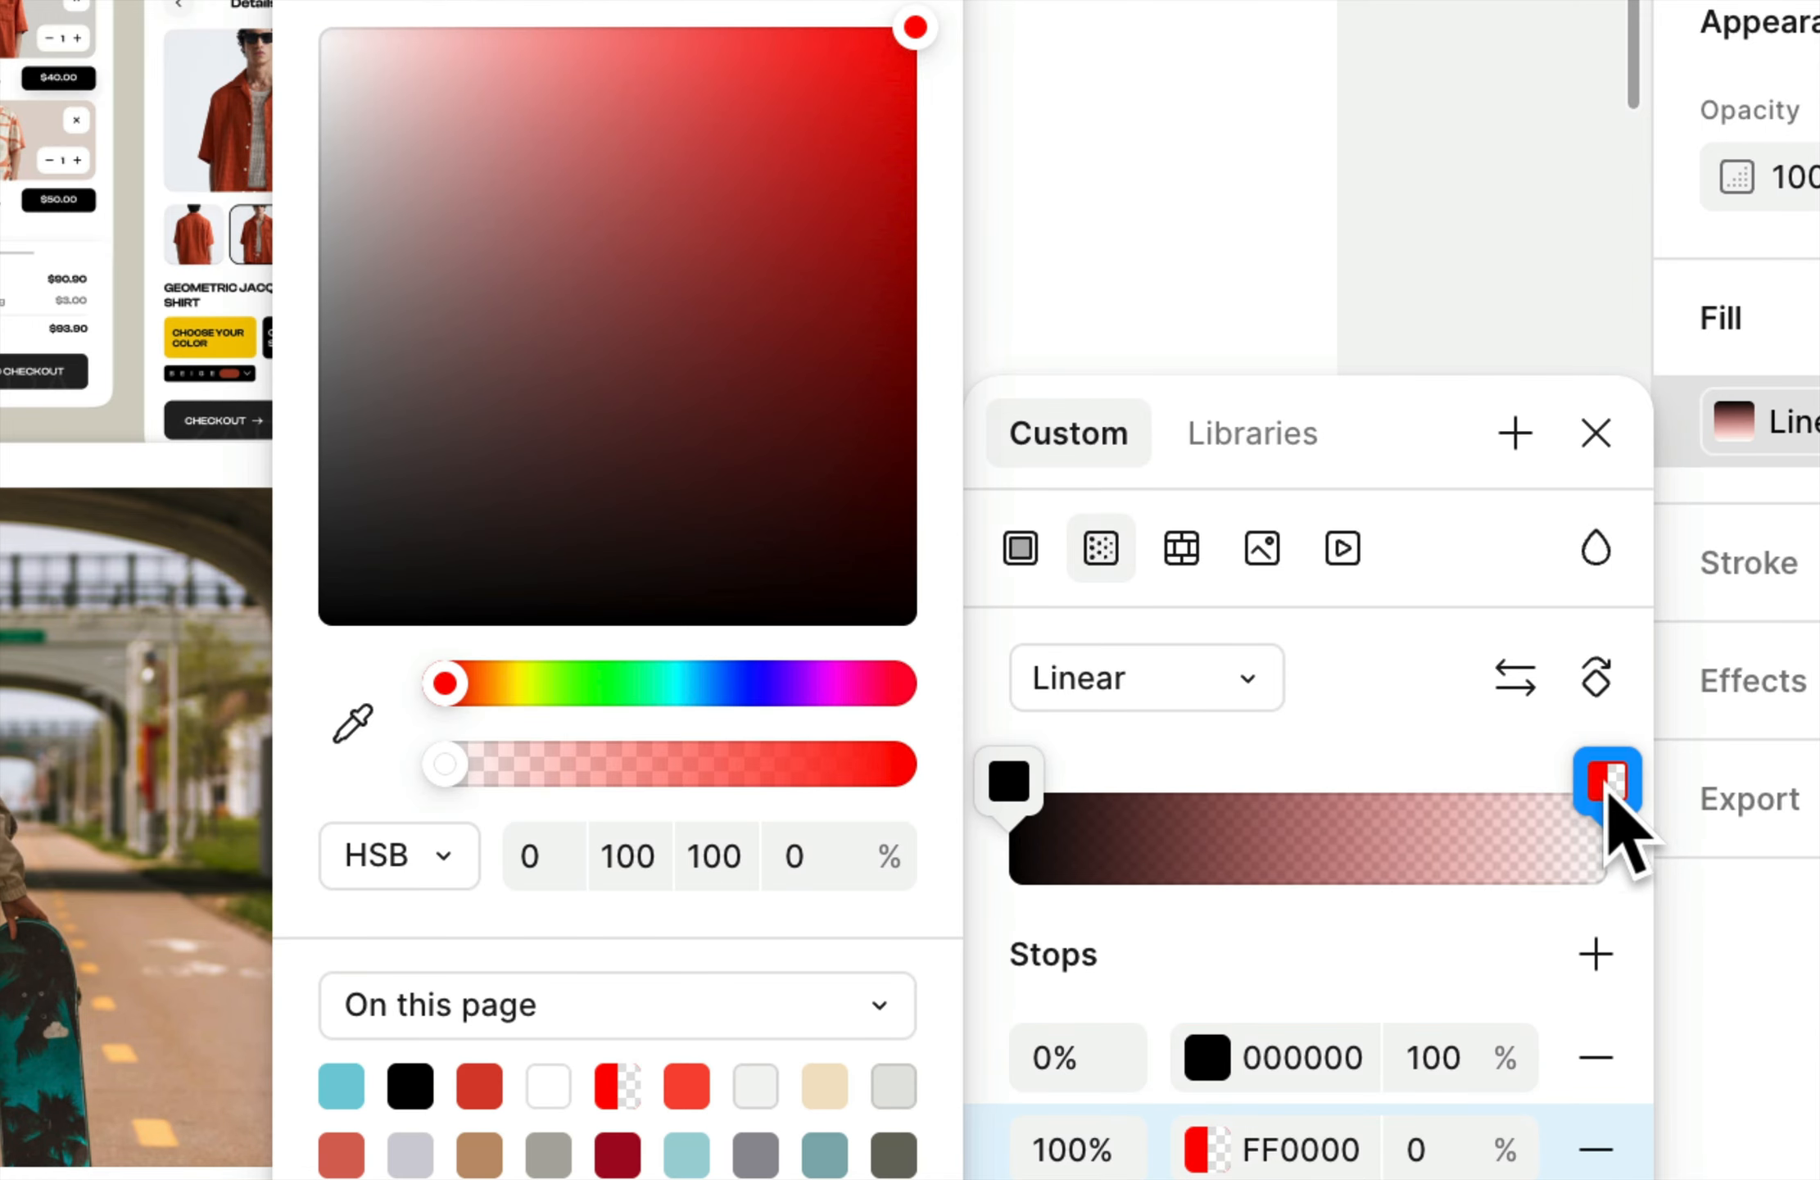
pyautogui.moveTo(772, 577); pyautogui.dragTo(975, 732)
pyautogui.press('Escape')
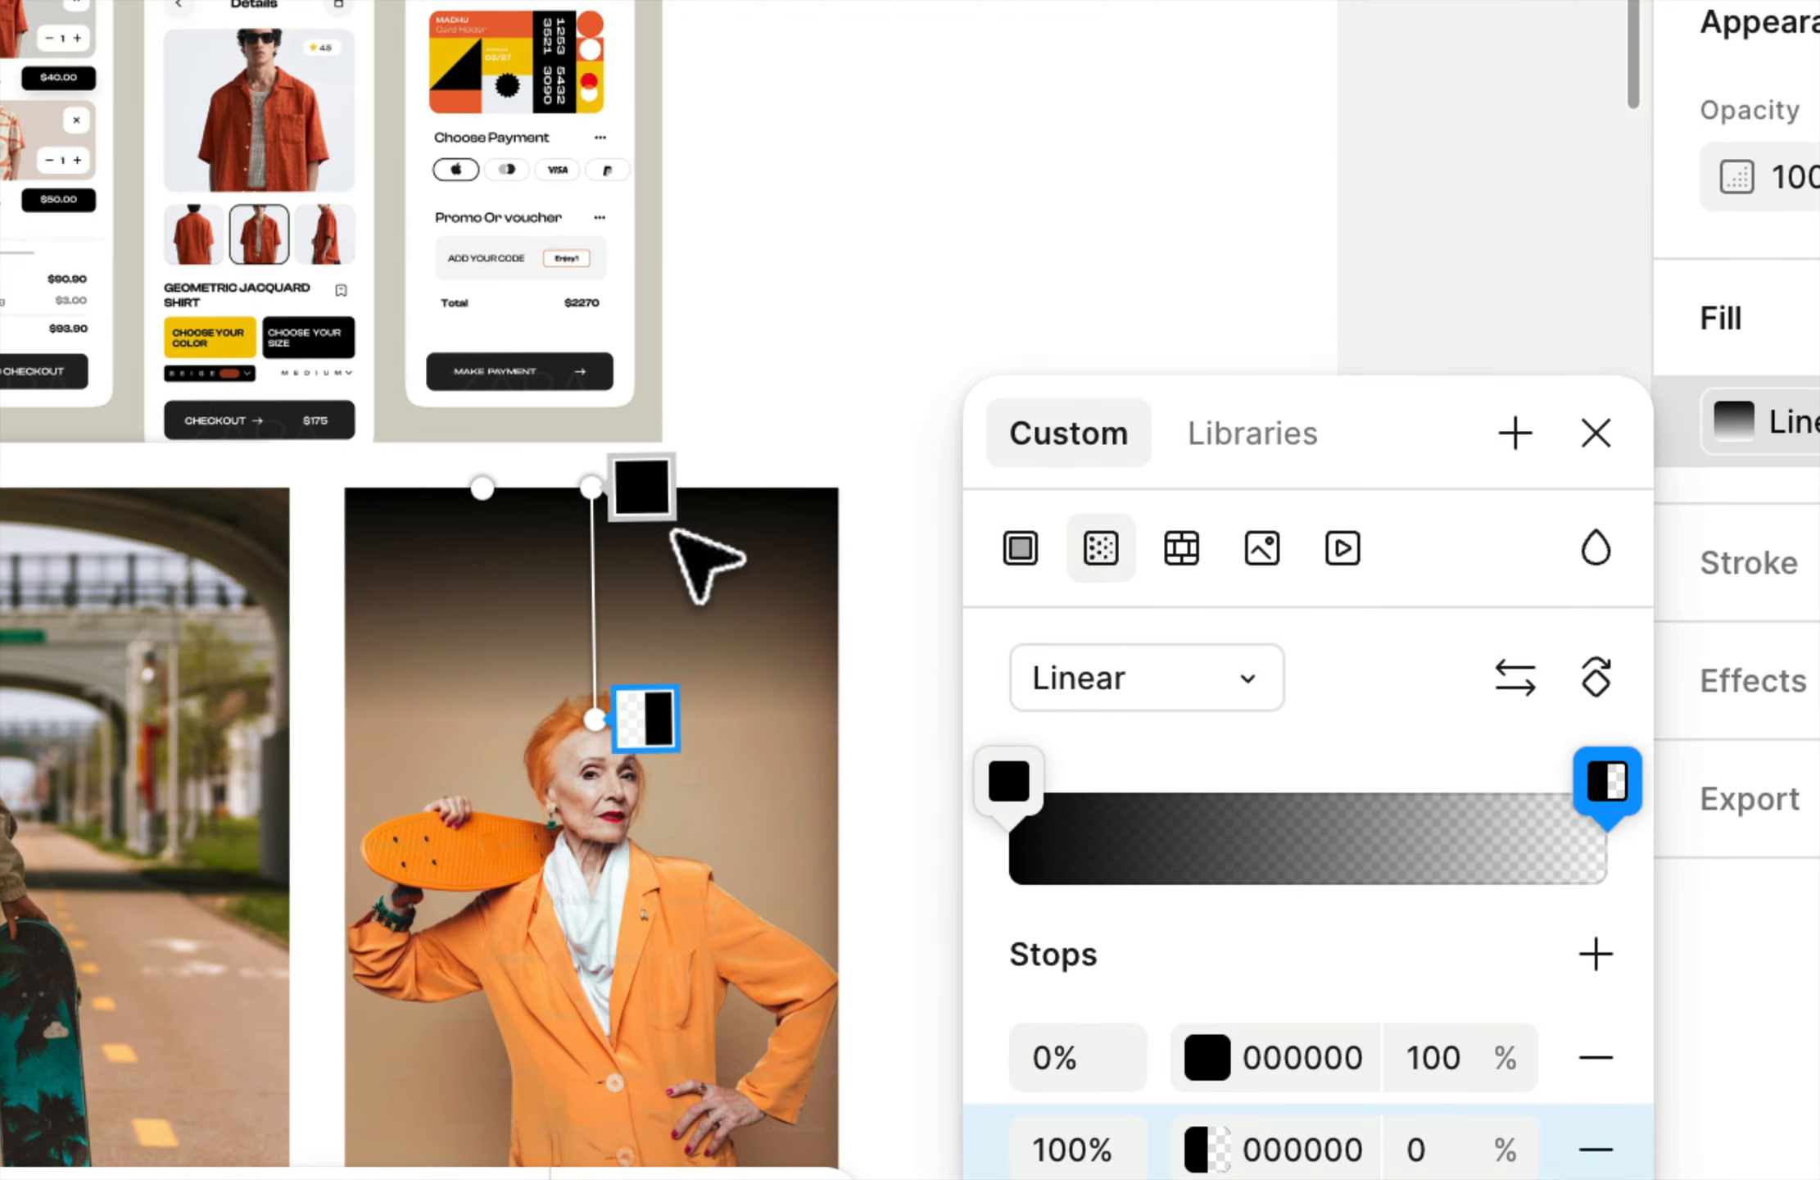
pyautogui.press('Escape')
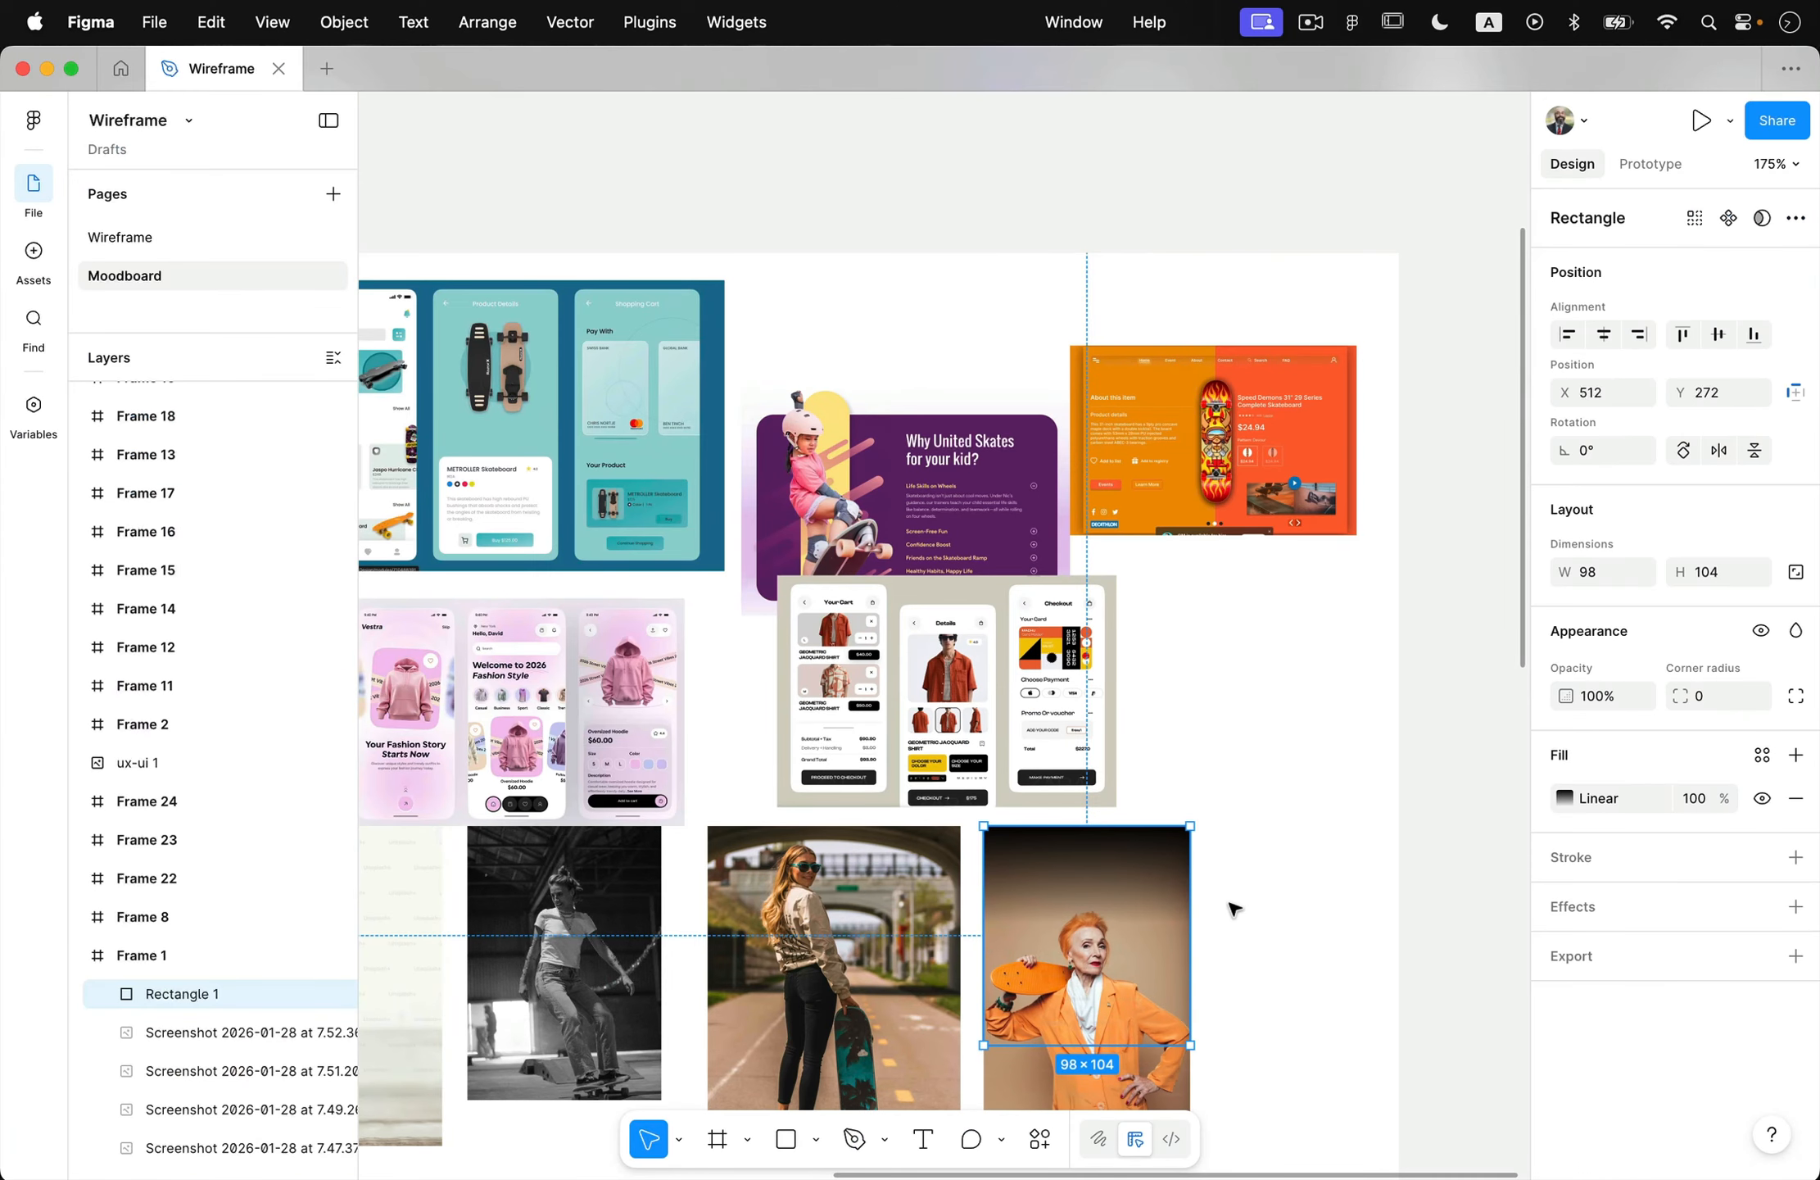
# - Create a colour style named Dark Red from the dark red swatch's A60622 fill
pyautogui.scroll(-10, 1232, 904)
pyautogui.scroll(-10, 1232, 904)
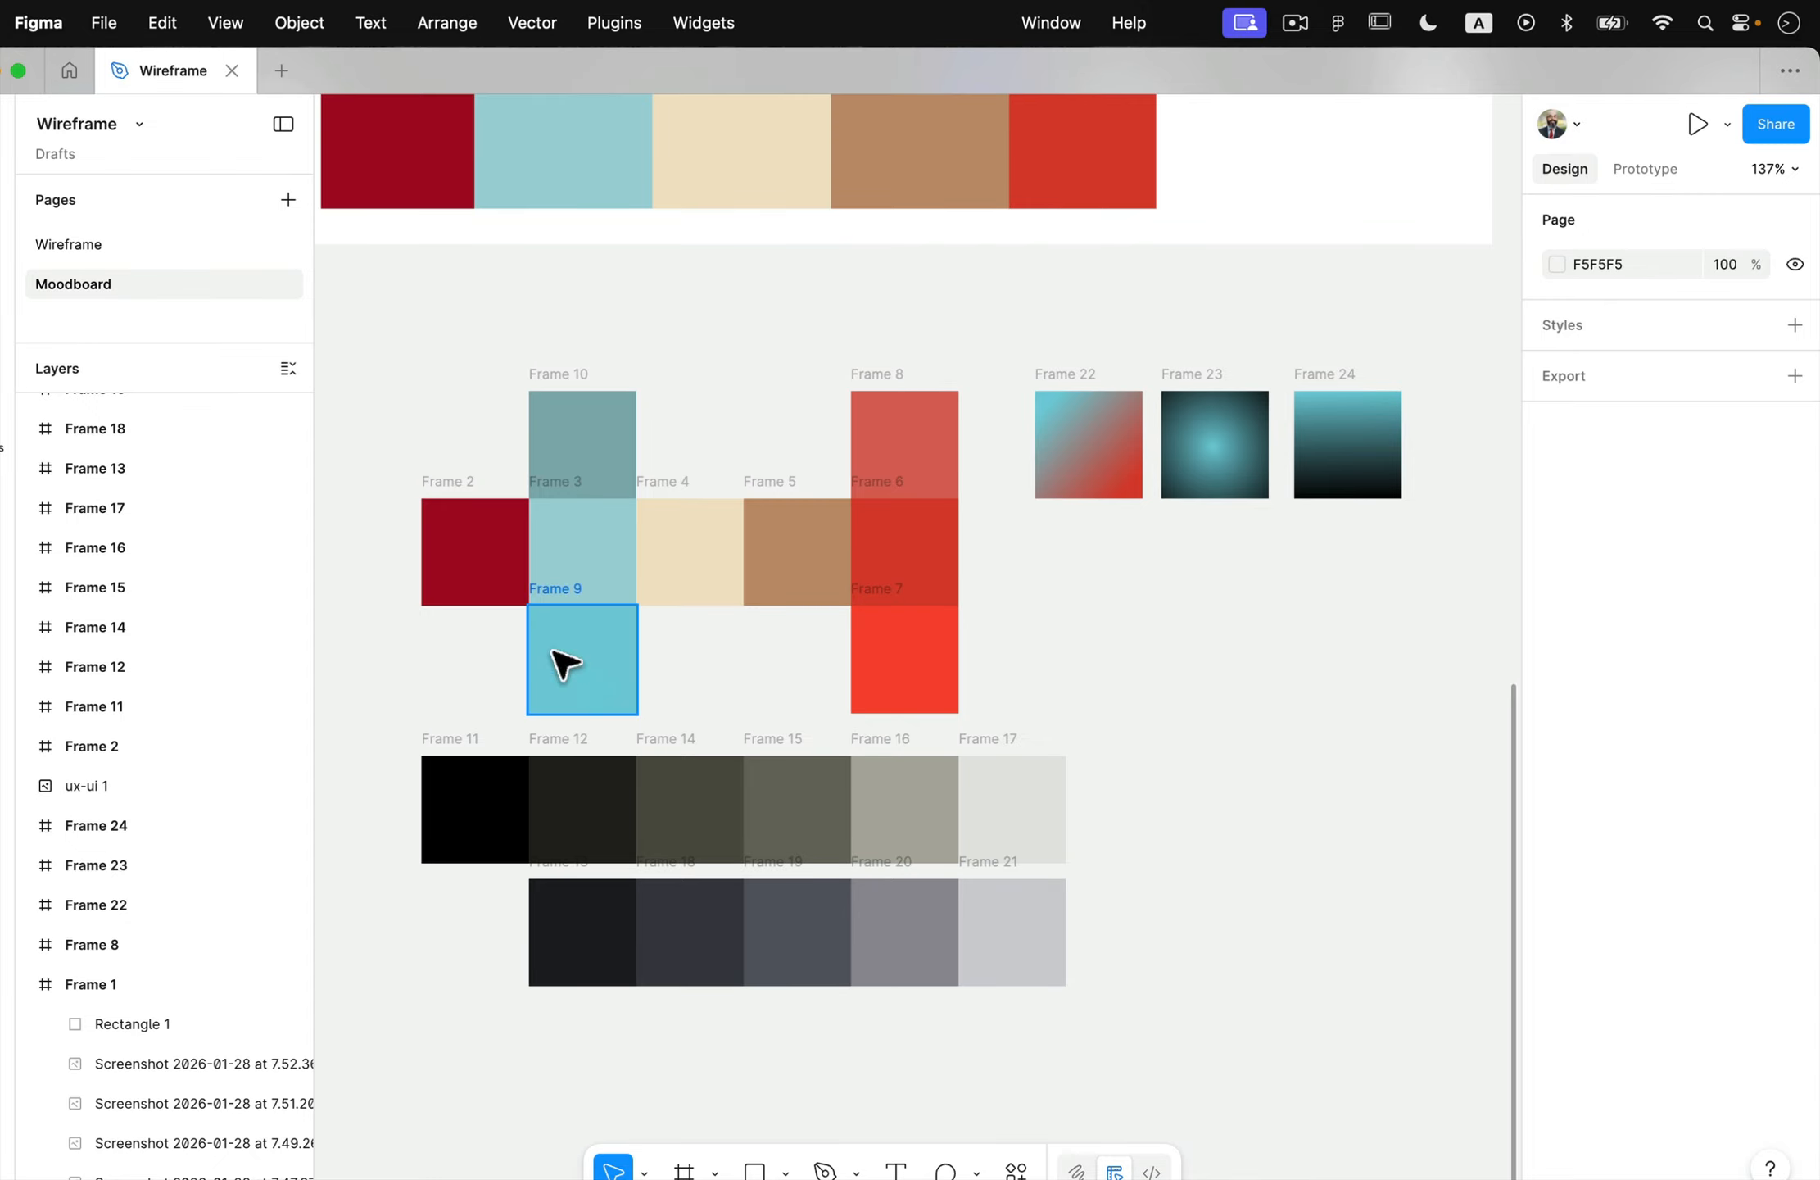
pyautogui.click(449, 494)
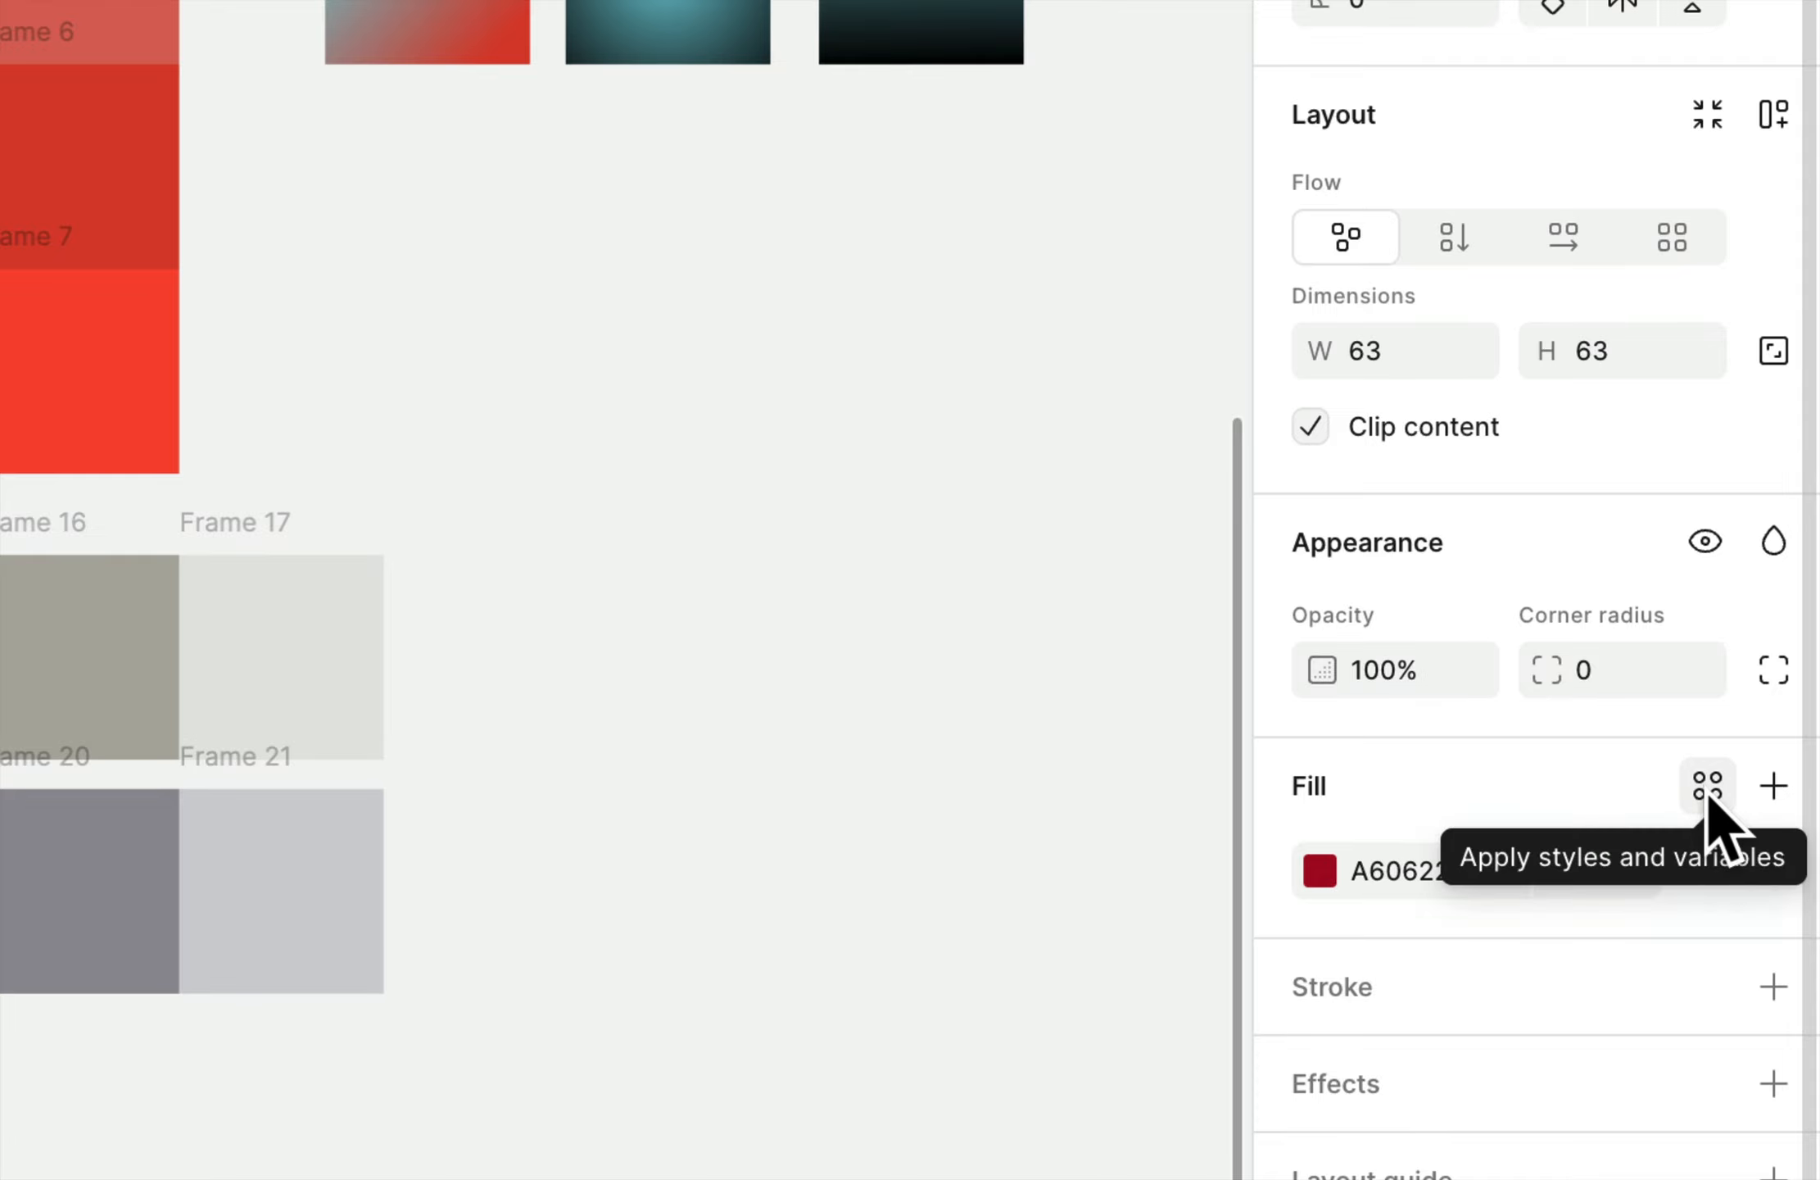
pyautogui.click(1708, 790)
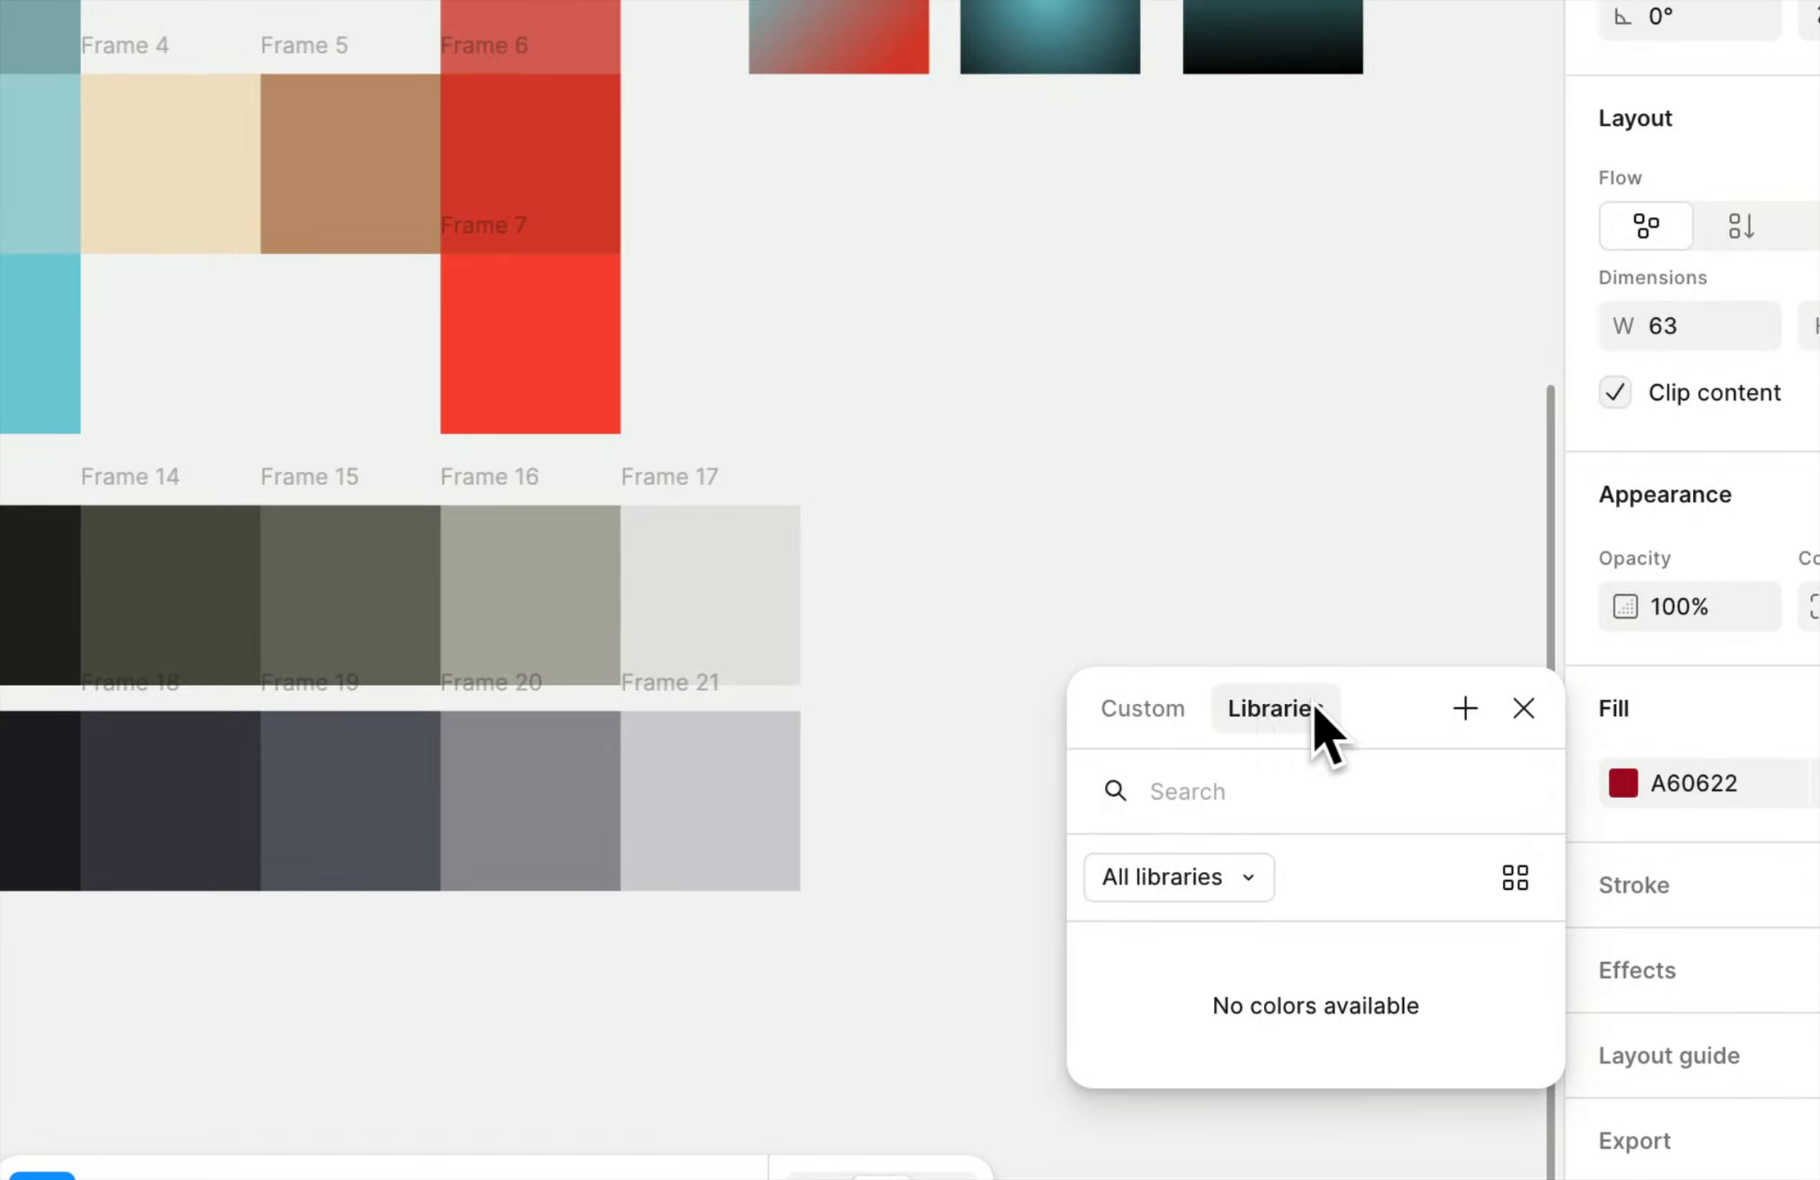
pyautogui.click(1465, 708)
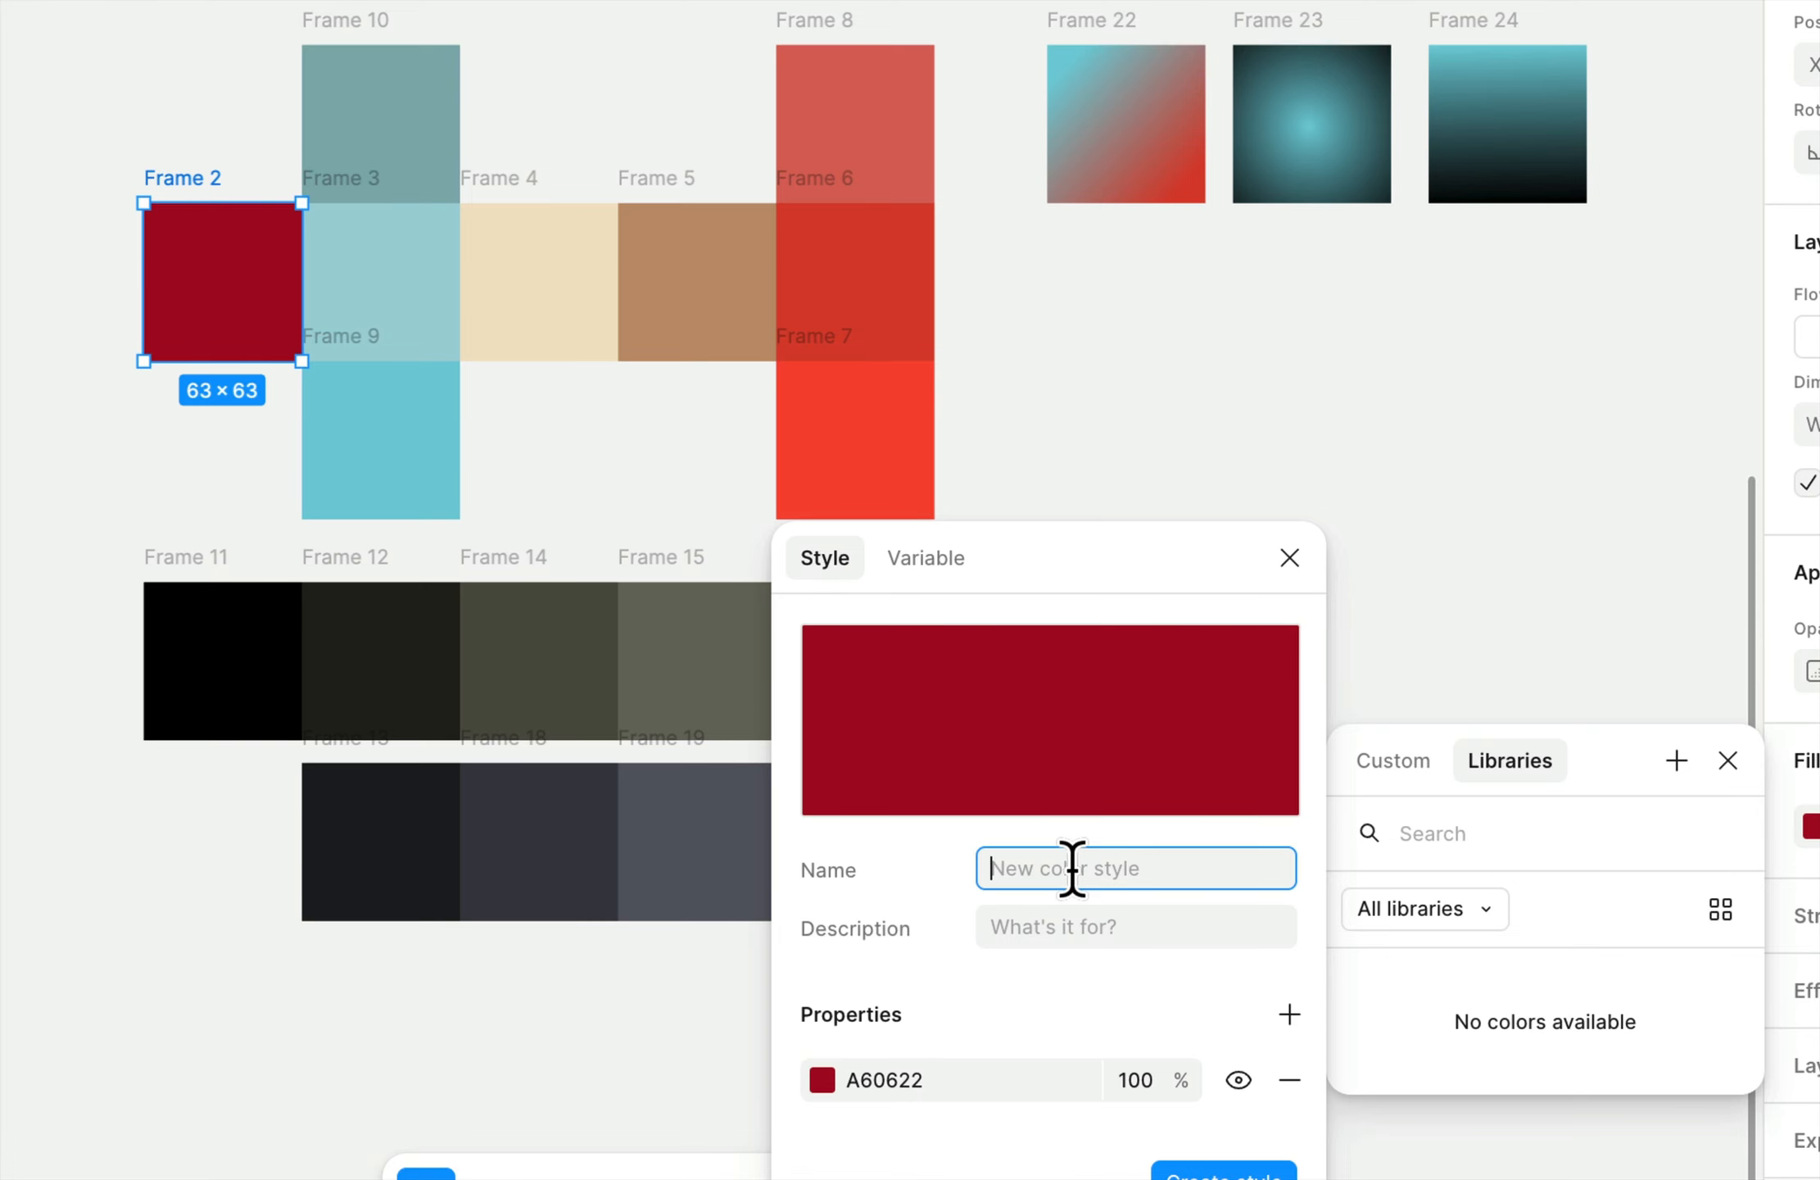
pyautogui.write('Dark Red')
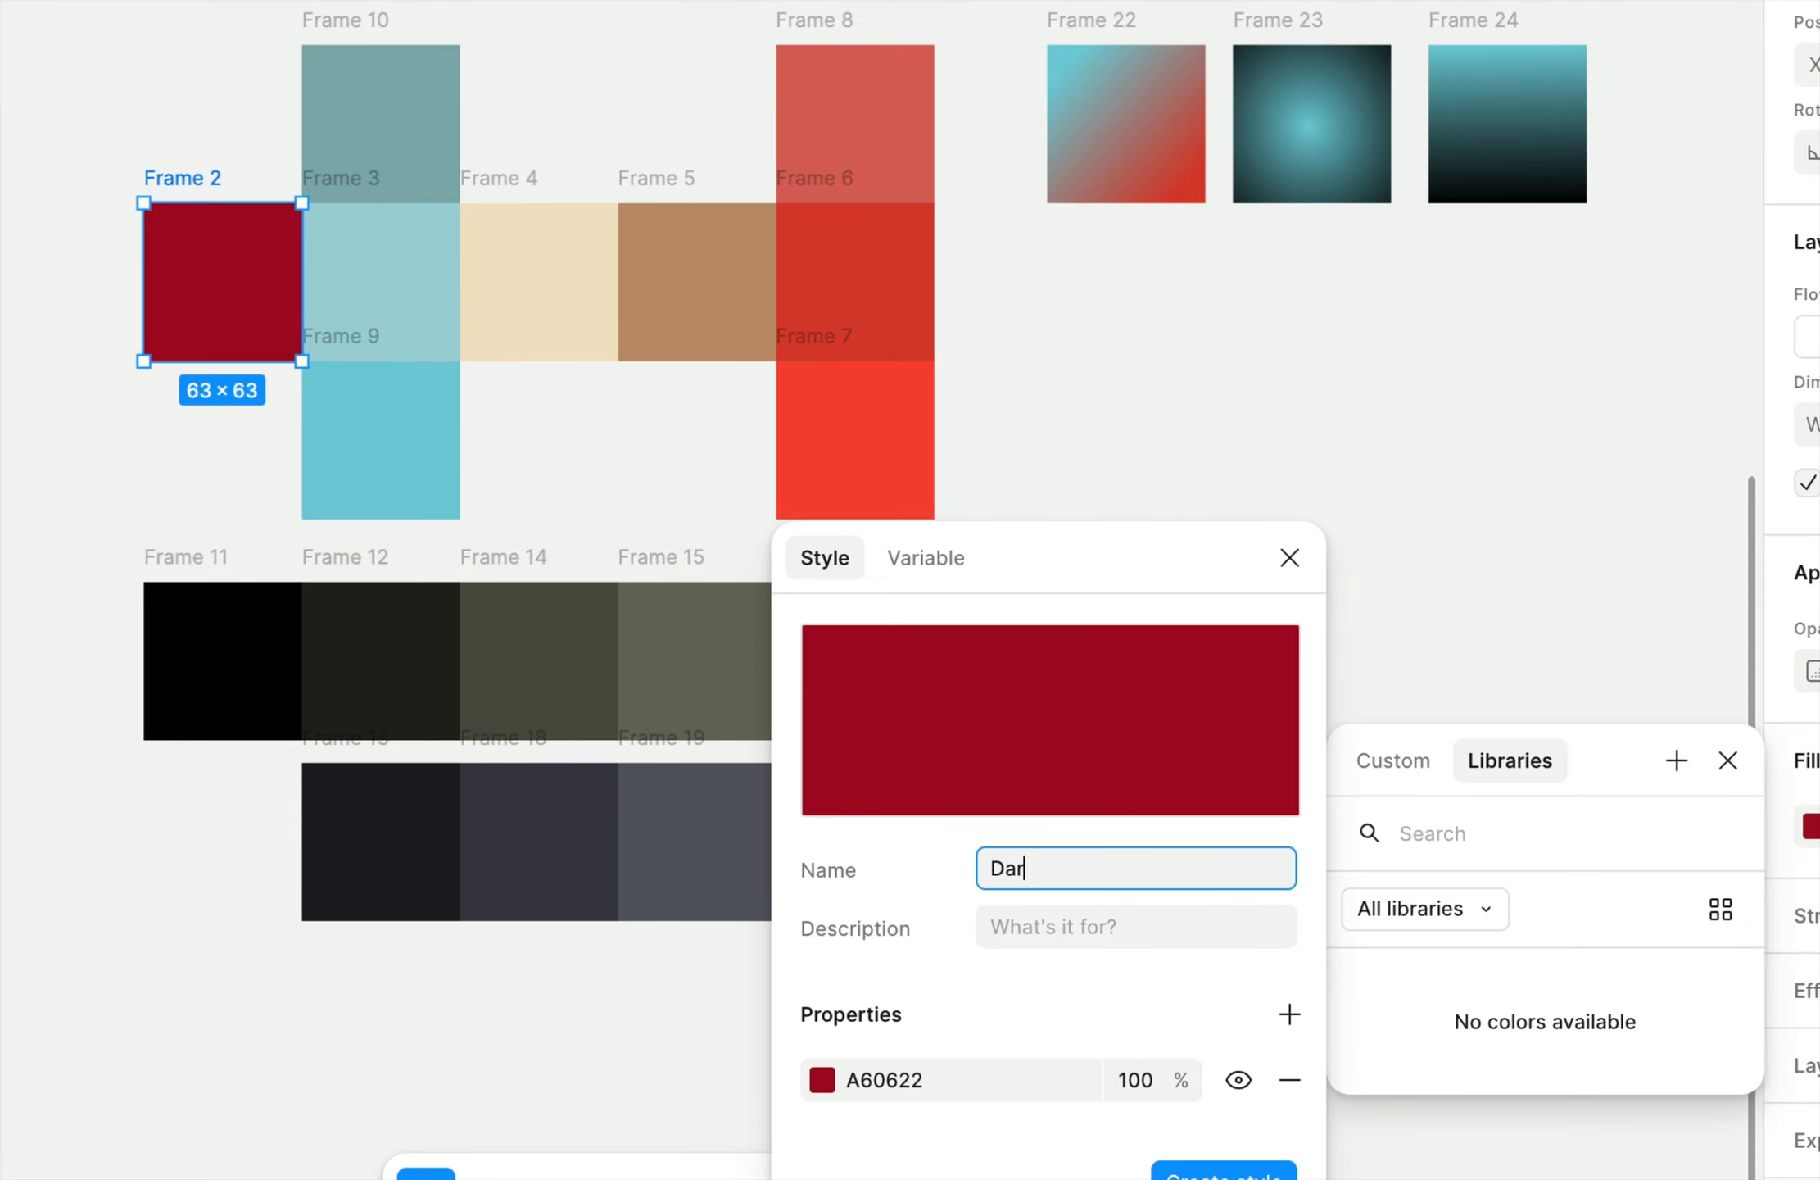
pyautogui.click(1204, 1174)
pyautogui.moveTo(1485, 1007)
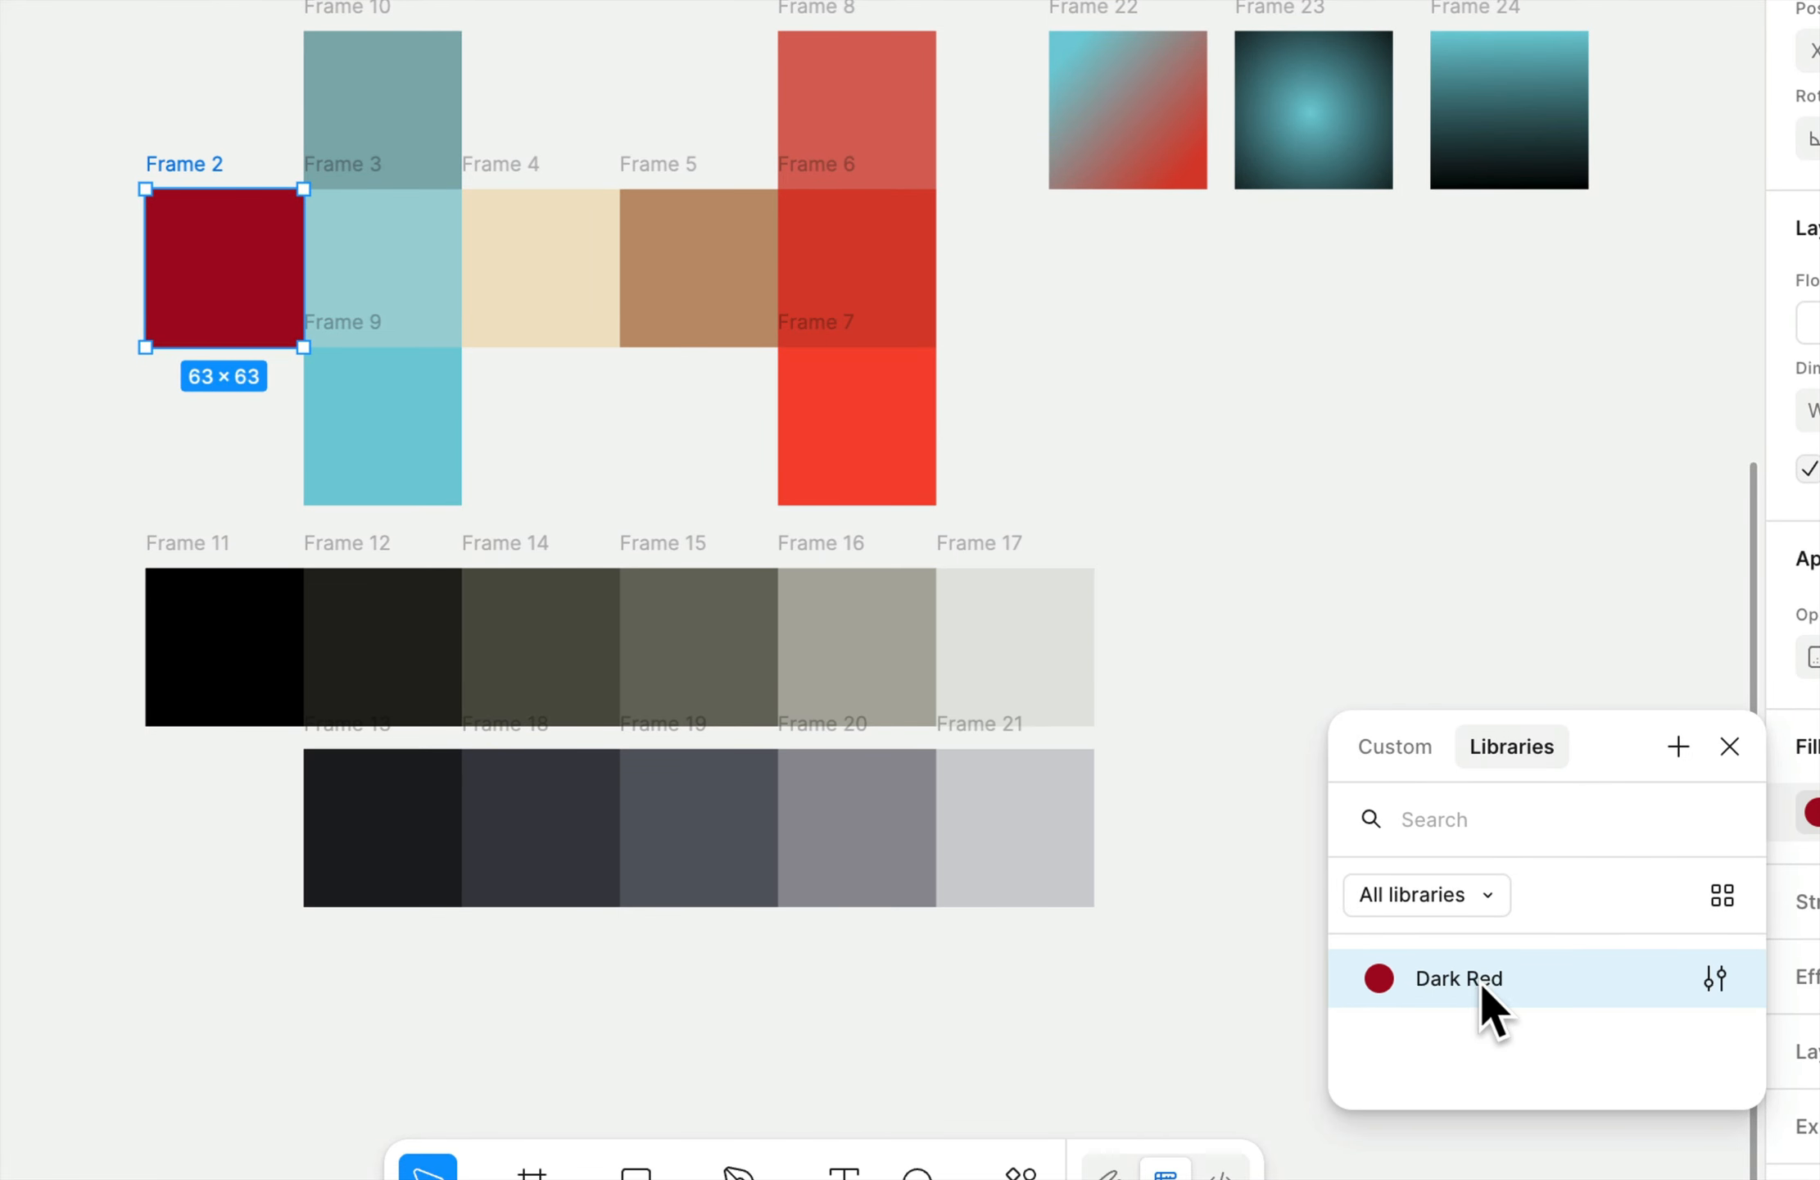
# - Create a colour style named Mid Blue from the A2D3D9 fill of the pale blue swatch, Frame 3
pyautogui.click(357, 273)
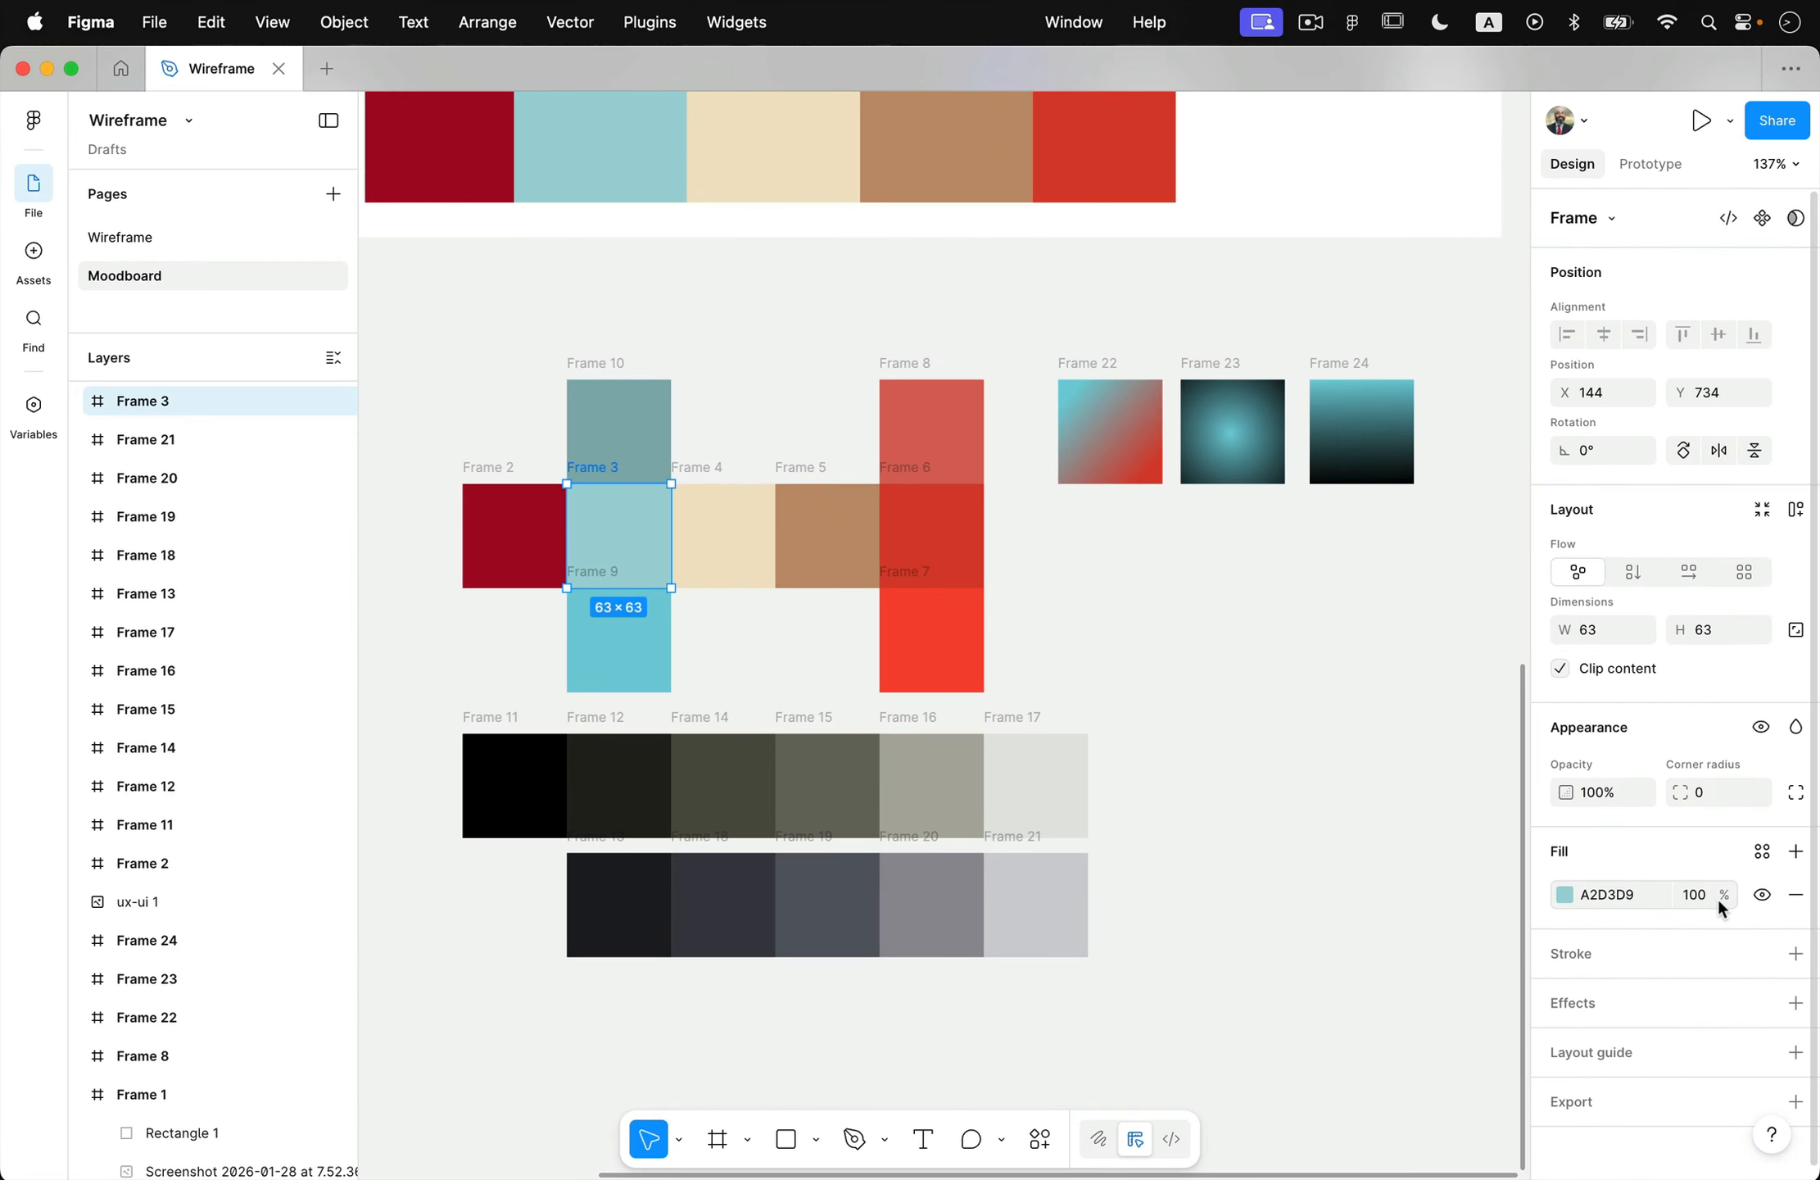
pyautogui.click(1762, 852)
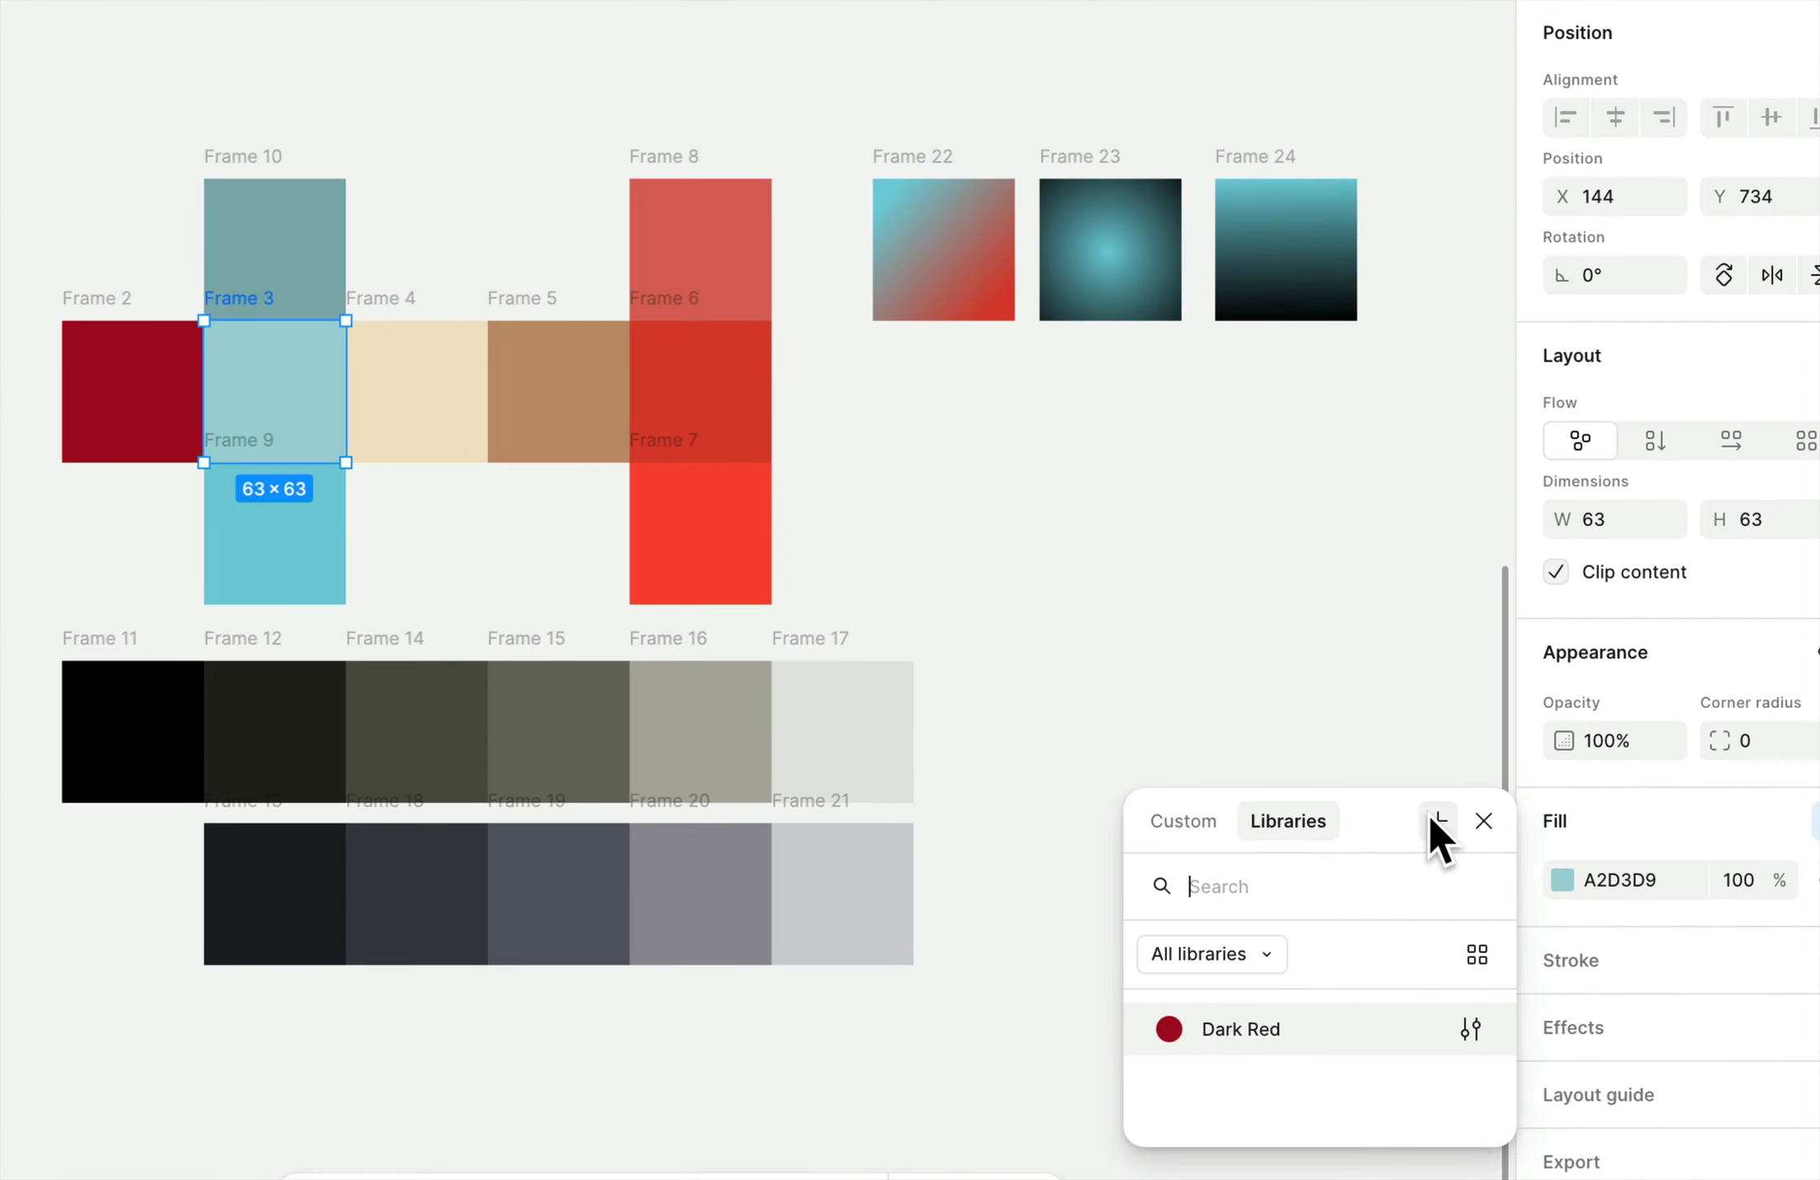
pyautogui.click(1437, 819)
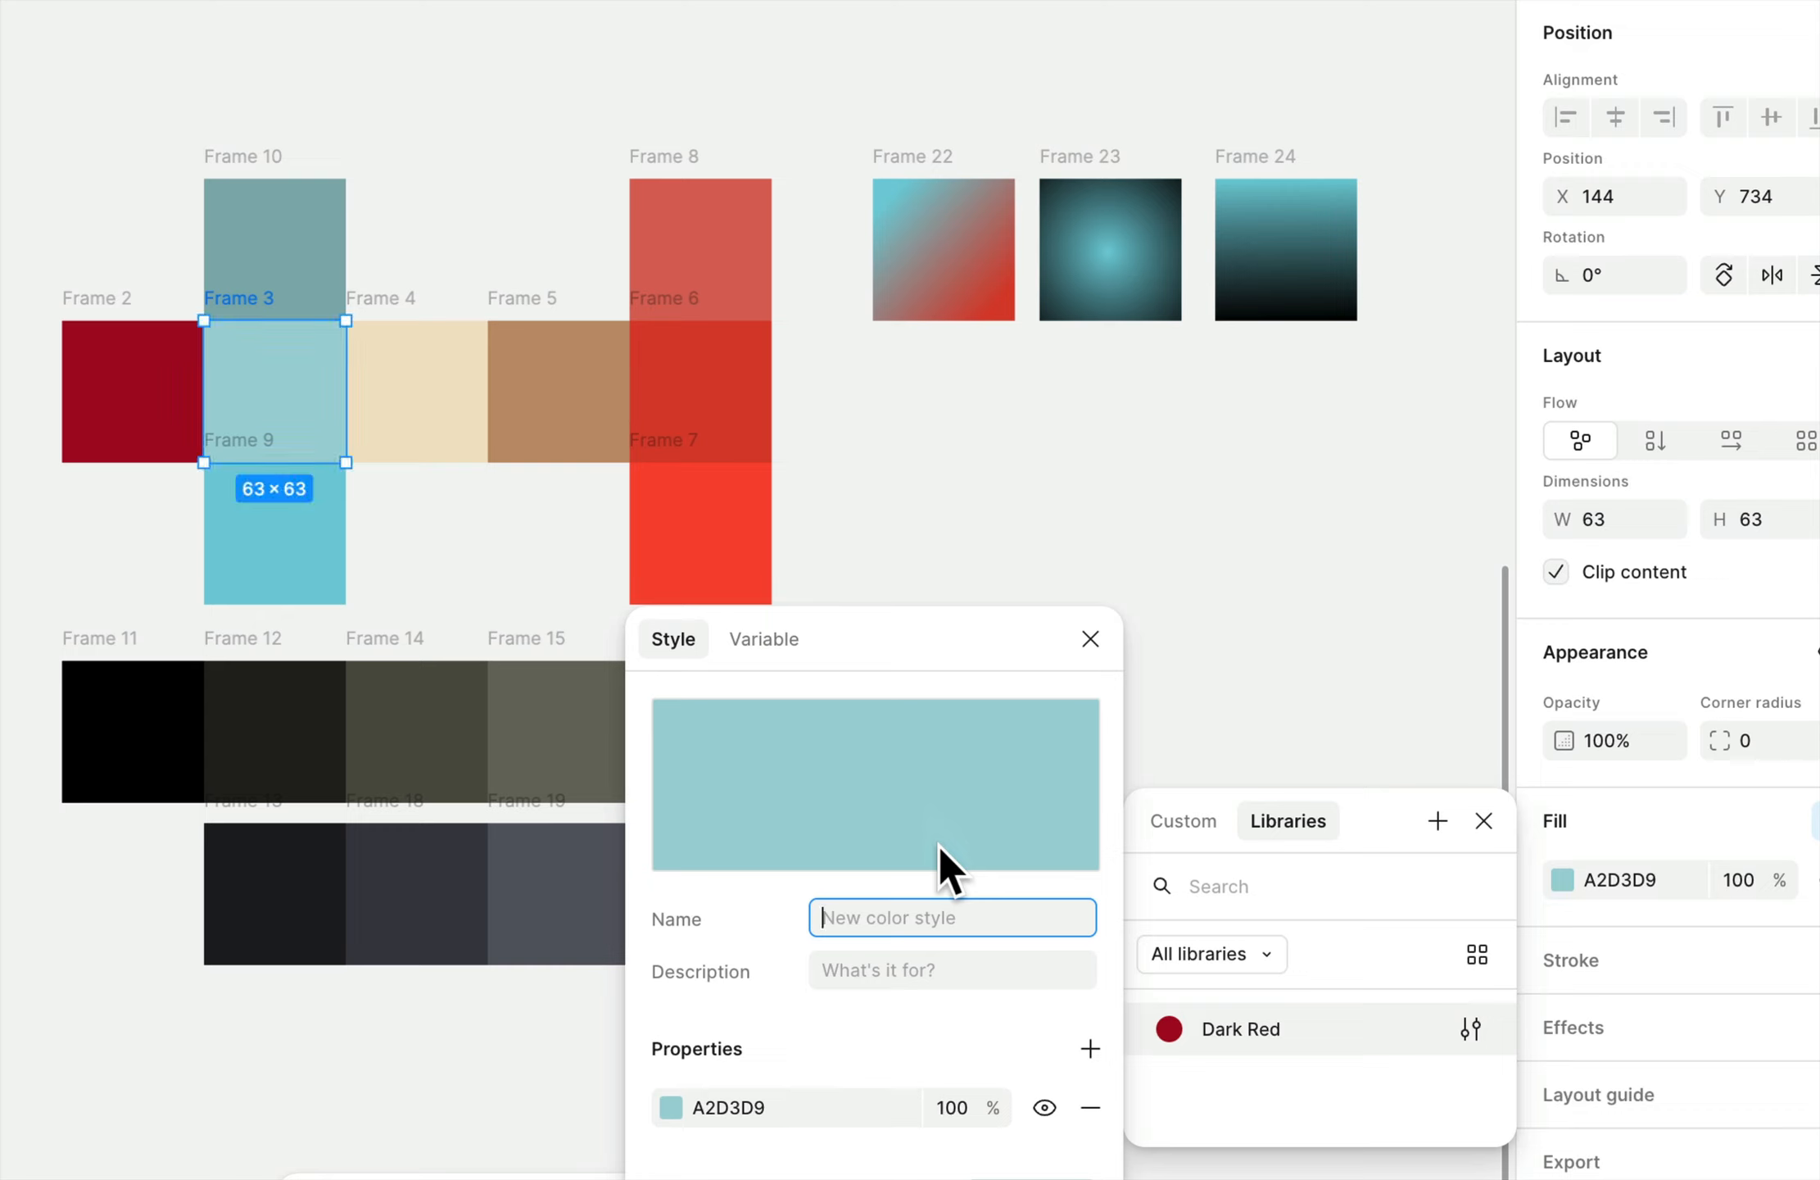
pyautogui.write('Mid Blue')
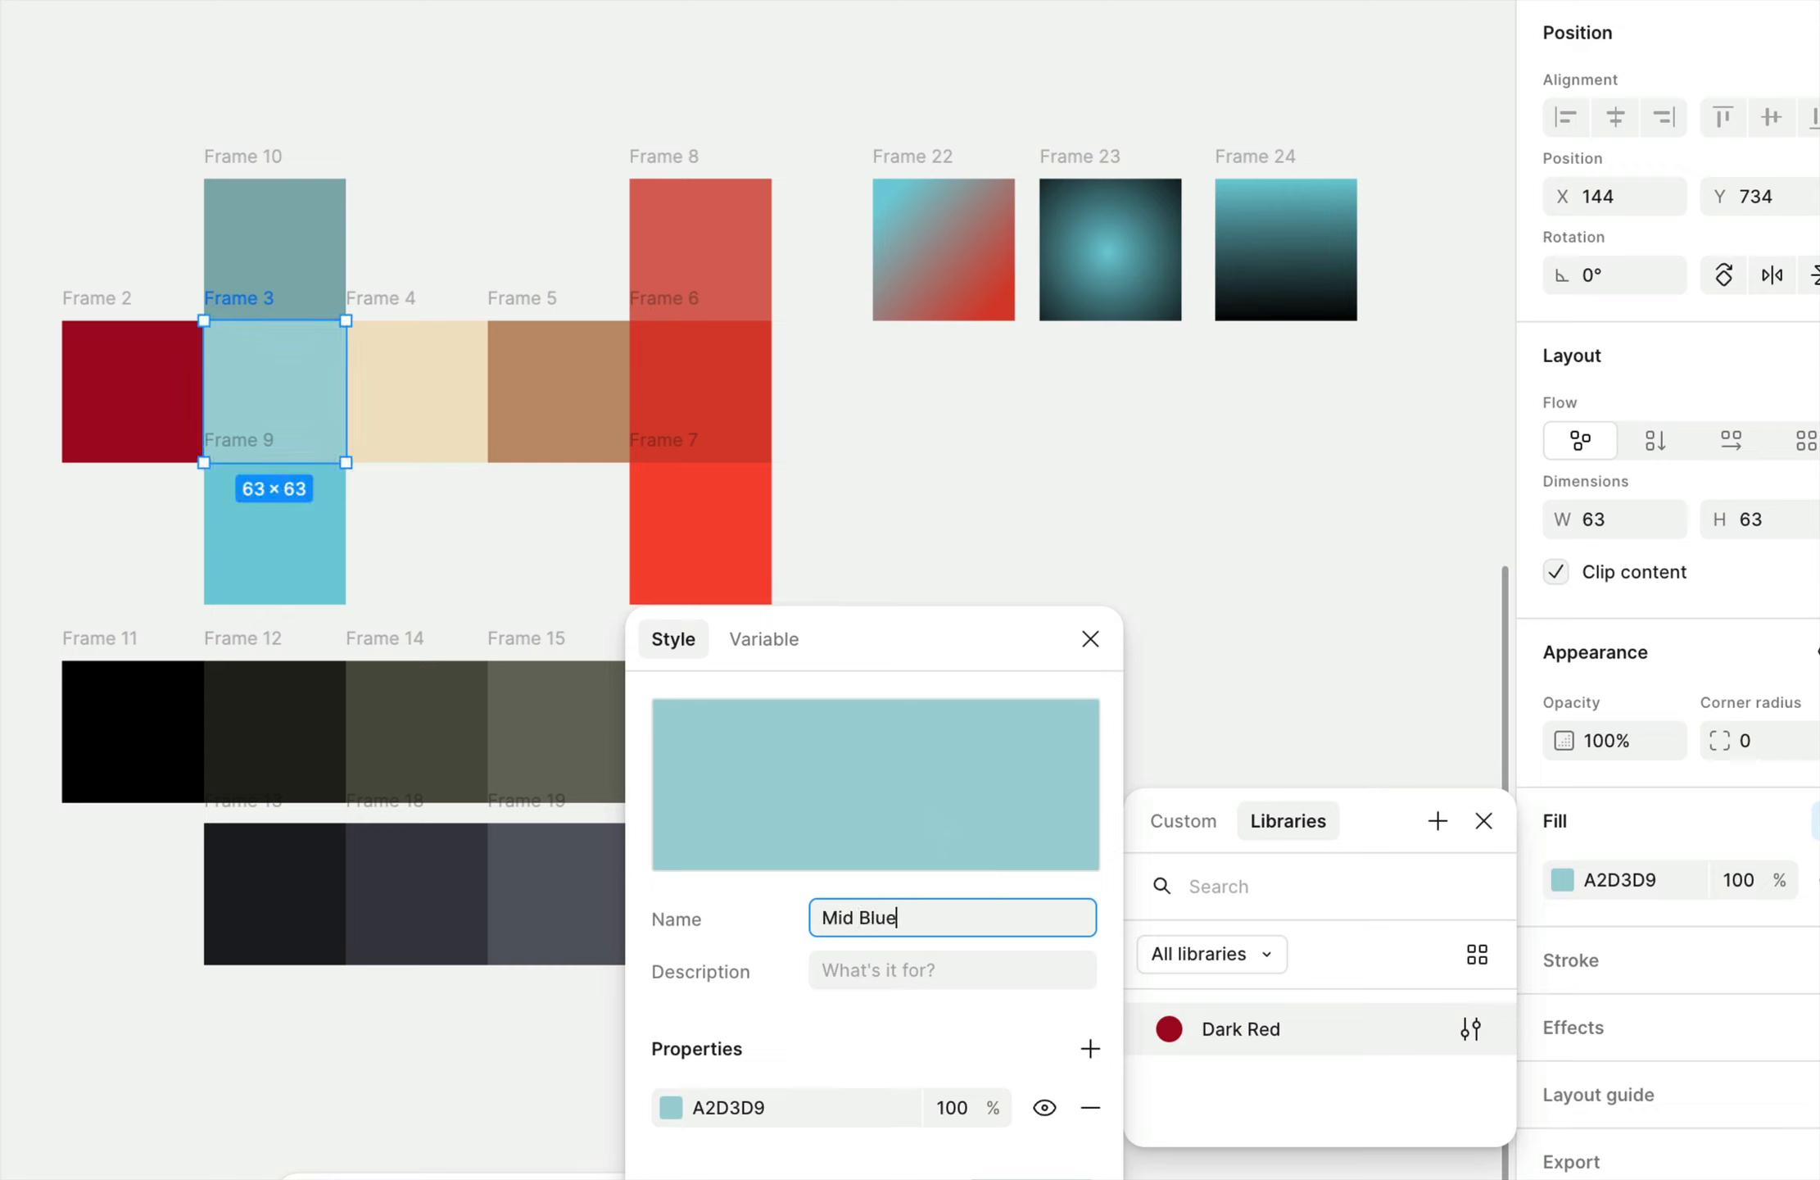
pyautogui.press('Return')
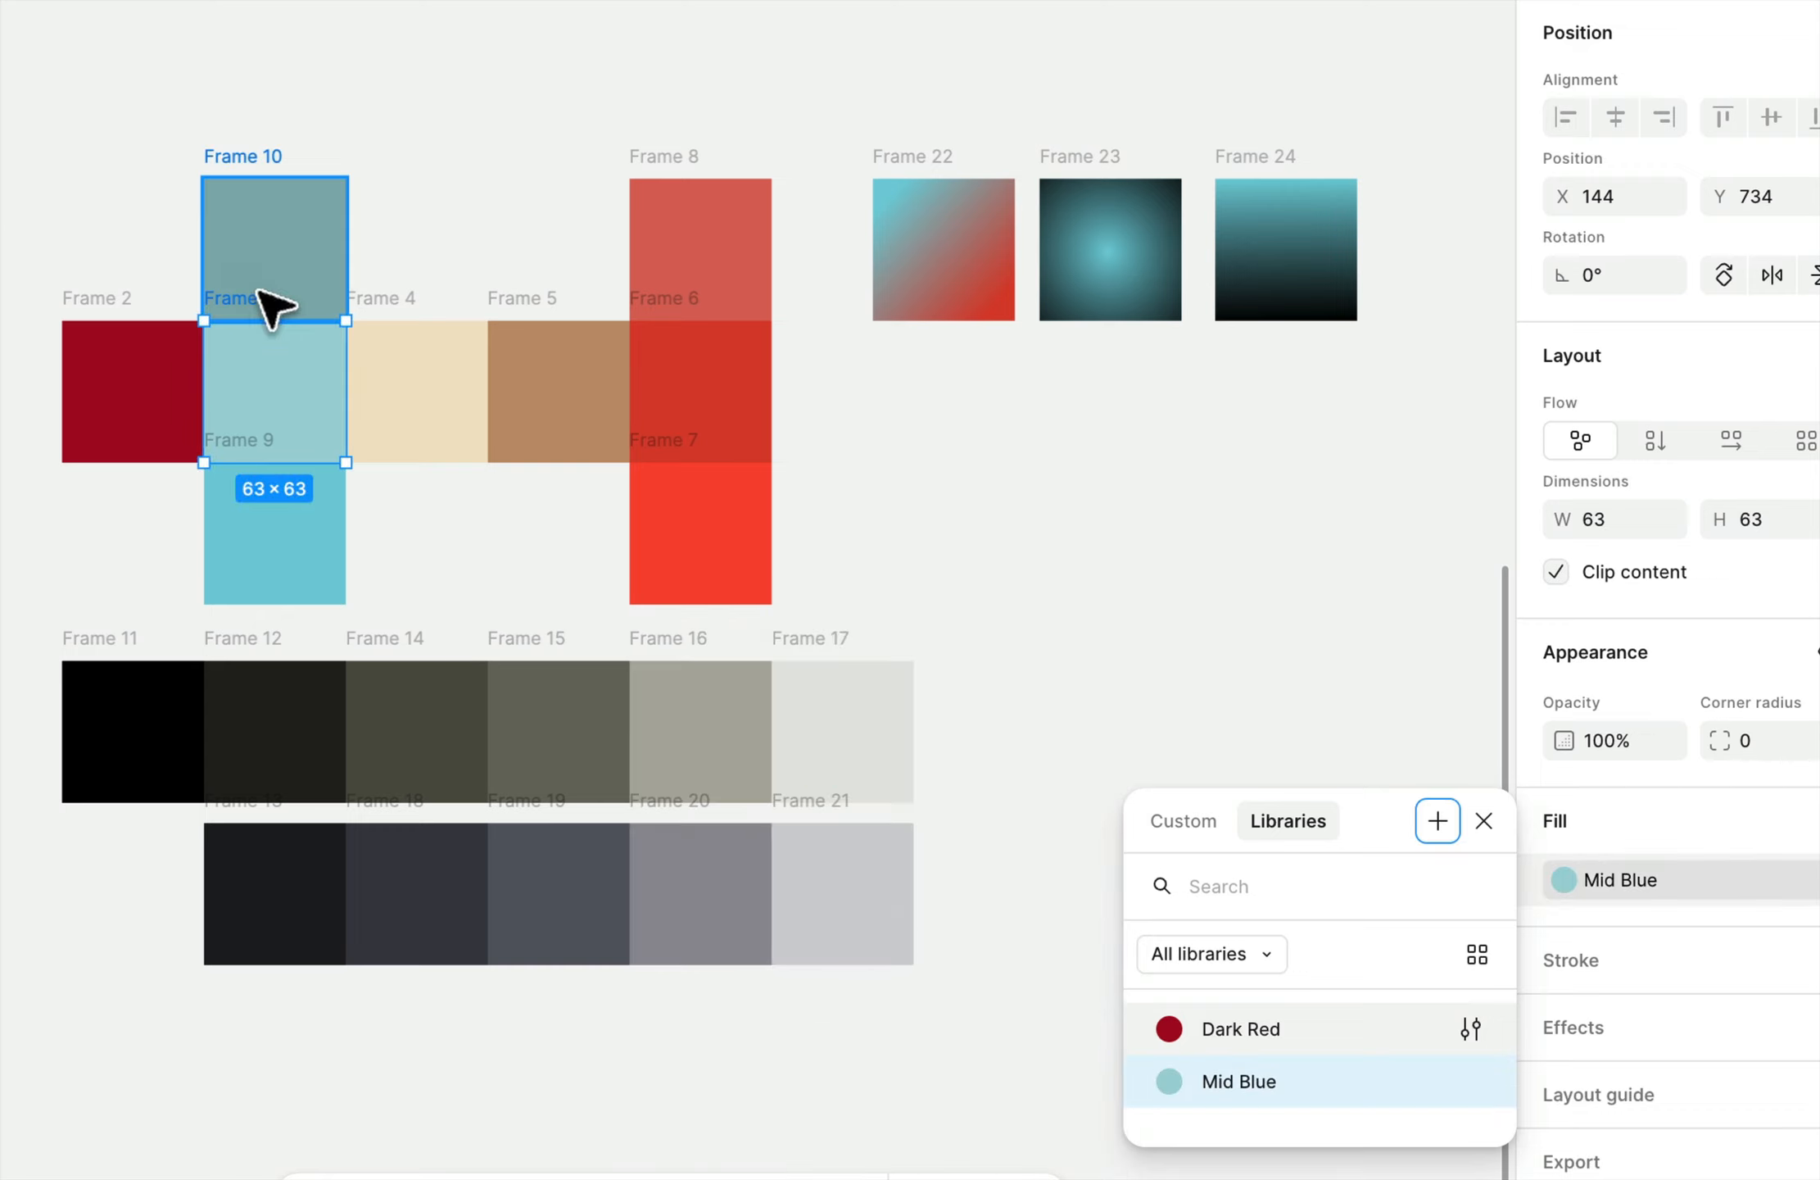
# - Create a colour style named Dark Blue from the 85AEB2 fill of the greyish blue swatch, Frame 10
pyautogui.click(281, 259)
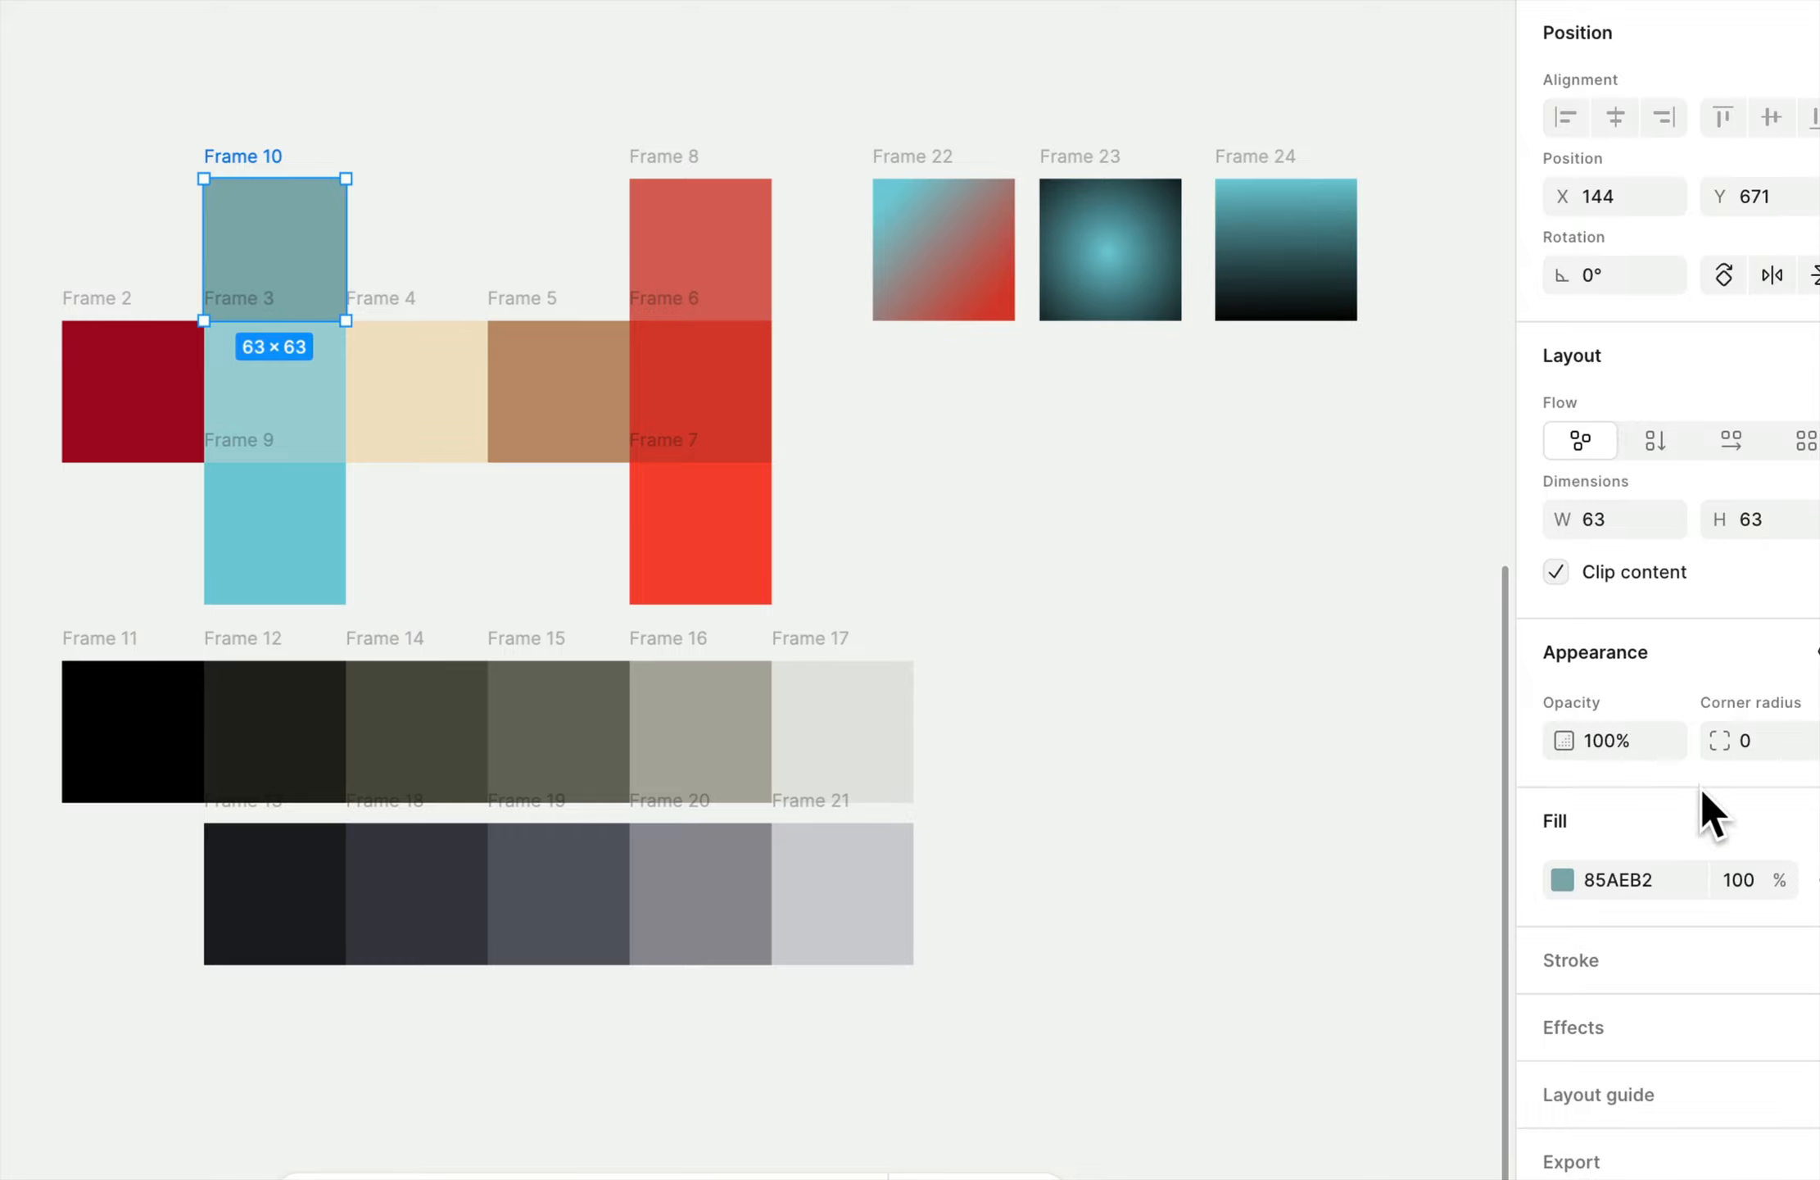
pyautogui.click(1754, 823)
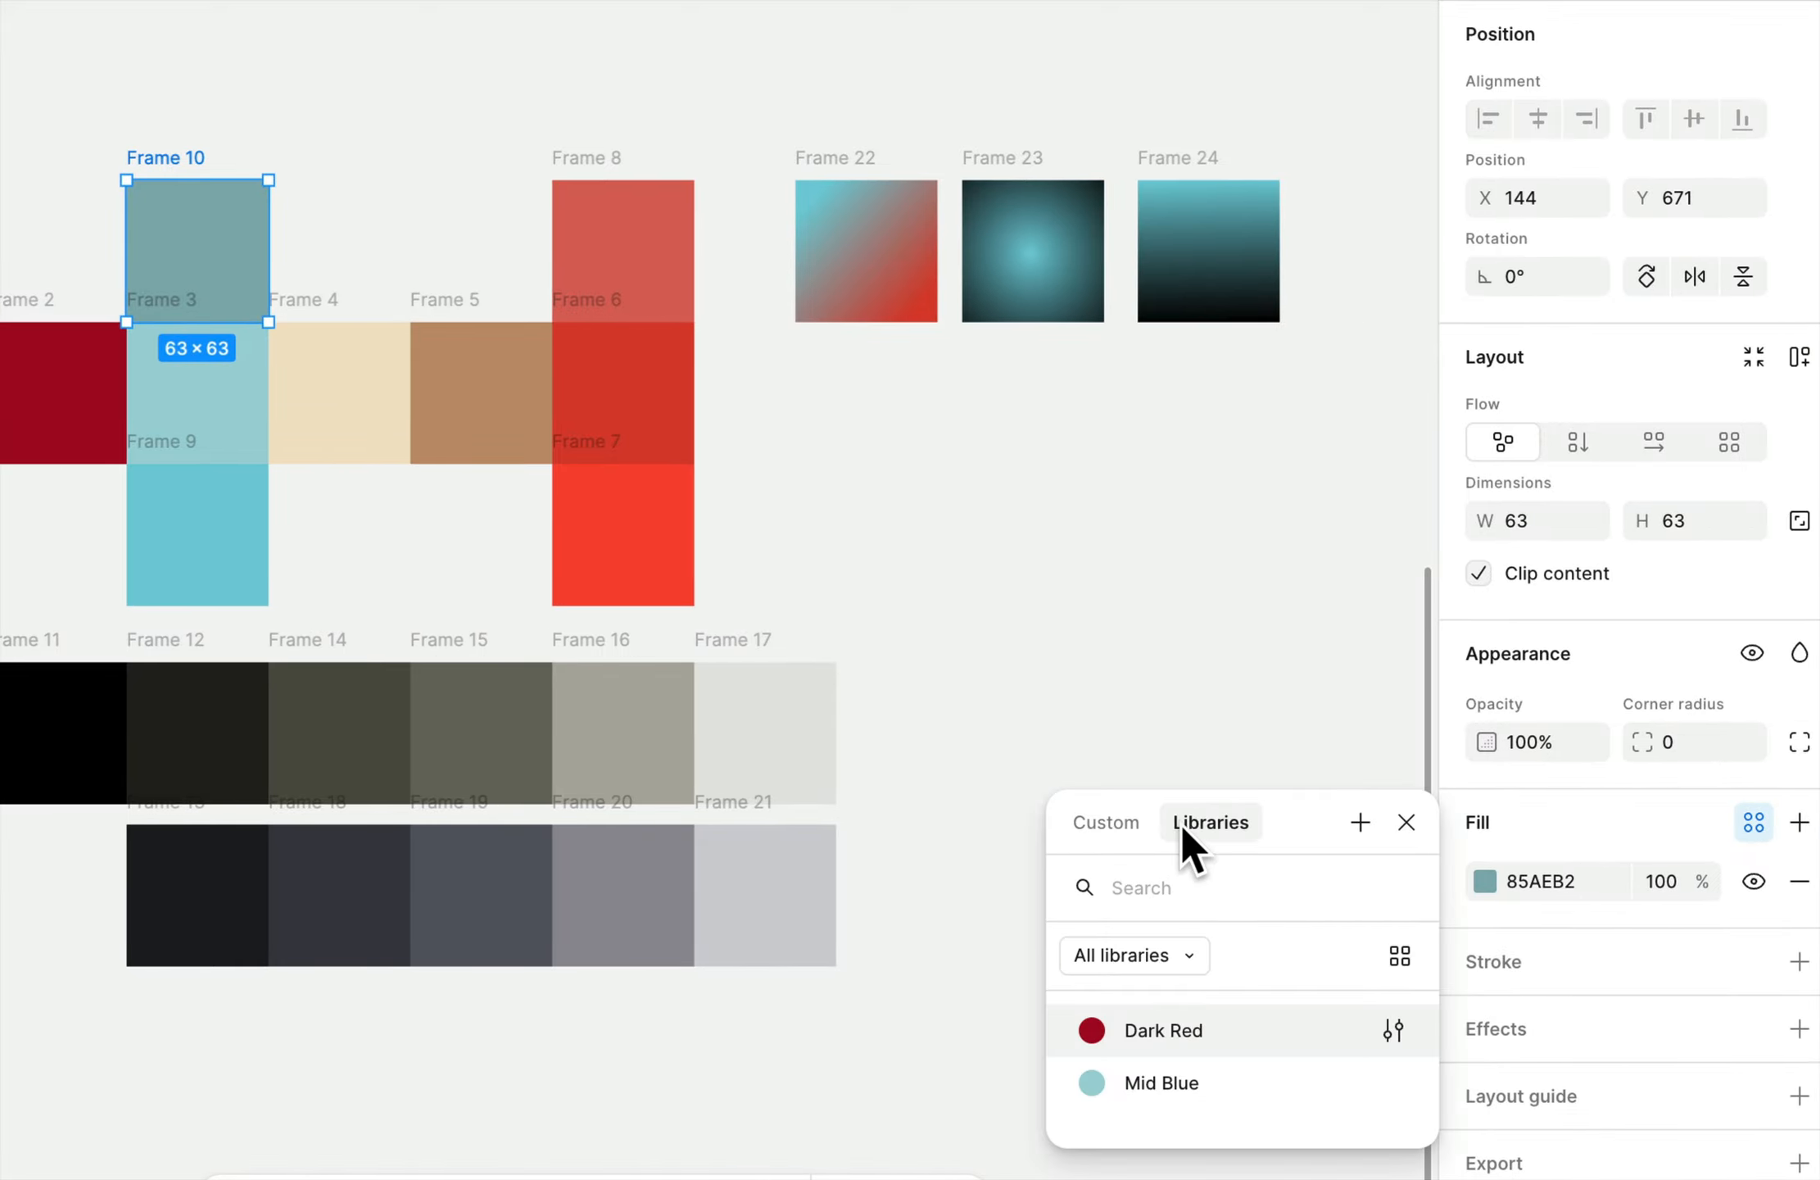
pyautogui.click(1360, 822)
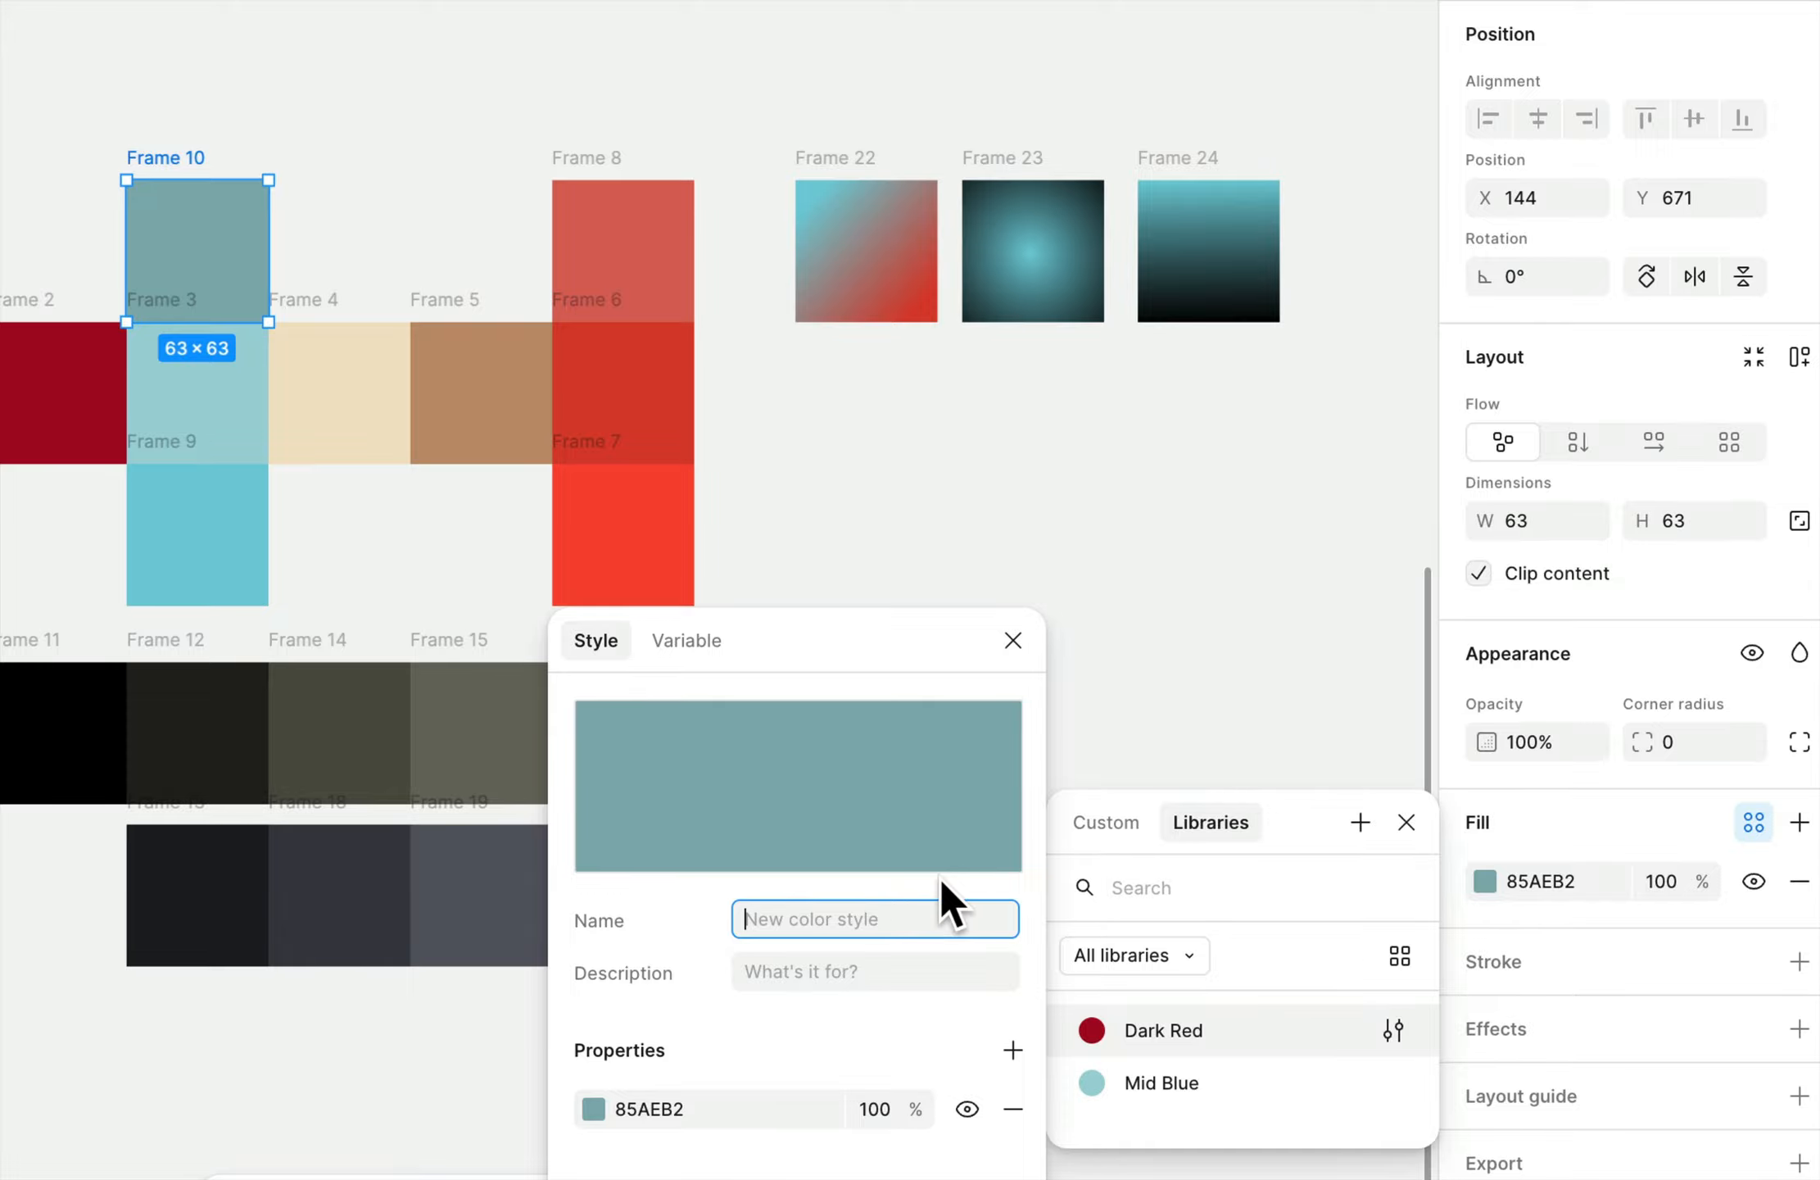
pyautogui.write('Dark Blue')
pyautogui.press('Return')
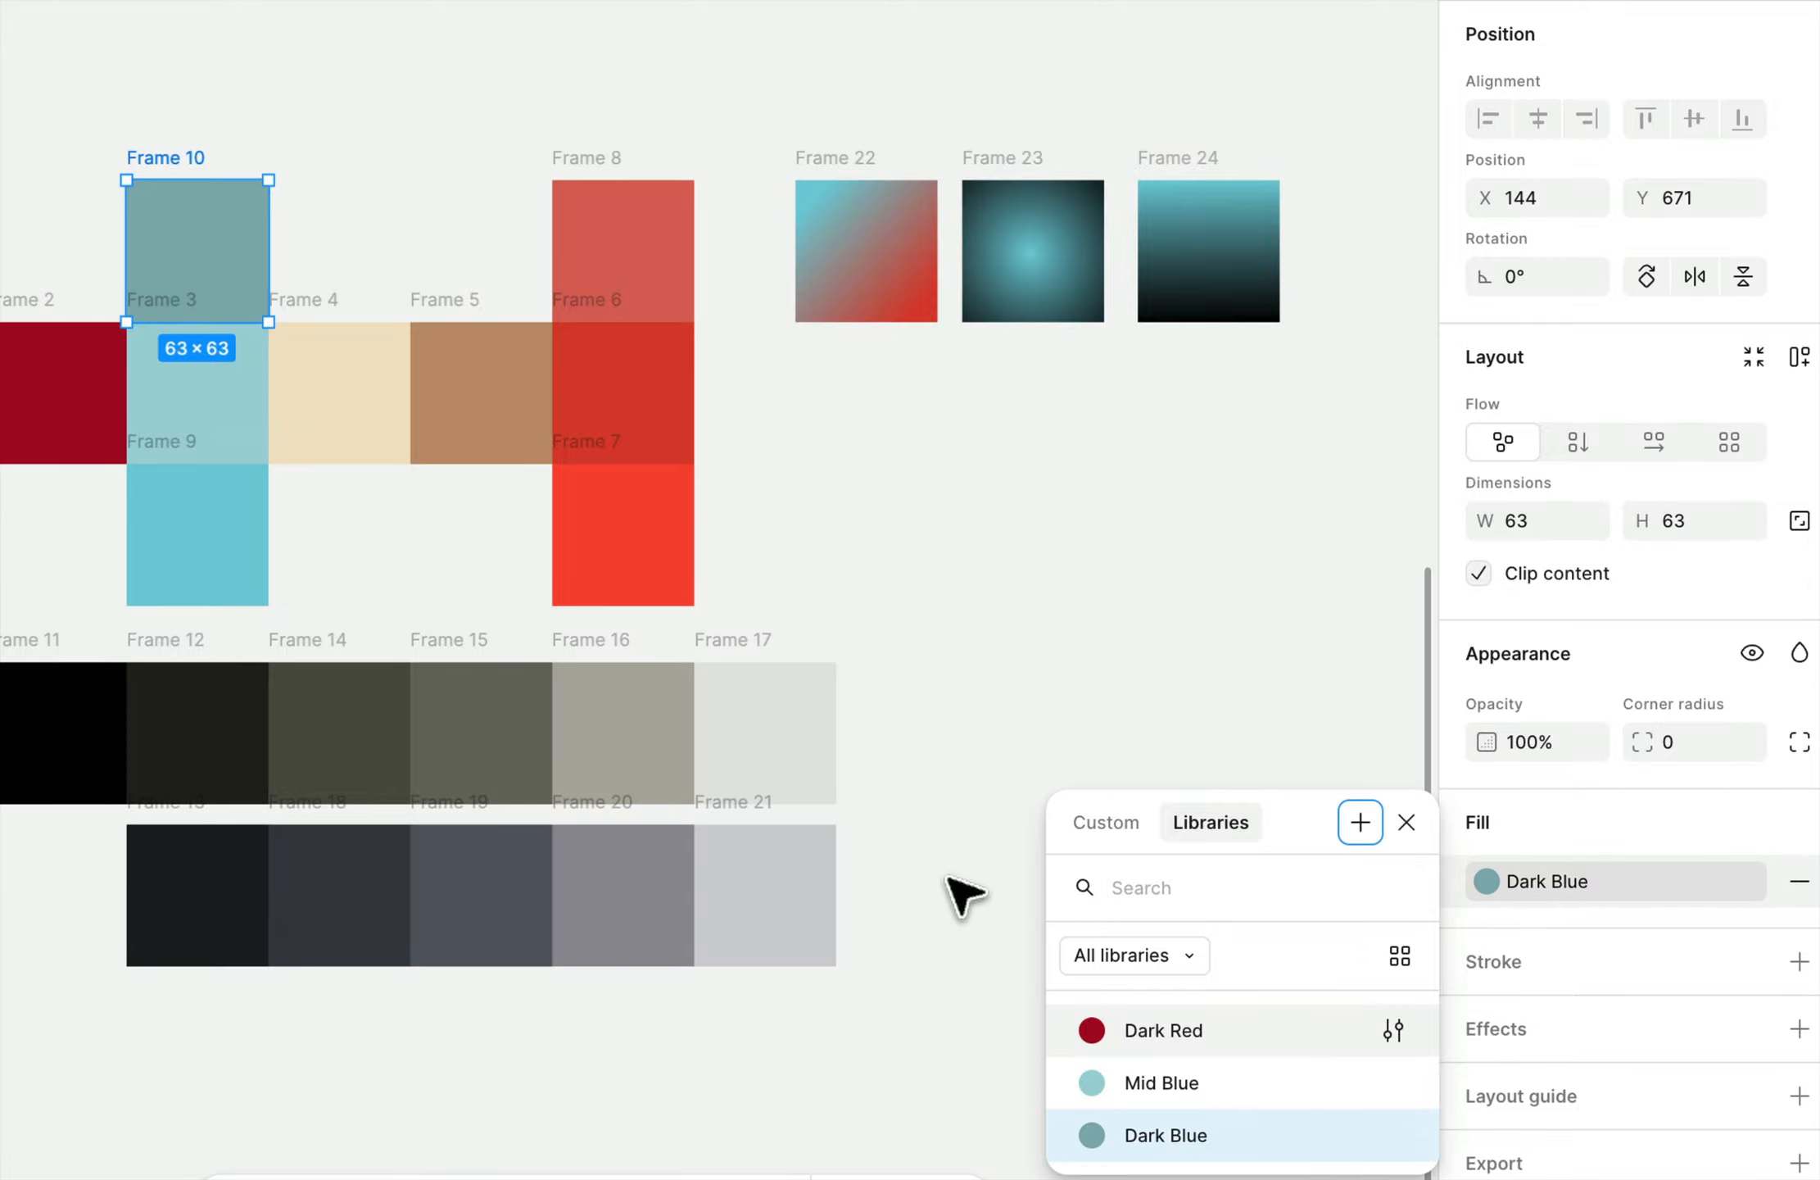
# - Create a colour style named Lite Blue from the 75CED9 fill of the bright blue swatch, Frame 9, and clear the selection
pyautogui.click(189, 516)
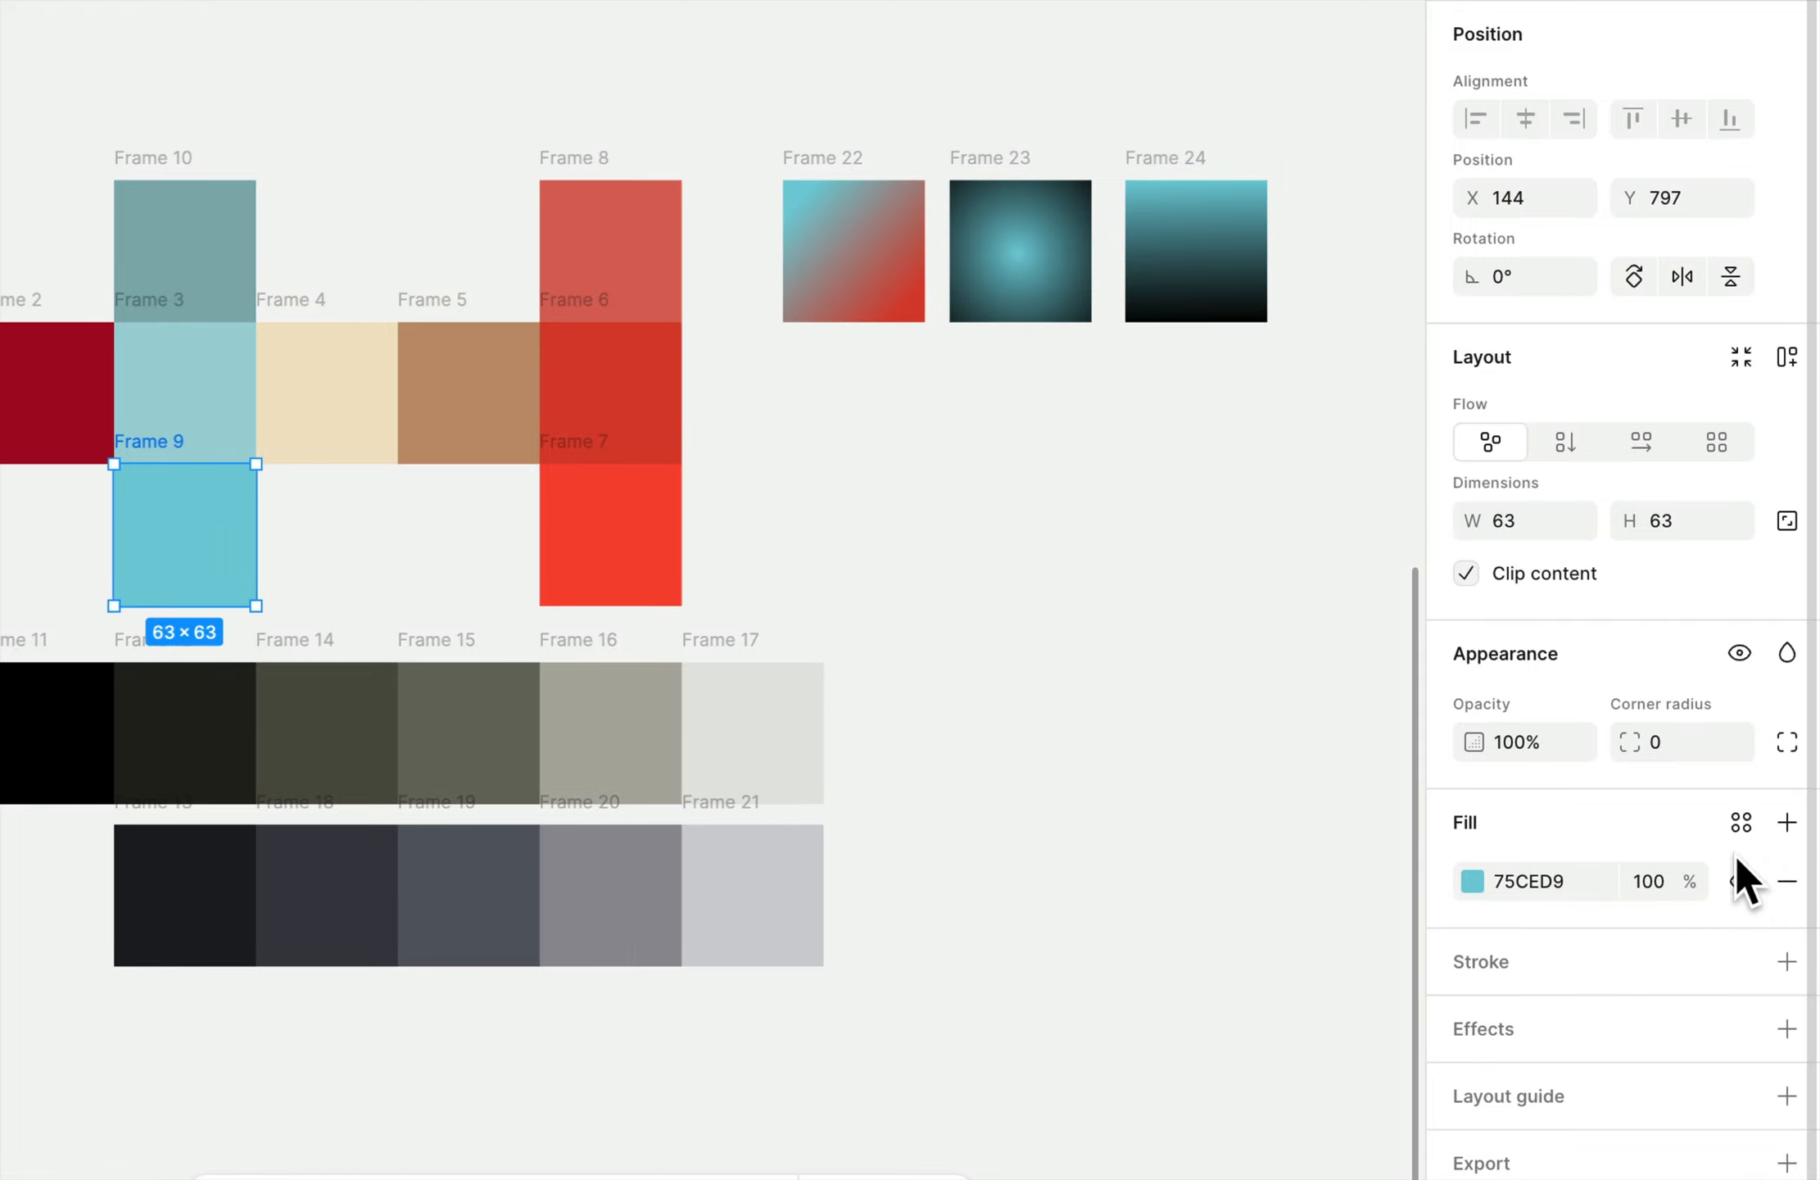
pyautogui.click(1789, 823)
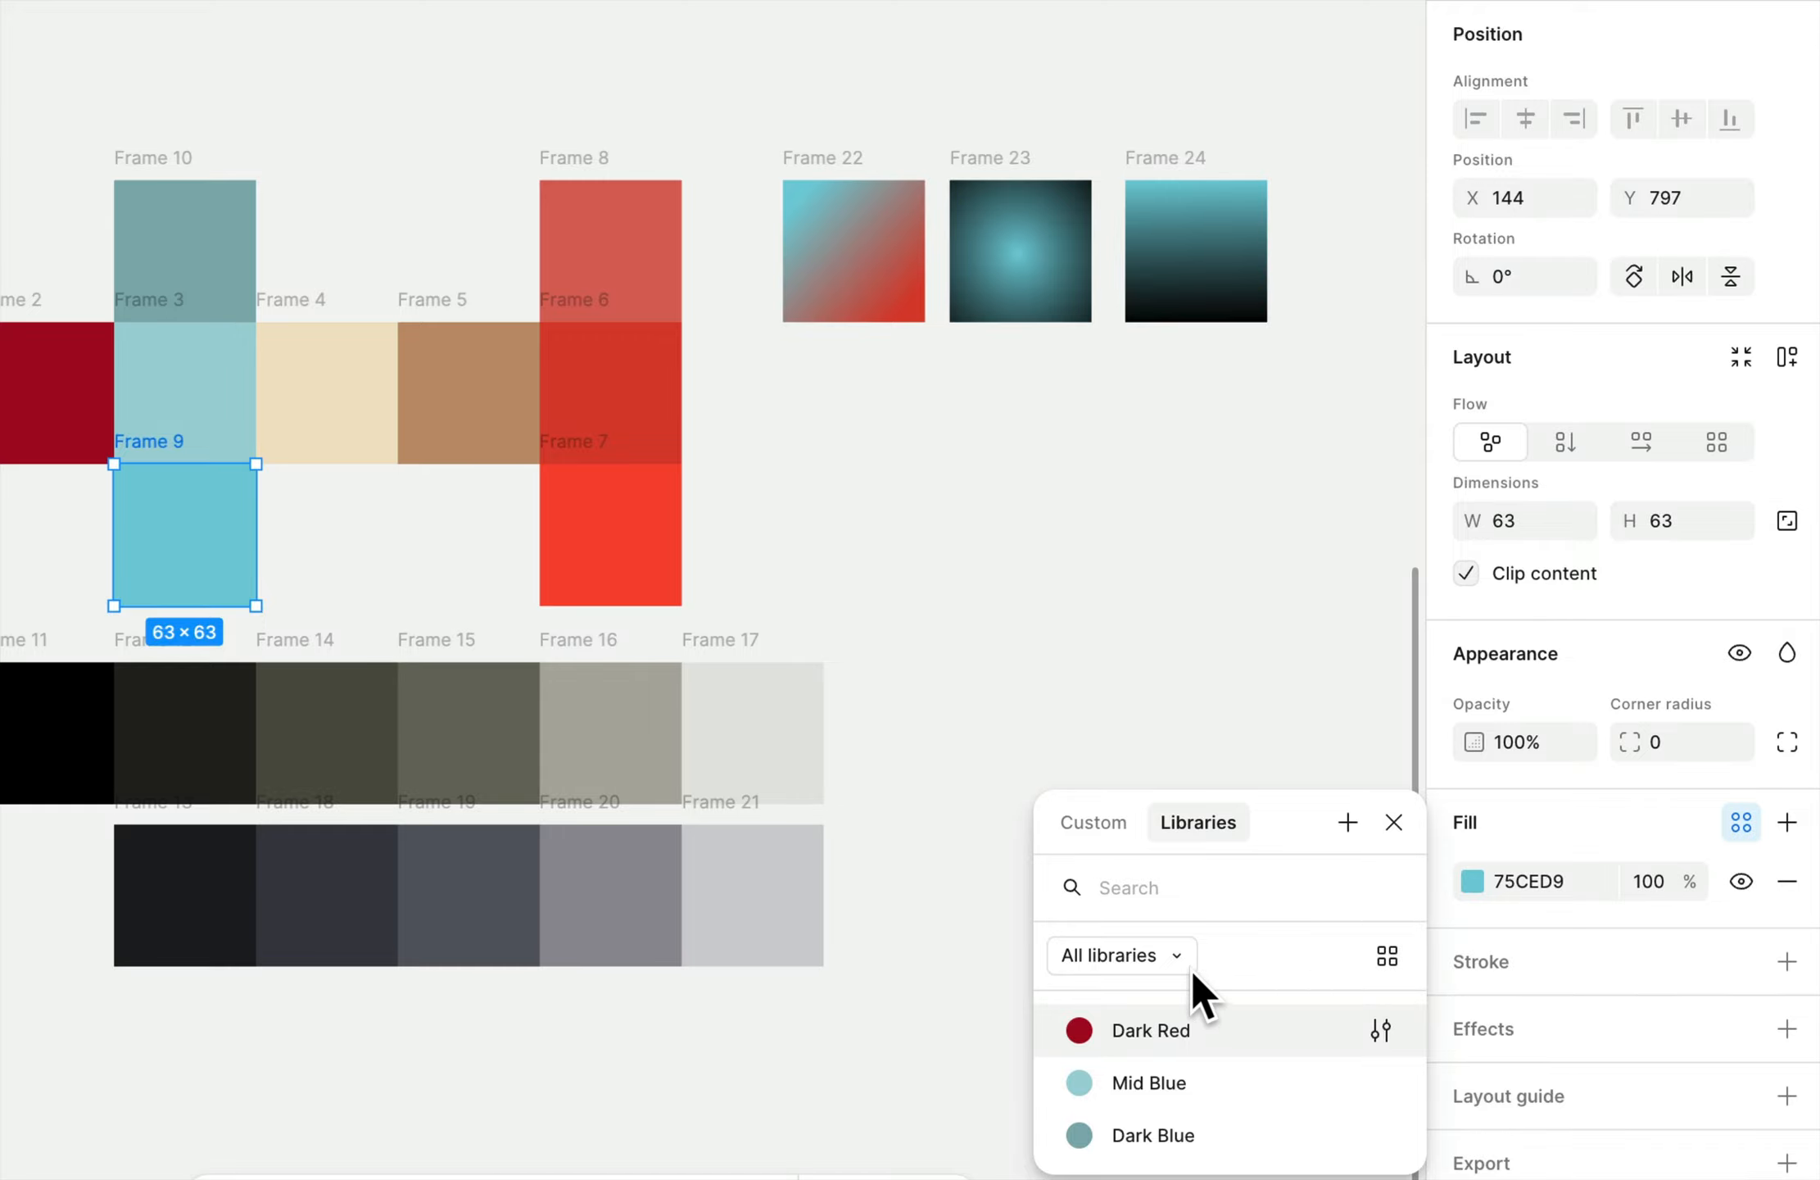
pyautogui.click(1356, 812)
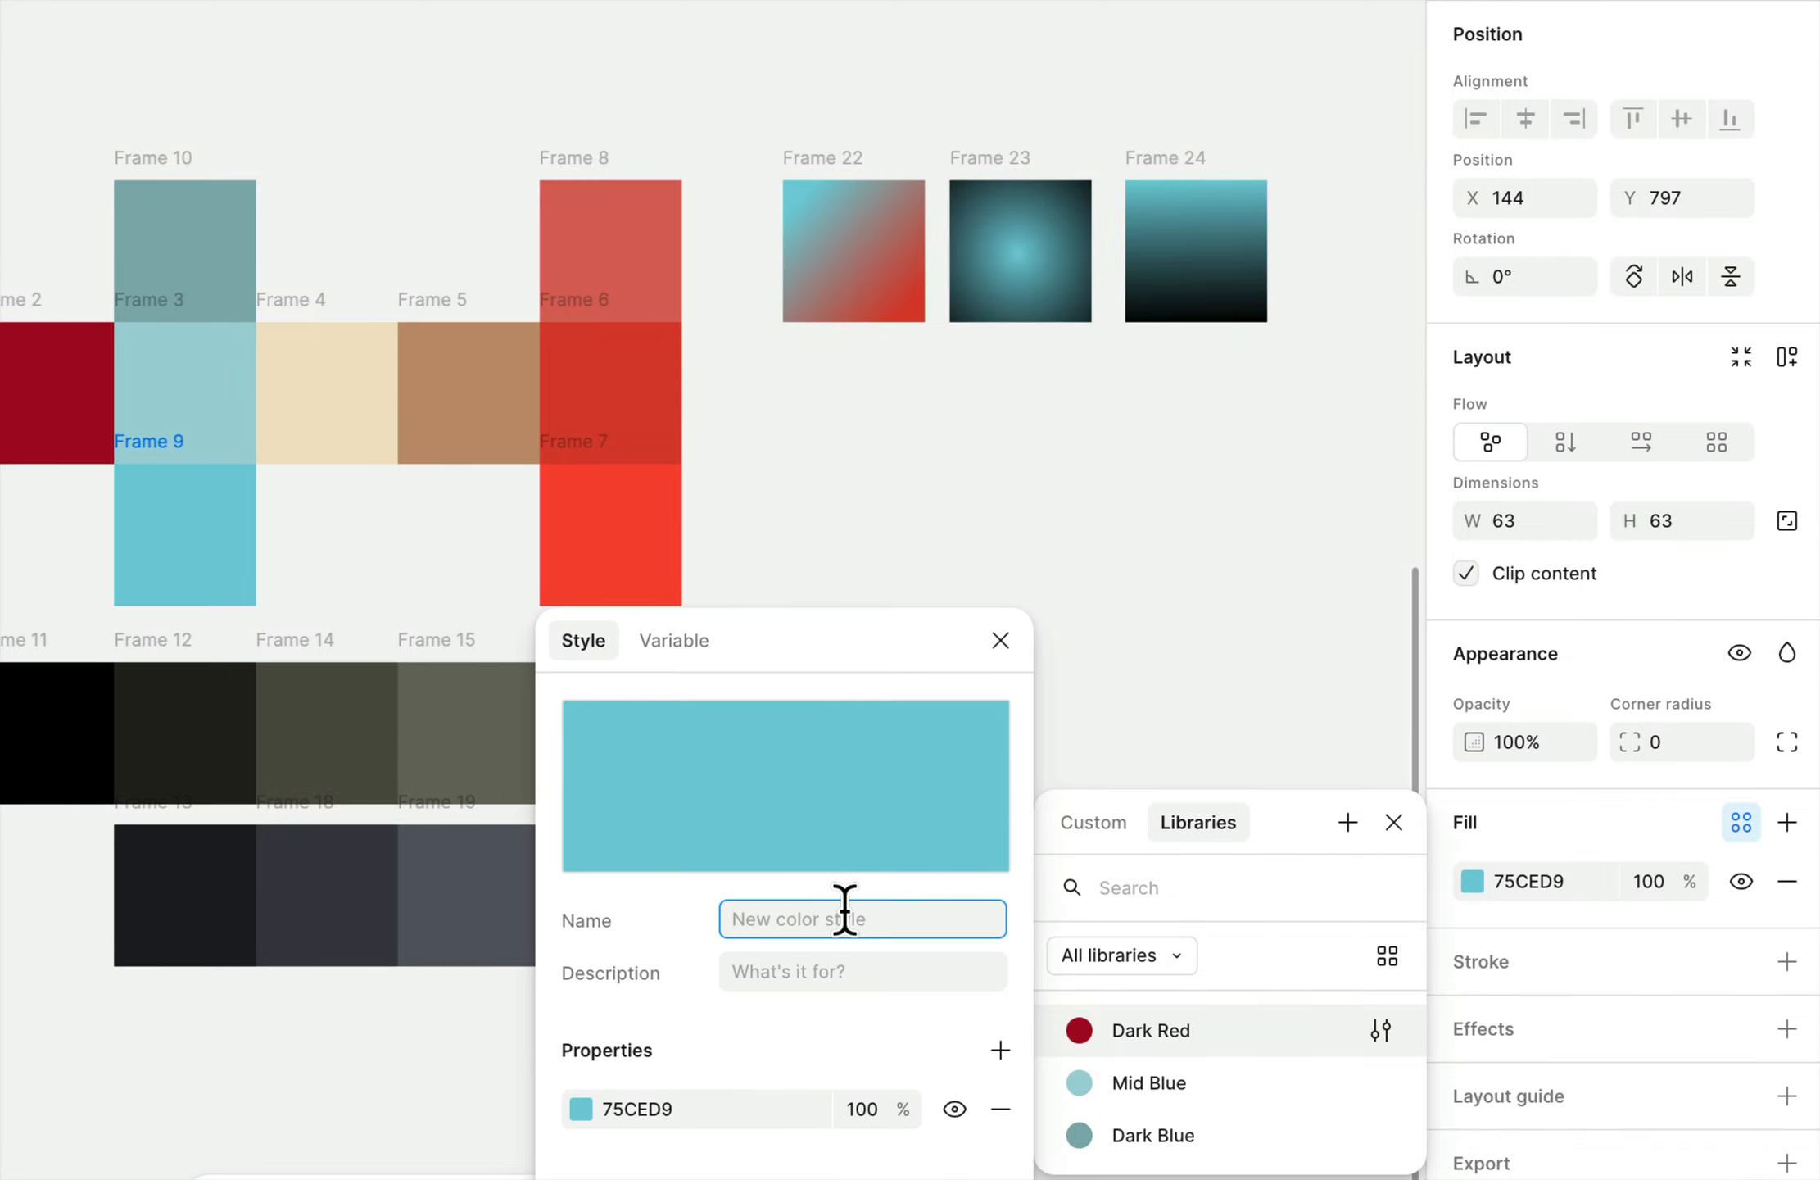
pyautogui.write('Lite Blue')
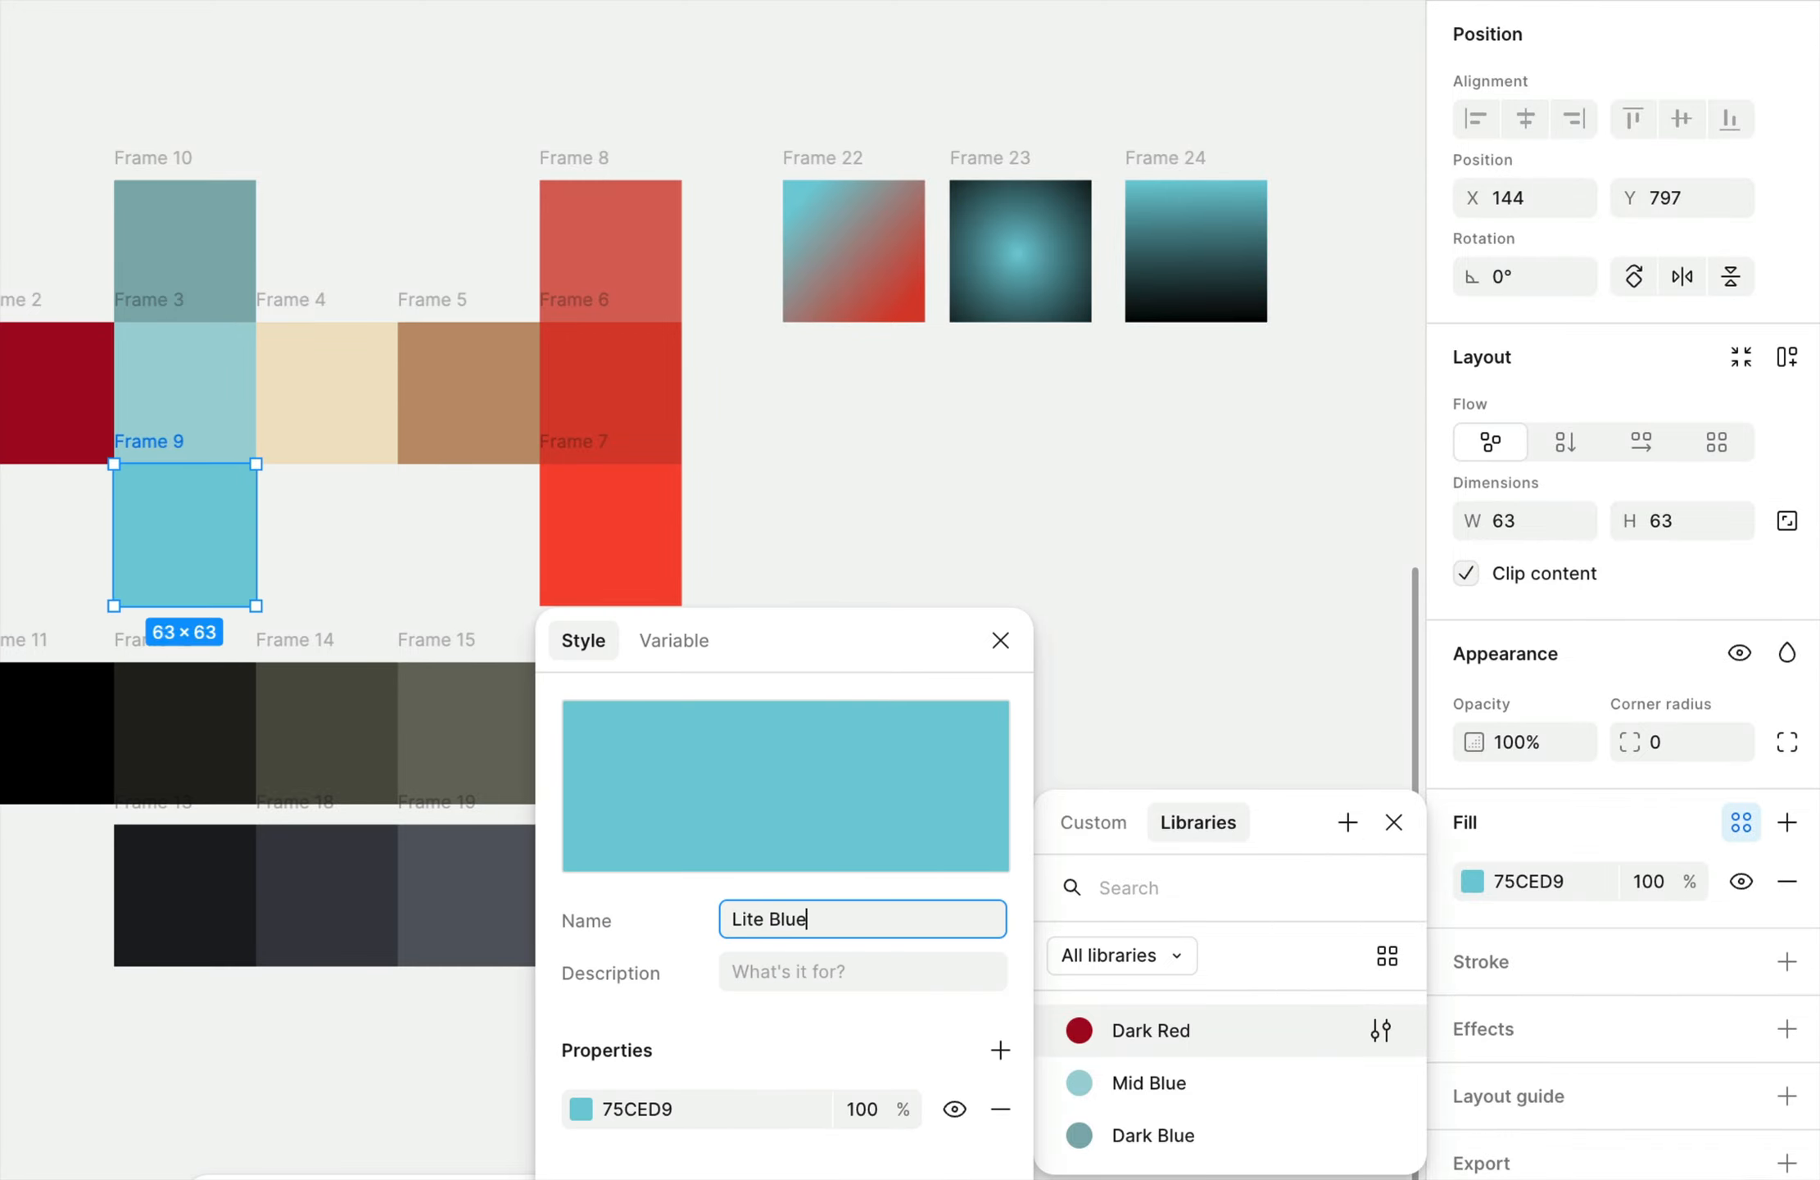
pyautogui.press('Return')
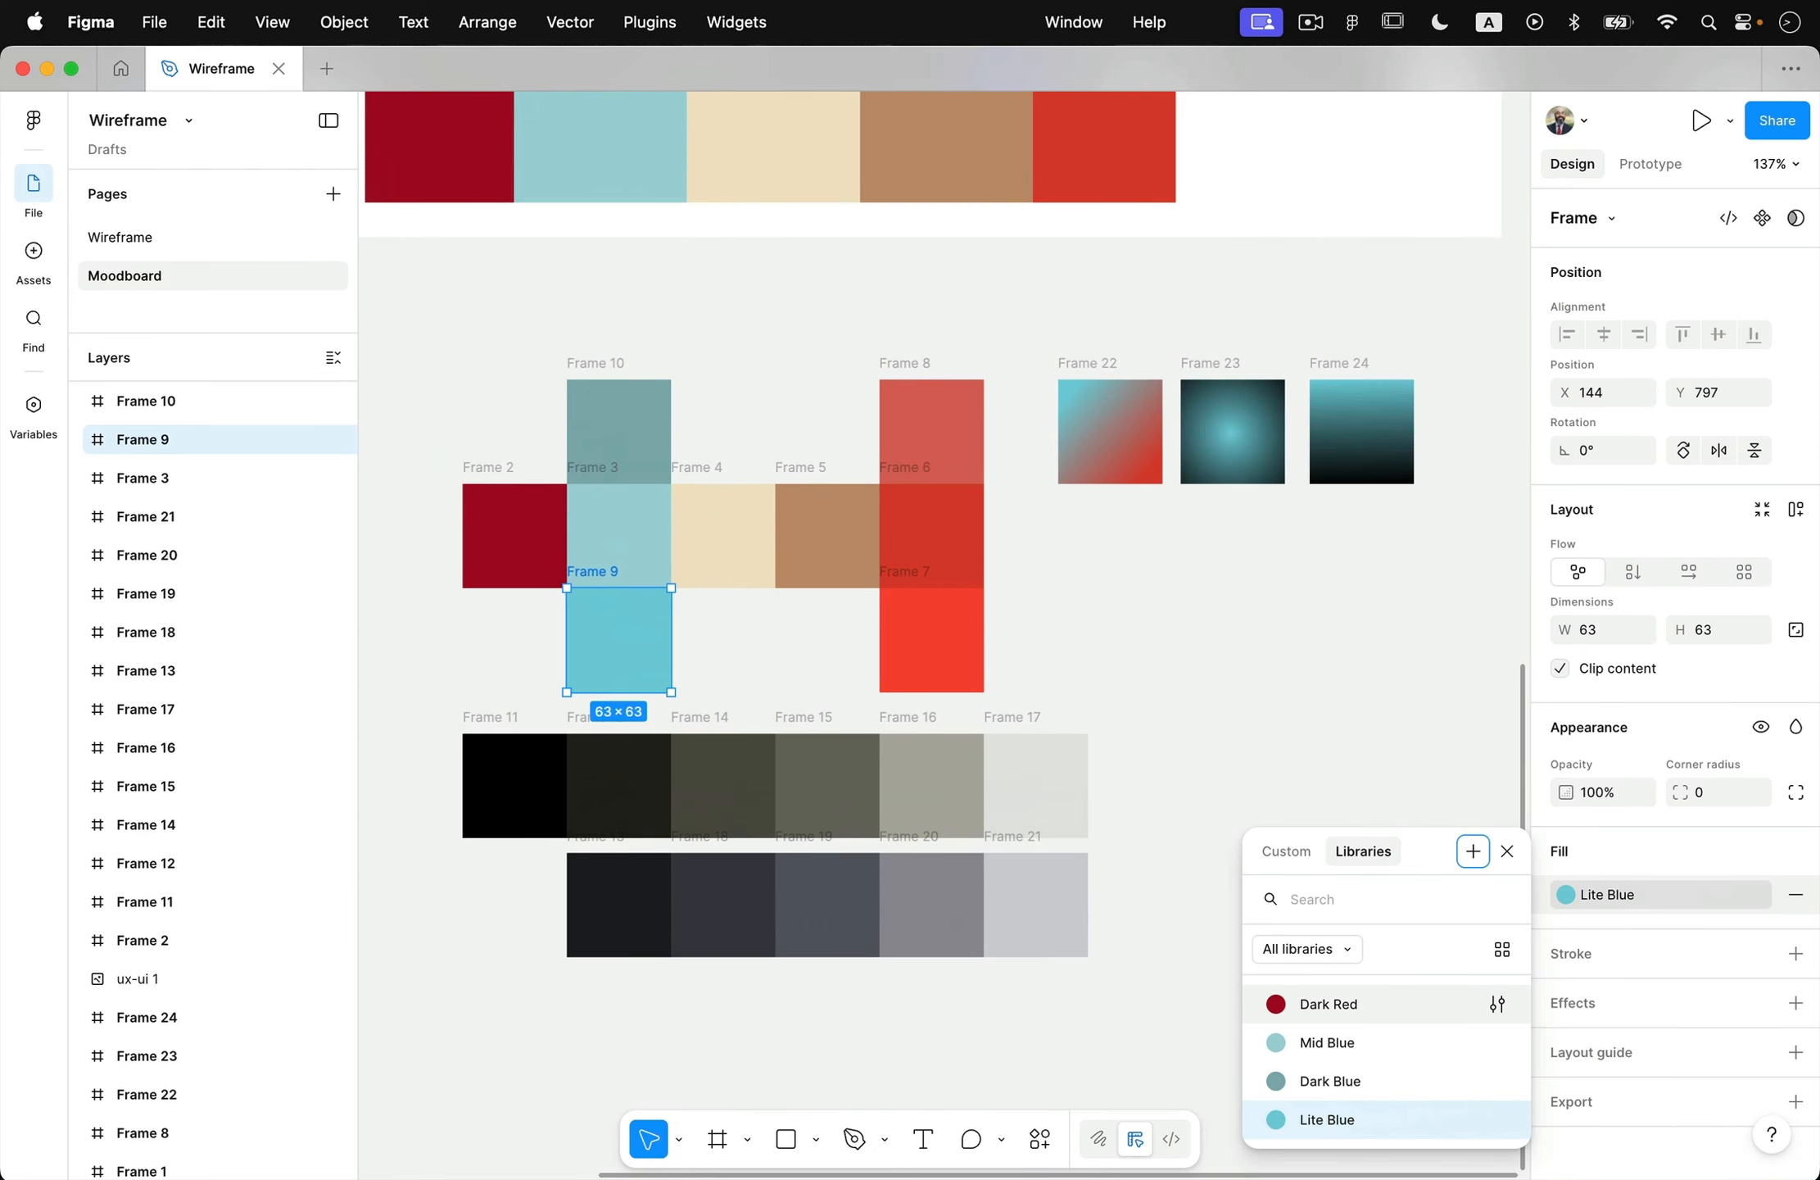
pyautogui.scroll(-3, 950, 668)
pyautogui.hscroll(2, 950, 667)
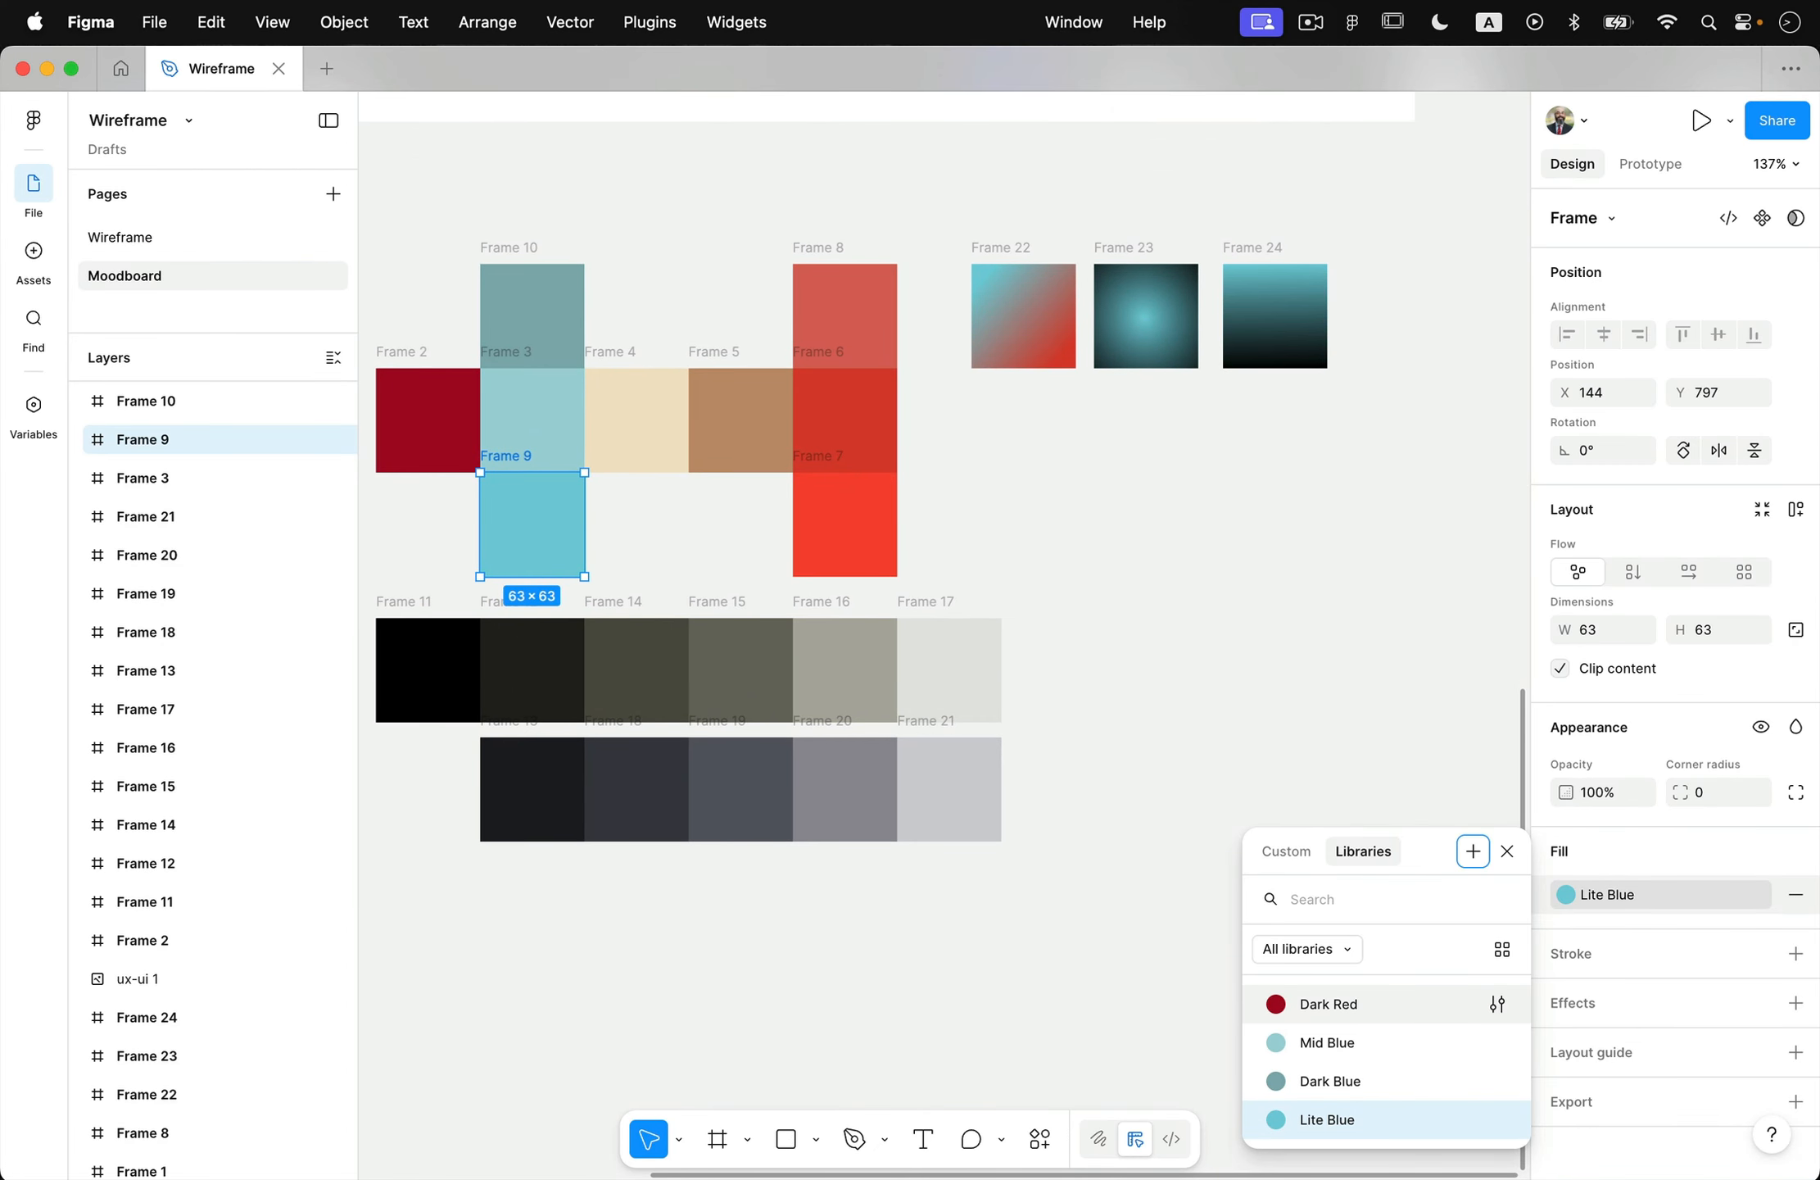
pyautogui.scroll(5, 635, 655)
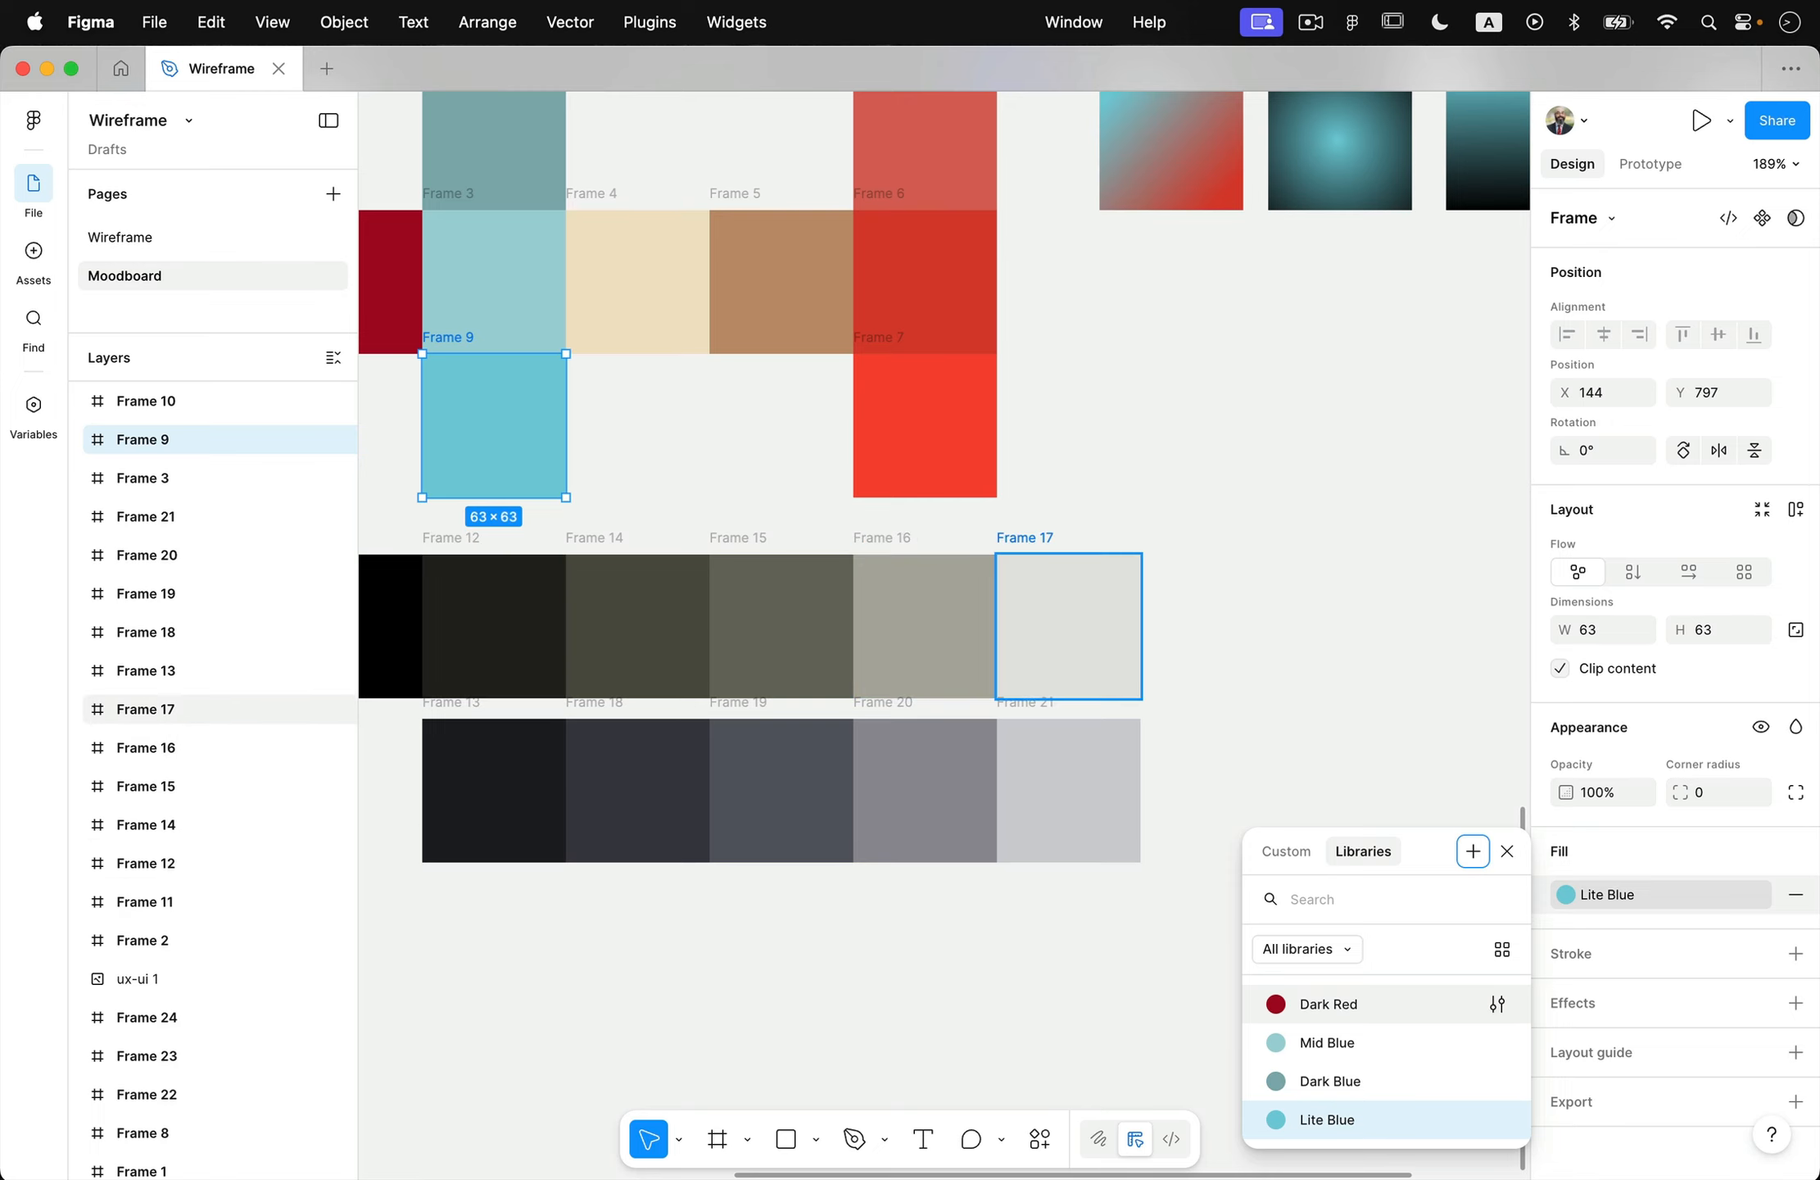
pyautogui.press('Escape')
pyautogui.press('Escape')
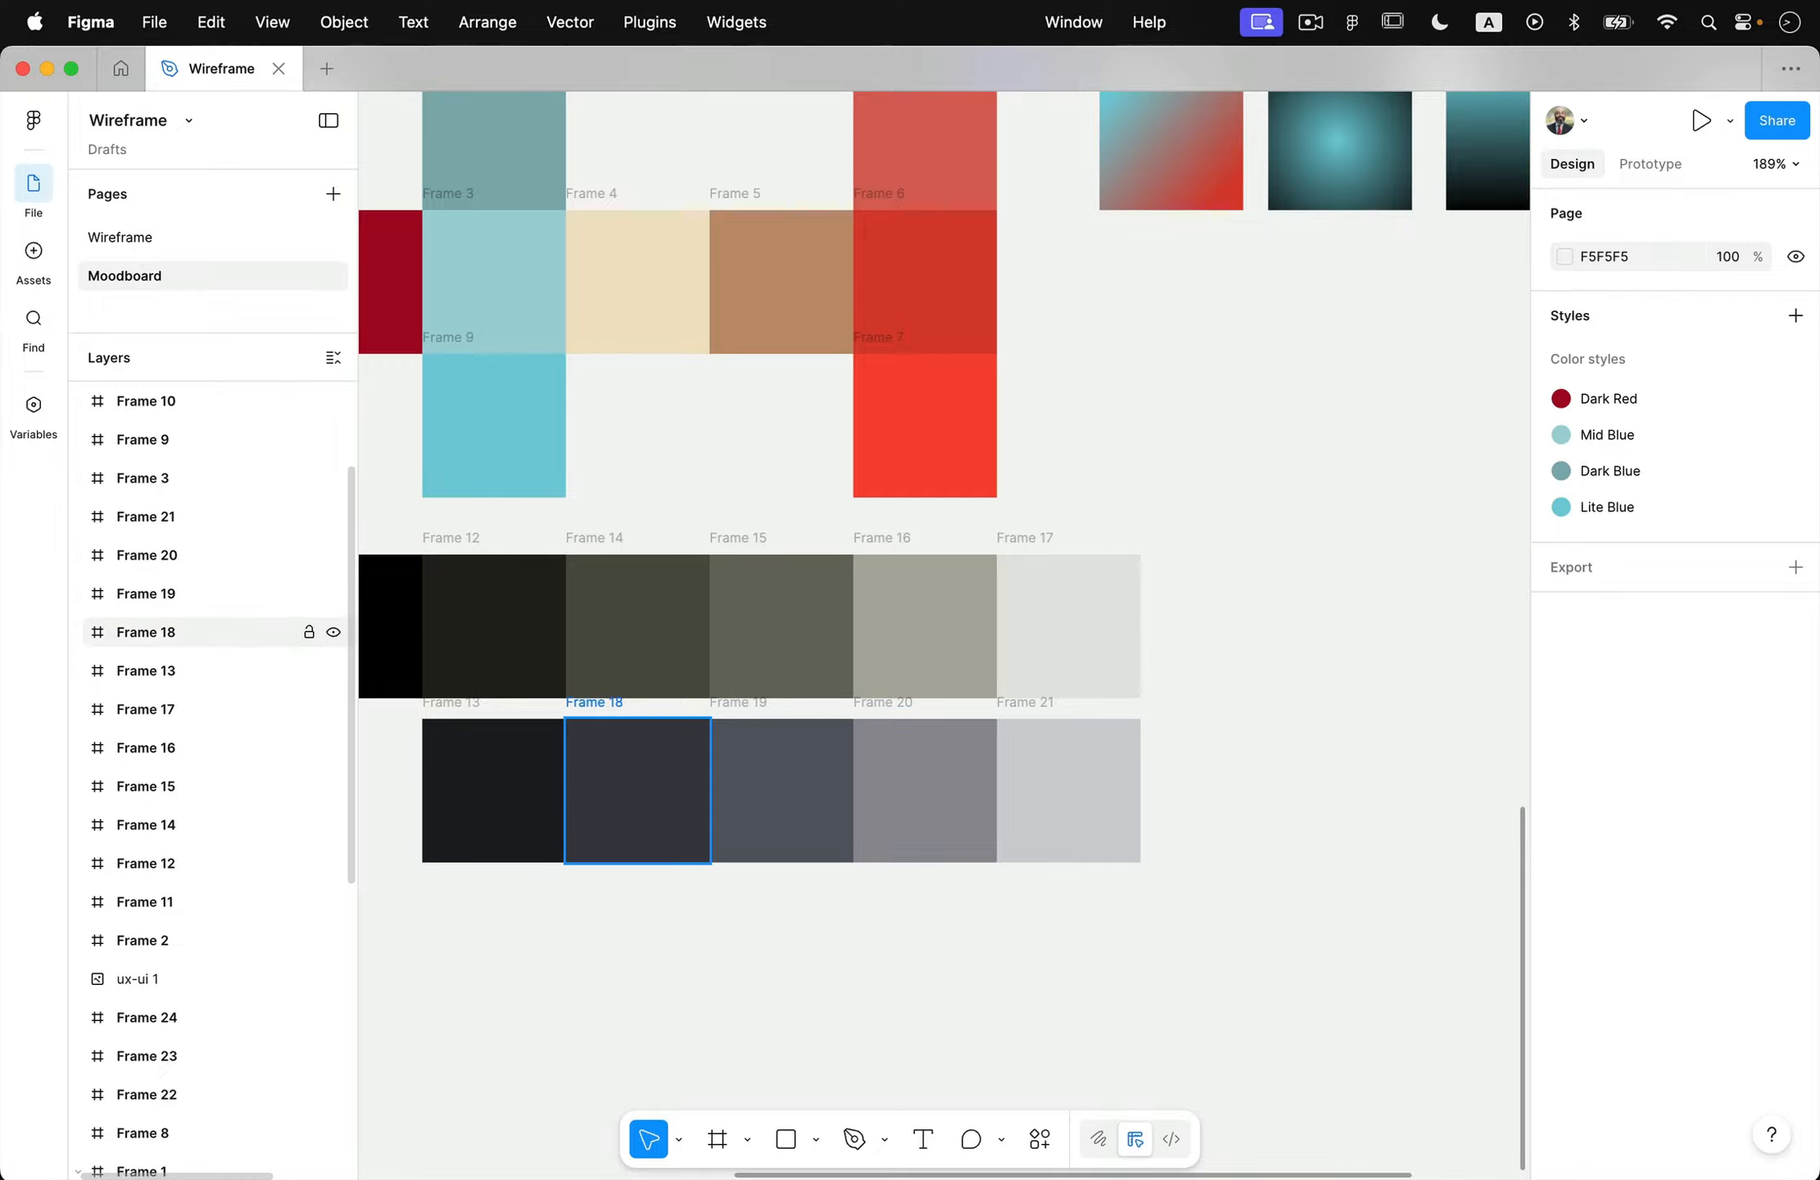
# - Create a colour style named Black 900 from the 23221E fill of the near-black swatch, Frame 12
pyautogui.hscroll(-3, 491, 627)
pyautogui.click(587, 649)
pyautogui.hscroll(3, 588, 650)
pyautogui.scroll(-2, 588, 650)
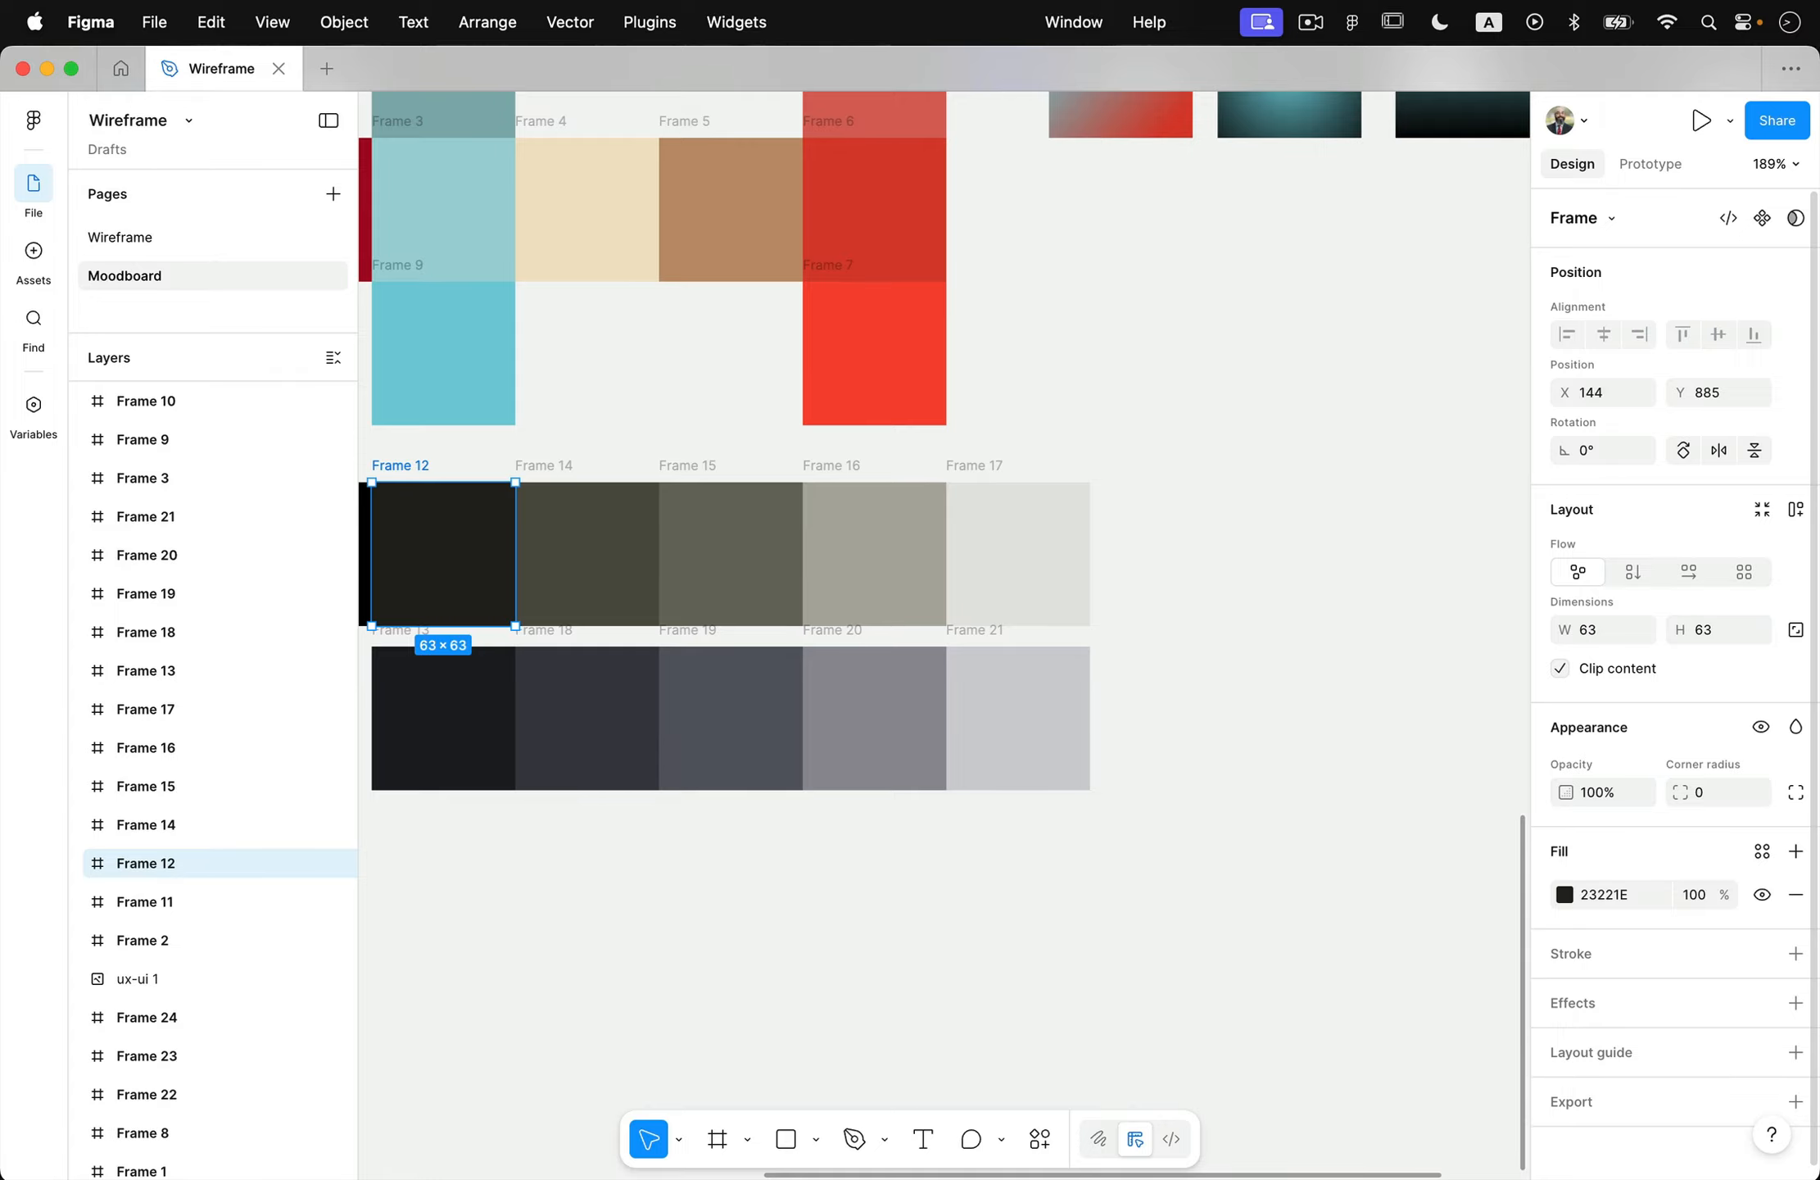
pyautogui.click(1763, 850)
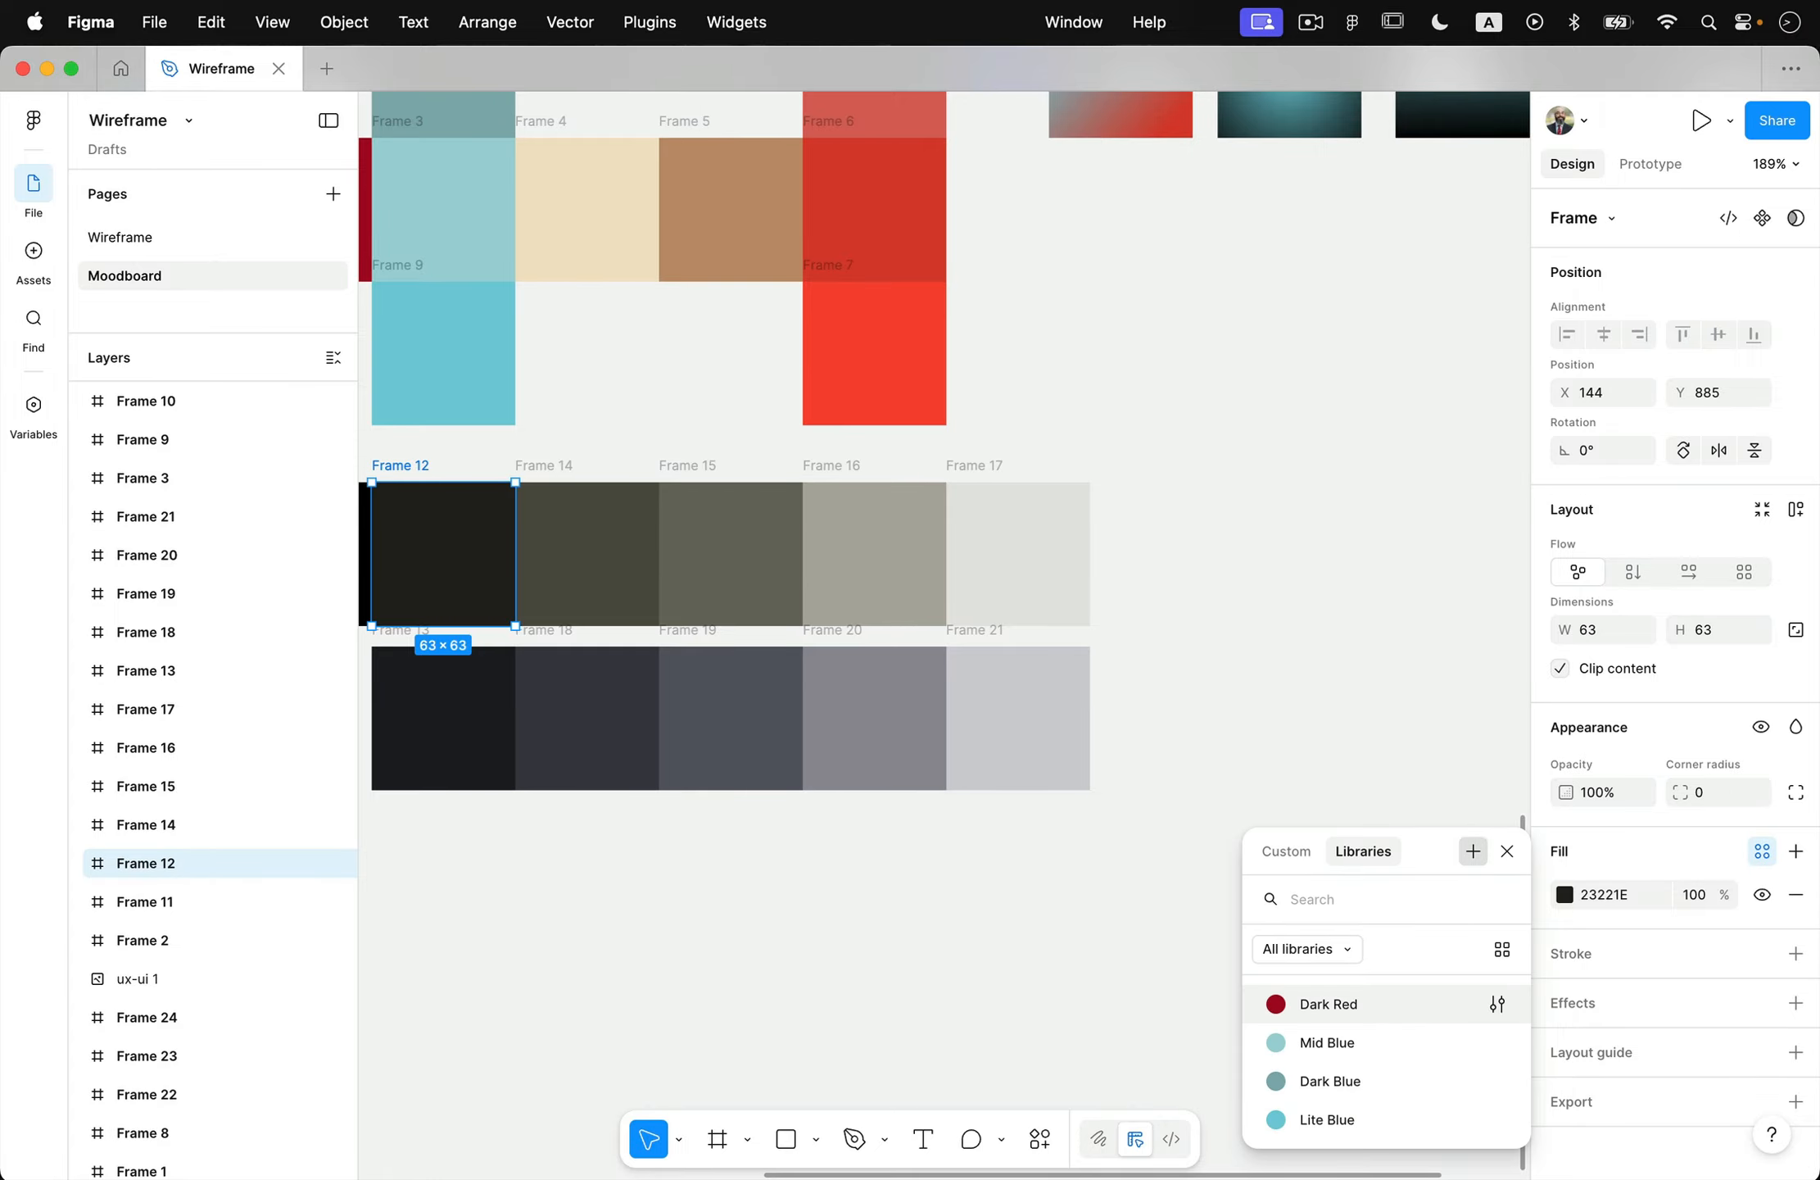
pyautogui.click(1473, 850)
pyautogui.write('Black 900')
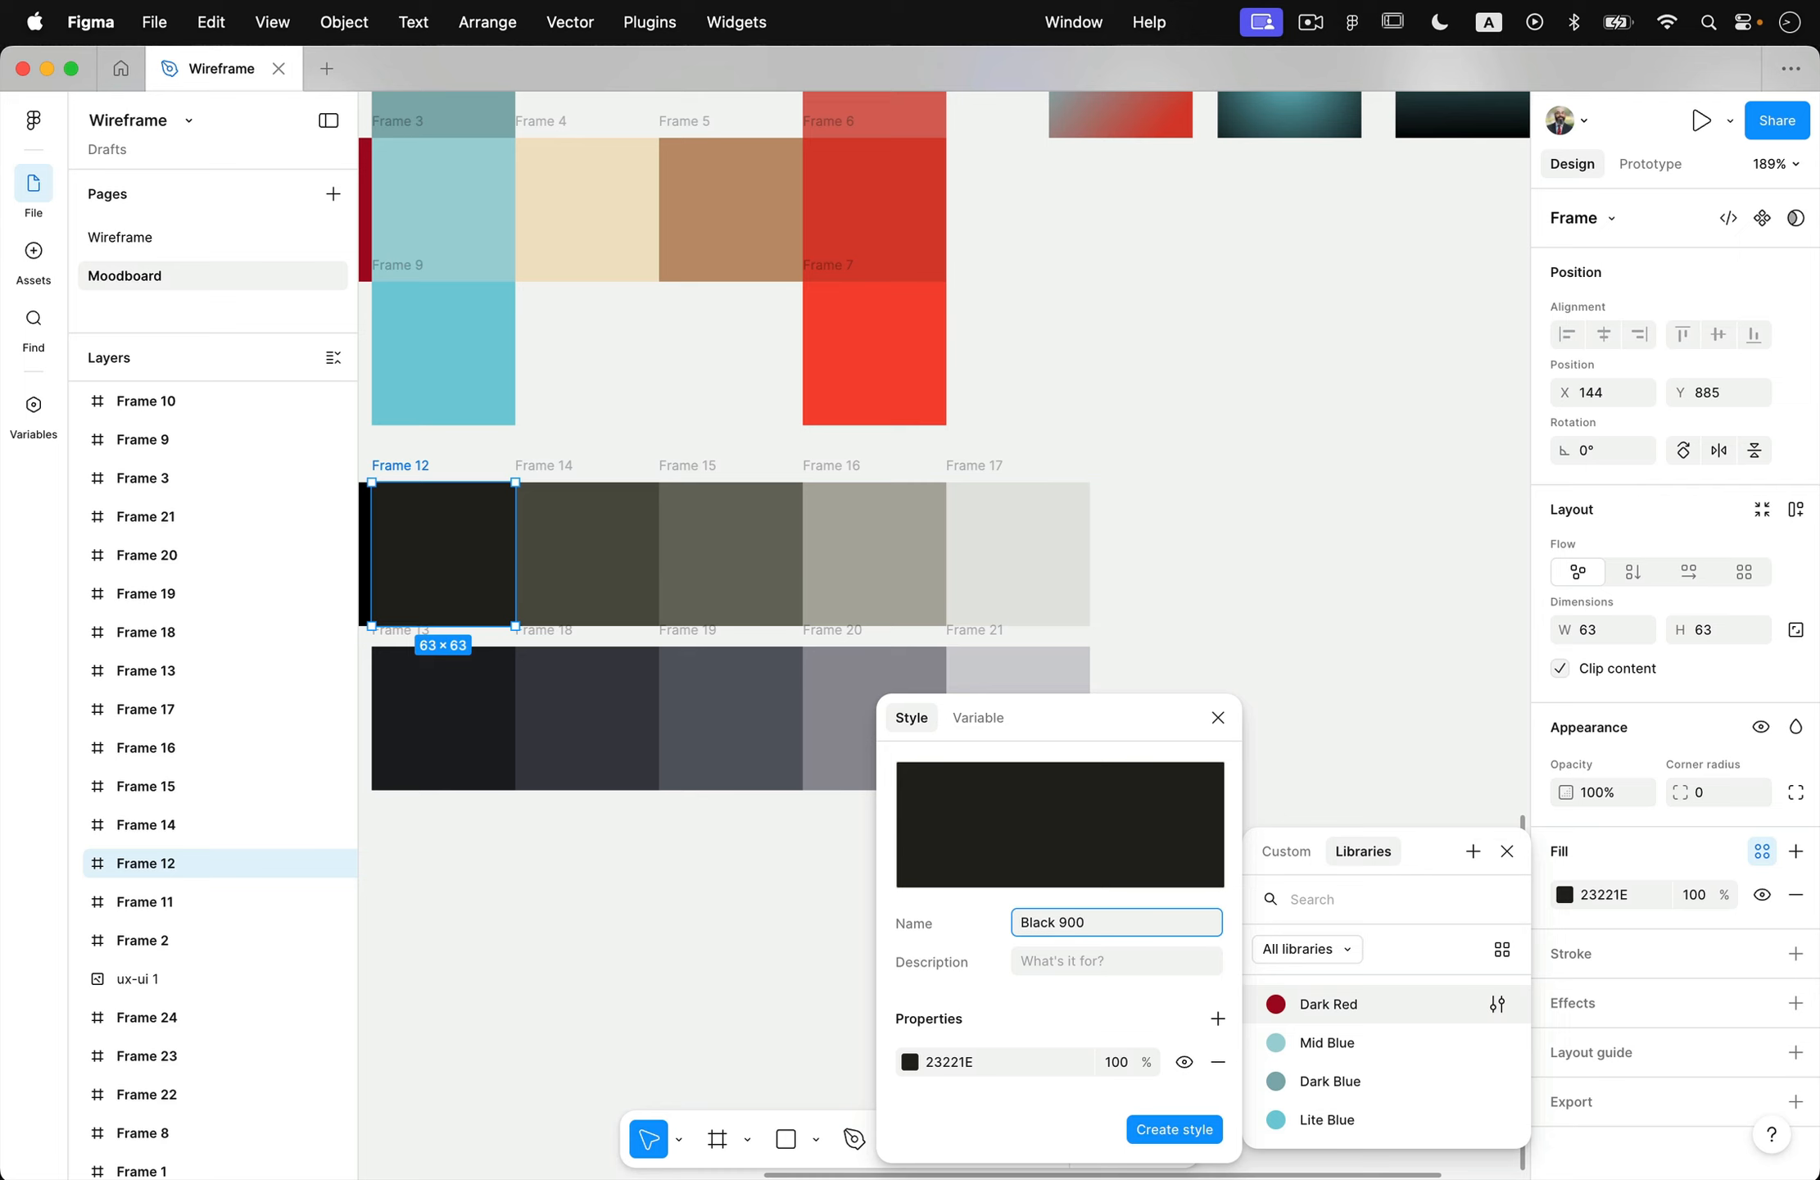
pyautogui.click(1175, 1130)
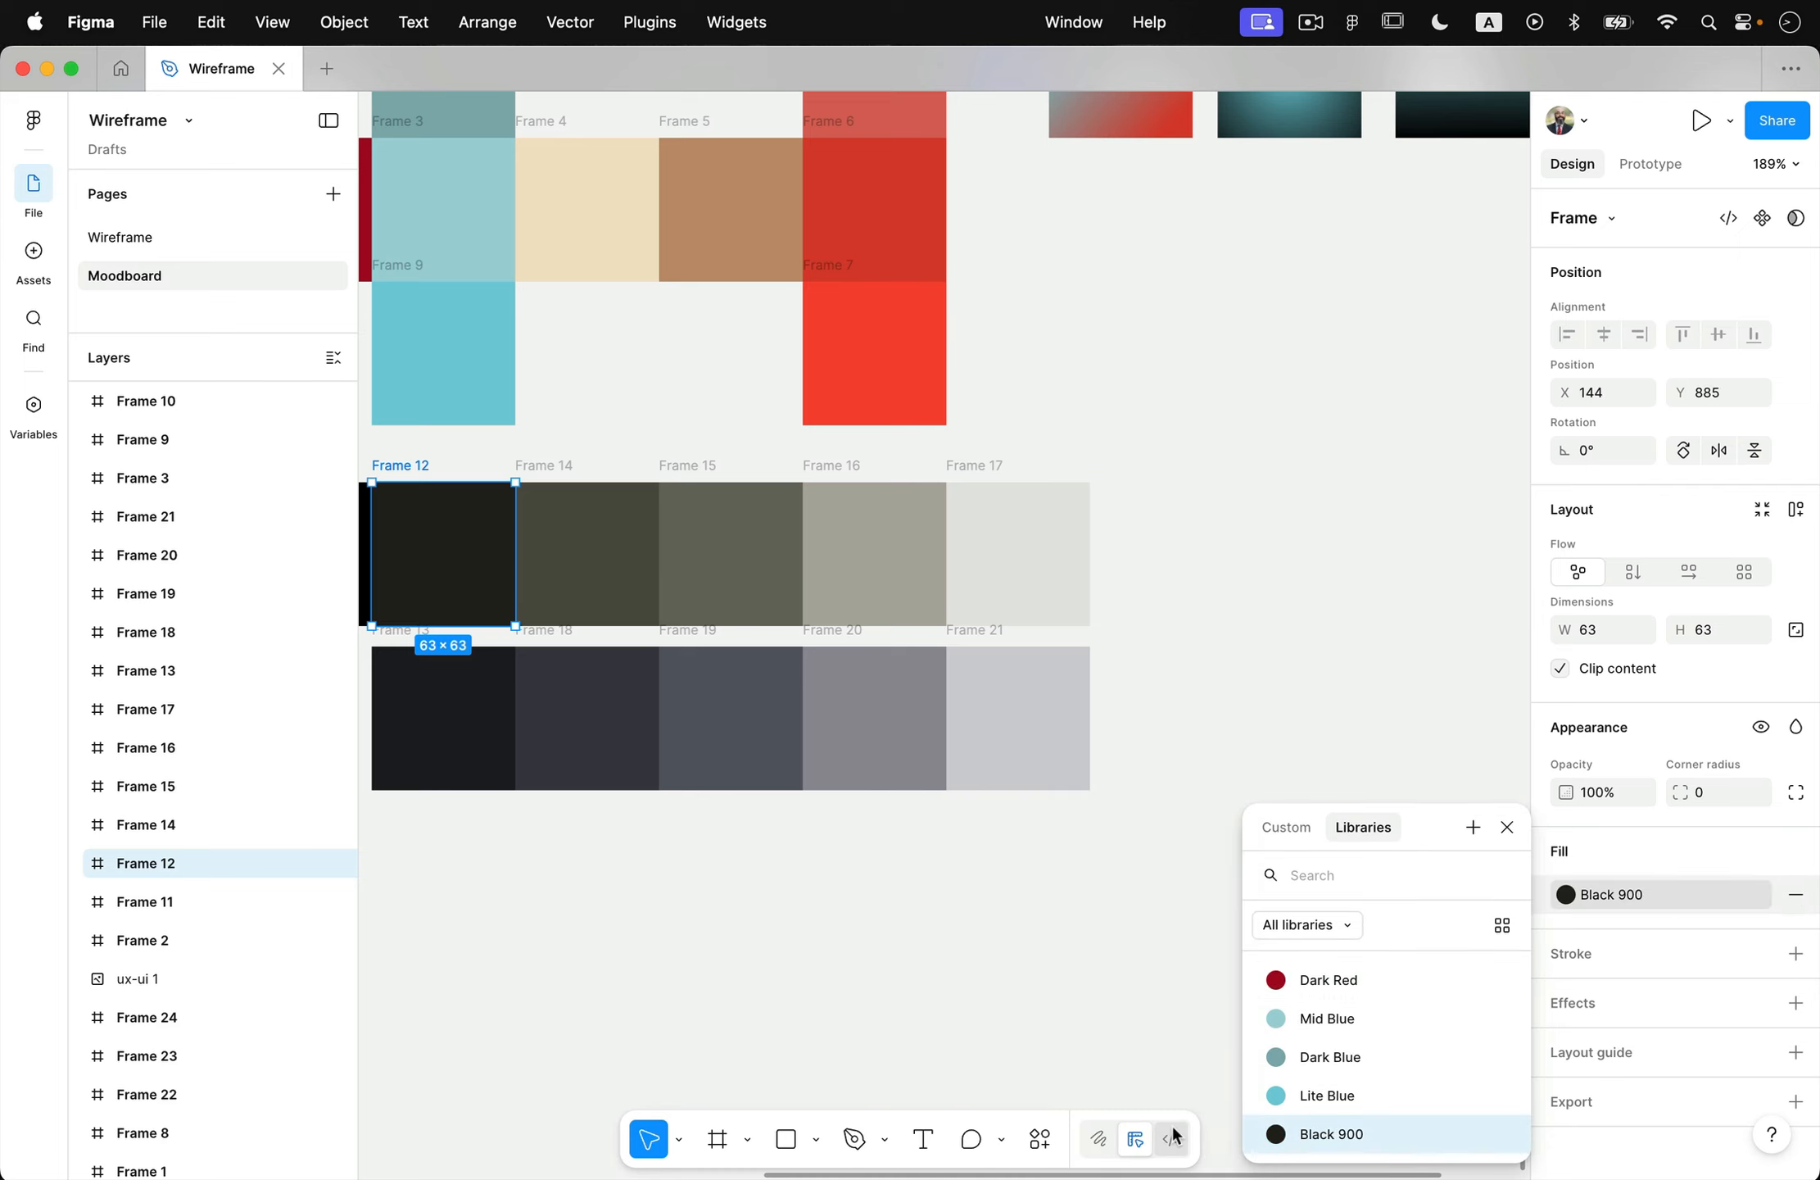
# - Create a colour style named Black 700 from the 535148 fill of the dark olive swatch, Frame 14
pyautogui.click(613, 565)
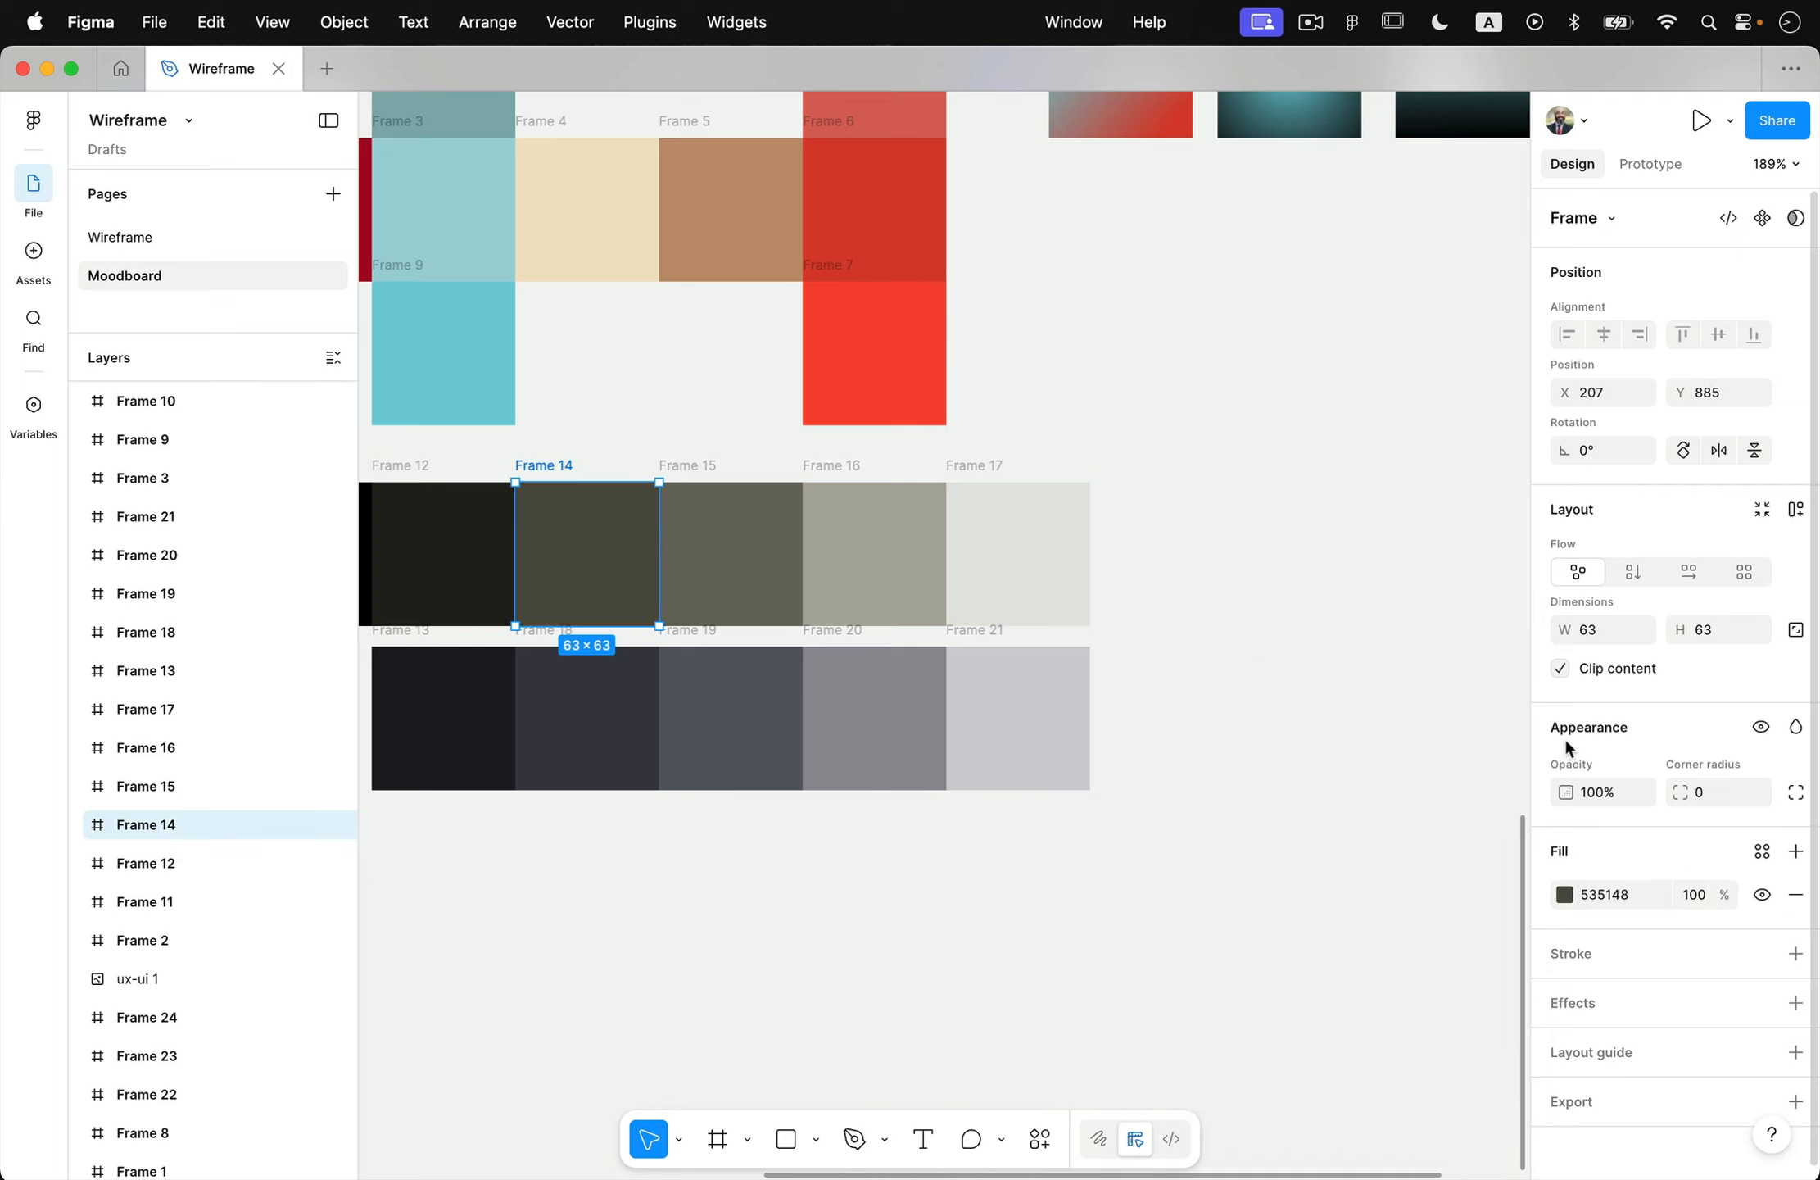
pyautogui.click(1760, 853)
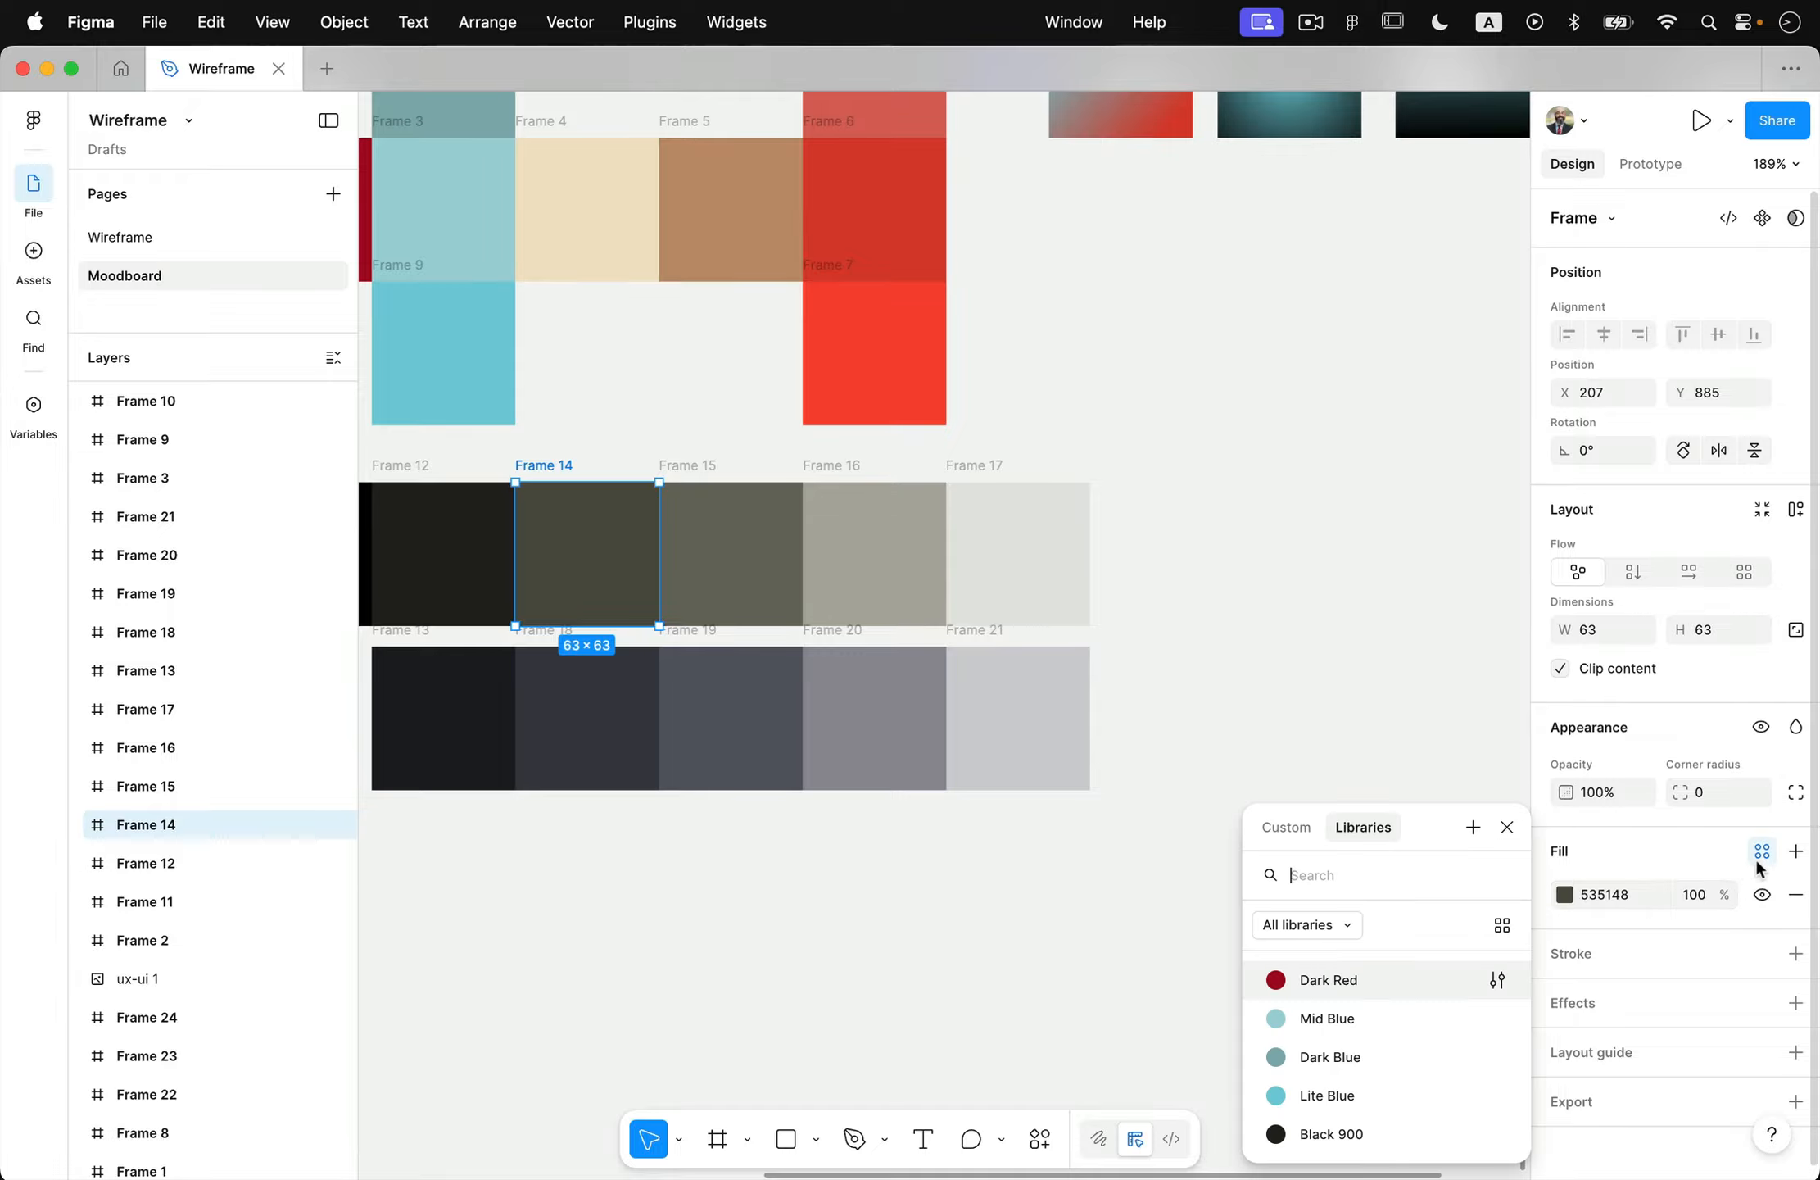
pyautogui.click(1473, 827)
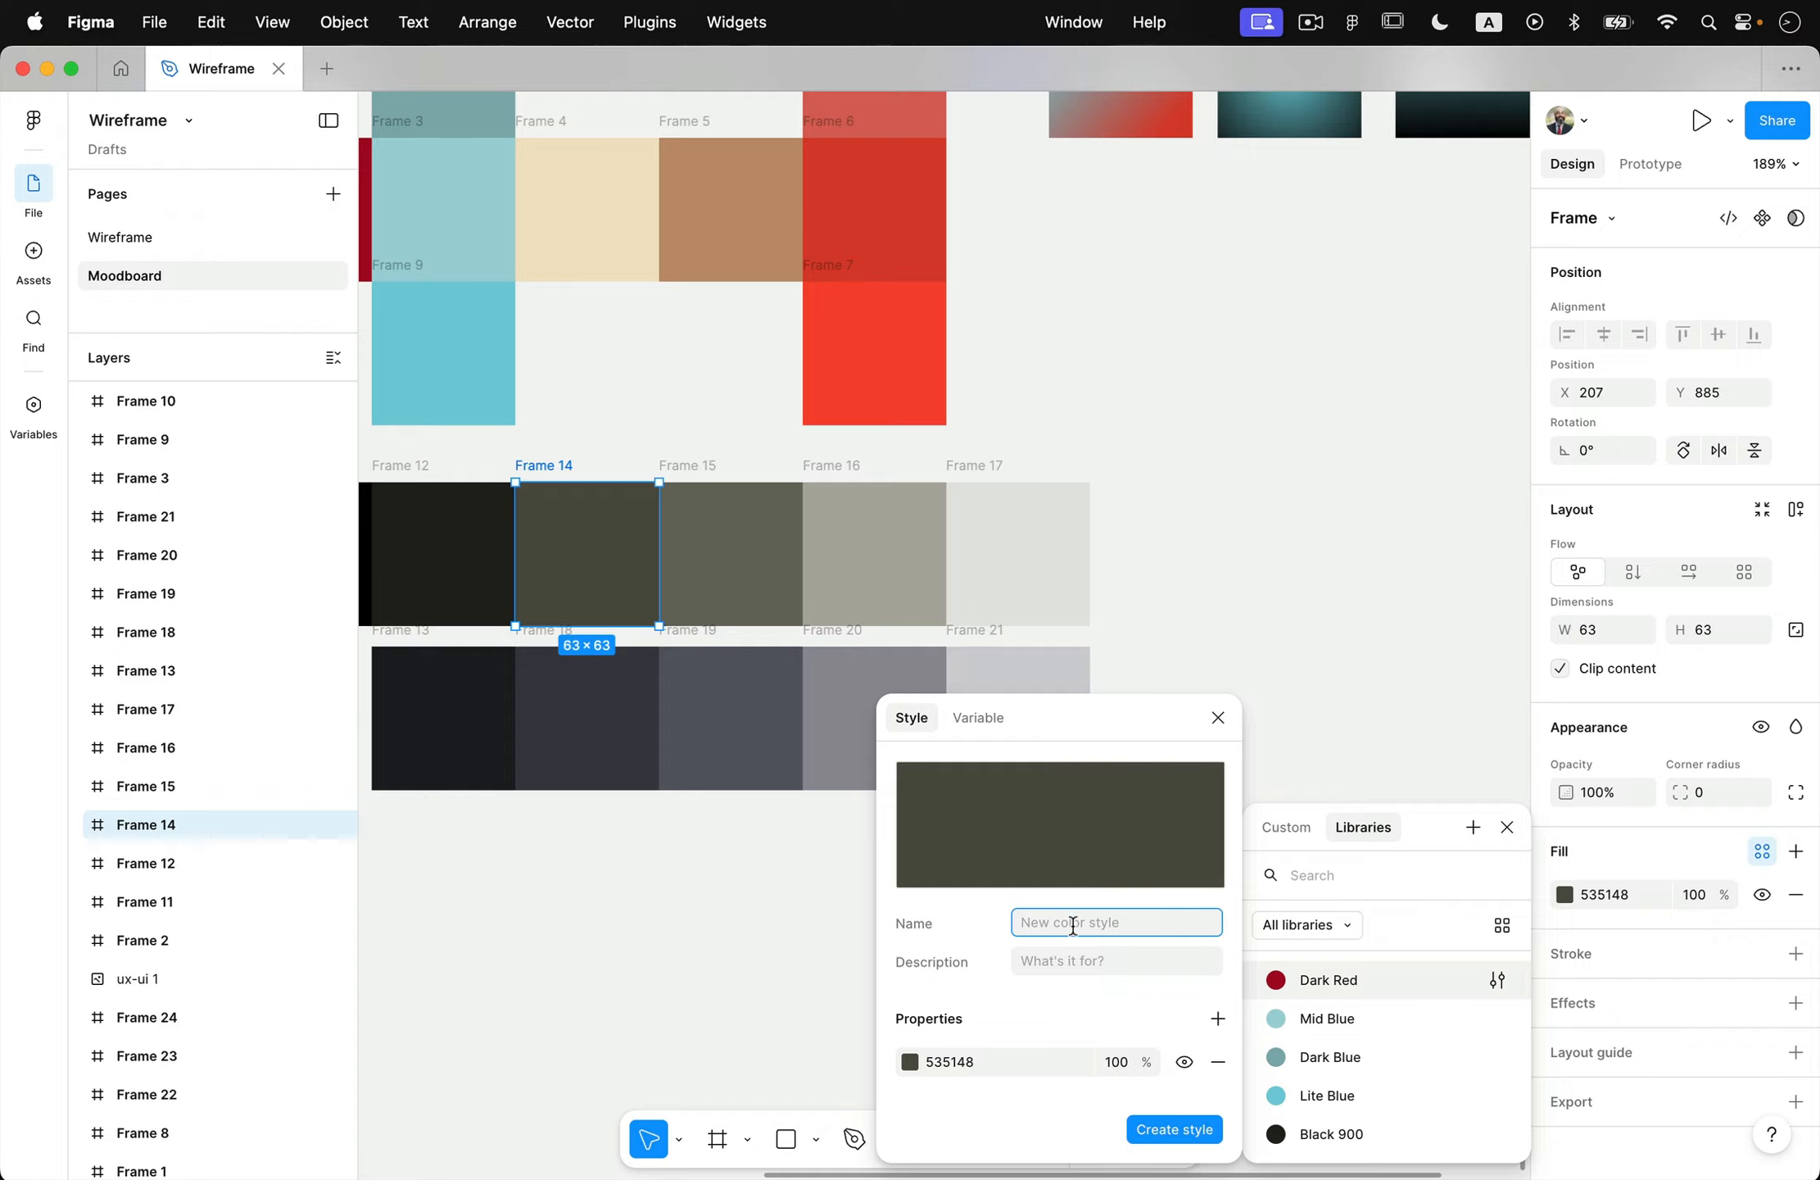
pyautogui.write('Black 700')
pyautogui.click(1174, 1128)
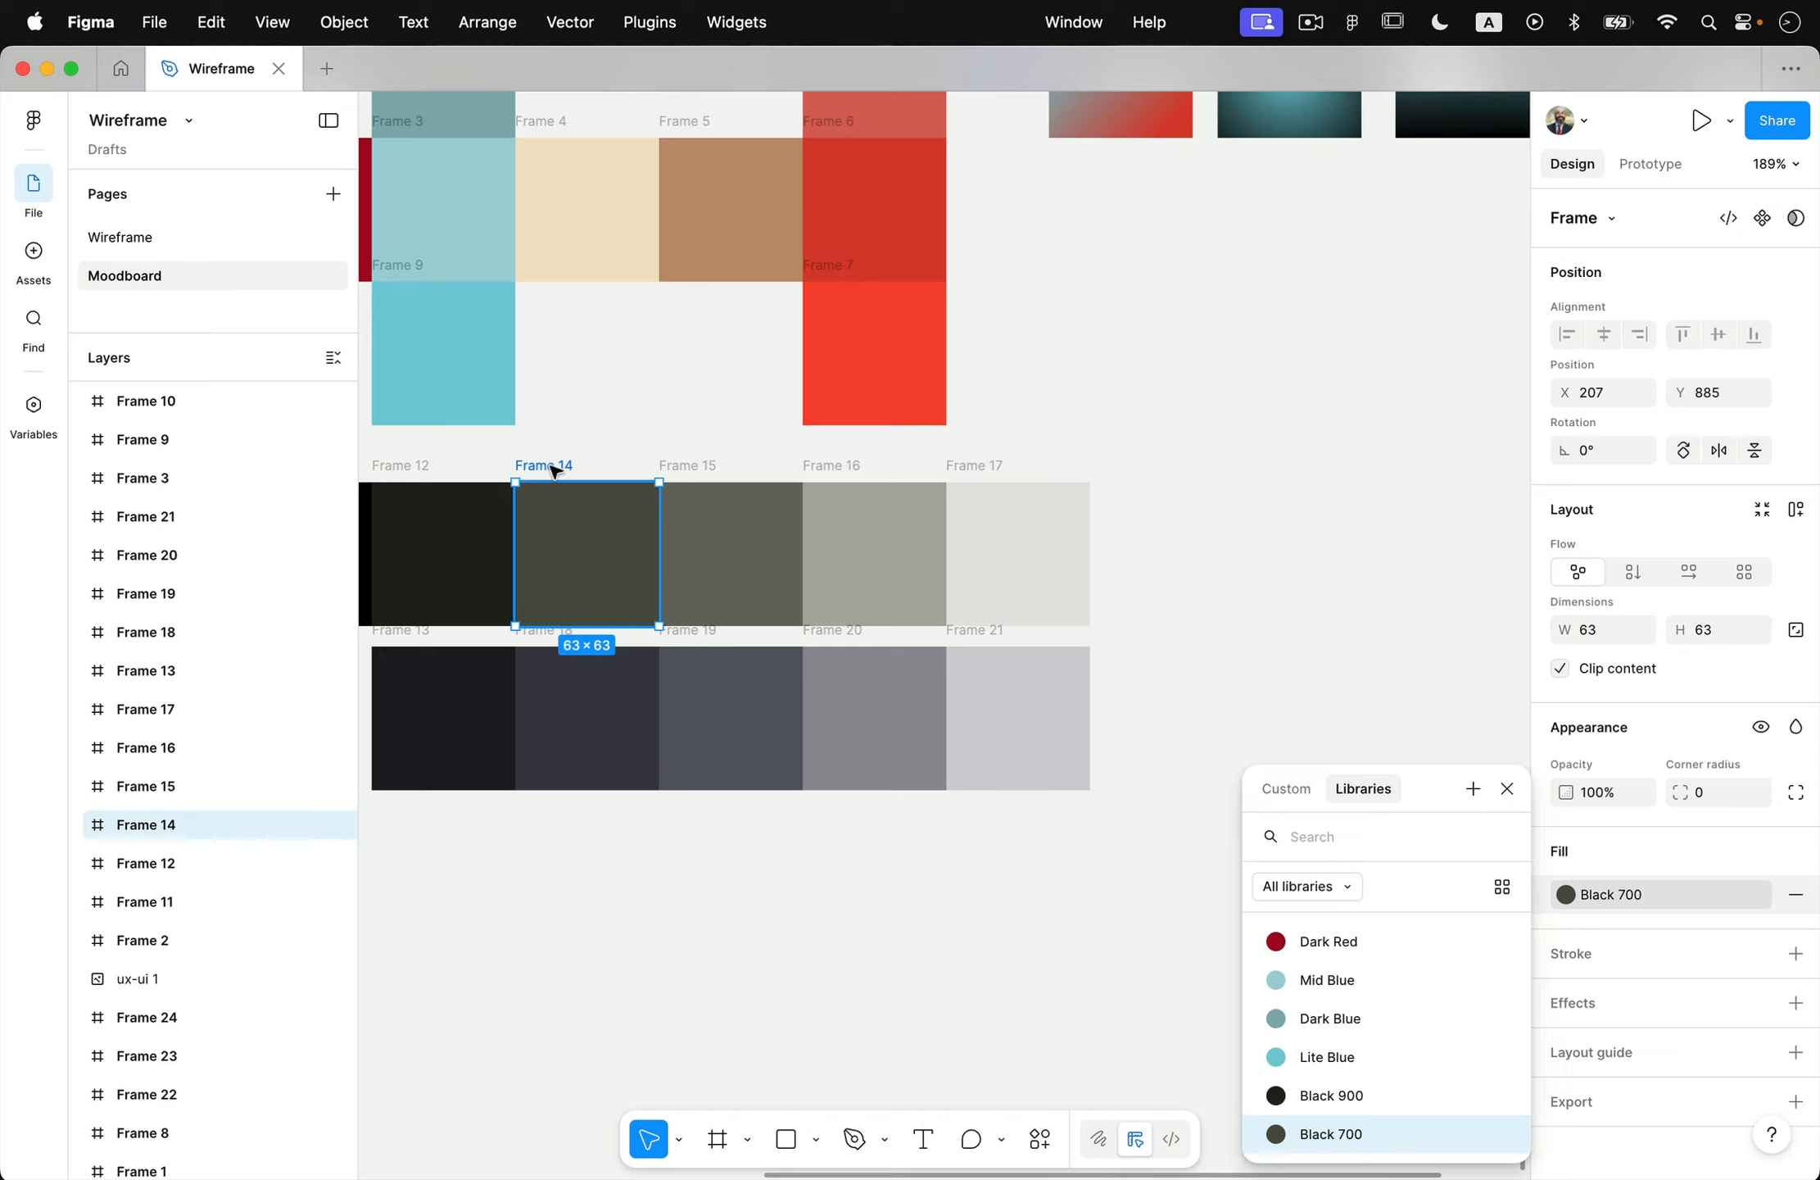
# - Try an in-between shade, 434240, on a copy of Frame 14 placed over Frame 12, and undo the recolour and the copy
pyautogui.moveTo(542, 475); pyautogui.dragTo(470, 481)
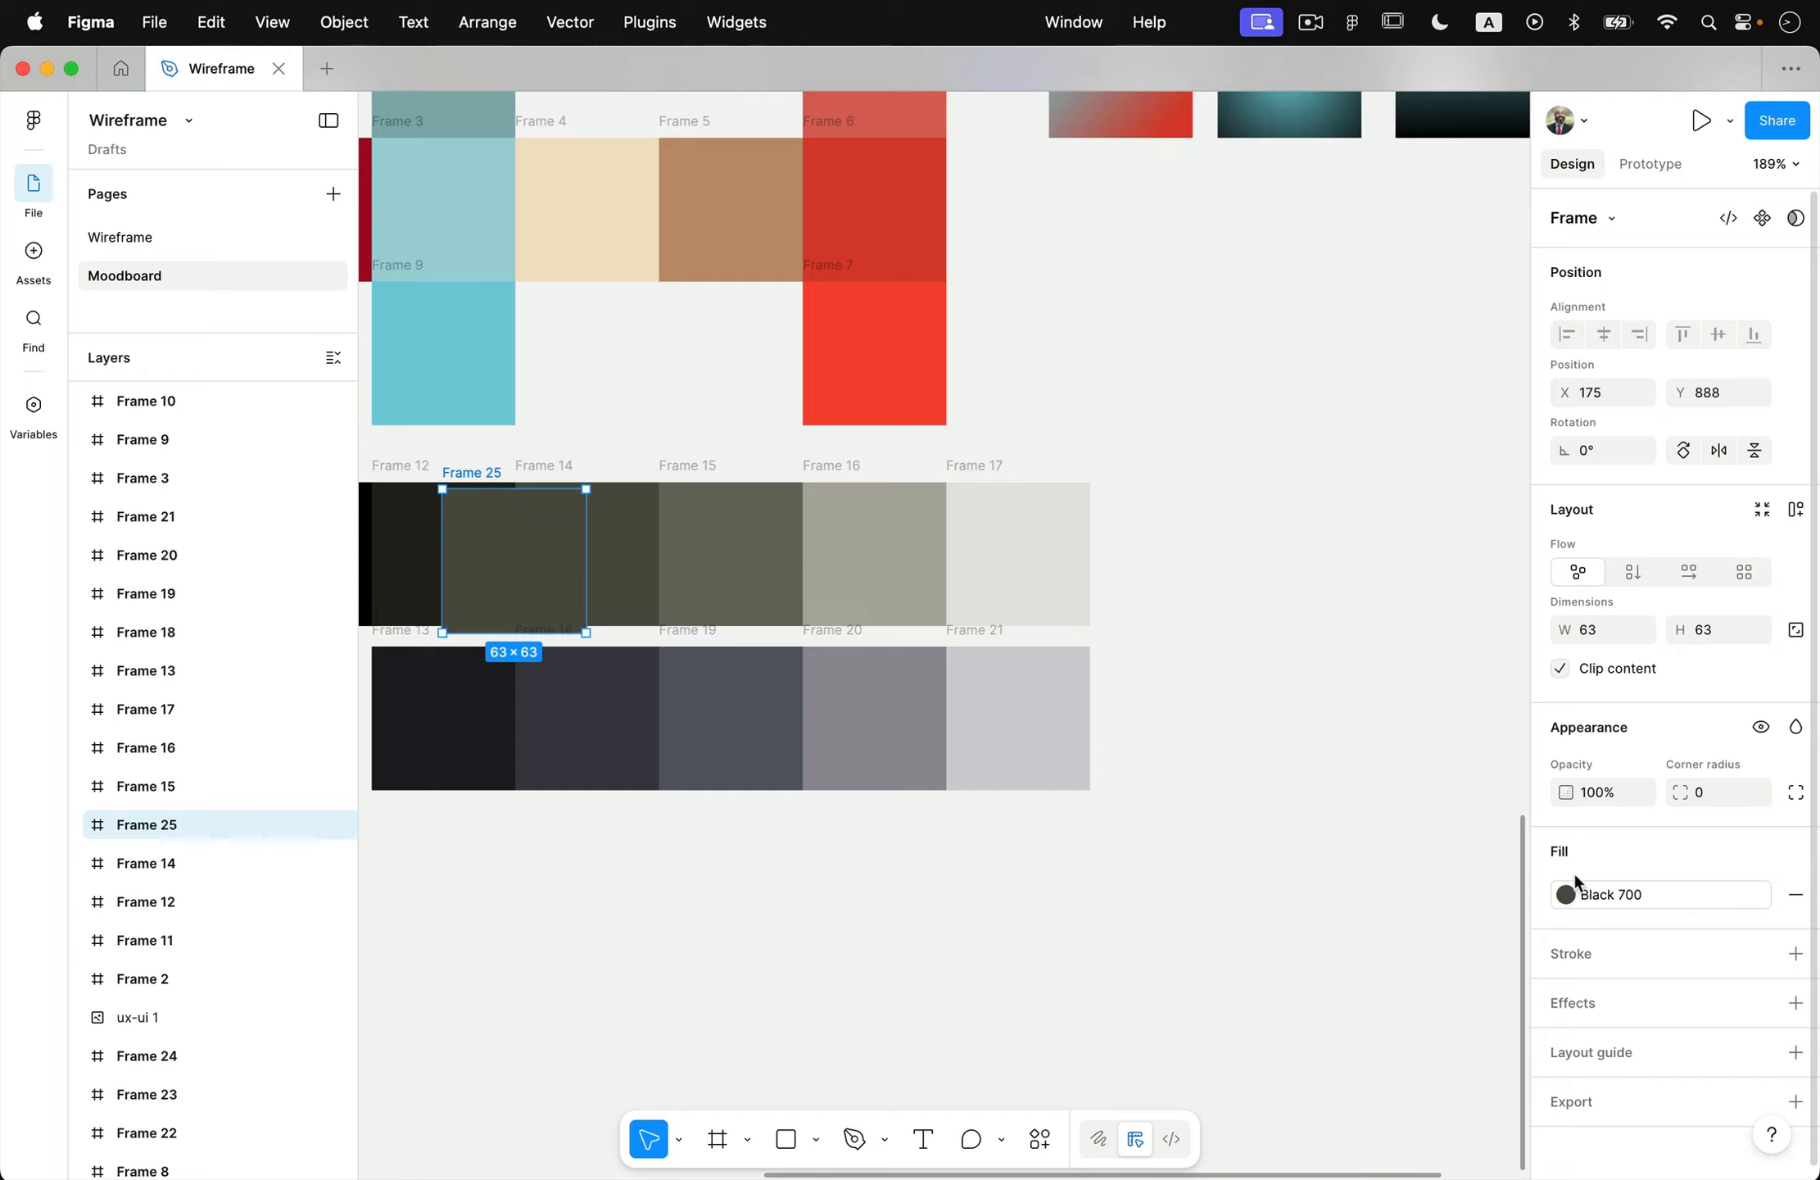
pyautogui.click(1567, 893)
pyautogui.click(1286, 784)
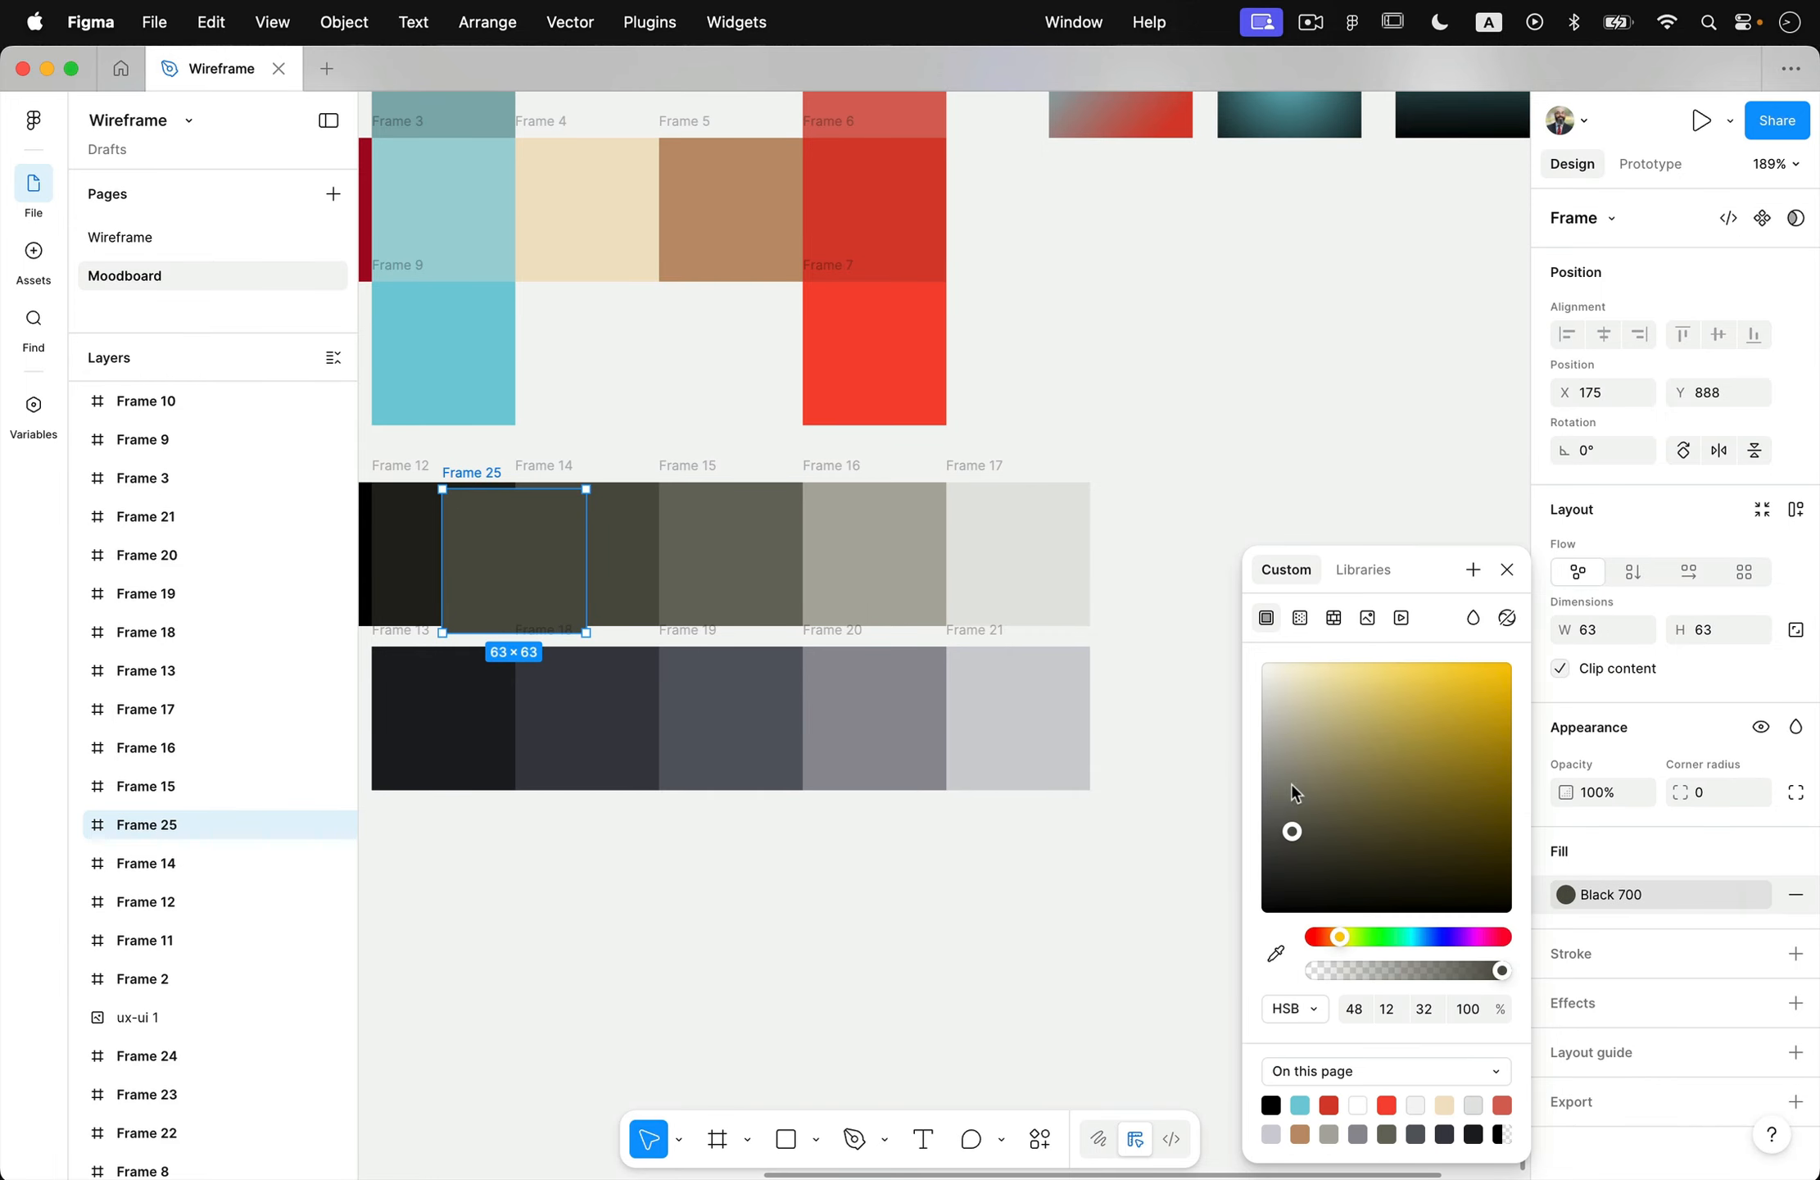
pyautogui.moveTo(1295, 835)
pyautogui.mouseDown()
pyautogui.moveTo(1272, 807)
pyautogui.moveTo(1272, 858)
pyautogui.mouseUp()
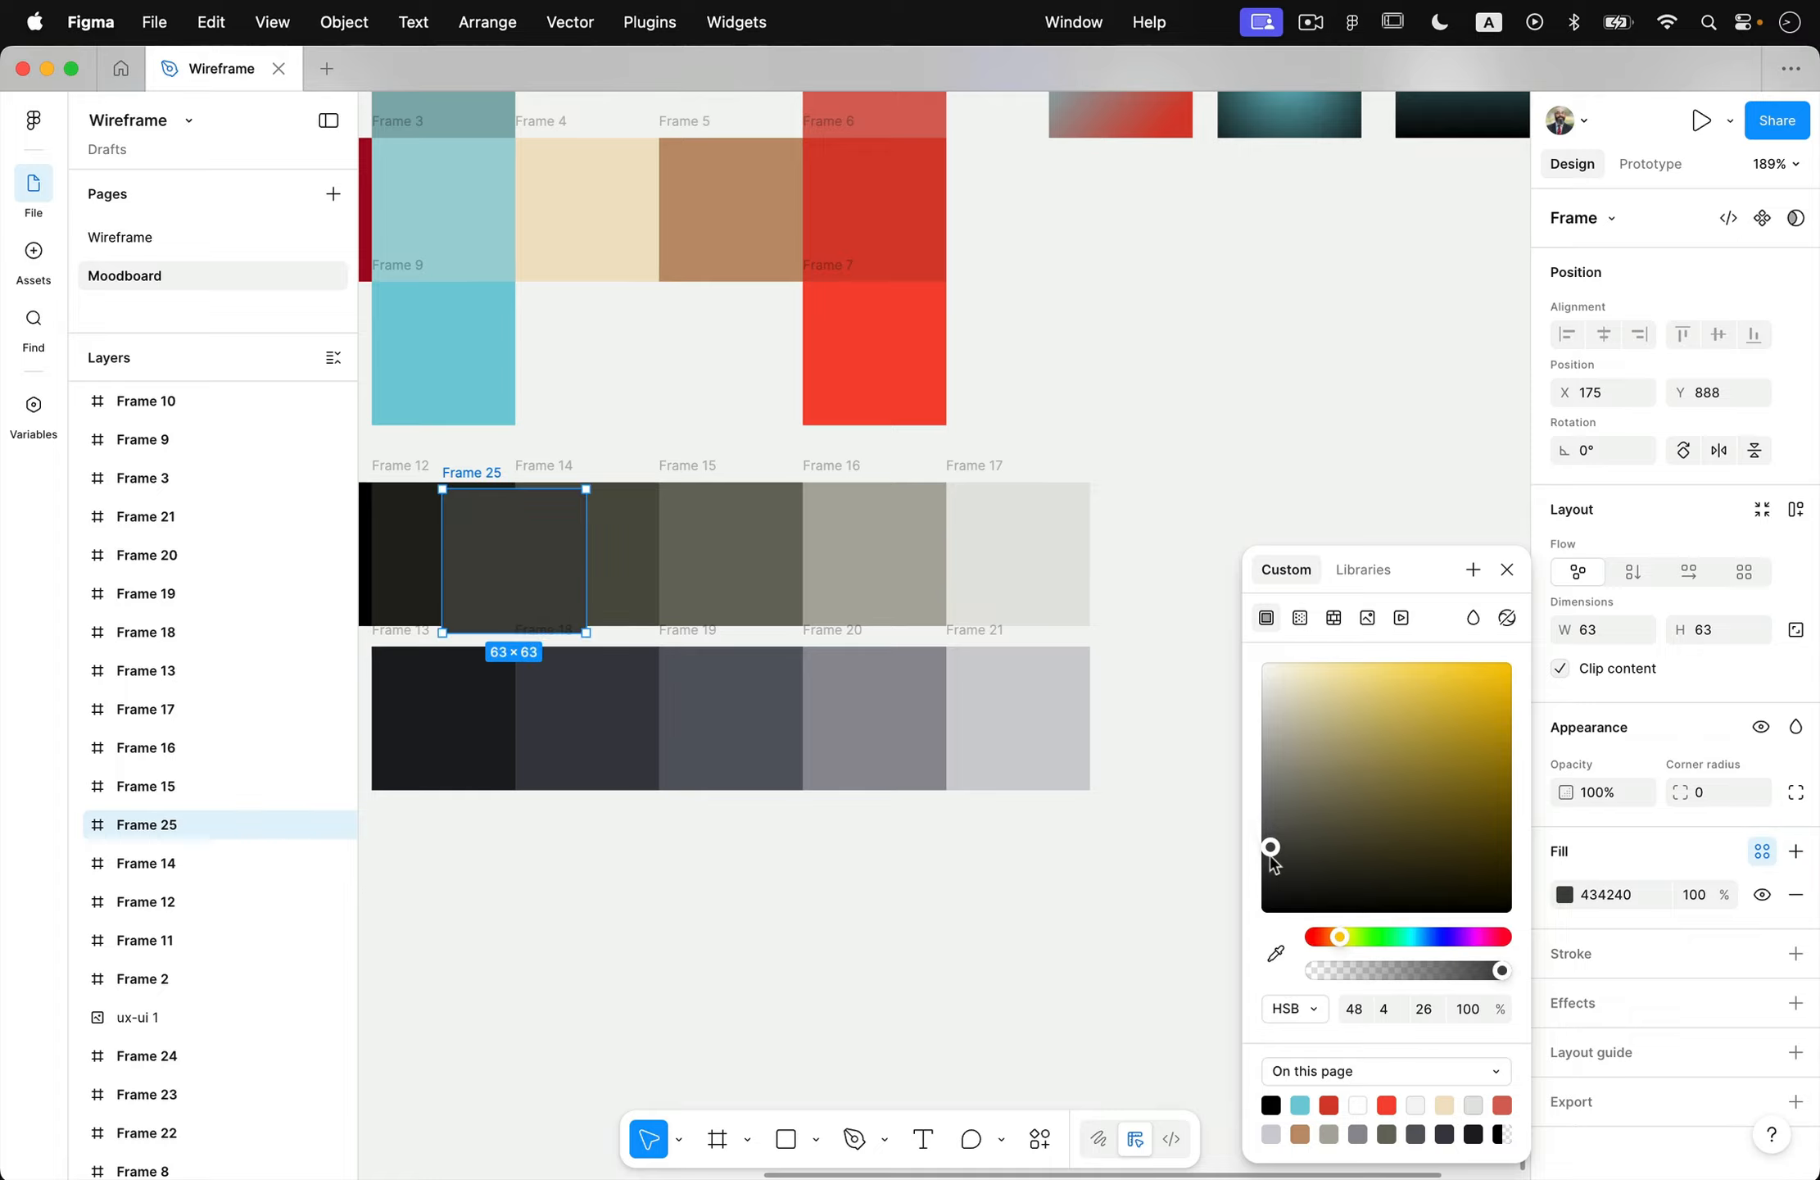
pyautogui.press('super+z')
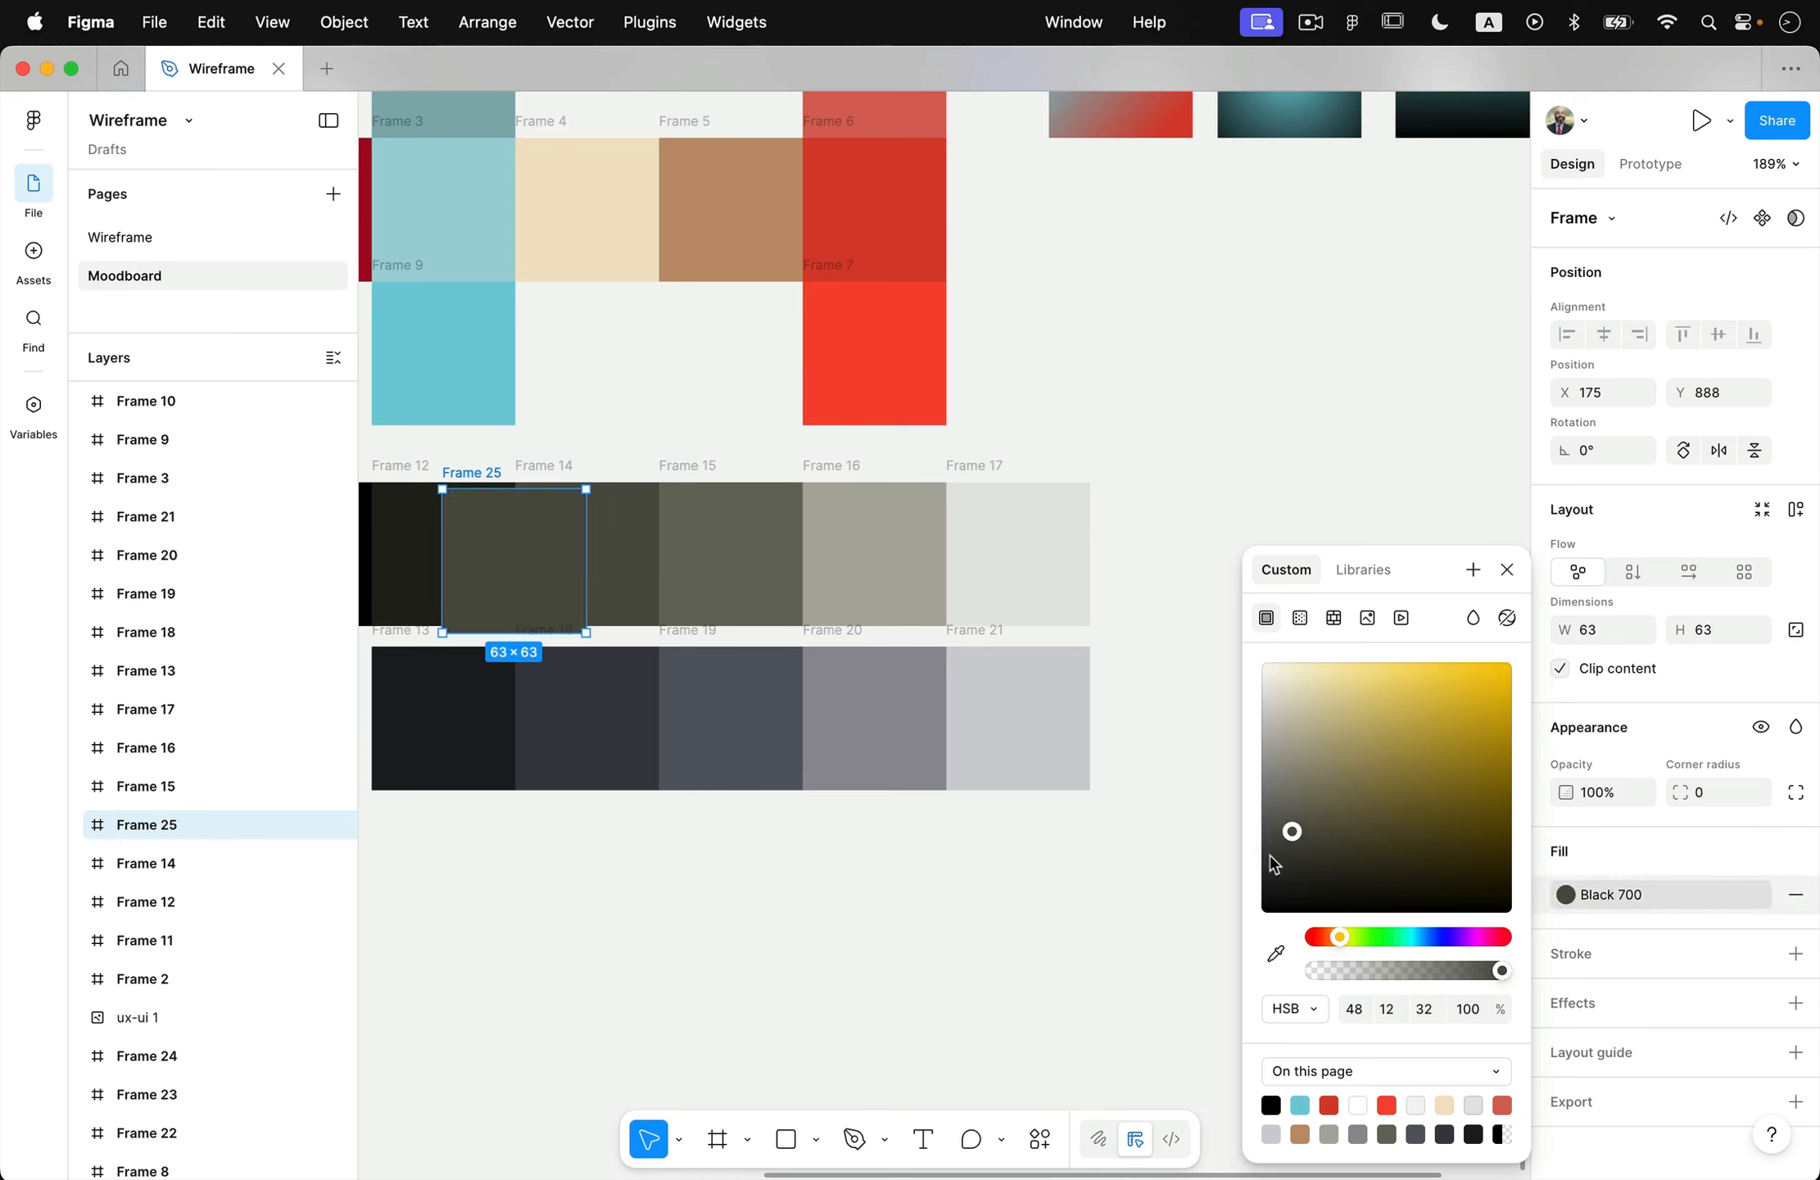
pyautogui.press('super+z')
pyautogui.click(1146, 898)
# - Create a colour style named Black 500 from the 6D6B62 fill of the mid olive-grey swatch, Frame 15
pyautogui.click(712, 567)
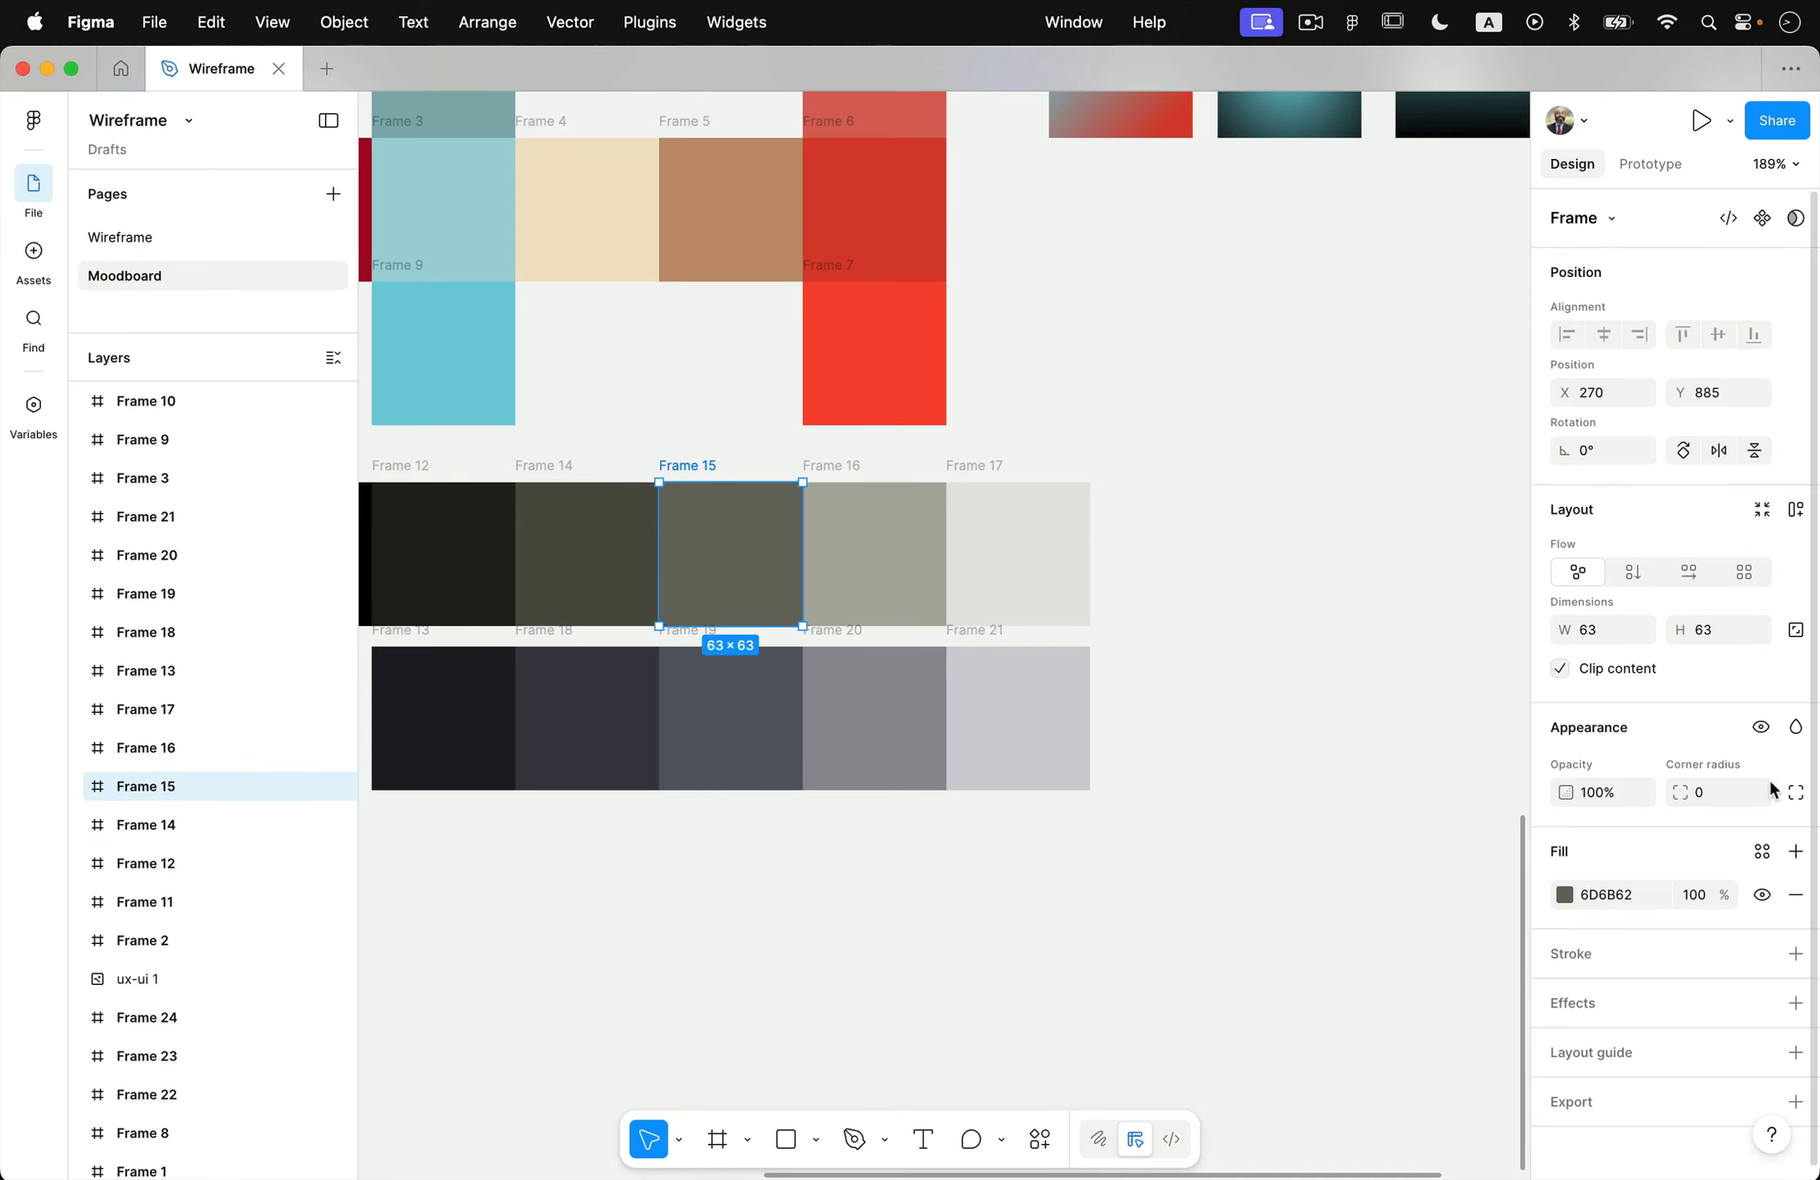
pyautogui.click(1762, 852)
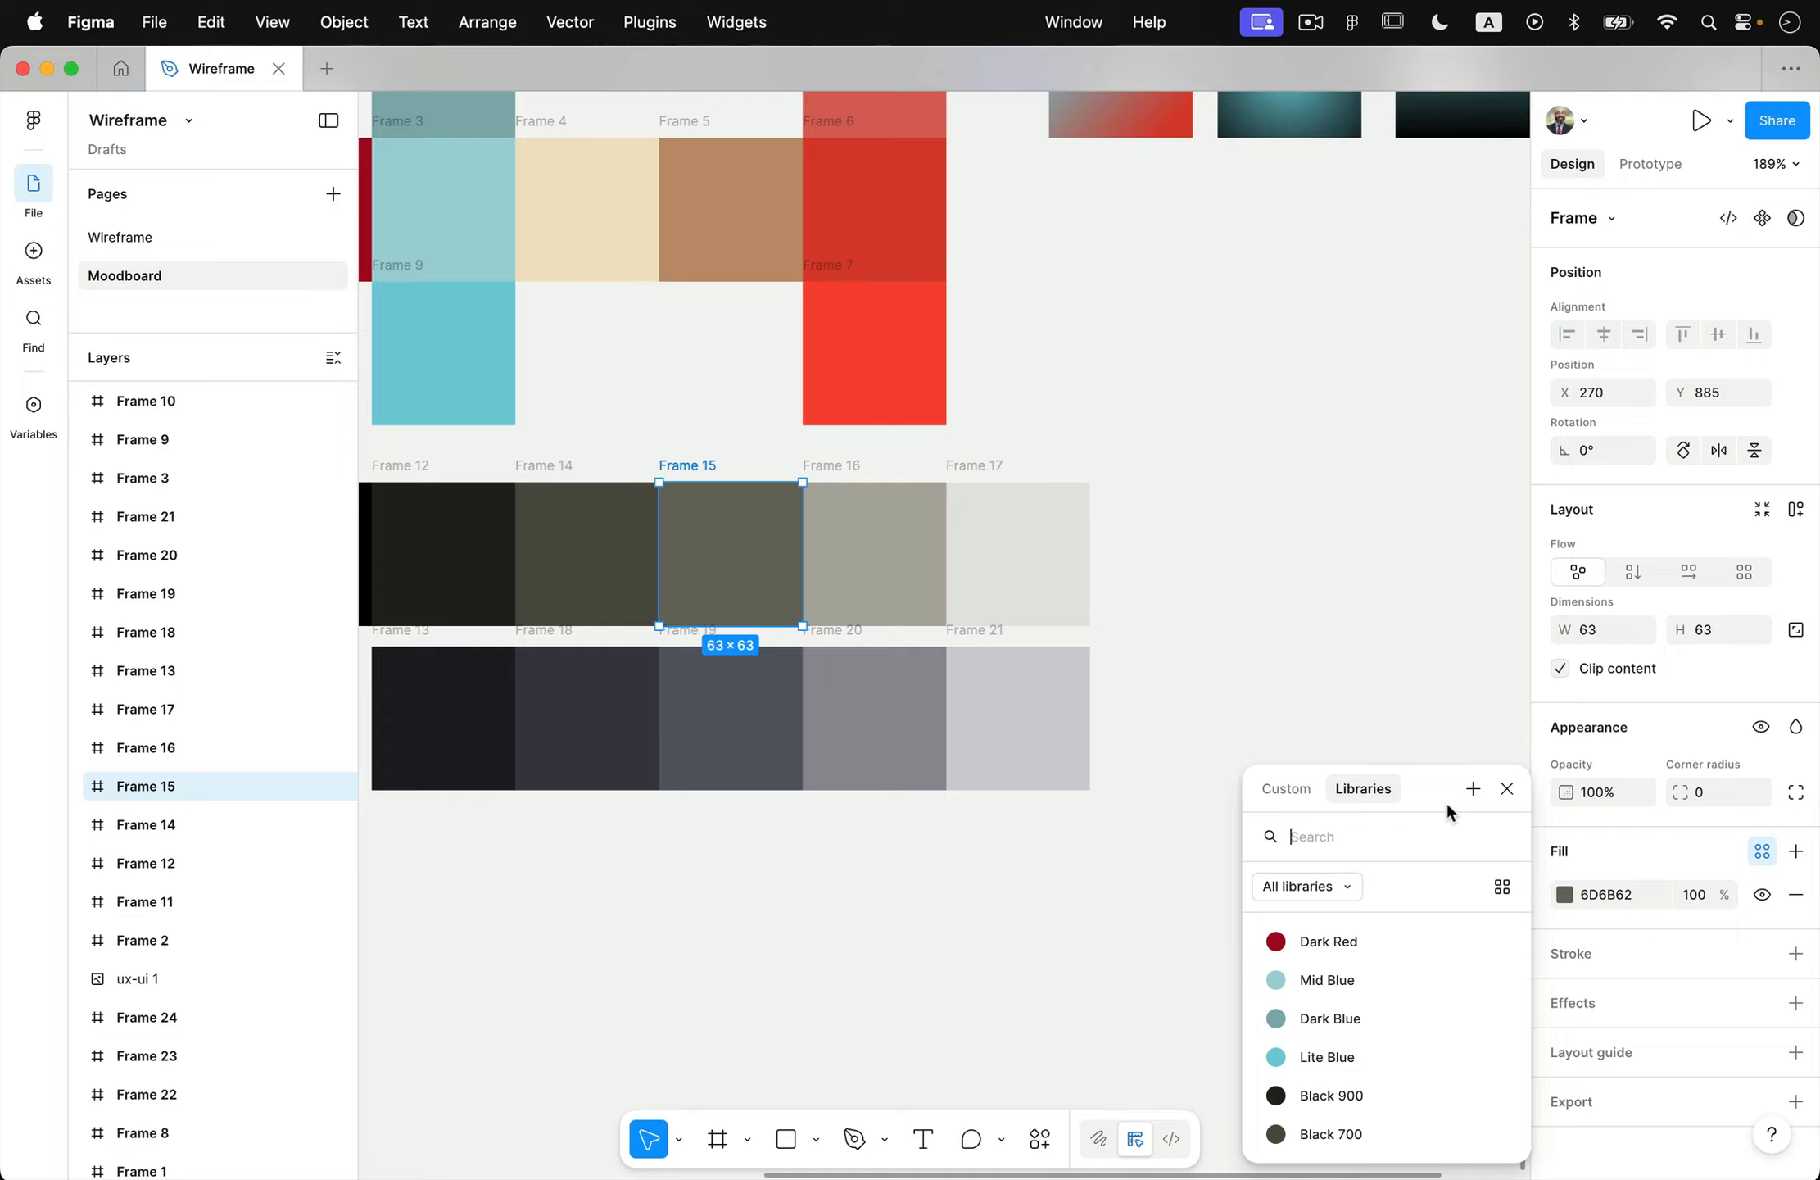
pyautogui.click(1473, 788)
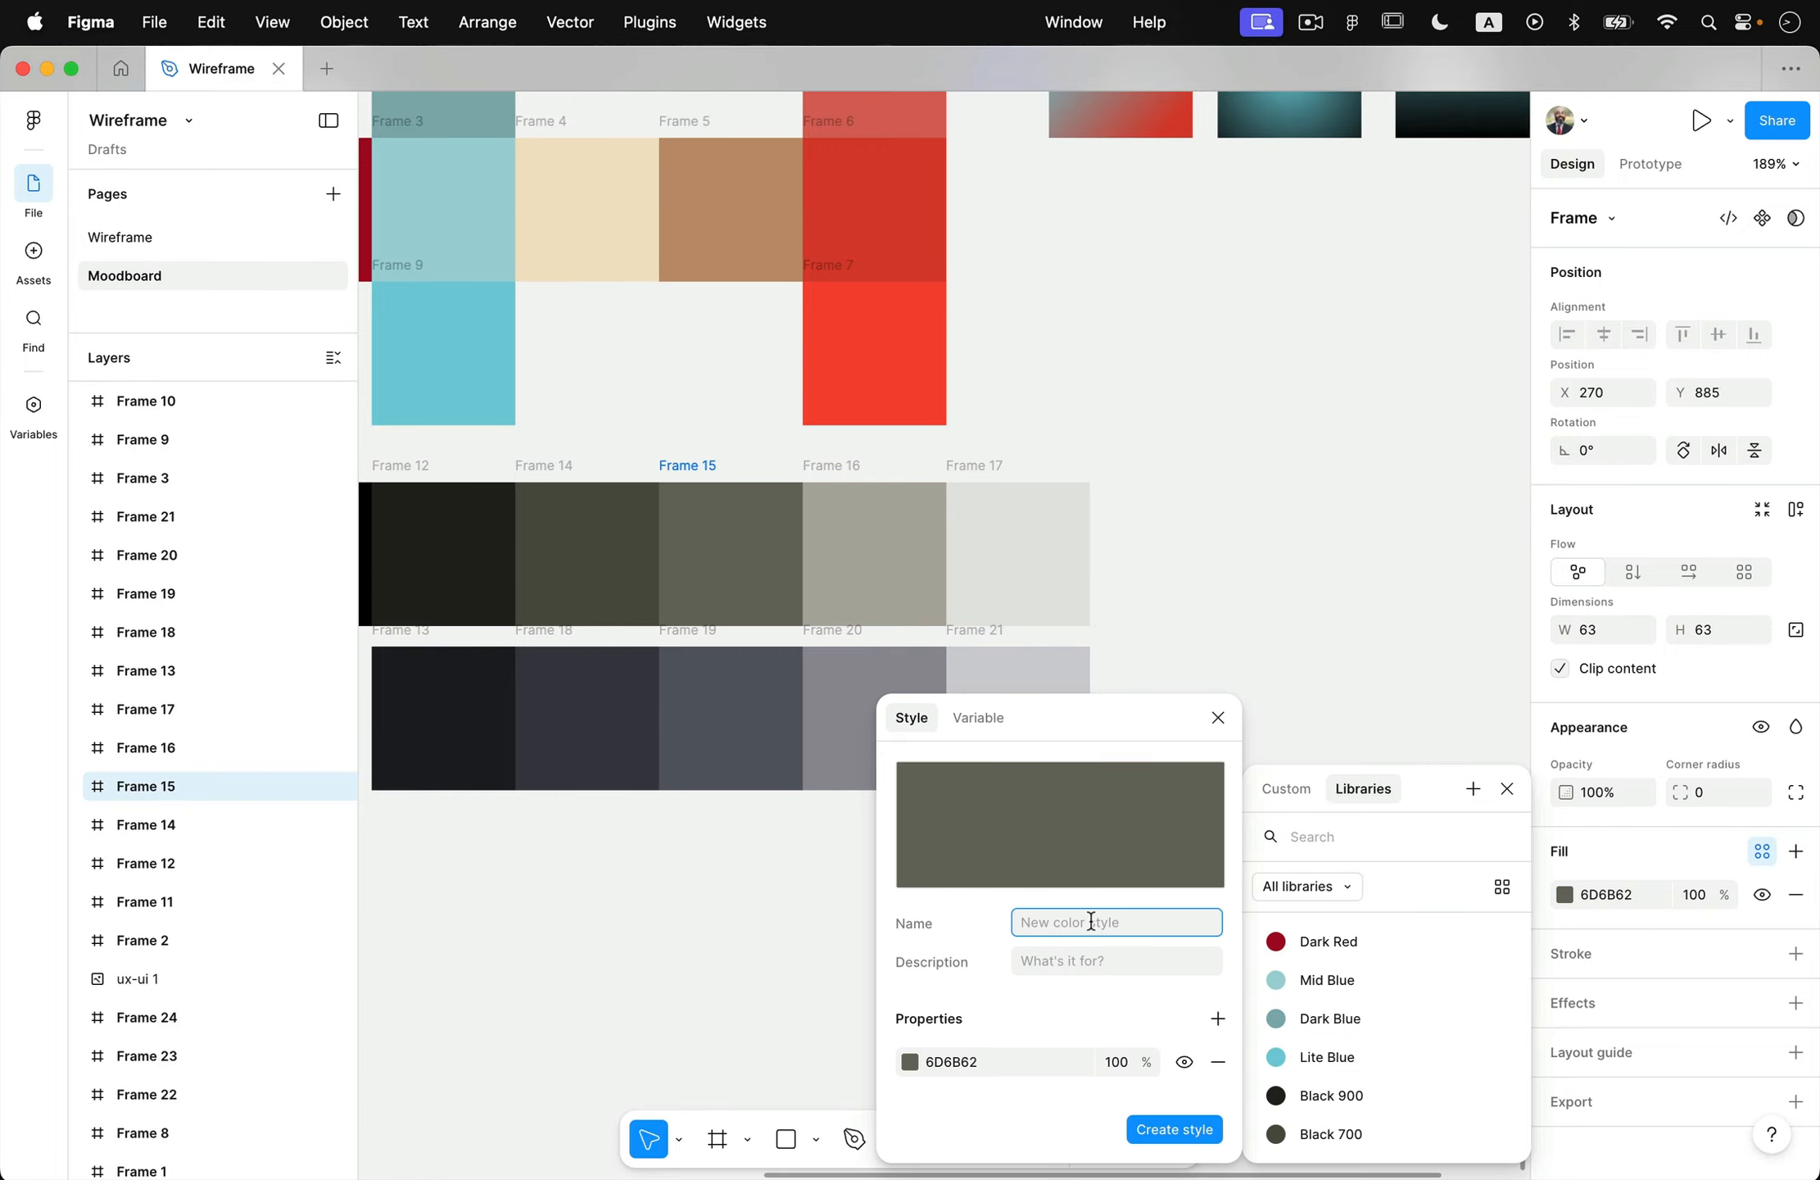
pyautogui.write('Black 500')
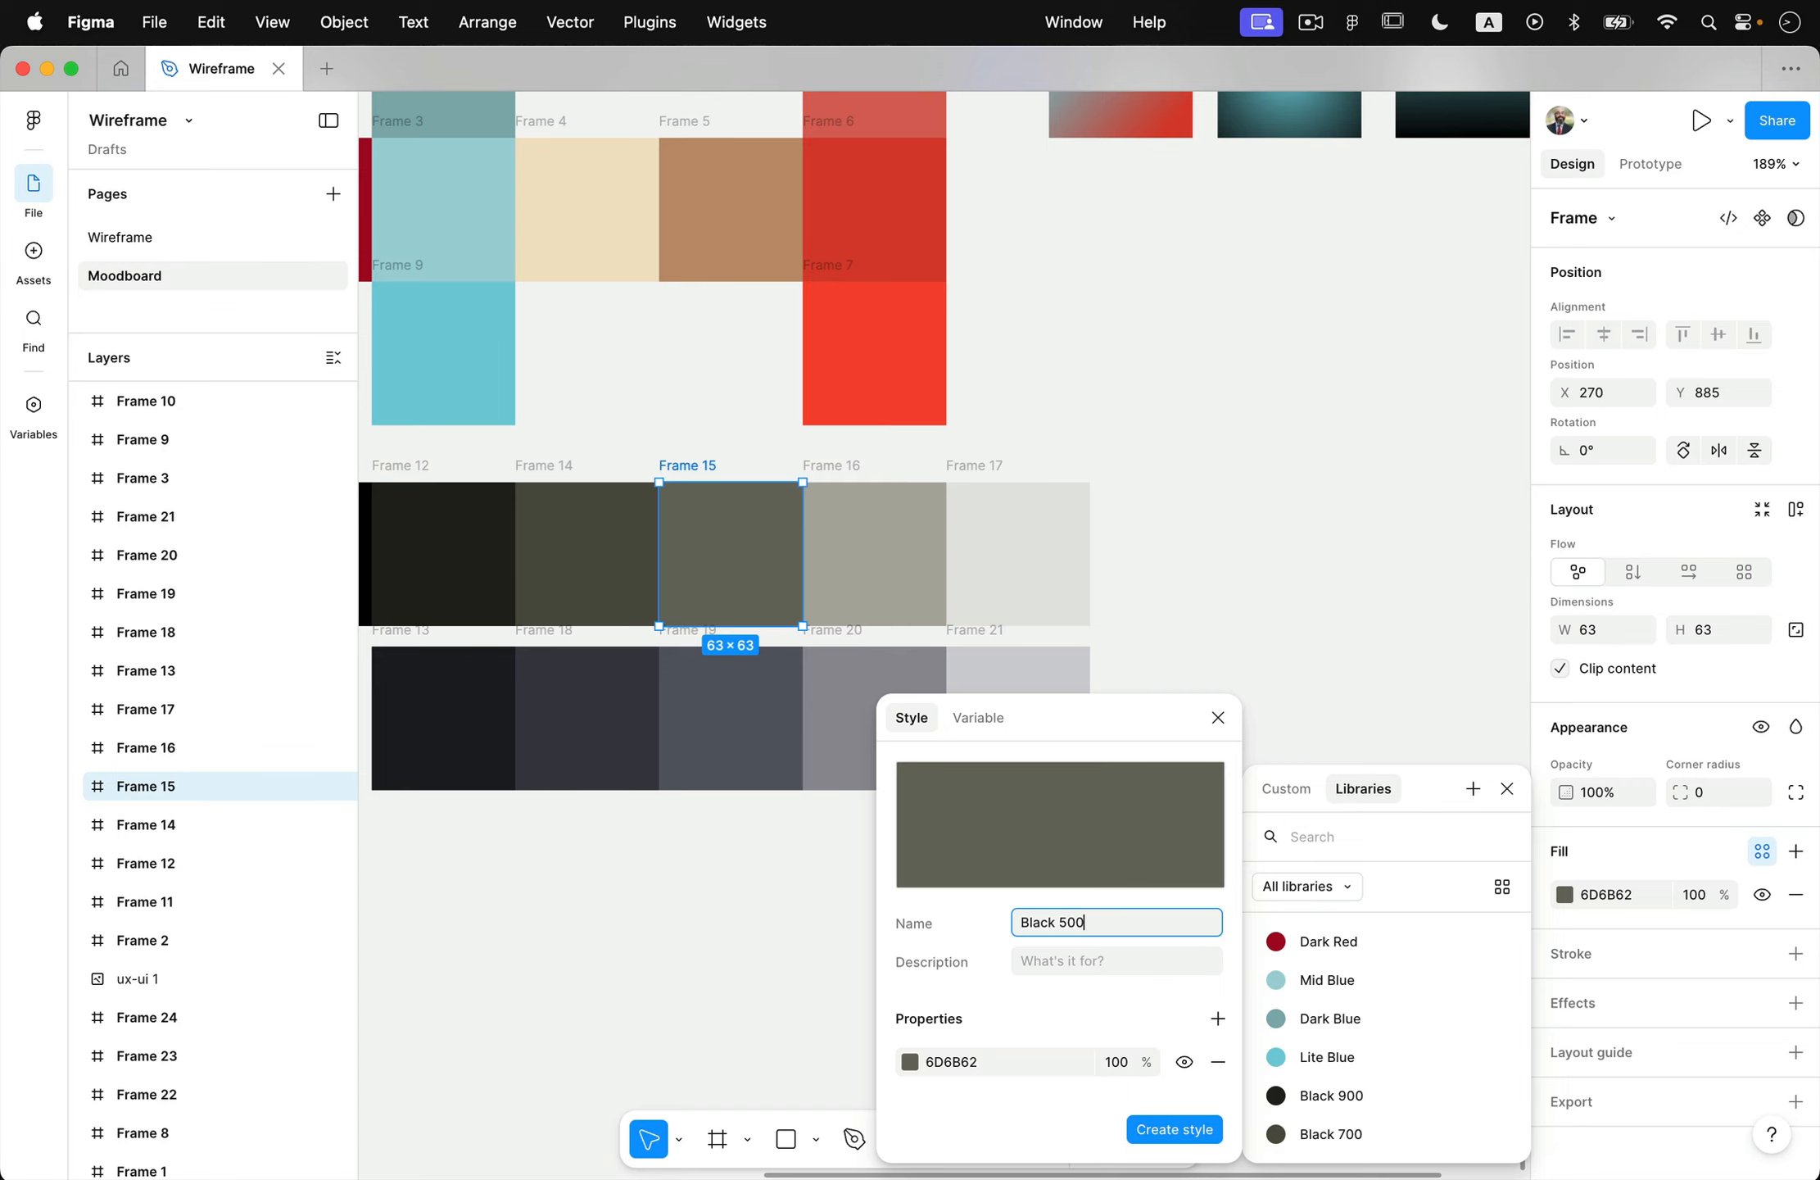
pyautogui.press('Return')
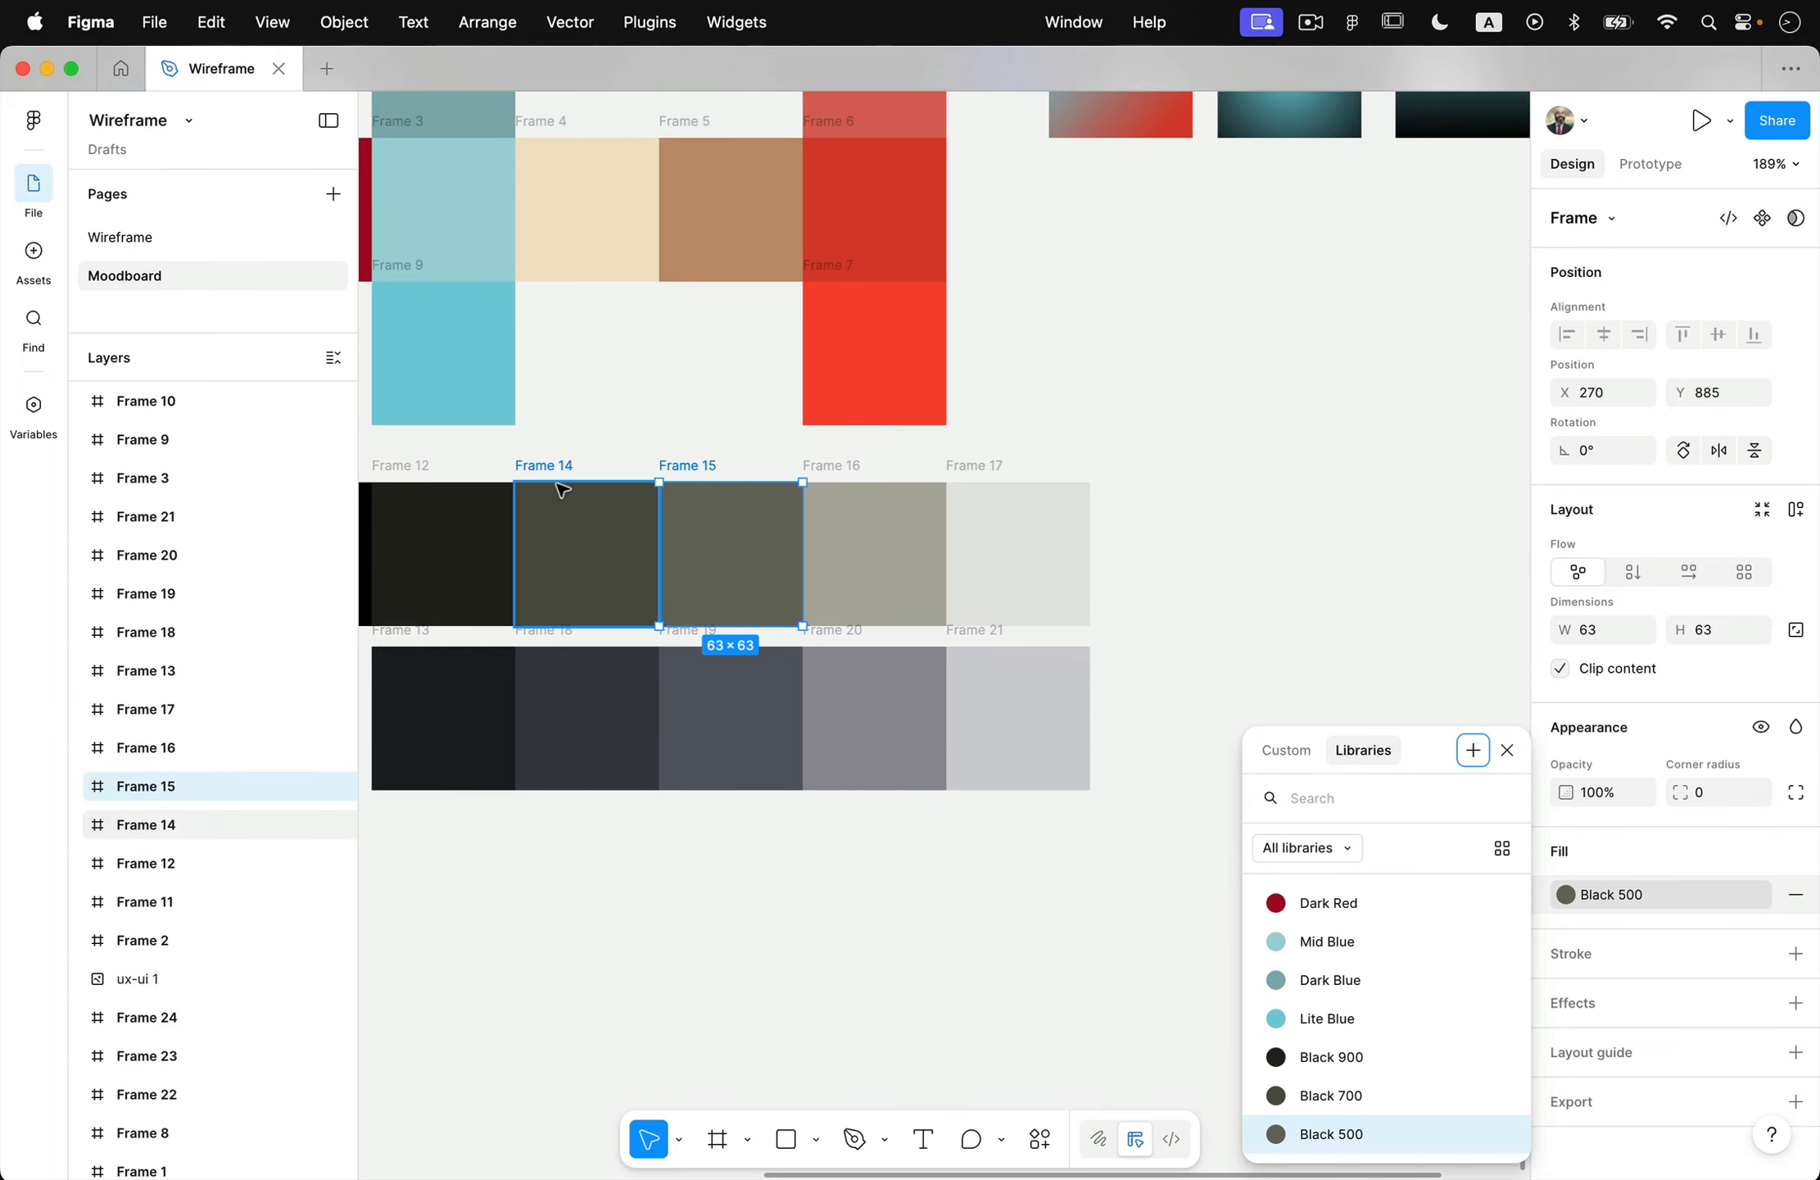
# - Create a colour style named Black 300 from the AFADA5 fill of the light olive-grey swatch, Frame 16
pyautogui.click(849, 537)
pyautogui.click(1766, 848)
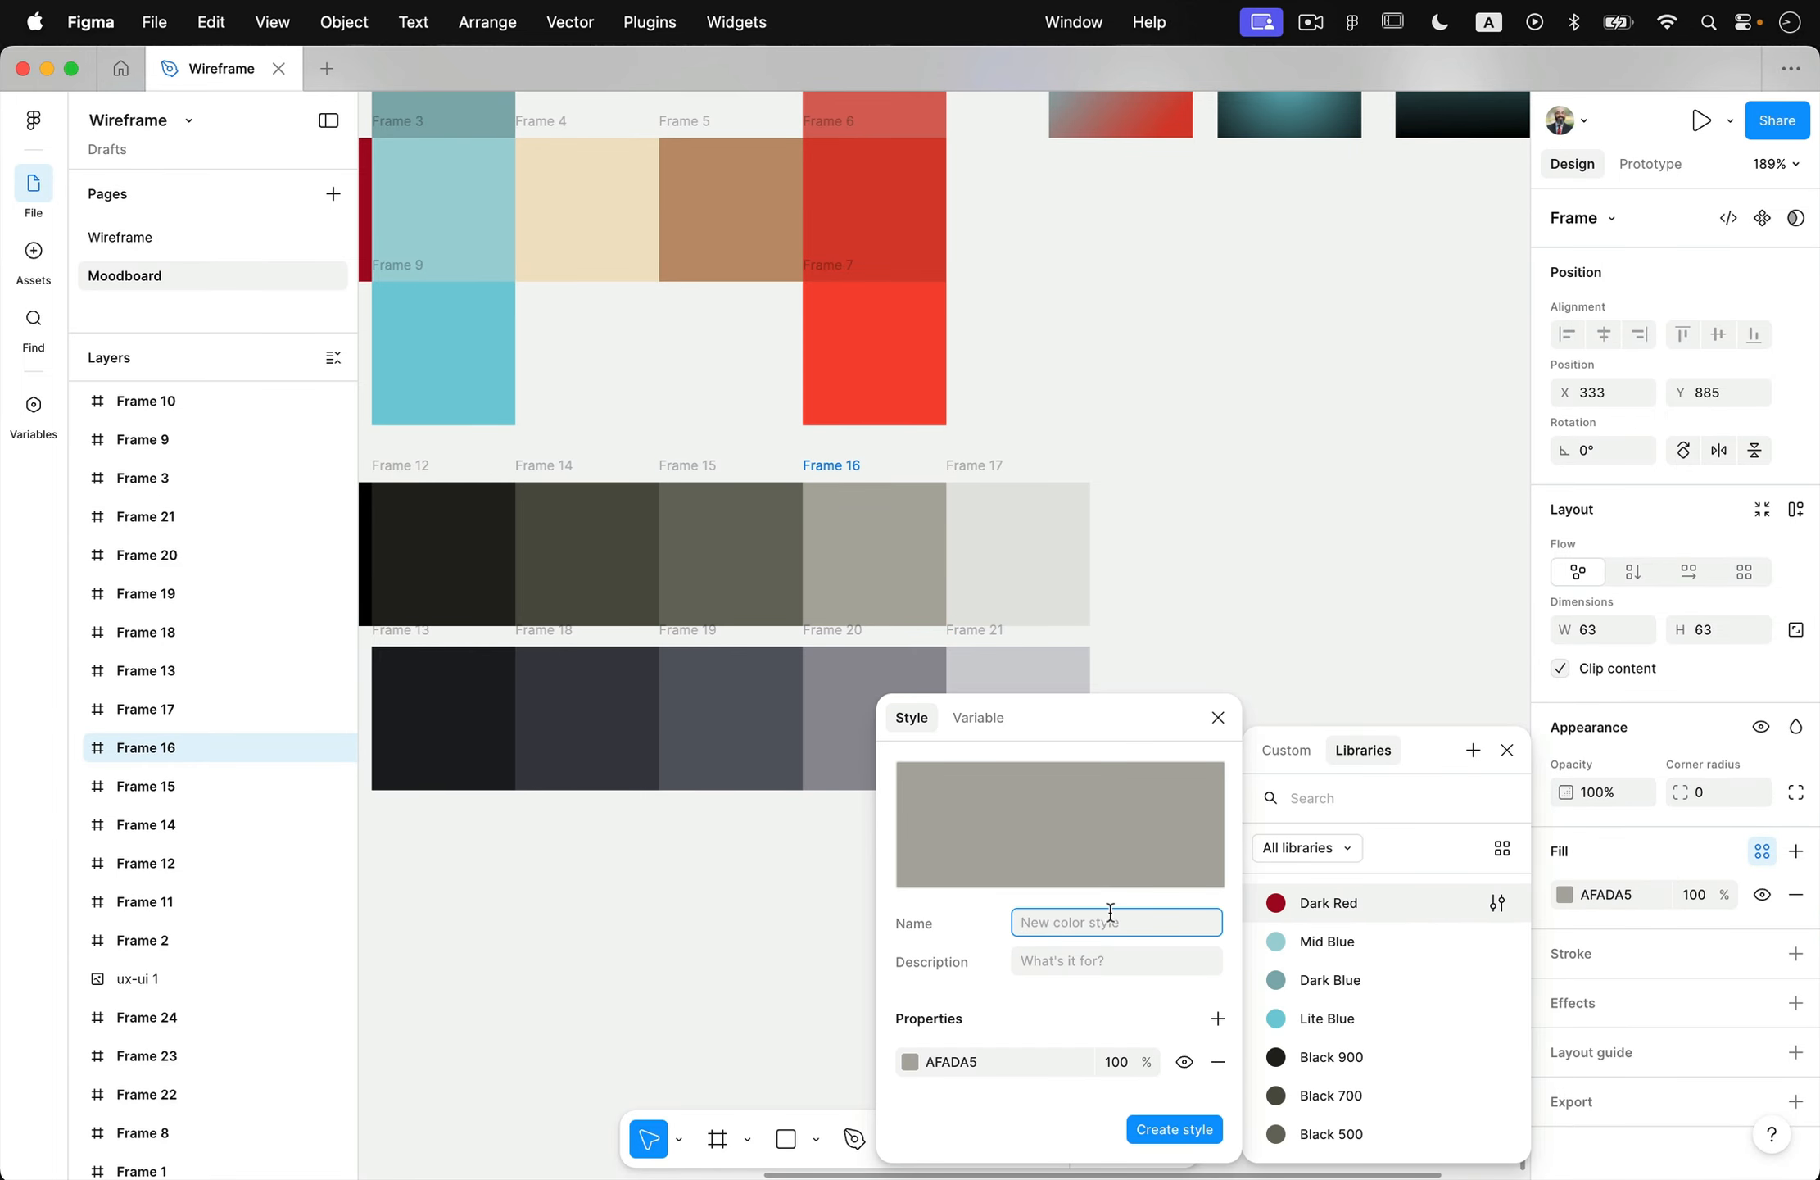
pyautogui.write('Black 300')
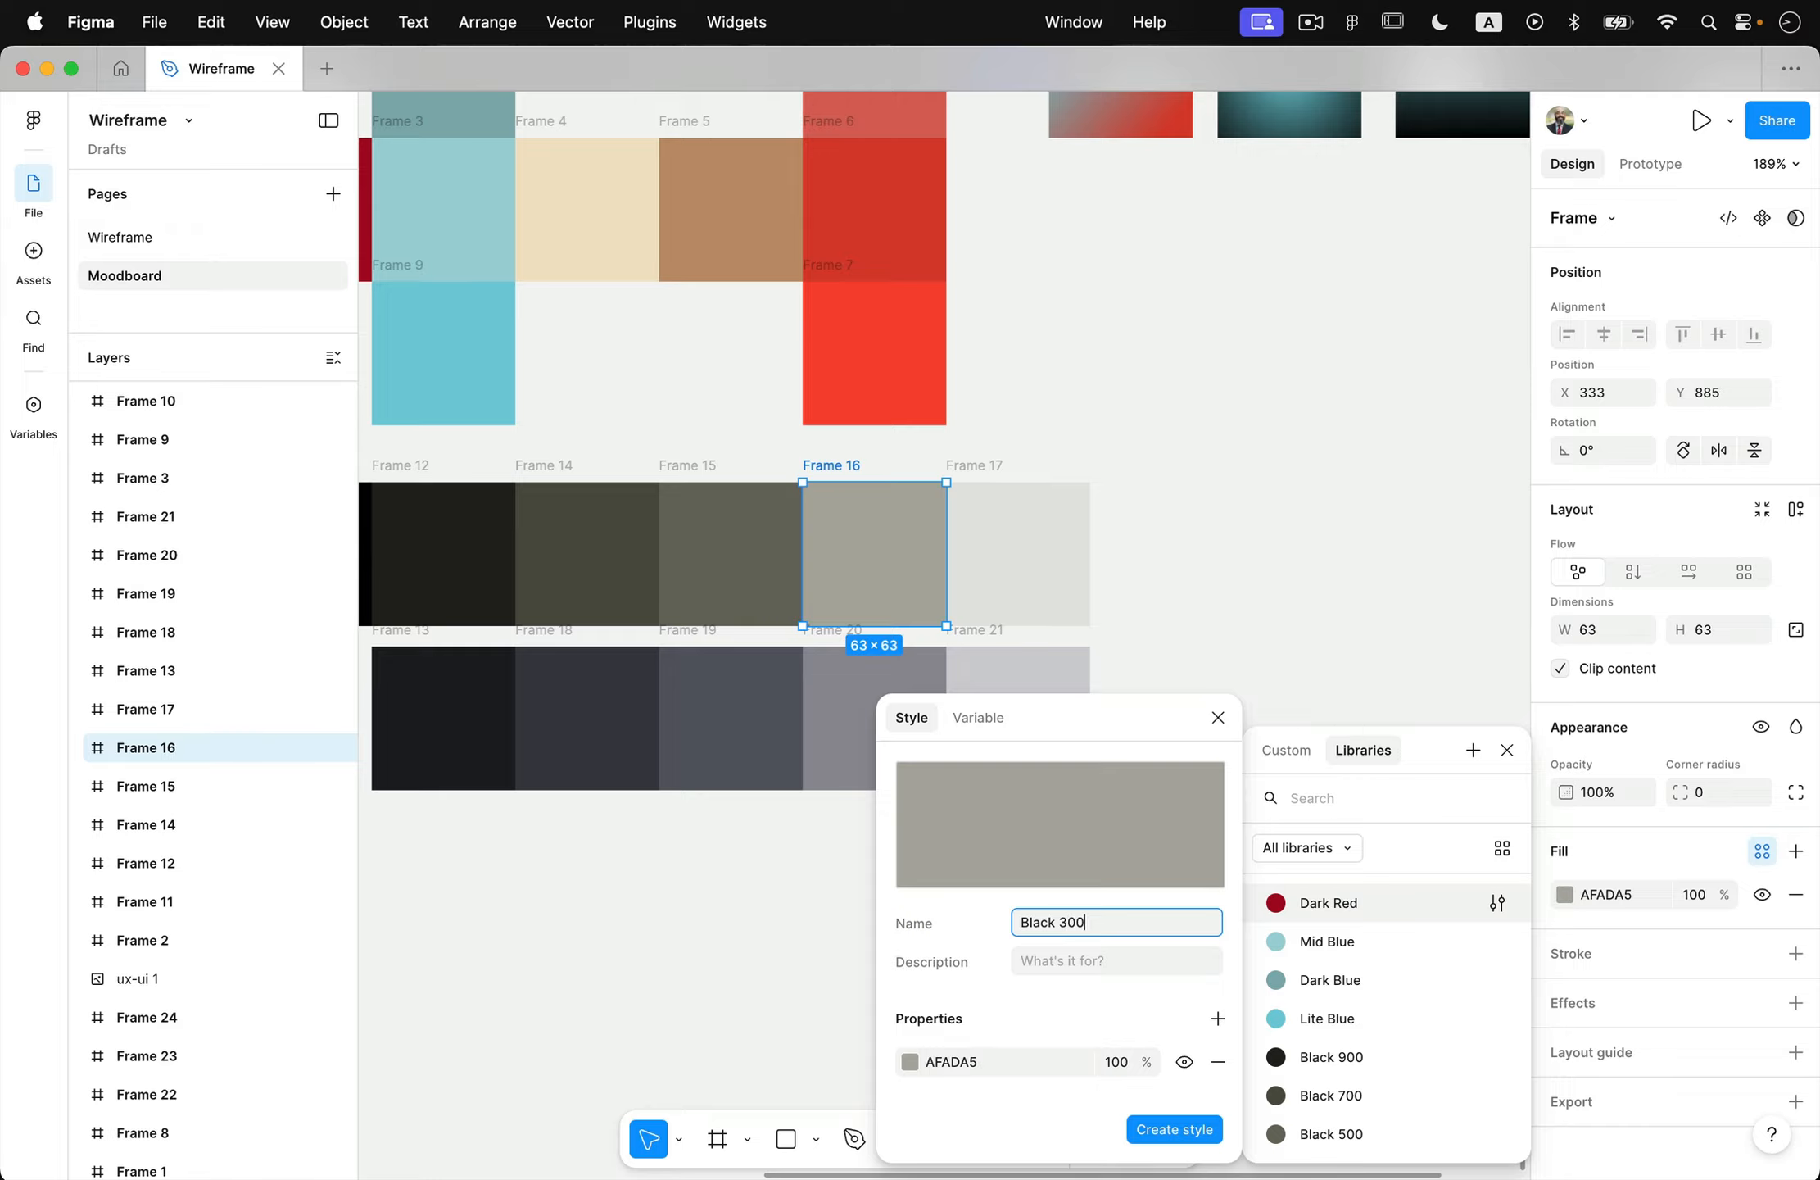
pyautogui.press('Return')
# - Create a colour style named Black 100 from the E6E6E3 fill of the lightest warm-grey swatch, Frame 17
pyautogui.click(1024, 521)
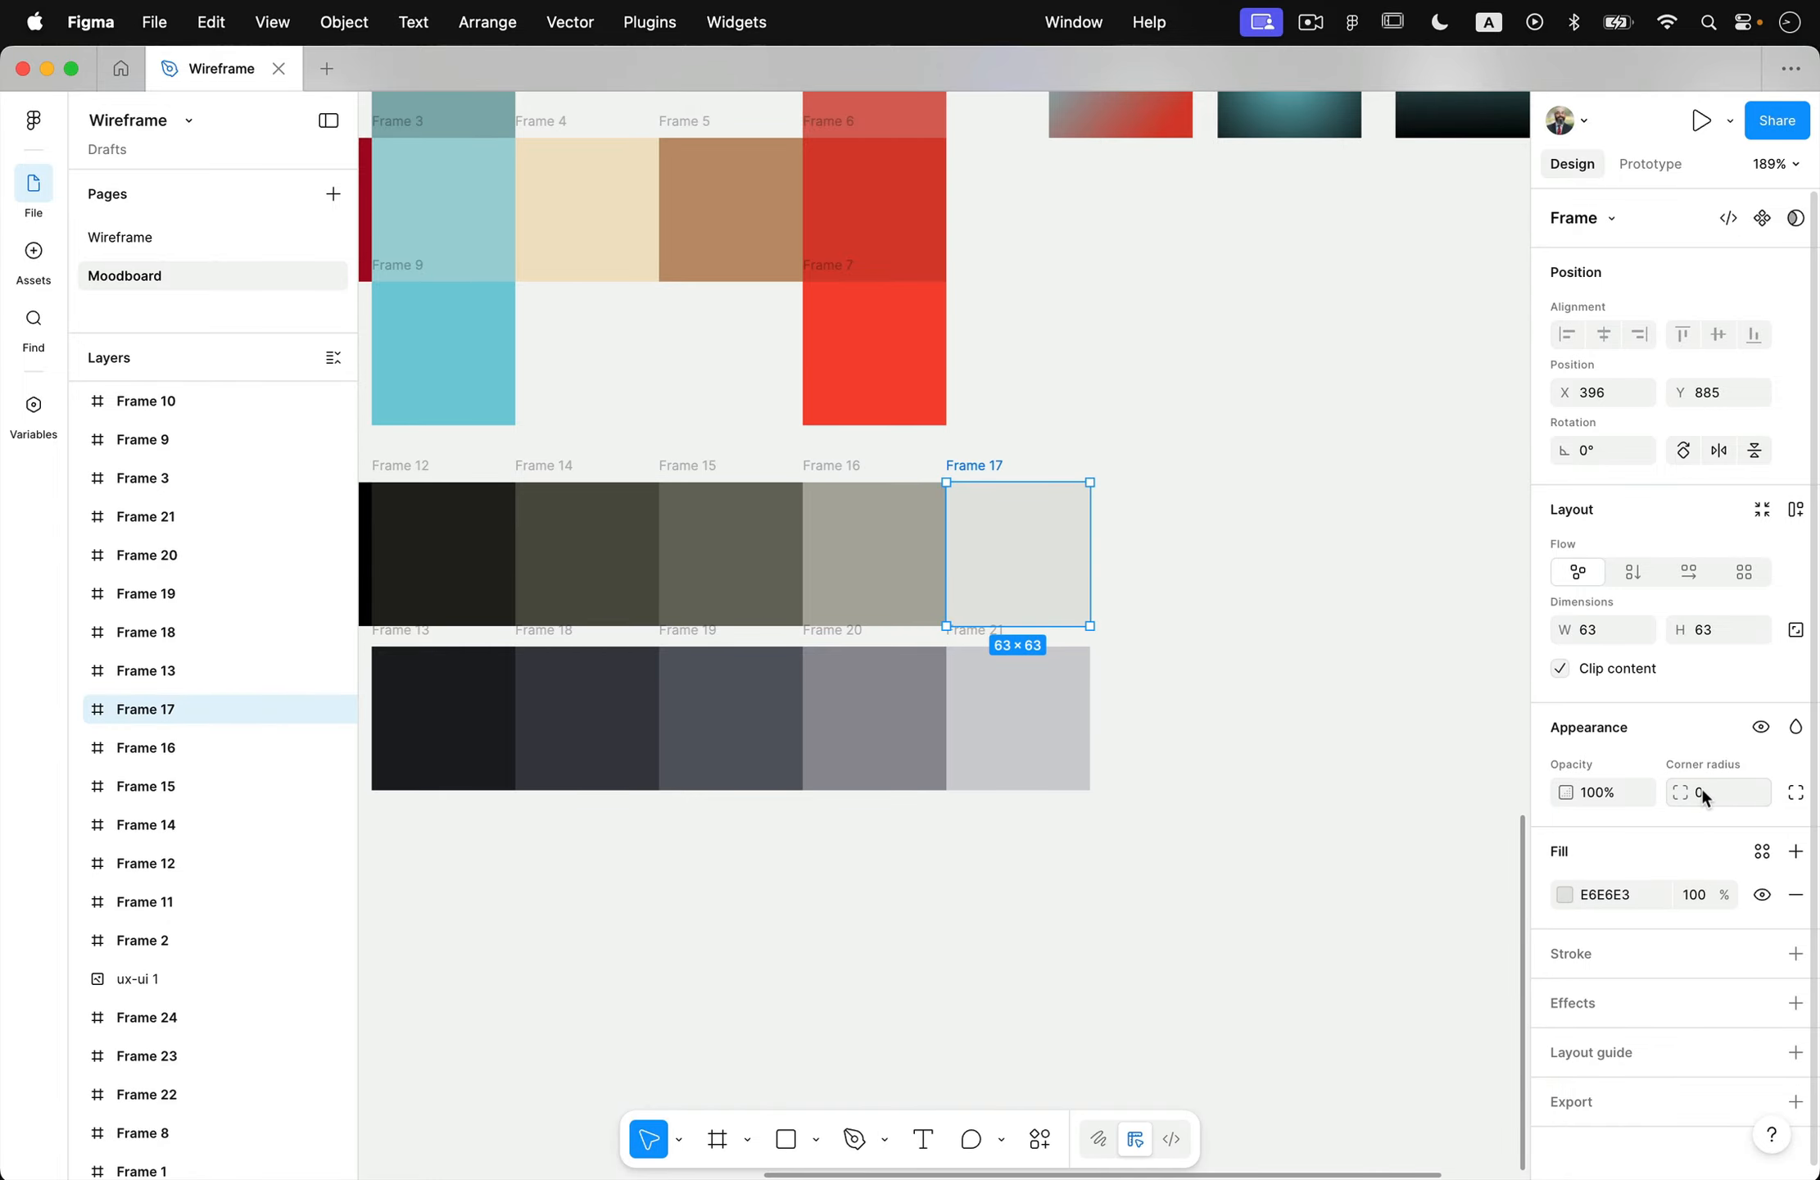
pyautogui.click(1753, 850)
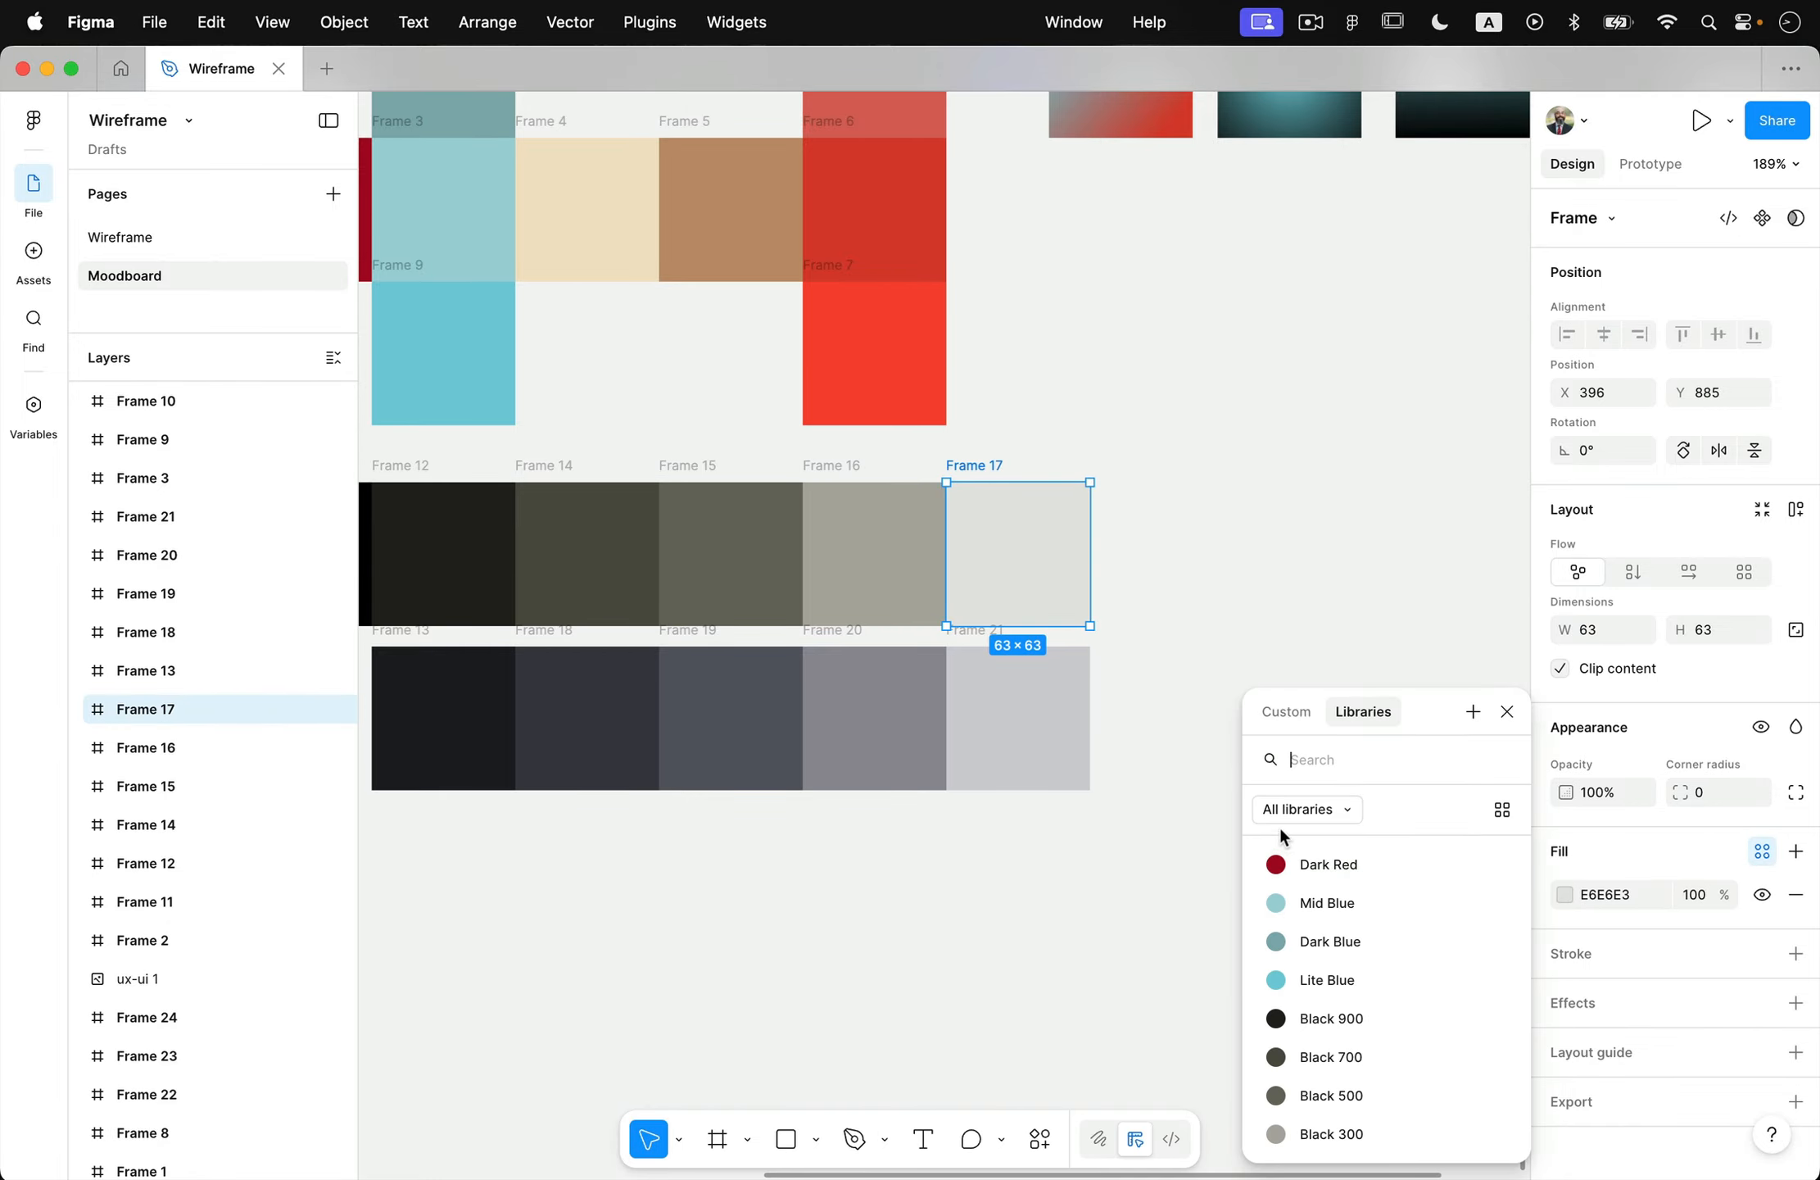
pyautogui.click(1471, 712)
pyautogui.write('Black 100')
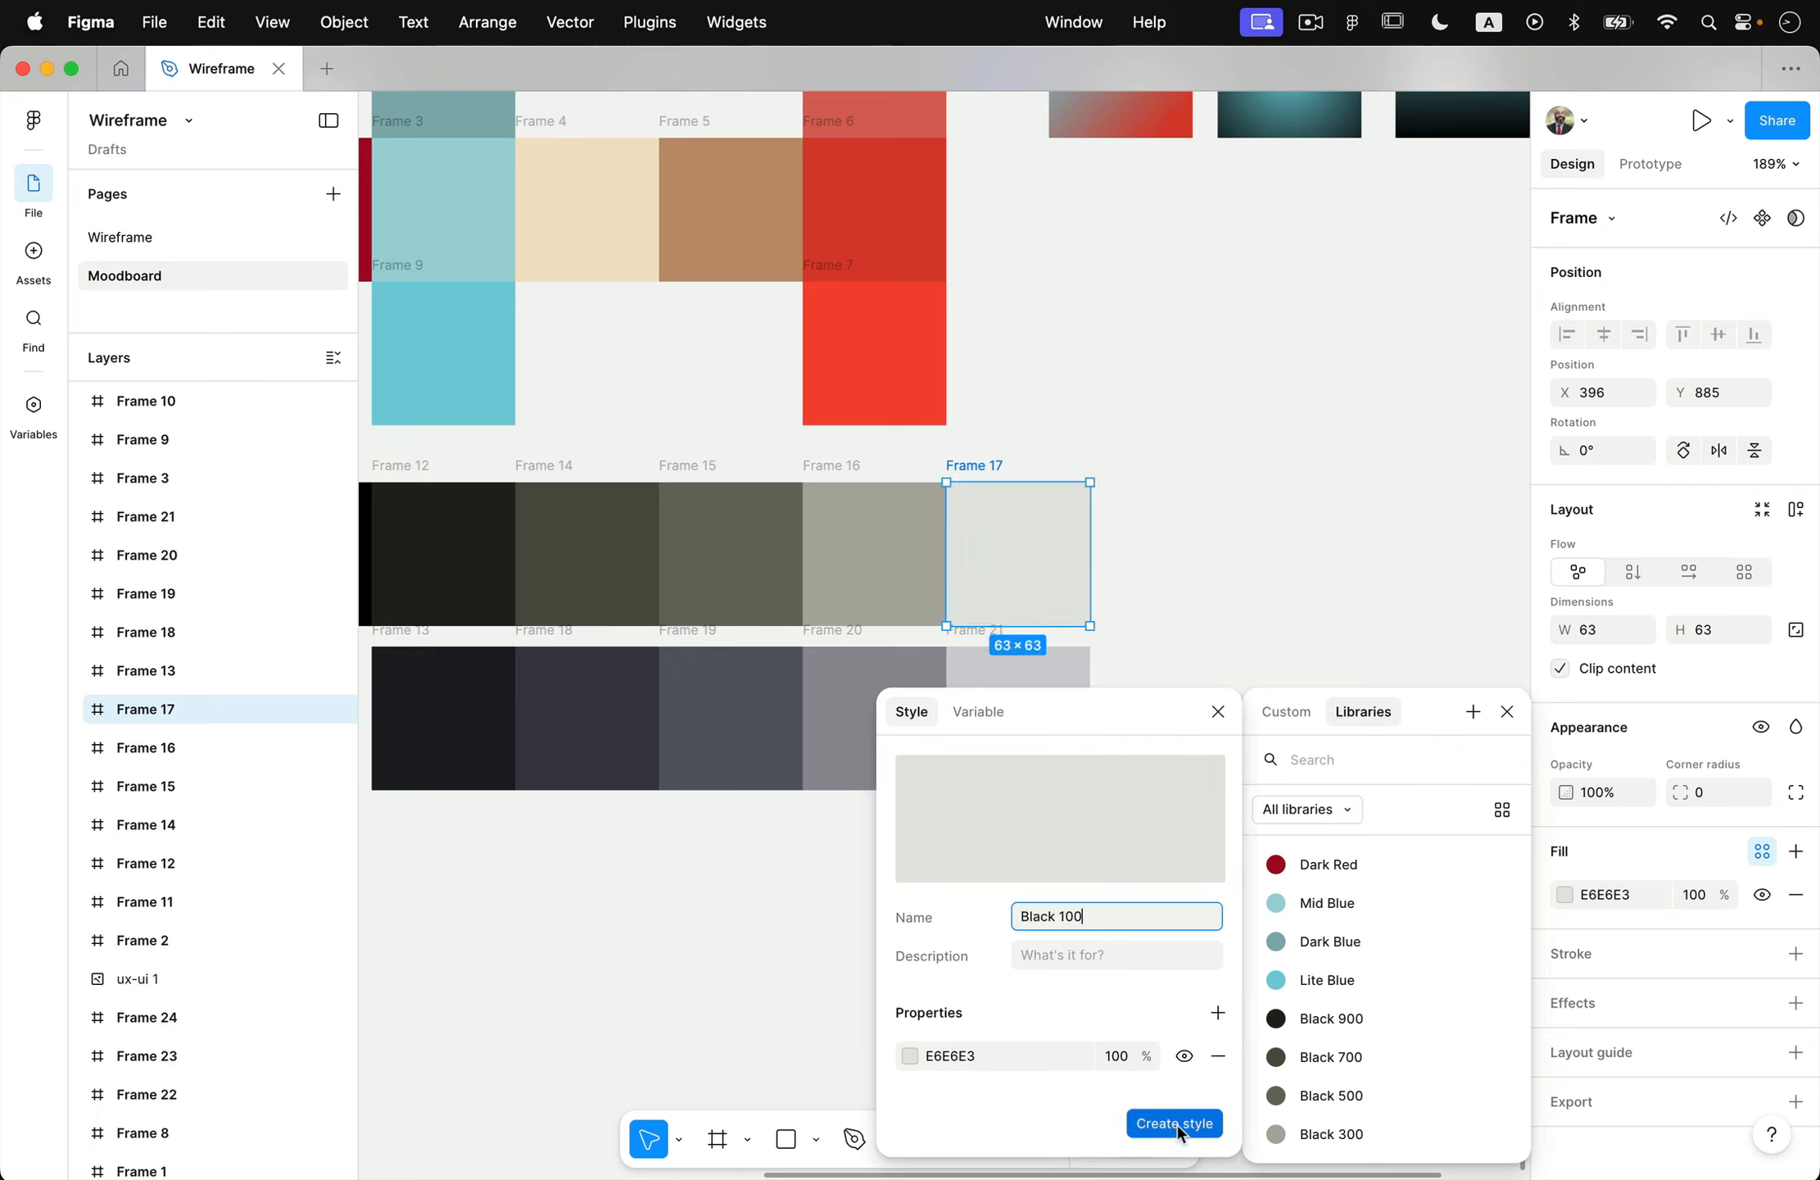
pyautogui.click(1177, 1123)
pyautogui.click(1127, 1053)
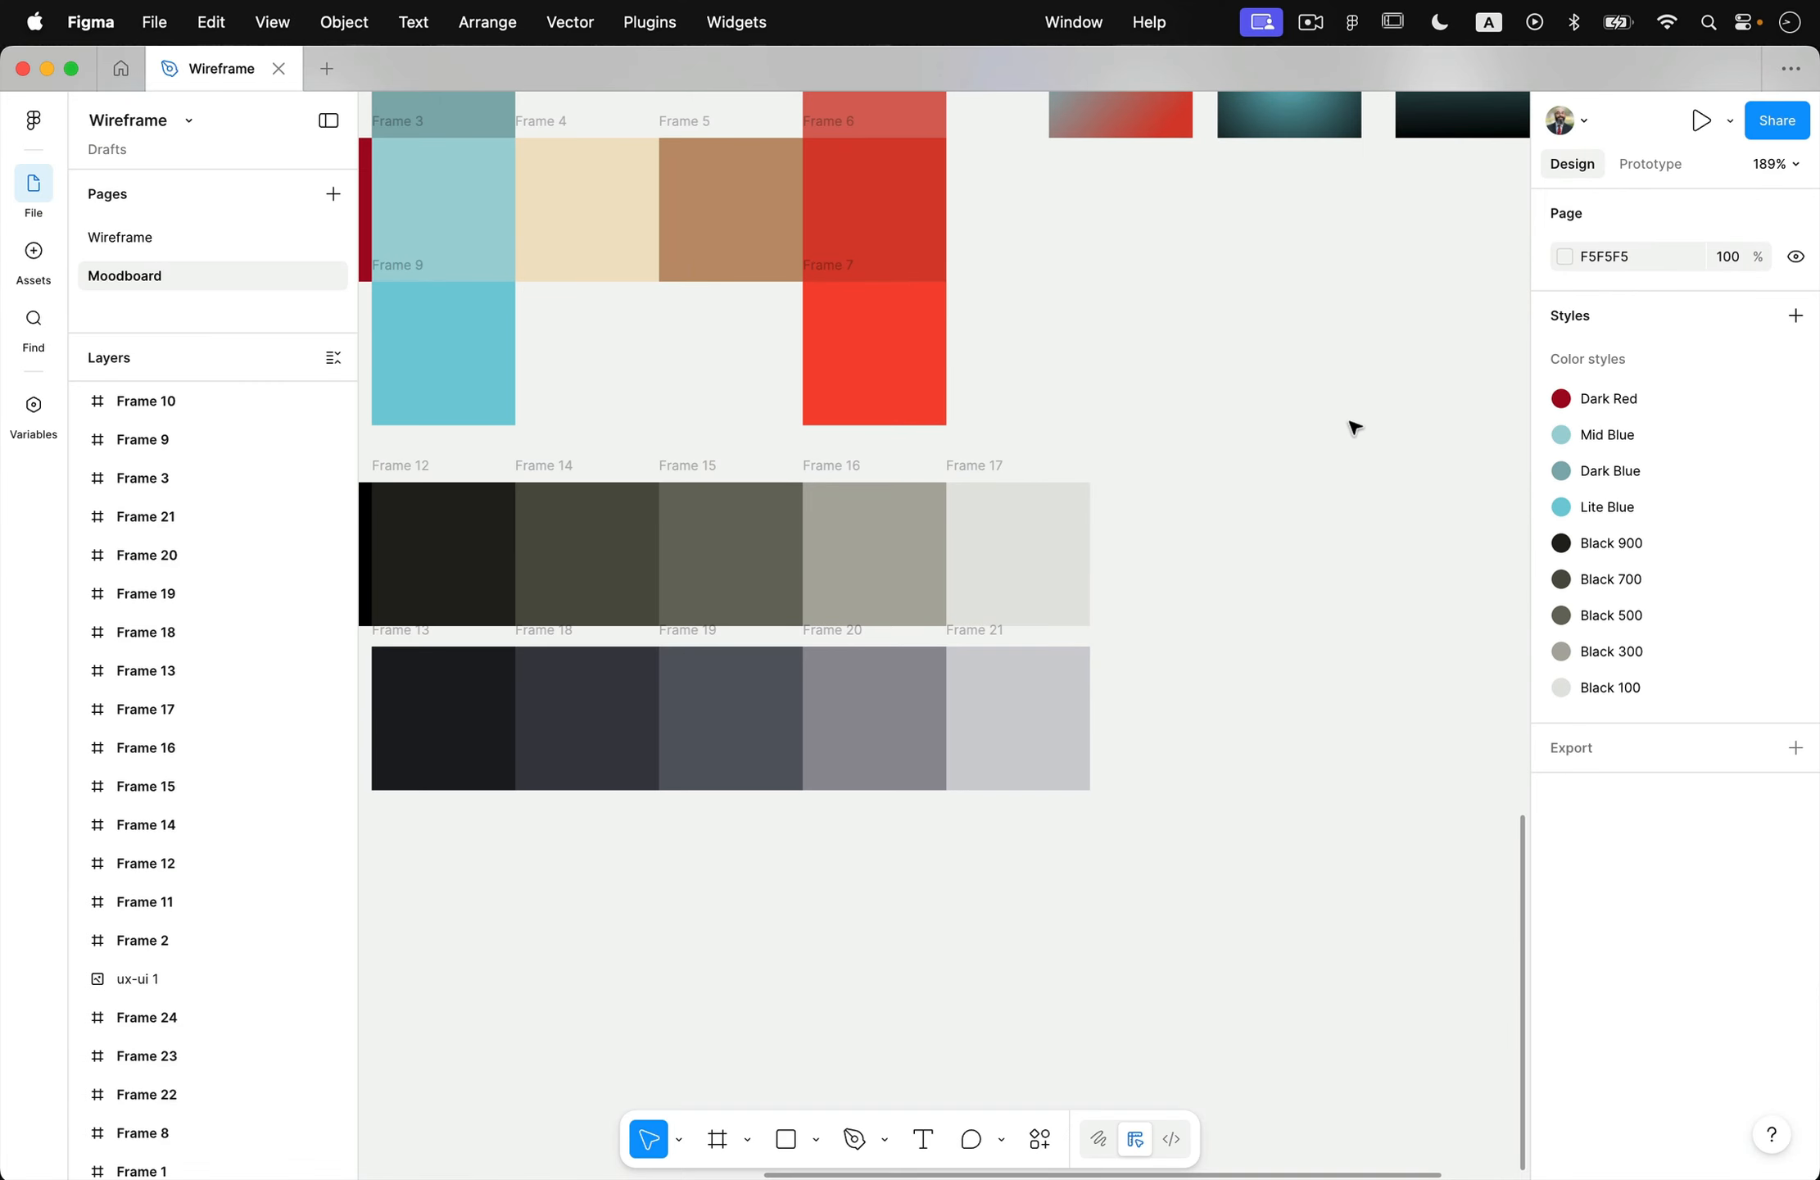
# - Create a colour style named Blue to Red from the linear gradient fill of the blue-red swatch, Frame 22
pyautogui.scroll(4, 1233, 528)
pyautogui.hscroll(5, 1233, 529)
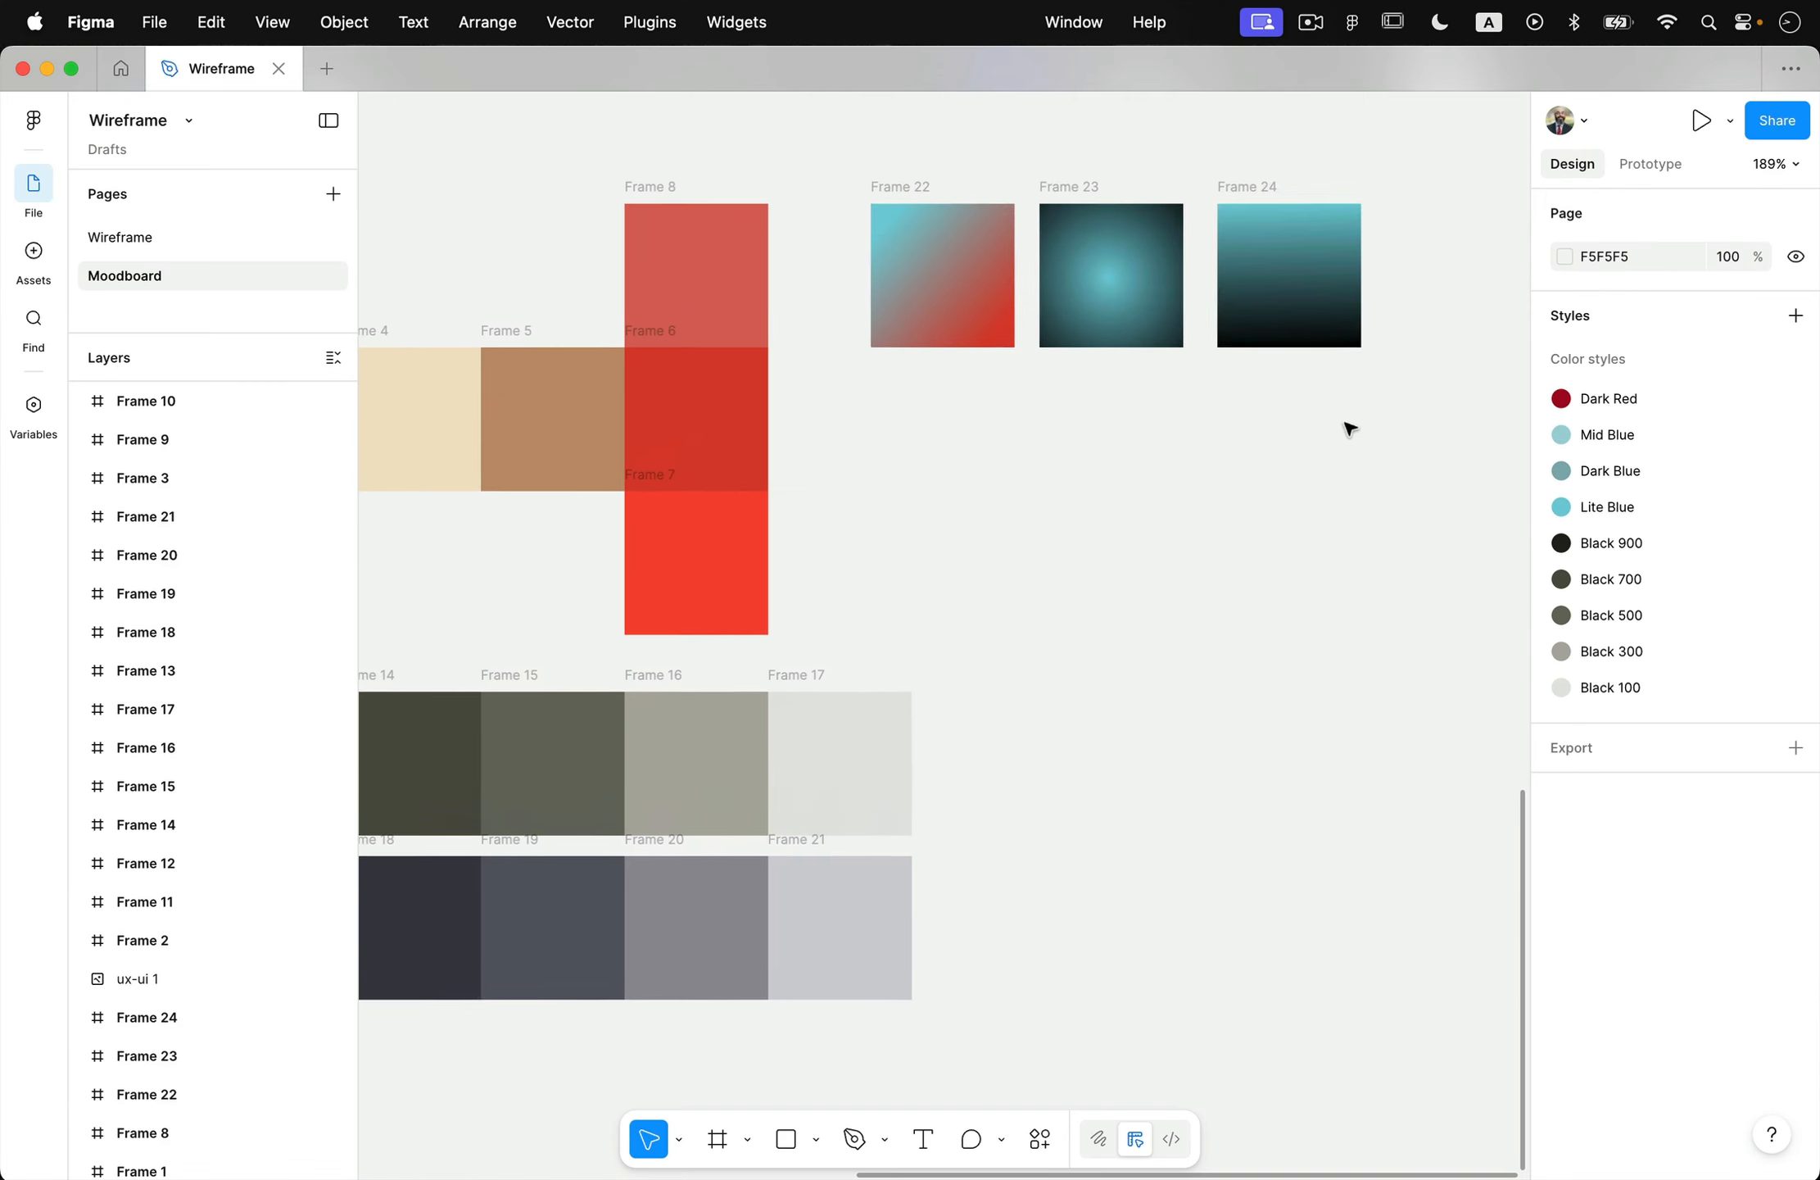
pyautogui.click(786, 438)
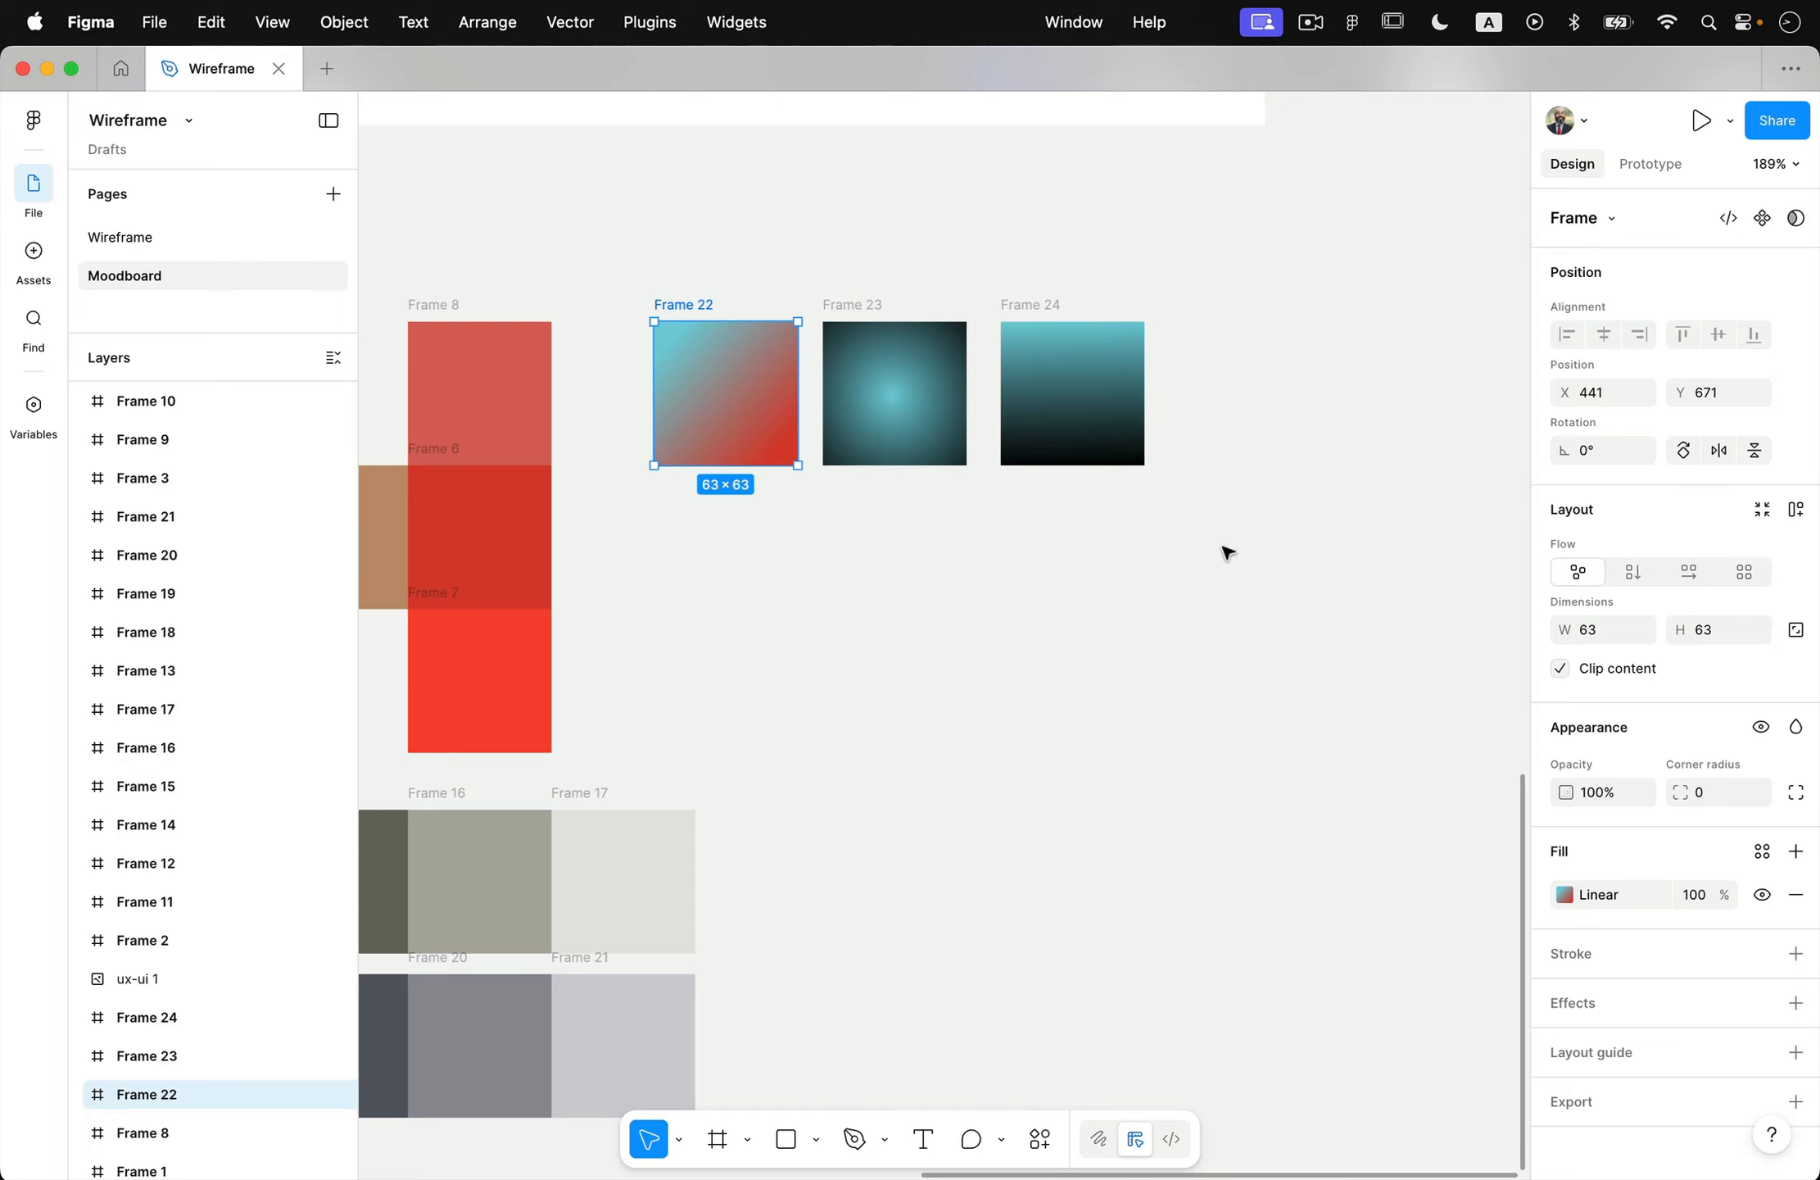
pyautogui.click(1762, 851)
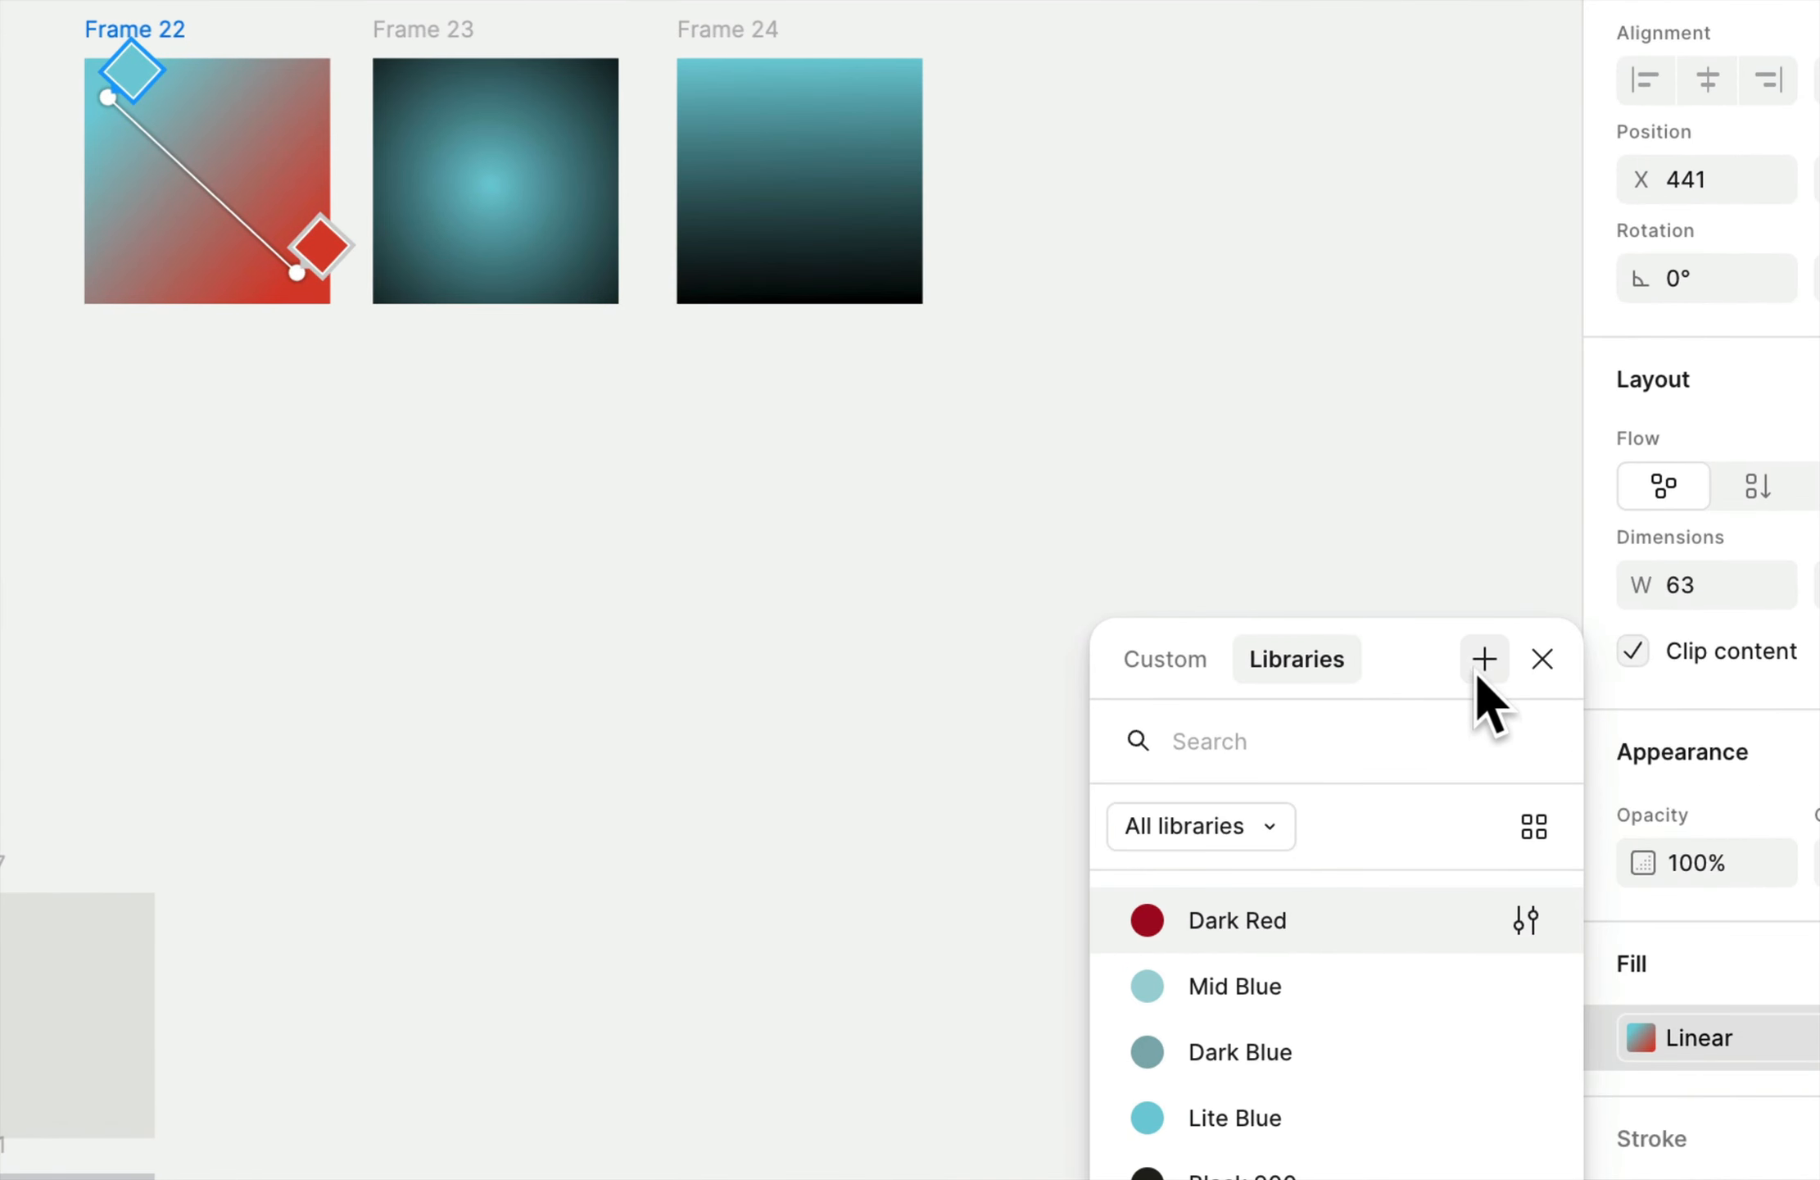
pyautogui.click(1483, 660)
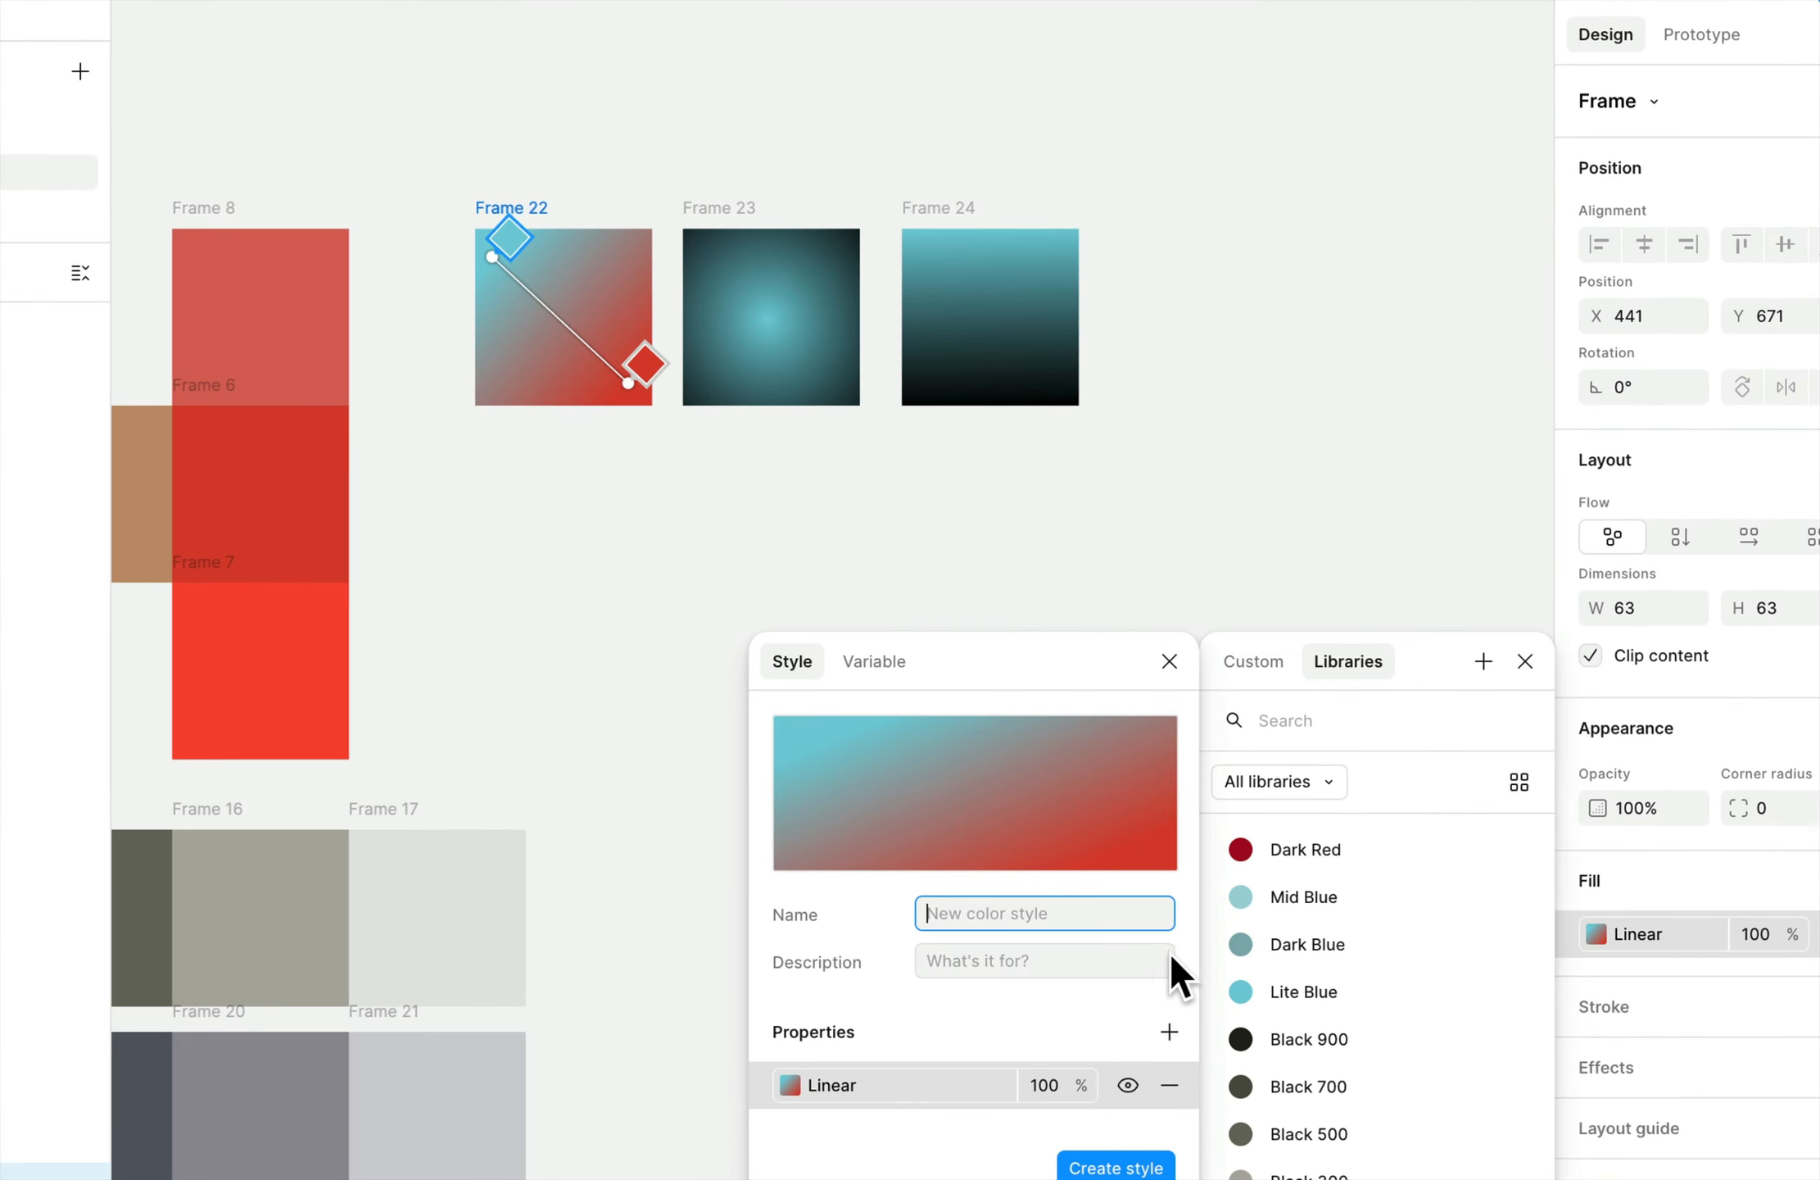
pyautogui.write('Blue to Red')
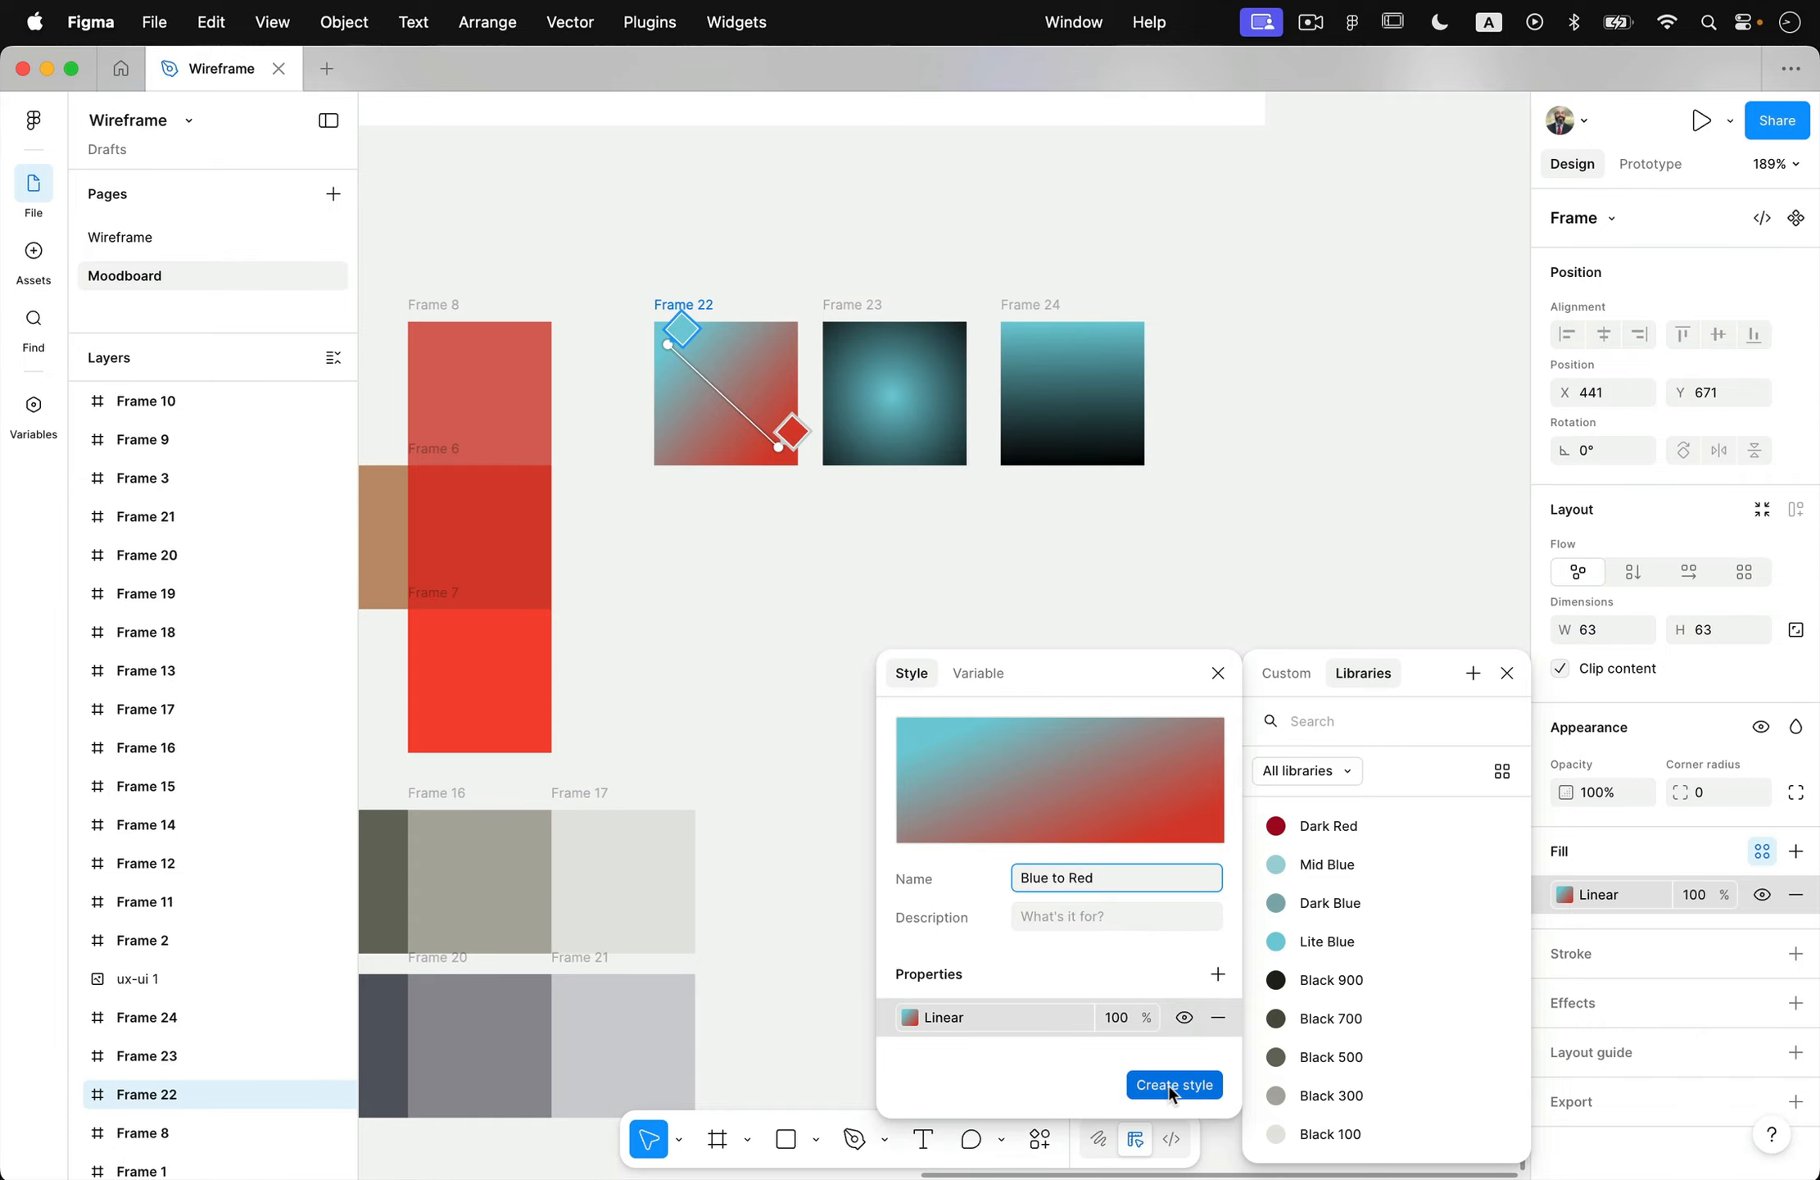
pyautogui.click(1116, 1167)
pyautogui.scroll(-1, 1414, 1097)
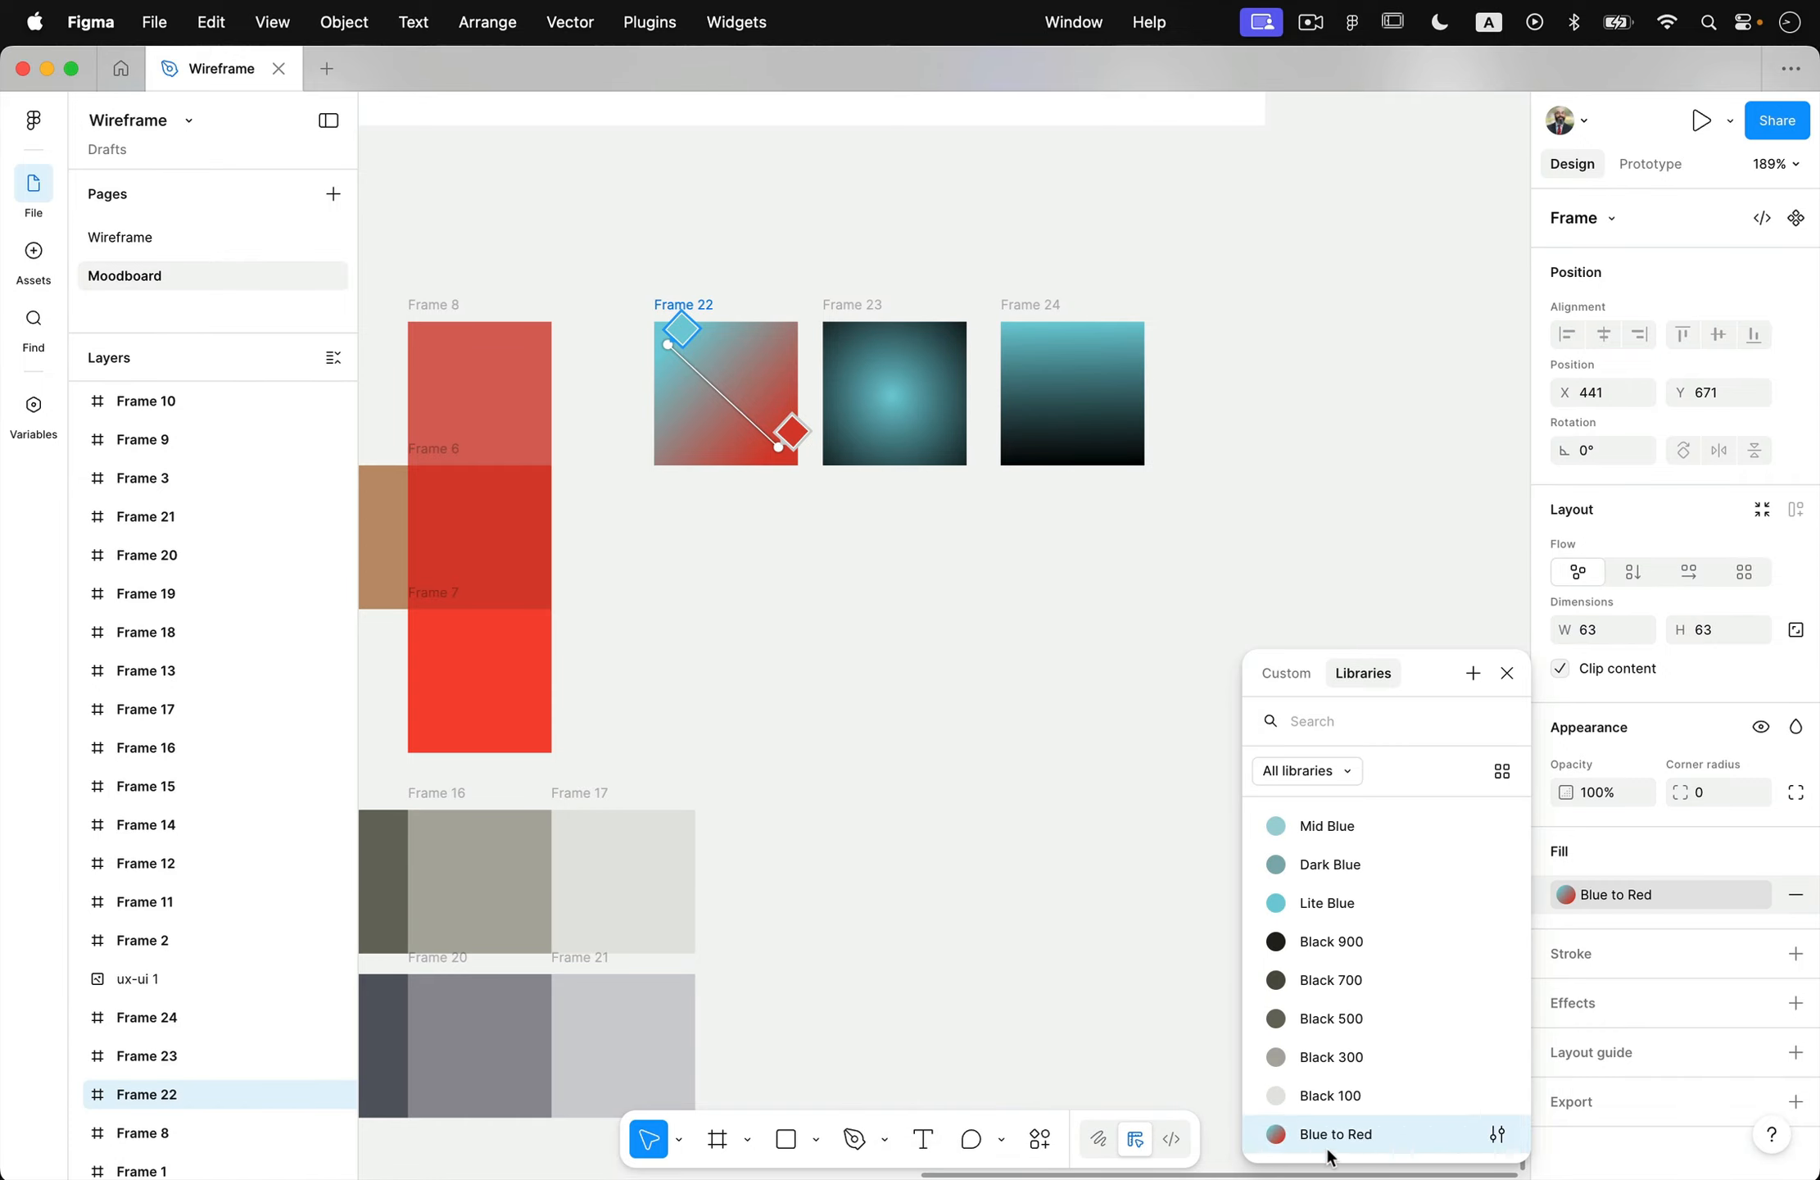
pyautogui.press('Escape')
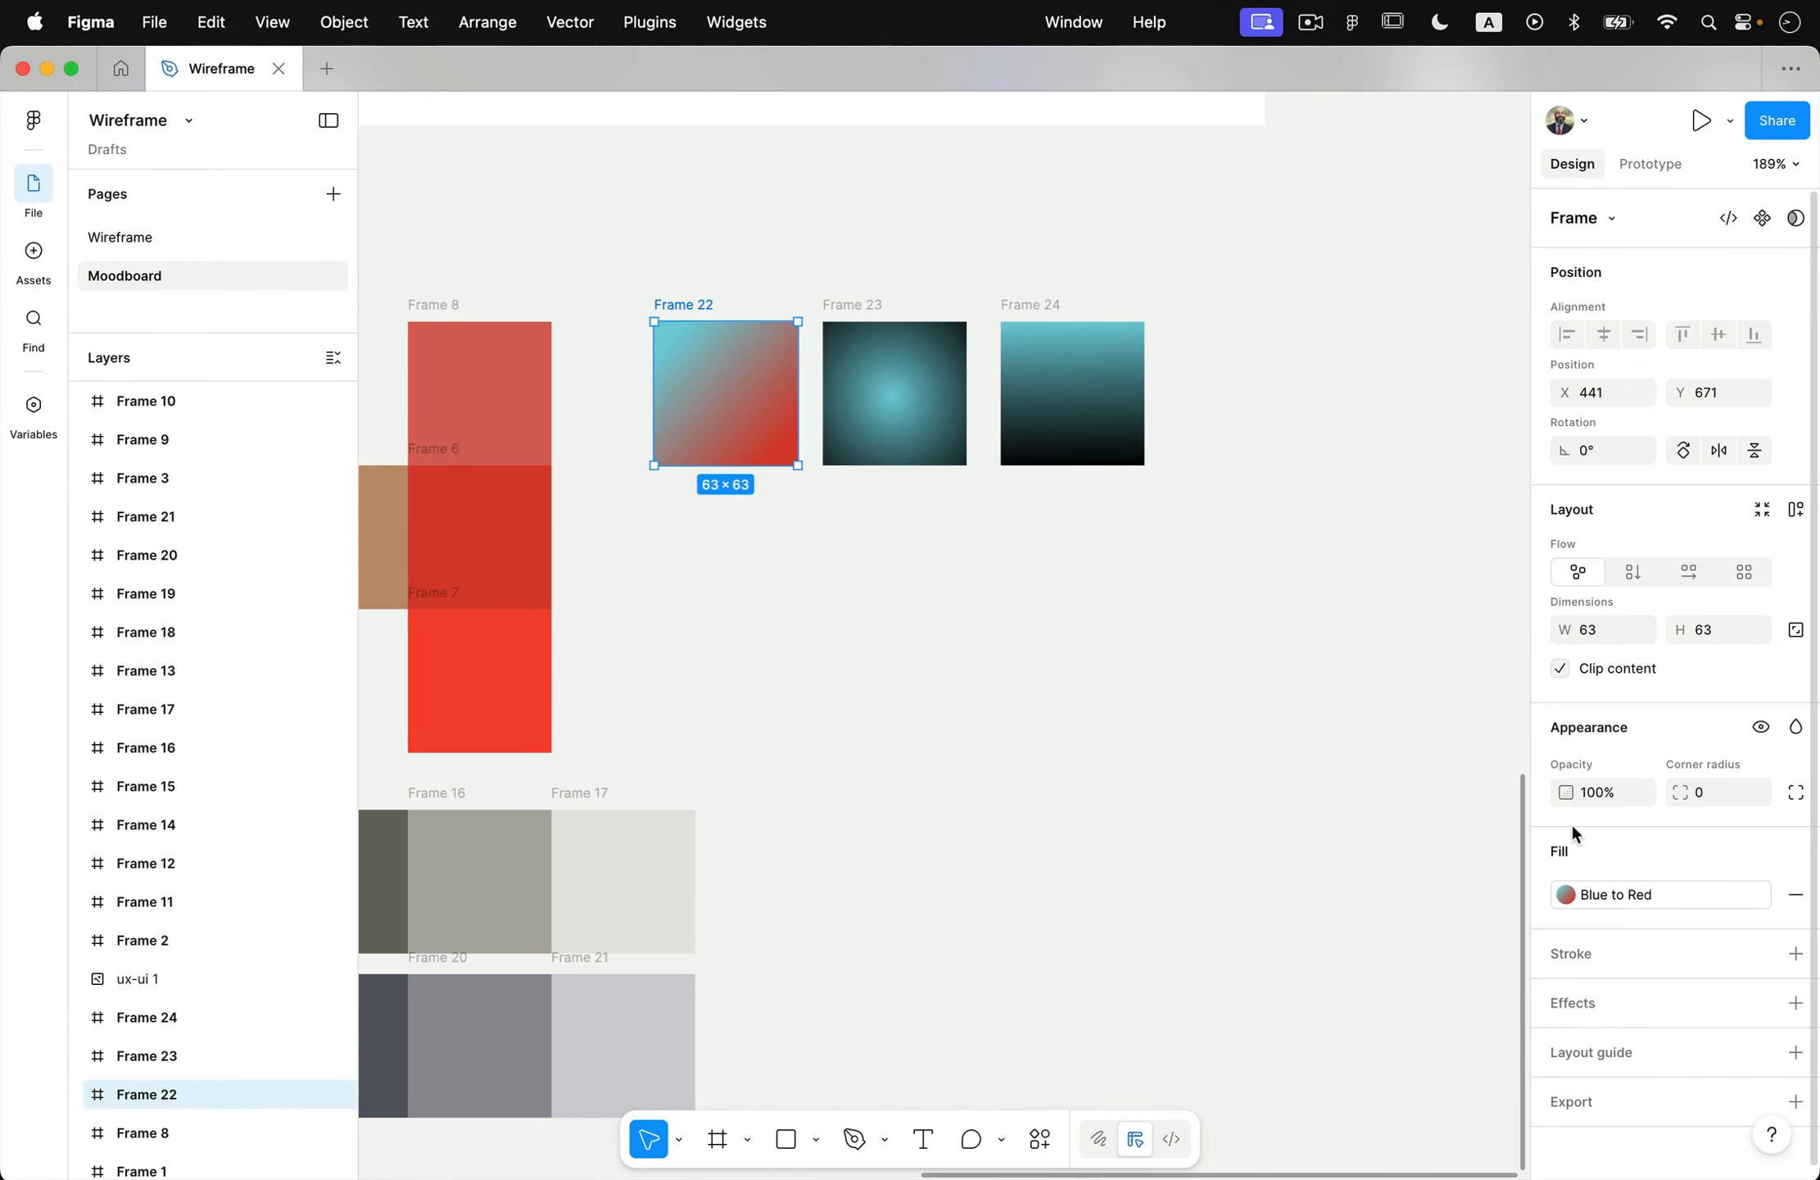
# - Create a colour style named Black to Blue Circle from the radial gradient fill of Frame 23
pyautogui.click(936, 383)
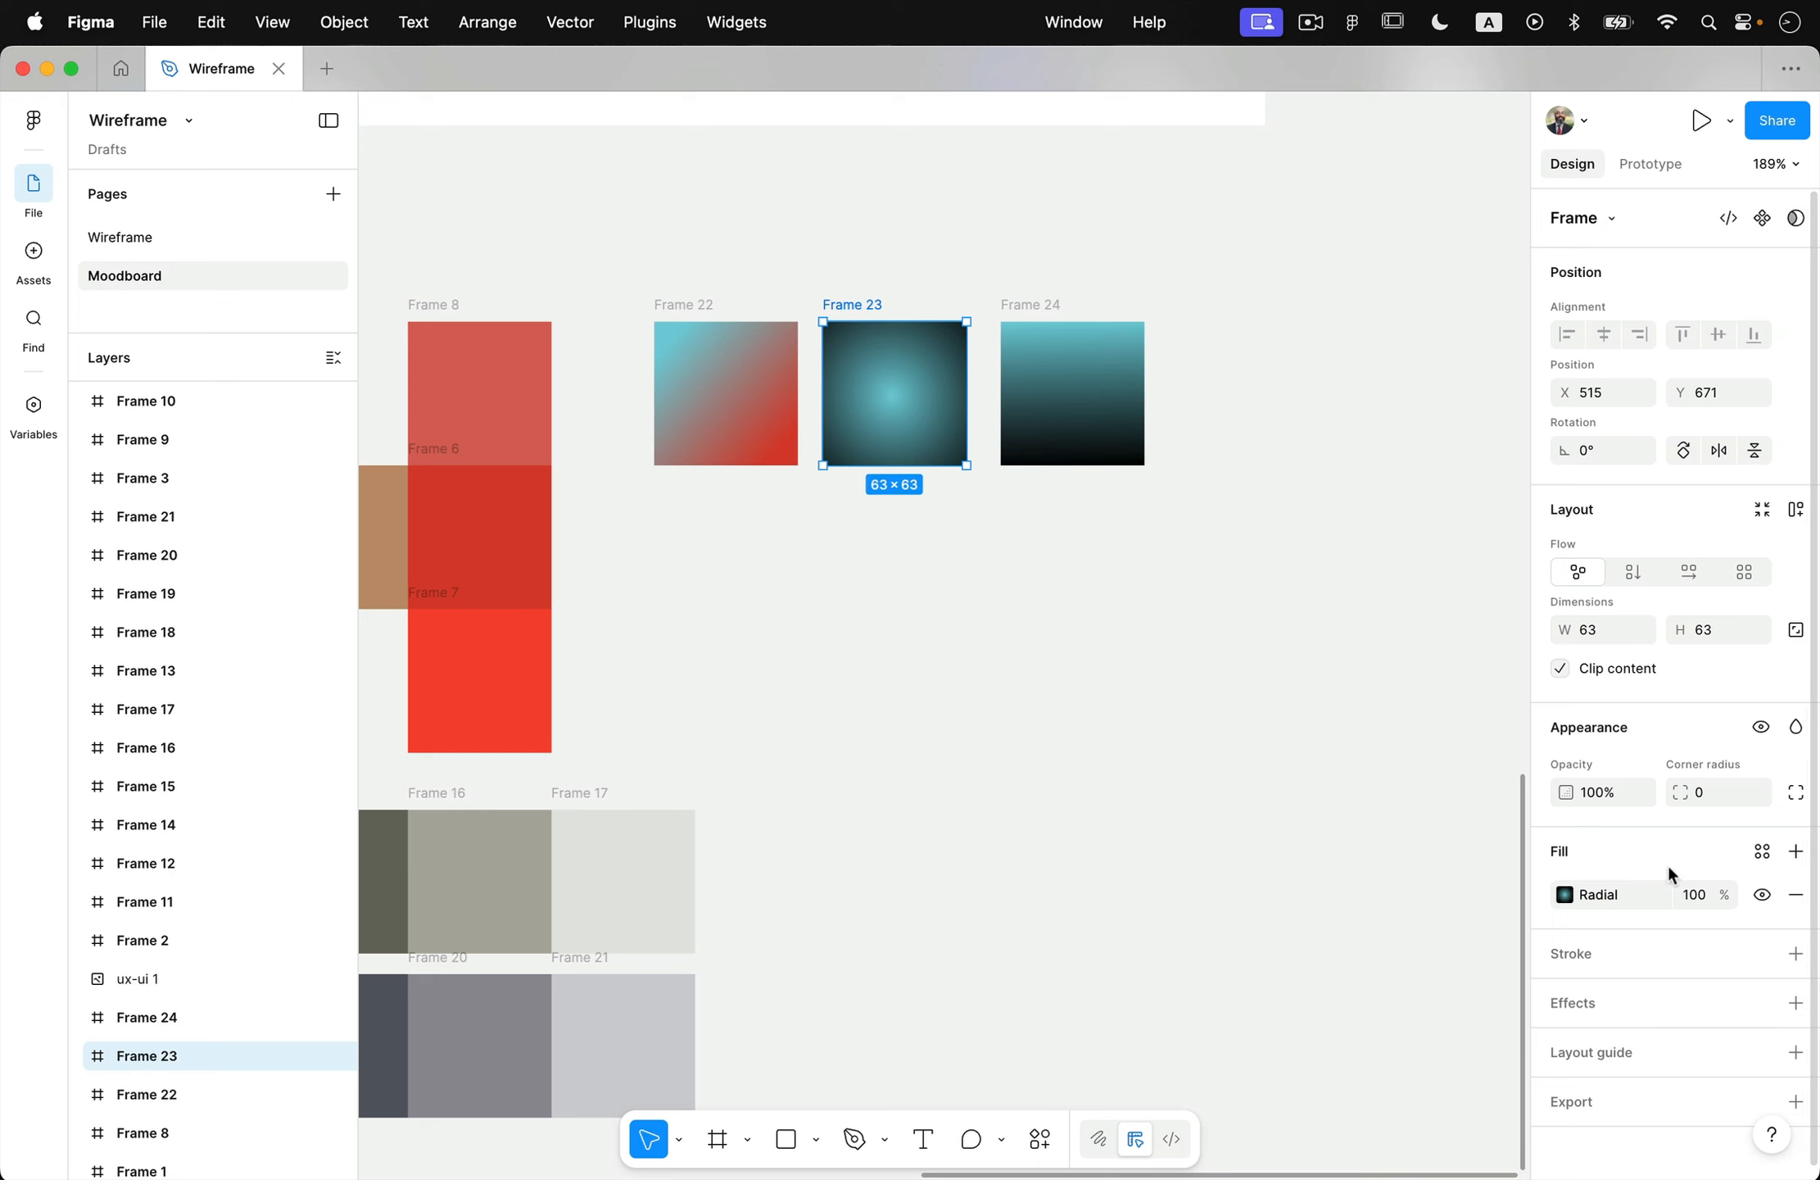
pyautogui.click(1762, 851)
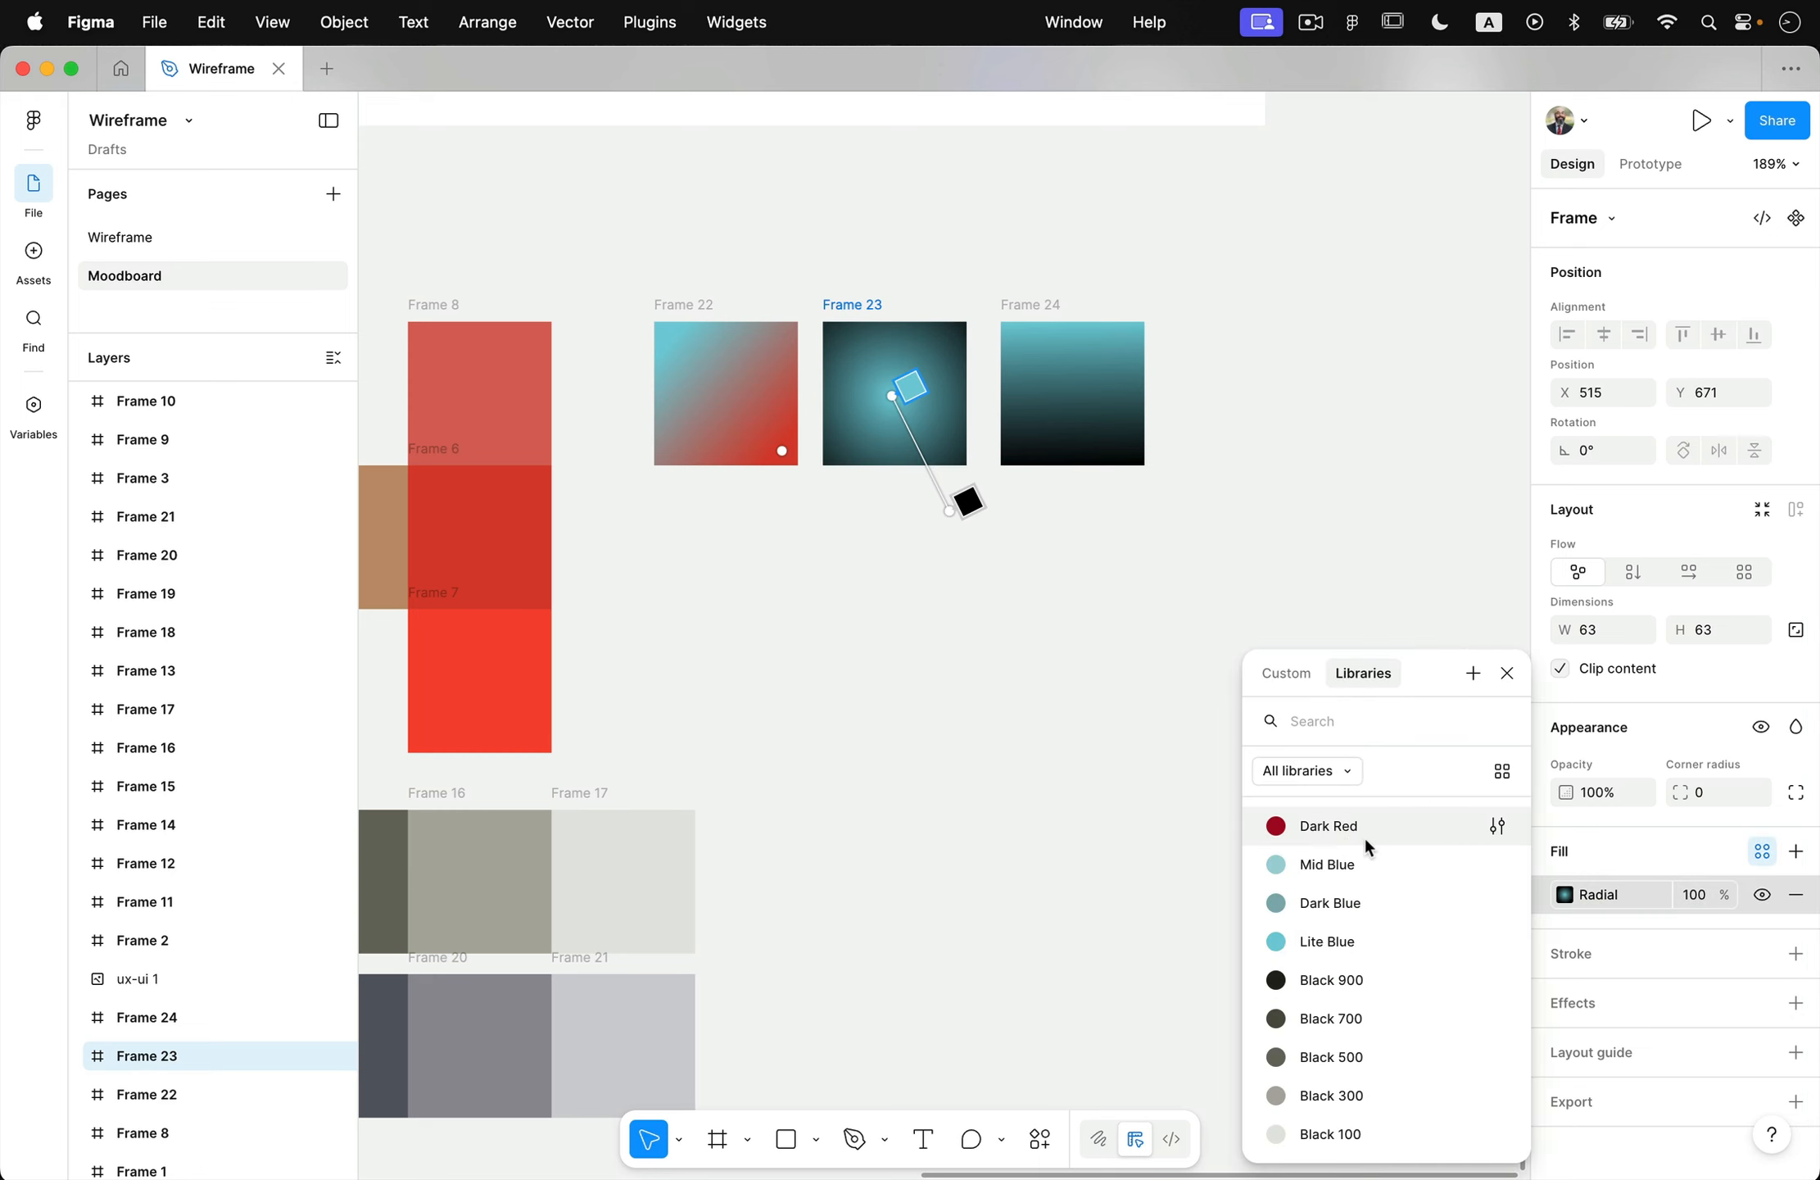
pyautogui.click(1473, 673)
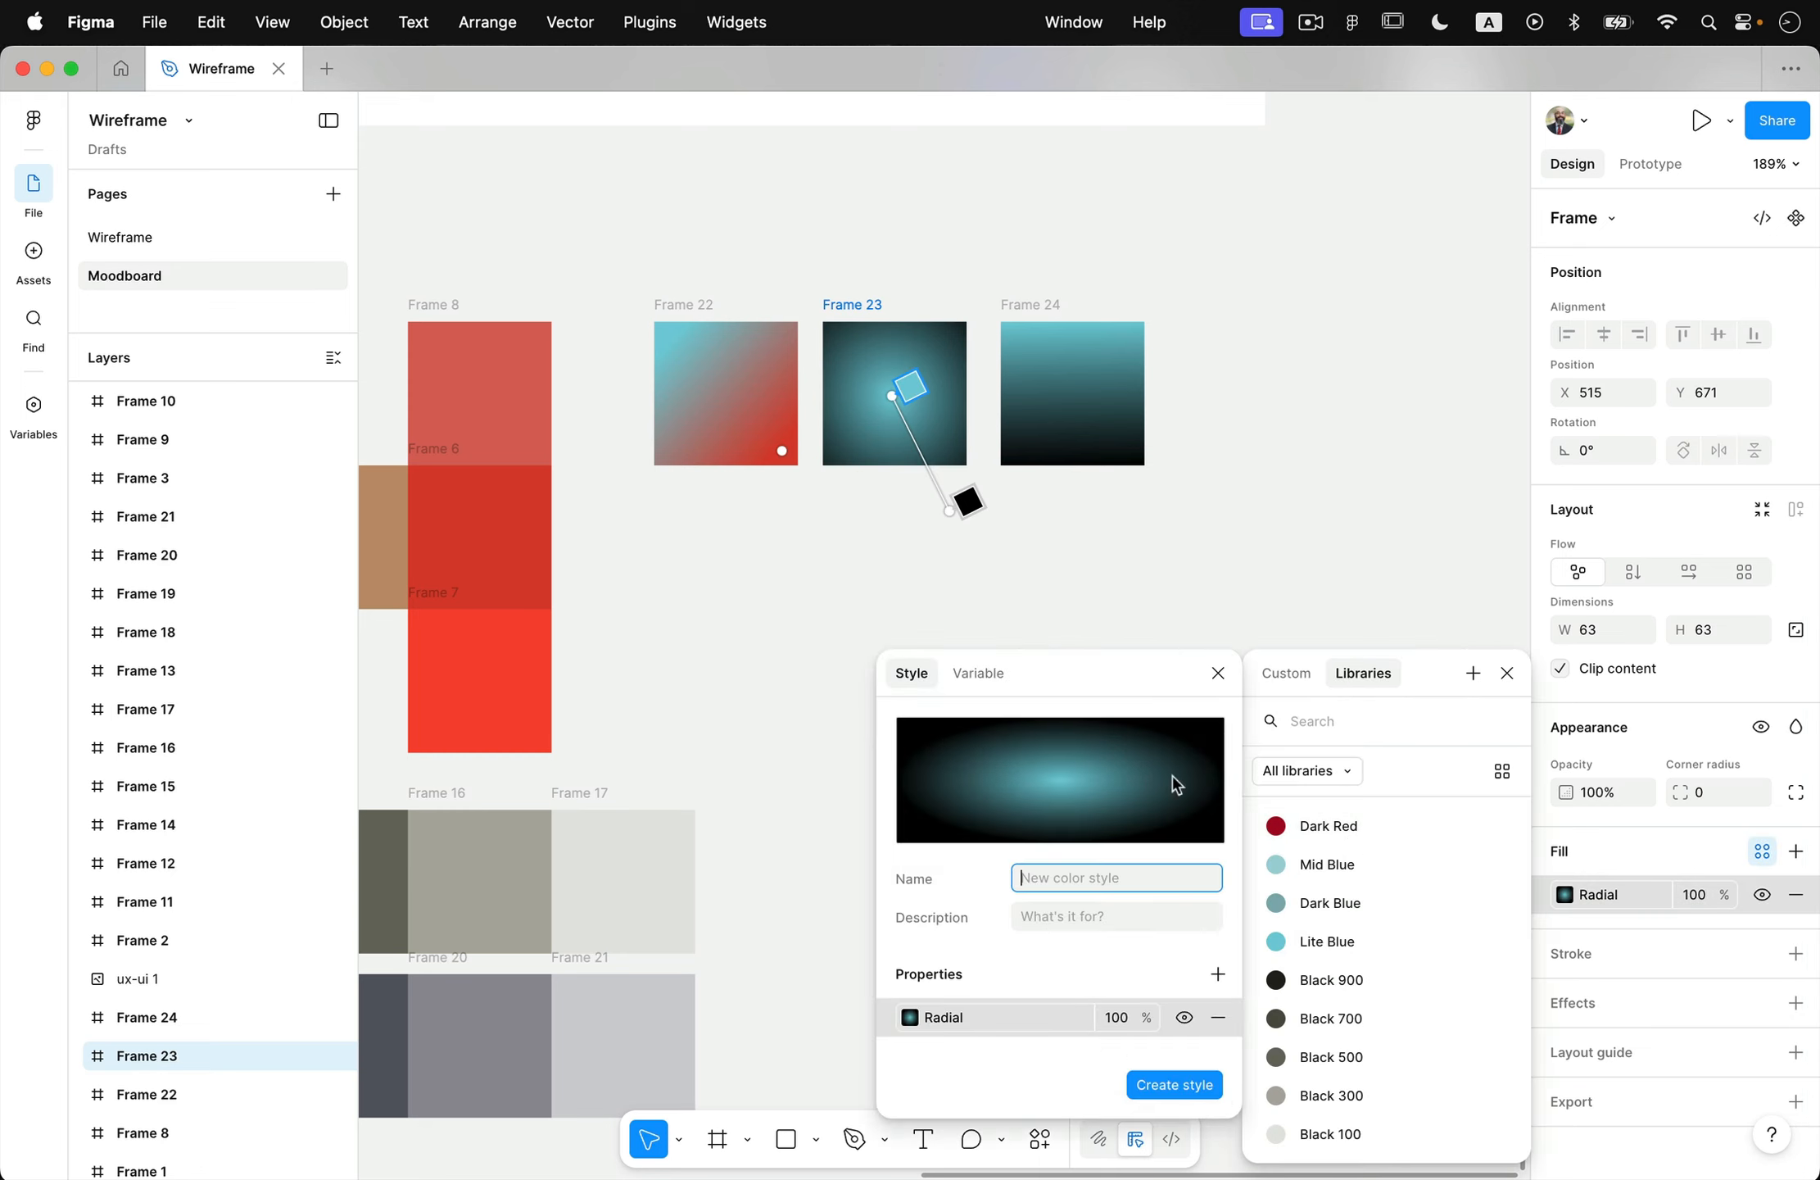
pyautogui.write('Black to Blue Circle')
pyautogui.click(1149, 1084)
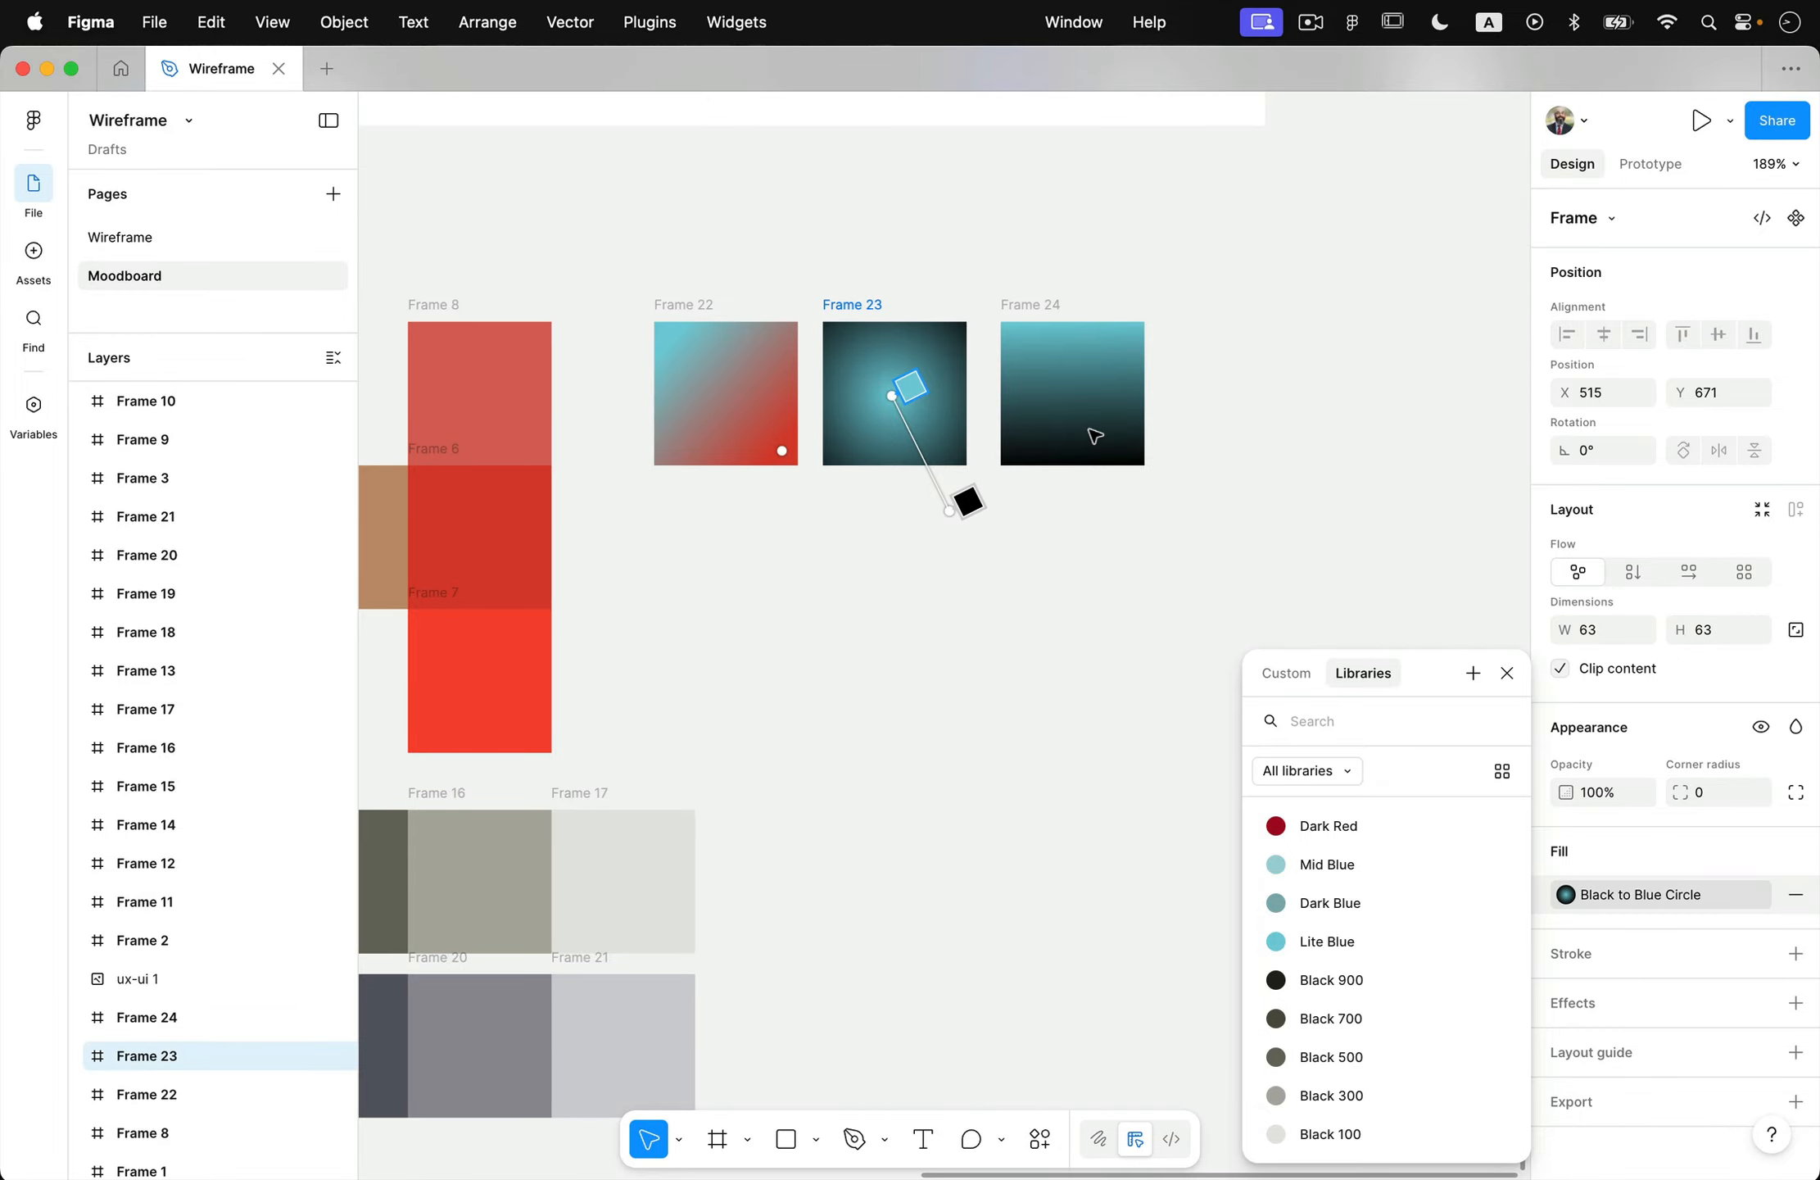
pyautogui.press('Escape')
# - Create a colour style named Black to Blue Linear from the linear gradient fill of Frame 24
pyautogui.click(1097, 425)
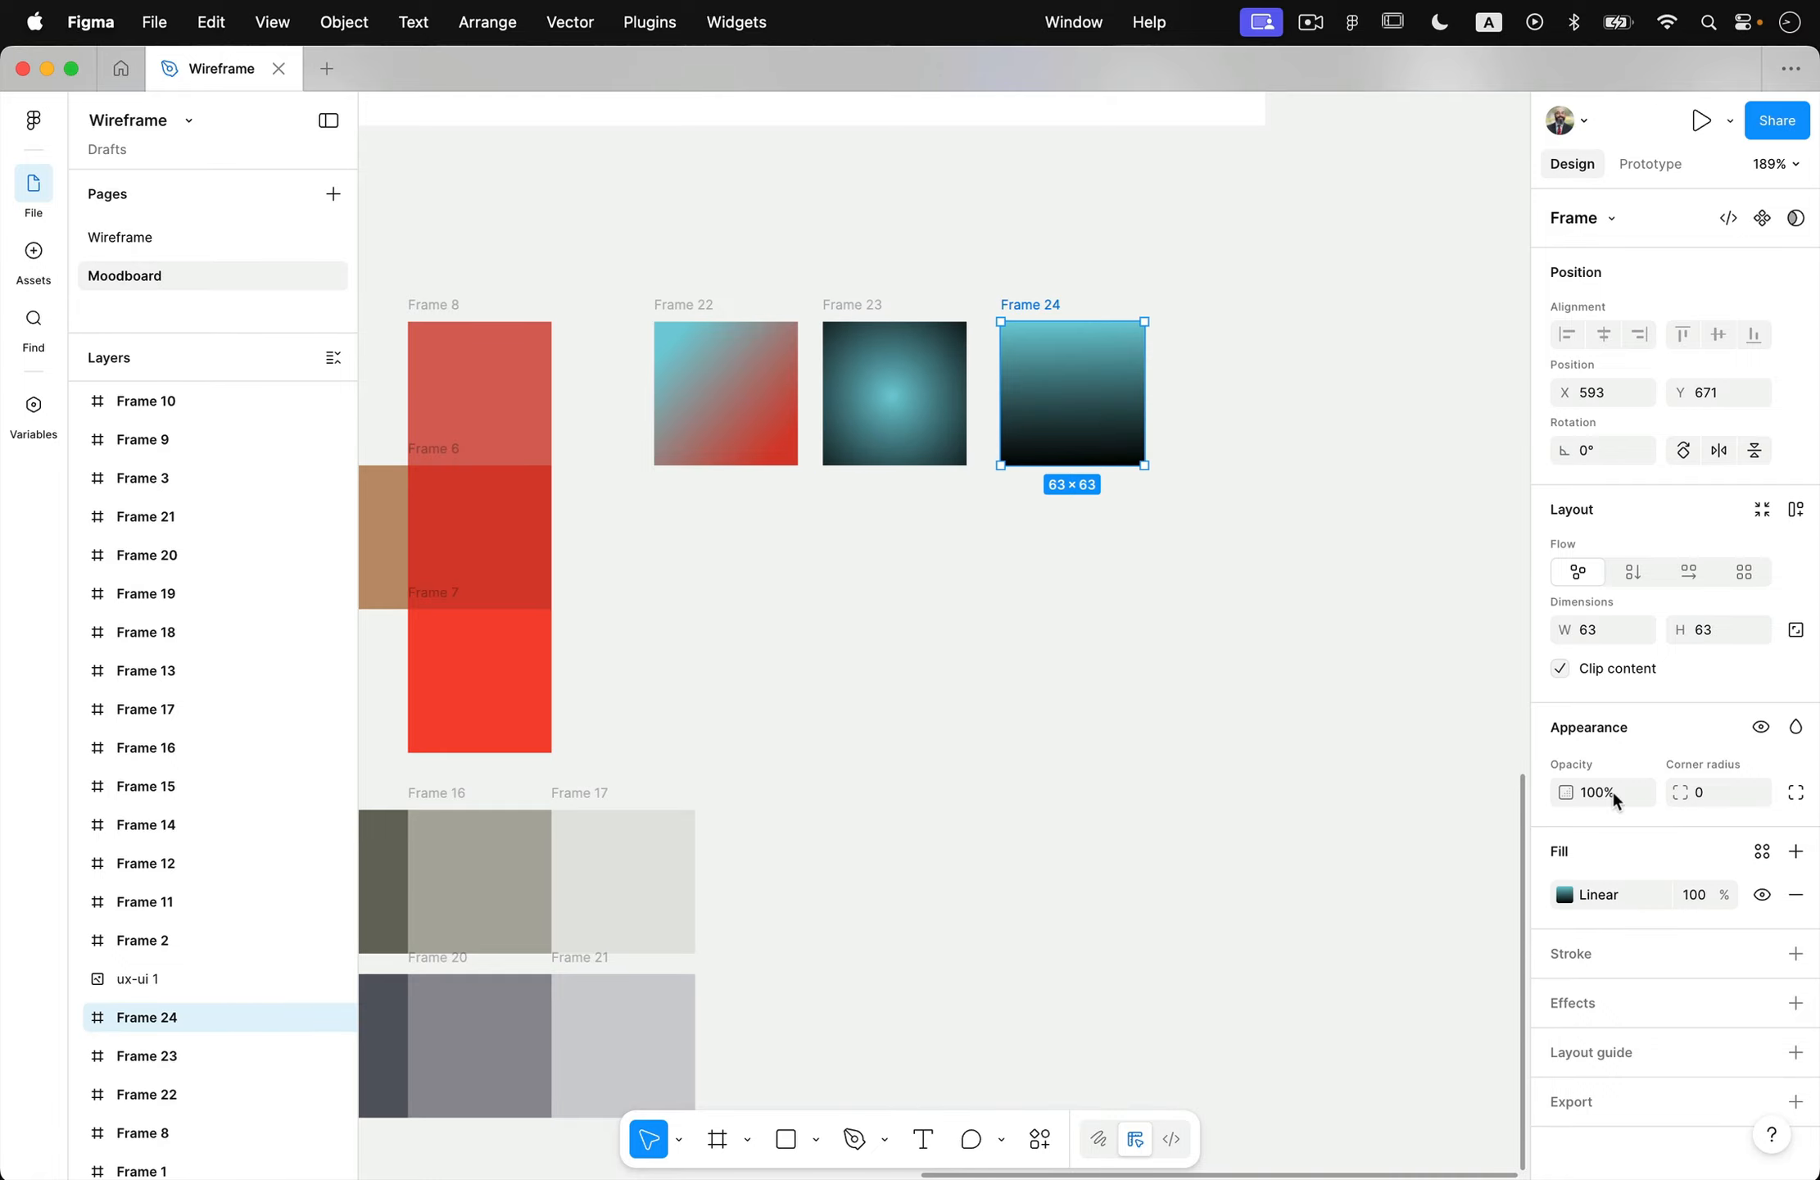
pyautogui.click(1763, 851)
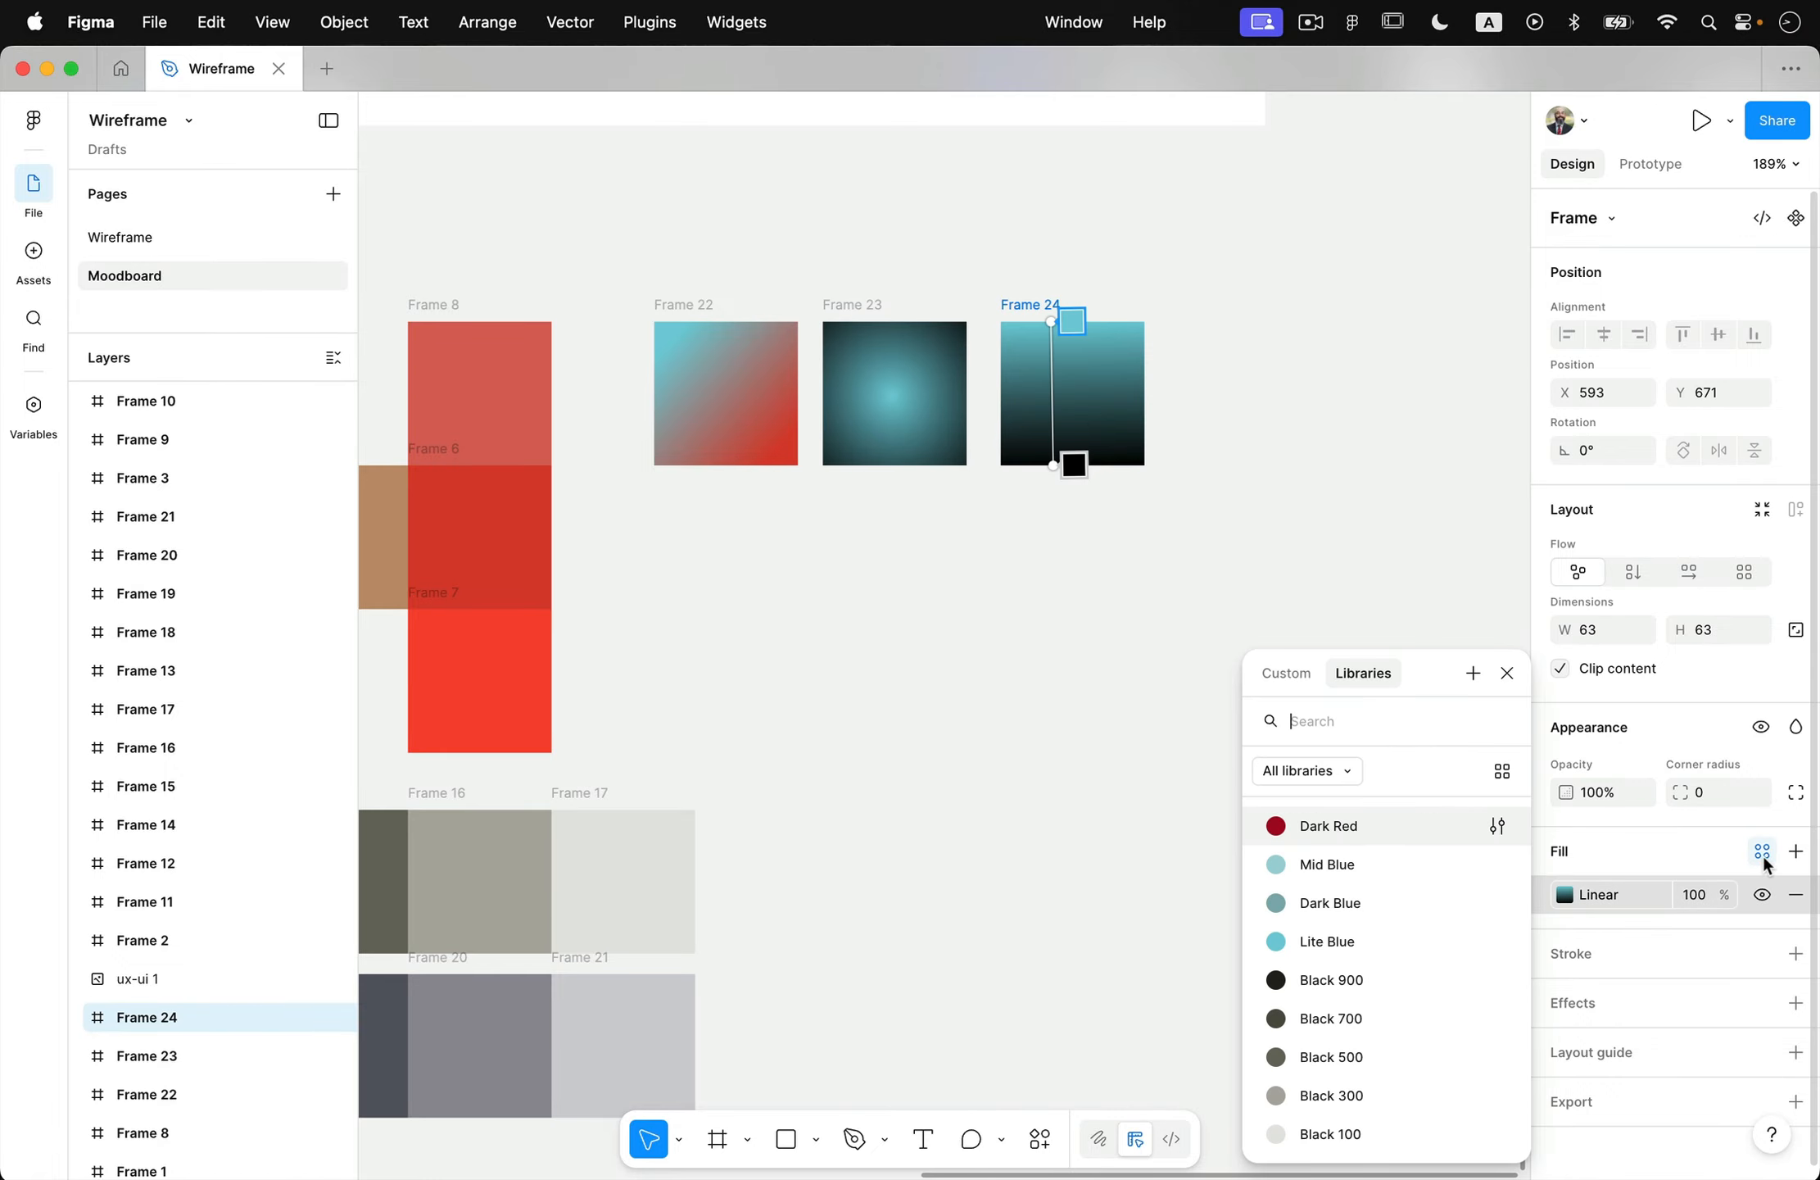
pyautogui.click(1472, 674)
pyautogui.write('Black to Blue Linear')
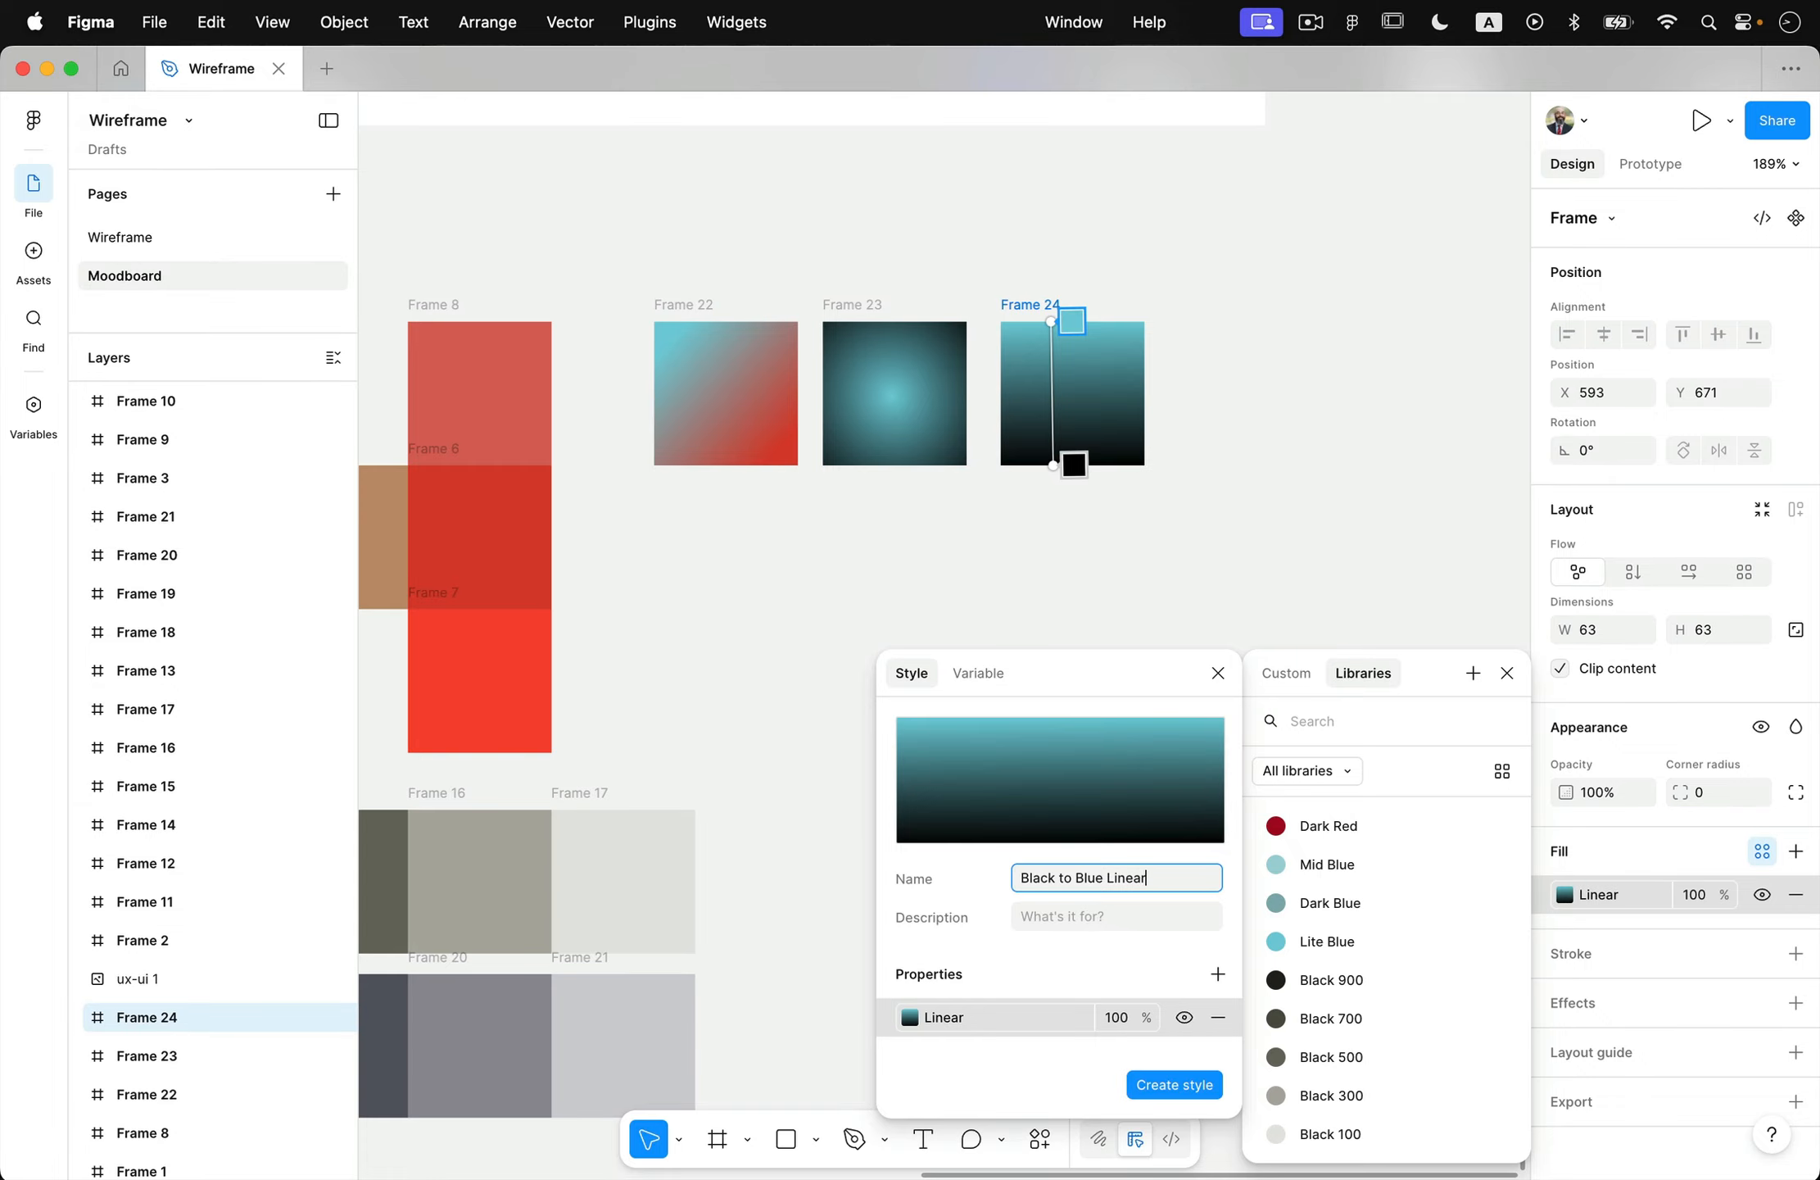
pyautogui.press('Return')
pyautogui.press('Escape')
# - Try a more muted red, 992B3E, as the colour of the Dark Red style in the page's colour styles
pyautogui.scroll(-5, 1052, 852)
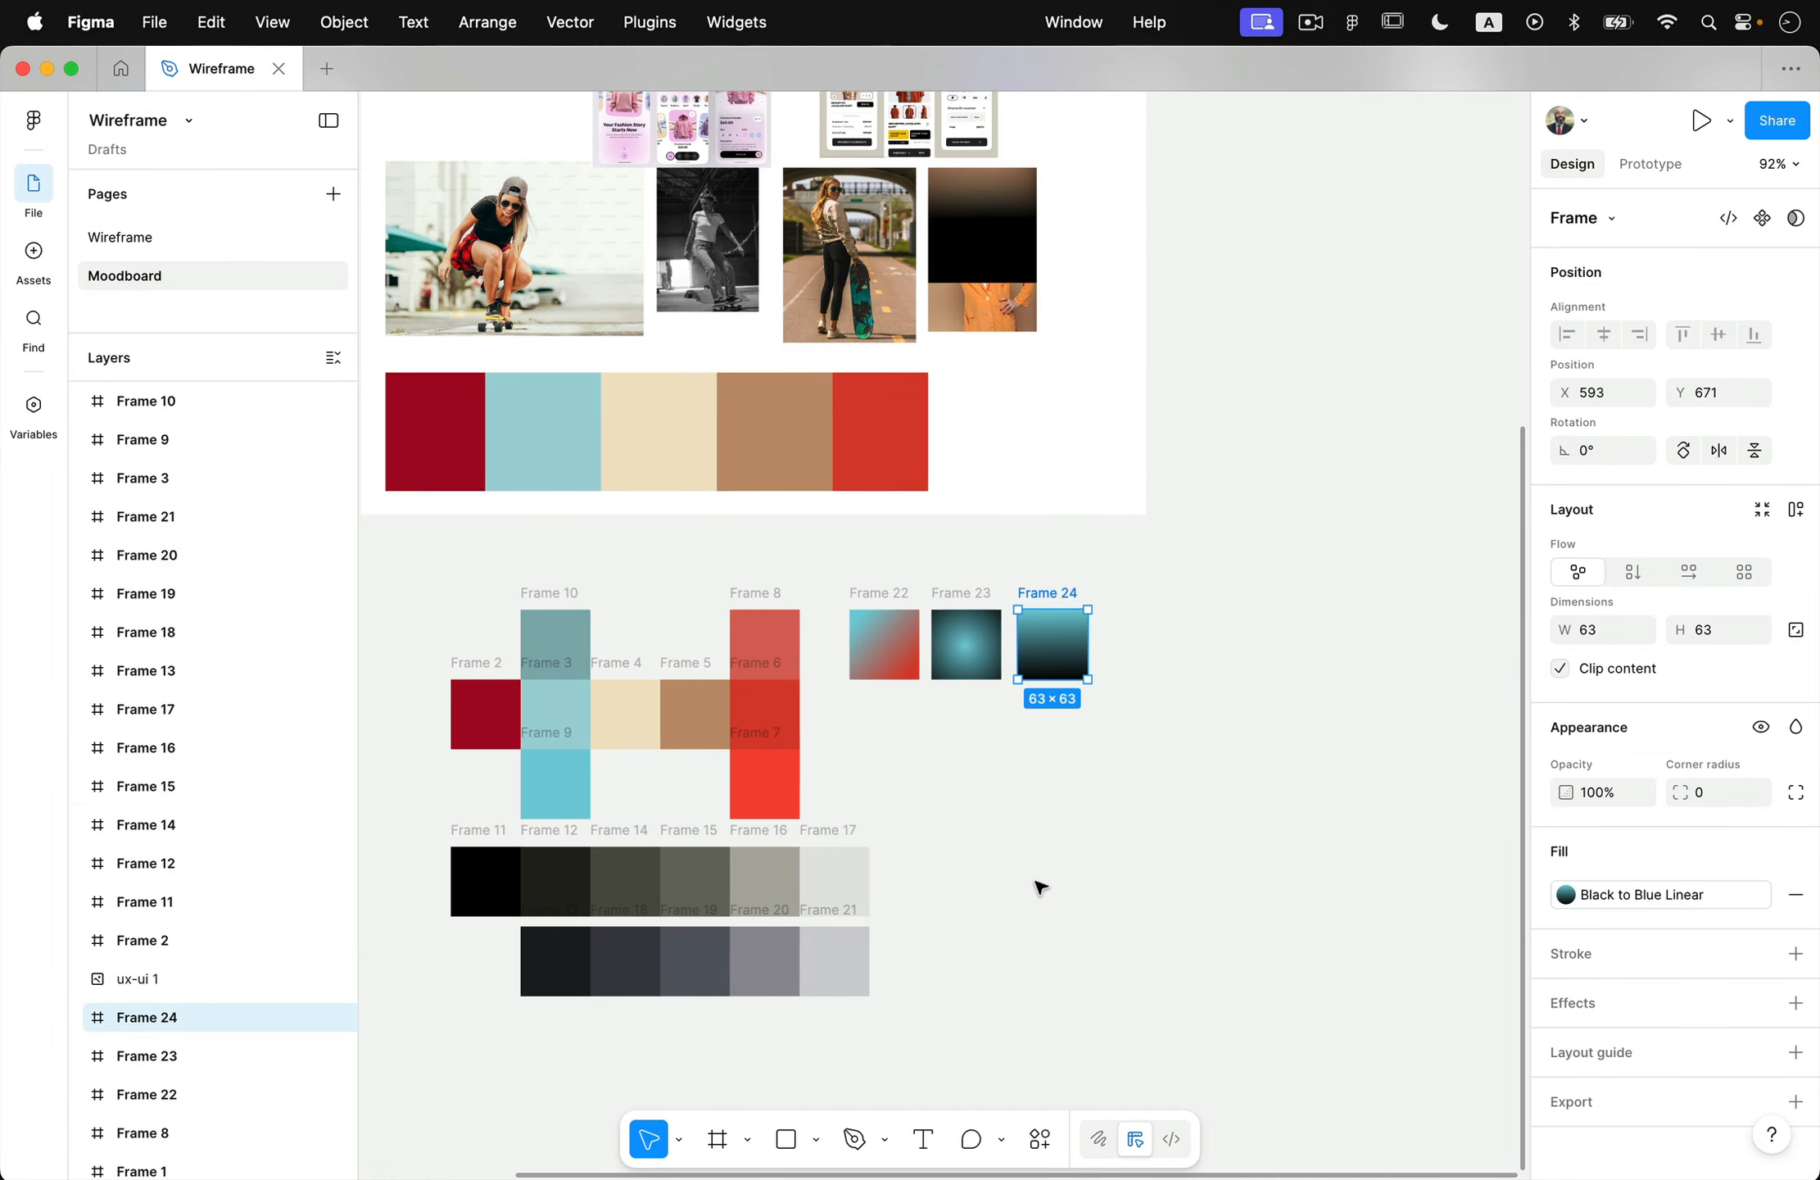
pyautogui.hscroll(-3, 1040, 887)
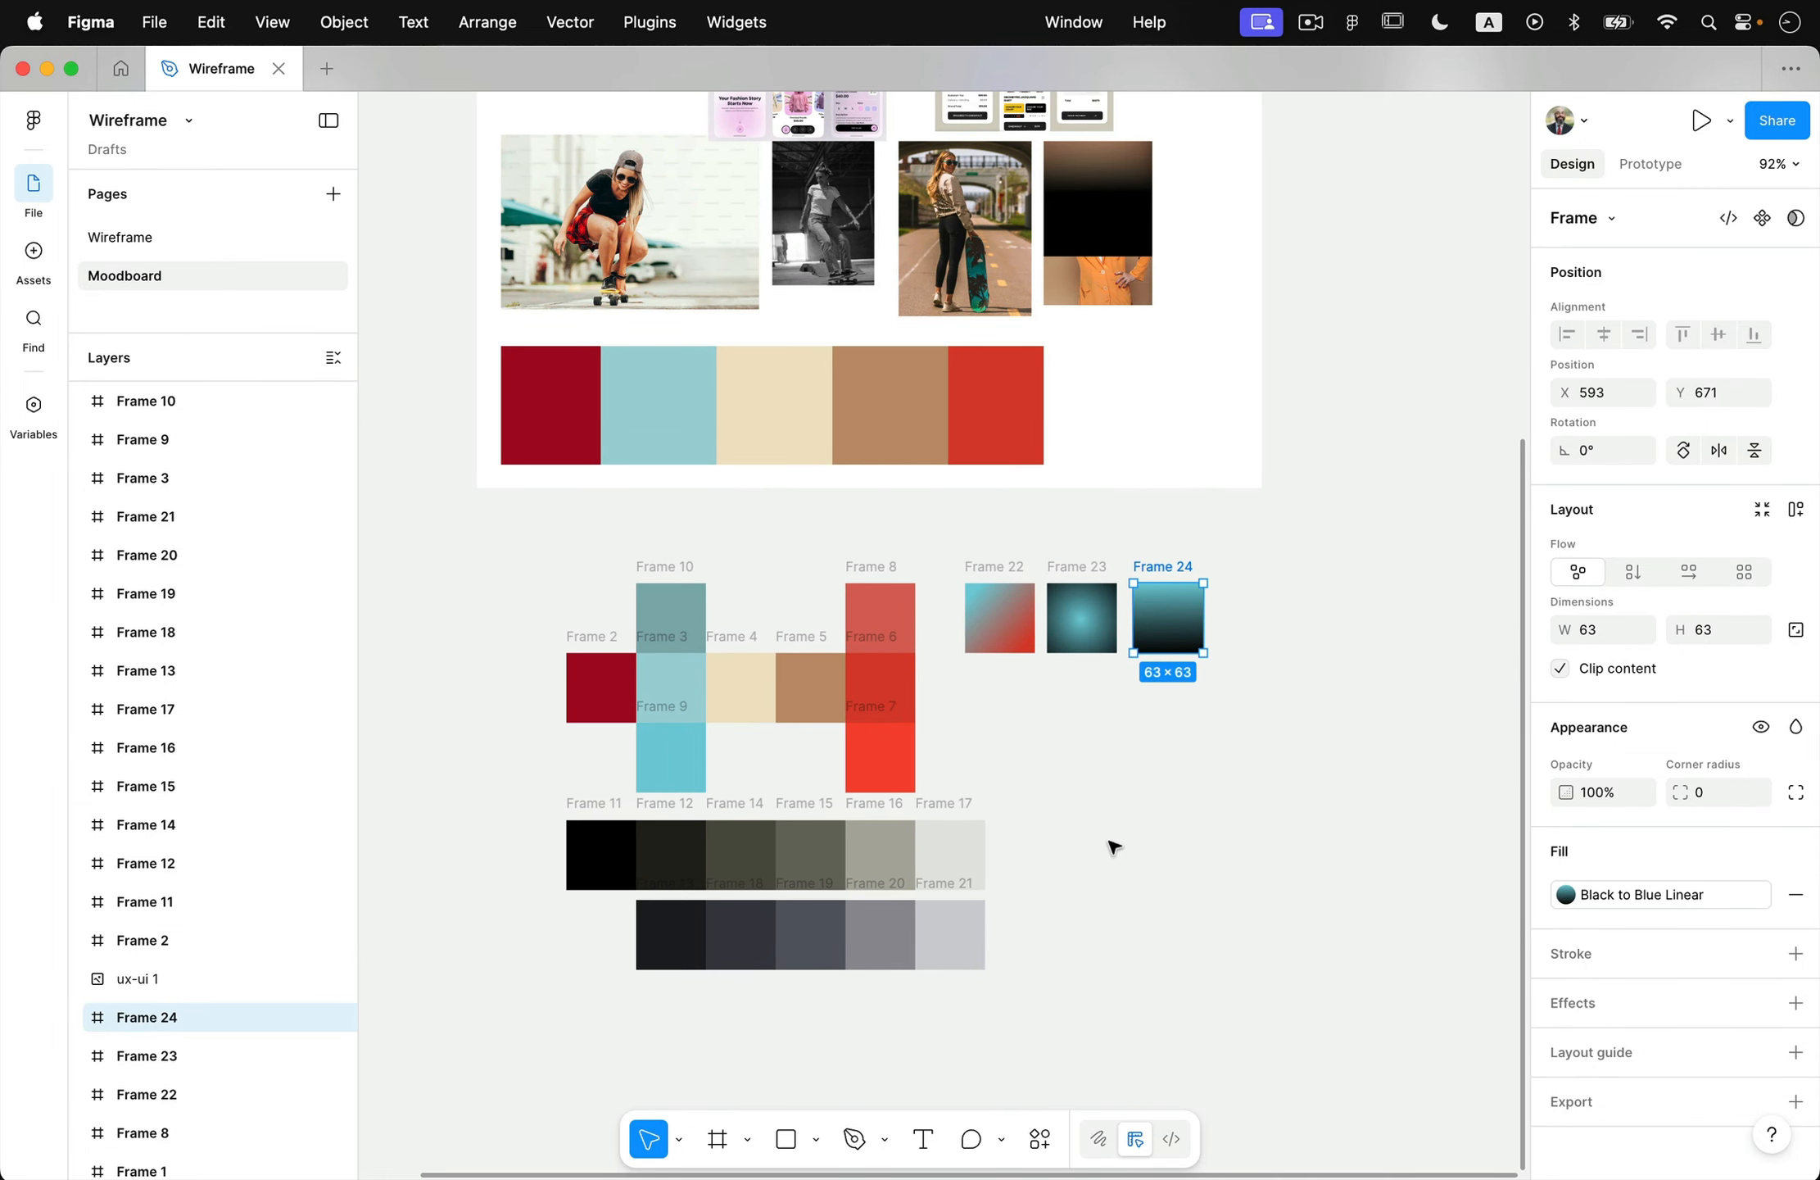
pyautogui.click(1151, 772)
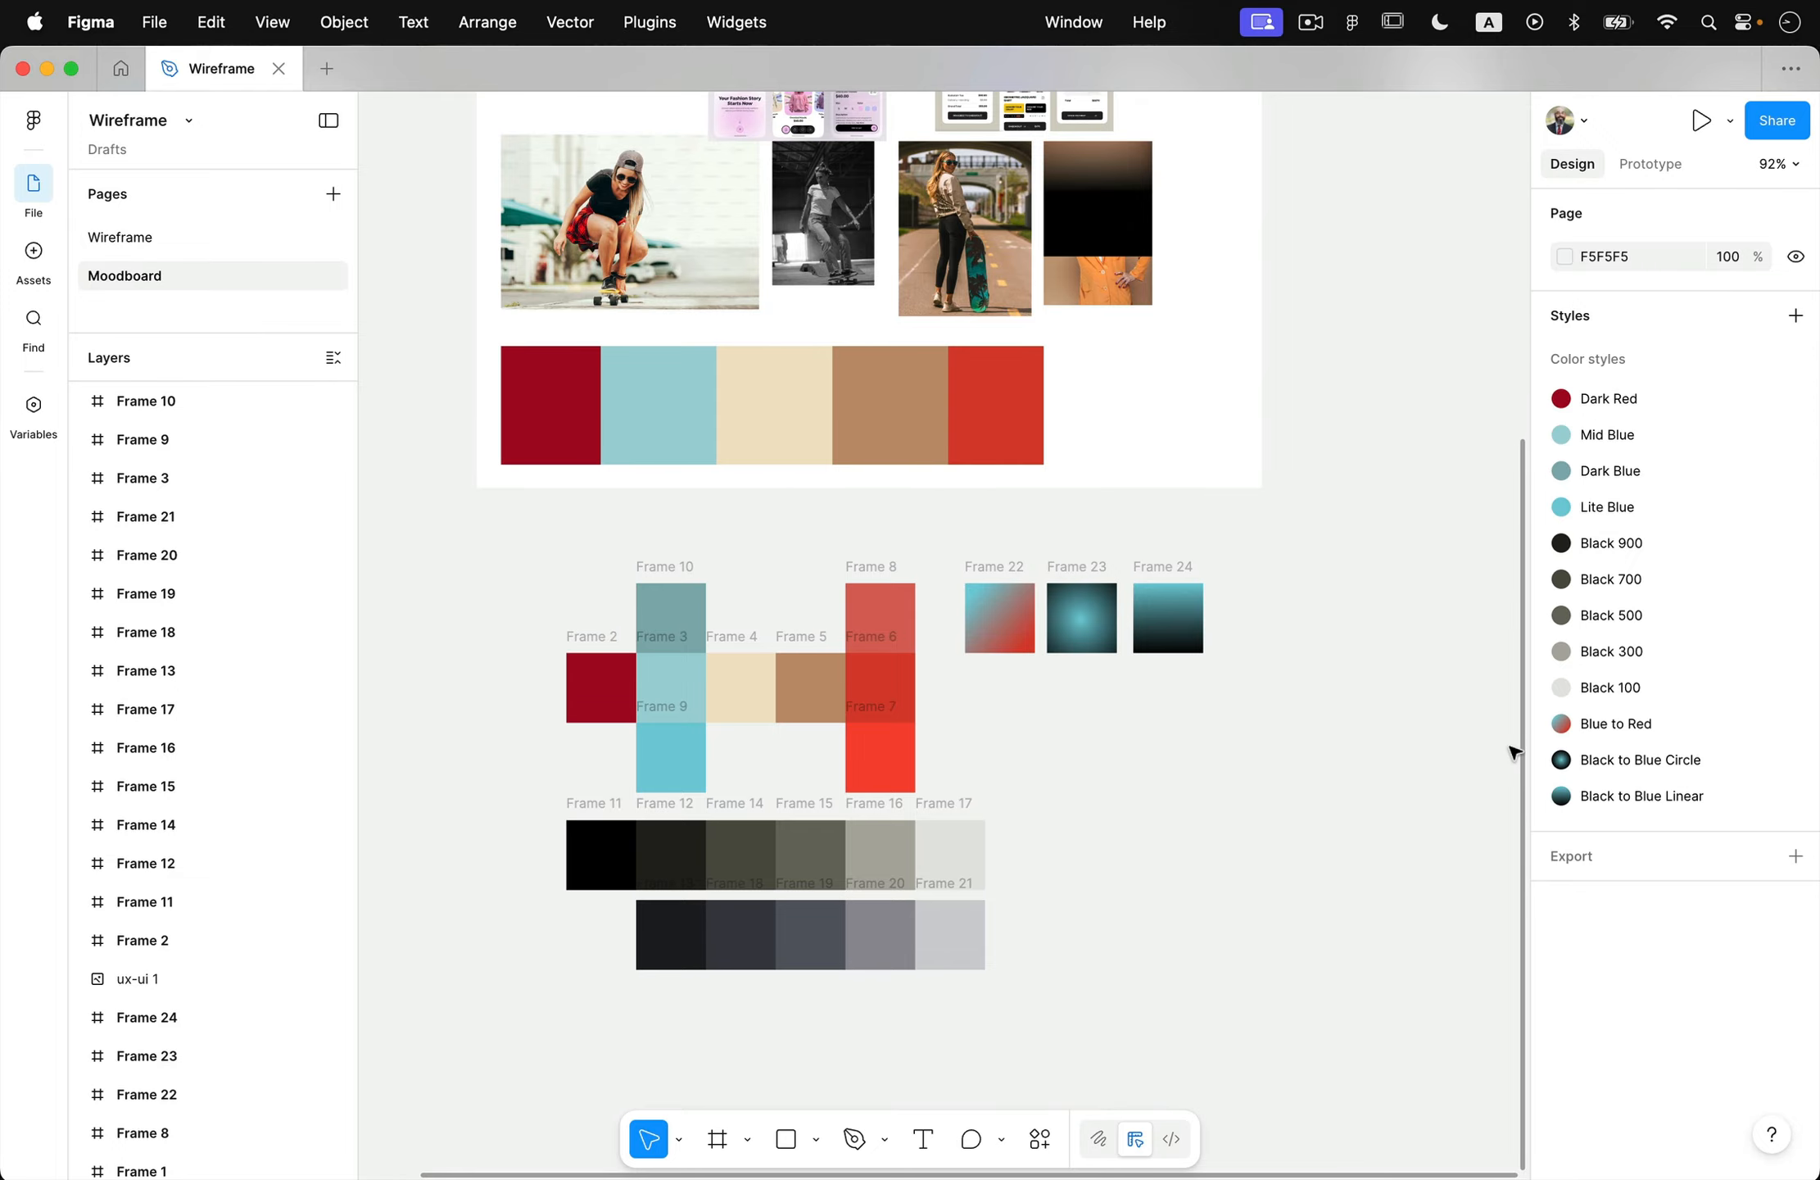
pyautogui.hscroll(5, 1510, 751)
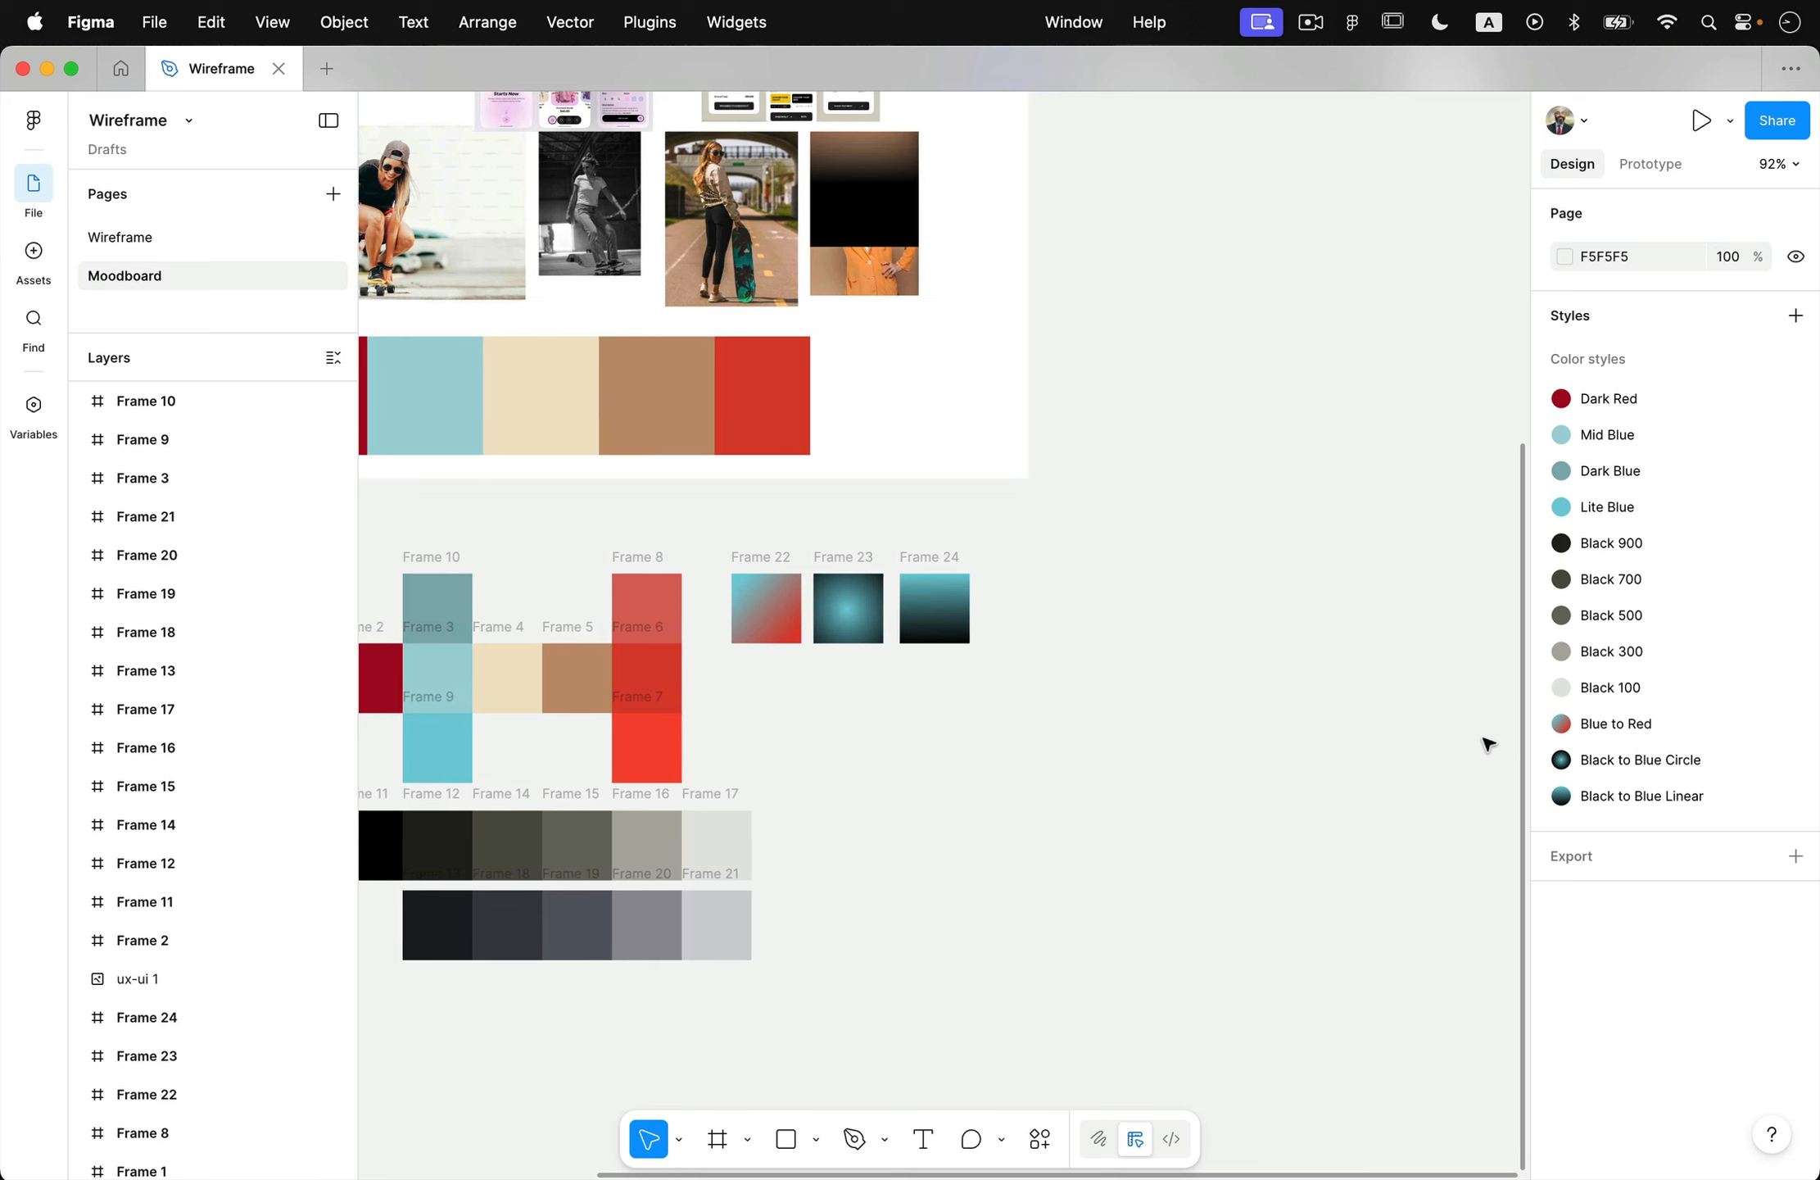
pyautogui.hscroll(-3, 1488, 744)
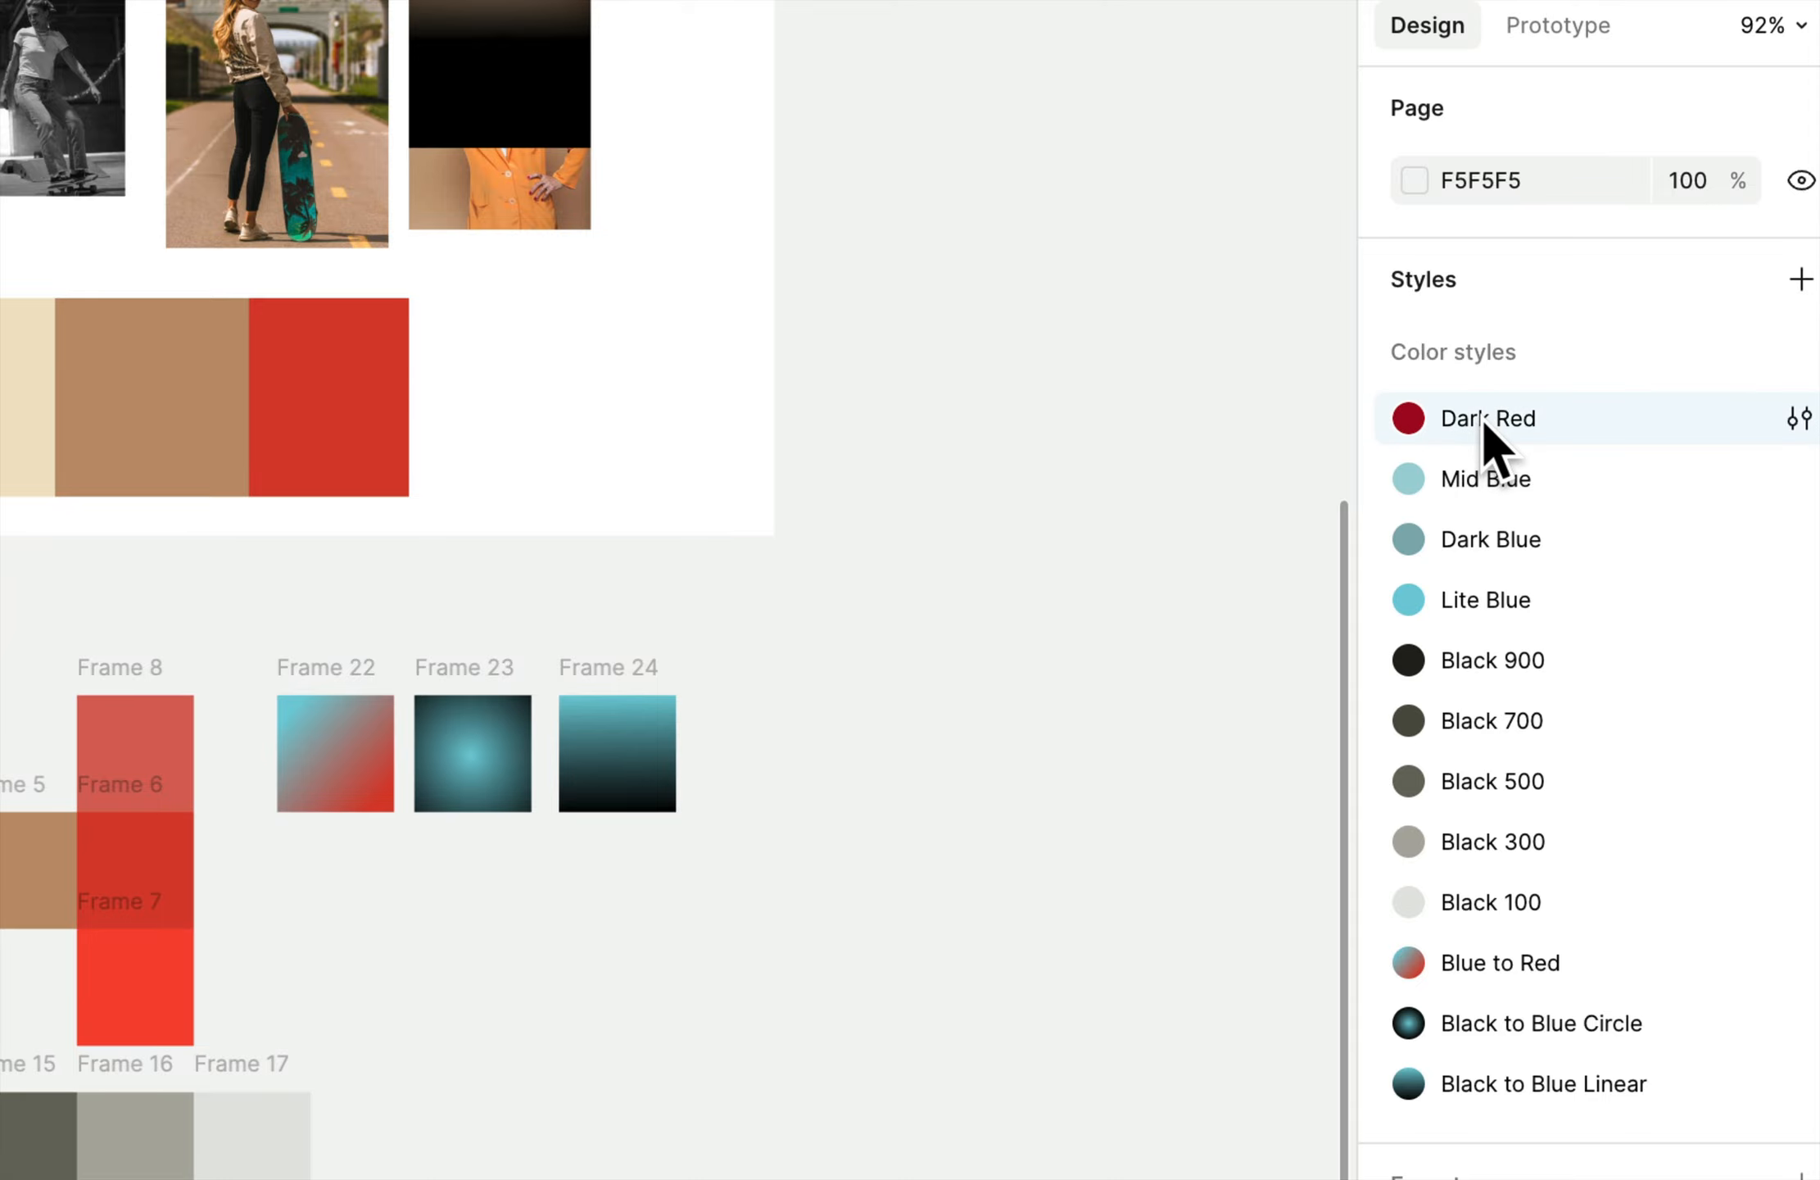
pyautogui.click(1799, 418)
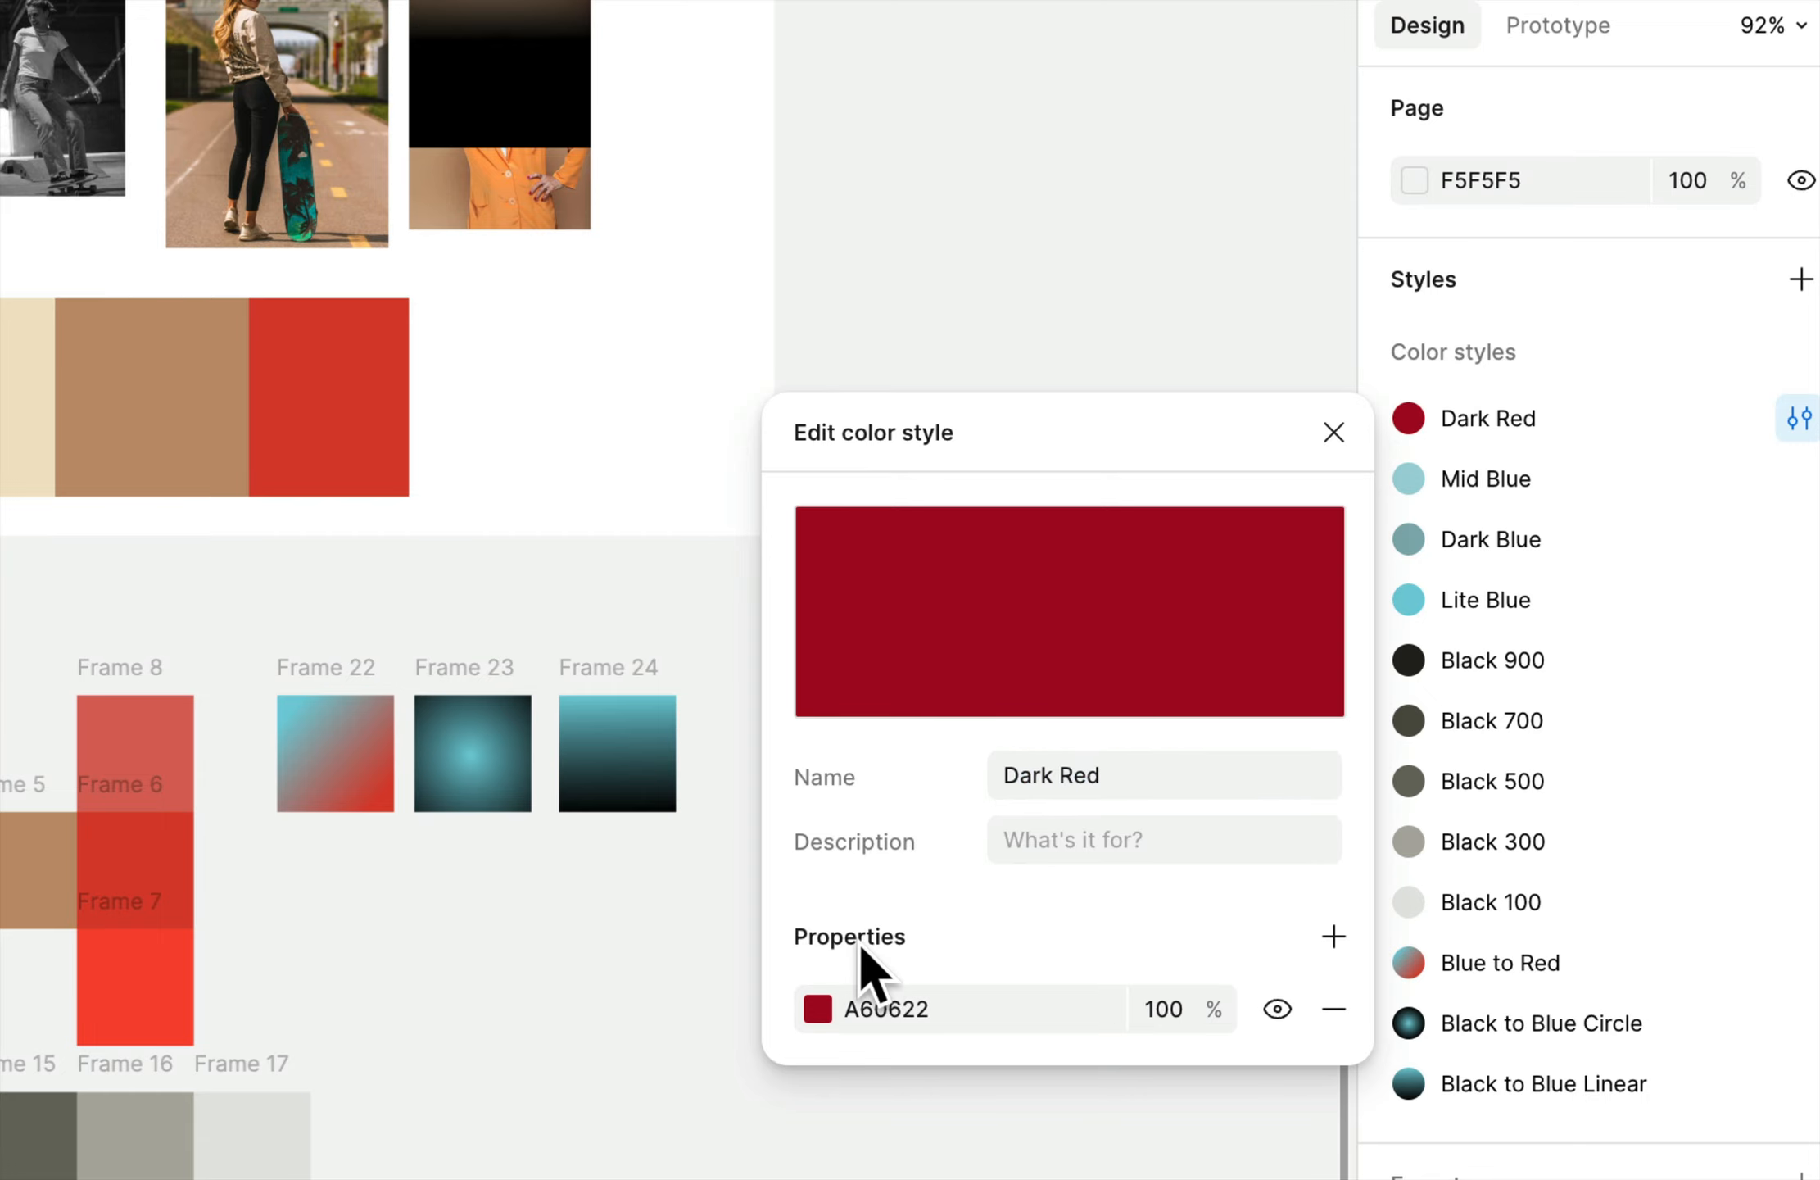
pyautogui.click(818, 1009)
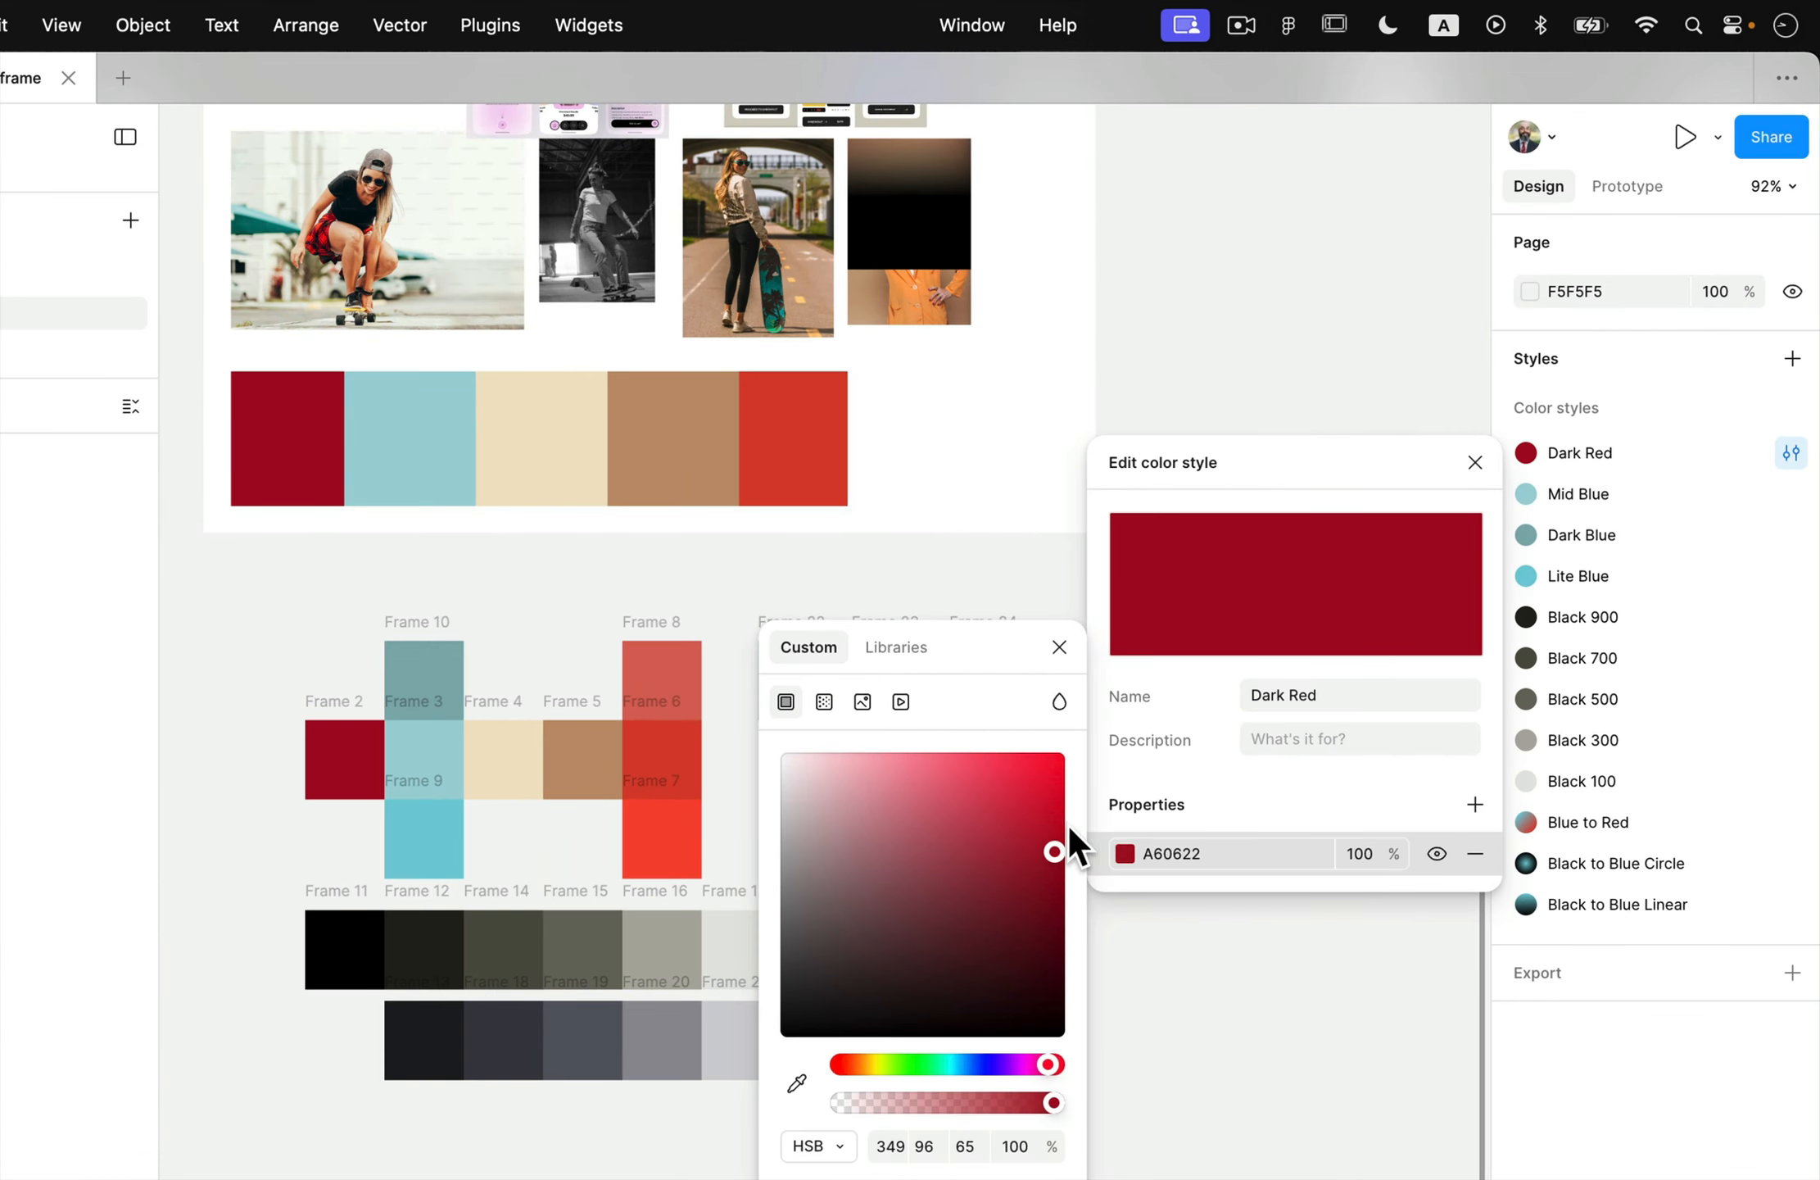
pyautogui.moveTo(715, 1001); pyautogui.dragTo(612, 1110)
pyautogui.moveTo(1011, 924); pyautogui.dragTo(984, 879)
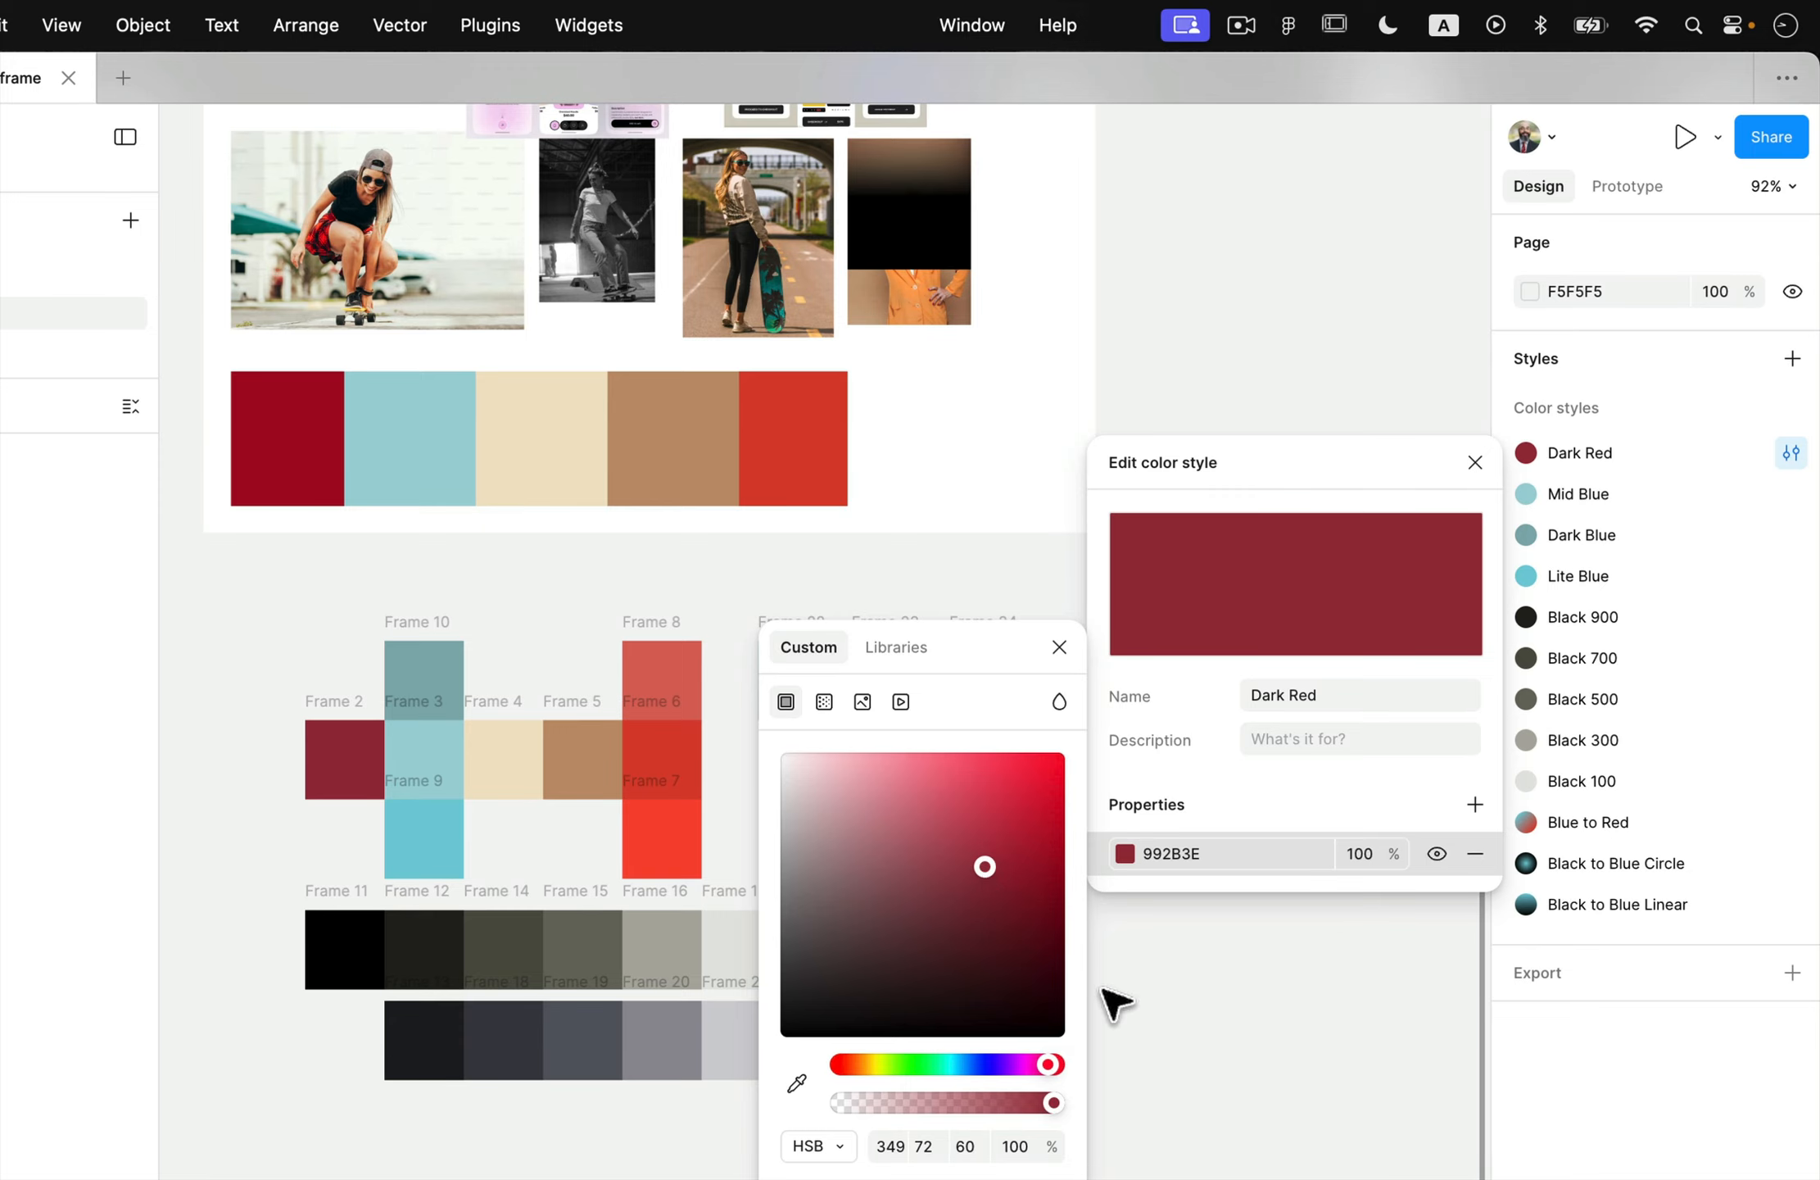
pyautogui.click(1368, 971)
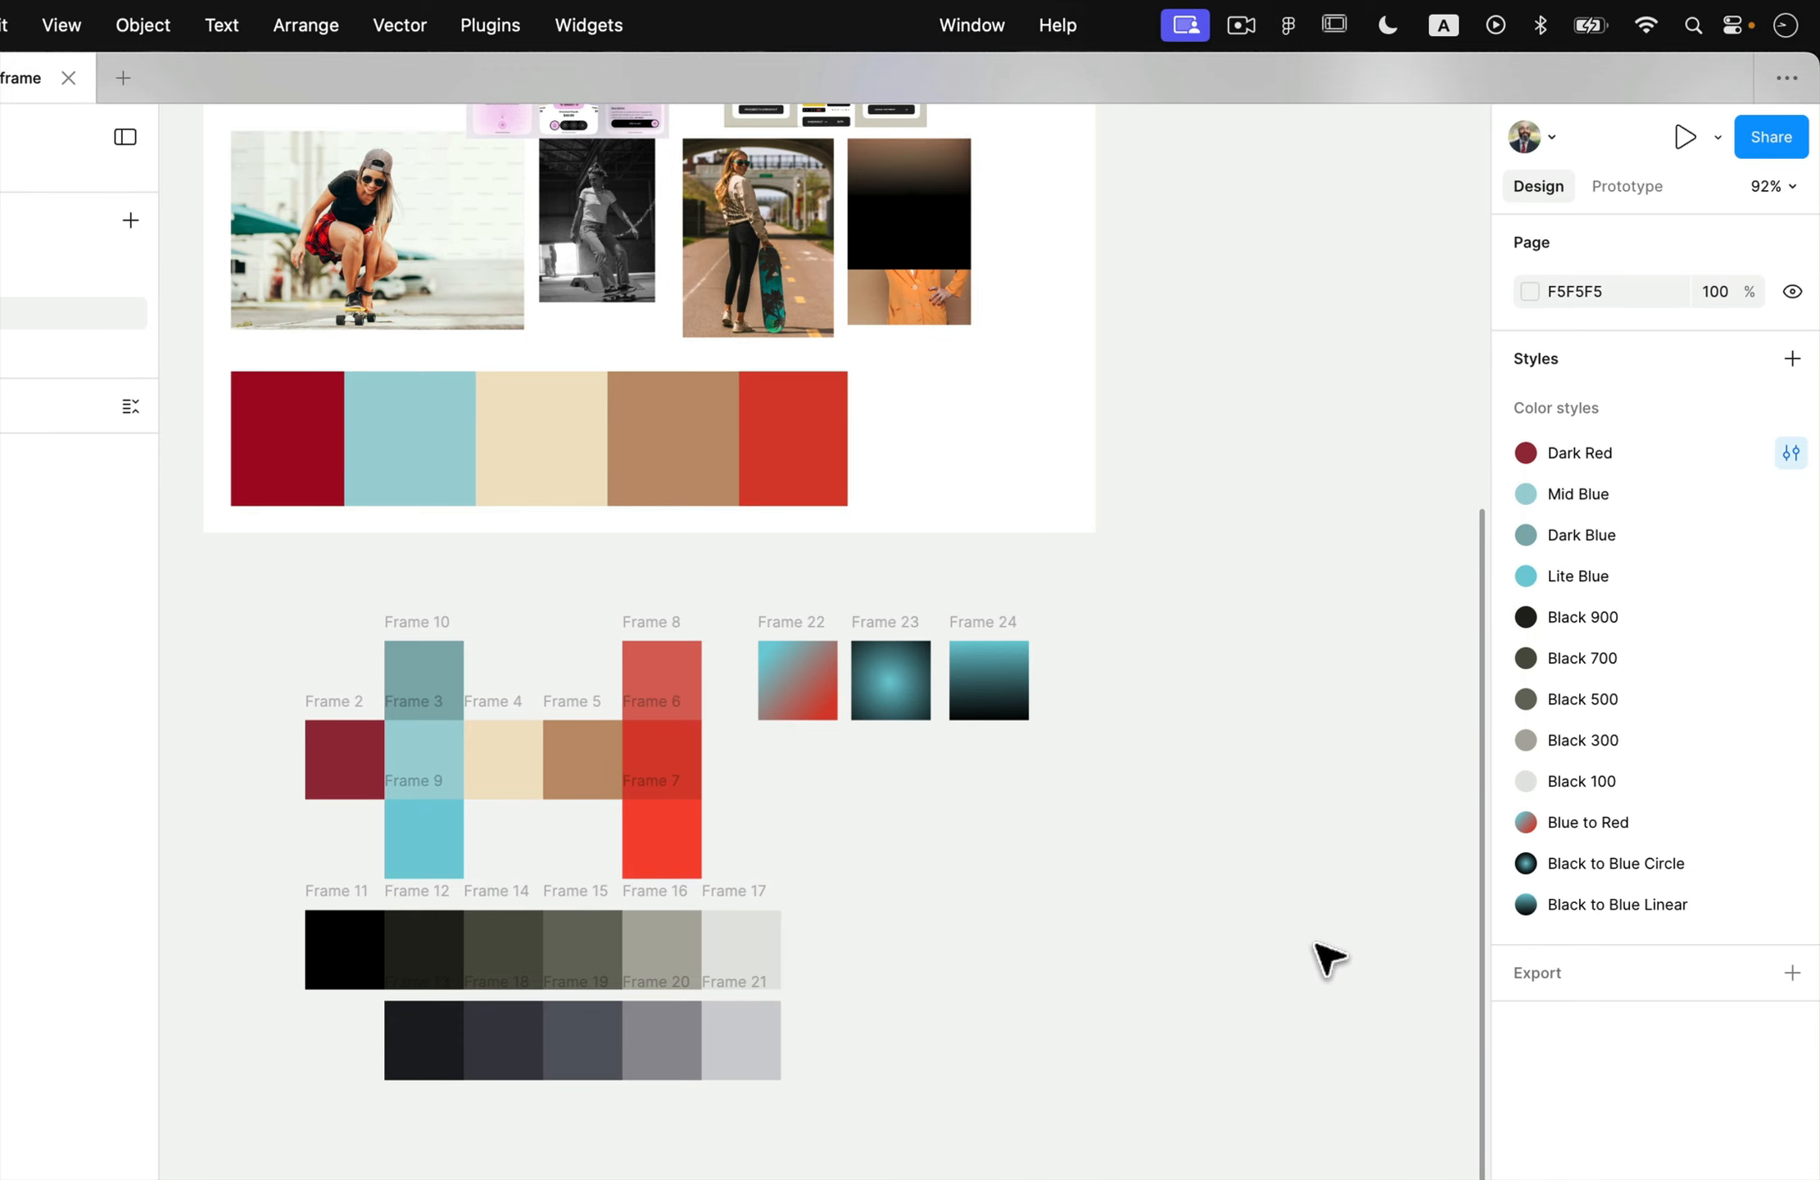
# - Undo the recolour of the Dark Red style, toggling it with redo to compare both shades on the swatch
pyautogui.press('super+z')
pyautogui.press('super+shift+z')
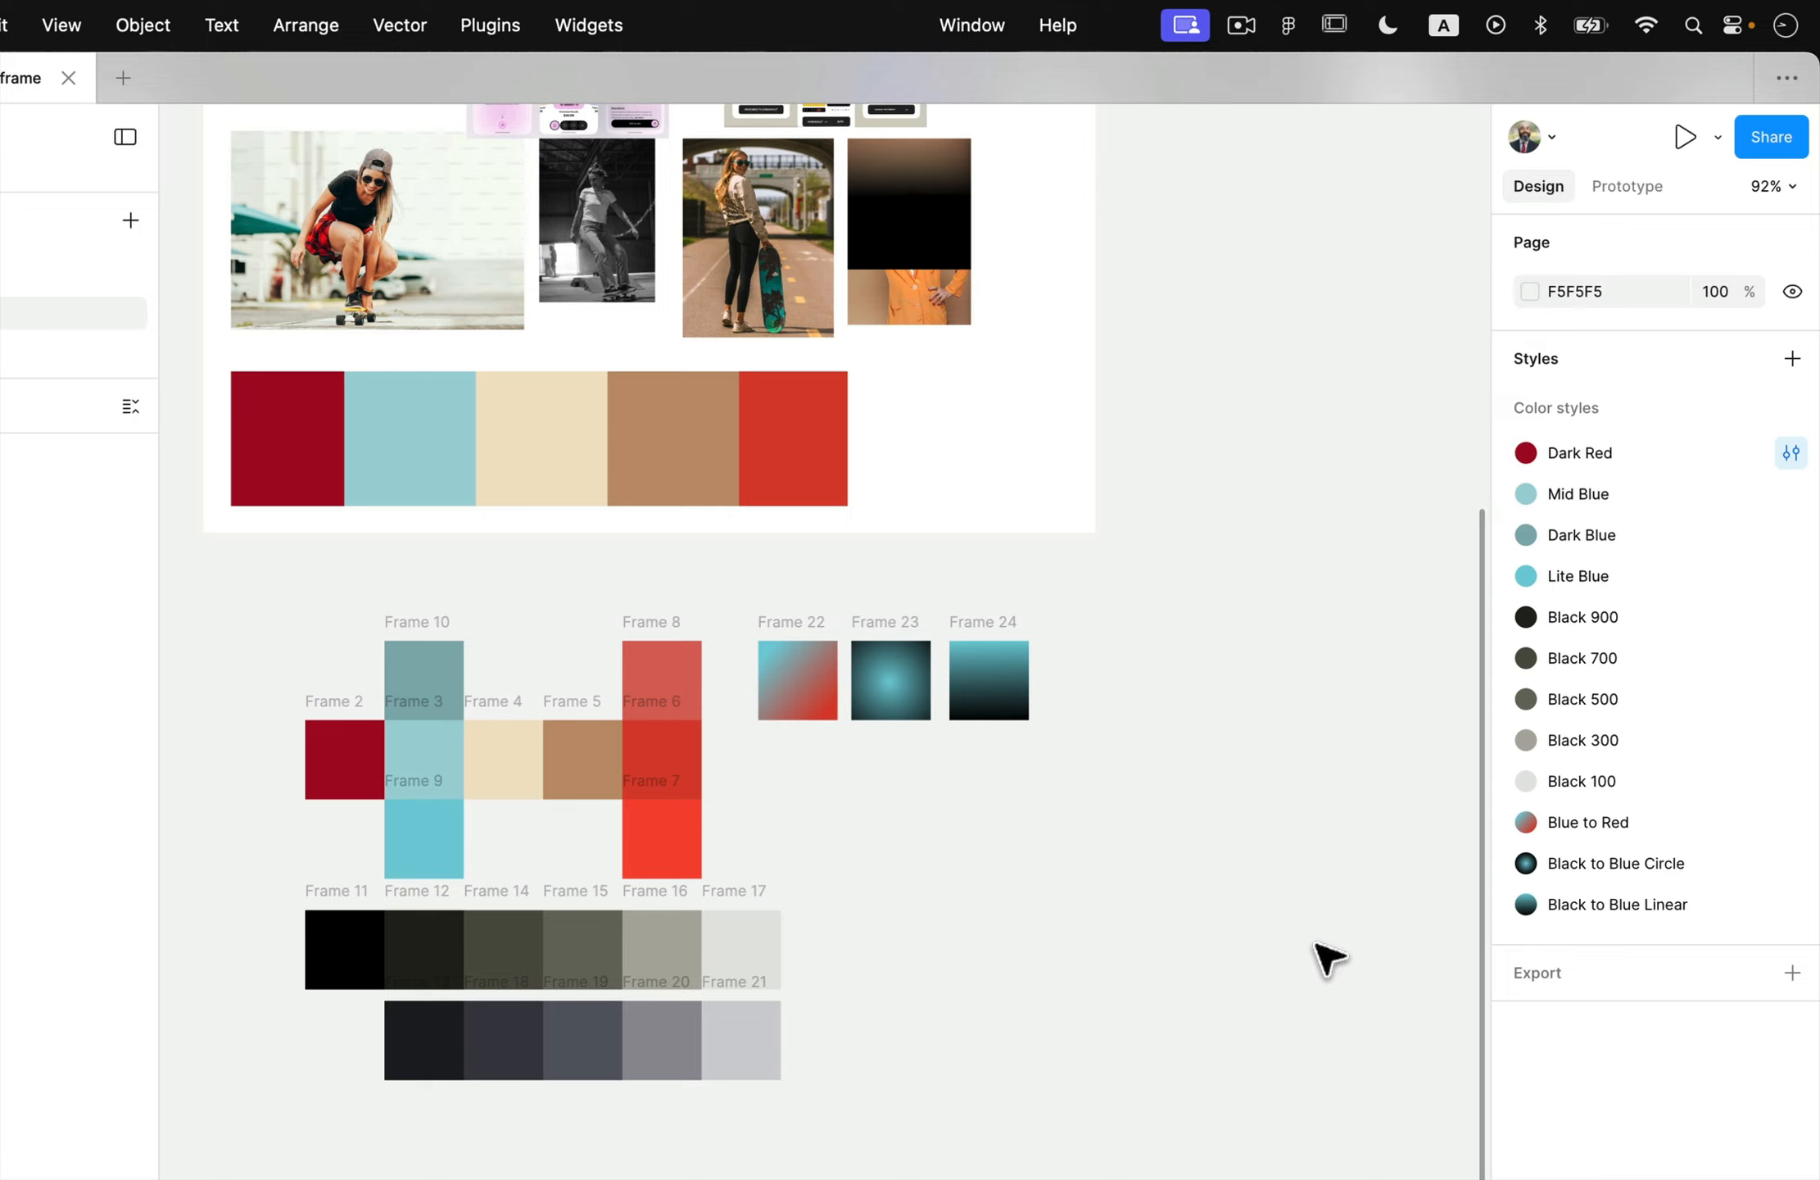
pyautogui.press('super+z')
pyautogui.press('super+shift+z')
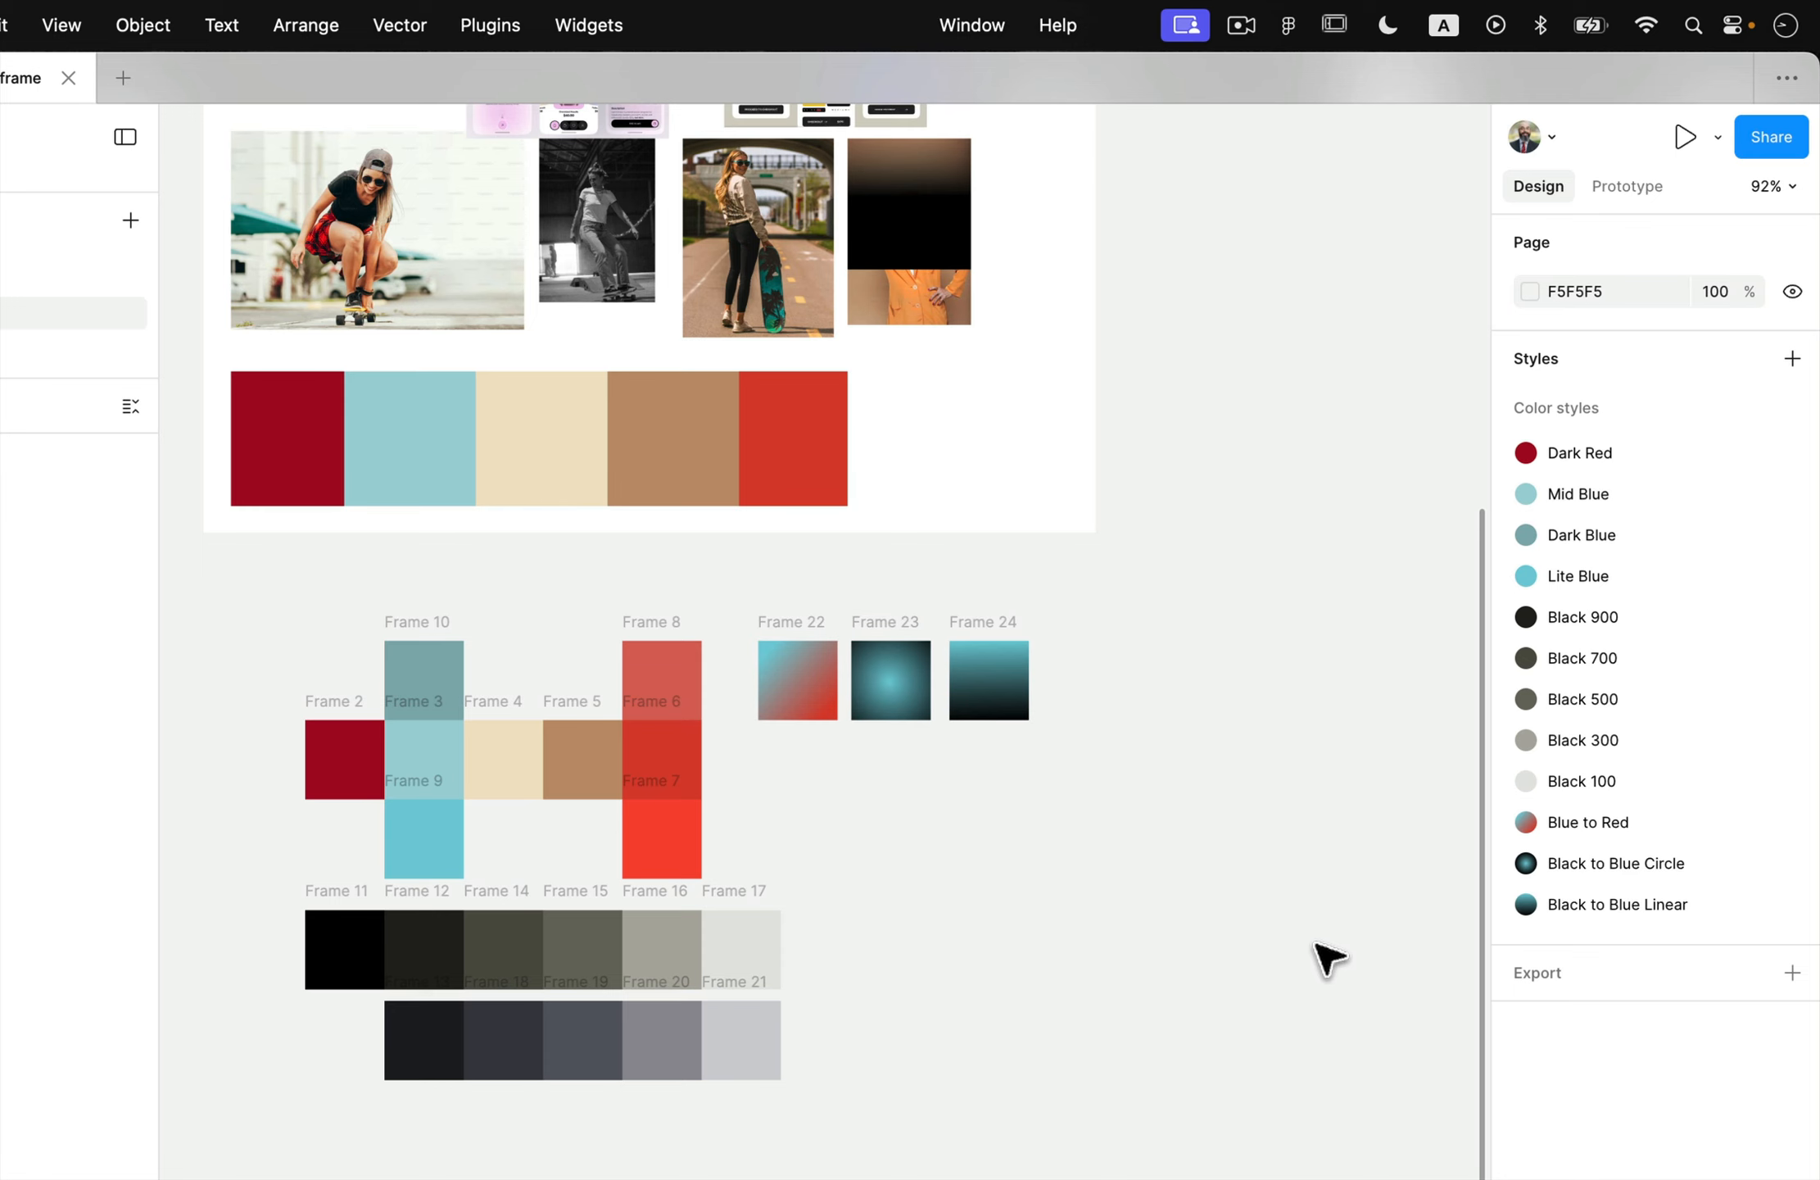